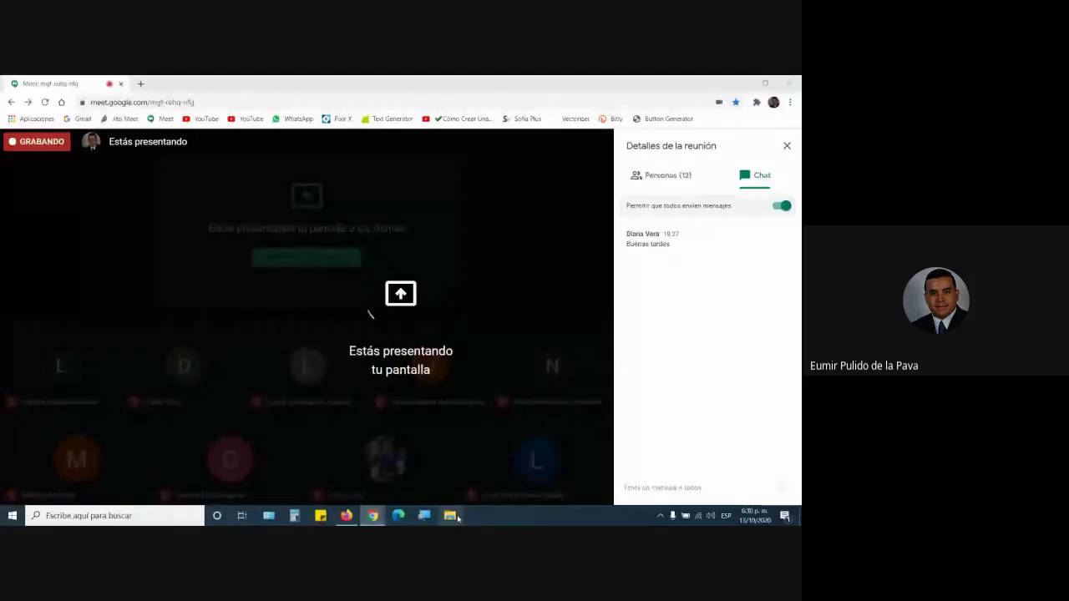
# - Admit the waiting participant in Google Meet and launch Excel from the Start menu
pyautogui.click(456, 517)
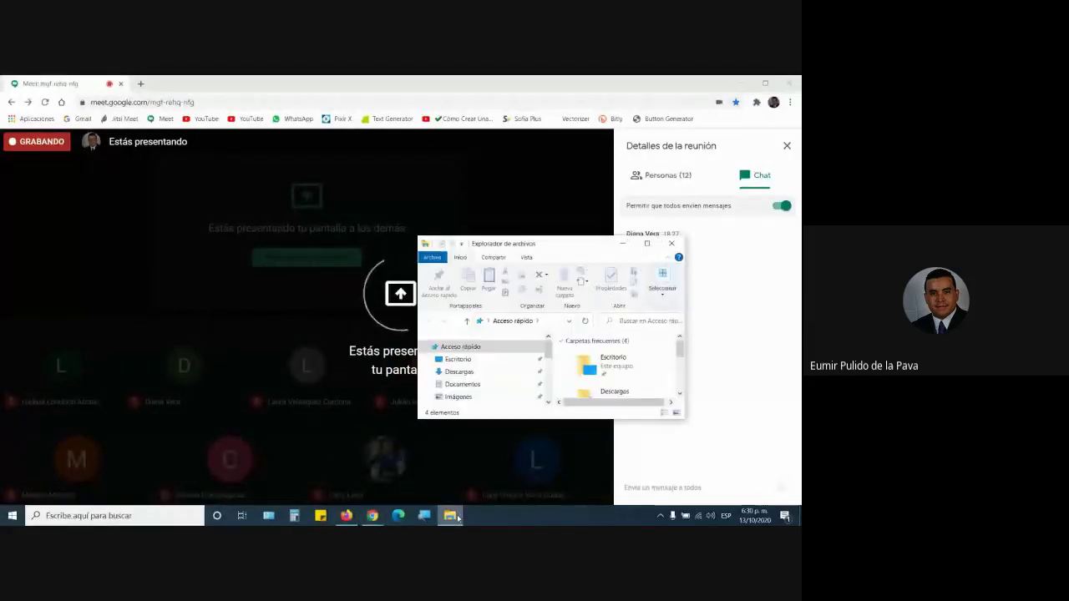
pyautogui.click(672, 243)
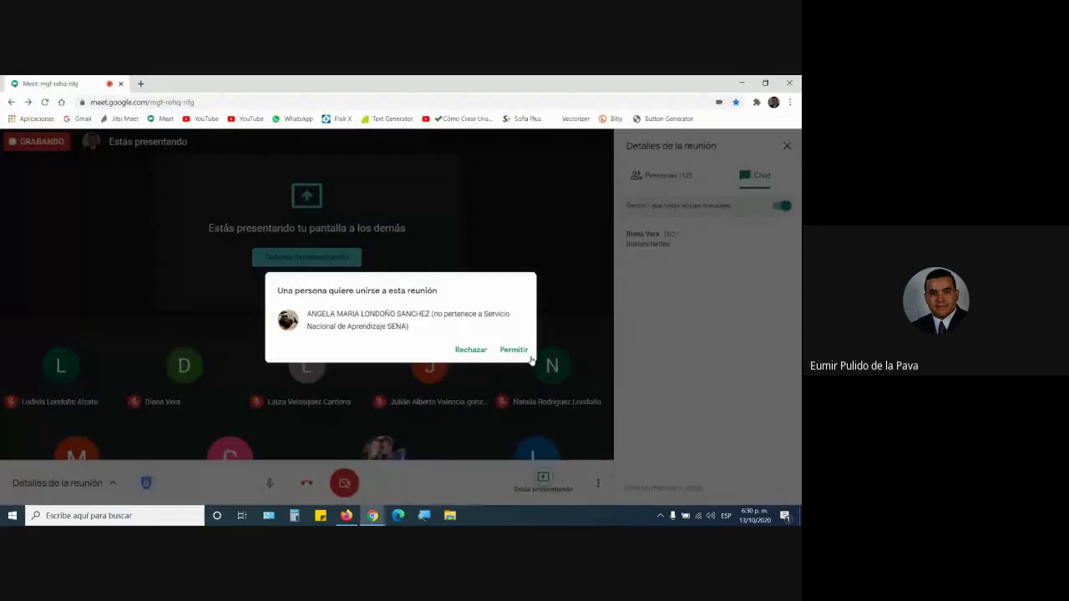
pyautogui.click(514, 350)
pyautogui.press('super')
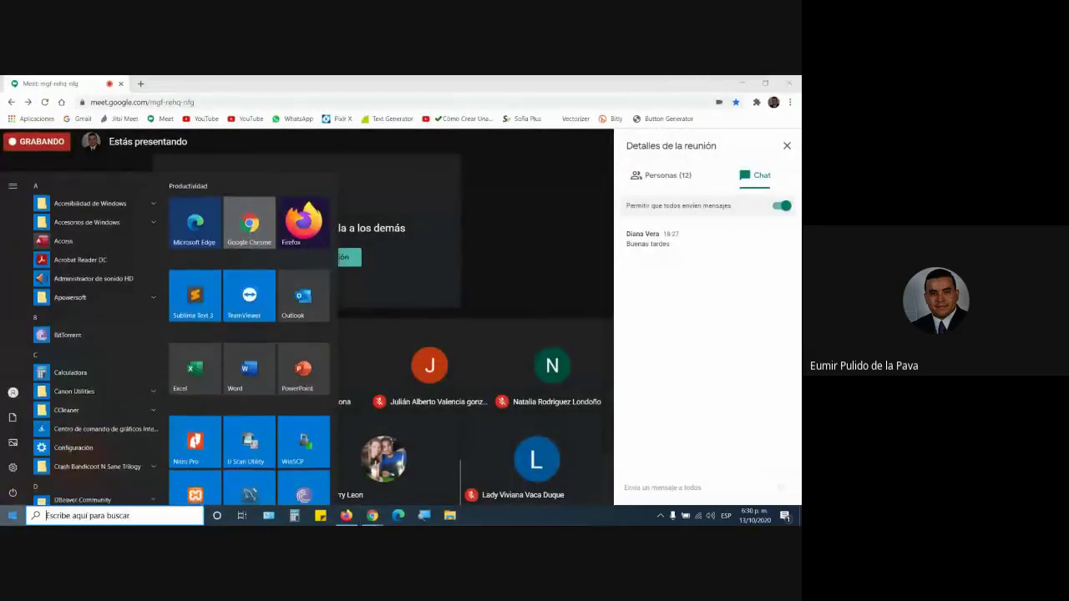
pyautogui.click(195, 378)
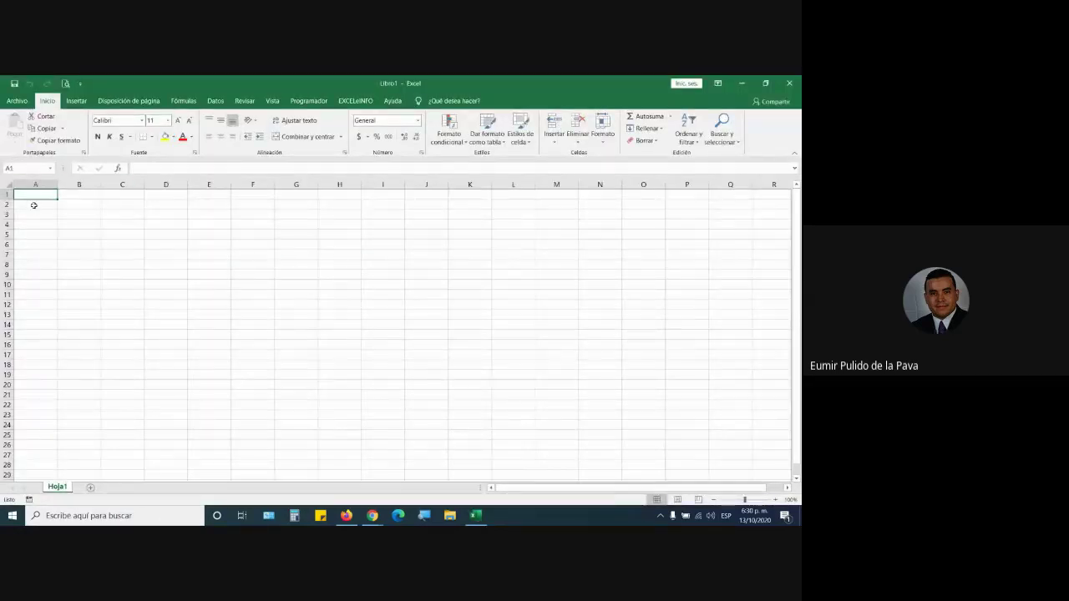
# - Merge A1:K2 with wrap and middle alignment and enter the title VALIDACIÓN DE DATOS
pyautogui.press('capslock')
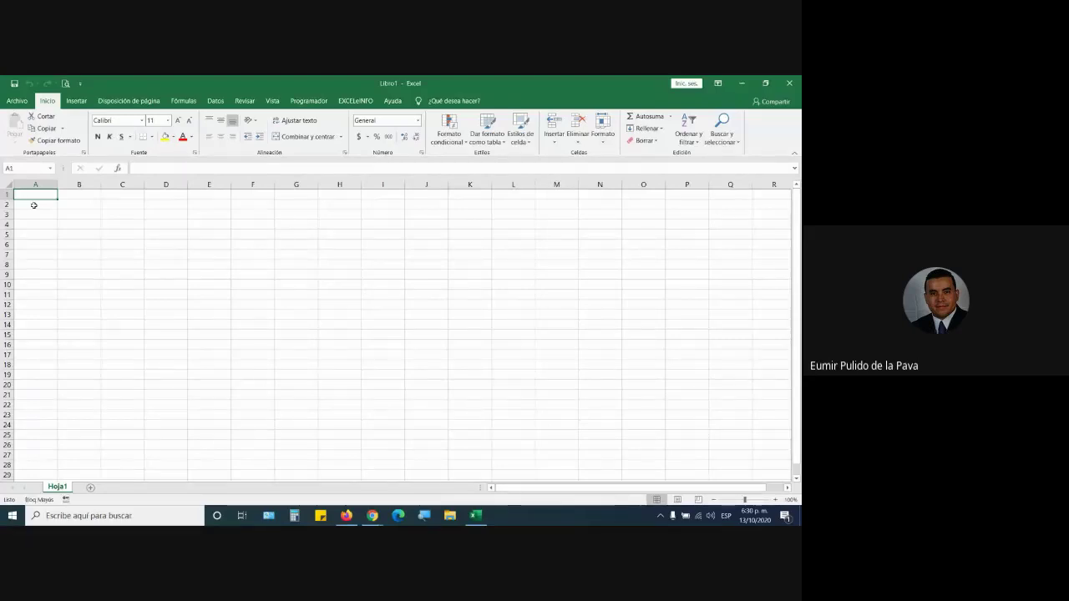
pyautogui.moveTo(46, 197); pyautogui.dragTo(466, 204)
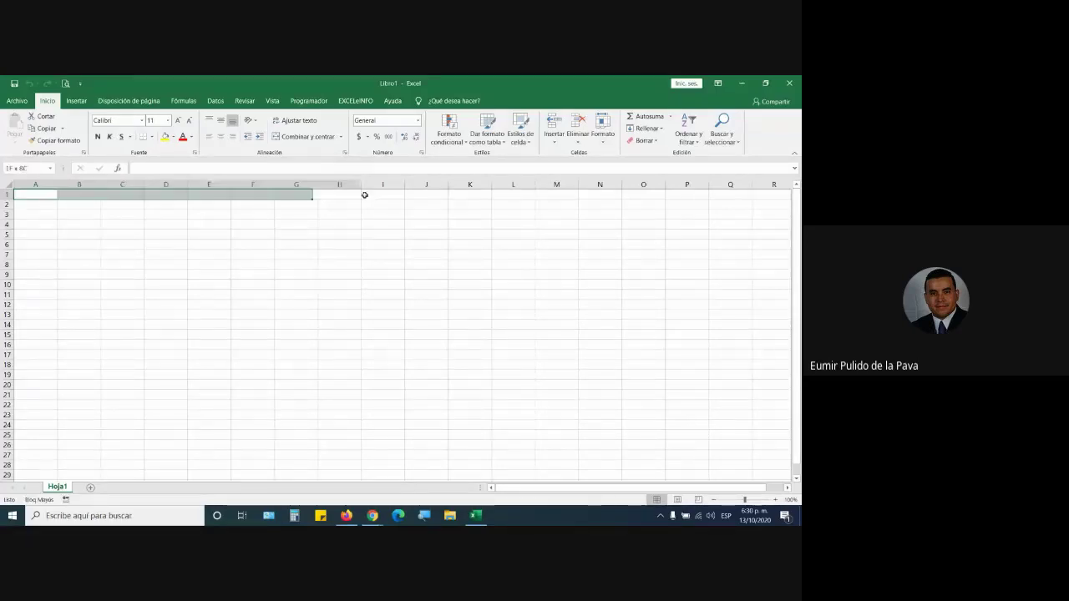
pyautogui.click(302, 136)
pyautogui.click(294, 120)
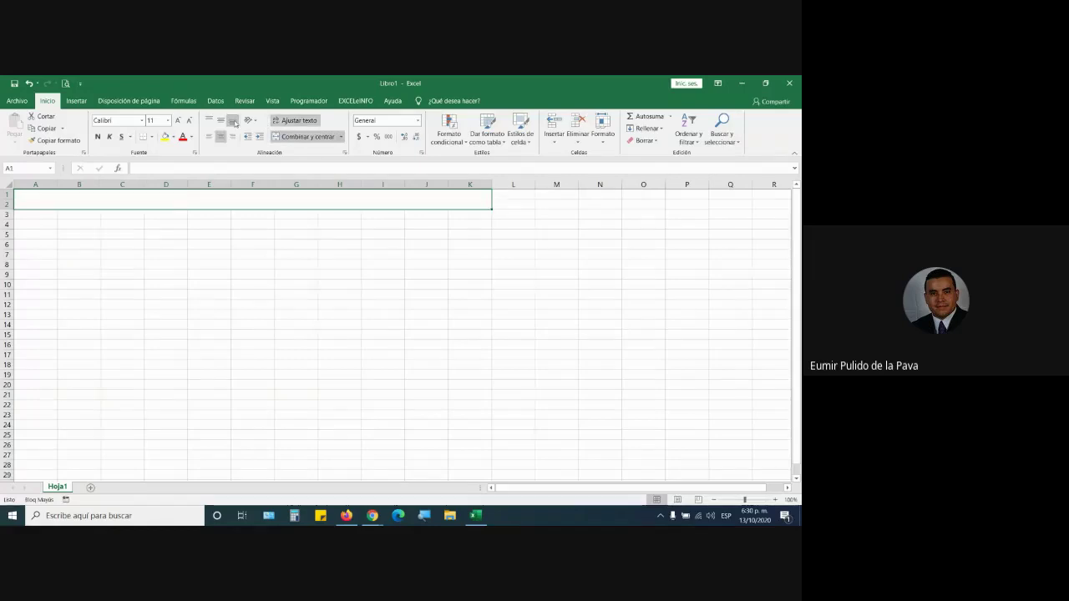
pyautogui.click(221, 121)
pyautogui.write('VAL')
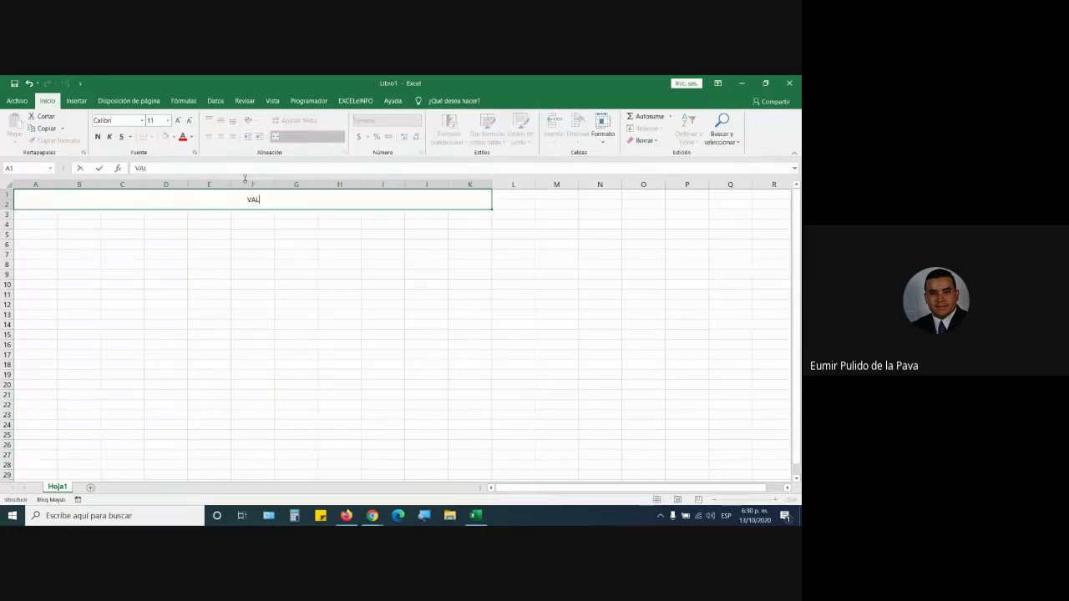
pyautogui.write('IDACIÓN DE D')
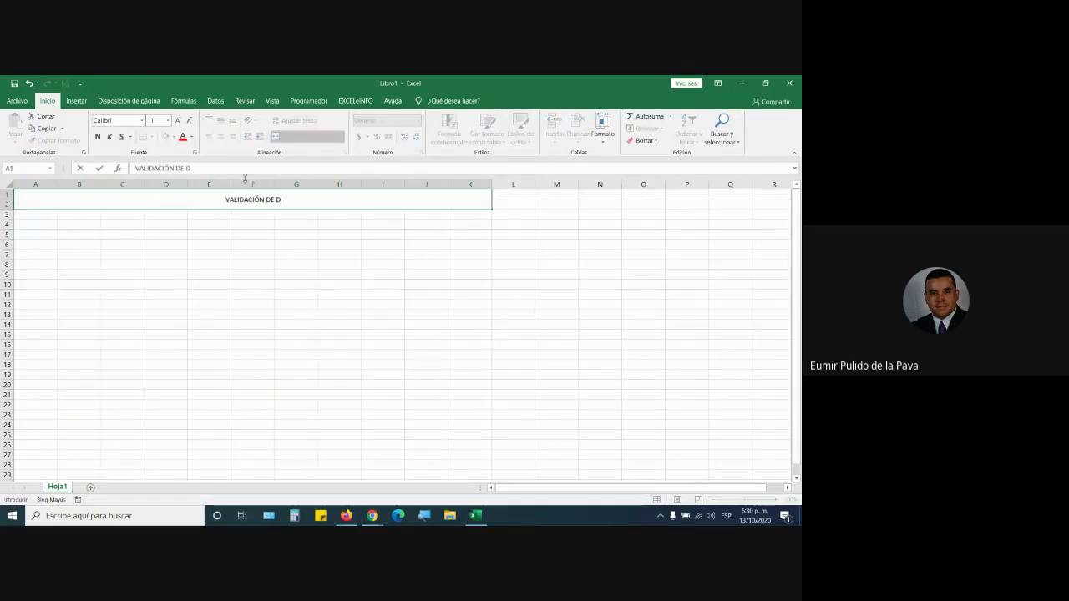
pyautogui.write('ATOS')
pyautogui.press('Return')
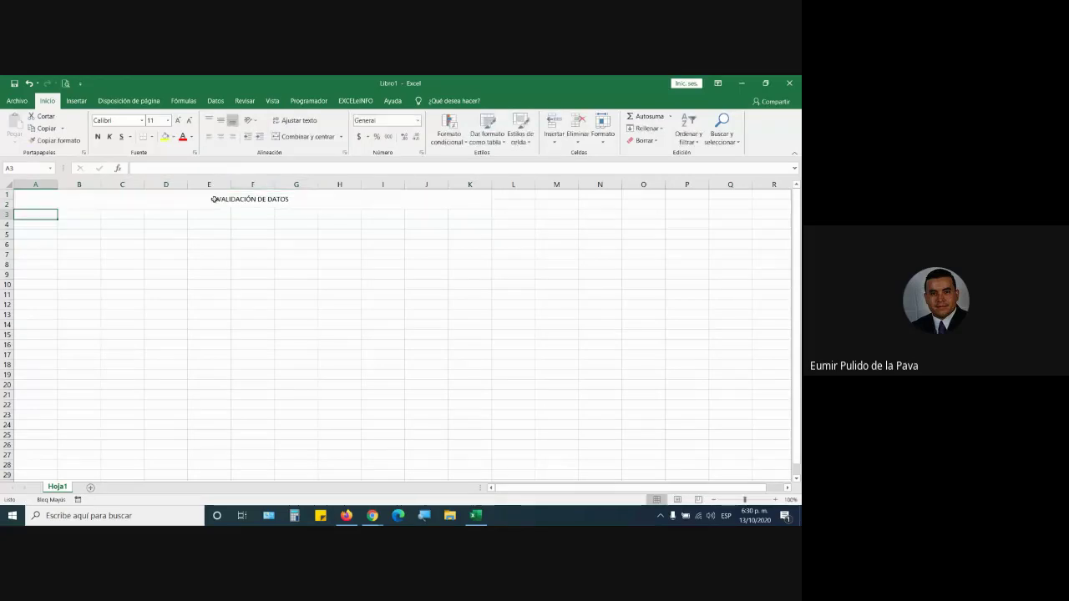
# - Make the title bold at font size 20
pyautogui.click(250, 197)
pyautogui.click(175, 121)
pyautogui.click(175, 121)
pyautogui.click(175, 121)
pyautogui.click(176, 121)
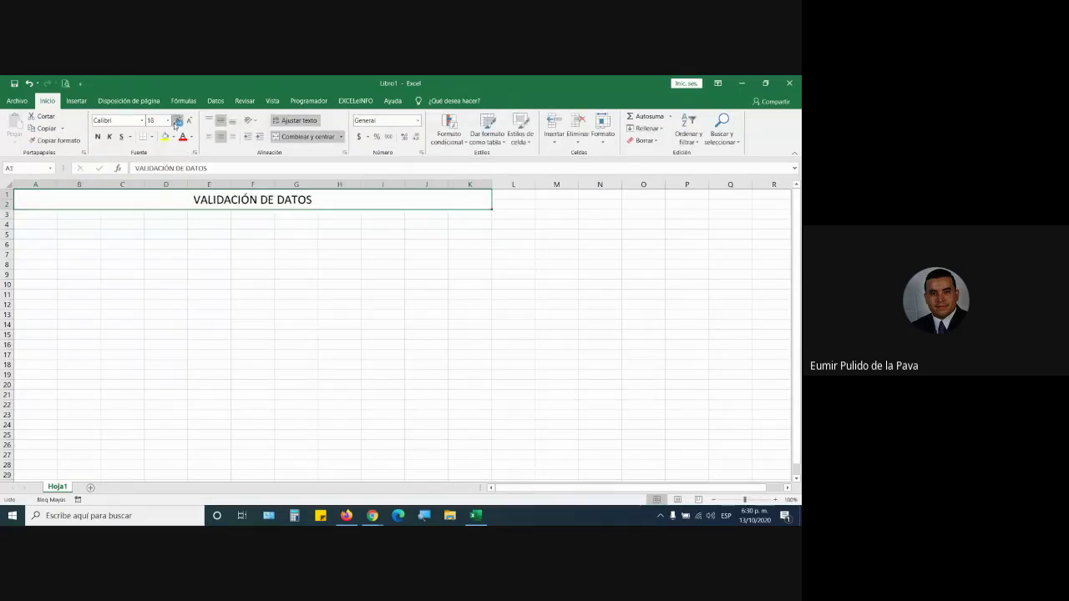
pyautogui.click(176, 121)
pyautogui.click(98, 136)
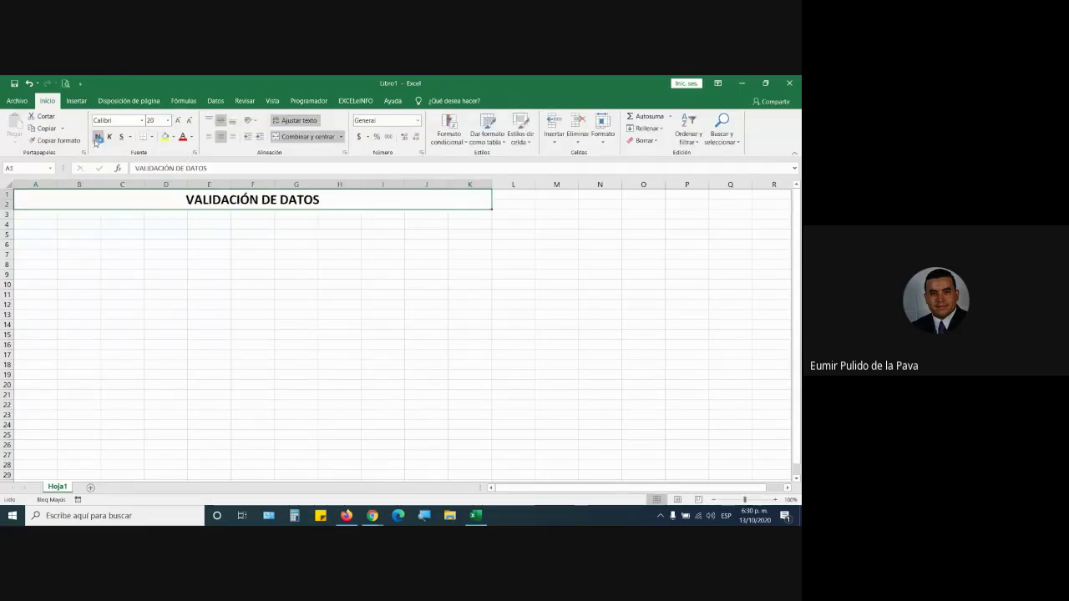
pyautogui.click(89, 224)
# - Enter headers FECHA DE REGISTRO, NOMBRES, APELLIDOS, DIRECCION, CIUDAD, EDAD across B4:G4
pyautogui.write('FECHA')
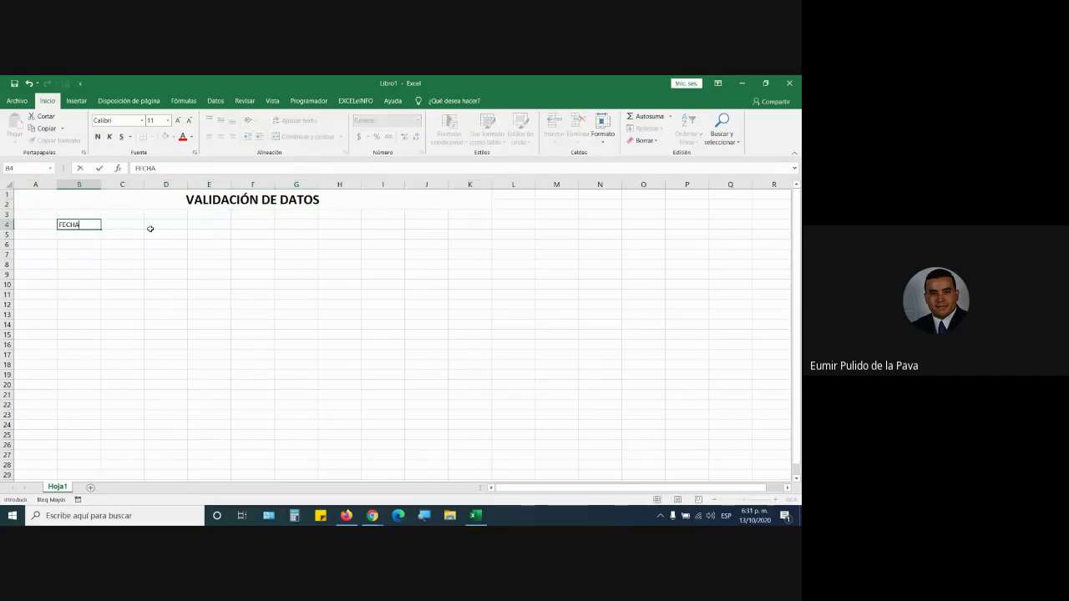
pyautogui.write(' DE REGISTRO')
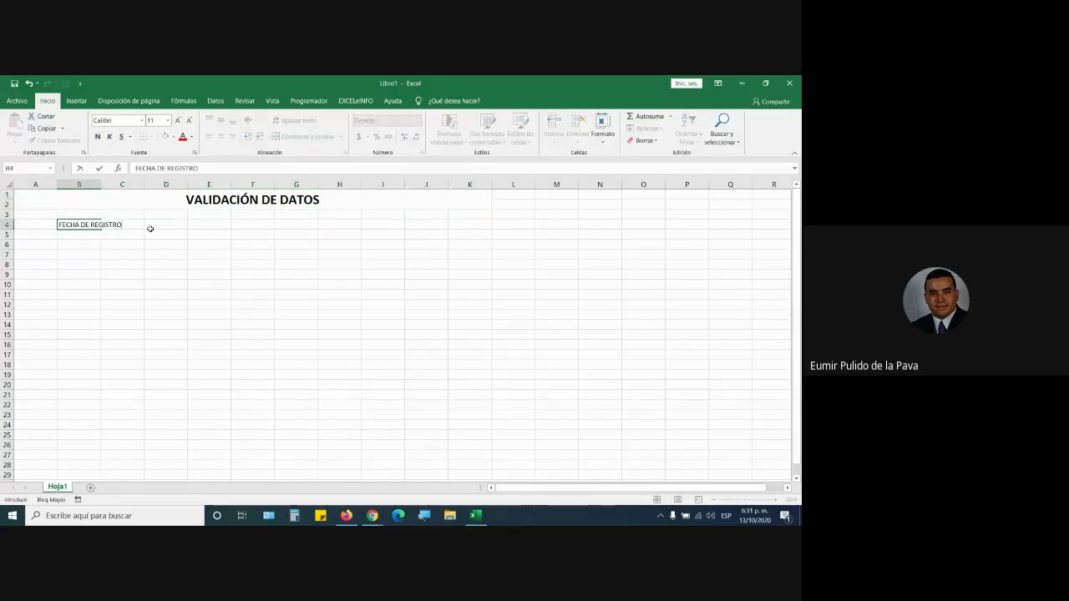
pyautogui.press('Tab')
pyautogui.write('NOMBRES')
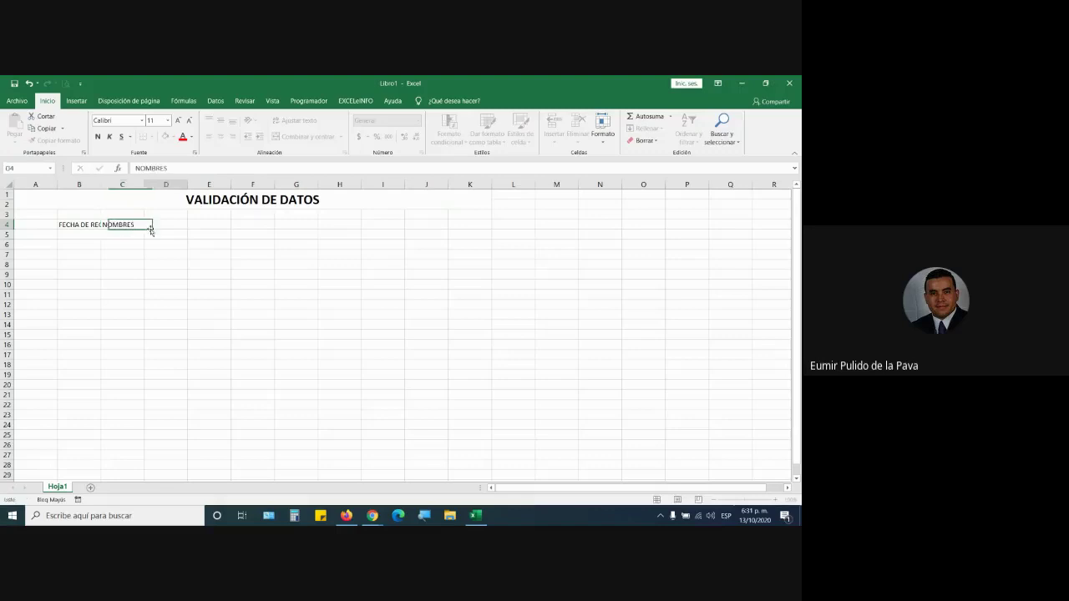
pyautogui.press('Tab')
pyautogui.write('APELLIDOPS')
pyautogui.press('BackSpace')
pyautogui.press('BackSpace')
pyautogui.write('S')
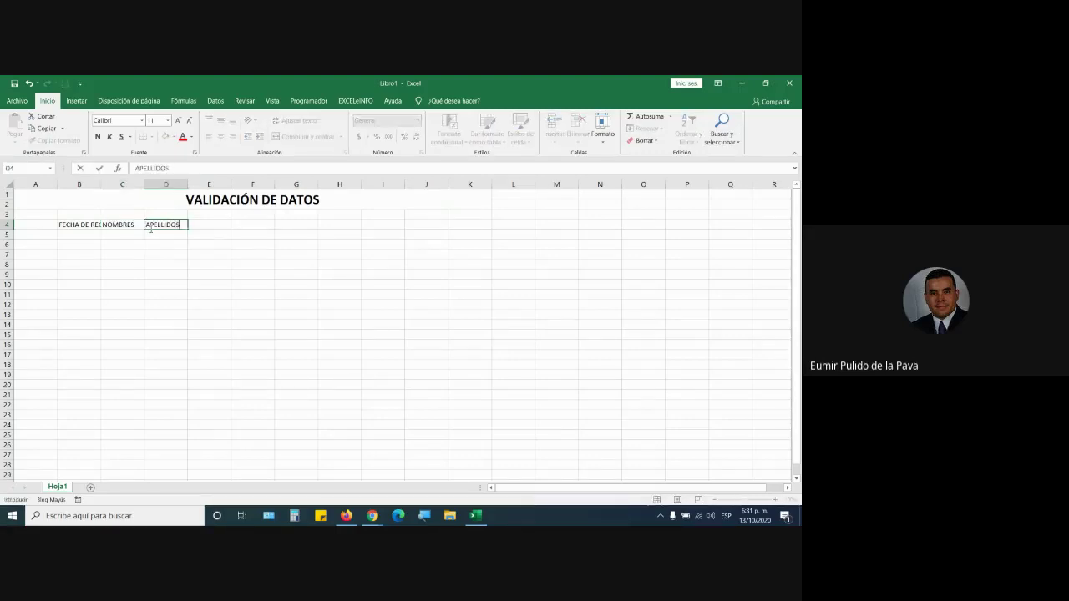
pyautogui.press('Tab')
pyautogui.write('DIREC')
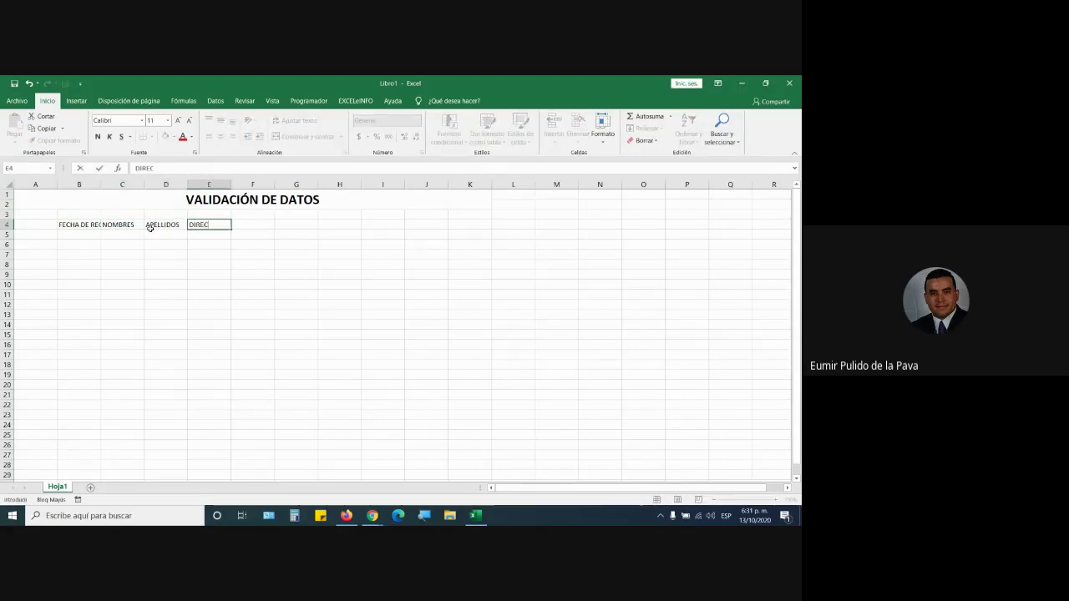
pyautogui.write('CION')
pyautogui.press('Tab')
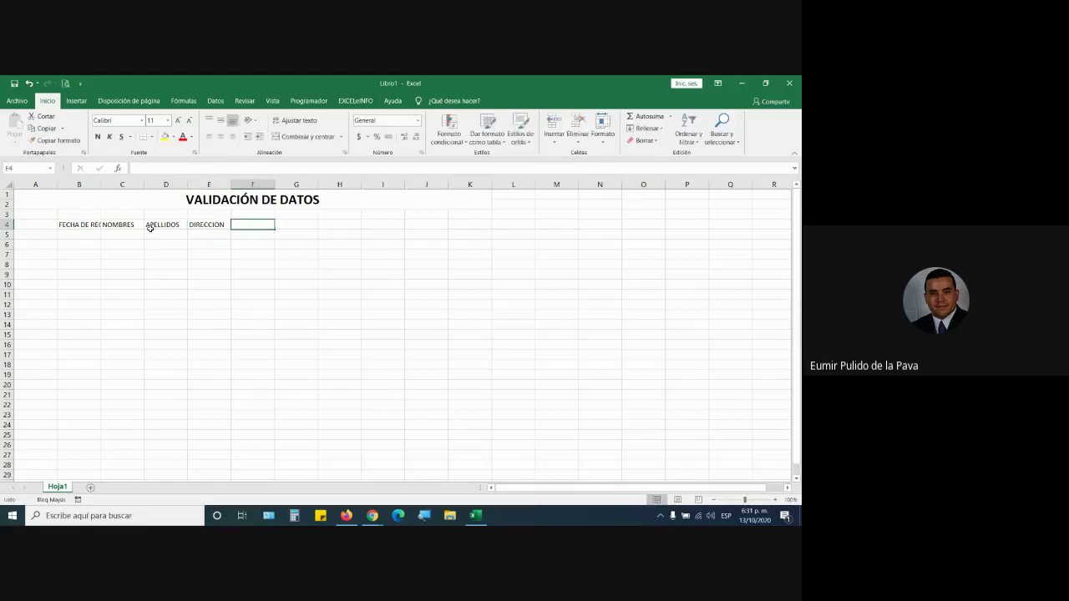
pyautogui.write('CIUDF')
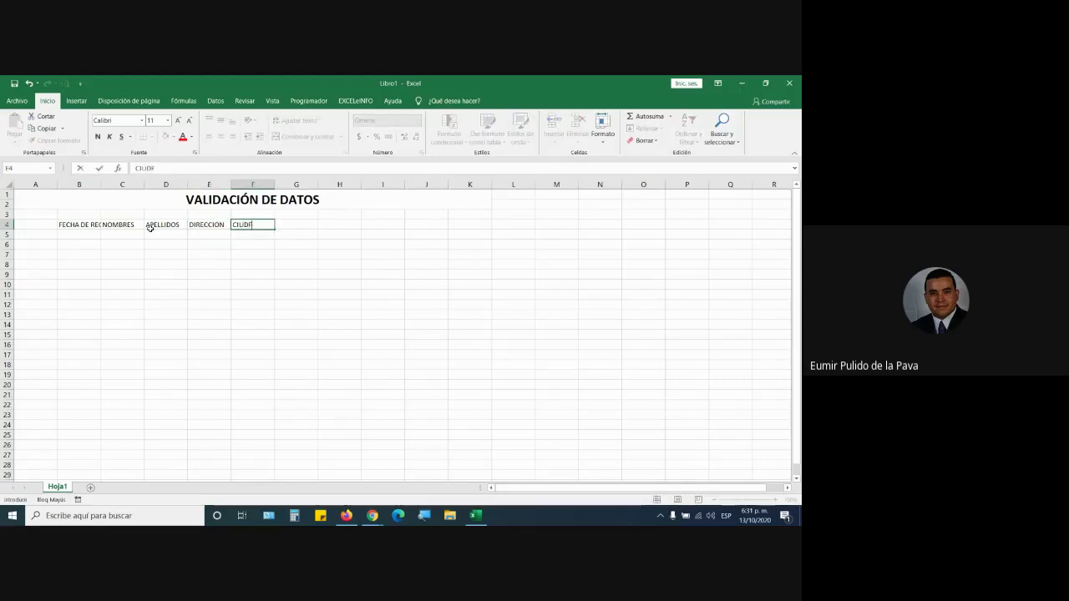
pyautogui.write('ADD')
pyautogui.press('Tab')
pyautogui.write('EDAD')
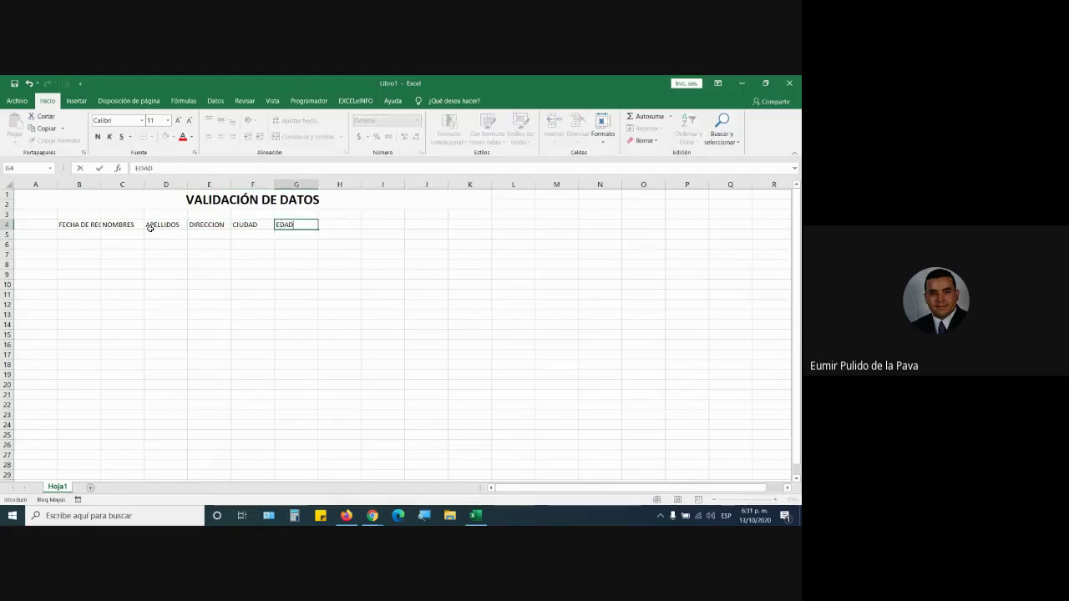
pyautogui.press('Tab')
# - Centre the headers, make them bold at 12 pt, and autofit the column widths
pyautogui.moveTo(79, 225); pyautogui.dragTo(296, 224)
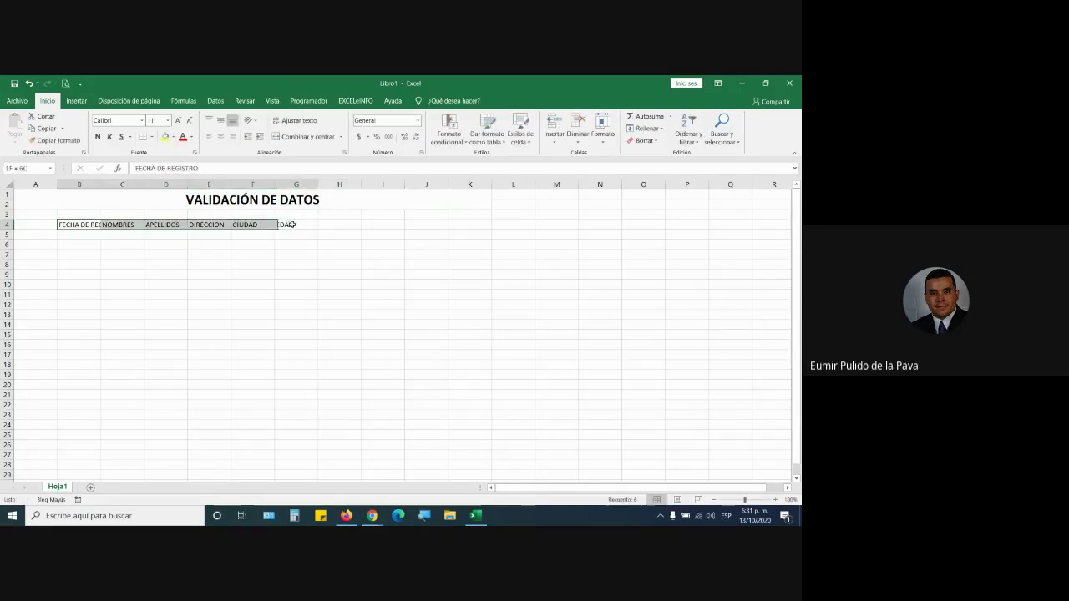
pyautogui.click(220, 136)
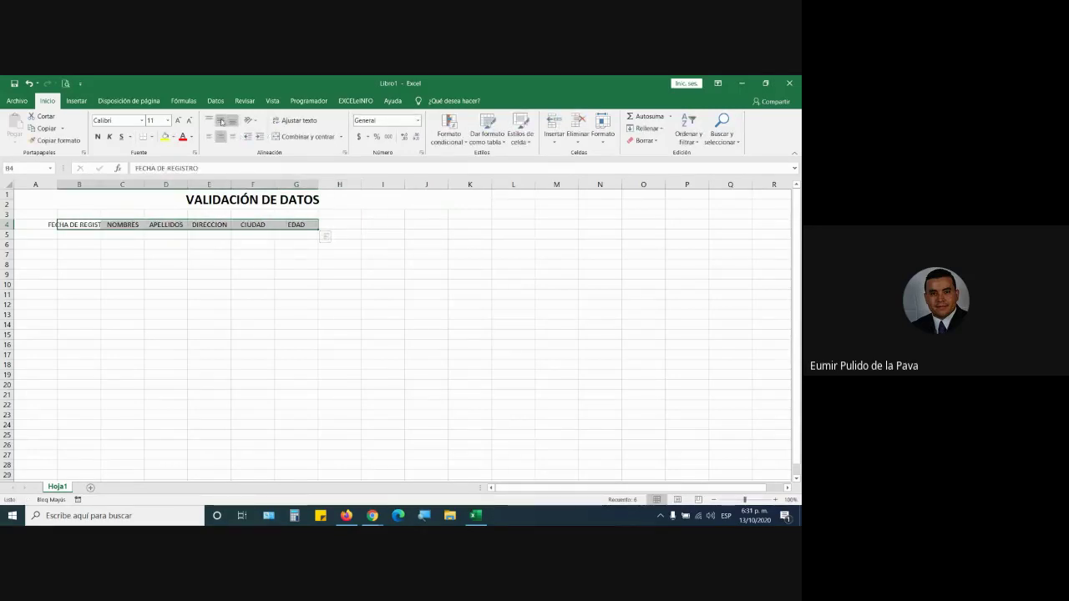
pyautogui.click(177, 121)
pyautogui.click(97, 136)
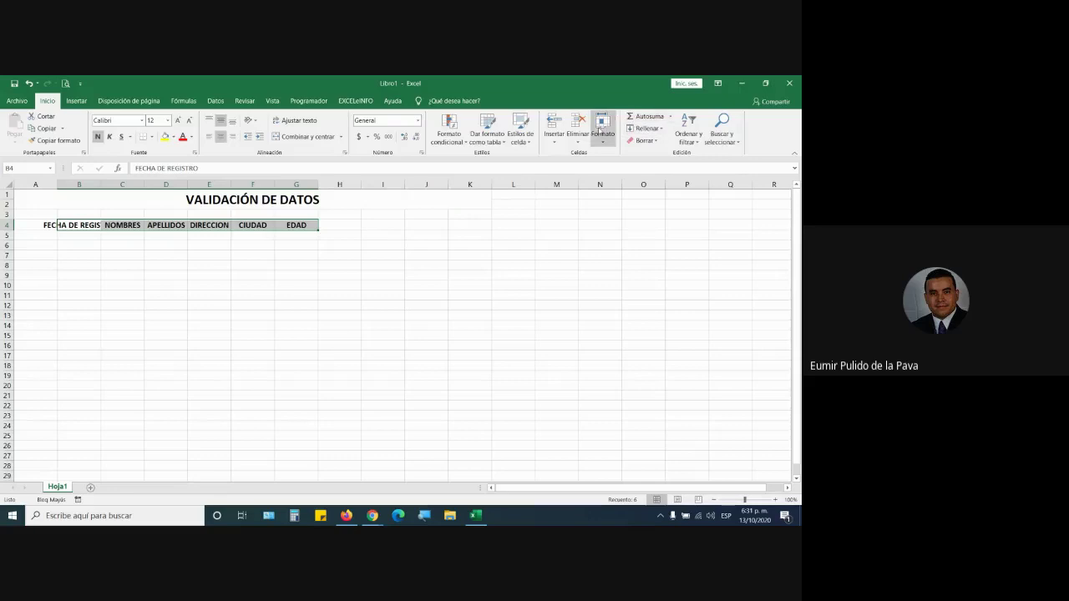
pyautogui.click(602, 130)
pyautogui.click(657, 206)
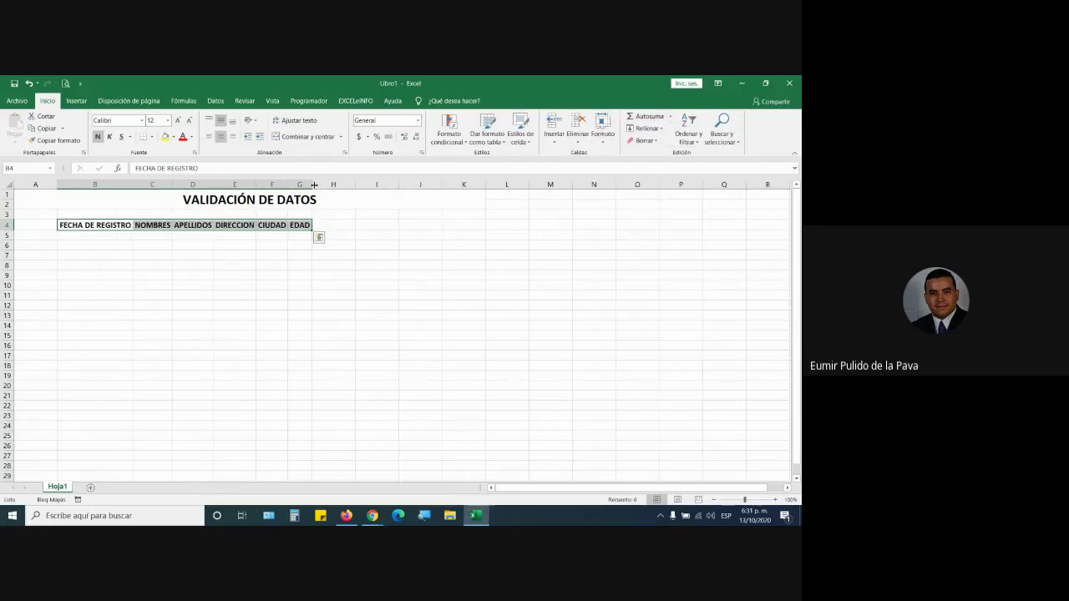
pyautogui.click(774, 500)
pyautogui.click(774, 500)
pyautogui.click(775, 500)
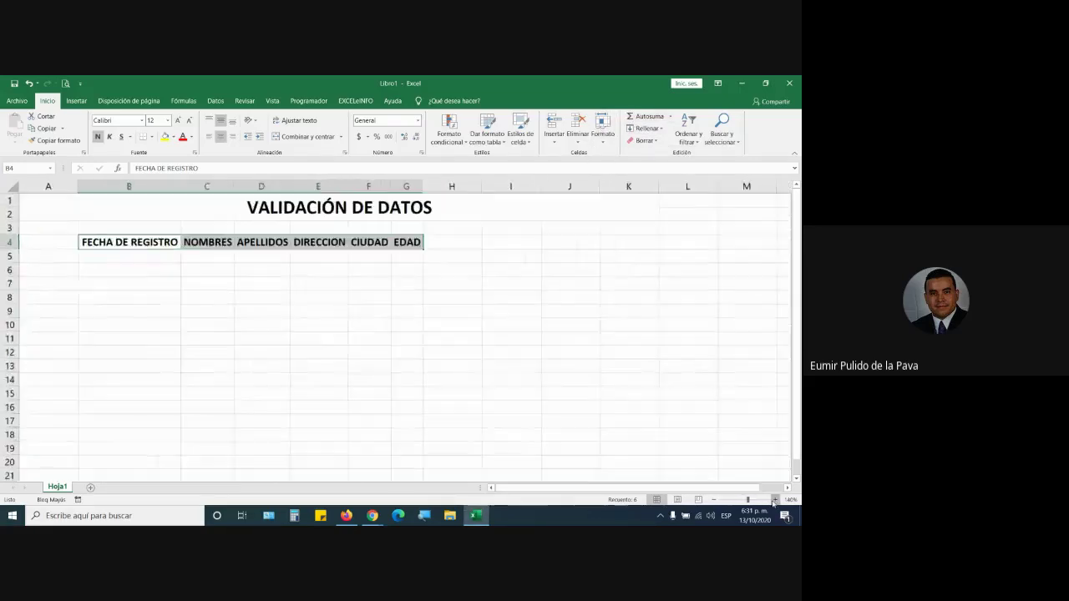
pyautogui.click(775, 500)
pyautogui.click(774, 499)
pyautogui.click(775, 500)
pyautogui.click(775, 500)
pyautogui.click(419, 288)
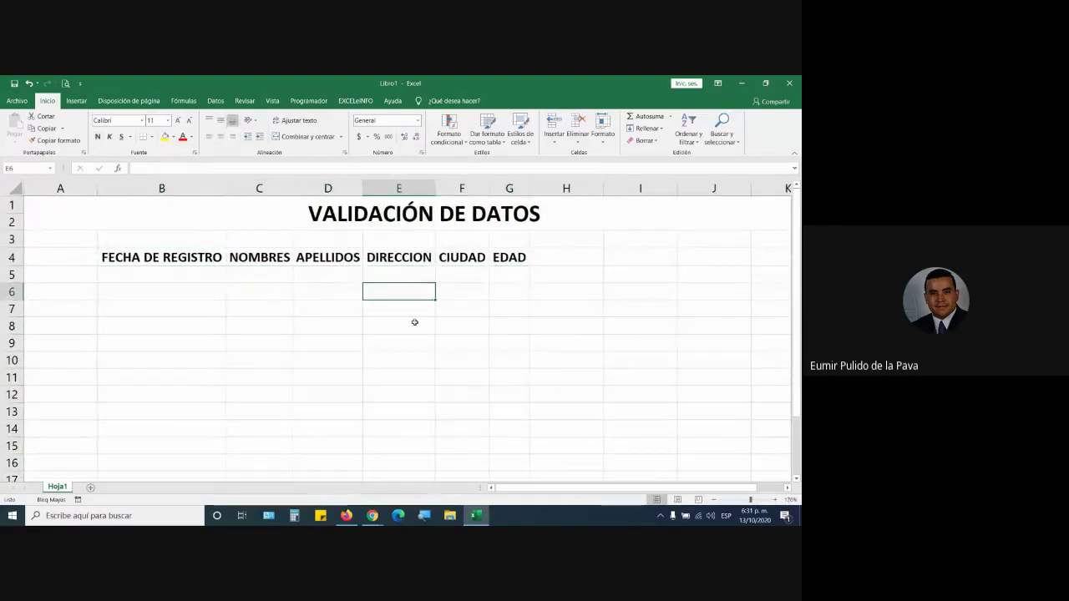
# - Admit two join requests in Google Meet, returning to the Excel workbook each time
pyautogui.moveTo(372, 516)
pyautogui.click(426, 456)
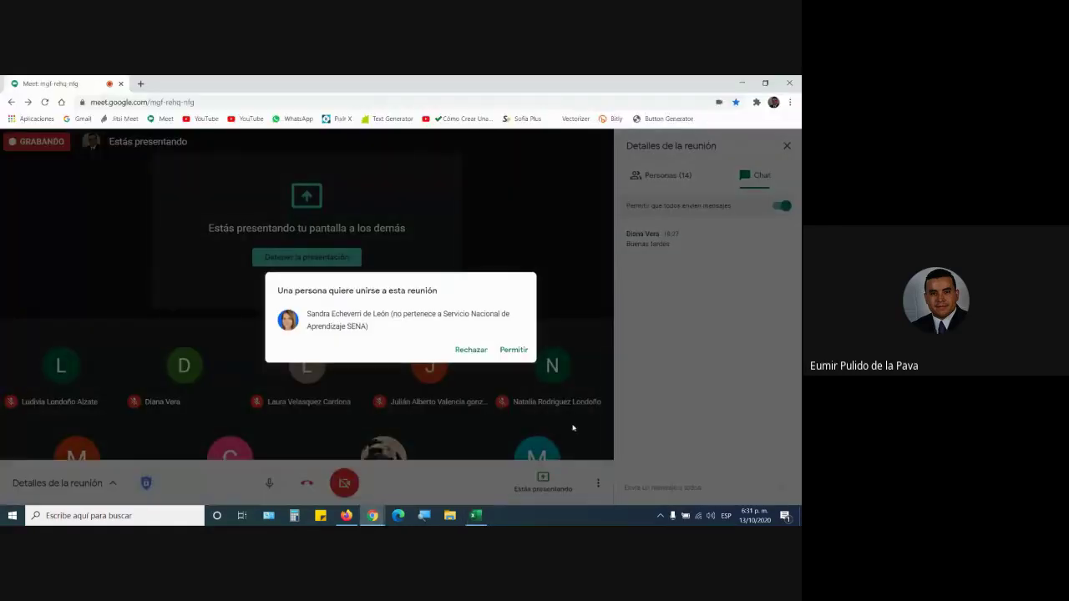
pyautogui.click(516, 349)
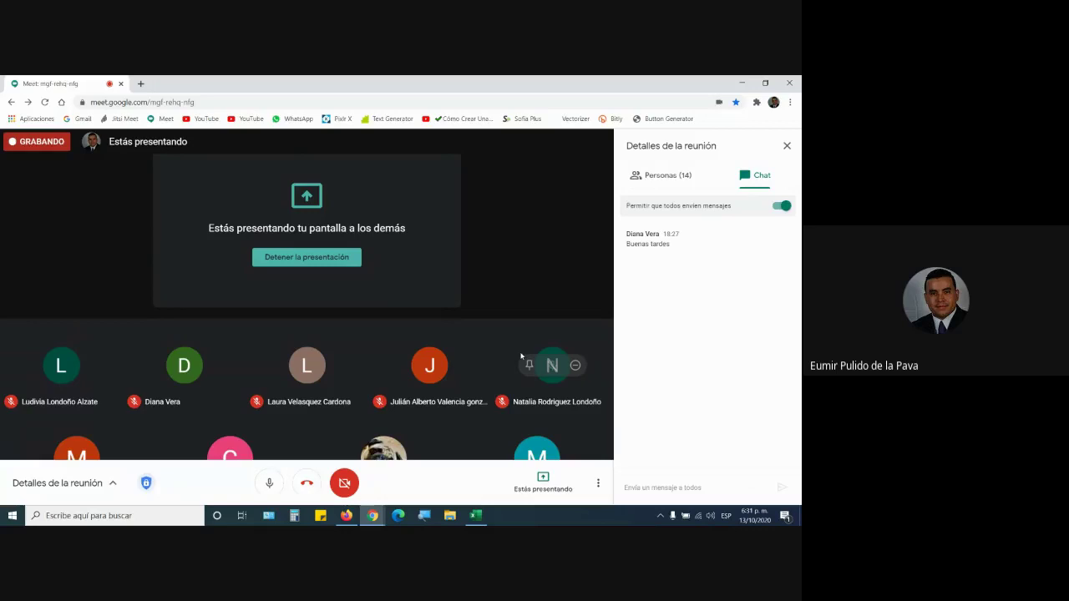
pyautogui.hotkey('alt', 'Tab')
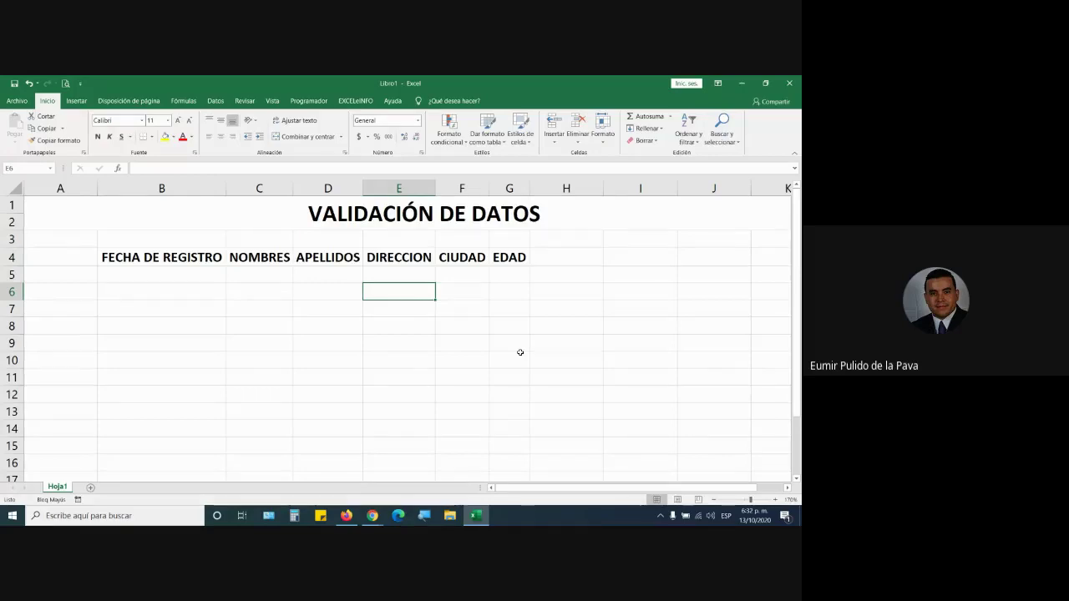
pyautogui.hotkey('alt', 'Tab')
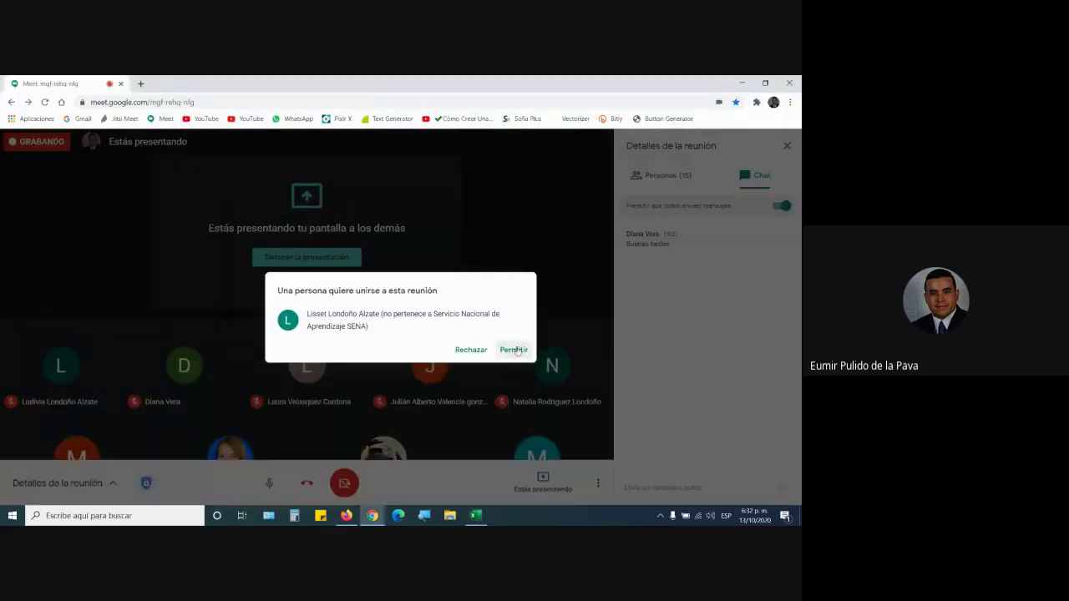
pyautogui.click(517, 350)
pyautogui.hotkey('alt', 'Tab')
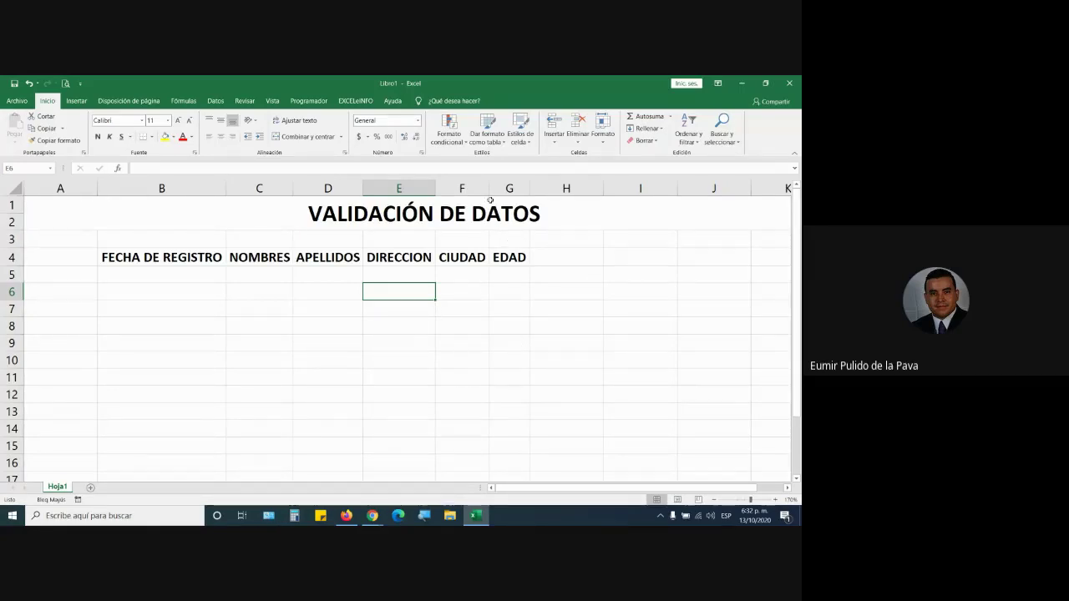
# - Widen columns F and G and enter EVENTO in B3
pyautogui.moveTo(489, 189); pyautogui.dragTo(636, 189)
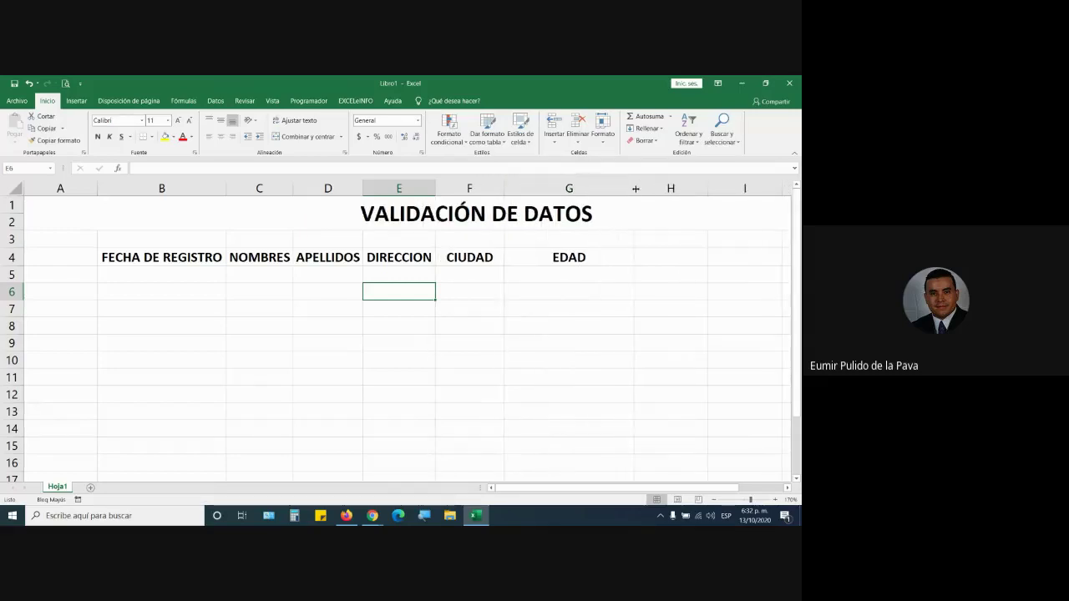
pyautogui.click(148, 240)
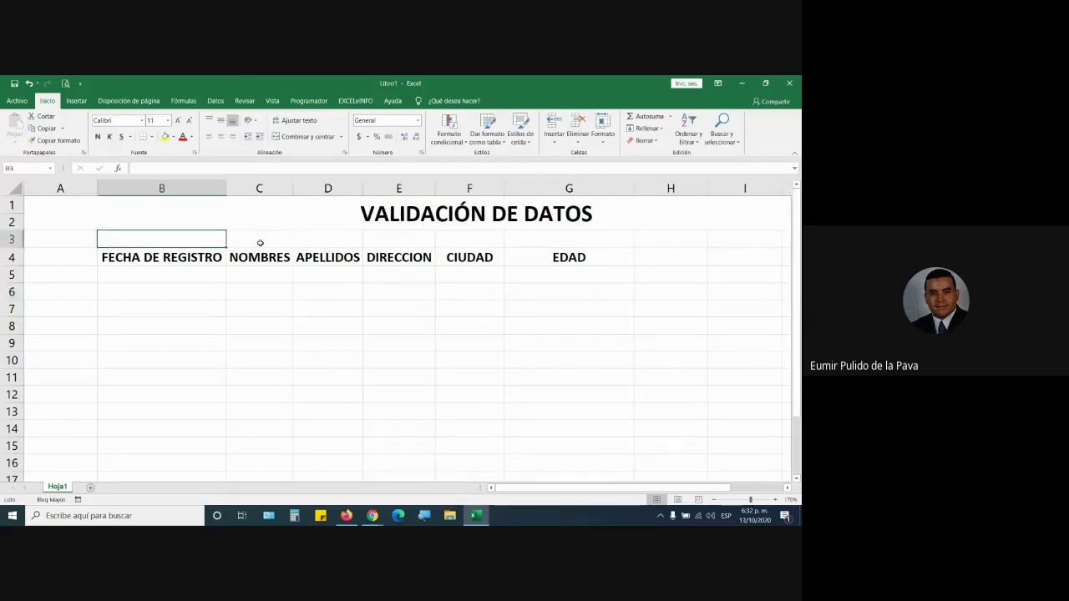
pyautogui.write('EVENTO')
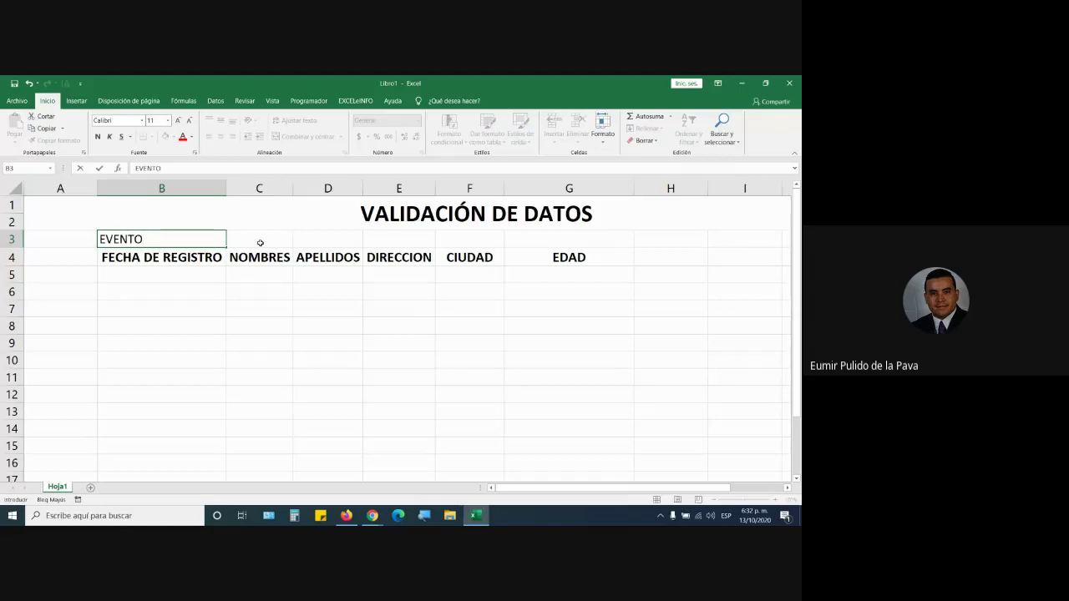
pyautogui.click(162, 325)
# - Merge and centre EVENTO across B3:G3, bold with an enlarged font
pyautogui.moveTo(160, 238); pyautogui.dragTo(598, 232)
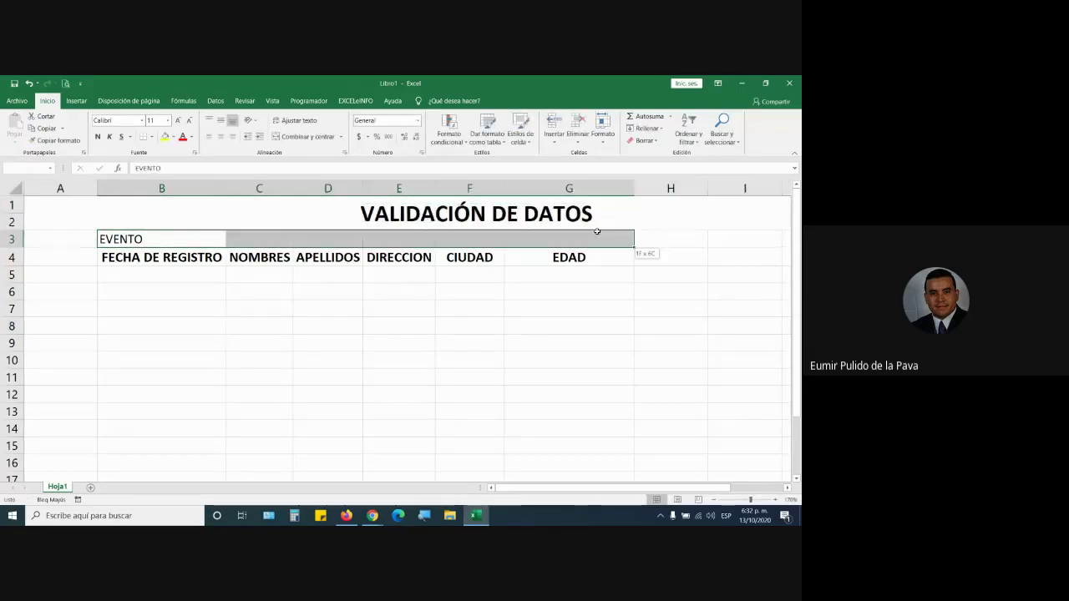
pyautogui.click(307, 137)
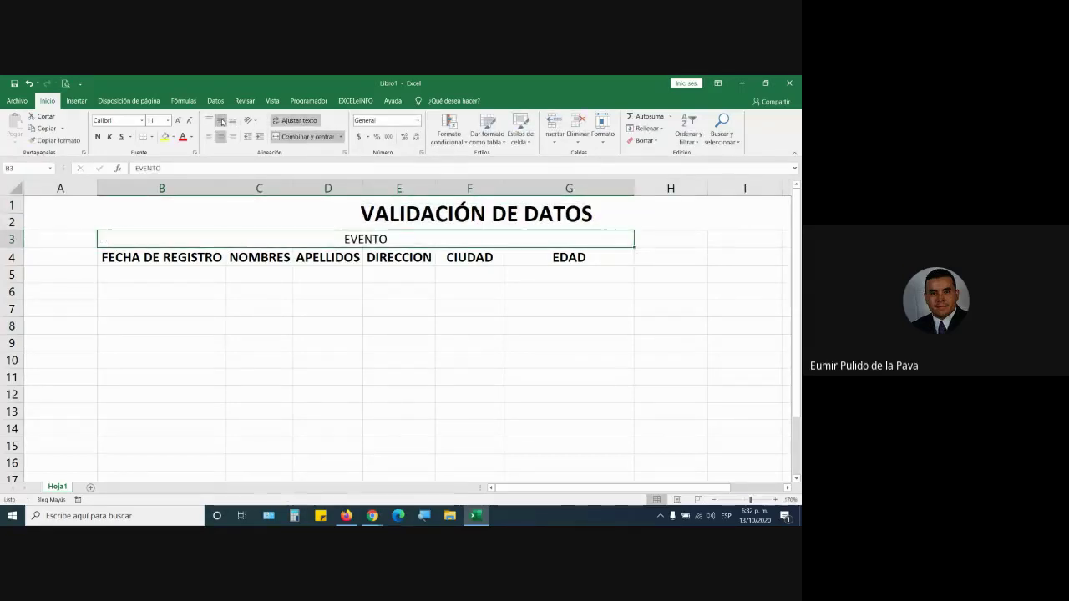
pyautogui.click(98, 136)
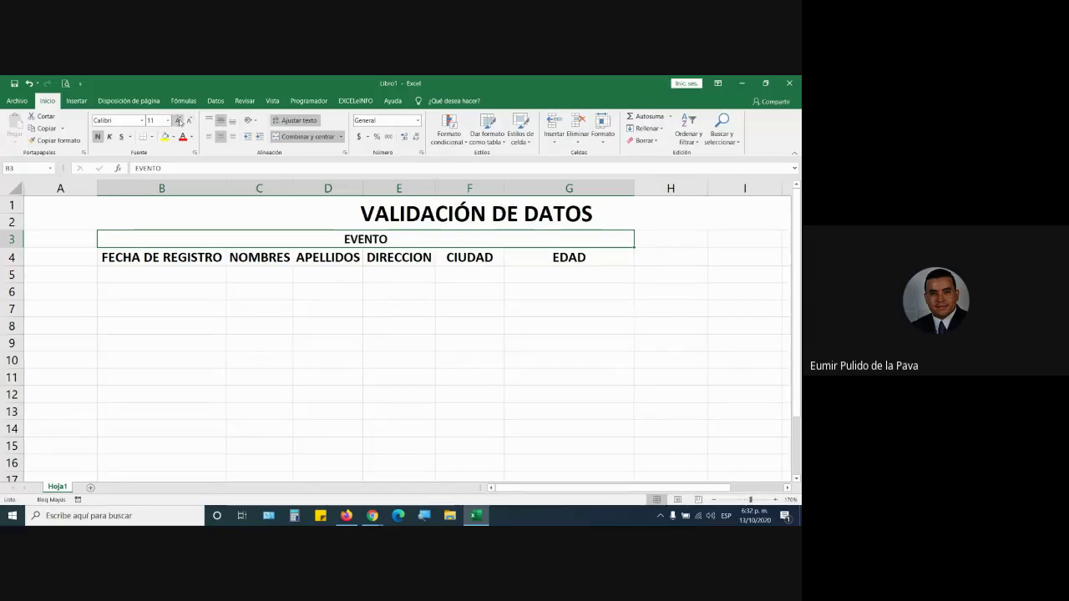
pyautogui.click(179, 121)
pyautogui.click(179, 121)
pyautogui.click(179, 121)
pyautogui.click(179, 121)
pyautogui.click(314, 301)
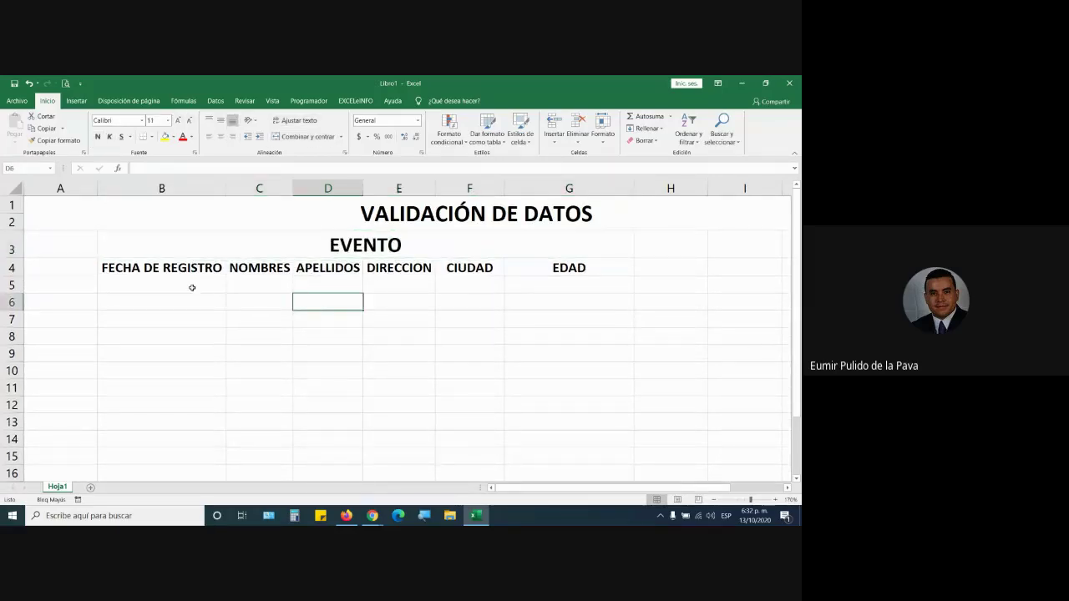
pyautogui.moveTo(192, 287); pyautogui.dragTo(190, 322)
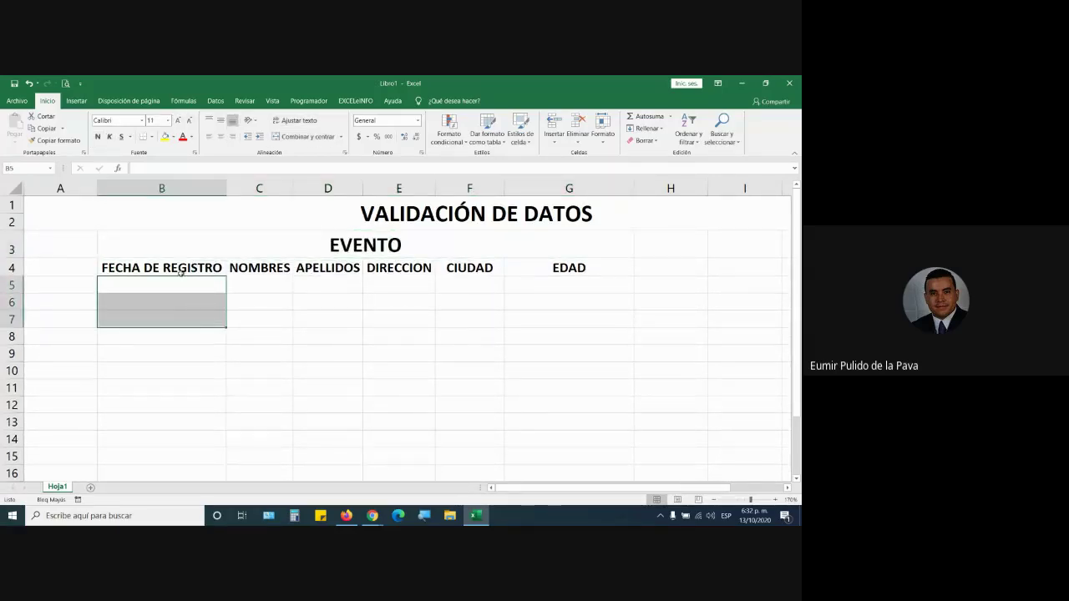
# - Apply all borders to the table range B4:G15
pyautogui.moveTo(180, 271); pyautogui.dragTo(581, 449)
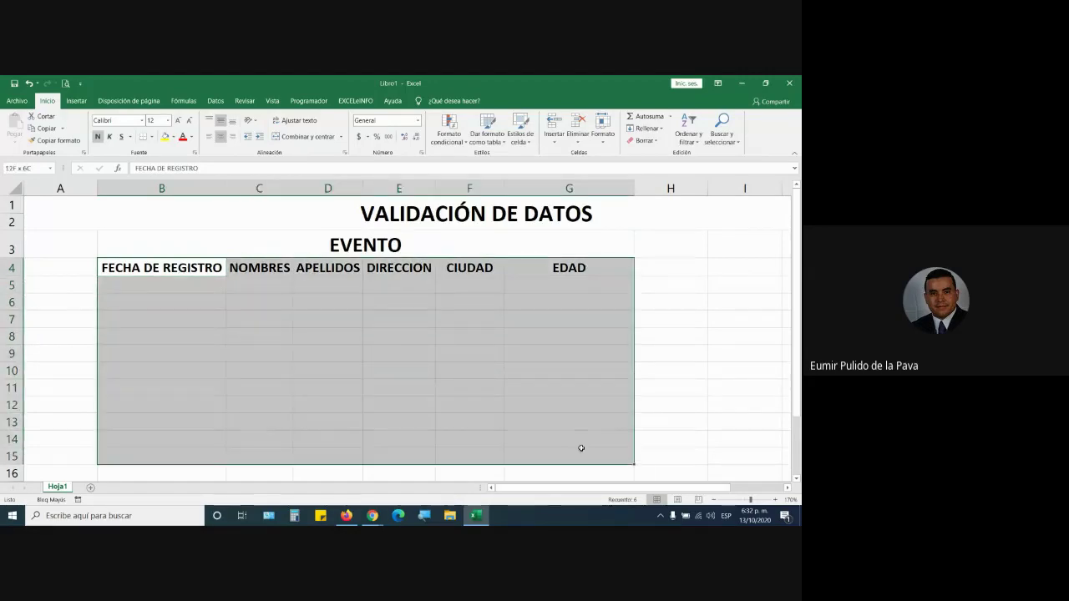
pyautogui.click(152, 137)
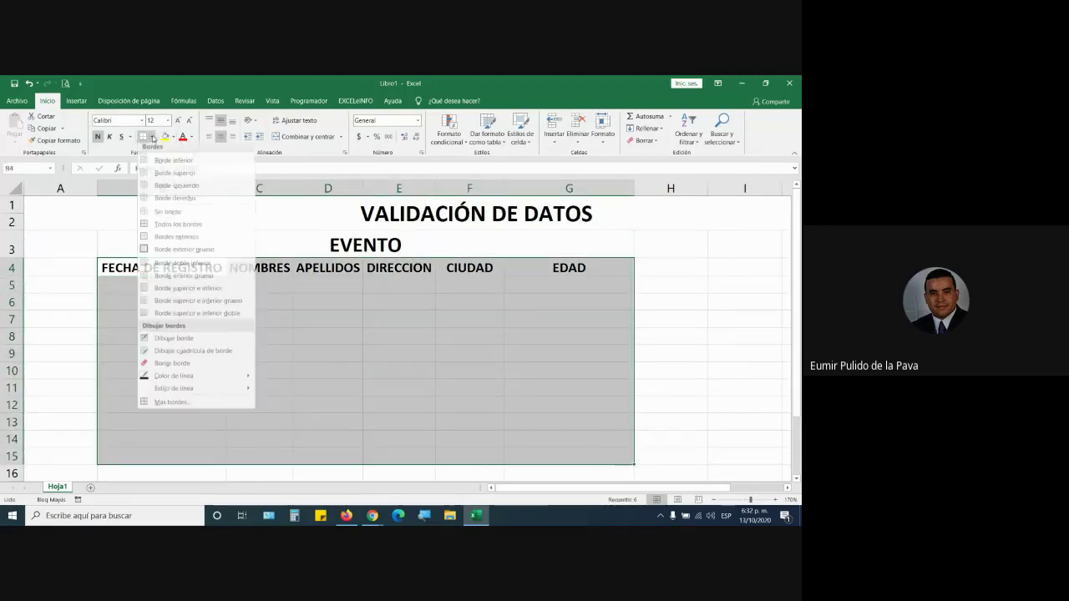
pyautogui.click(171, 228)
pyautogui.click(184, 298)
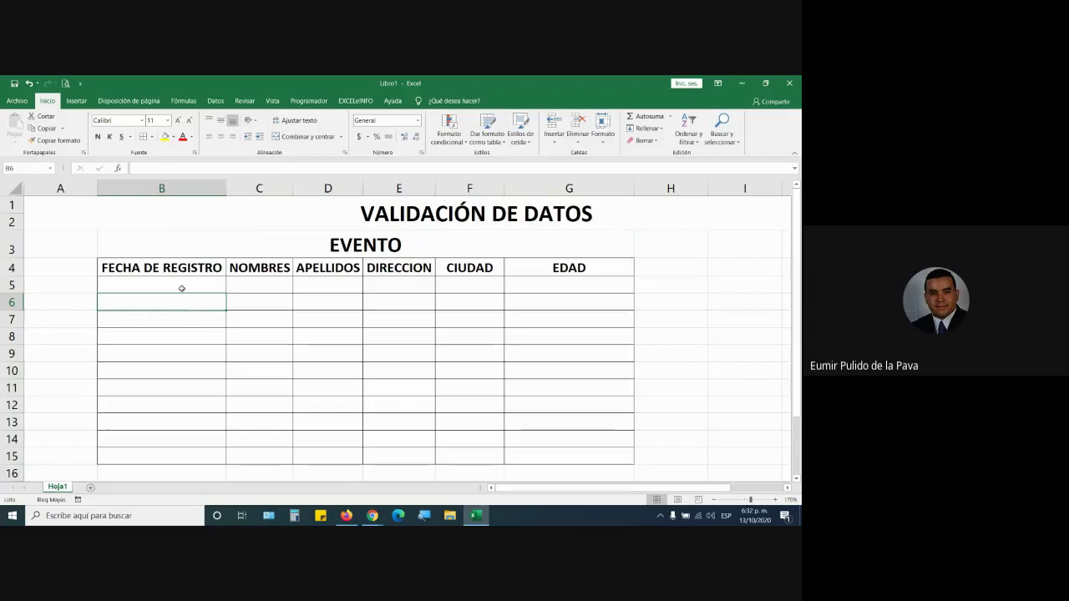
# - Check the Google Meet window, then return to Excel and select cell B17
pyautogui.moveTo(182, 288); pyautogui.dragTo(172, 456)
pyautogui.click(375, 518)
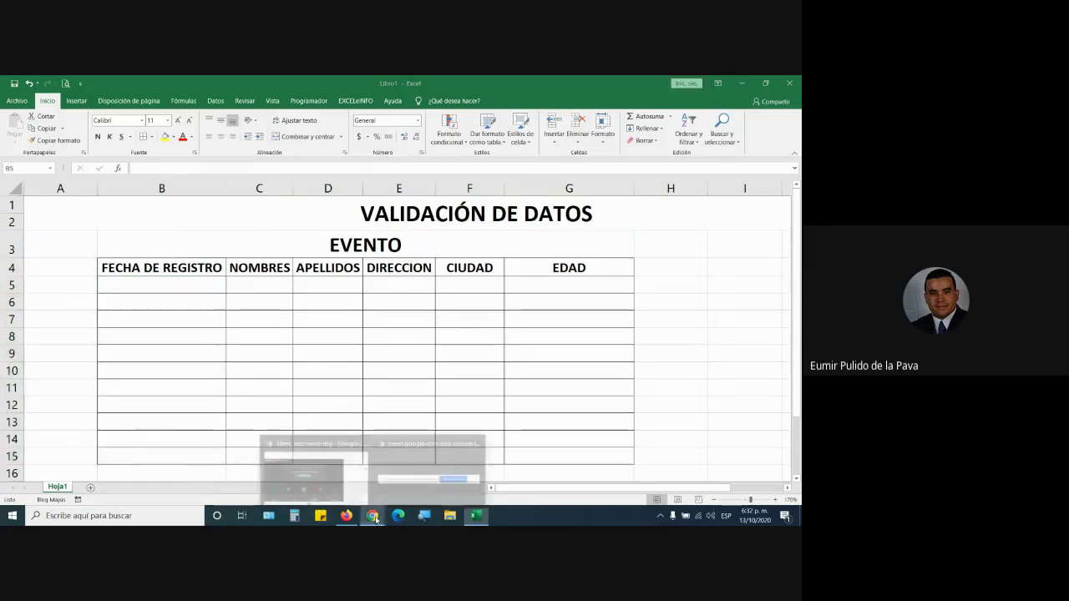
pyautogui.click(430, 472)
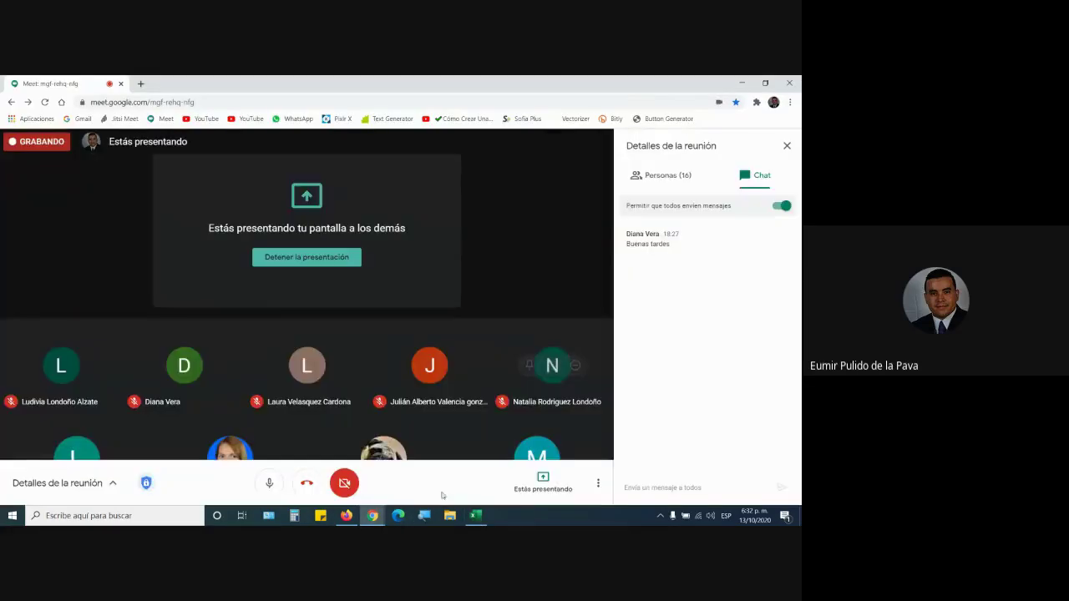
pyautogui.click(475, 515)
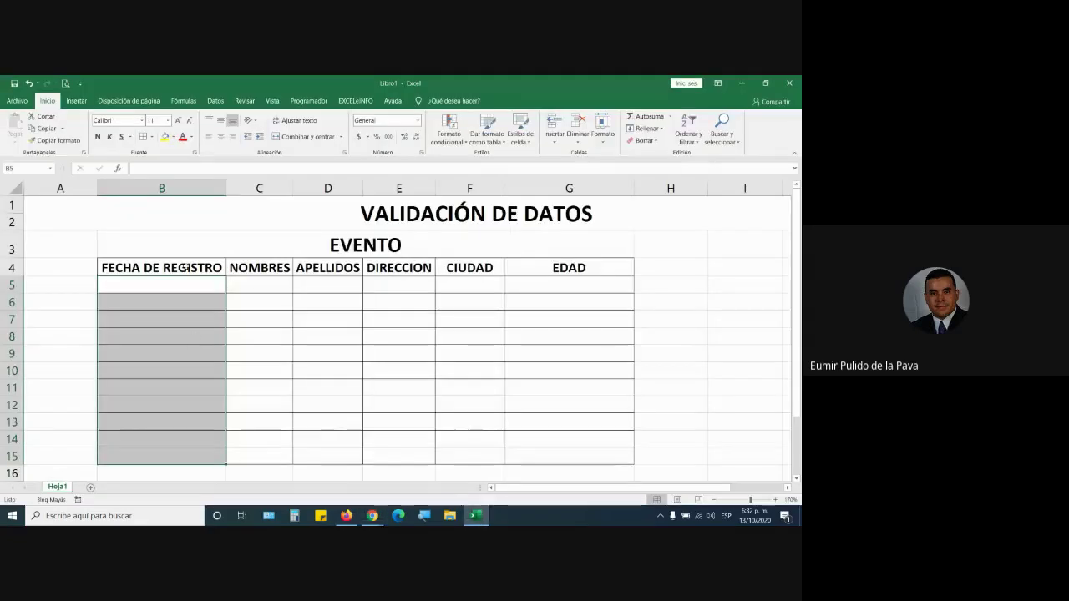
pyautogui.scroll(-2, 56, 436)
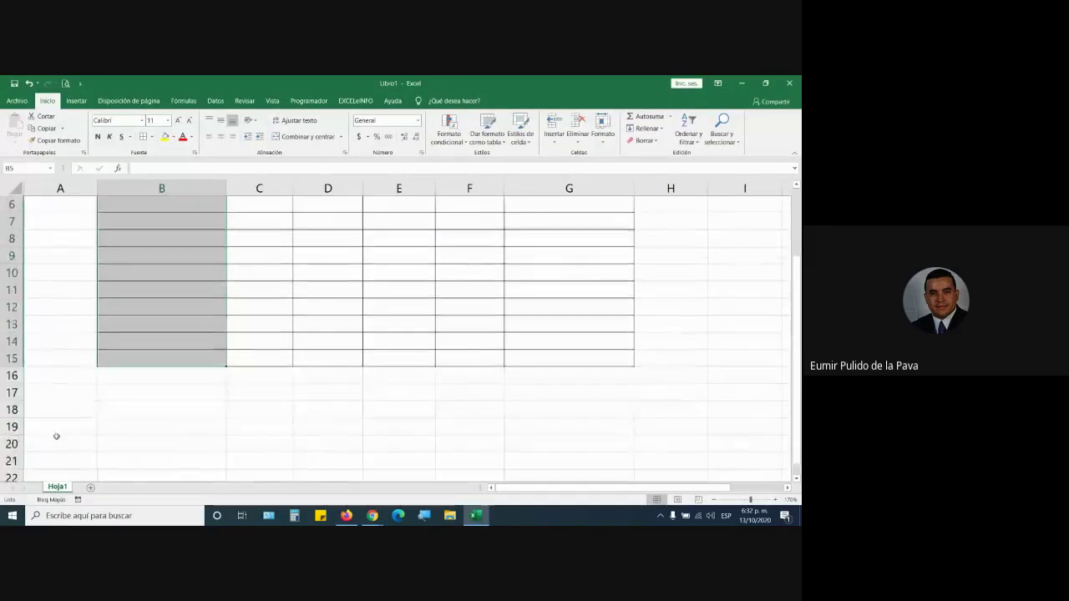
pyautogui.scroll(-1, 63, 430)
pyautogui.click(132, 376)
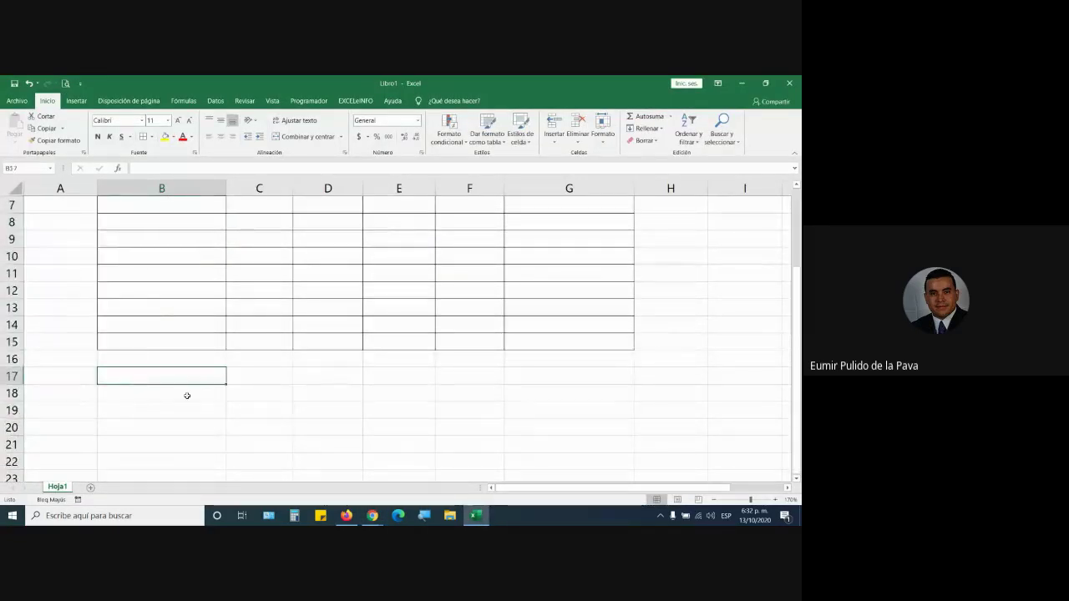
# - Enter 'Fecha del evento se encuentra entre el 13 y 15 de octubre de 2020' in B17, correcting typos
pyautogui.write('Fercha d')
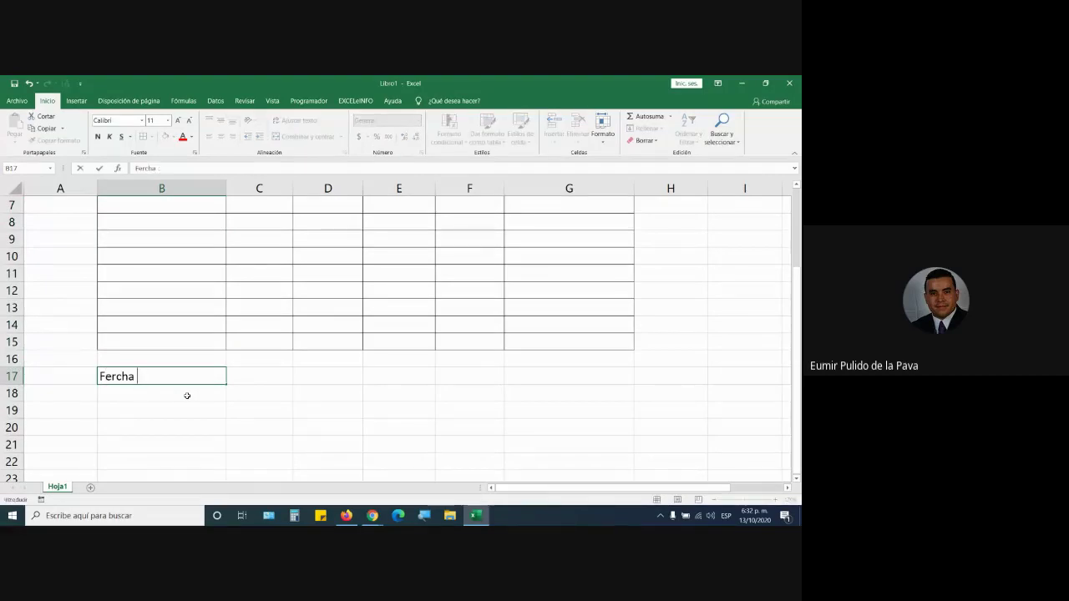
pyautogui.press('BackSpace')
pyautogui.write('cha del')
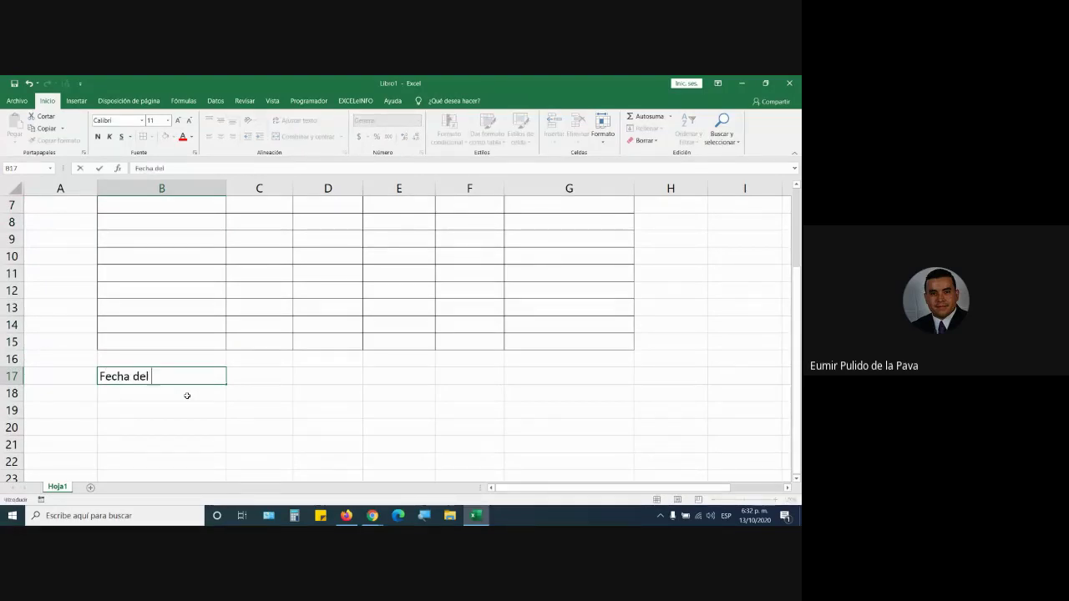
pyautogui.write(' evento ')
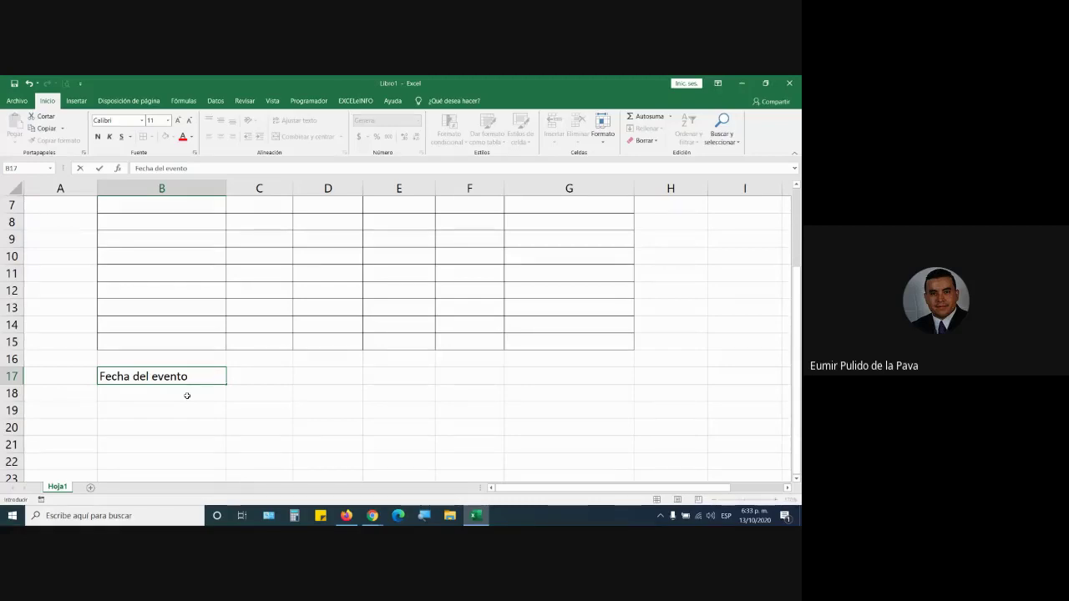
pyautogui.write('se en')
pyautogui.write('cuentra entre ')
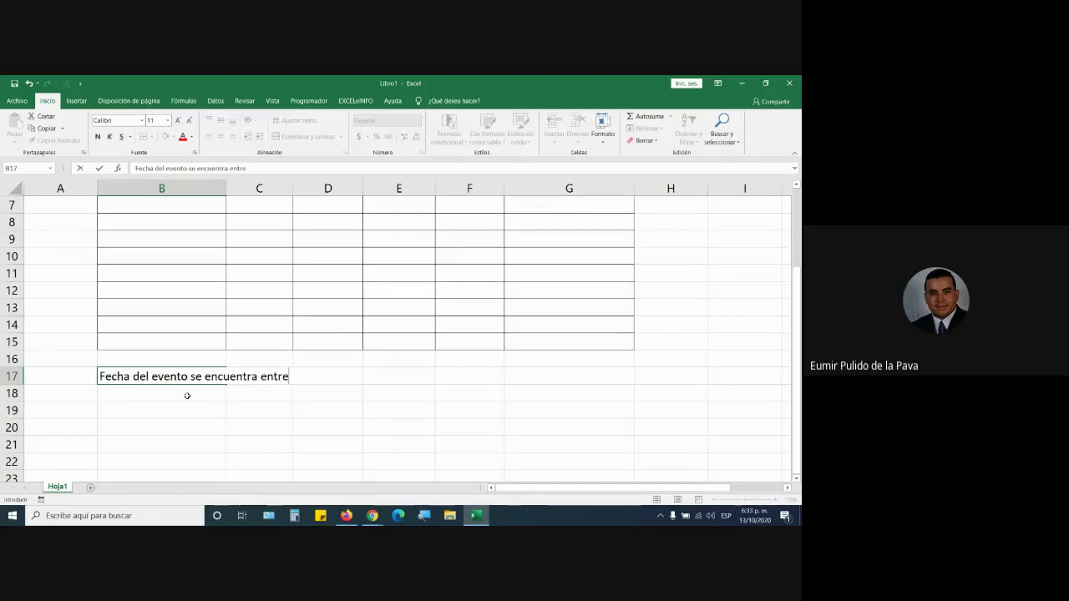
pyautogui.write('el 13')
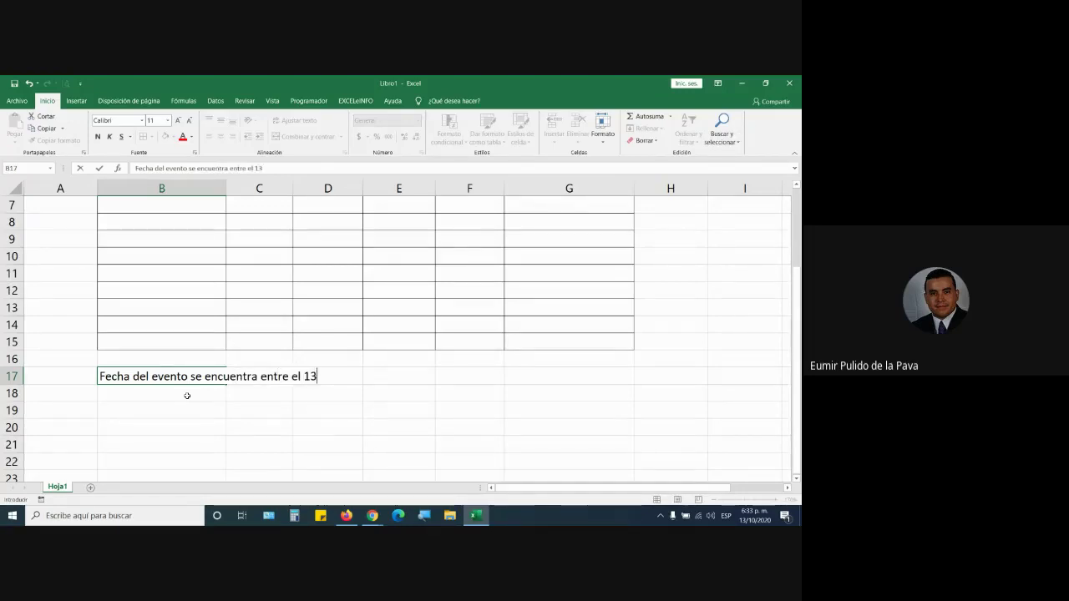
pyautogui.write(' y 15 de o')
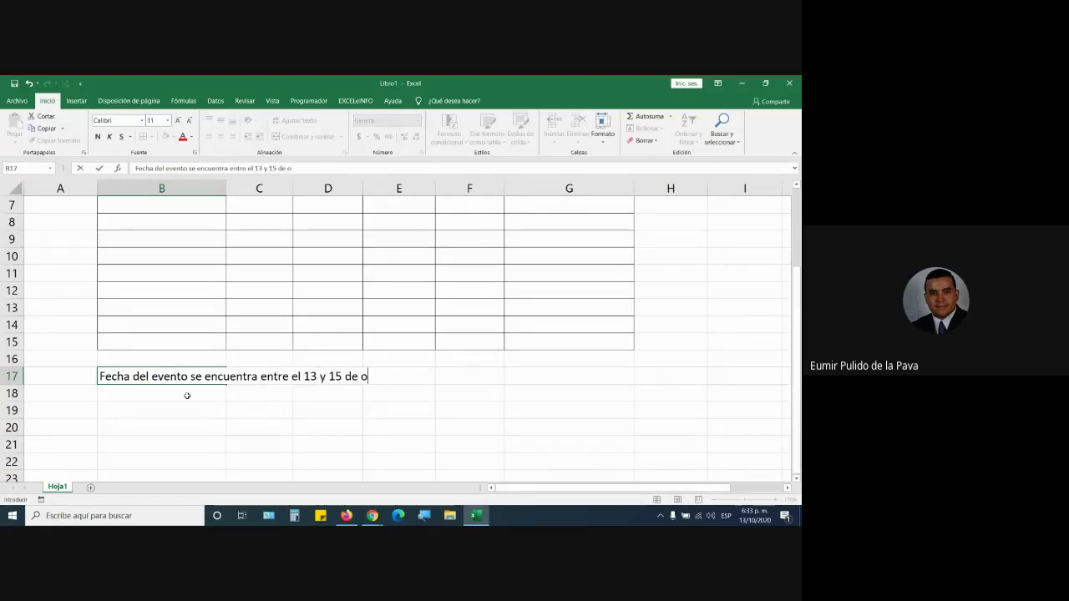
pyautogui.write('ctubre de 3')
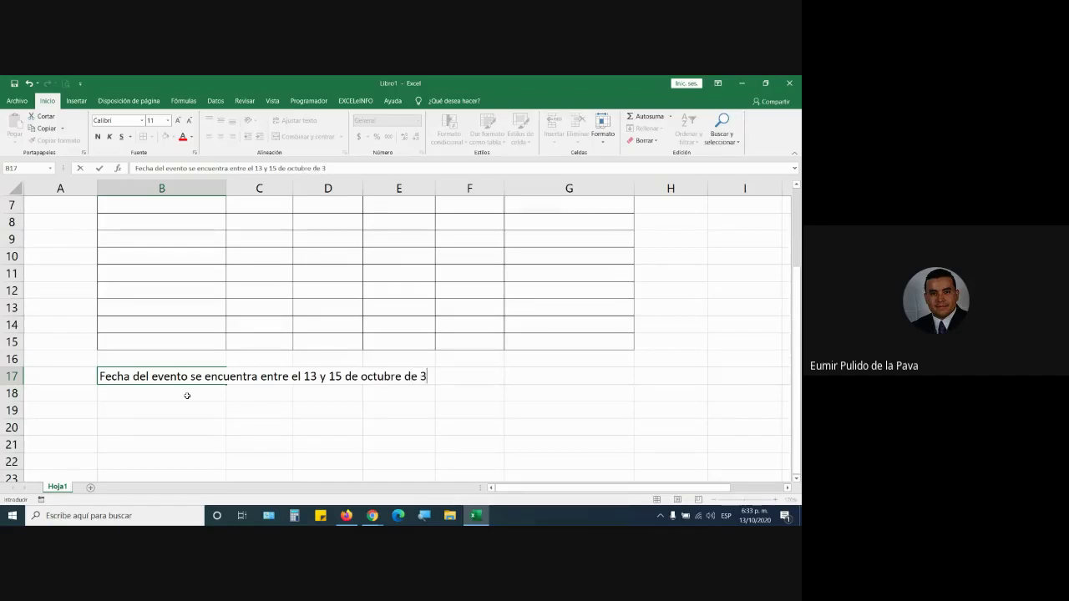
pyautogui.press('BackSpace')
pyautogui.write('202')
pyautogui.press('Return')
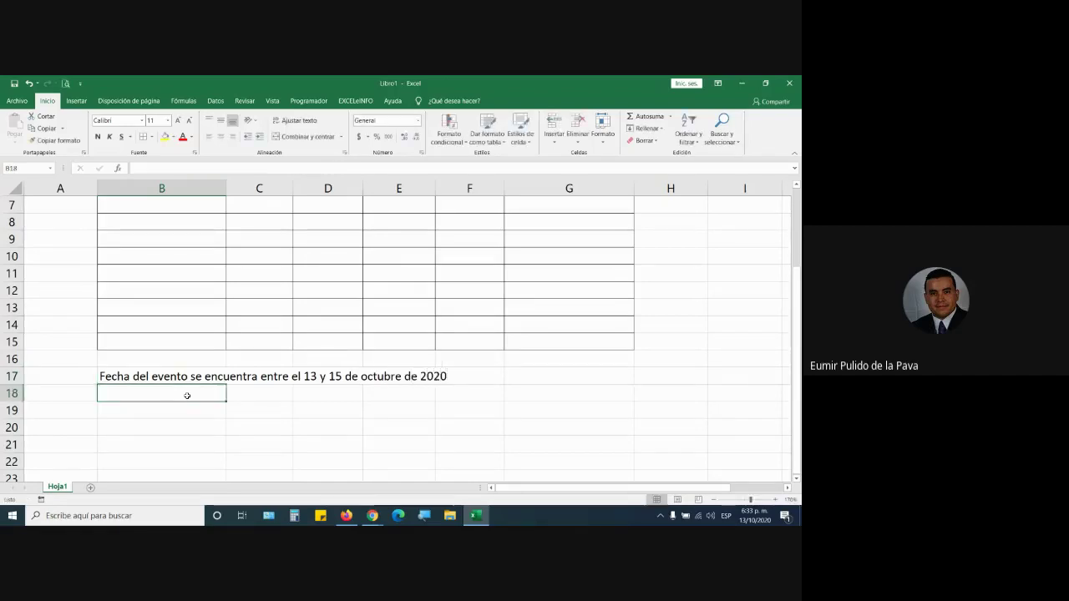
# - Merge the note across B17:C20, wrapped, middle-aligned, at font size 12
pyautogui.moveTo(174, 377); pyautogui.dragTo(253, 429)
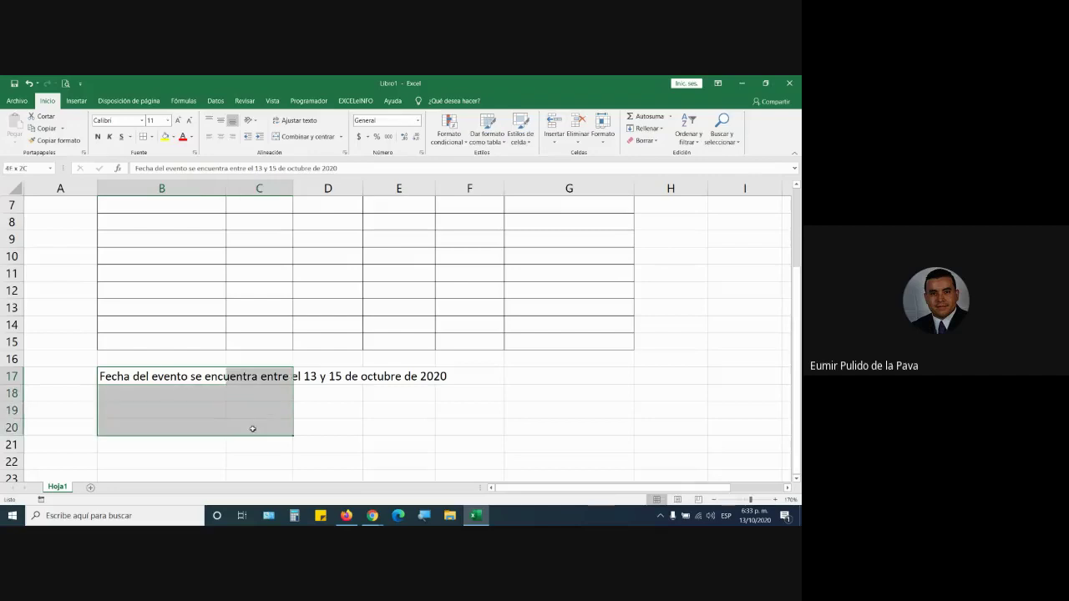
pyautogui.click(308, 136)
pyautogui.click(296, 121)
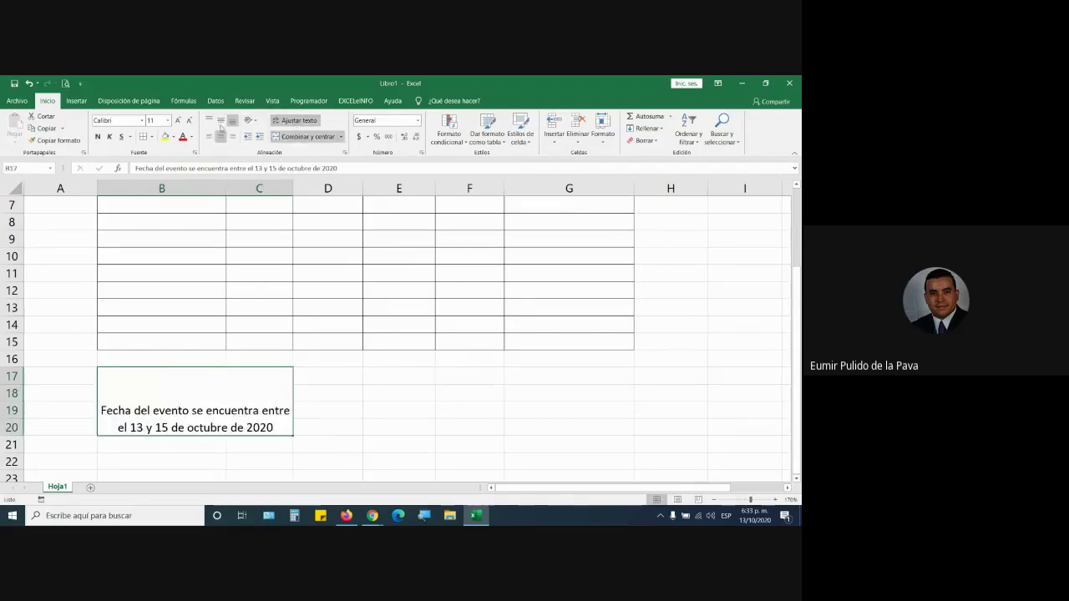
pyautogui.click(220, 121)
pyautogui.click(177, 120)
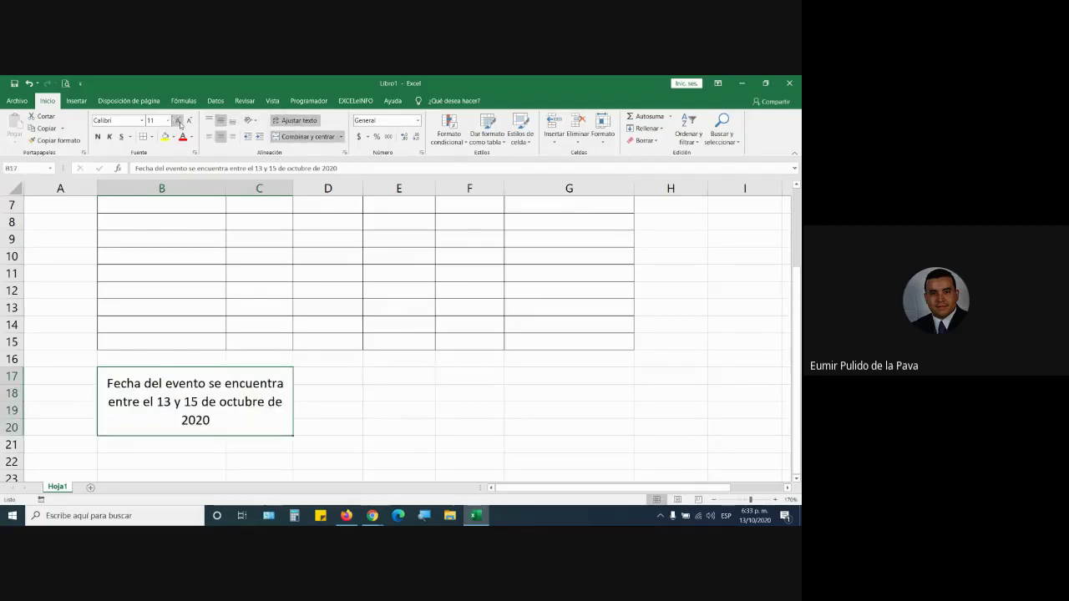
# - Fill the merged note block with yellow
pyautogui.scroll(2, 216, 309)
pyautogui.click(160, 282)
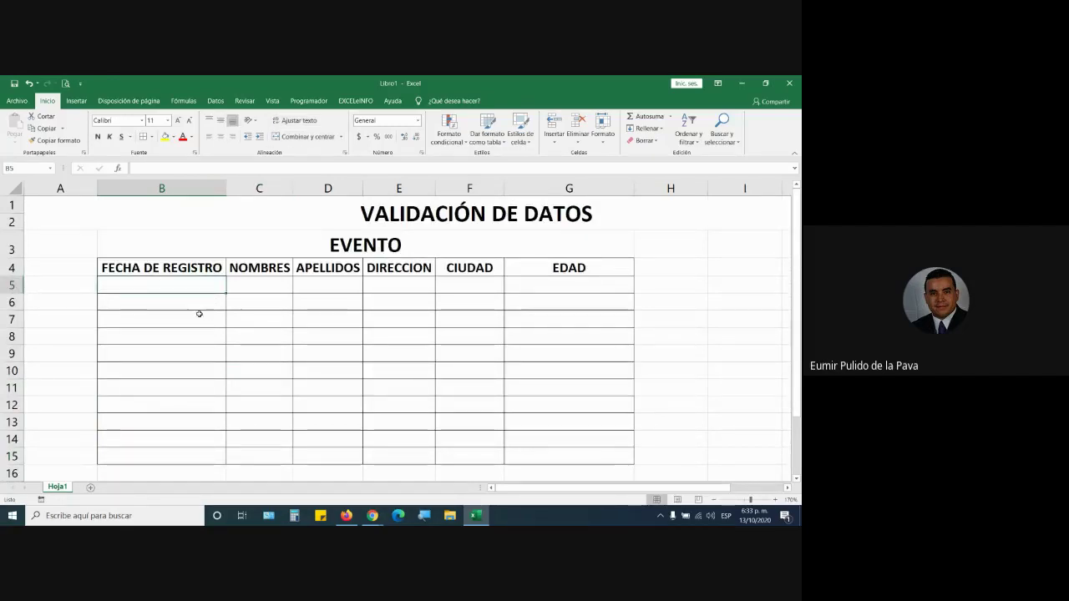
pyautogui.scroll(-2, 218, 346)
pyautogui.click(176, 408)
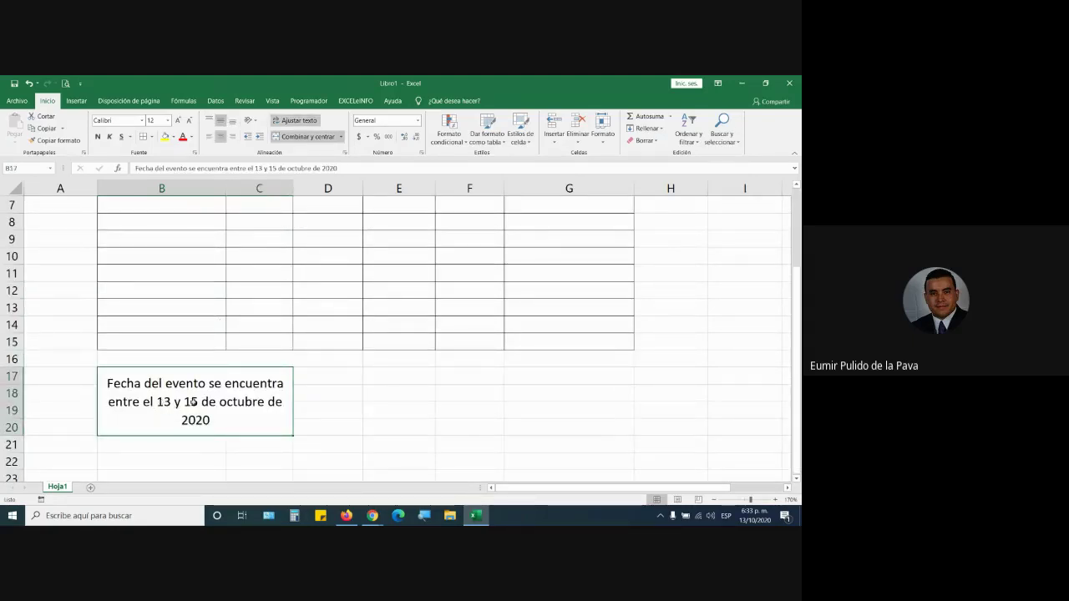
pyautogui.scroll(2, 184, 398)
pyautogui.scroll(-2, 209, 417)
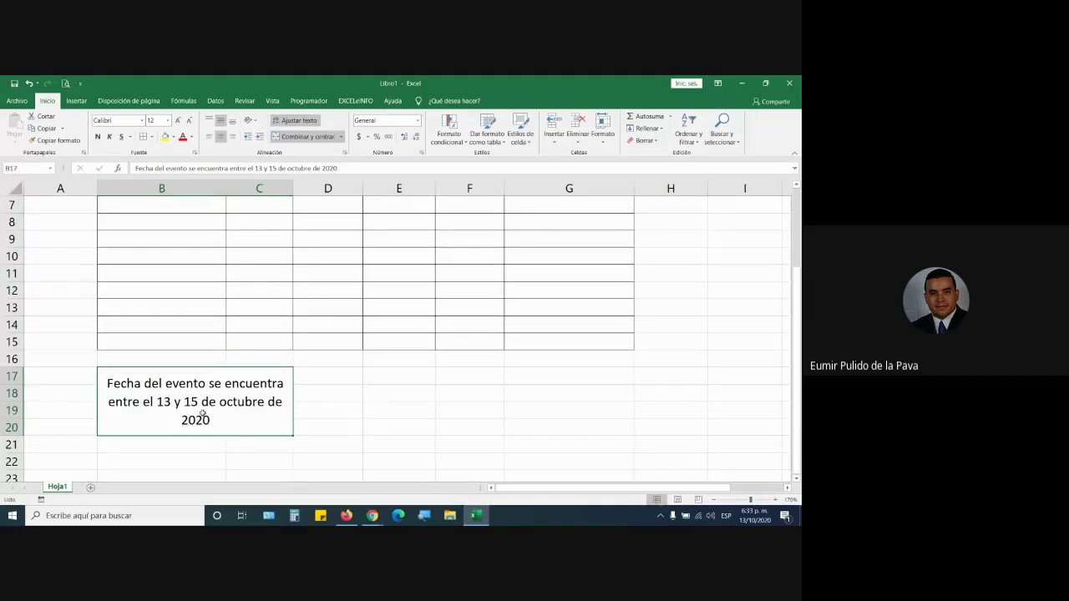
pyautogui.scroll(1, 205, 414)
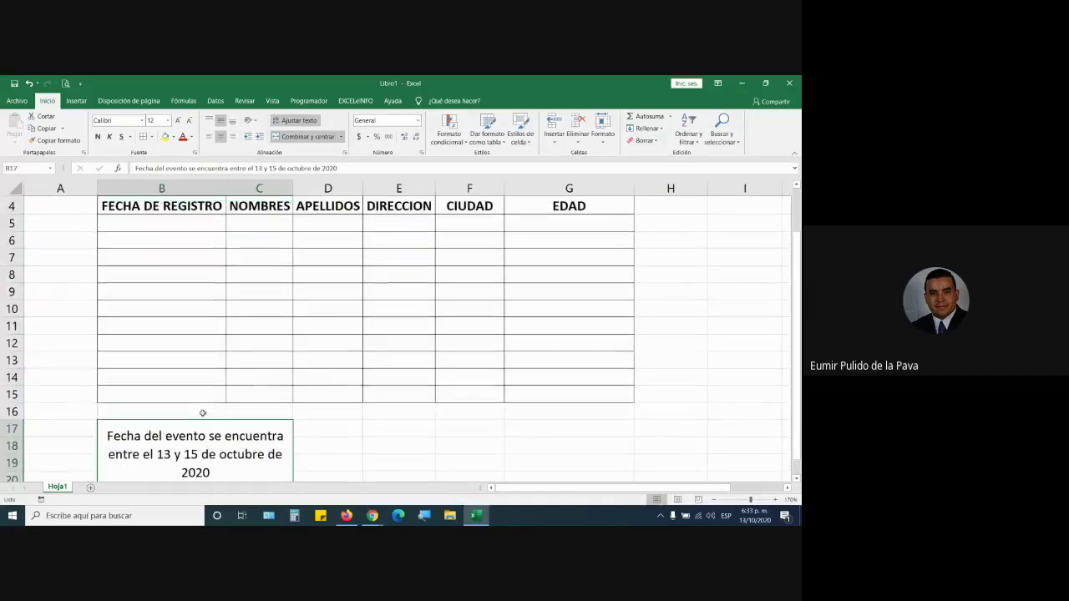
pyautogui.click(164, 136)
pyautogui.moveTo(168, 220)
pyautogui.mouseDown()
pyautogui.moveTo(168, 406)
pyautogui.moveTo(168, 393)
pyautogui.mouseUp()
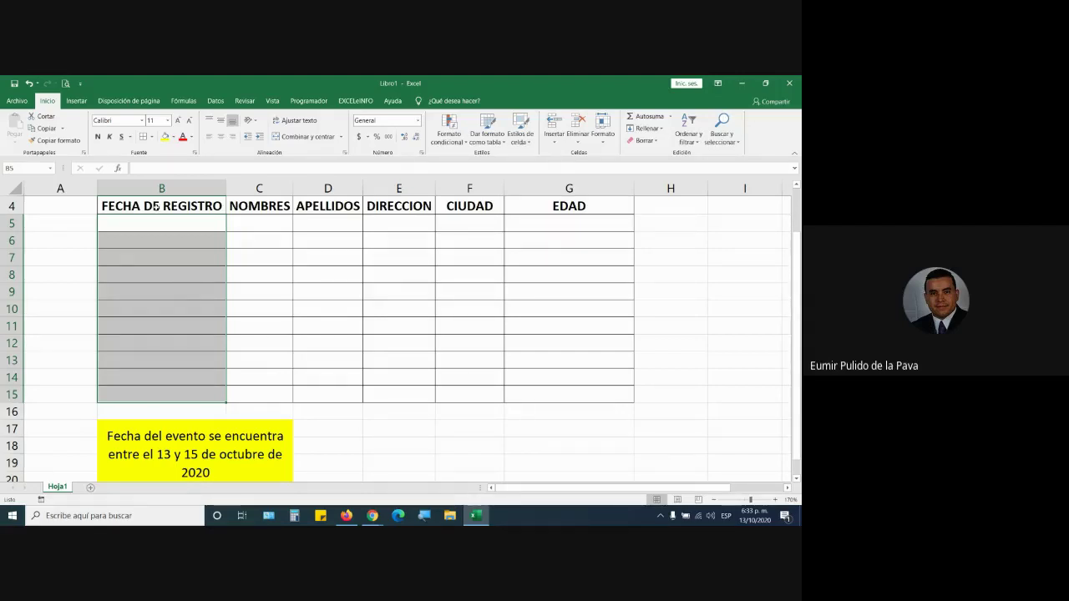
pyautogui.click(291, 324)
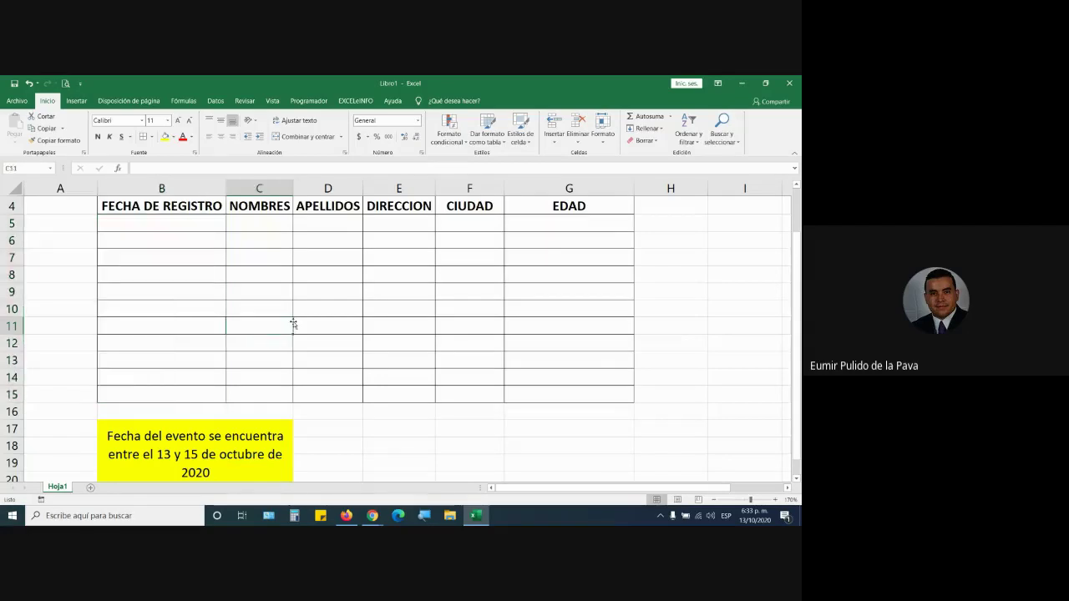
pyautogui.scroll(1, 293, 324)
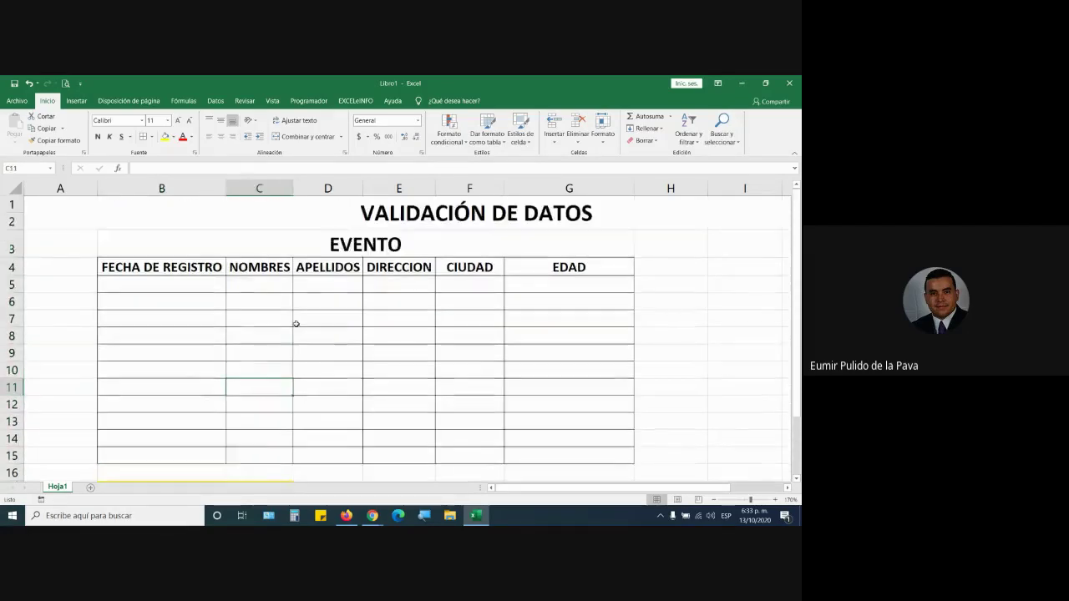
pyautogui.scroll(-1, 296, 325)
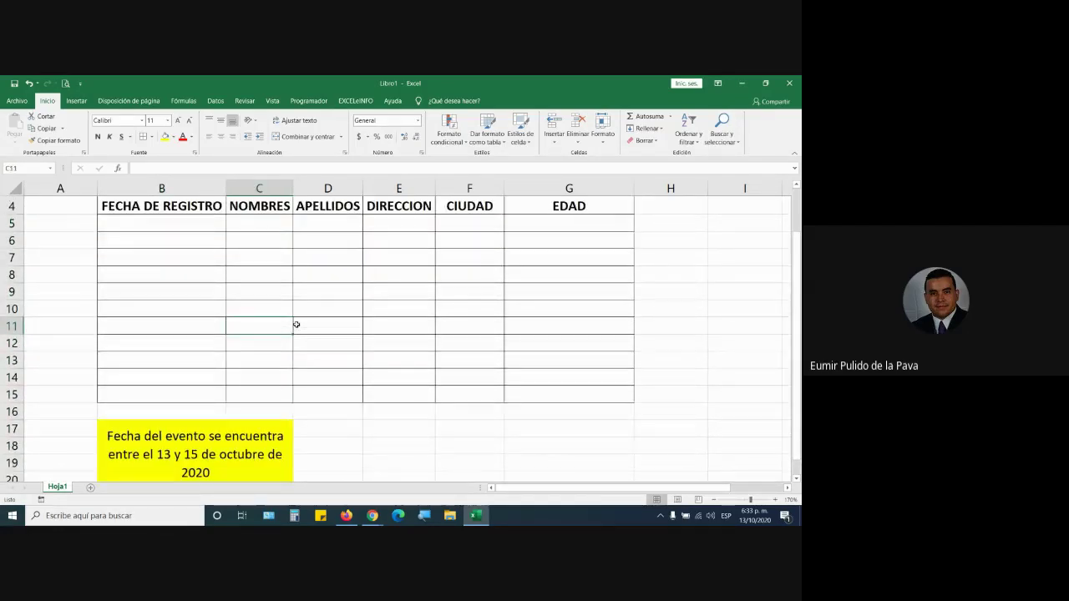
pyautogui.moveTo(211, 224); pyautogui.dragTo(205, 389)
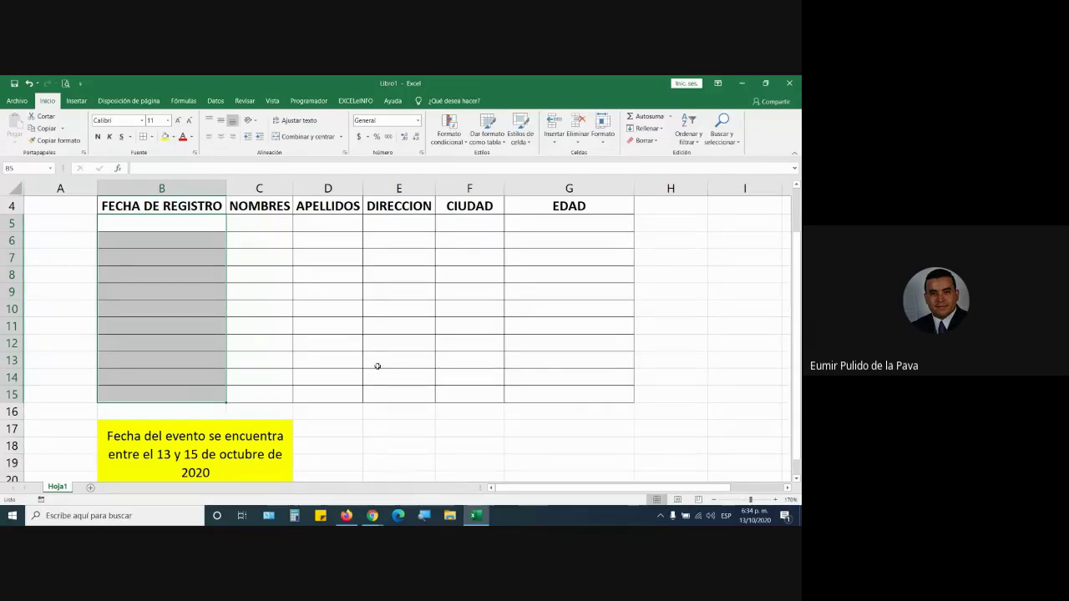
pyautogui.hotkey('alt', 'Tab')
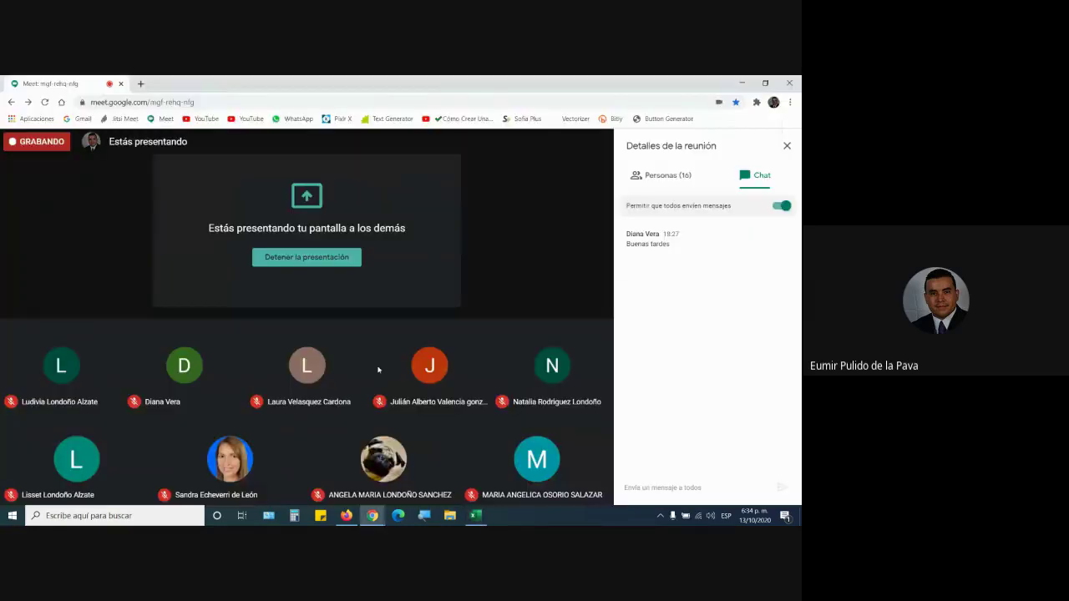
pyautogui.hotkey('alt', 'Tab')
pyautogui.moveTo(187, 227); pyautogui.dragTo(161, 393)
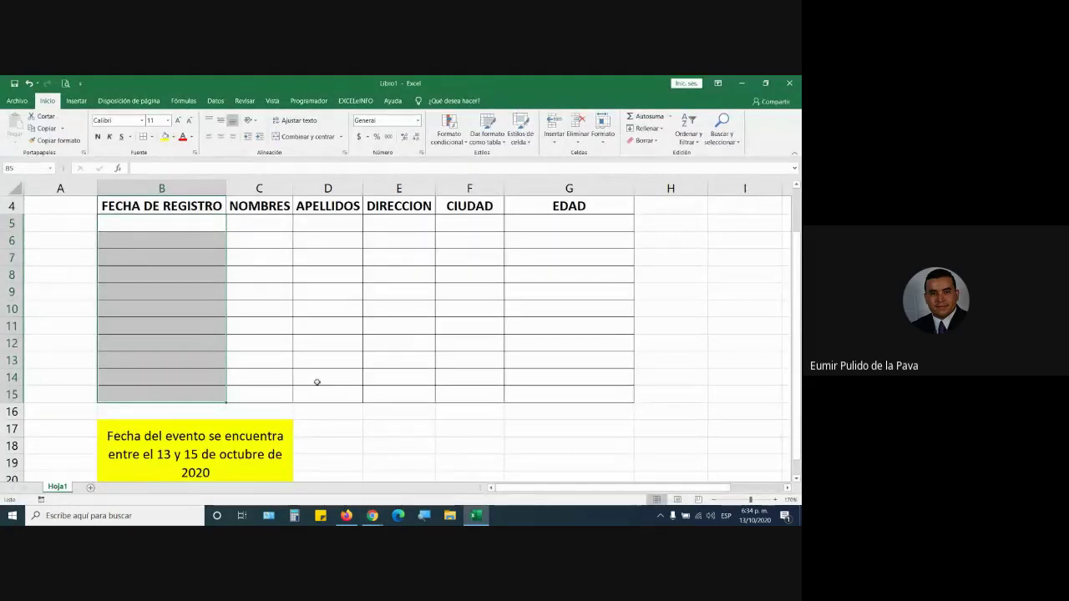
pyautogui.scroll(1, 316, 381)
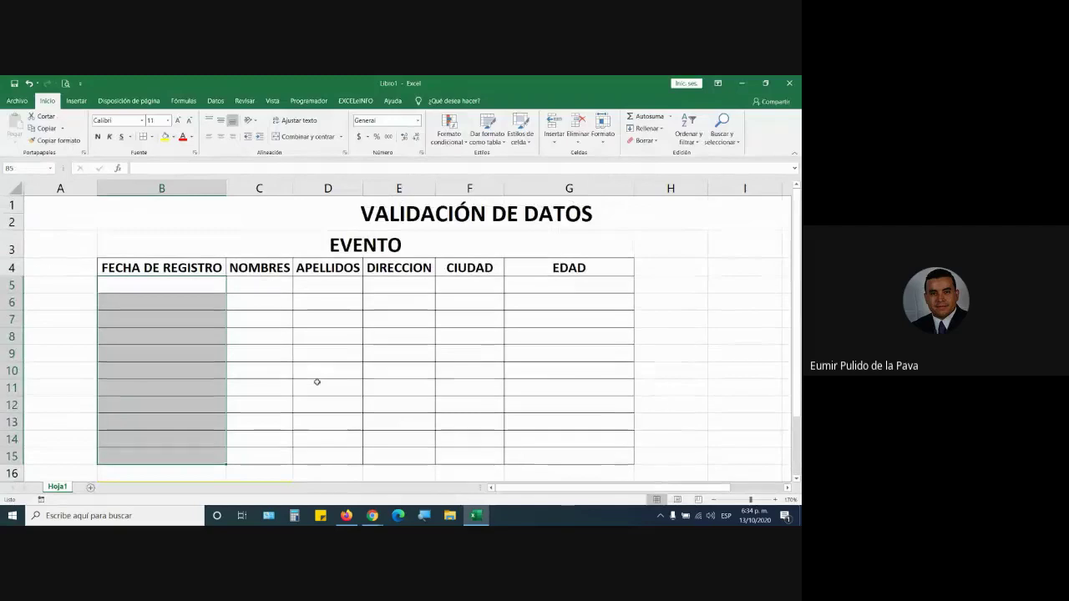
# - Open the Validación de datos dialog from the Datos tab for the date cells
pyautogui.click(213, 102)
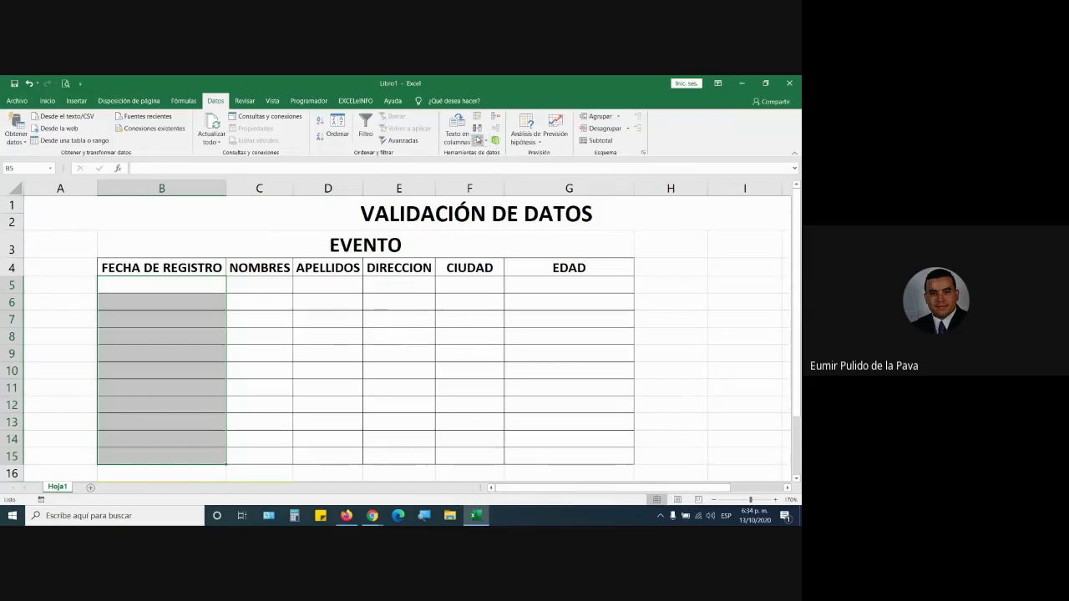
pyautogui.click(424, 516)
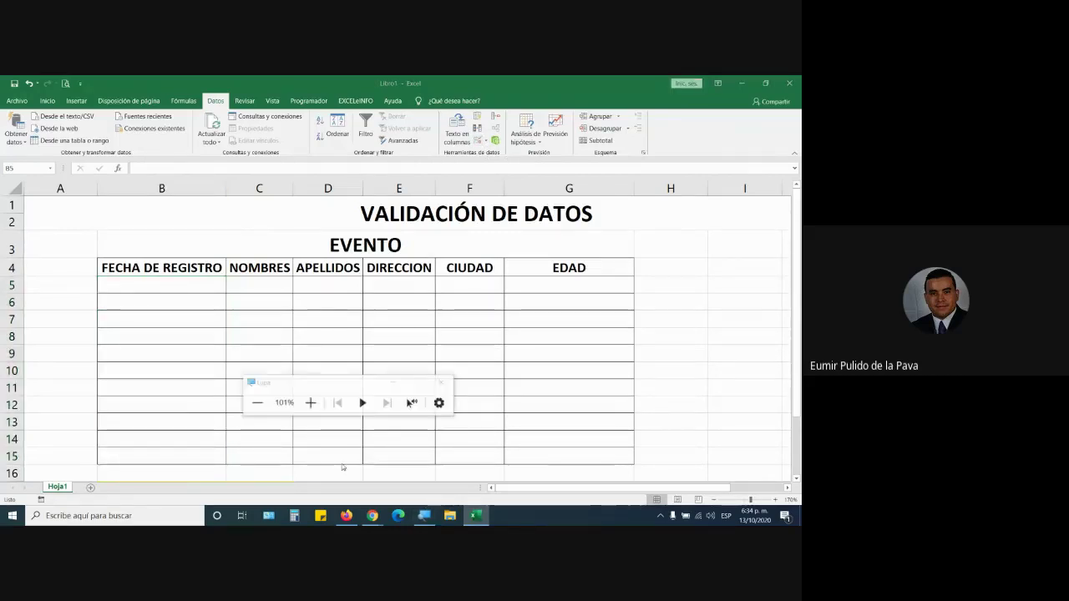
pyautogui.click(310, 403)
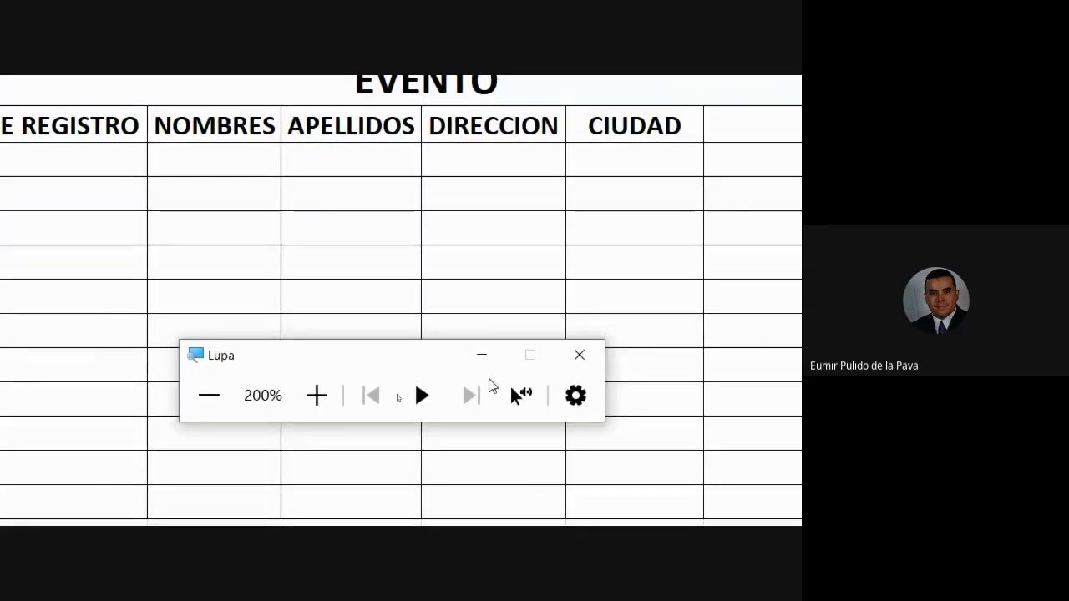
pyautogui.click(482, 355)
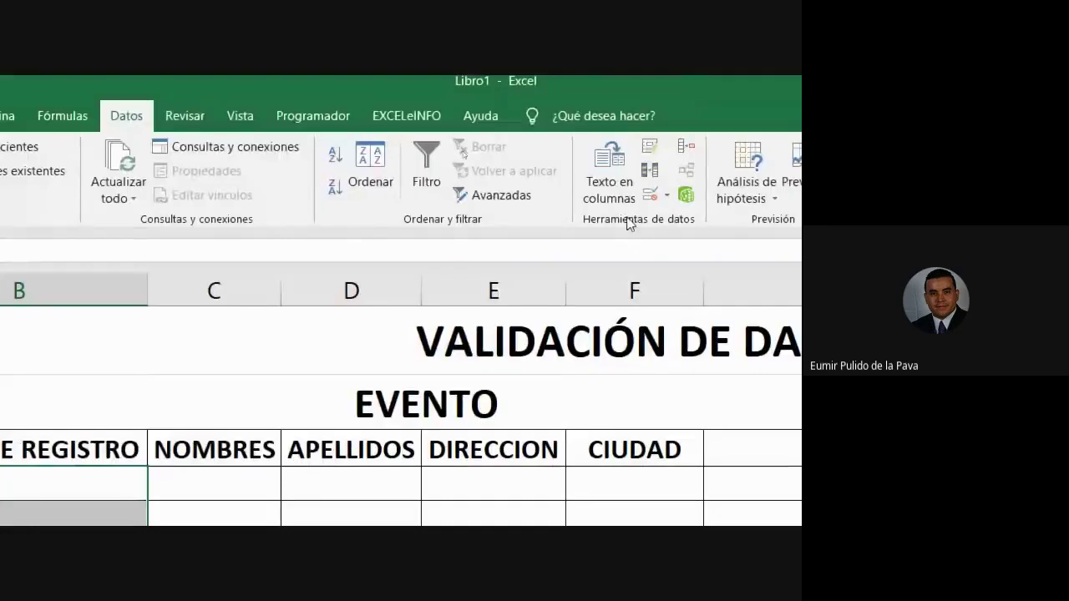
pyautogui.hotkey('ctrl', 'alt', 'space')
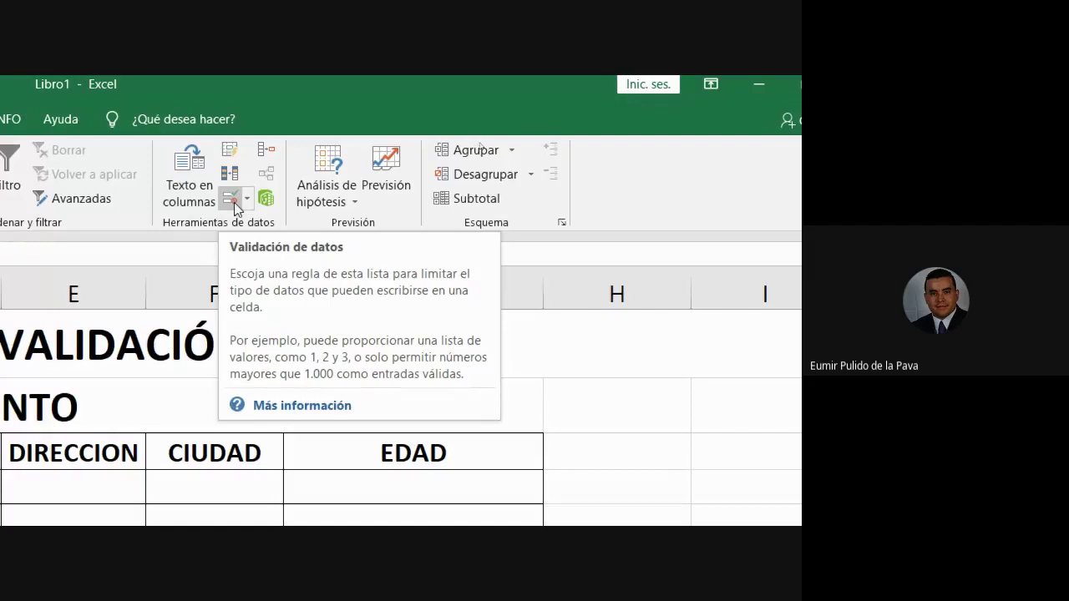
pyautogui.click(247, 201)
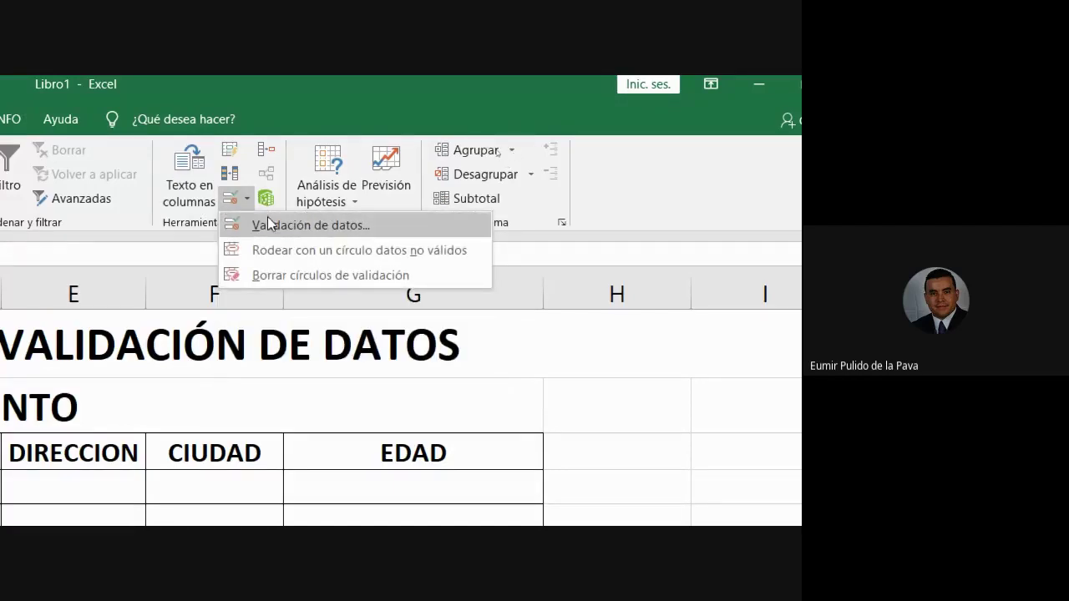
pyautogui.click(240, 227)
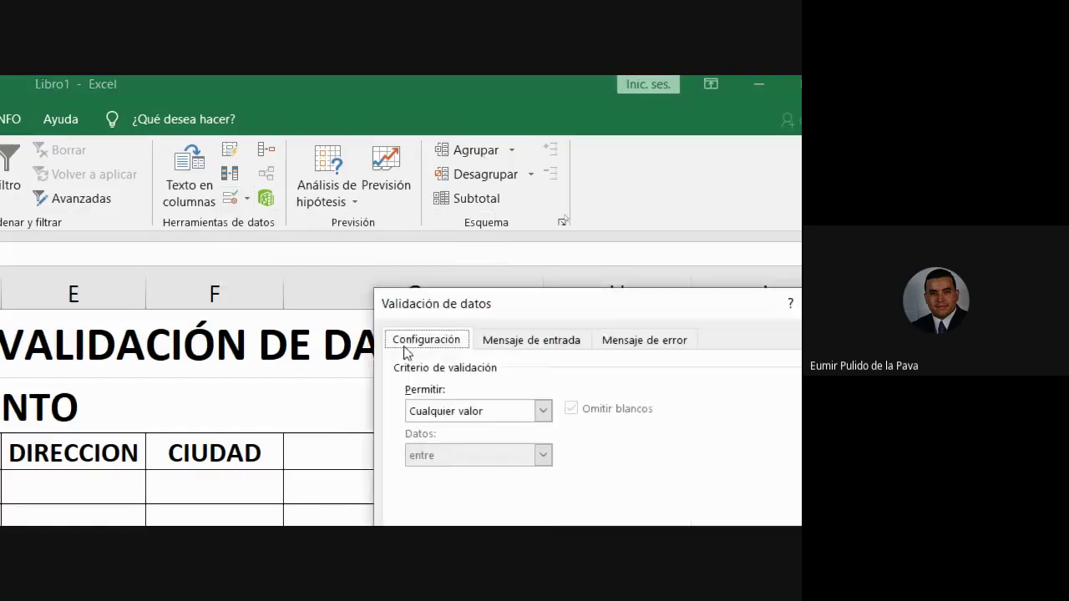
pyautogui.moveTo(699, 143); pyautogui.dragTo(275, 241)
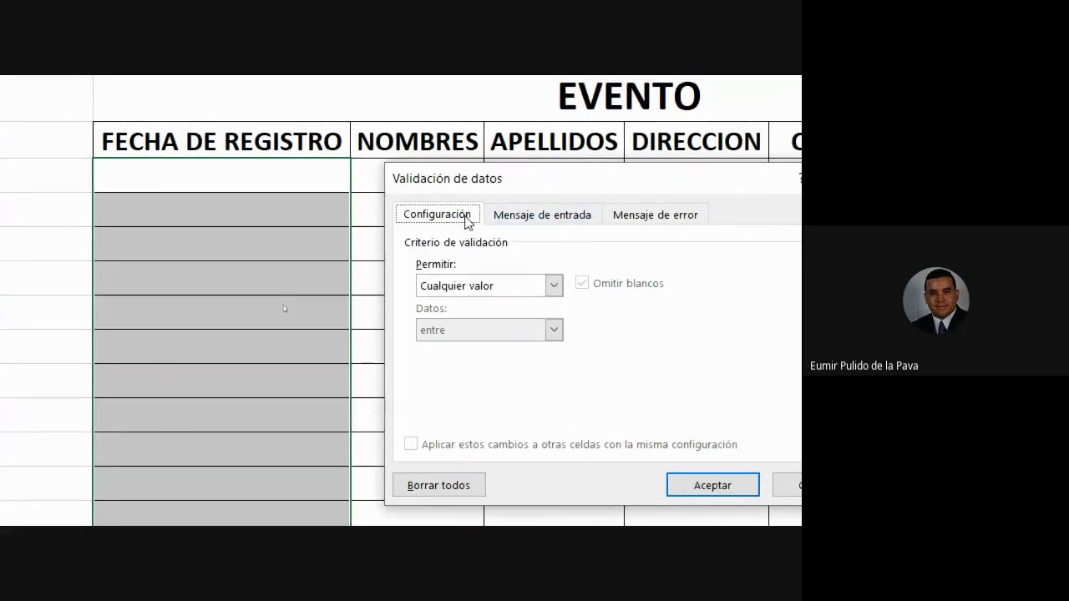
pyautogui.click(587, 217)
pyautogui.click(671, 219)
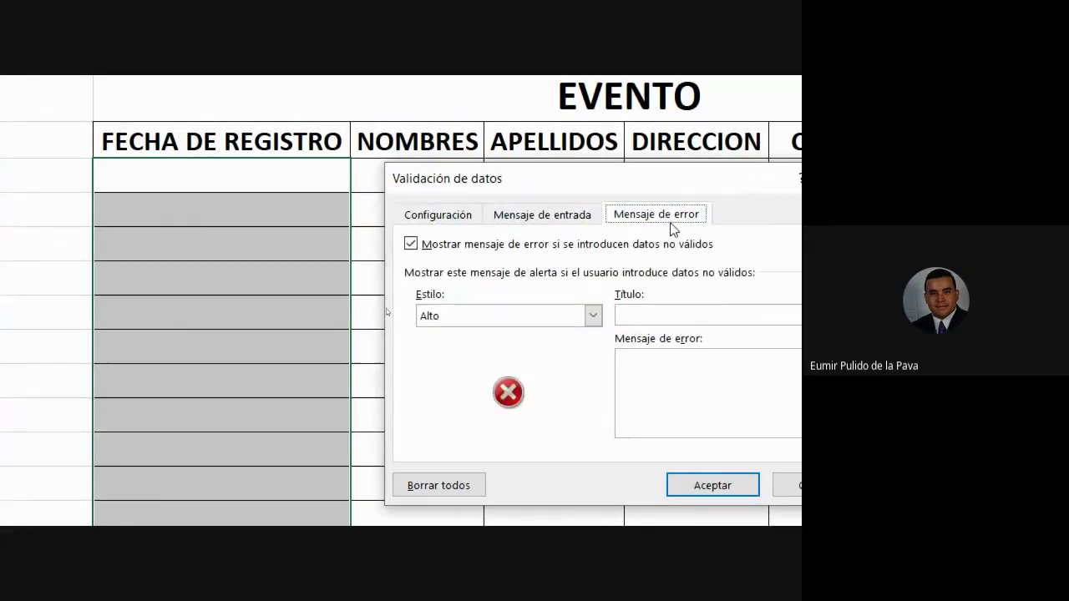
pyautogui.click(437, 218)
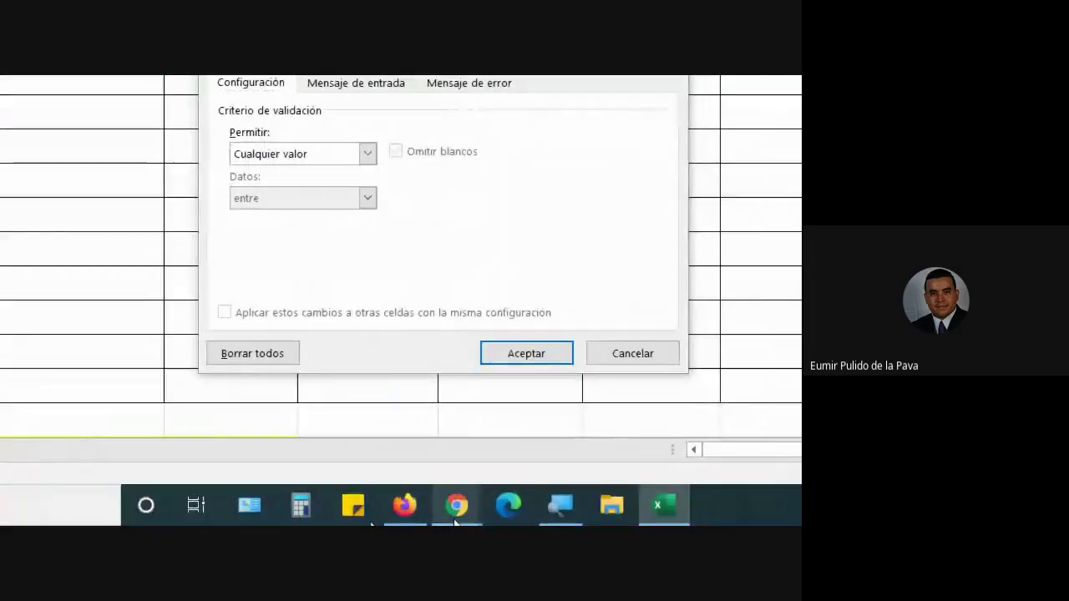
pyautogui.click(455, 520)
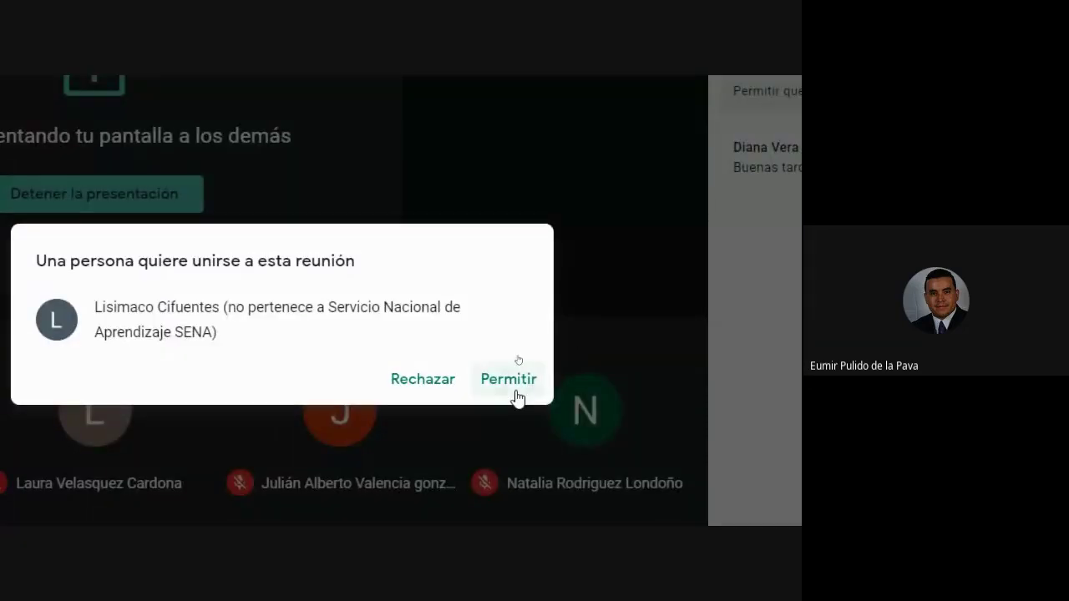
pyautogui.click(511, 381)
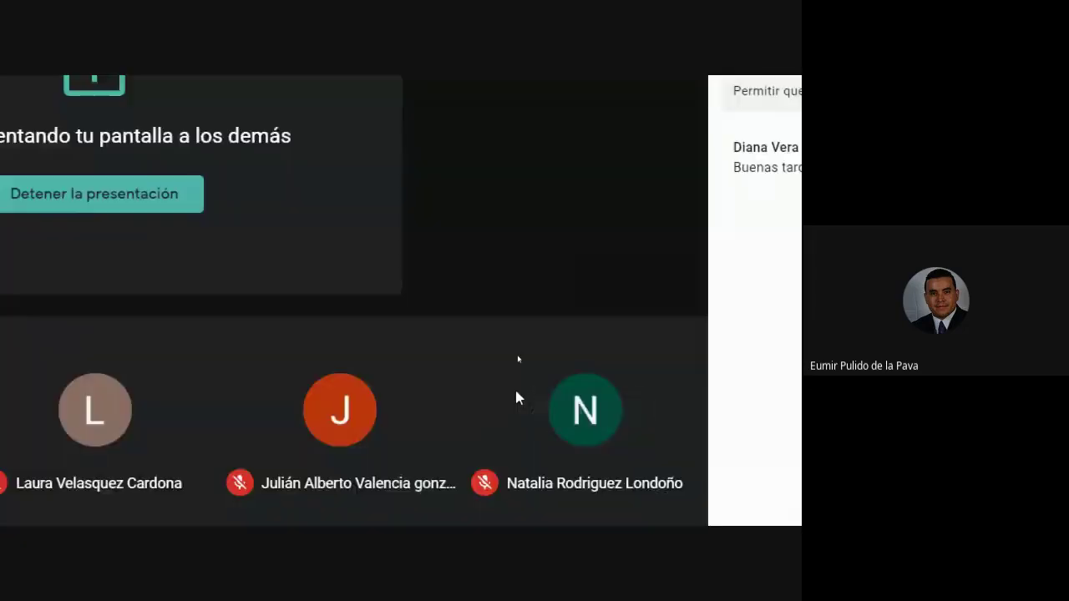
pyautogui.click(451, 506)
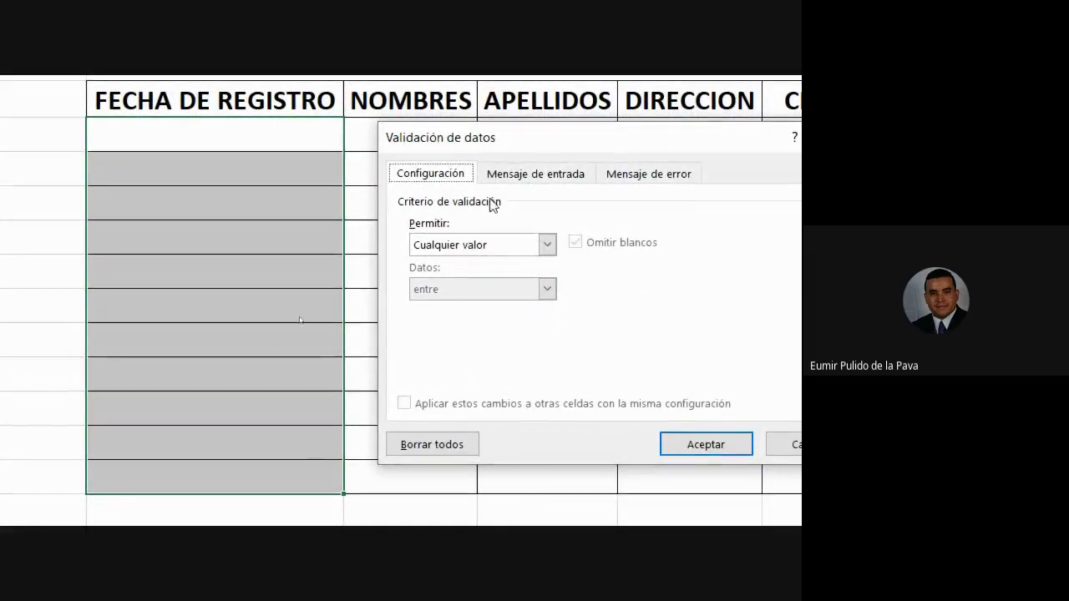
pyautogui.click(463, 250)
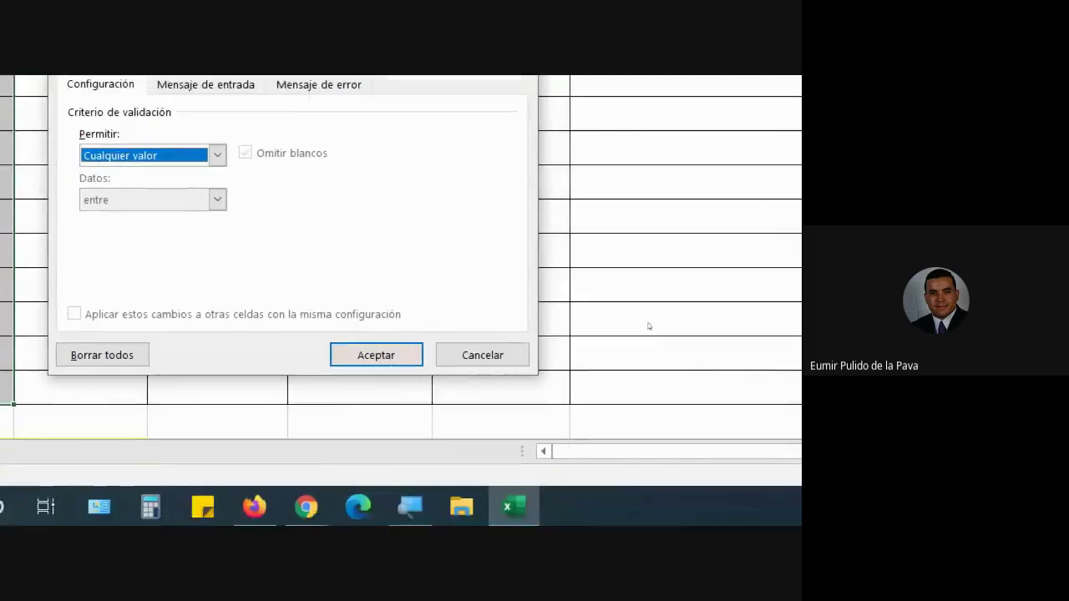
# - Set the validation to allow Fecha with the 'entre' condition
pyautogui.click(213, 294)
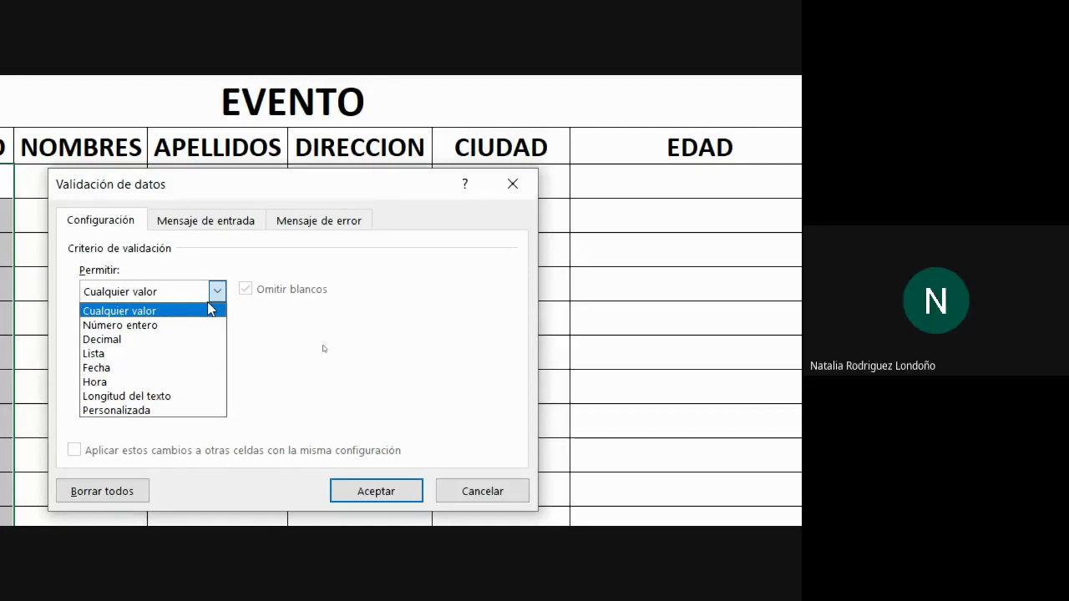
pyautogui.click(177, 368)
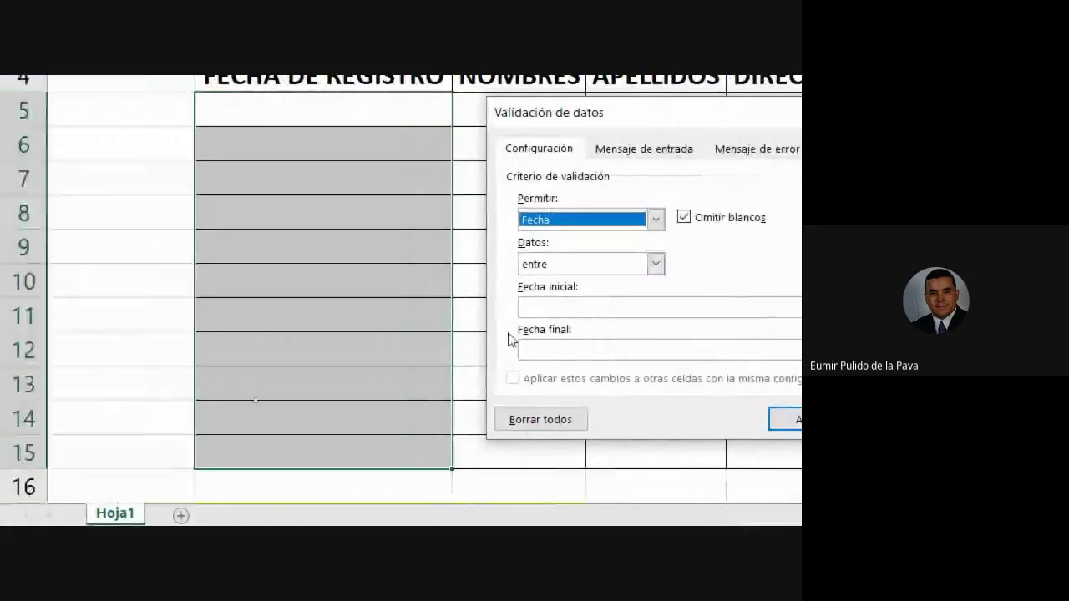
pyautogui.click(607, 266)
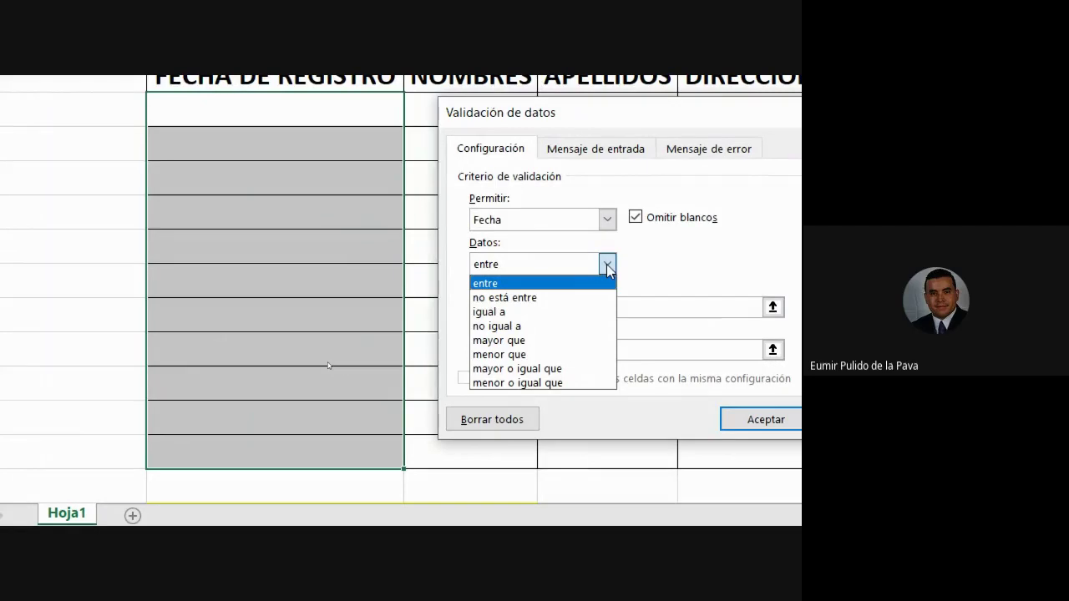
pyautogui.click(530, 286)
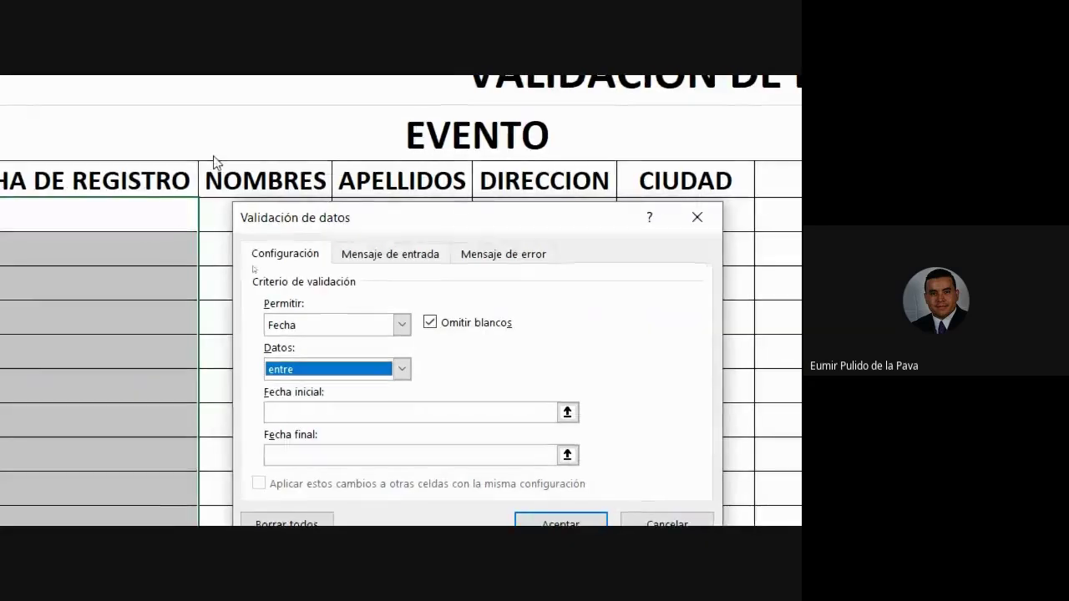
# - Enter 13/10/20 as Fecha inicial and 15/10/20 as Fecha final
pyautogui.click(328, 367)
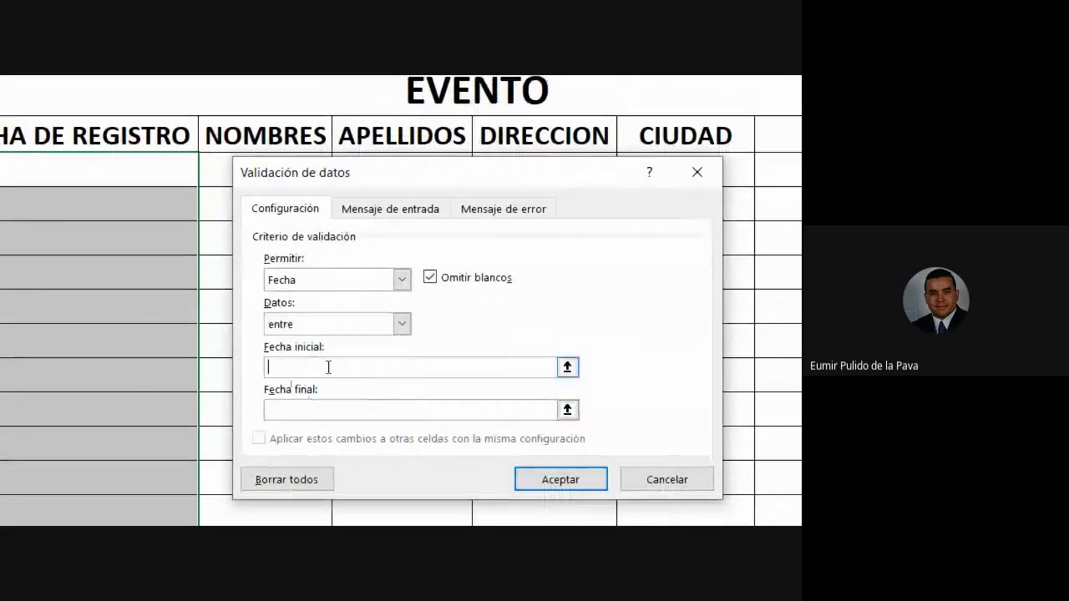
pyautogui.write('13-0')
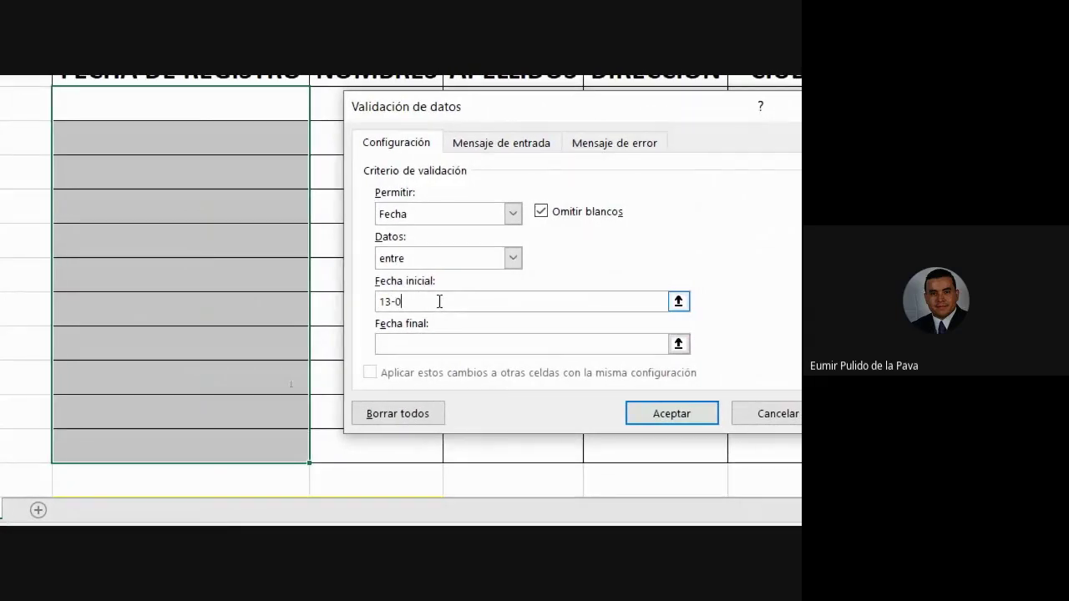
pyautogui.press('BackSpace')
pyautogui.write('10')
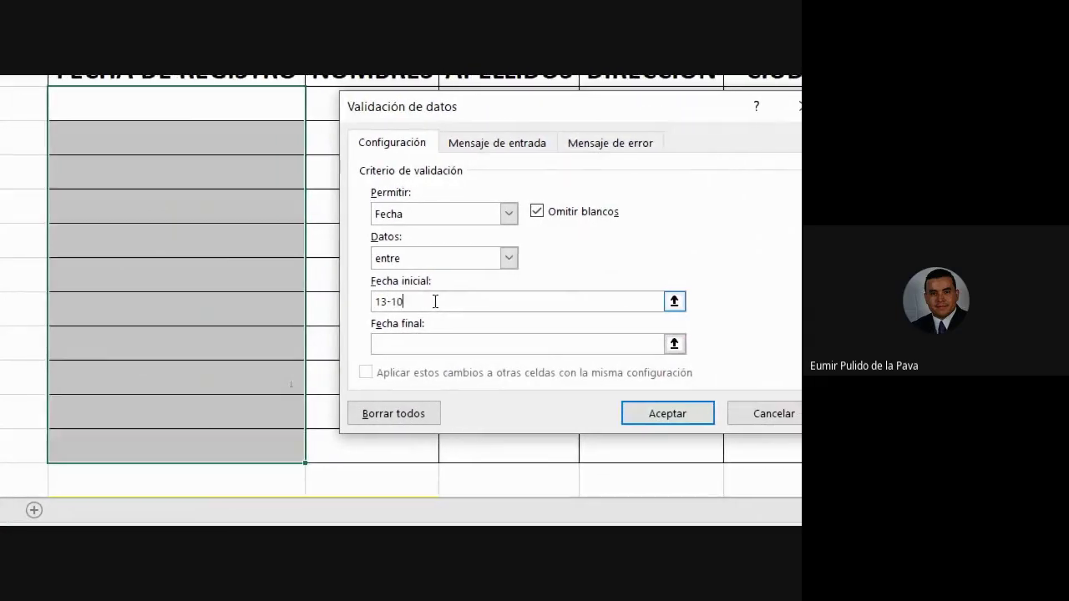
pyautogui.write('-20')
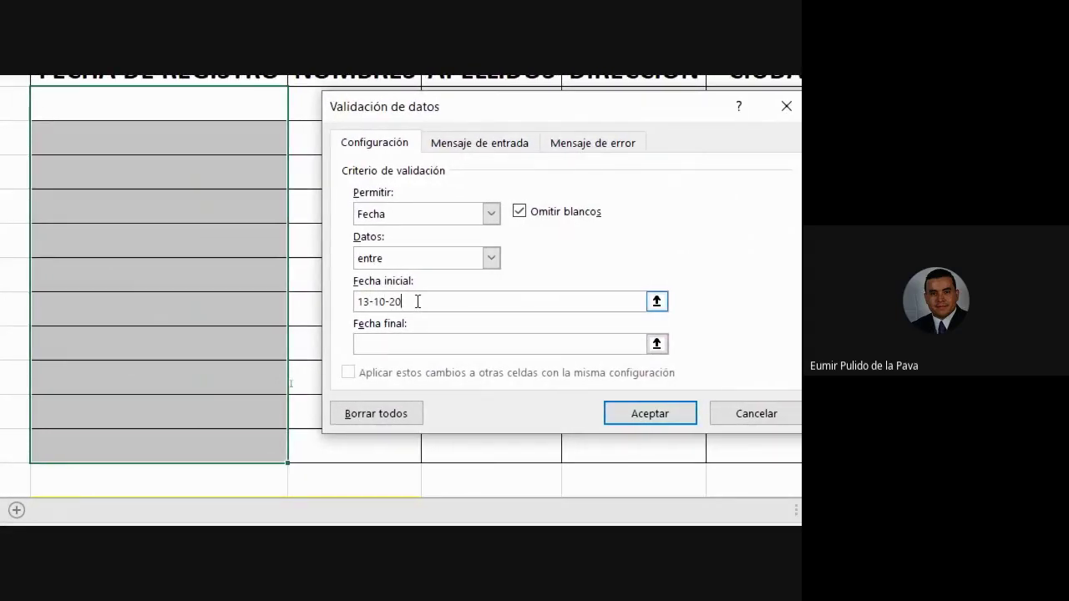
pyautogui.click(401, 345)
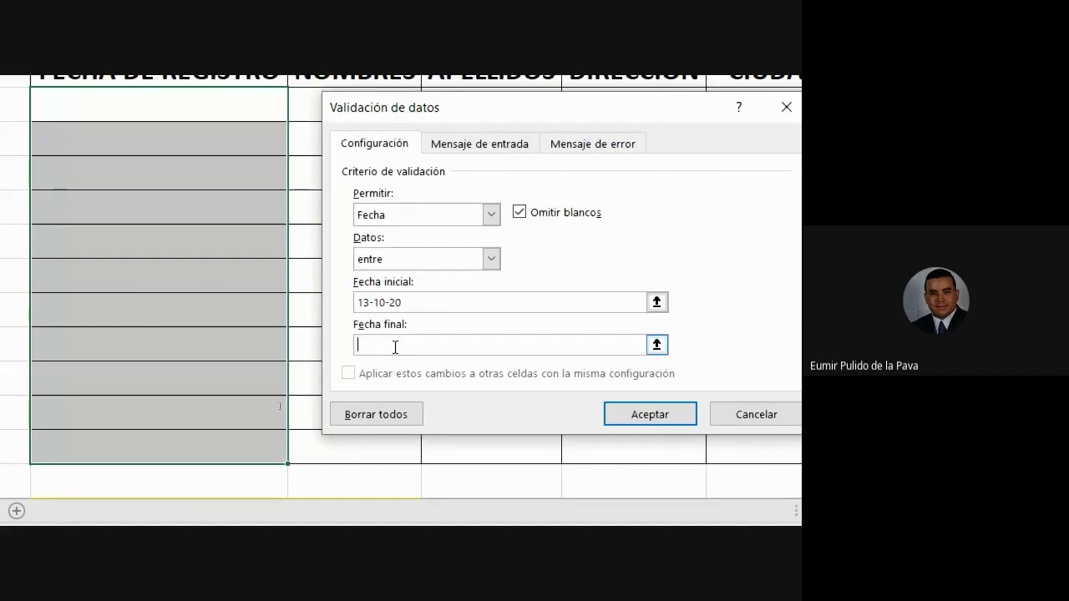
pyautogui.write('15')
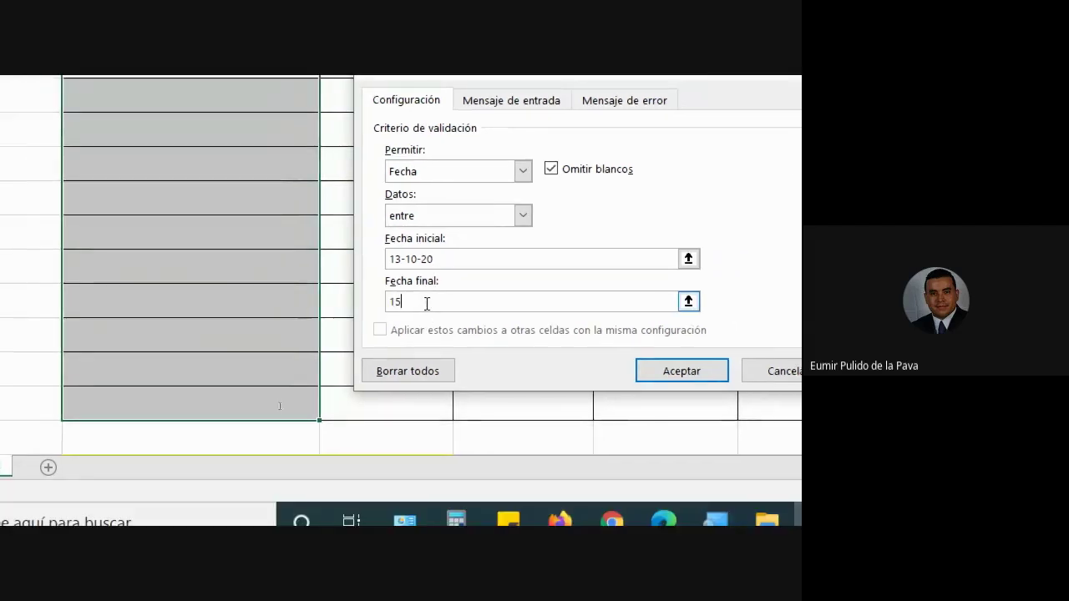
pyautogui.write('/10')
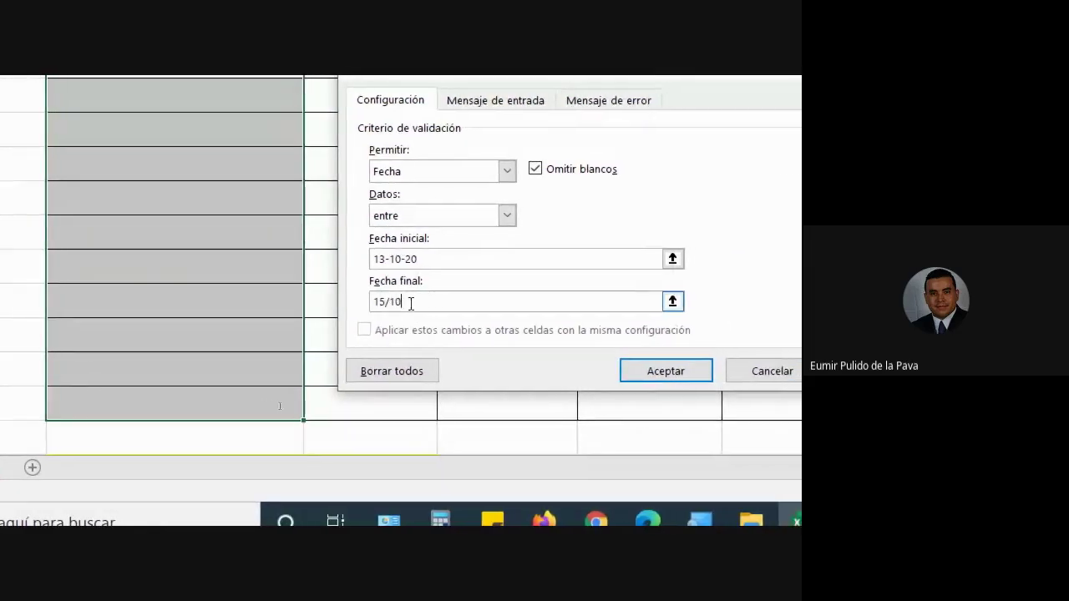
pyautogui.write('/20')
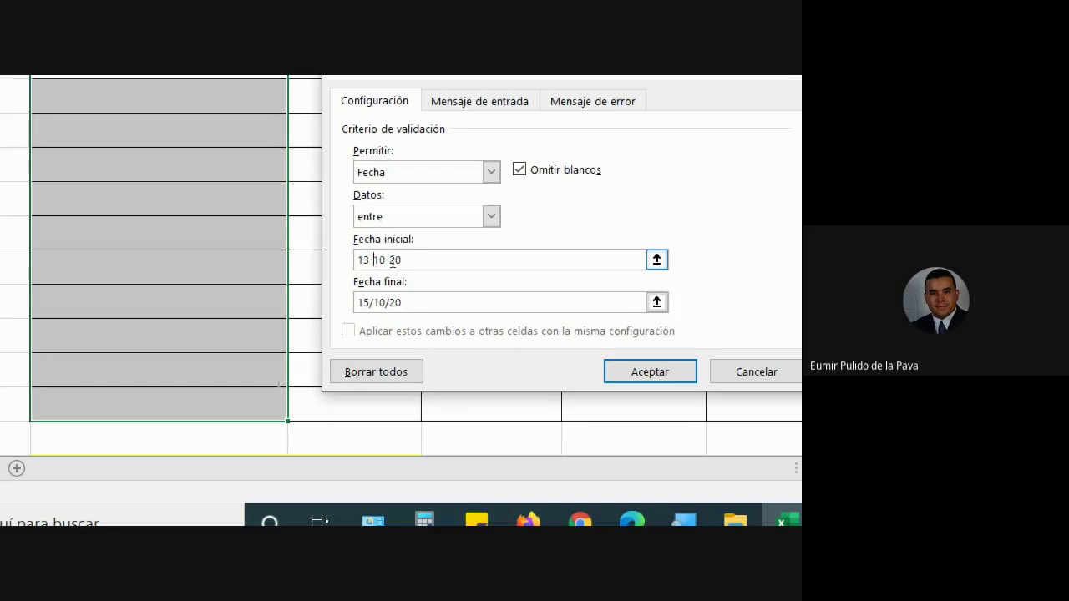
pyautogui.press('BackSpace')
pyautogui.write('/')
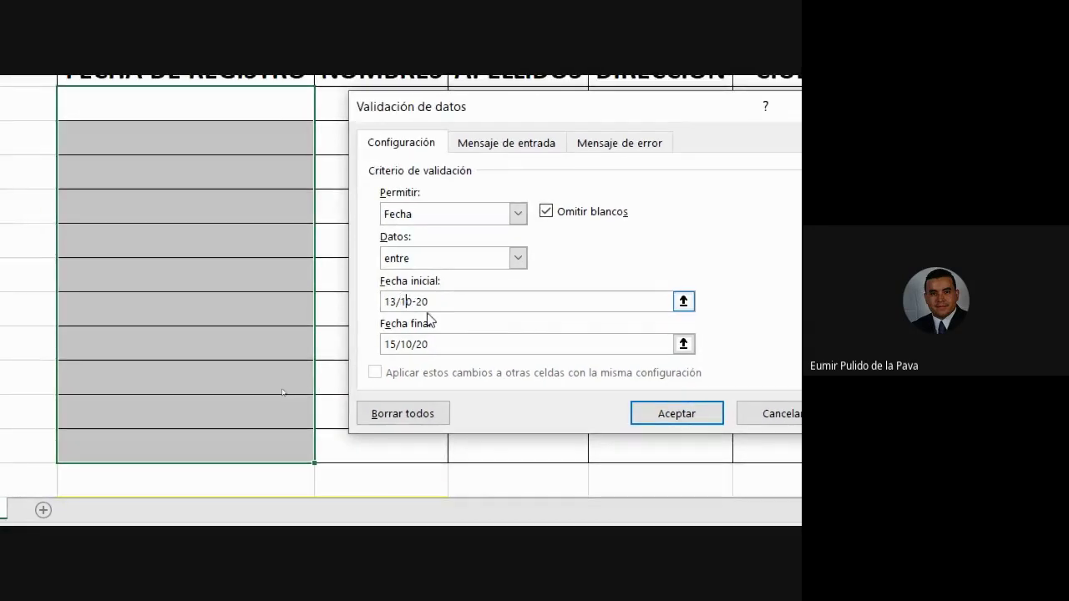
pyautogui.press('BackSpace')
pyautogui.write('/')
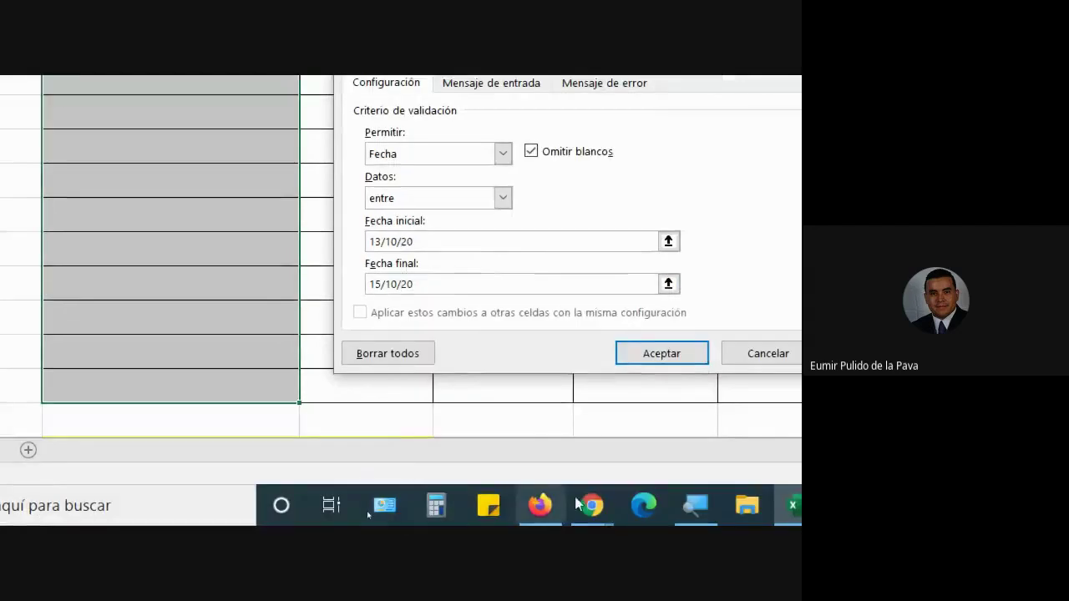
# - Answer the Google Meet join request, then re-edit the start date field
pyautogui.moveTo(591, 505)
pyautogui.click(490, 418)
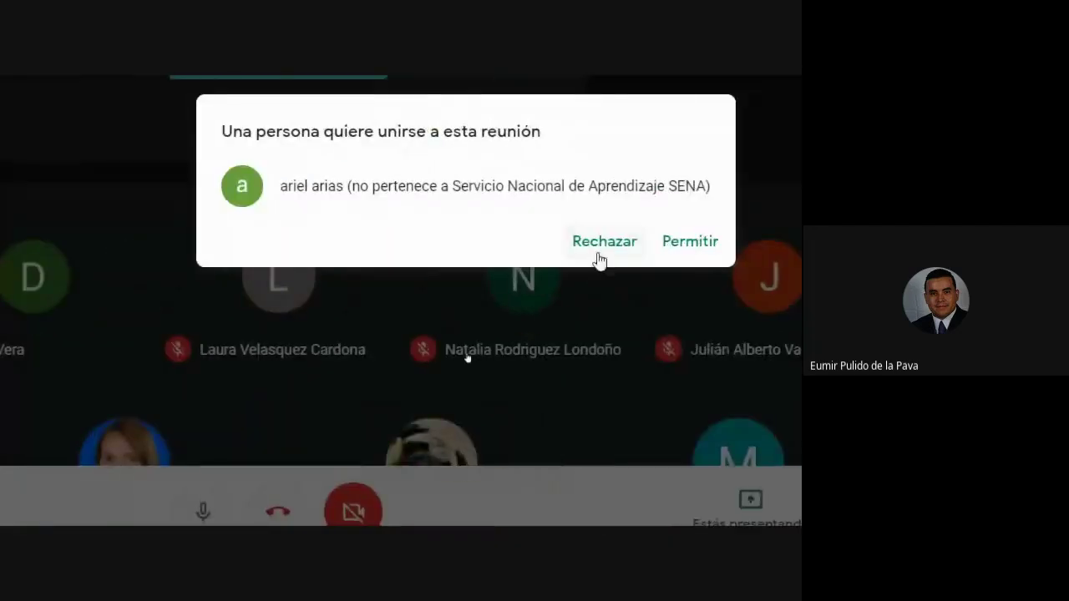
pyautogui.click(665, 249)
pyautogui.click(625, 507)
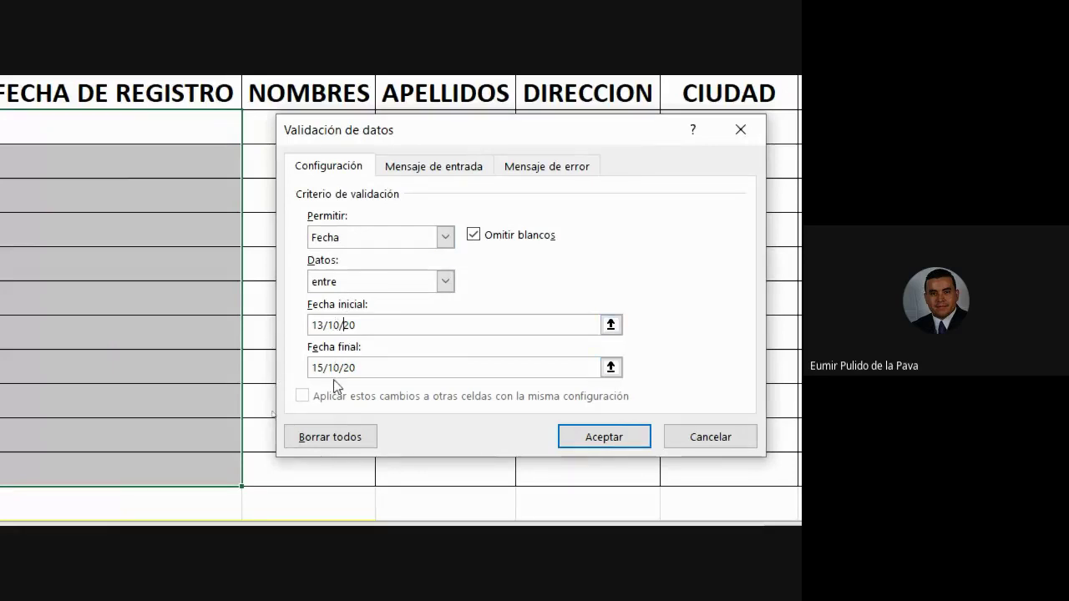
pyautogui.moveTo(311, 368); pyautogui.dragTo(334, 376)
pyautogui.press('BackSpace')
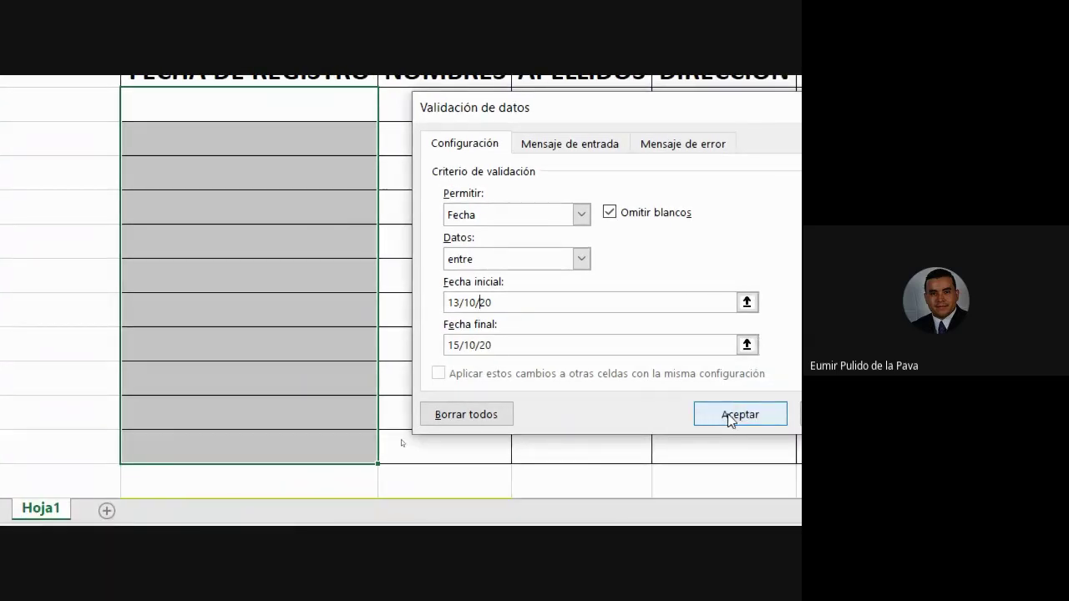
# - Apply the date rule, enter 13/10/2020 in B5 and 15/10/2020 in B6, then type 16/10/20 in B7
pyautogui.click(729, 418)
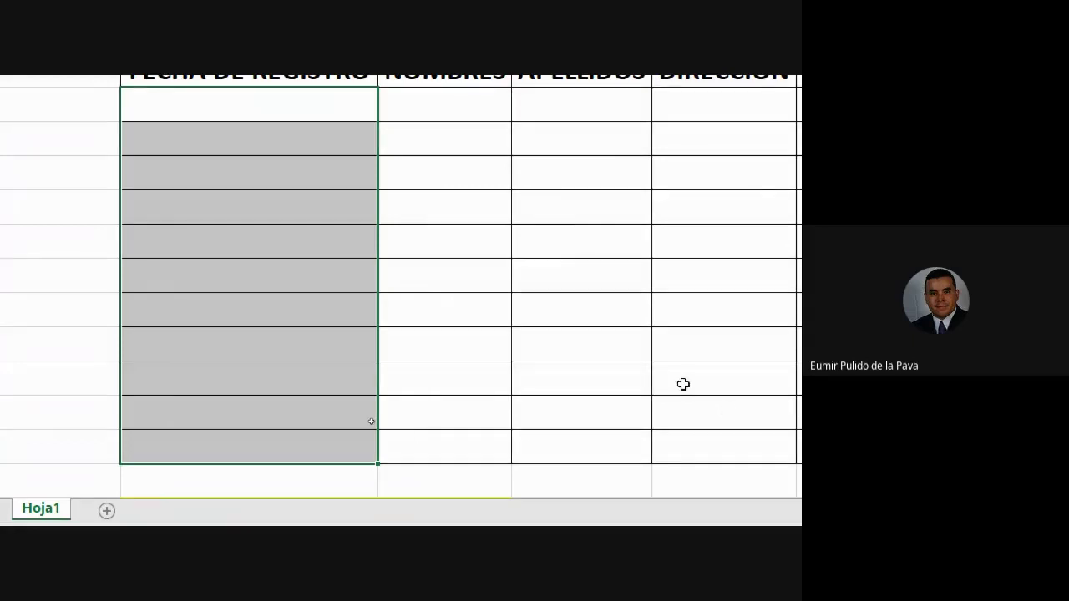
pyautogui.click(296, 163)
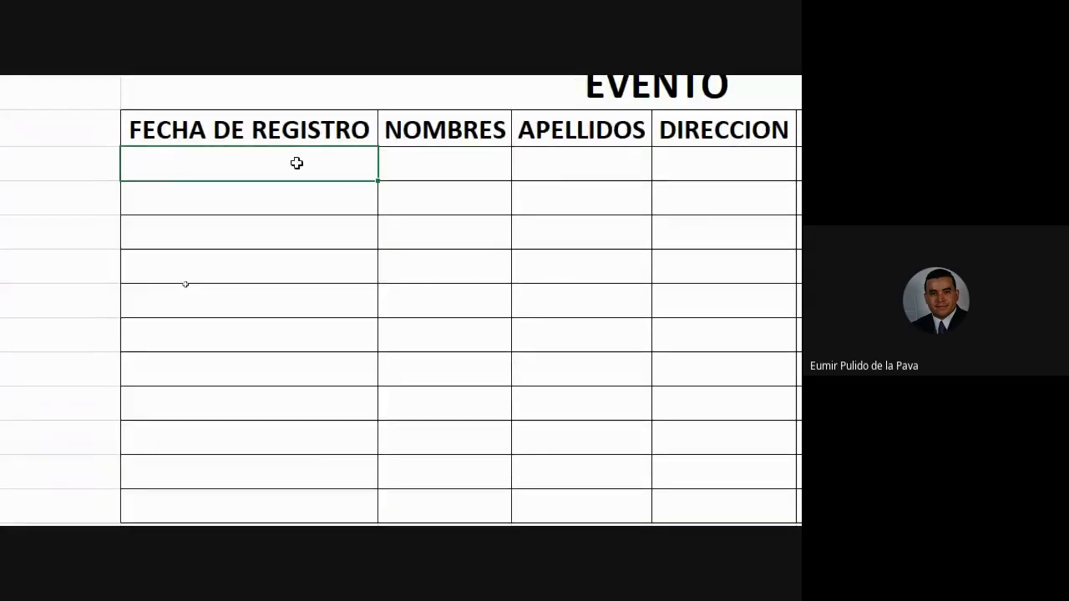
pyautogui.write('13/10')
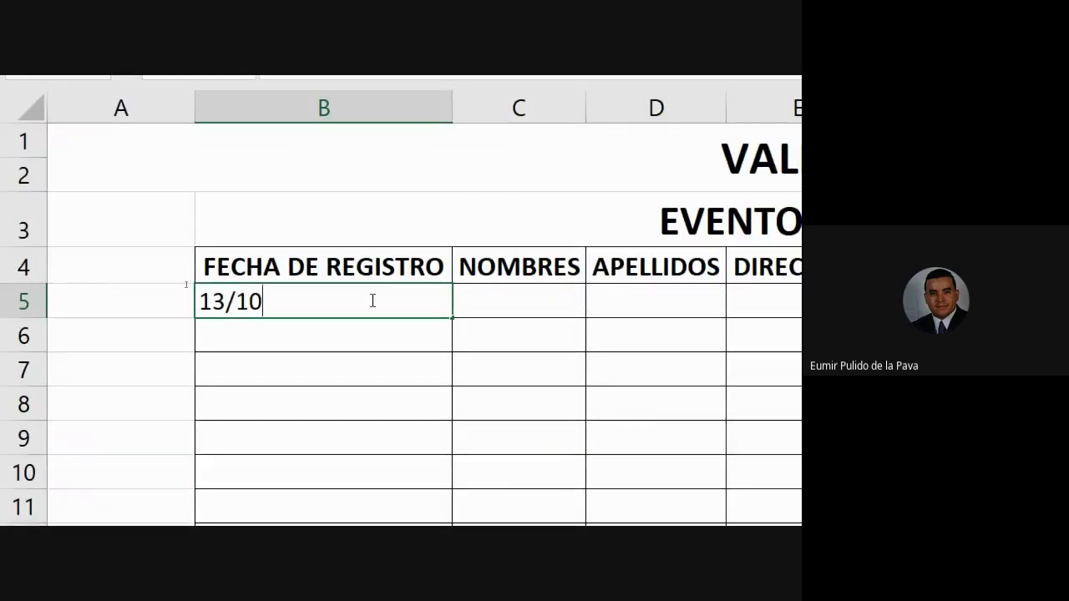
pyautogui.write('/20')
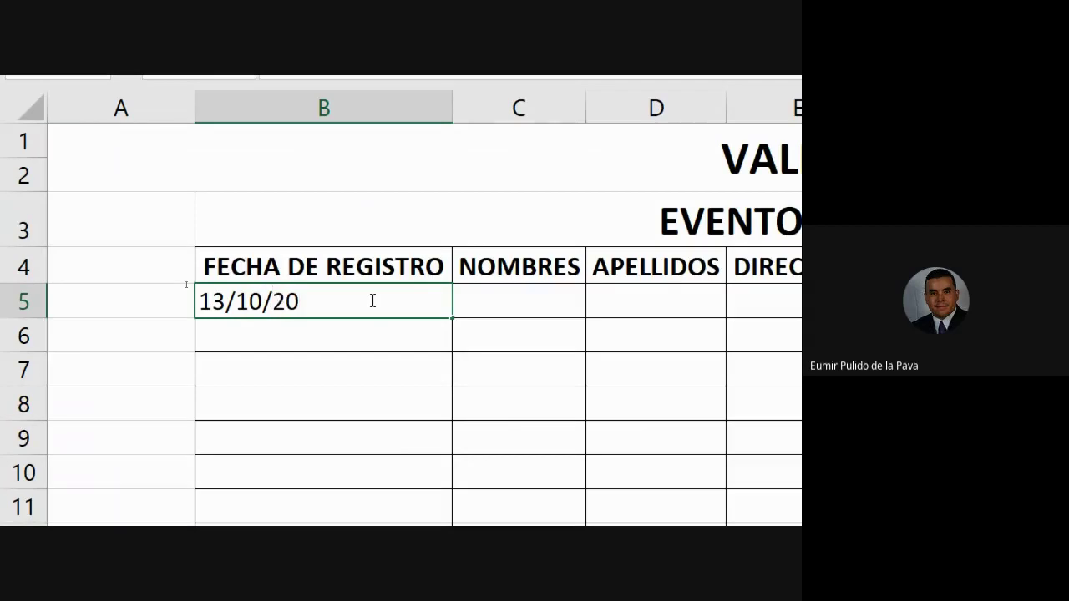
pyautogui.write('20')
pyautogui.press('Return')
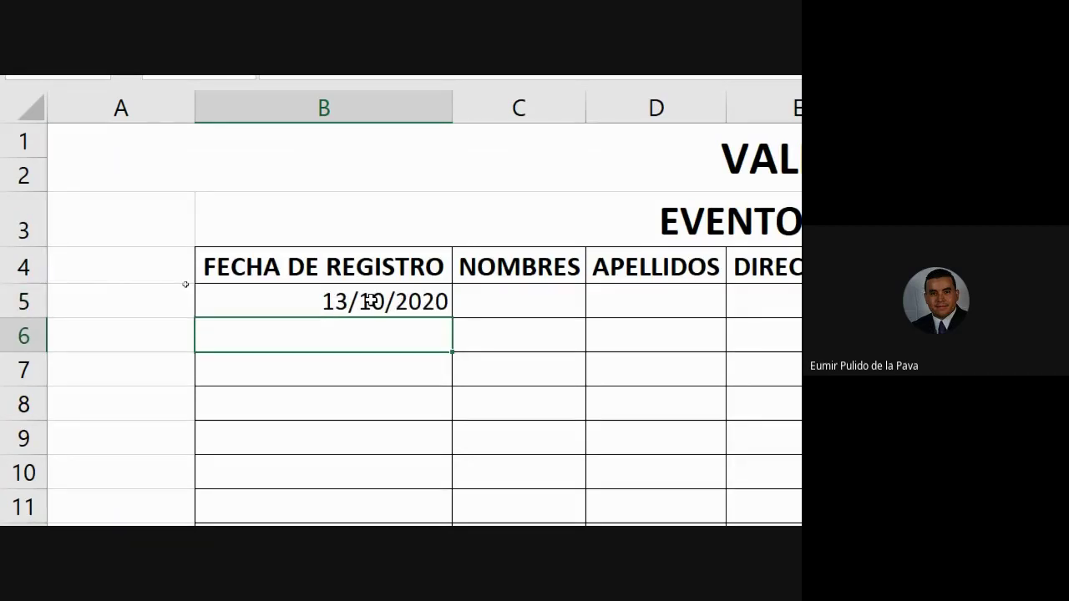
pyautogui.write('1')
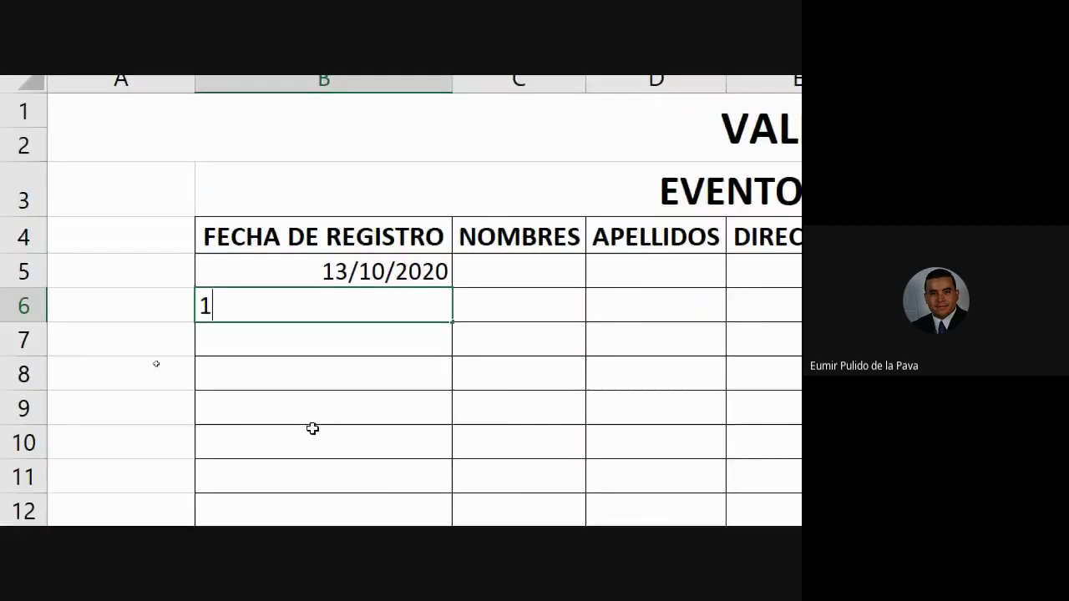
pyautogui.write('5/10/2020')
pyautogui.press('Return')
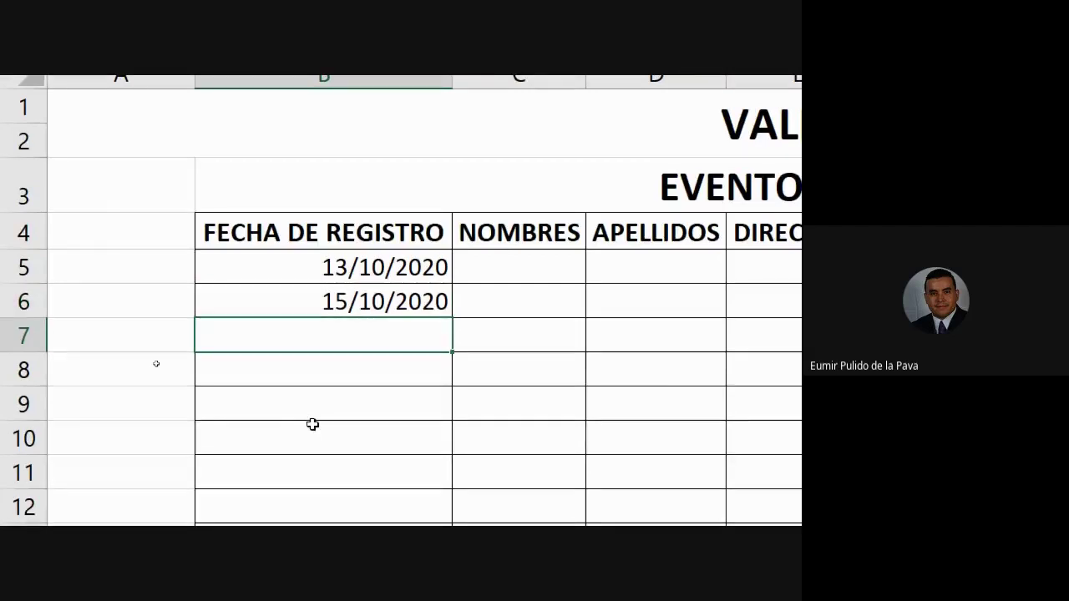
pyautogui.write('16/10')
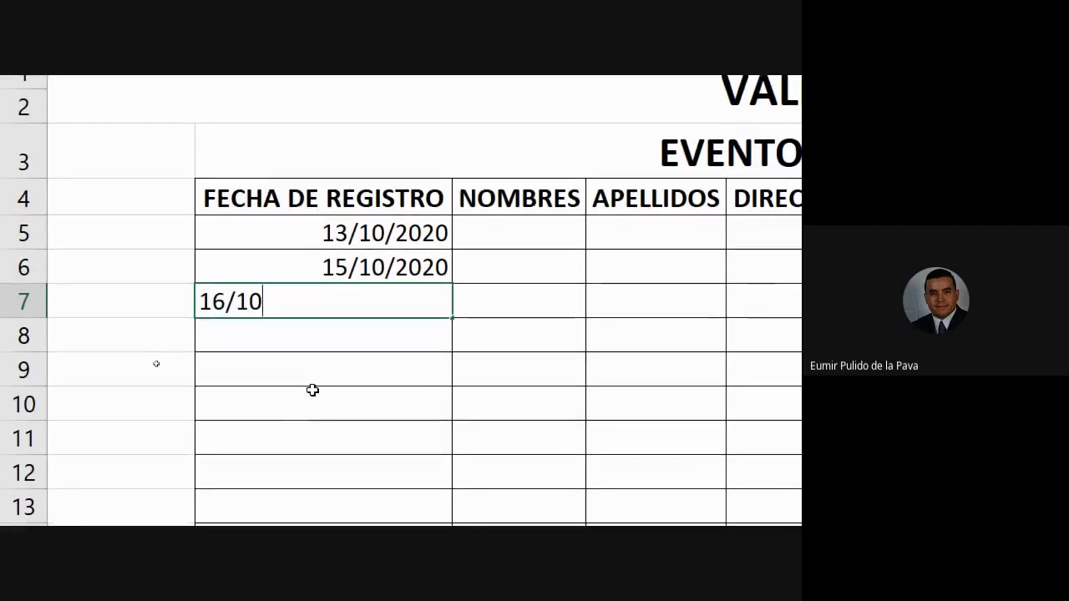
pyautogui.write('/20')
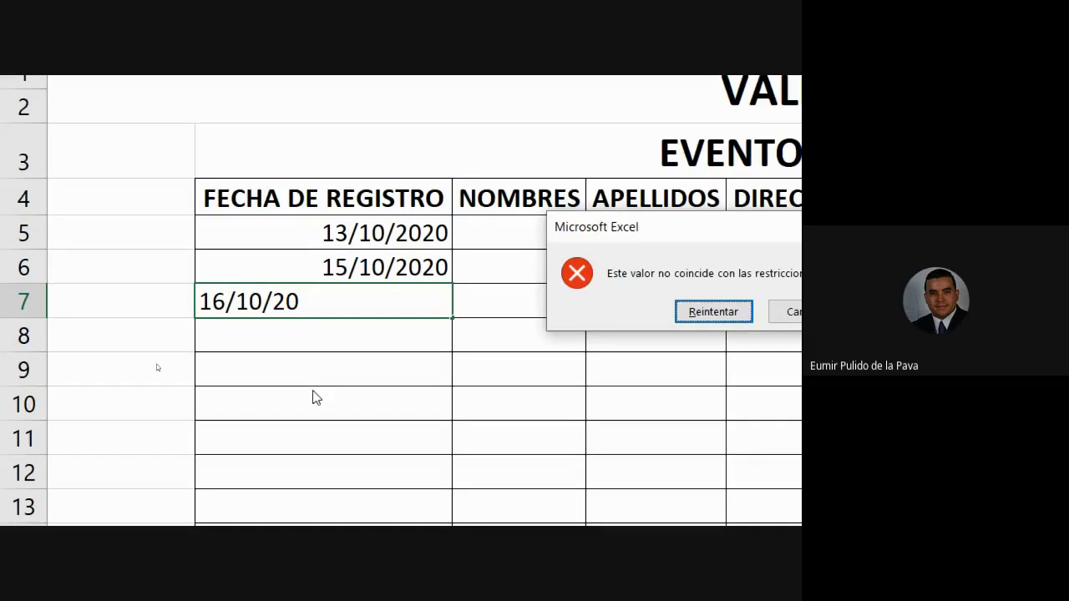
# - Retry the rejected 16/10/20 entry in B7, then cancel it so B7 stays empty
pyautogui.moveTo(563, 159)
pyautogui.mouseDown()
pyautogui.moveTo(153, 275)
pyautogui.moveTo(151, 266)
pyautogui.mouseUp()
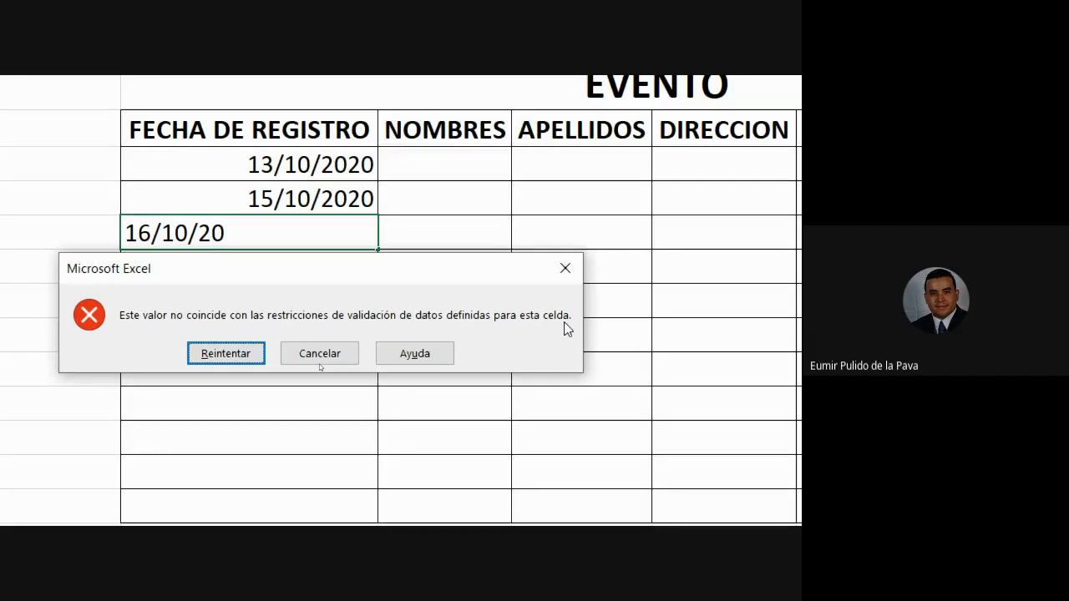
pyautogui.click(230, 354)
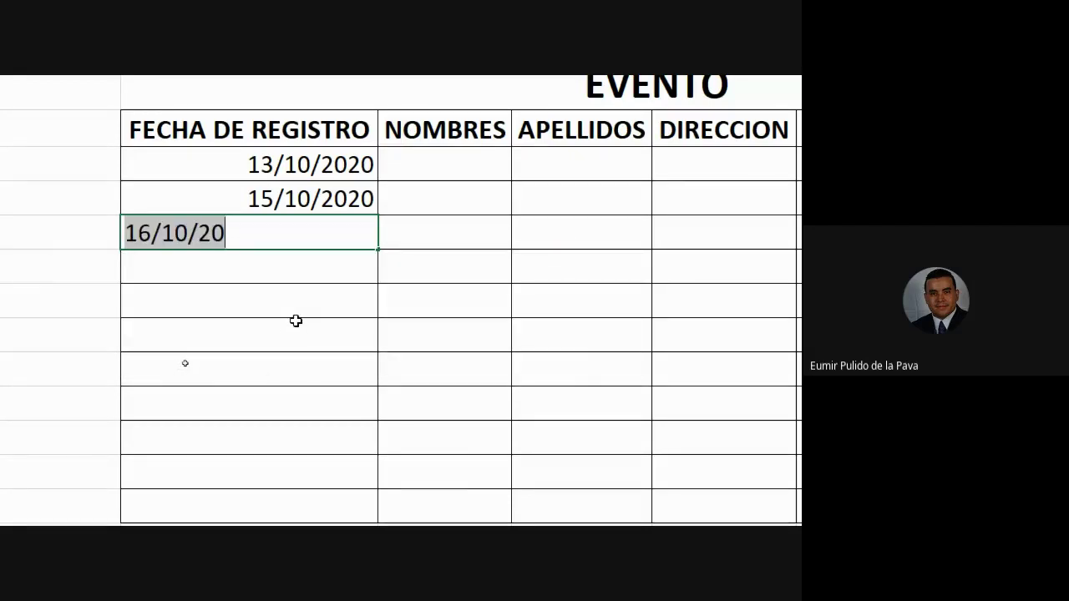
pyautogui.press('Return')
pyautogui.press('Return')
pyautogui.press('Return')
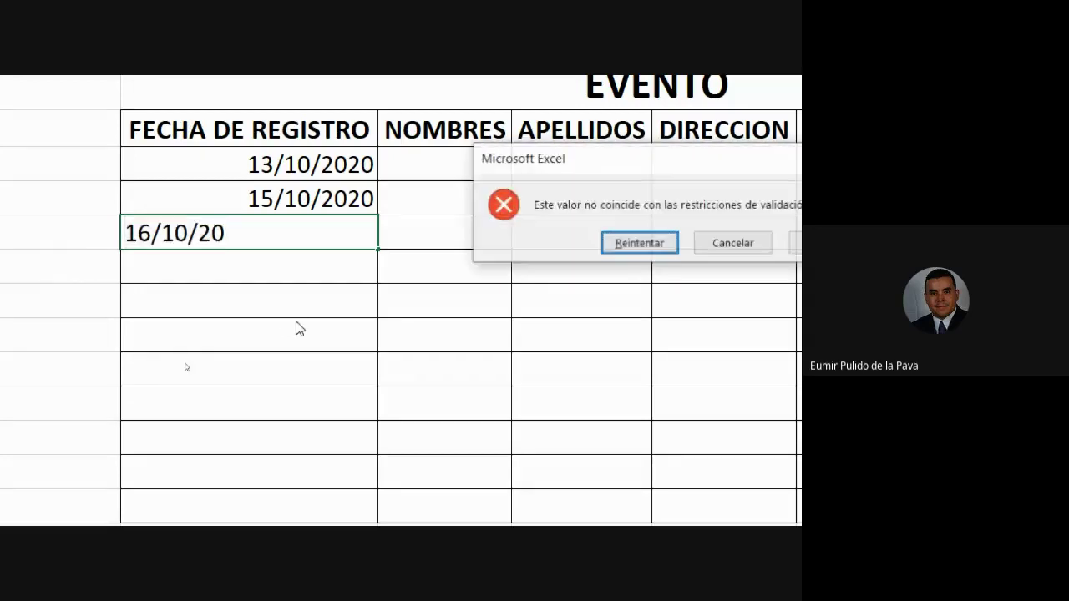
pyautogui.press('Return')
pyautogui.press('Return')
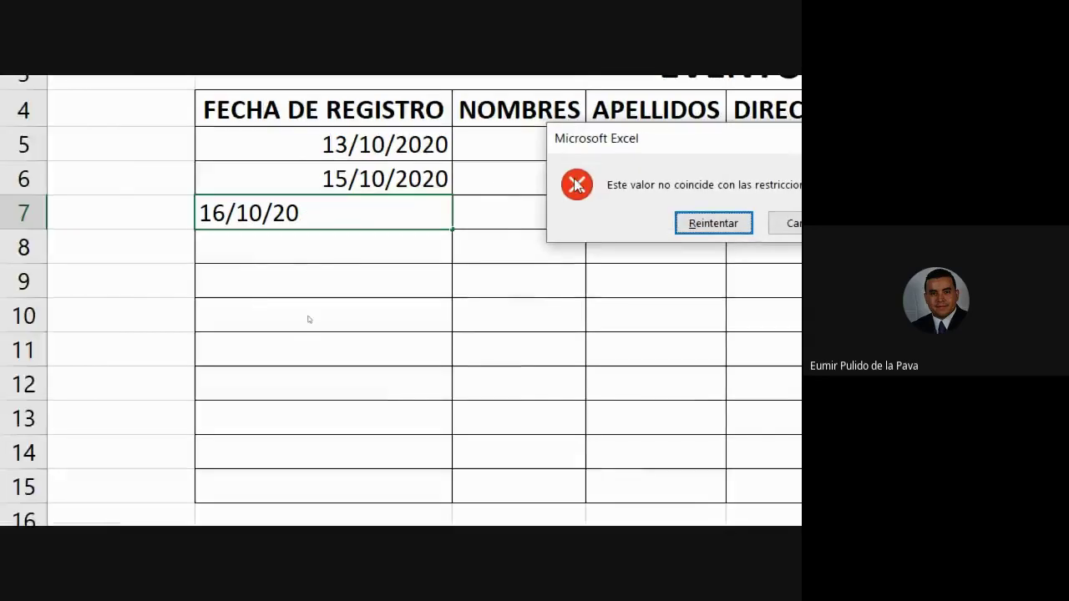
pyautogui.click(794, 223)
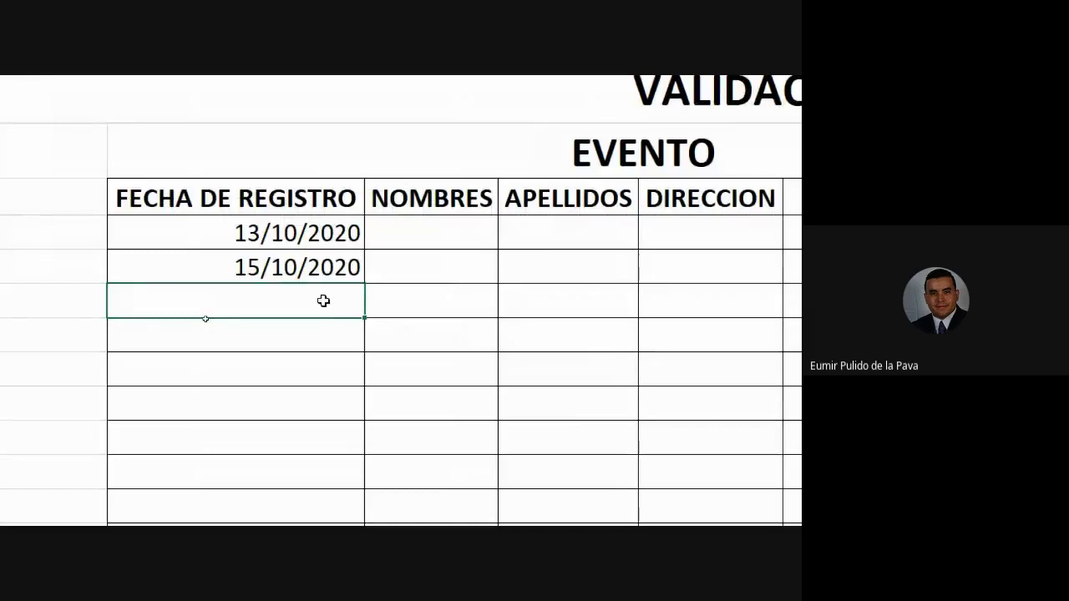
# - Enter 14/10/2020 in B7 and admit the person waiting in the Google Meet call
pyautogui.write('14/10/')
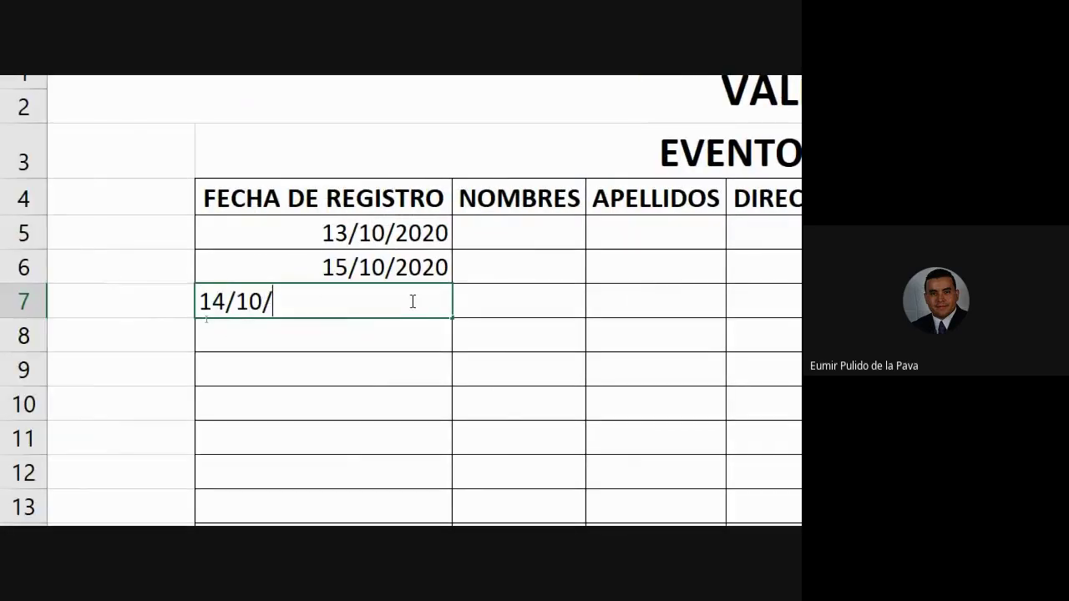
pyautogui.write('2020')
pyautogui.press('Return')
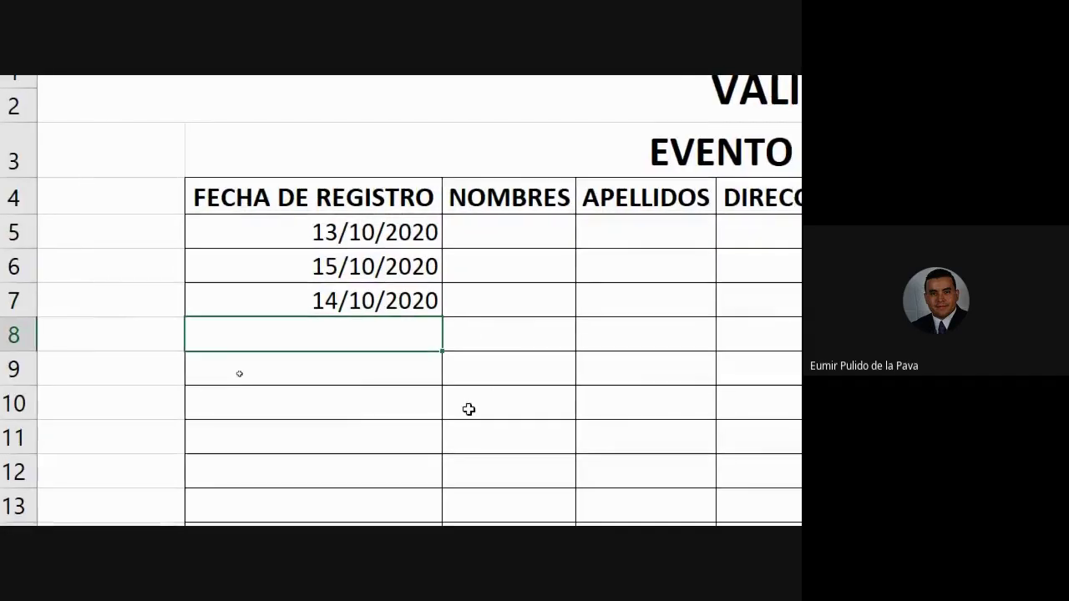
pyautogui.moveTo(514, 505)
pyautogui.click(408, 397)
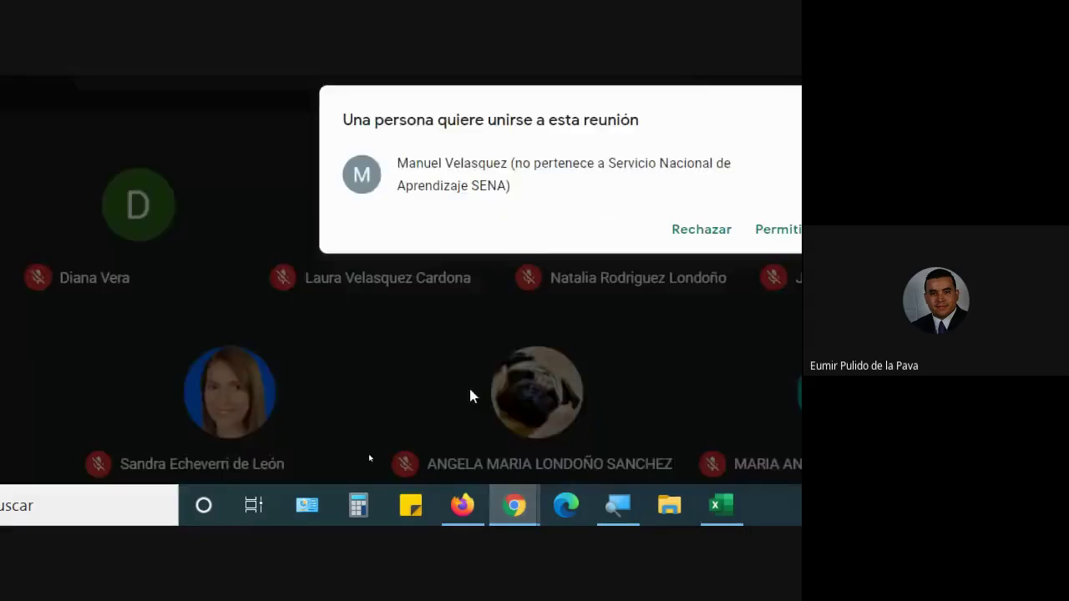
pyautogui.click(509, 284)
# - Back in Excel, select the date cells in column B
pyautogui.click(451, 502)
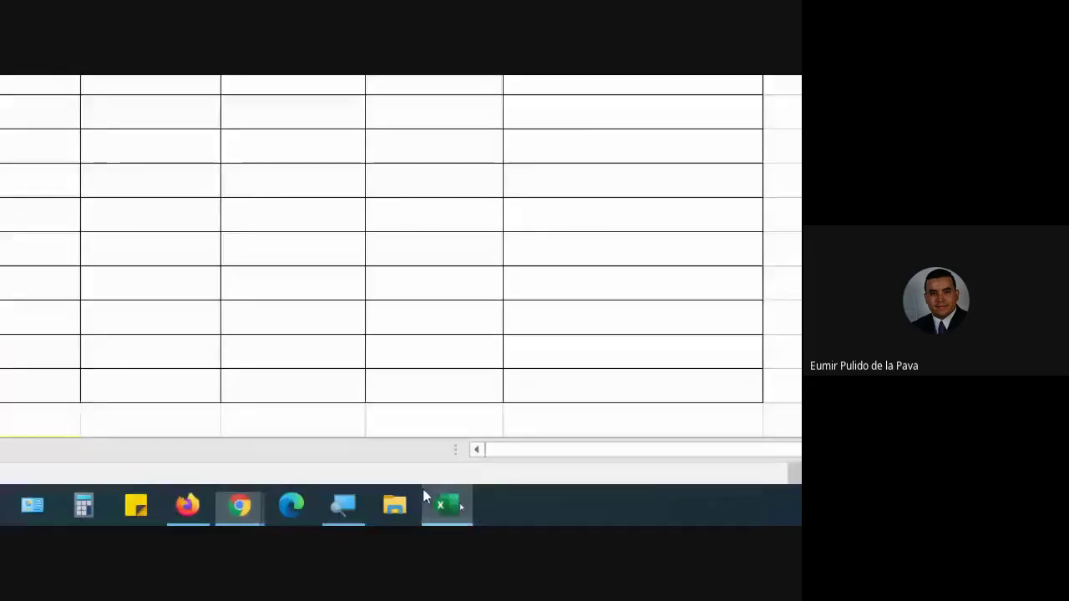
pyautogui.moveTo(239, 222)
pyautogui.mouseDown()
pyautogui.moveTo(254, 324)
pyautogui.moveTo(276, 243)
pyautogui.mouseUp()
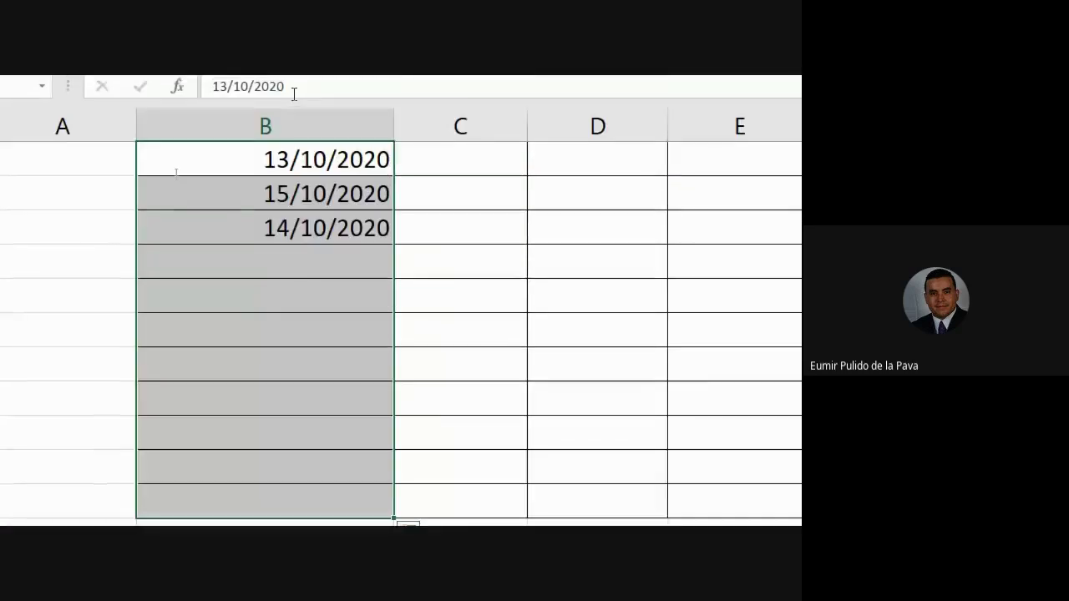
pyautogui.scroll(1, 386, 420)
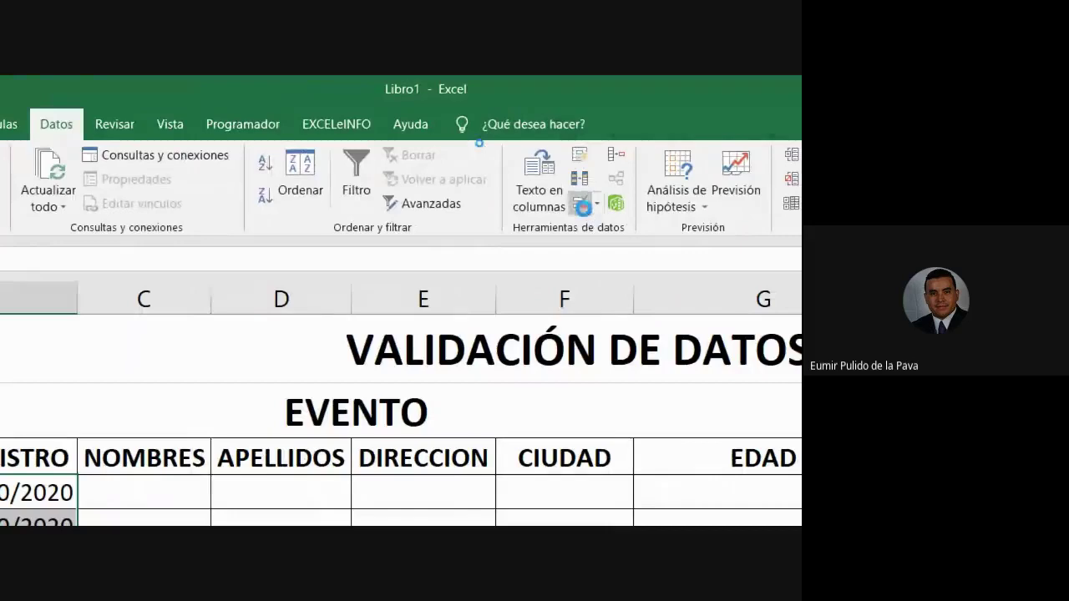
# - Reopen Validación de datos for the date cells on the Mensaje de entrada tab, in the Título box
pyautogui.click(576, 207)
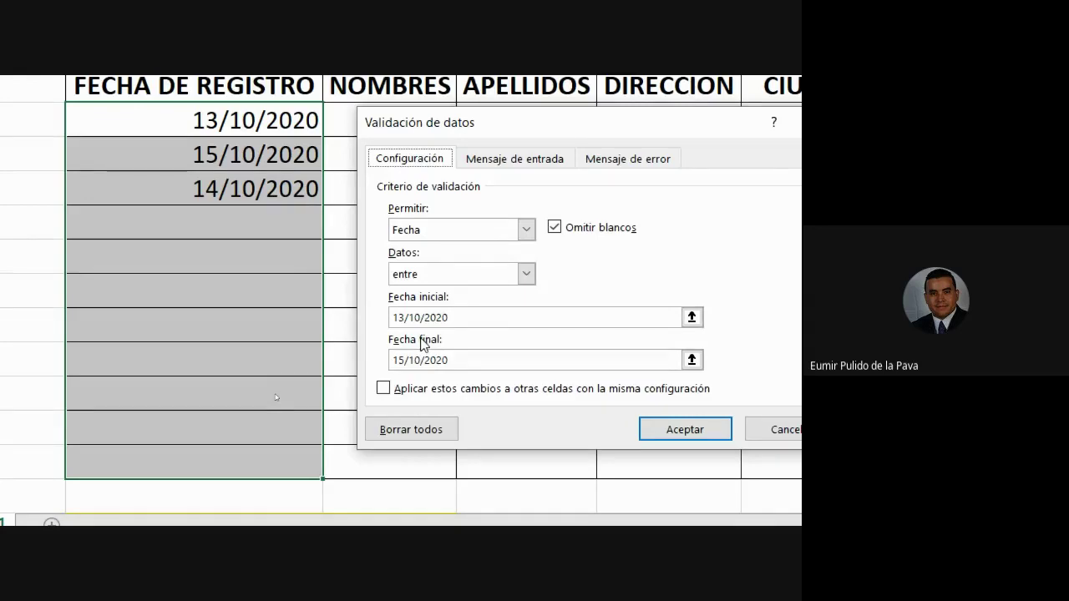
pyautogui.click(539, 158)
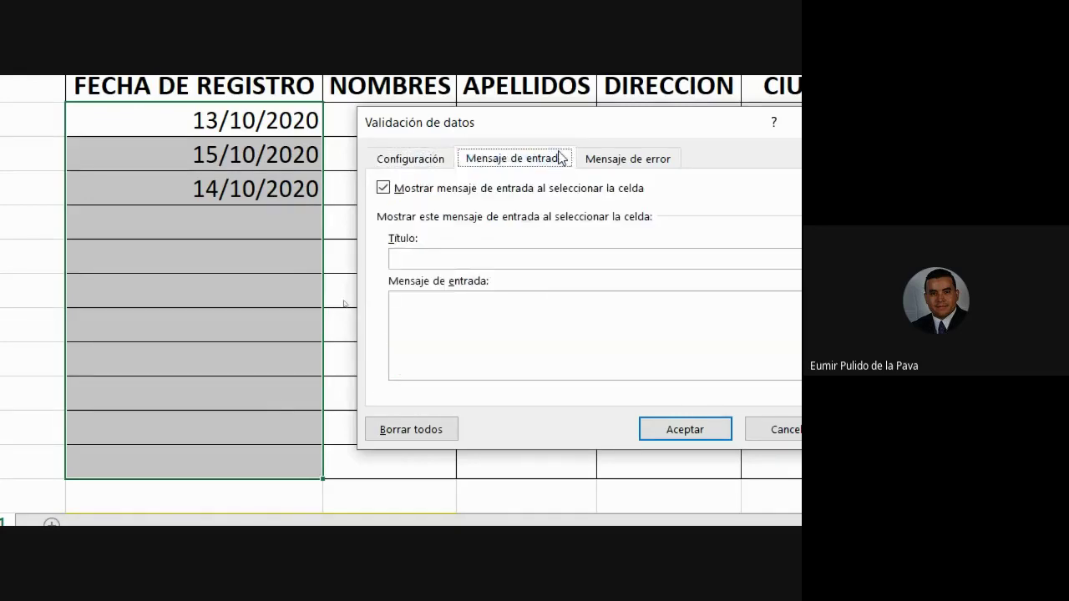
pyautogui.click(614, 158)
pyautogui.click(506, 160)
pyautogui.click(434, 257)
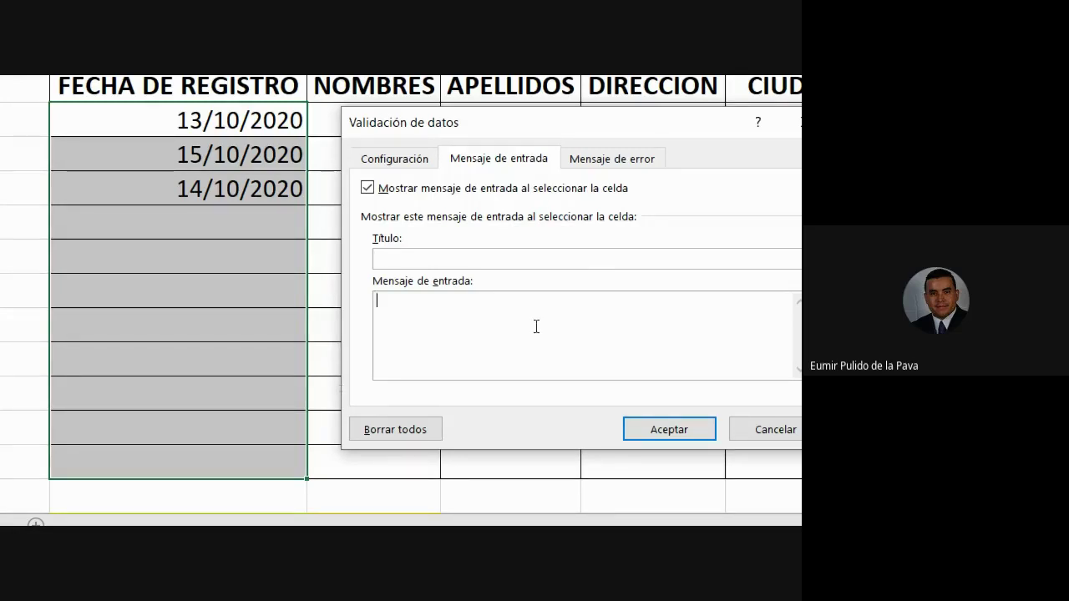
# - Title the input message FECHA DE REGISTRO with a reminder that registration is only 13–15 October 2020
pyautogui.click(407, 260)
pyautogui.write('FE')
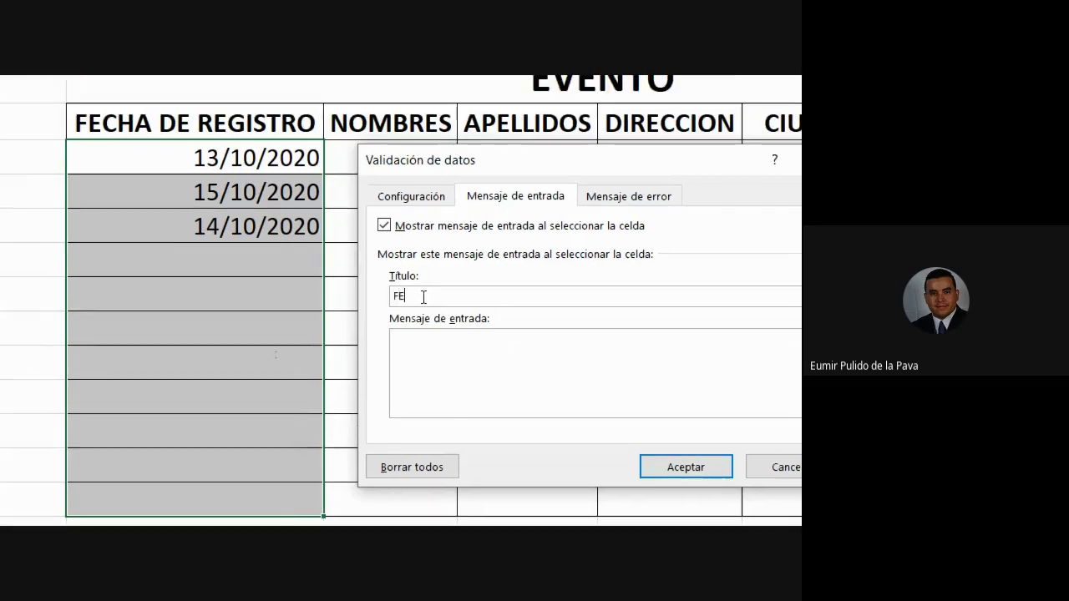
pyautogui.write('CHA DE REGISTRO')
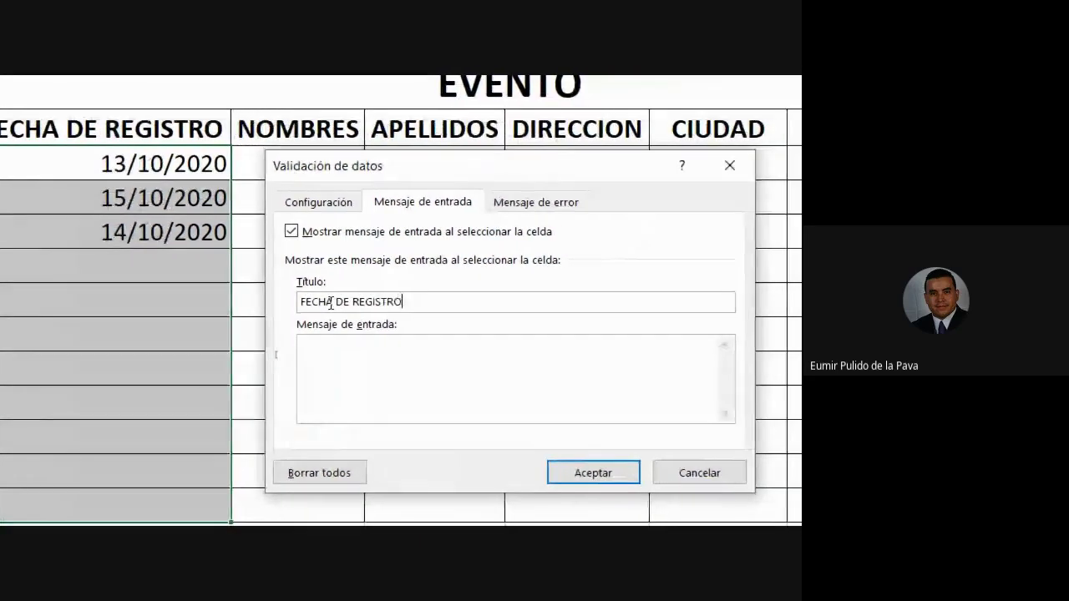
pyautogui.click(435, 346)
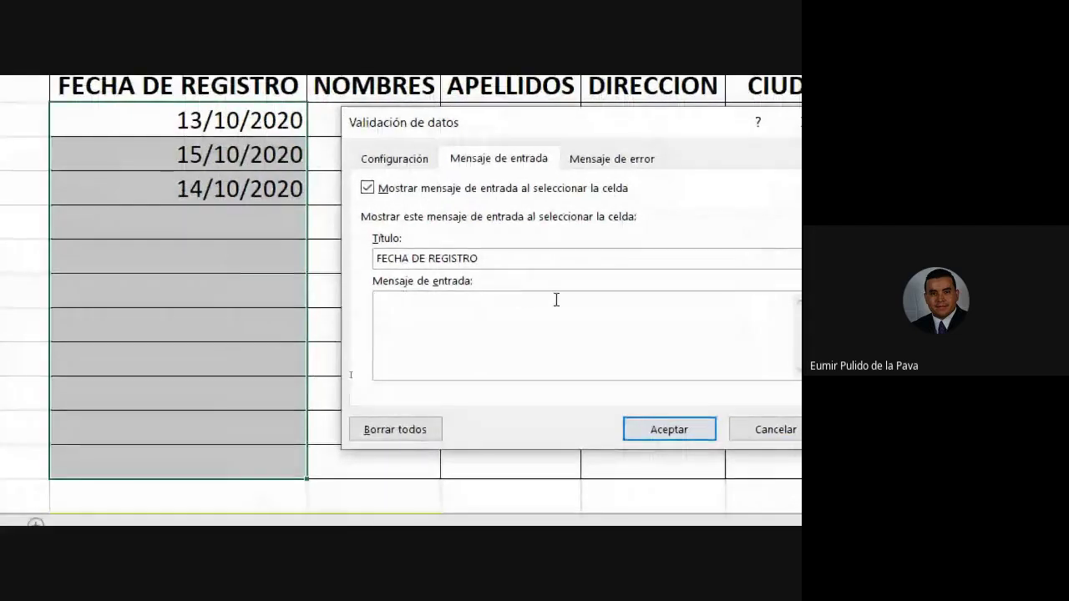
pyautogui.write('Señor usuari')
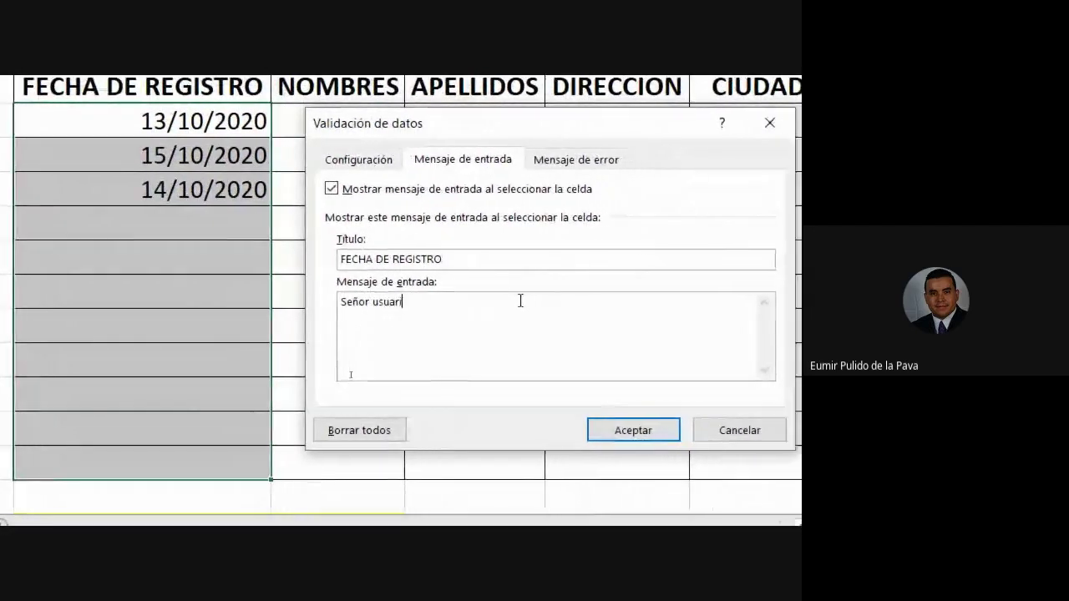
pyautogui.write('o recuerde')
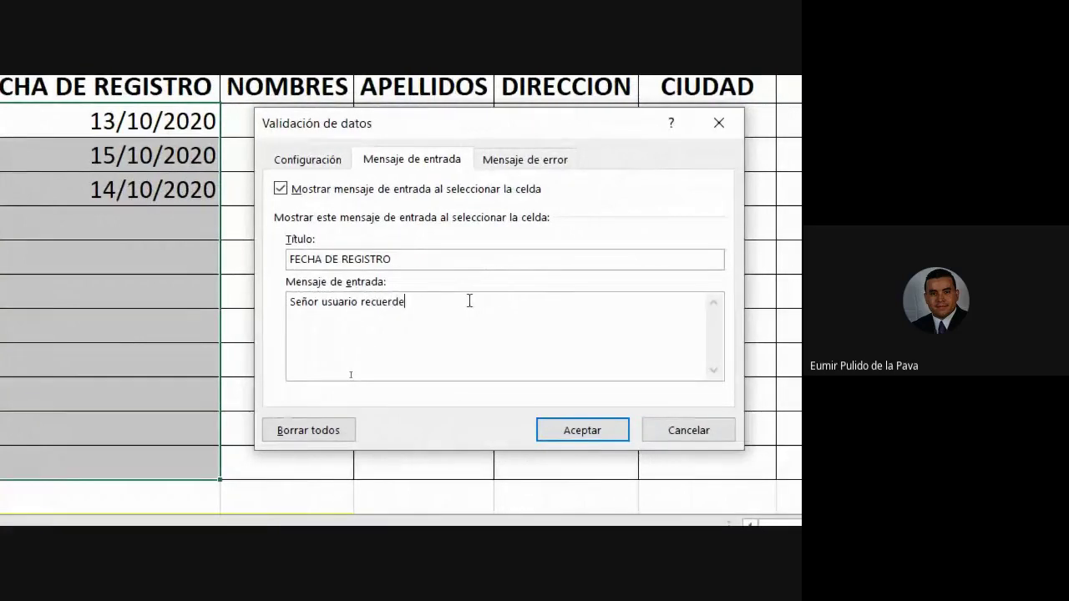
pyautogui.write(' que')
pyautogui.write(' kla')
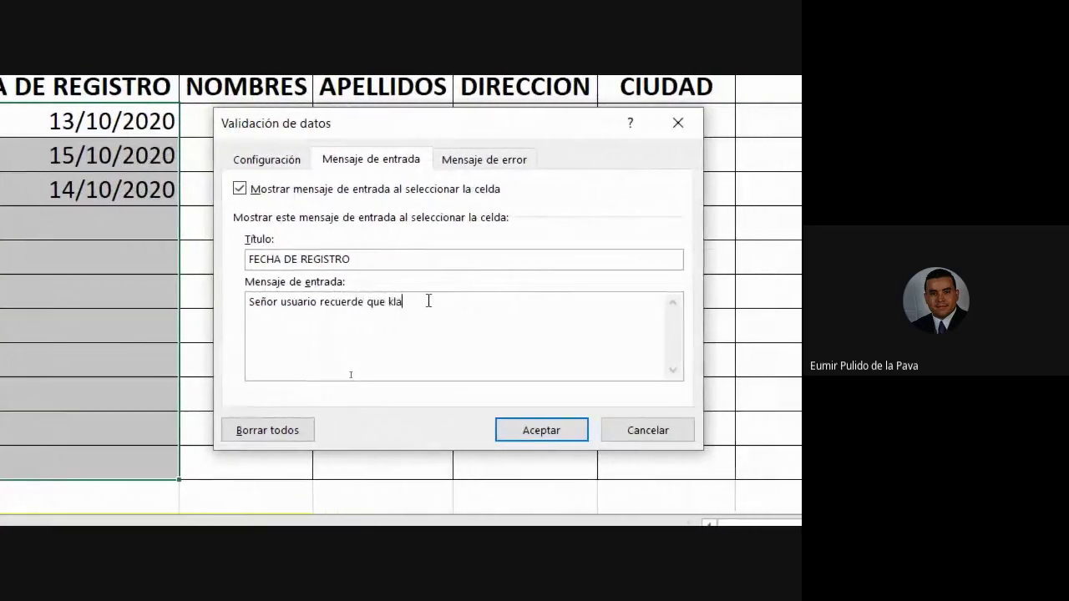
pyautogui.press('BackSpace')
pyautogui.press('BackSpace')
pyautogui.press('BackSpace')
pyautogui.write('la')
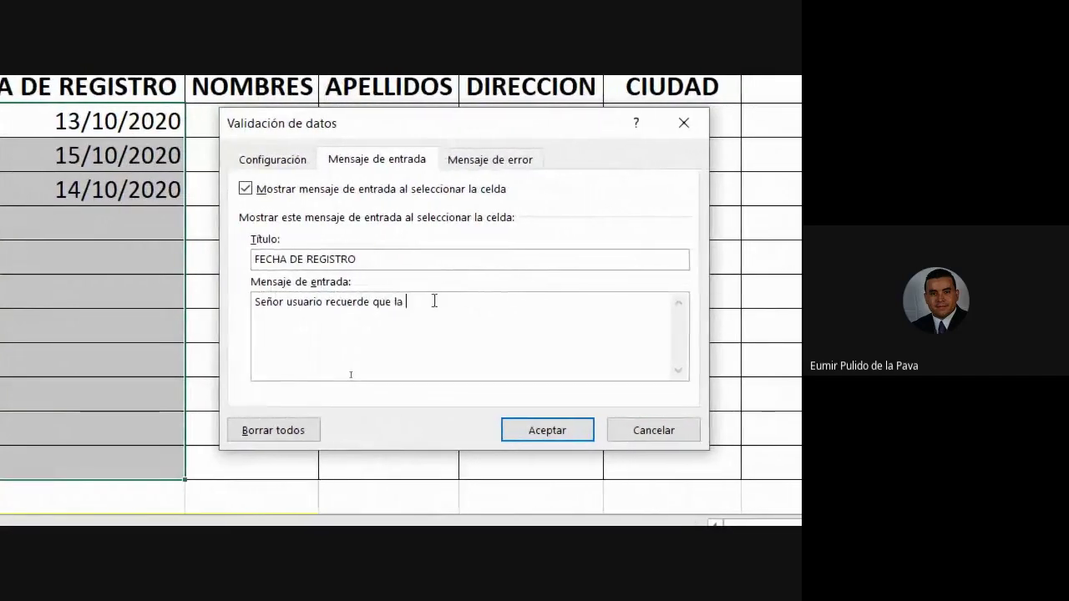
pyautogui.write(' fec')
pyautogui.write('ha d')
pyautogui.write('e regist')
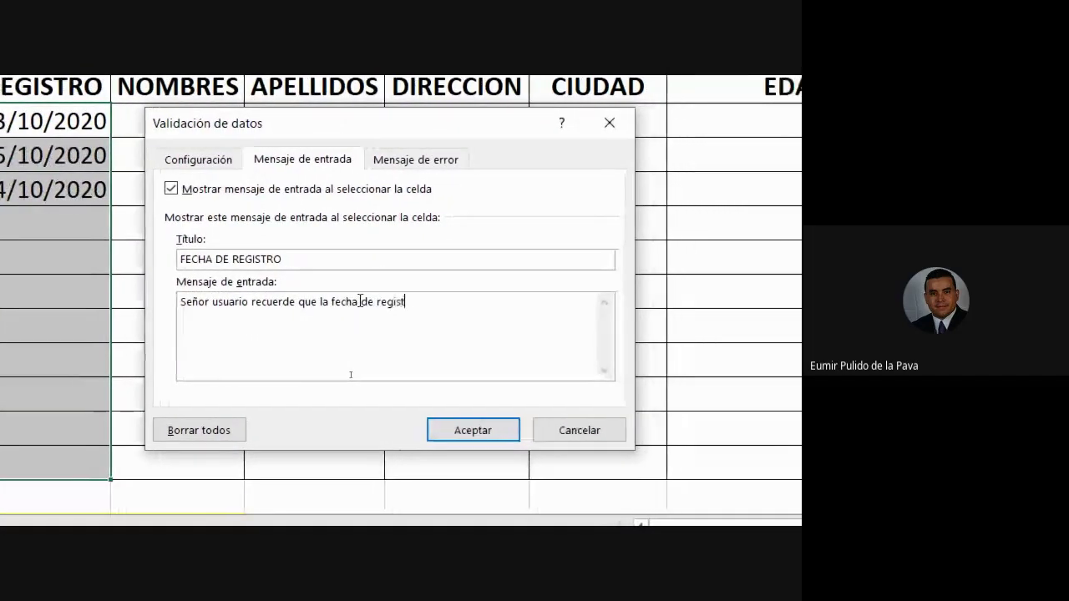
pyautogui.write('ro solamente')
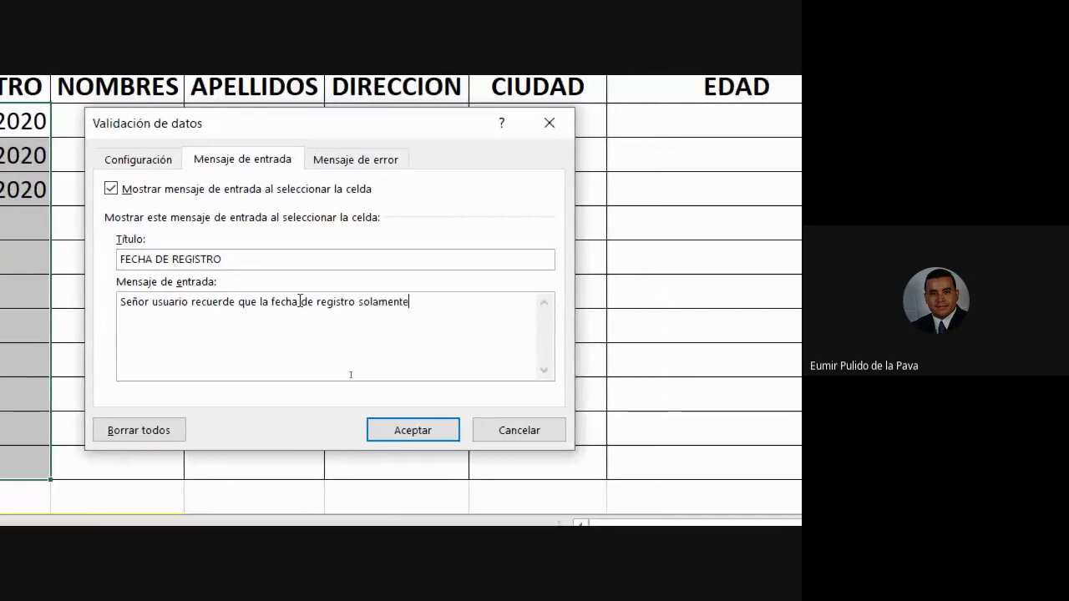
pyautogui.write(' se establece p')
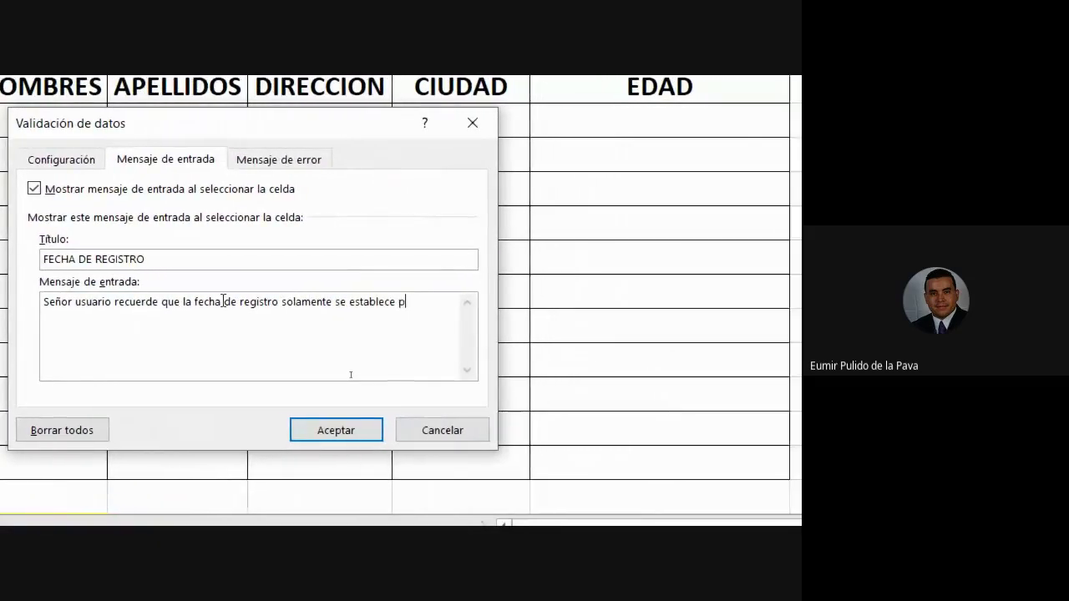
pyautogui.write('ara el 1')
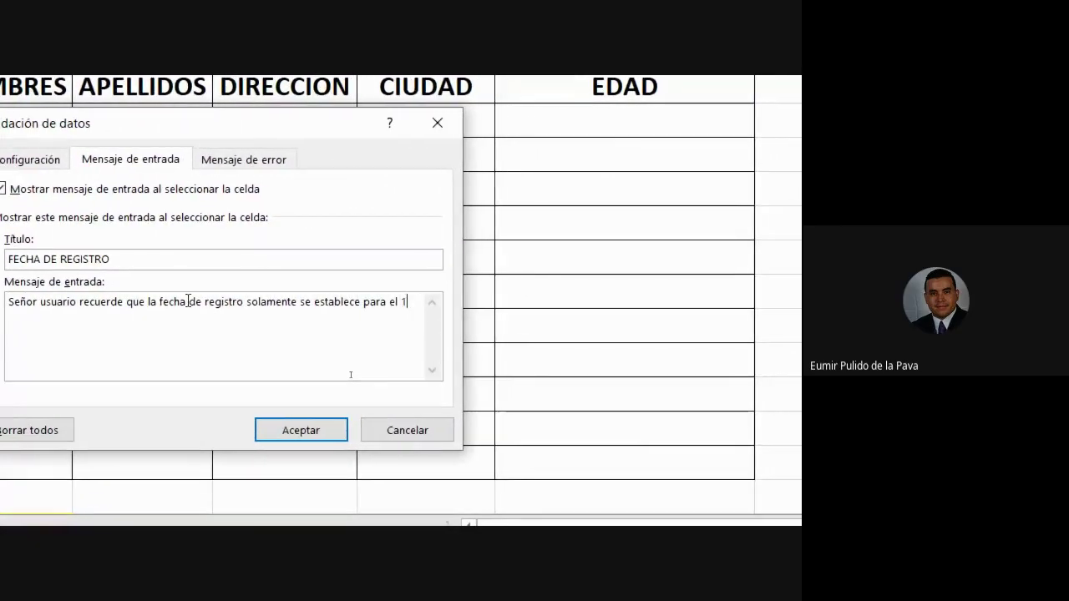
pyautogui.write('3')
pyautogui.write(' ha')
pyautogui.write('sta el 1')
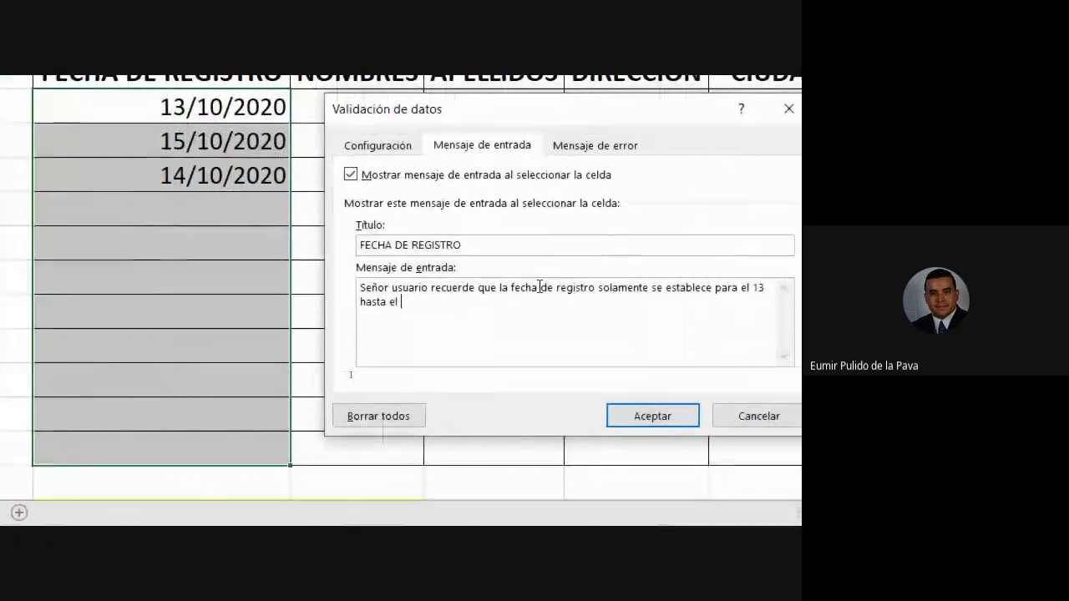
pyautogui.write('5 de oc')
pyautogui.write('tu')
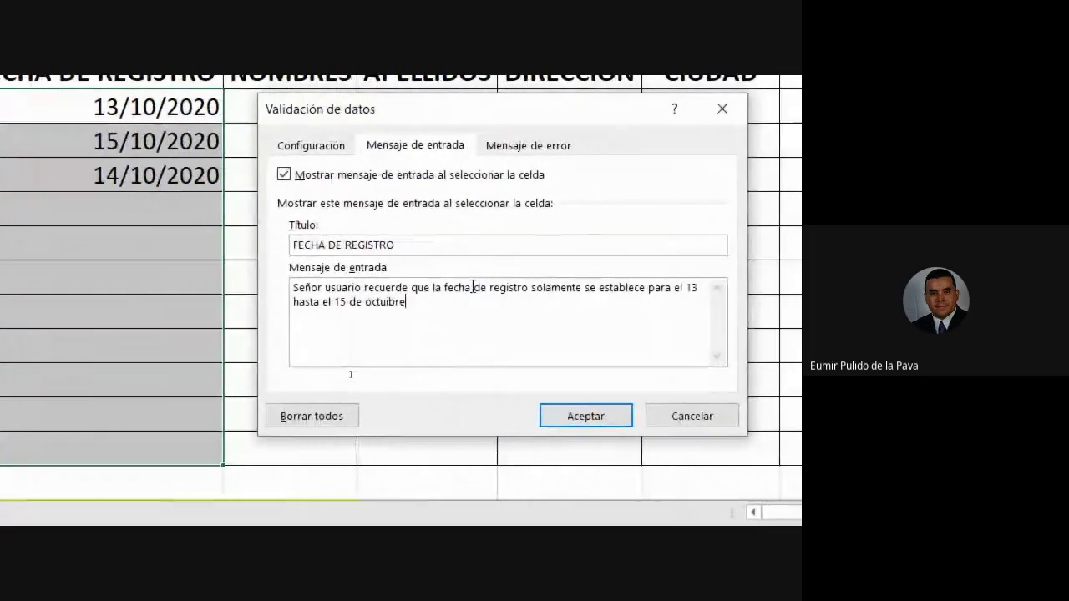
pyautogui.write('b')
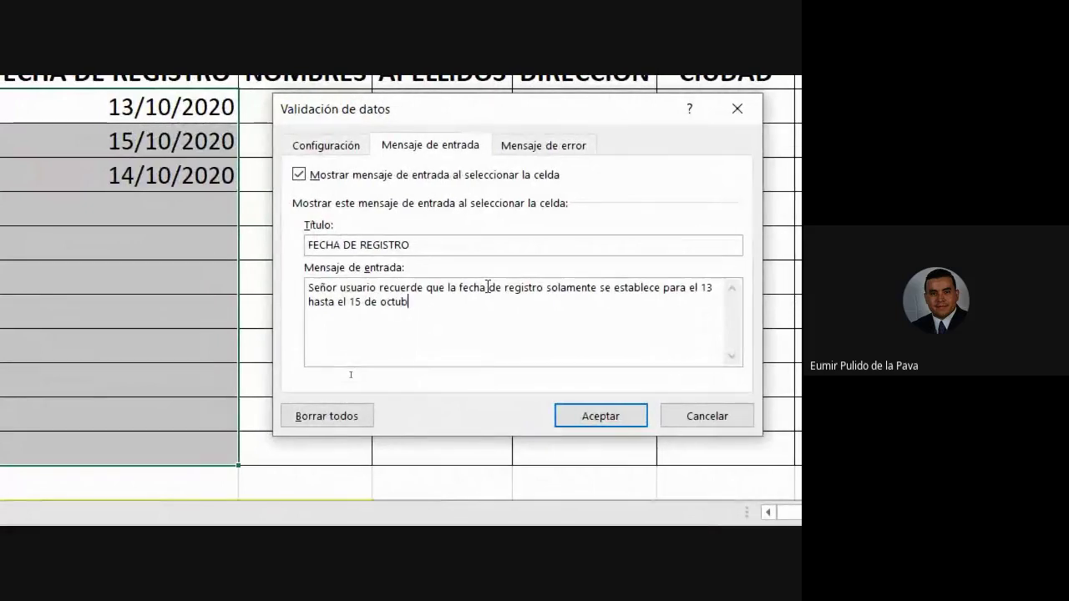
pyautogui.write('re')
pyautogui.write(' de')
pyautogui.write(' 202')
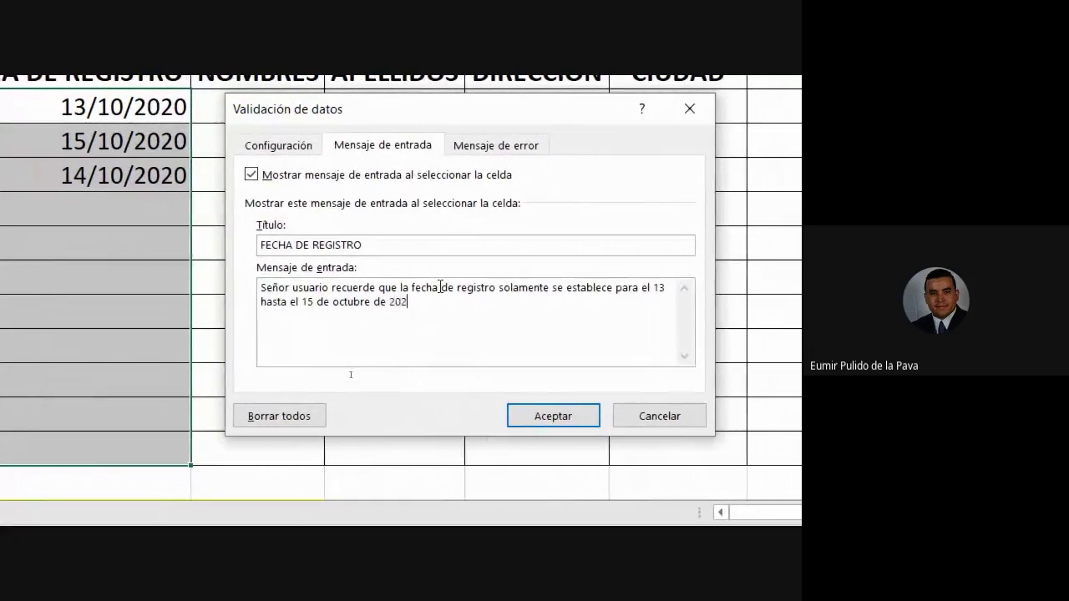
pyautogui.write('0')
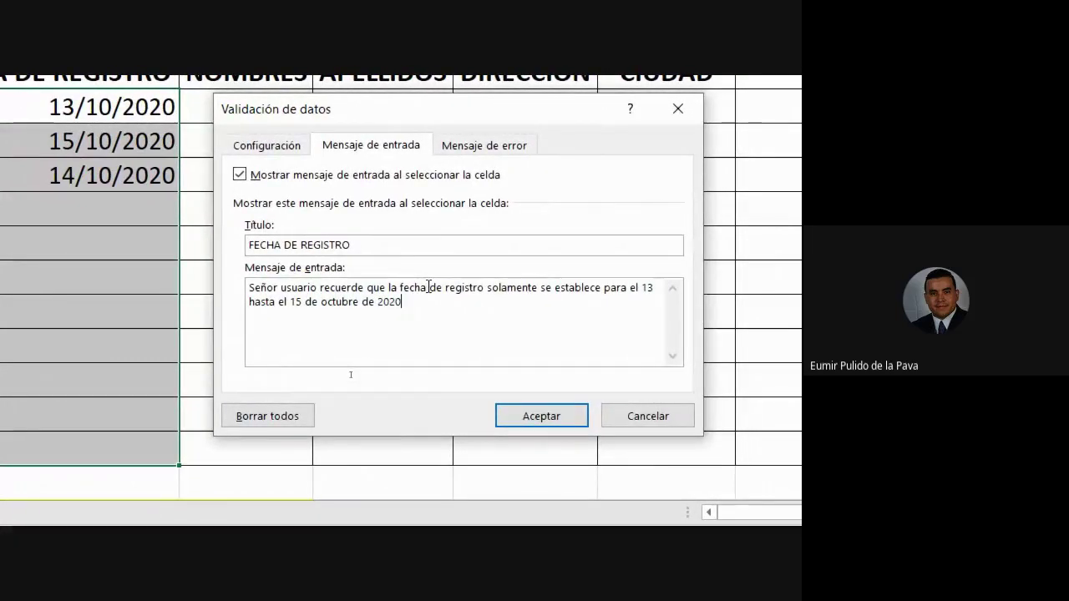
pyautogui.moveTo(472, 506)
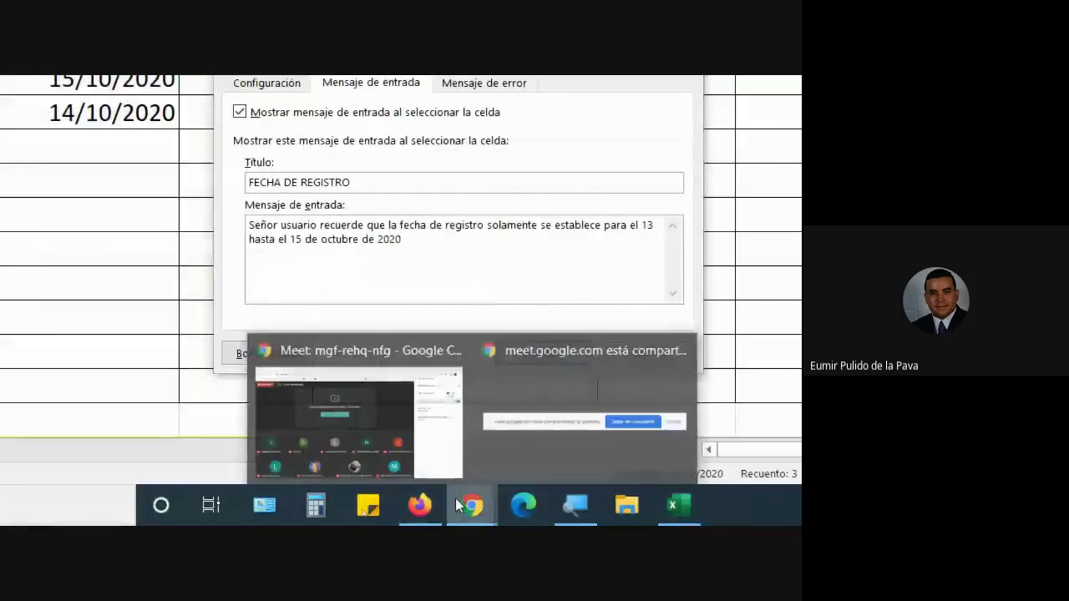
# - Admit the waiting participant in Google Meet and return to Excel's validation dialog
pyautogui.click(458, 507)
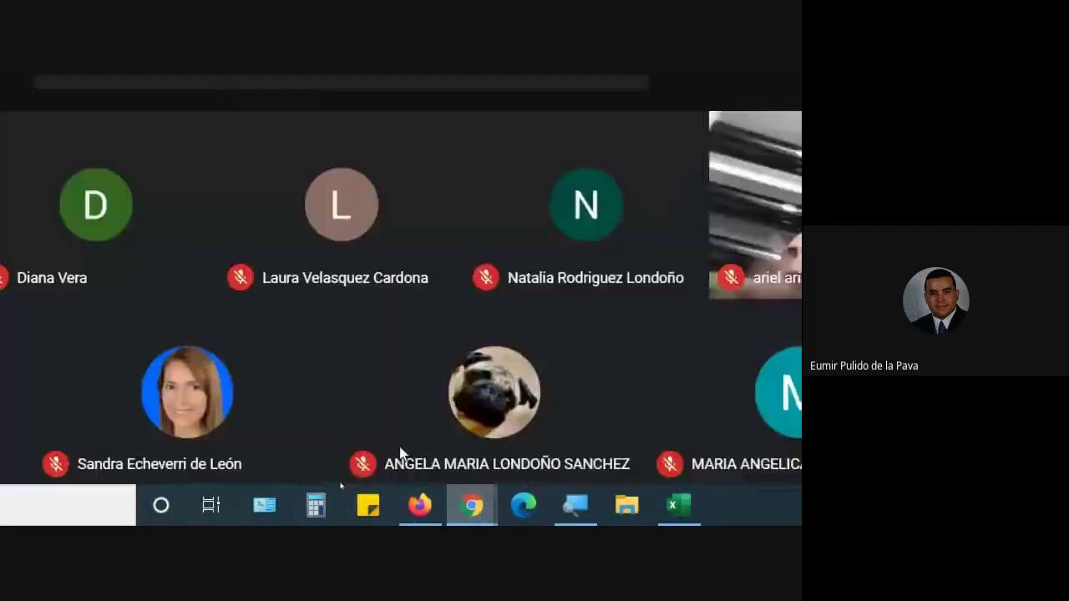
pyautogui.click(751, 255)
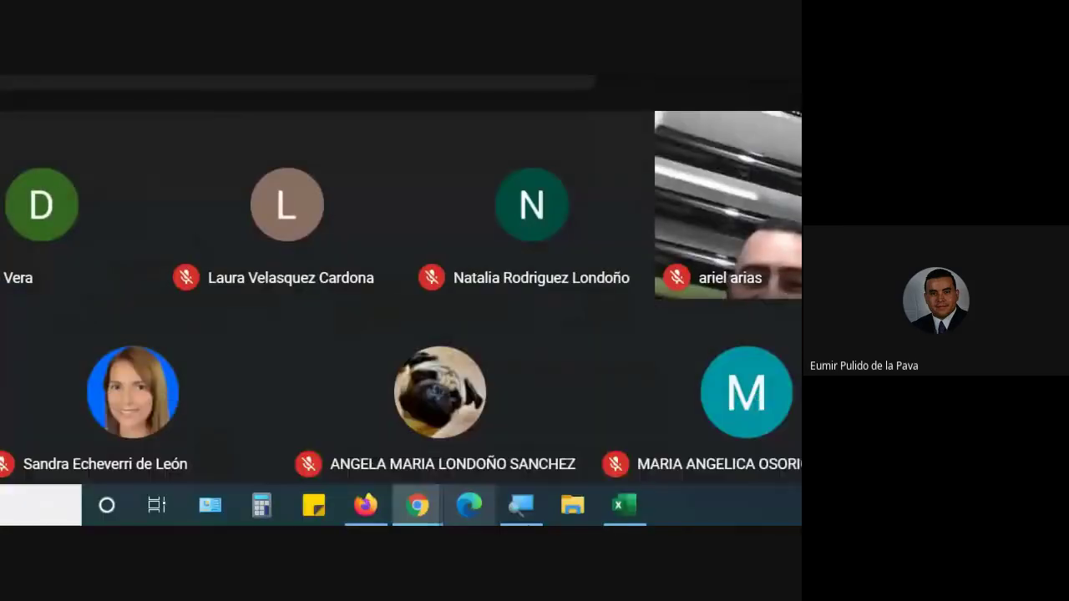
pyautogui.click(635, 520)
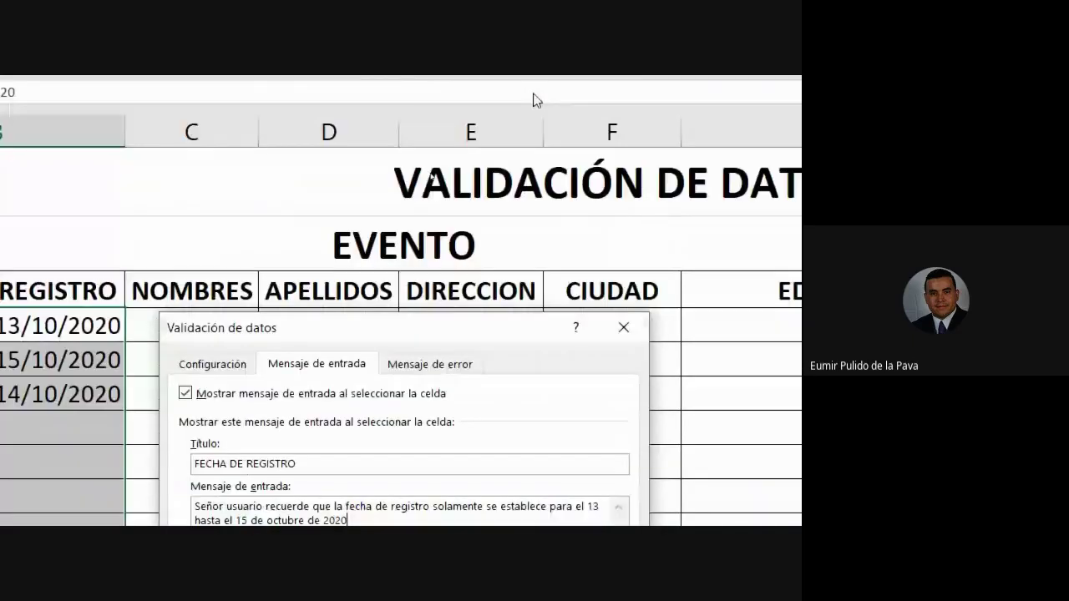
# - On the Mensaje de error tab, try the Advertencia and Información alert styles
pyautogui.click(430, 251)
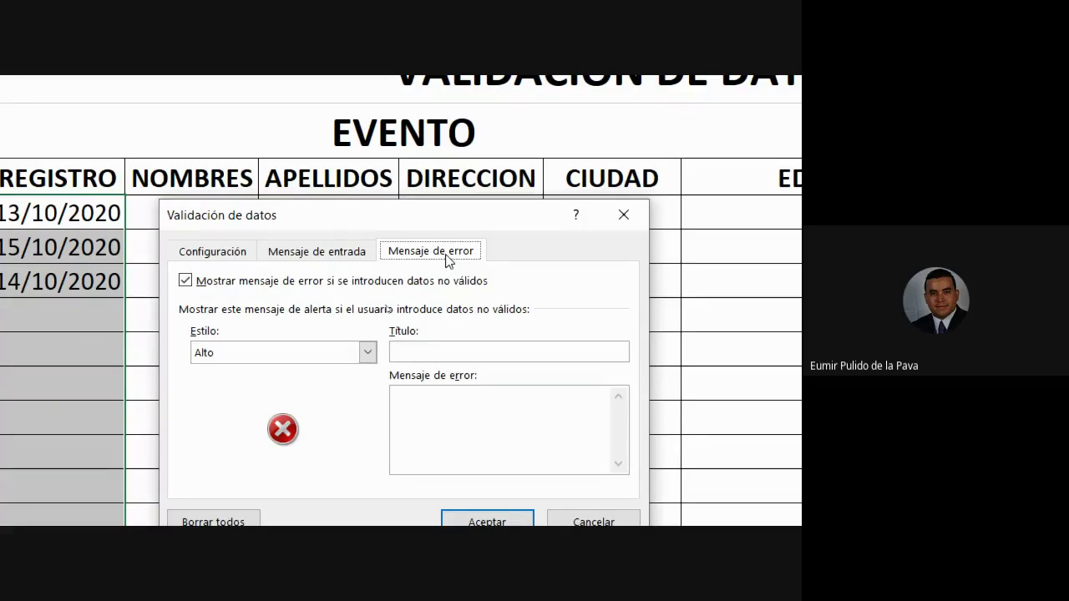
pyautogui.click(236, 351)
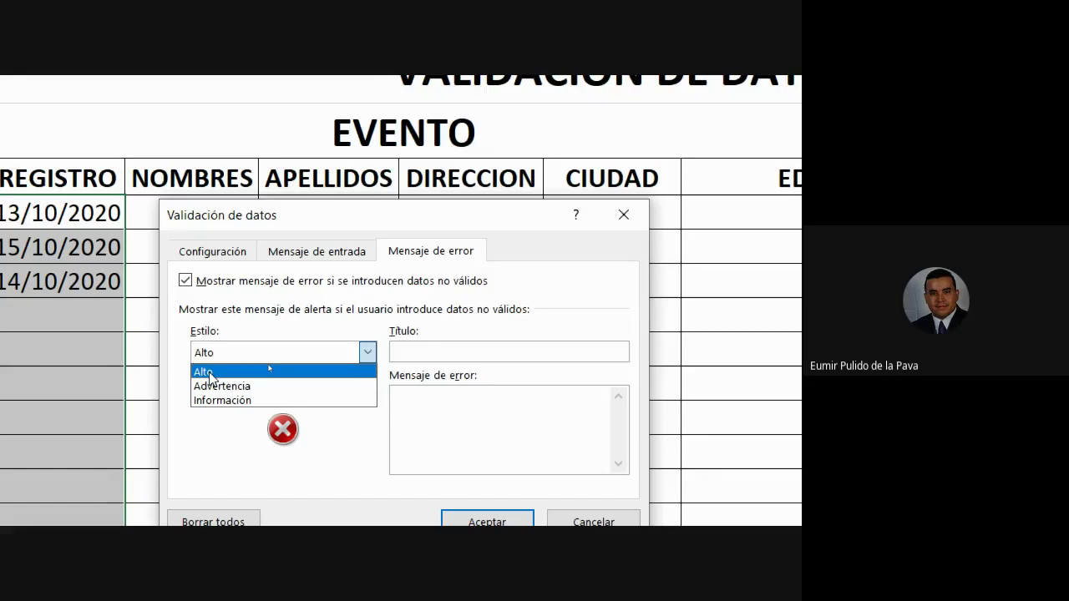
pyautogui.click(225, 387)
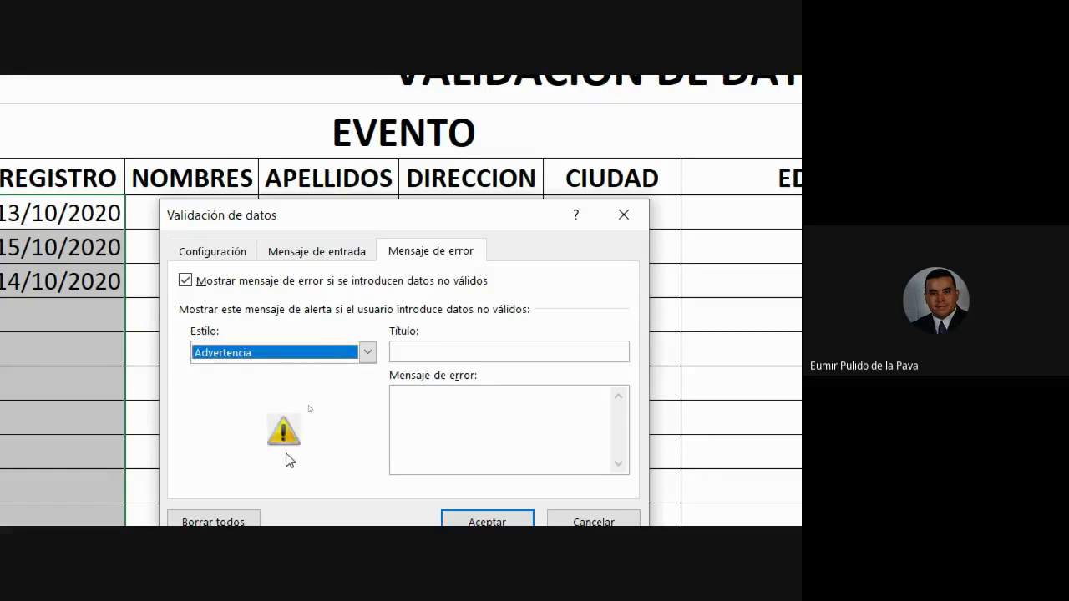
pyautogui.click(283, 353)
pyautogui.click(249, 395)
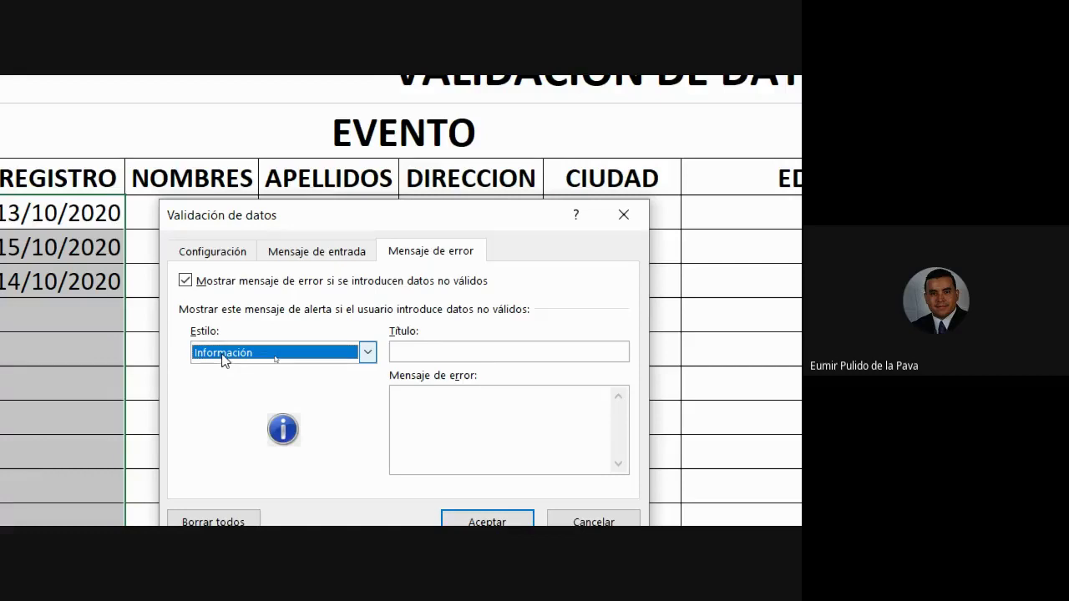
pyautogui.click(223, 358)
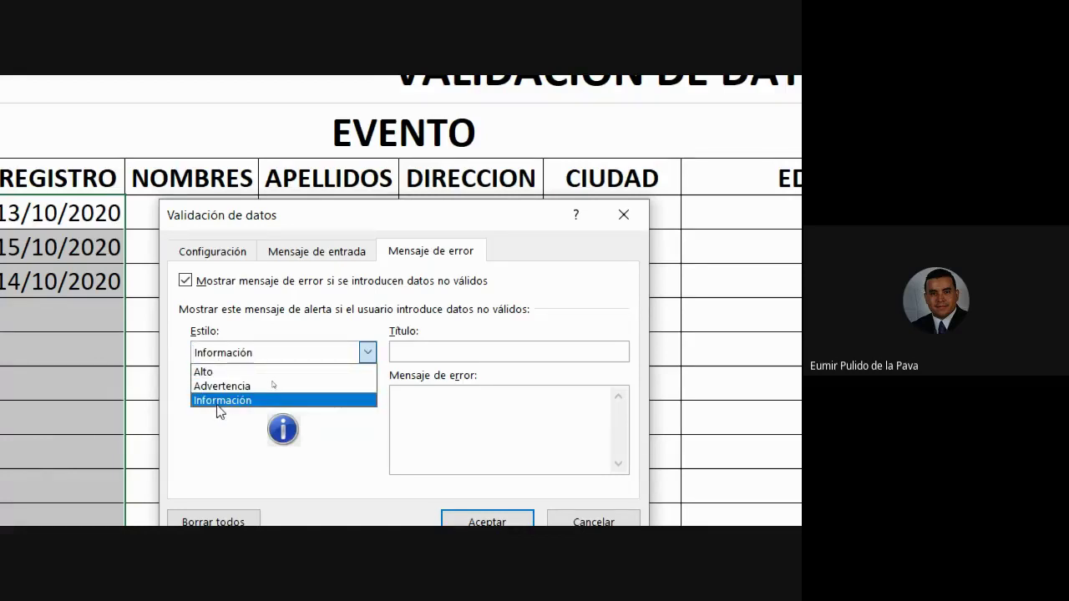
pyautogui.click(217, 402)
# - After comparing with Alto, settle on the Información alert style and move to the alert title
pyautogui.click(240, 358)
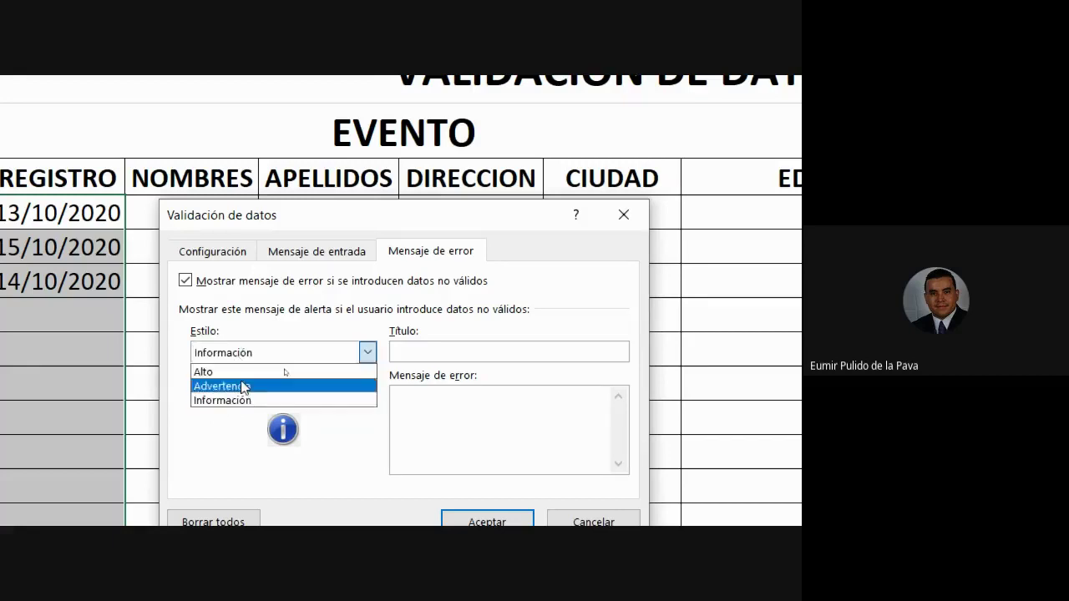
pyautogui.click(240, 385)
pyautogui.click(239, 354)
pyautogui.click(239, 373)
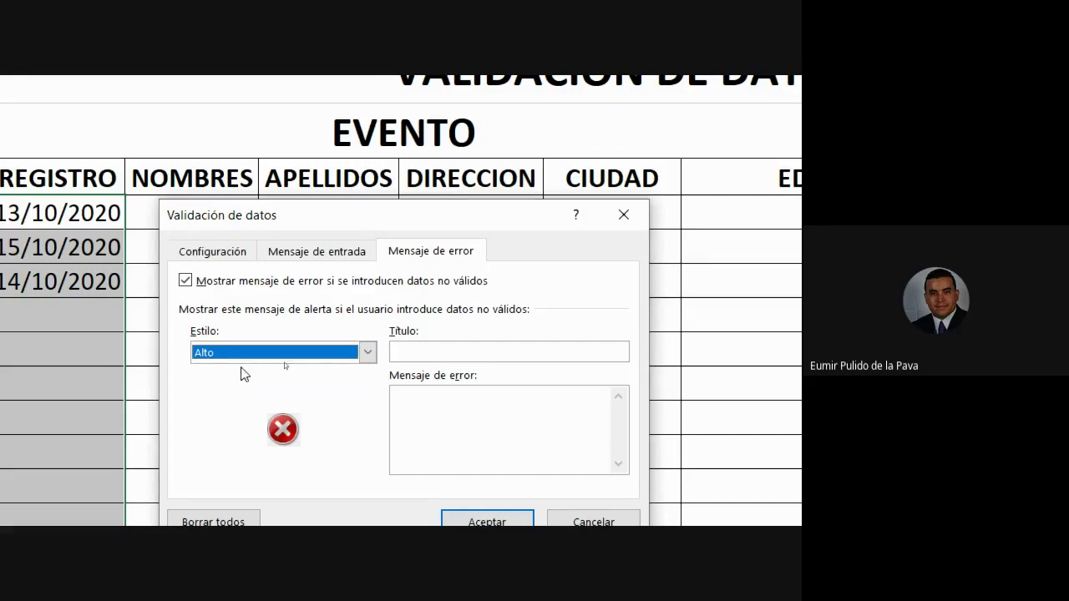
pyautogui.click(243, 360)
pyautogui.click(243, 402)
pyautogui.click(431, 352)
# - Title the error alert FECHA ERRÓNEA, explaining only 13–15 October 2020 dates in dd/mm/aa are allowed
pyautogui.write('F')
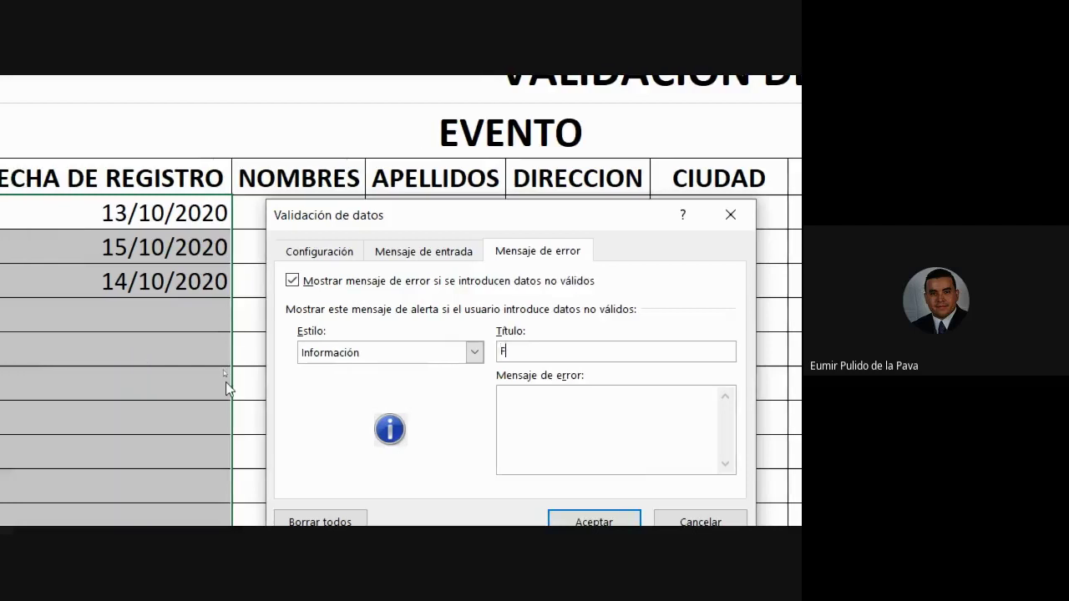
pyautogui.write('EC')
pyautogui.write('HA')
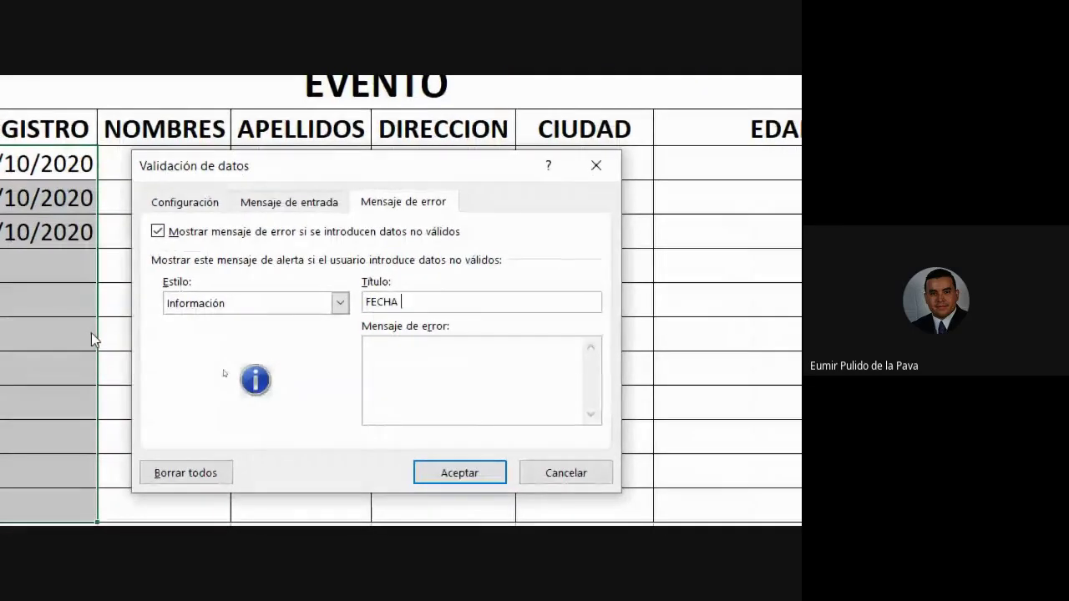
pyautogui.write(' E')
pyautogui.write('RRÓN')
pyautogui.write('EA')
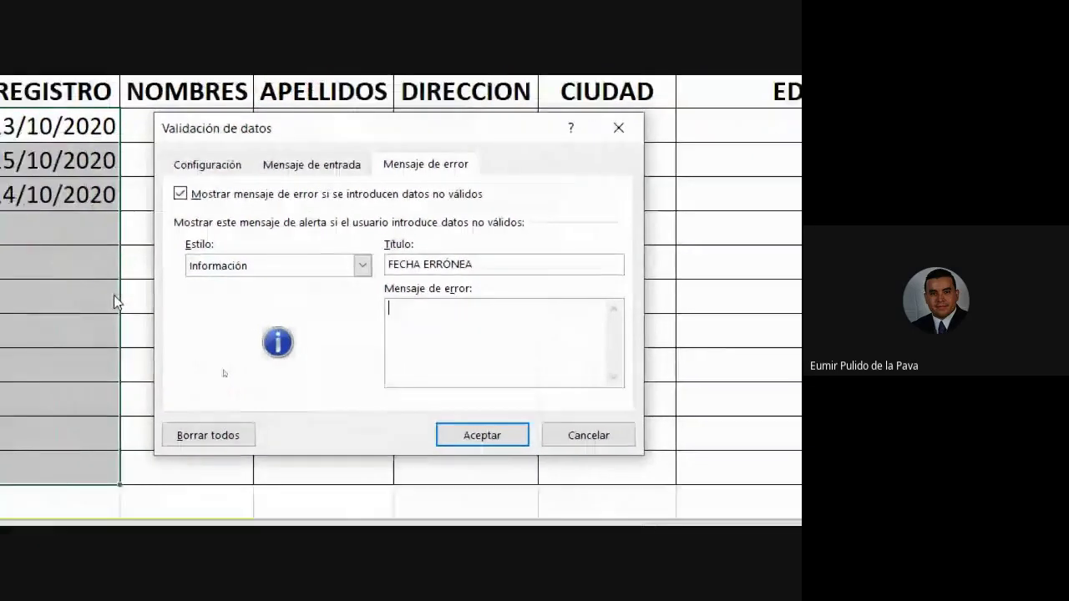
pyautogui.press('Tab')
pyautogui.write('Recuer')
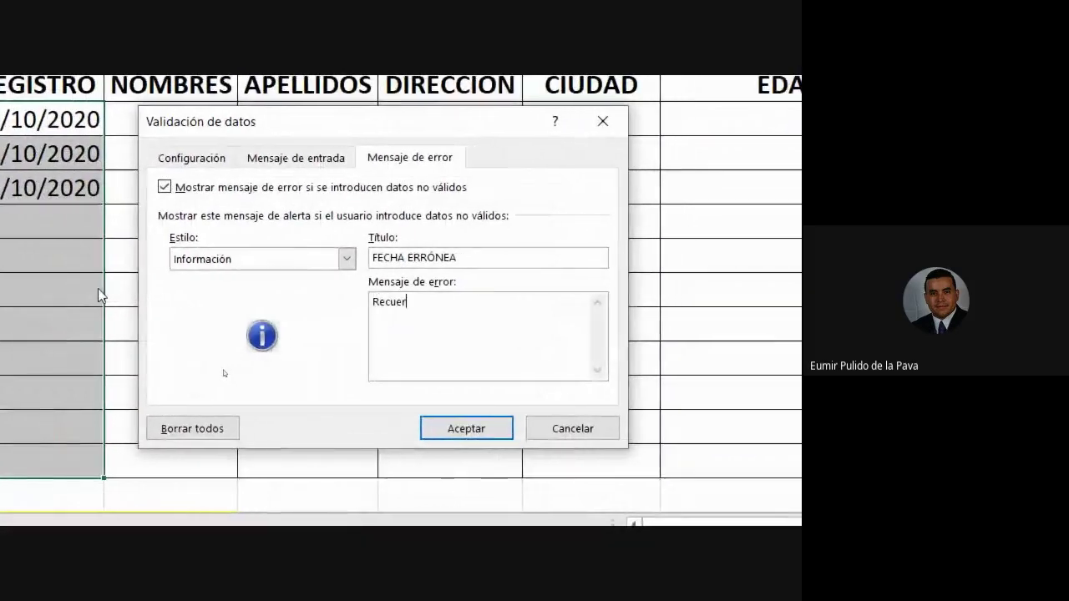
pyautogui.write('de ')
pyautogui.write('que deb')
pyautogui.write('e ')
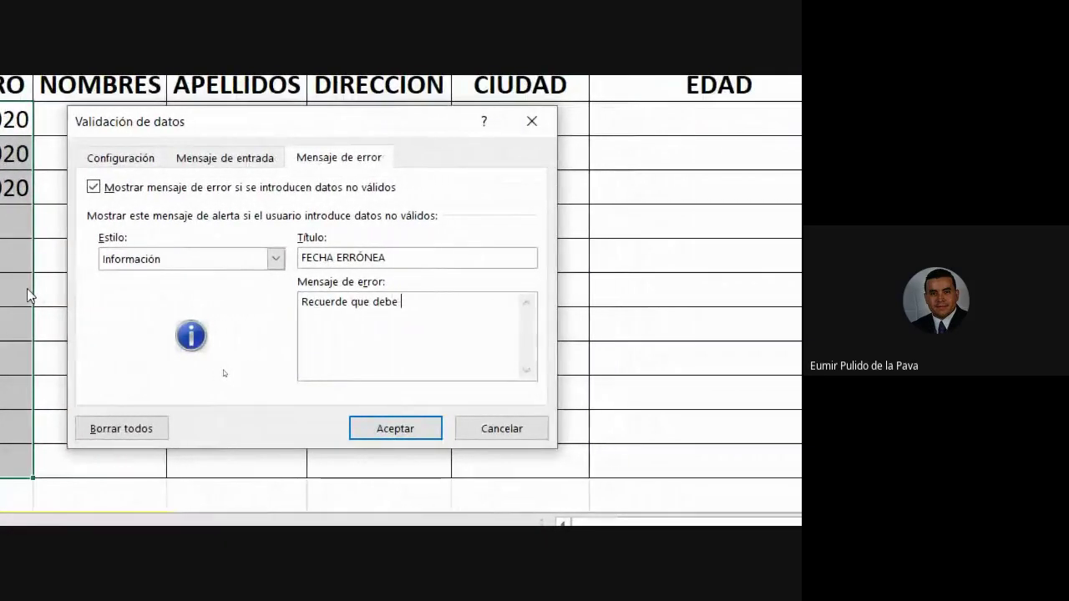
pyautogui.write('digitar solo ')
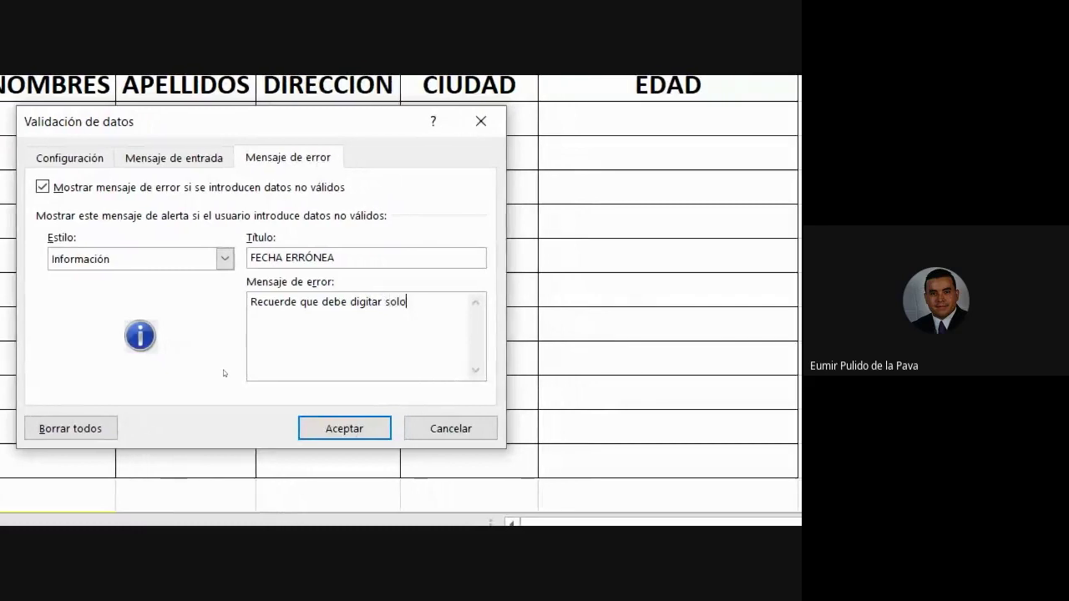
pyautogui.write('fechas en')
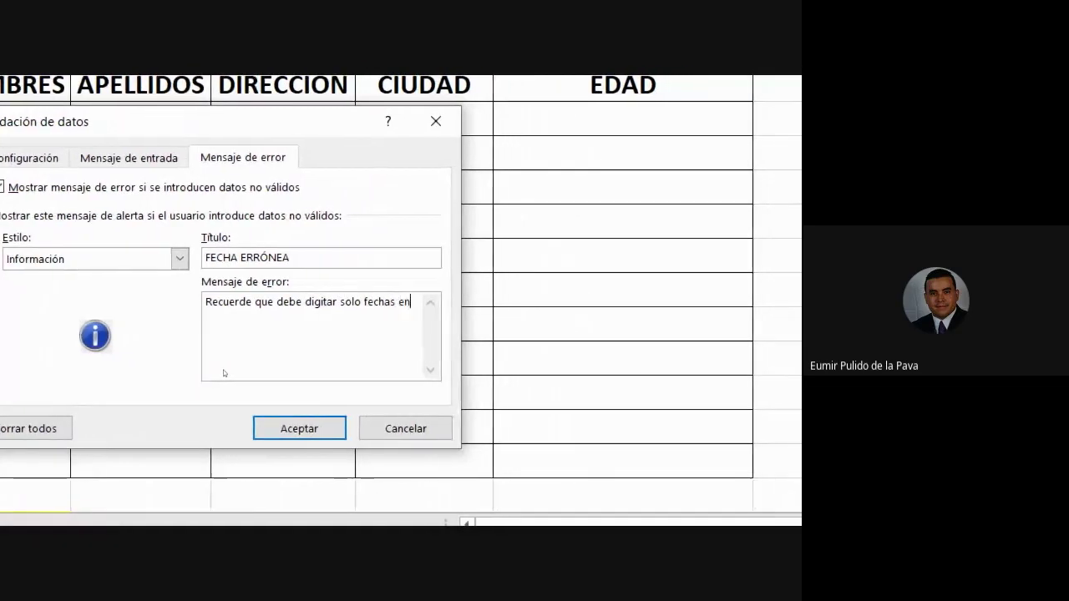
pyautogui.write('tr')
pyautogui.write('e el ')
pyautogui.write('1')
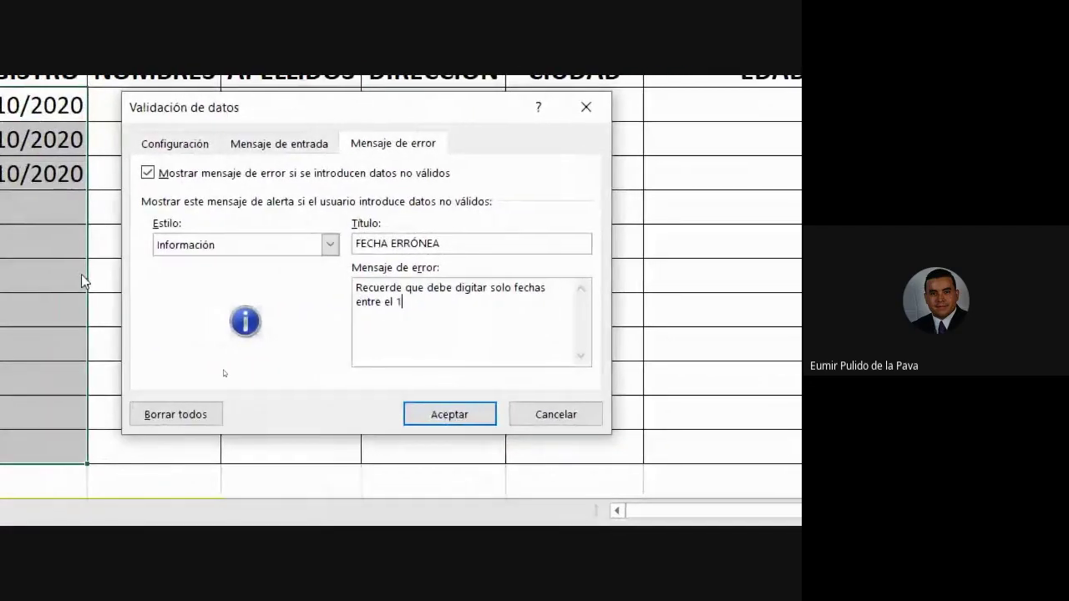
pyautogui.write('3')
pyautogui.write(' y el')
pyautogui.write(' 15')
pyautogui.write(' de o')
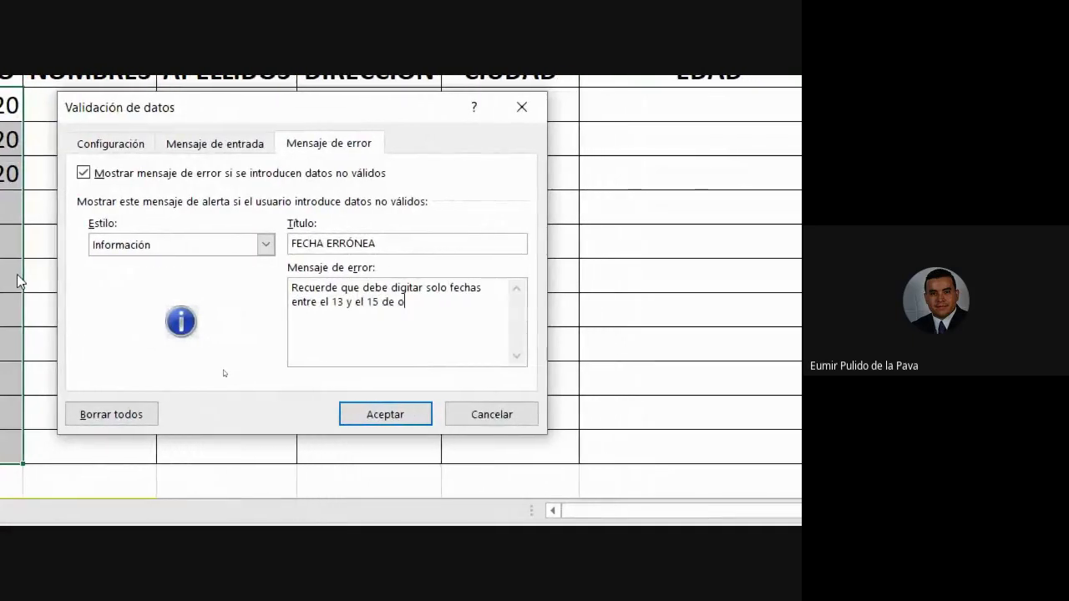
pyautogui.write('ctubr')
pyautogui.write('e de ')
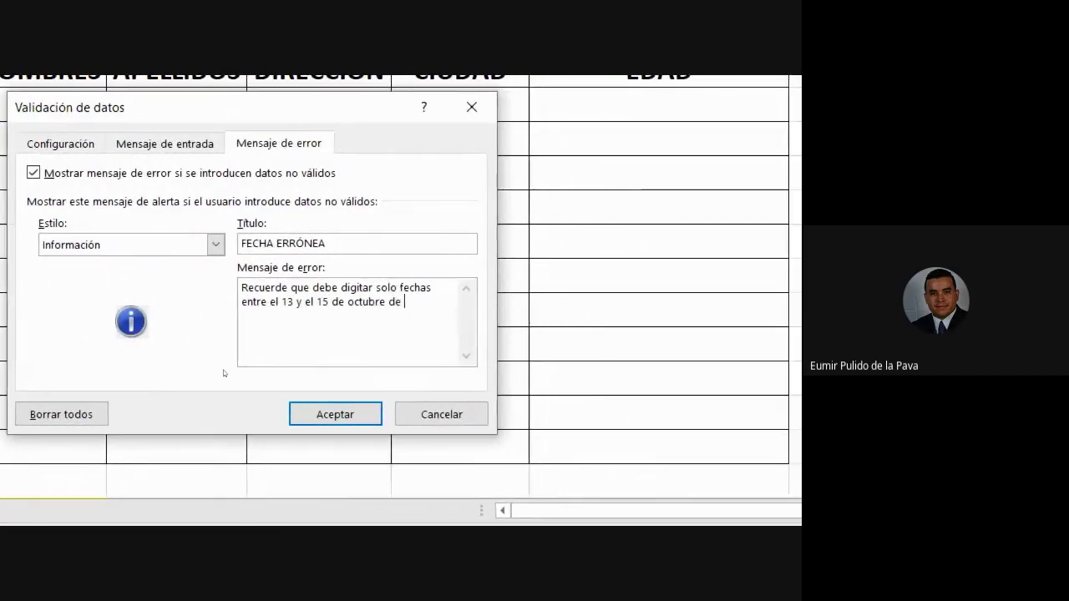
pyautogui.write('2020')
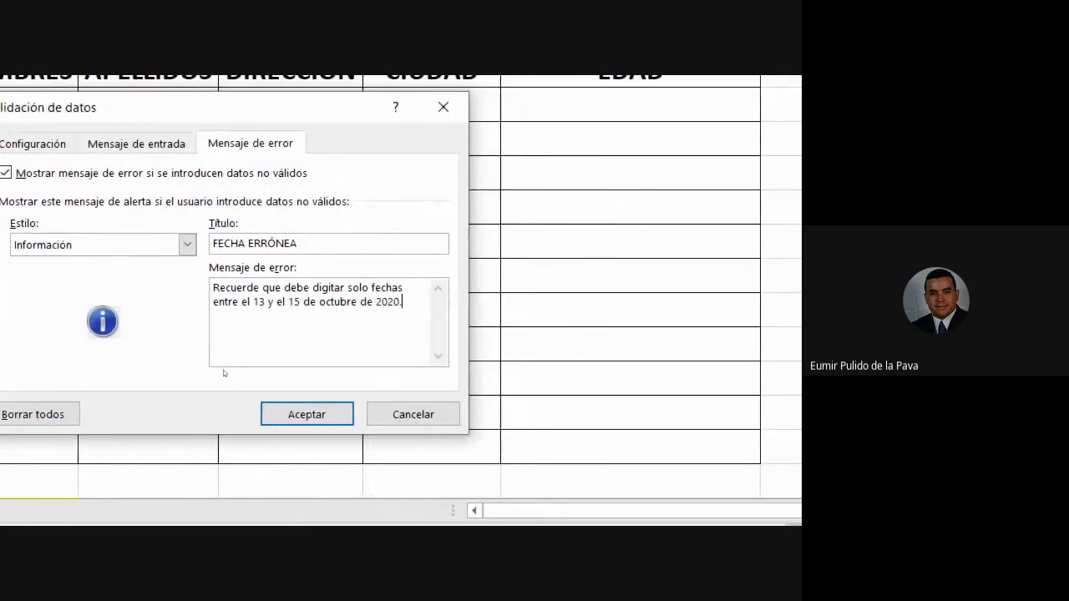
pyautogui.write('. El for')
pyautogui.write('mato')
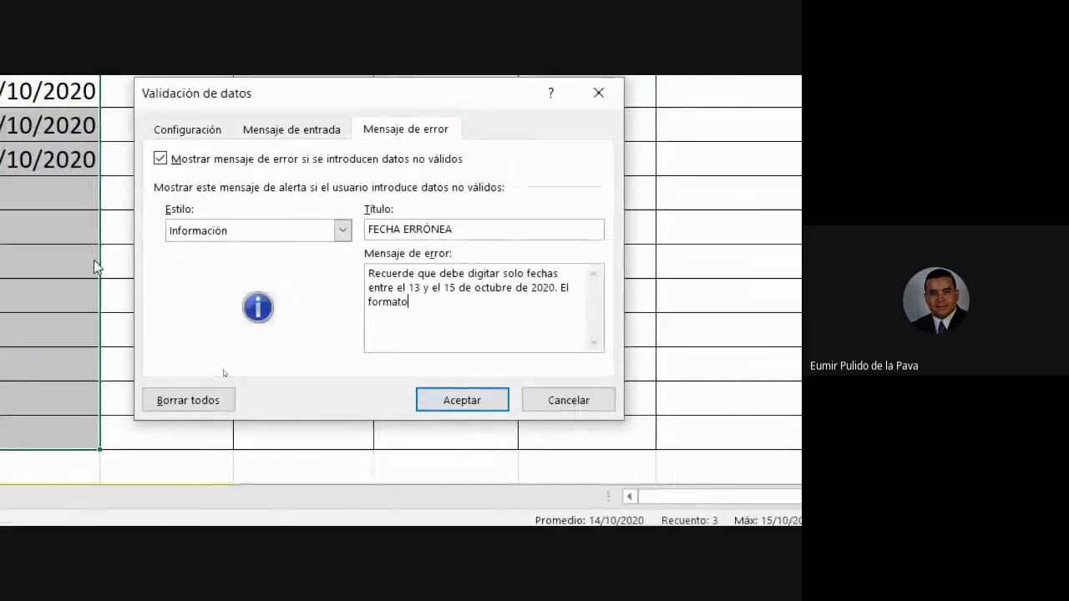
pyautogui.write(' es: dd')
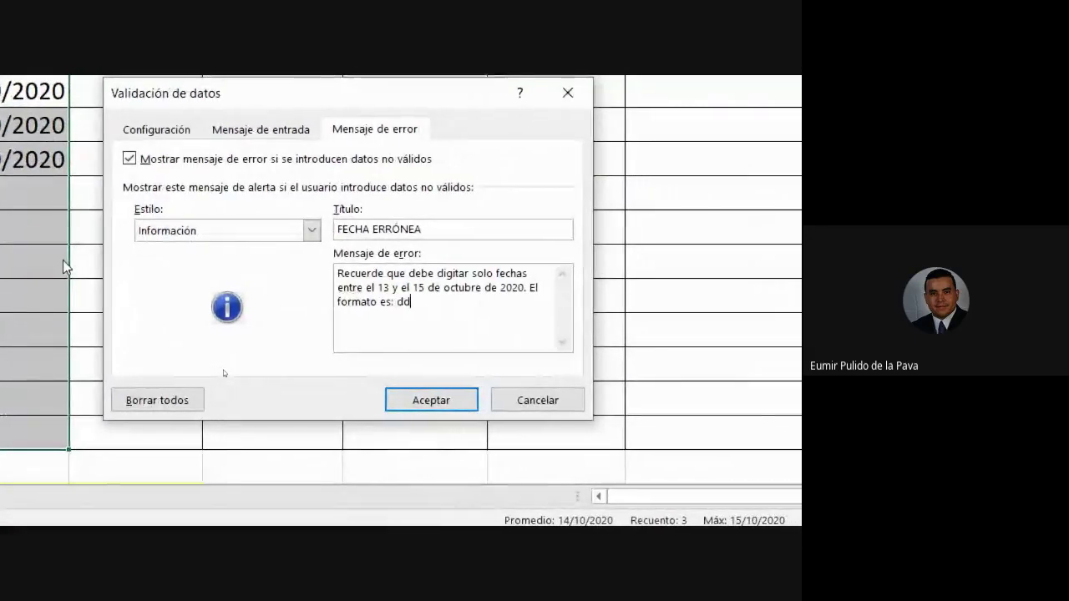
pyautogui.write('/')
pyautogui.write('mm/')
pyautogui.write('aa')
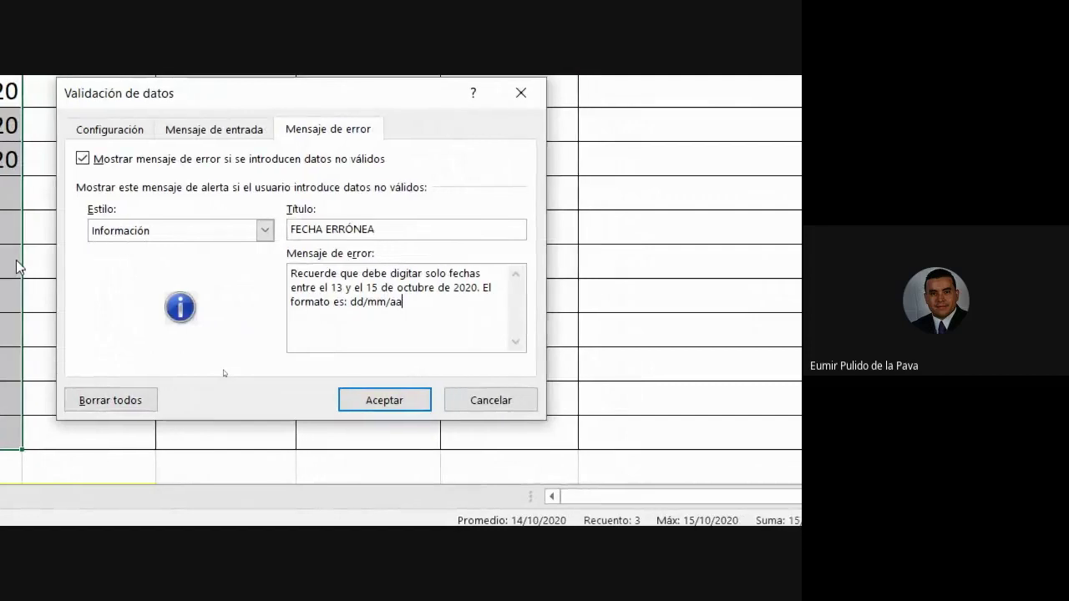
pyautogui.write(' o')
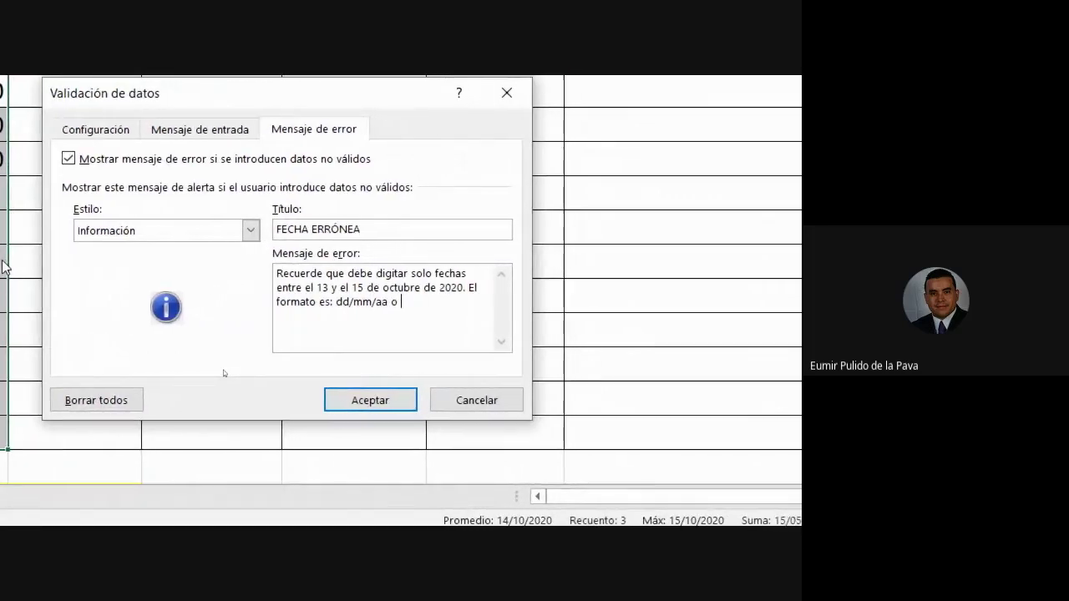
pyautogui.write(' dd')
pyautogui.write('-mm')
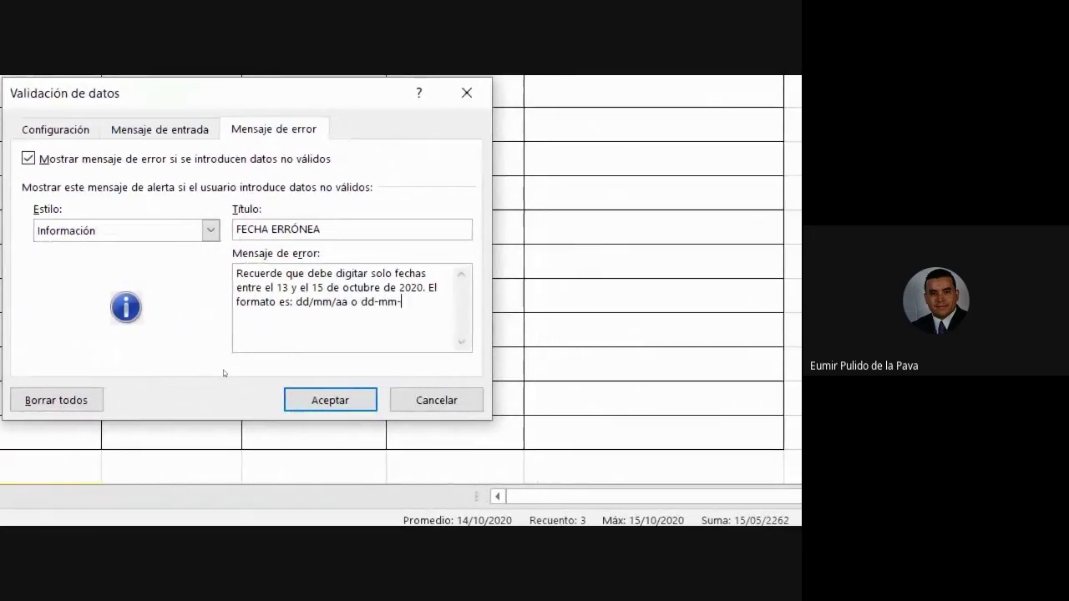
pyautogui.write('-aa')
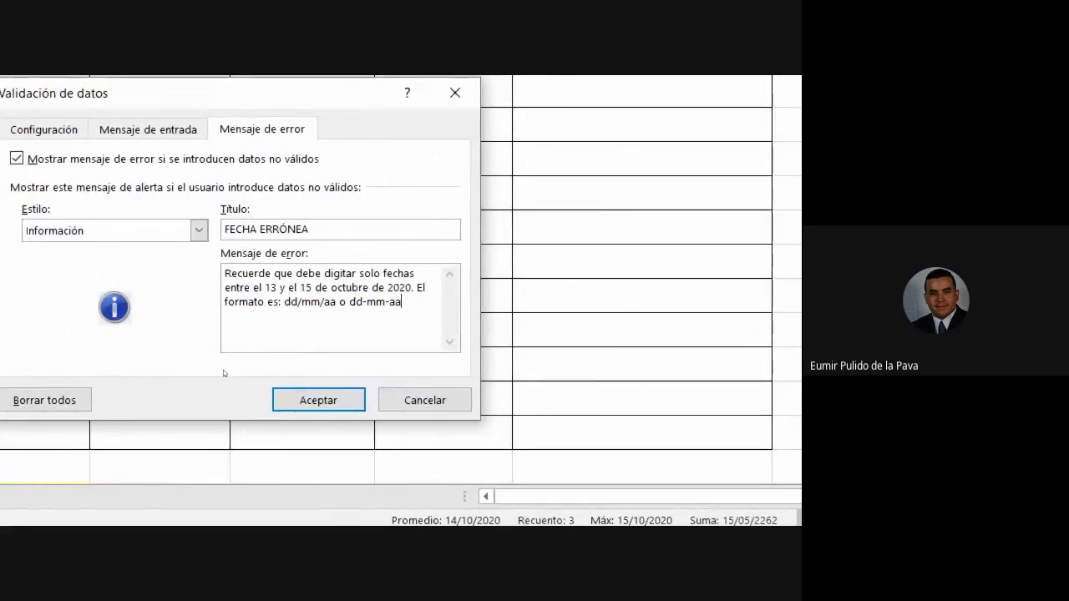
# - Confirm the validation settings and clear the three sample dates from B5:B7
pyautogui.click(299, 404)
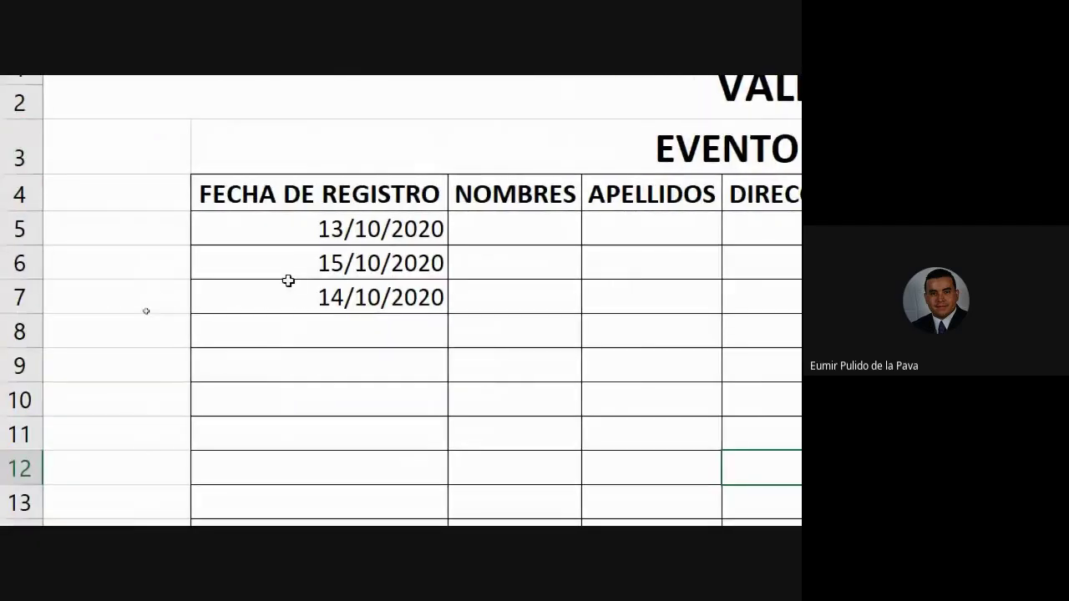
pyautogui.moveTo(317, 228); pyautogui.dragTo(319, 299)
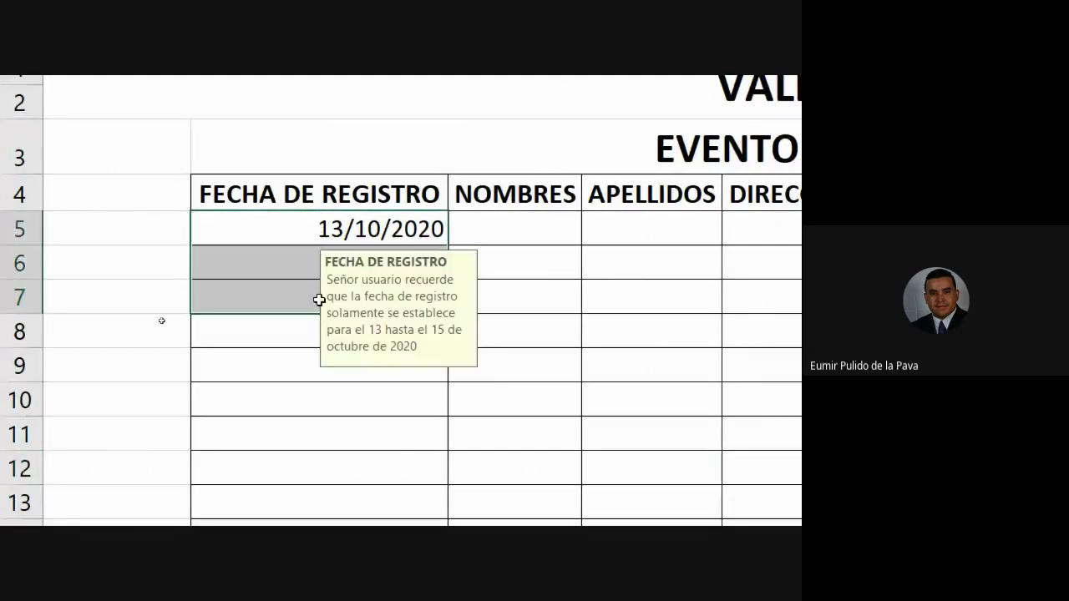
pyautogui.press('Delete')
pyautogui.click(508, 266)
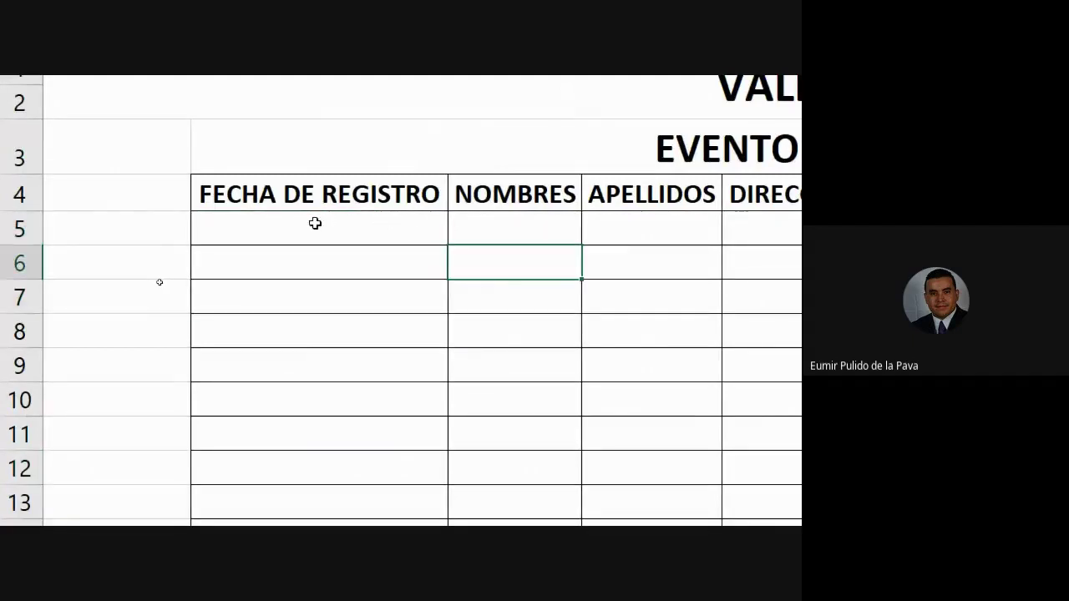
# - Check the FECHA DE REGISTRO input message on B5 and on B11–B15, ending on B5
pyautogui.click(282, 238)
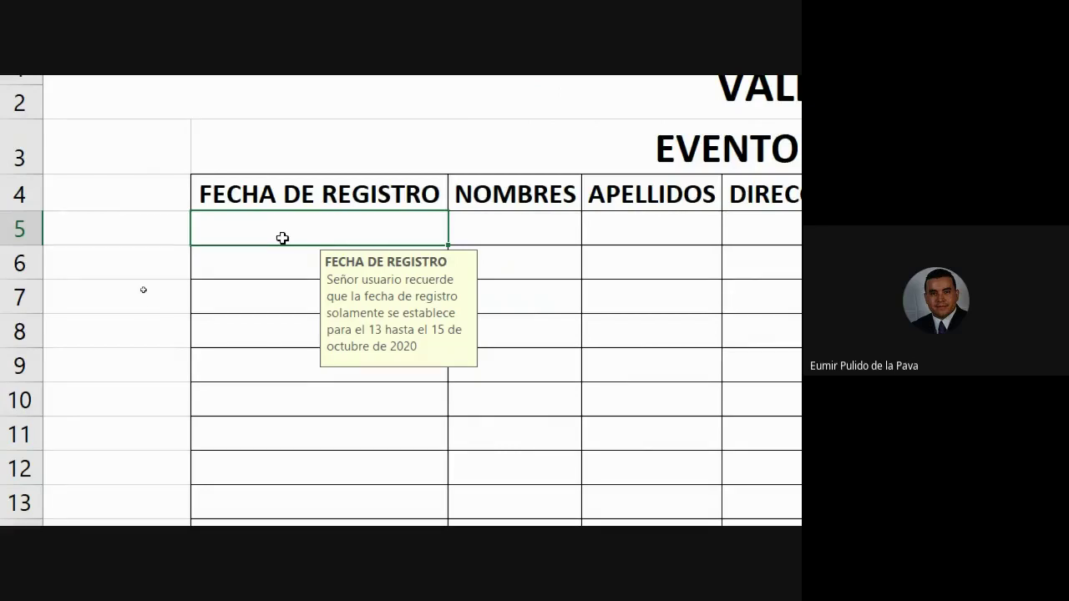
pyautogui.scroll(-1, 248, 501)
pyautogui.scroll(-1, 320, 509)
pyautogui.click(343, 405)
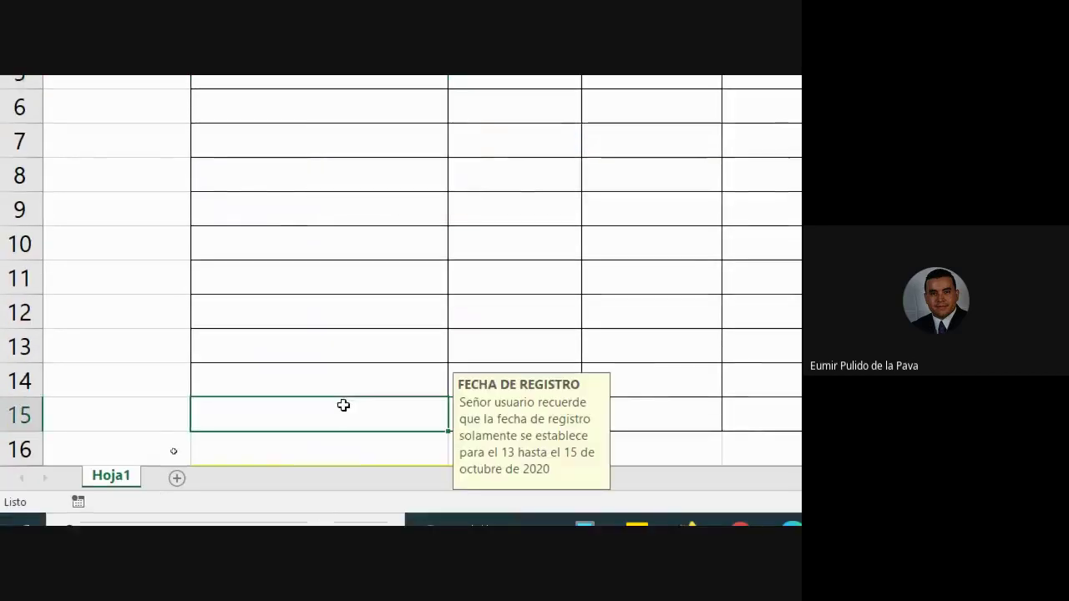
pyautogui.click(317, 377)
pyautogui.click(322, 334)
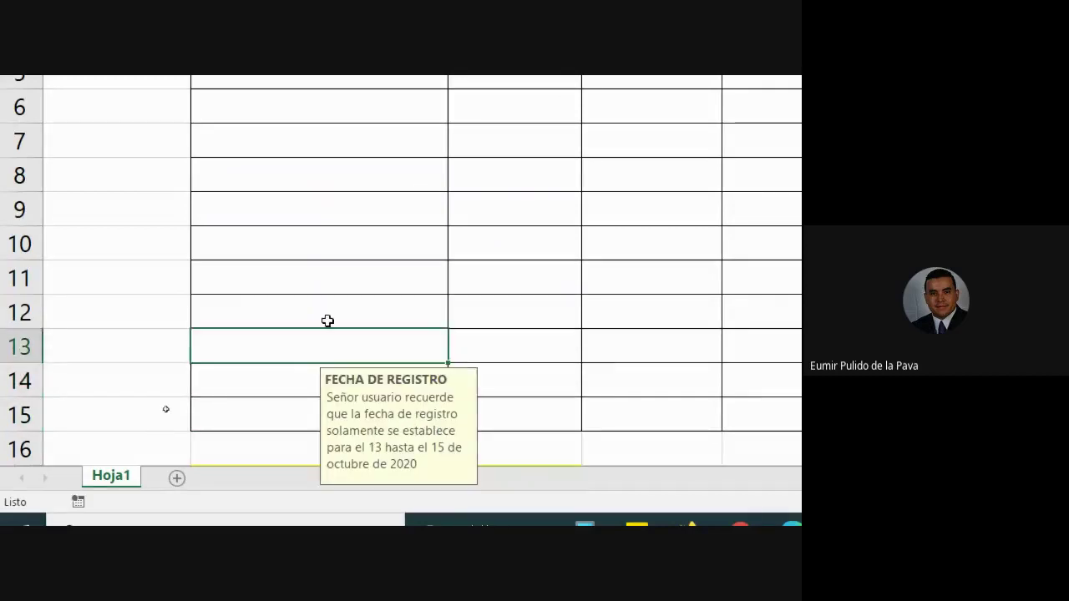
pyautogui.click(328, 319)
pyautogui.click(323, 278)
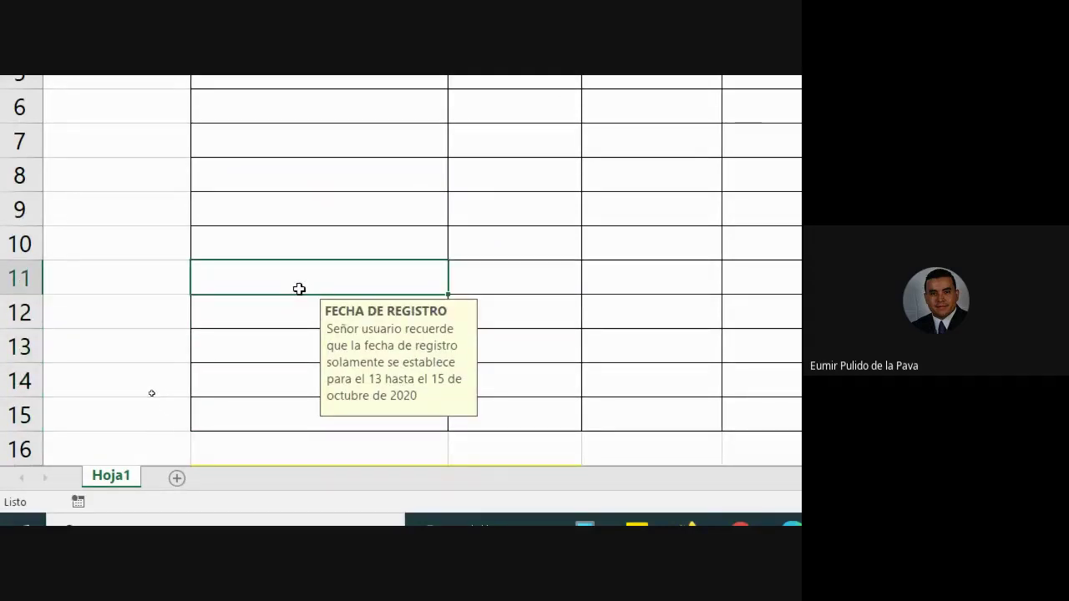
pyautogui.scroll(2, 359, 90)
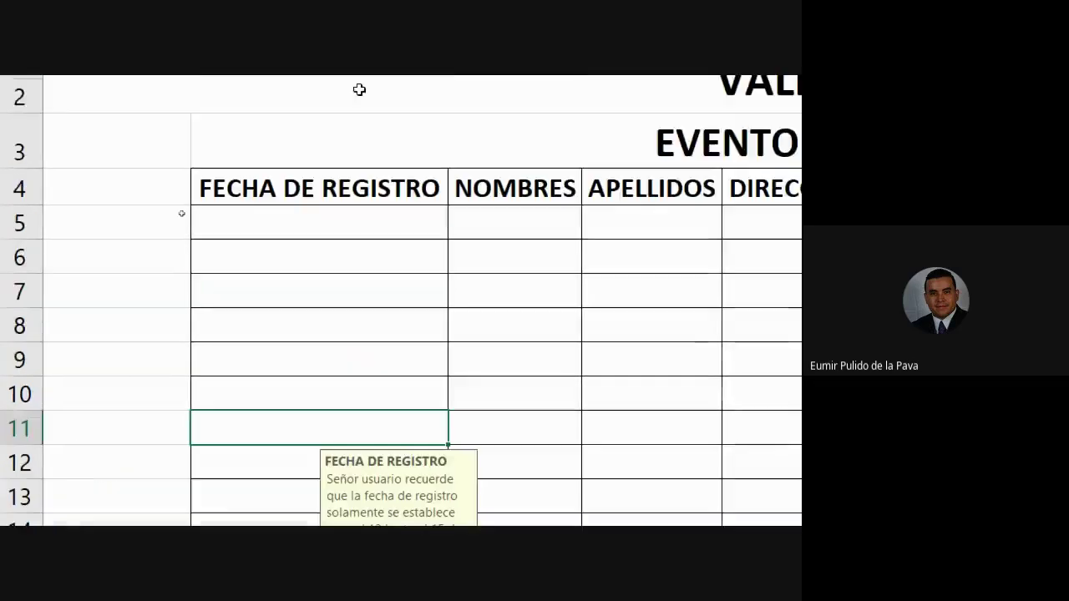
pyautogui.scroll(1, 359, 89)
pyautogui.click(319, 249)
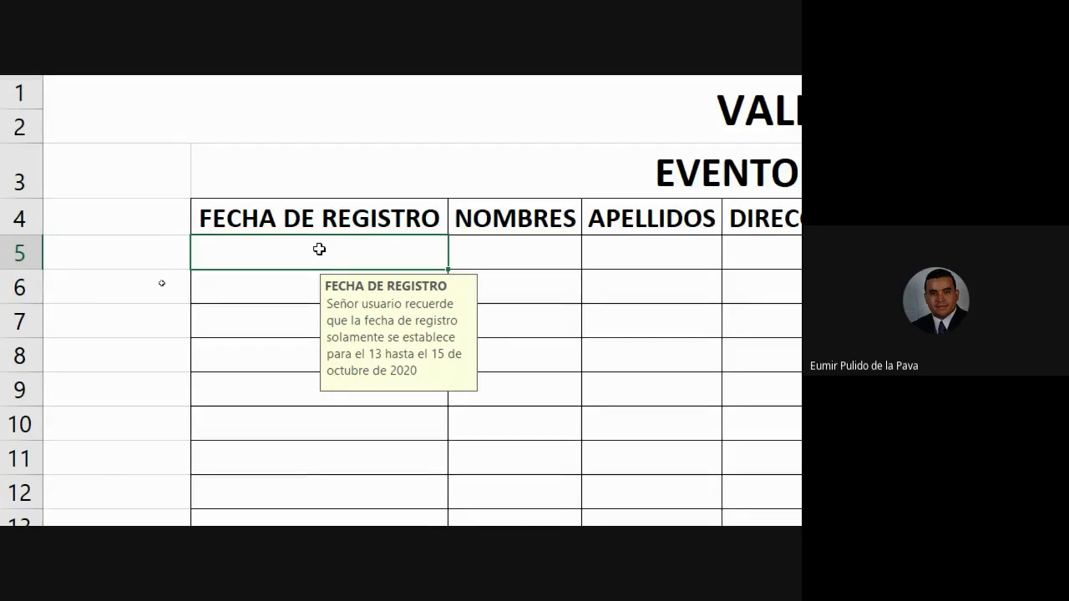
# - Enter 13-10-20 in B5 as the first registration date
pyautogui.write('13--1')
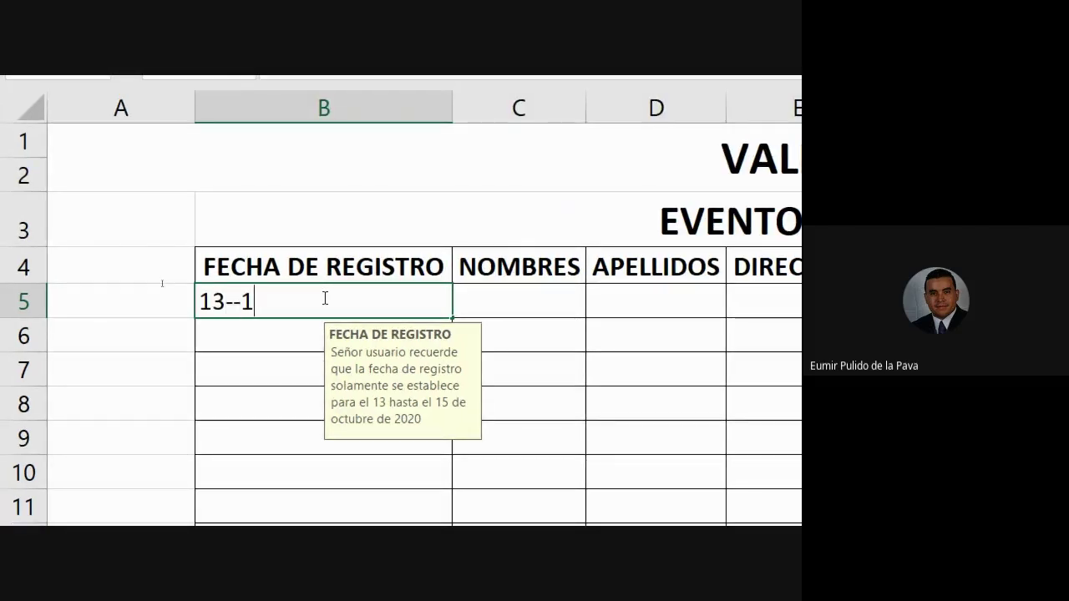
pyautogui.press('BackSpace')
pyautogui.press('BackSpace')
pyautogui.write('10-20')
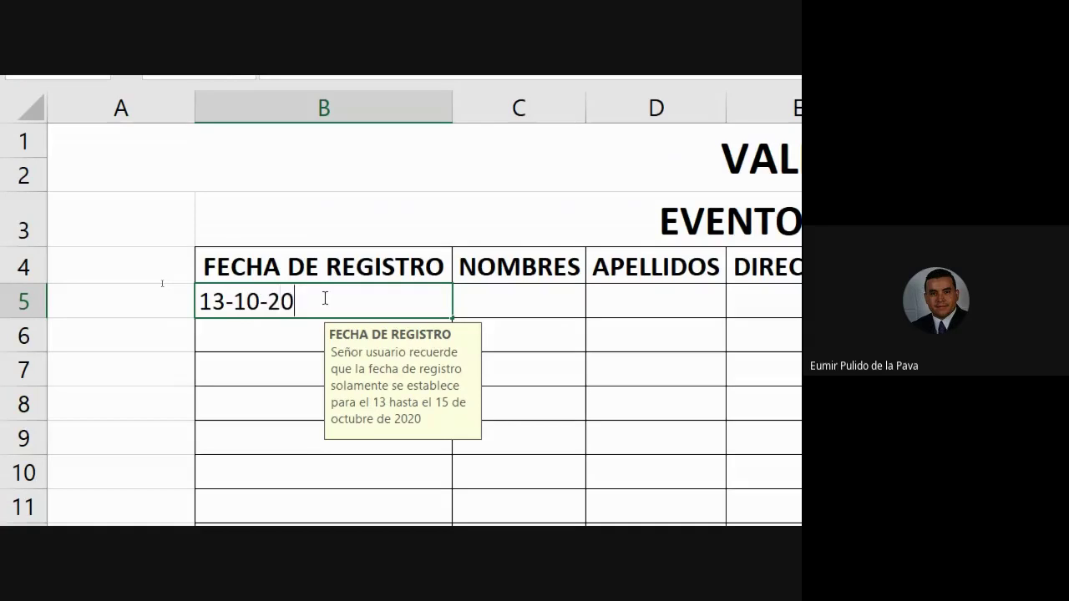
pyautogui.press('Return')
# - Test out-of-range 17-10-20 in B6 past the Información alert, delete it, and select B6:B14
pyautogui.write('1')
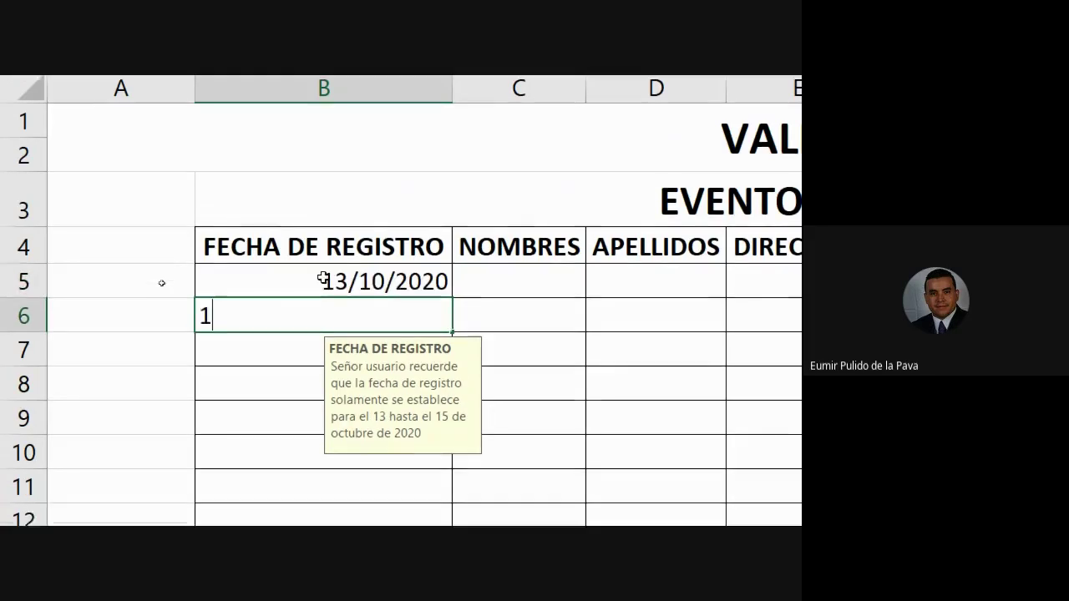
pyautogui.write('7-10-20')
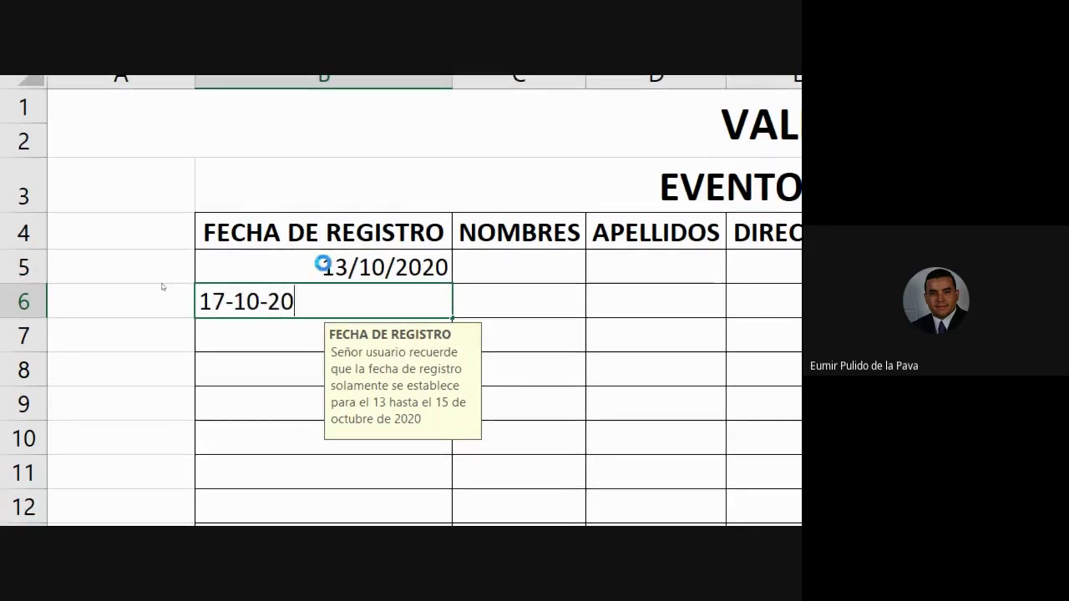
pyautogui.press('Return')
pyautogui.moveTo(393, 309); pyautogui.dragTo(183, 319)
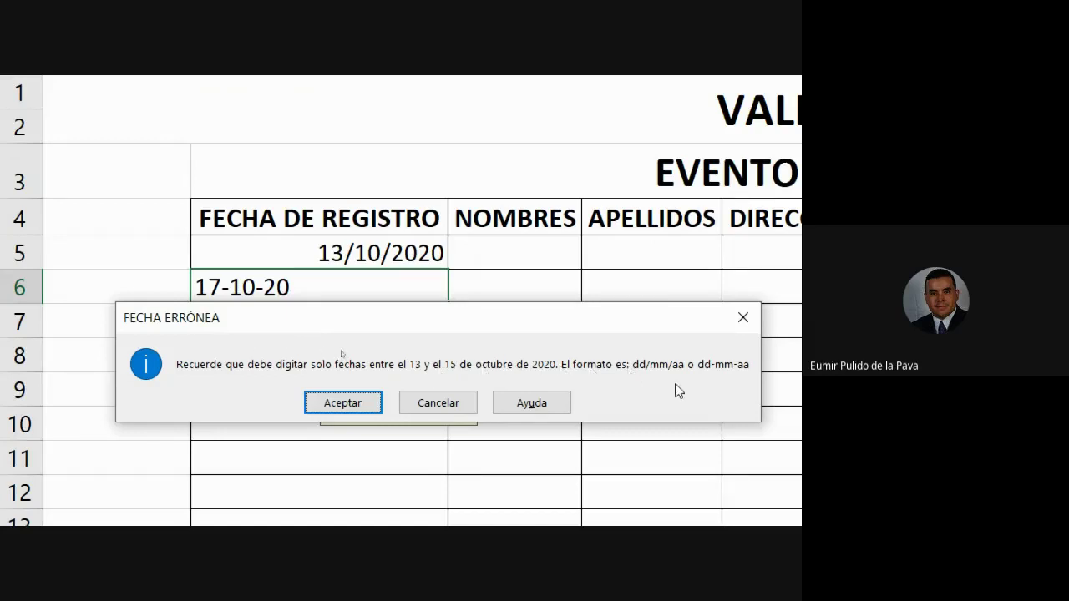
pyautogui.click(350, 423)
pyautogui.click(368, 303)
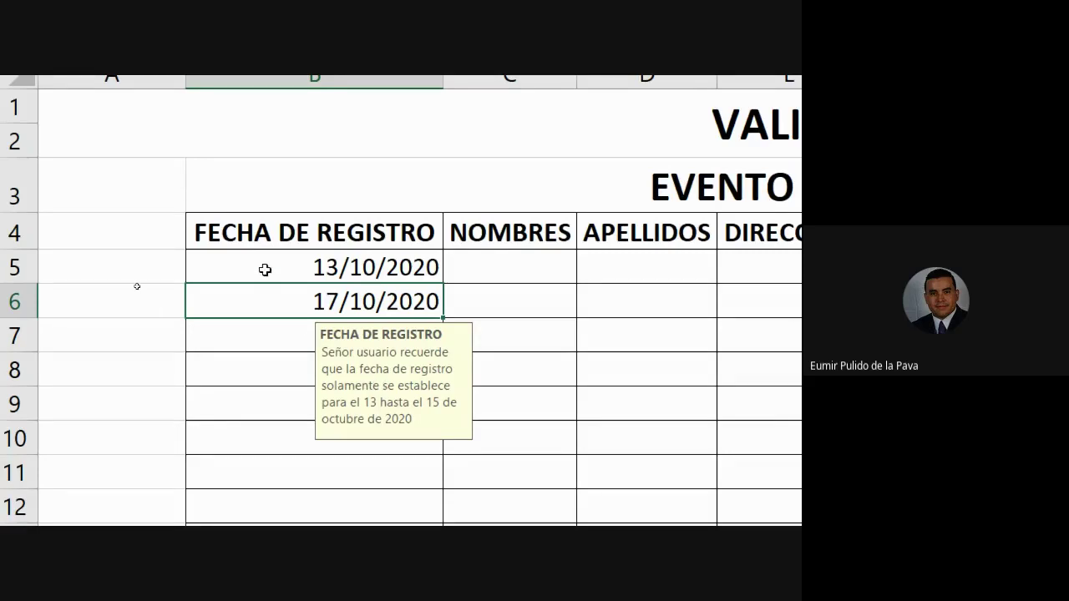
pyautogui.press('Delete')
pyautogui.moveTo(265, 296); pyautogui.dragTo(255, 518)
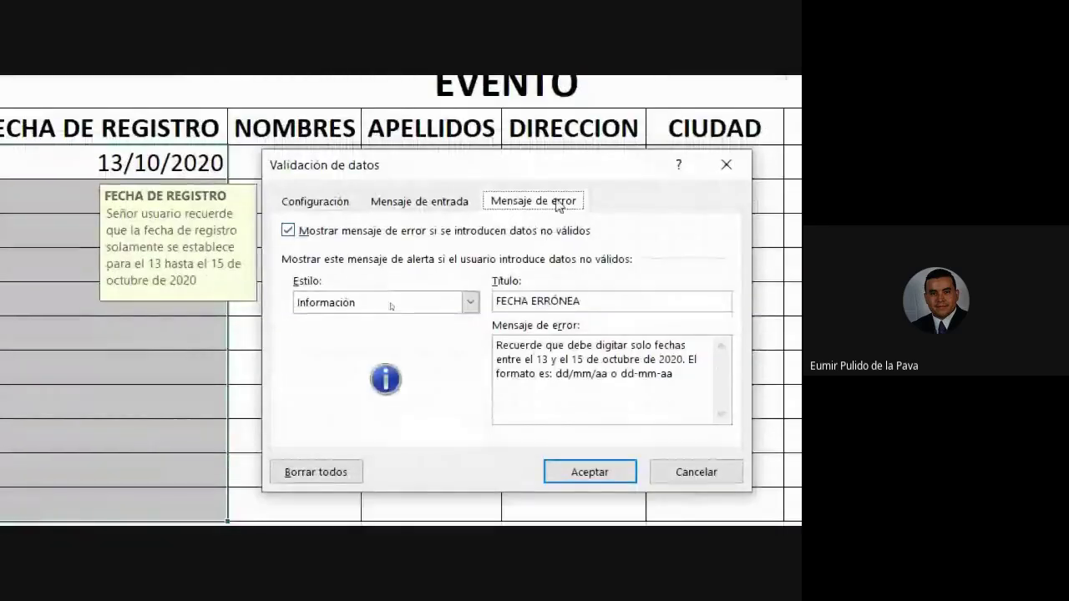
# - Switch the date error alert style to Advertencia, admit the waiting Meet participant, and apply it
pyautogui.click(412, 305)
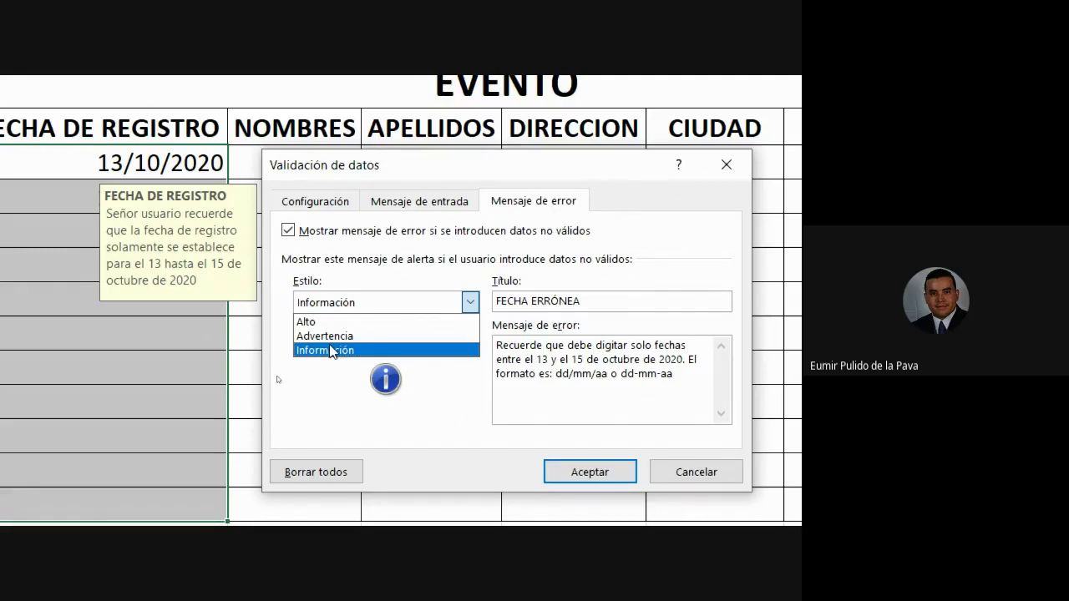
pyautogui.press('Up')
pyautogui.press('Return')
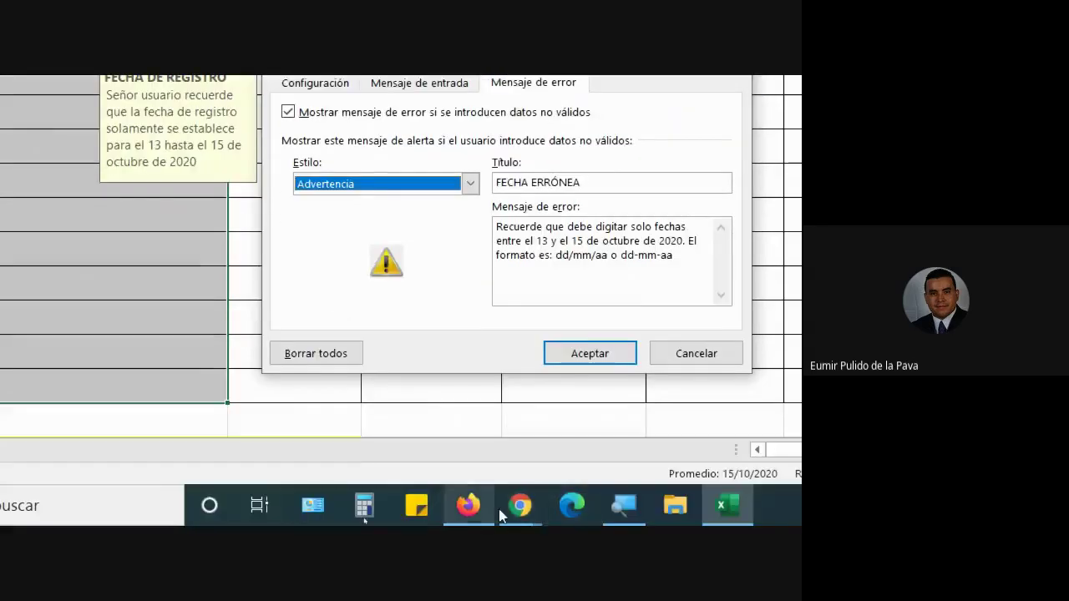
pyautogui.moveTo(519, 505)
pyautogui.click(422, 416)
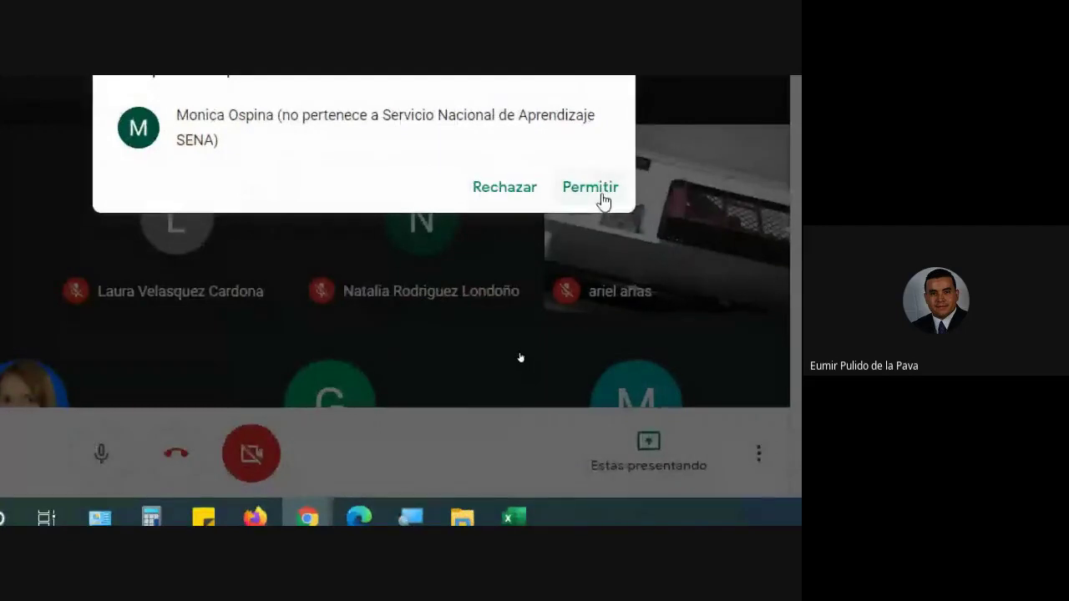
pyautogui.click(600, 191)
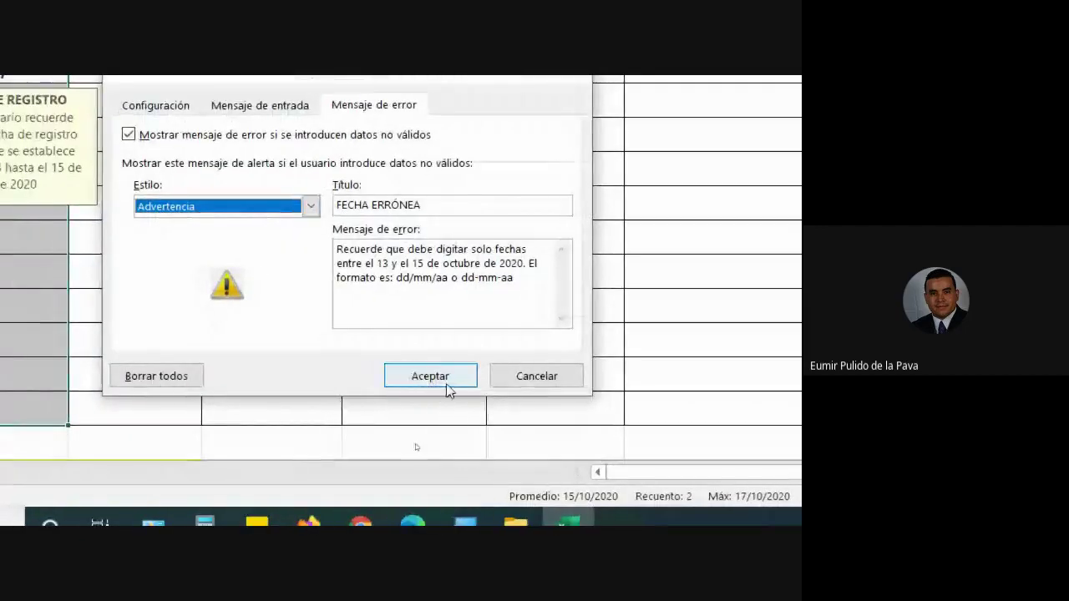
pyautogui.click(433, 378)
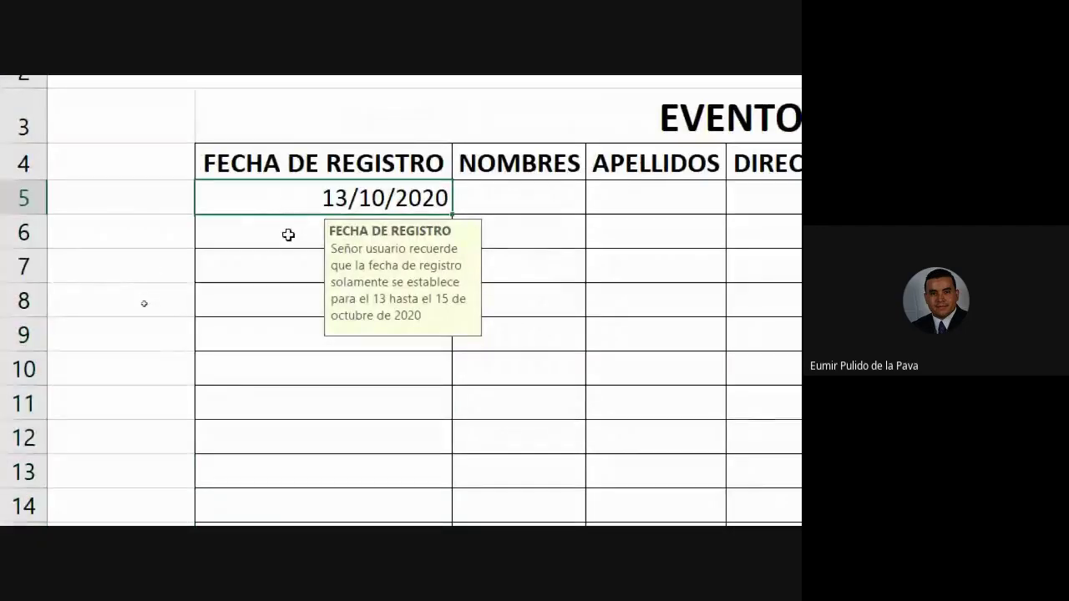
# - Enter 17/10/2020, 15/10/20 and 16/10/20 in B6:B8, keeping 16/10/2020 despite the FECHA ERRÓNEA warning
pyautogui.click(286, 232)
pyautogui.write('17/10/2020')
pyautogui.press('Return')
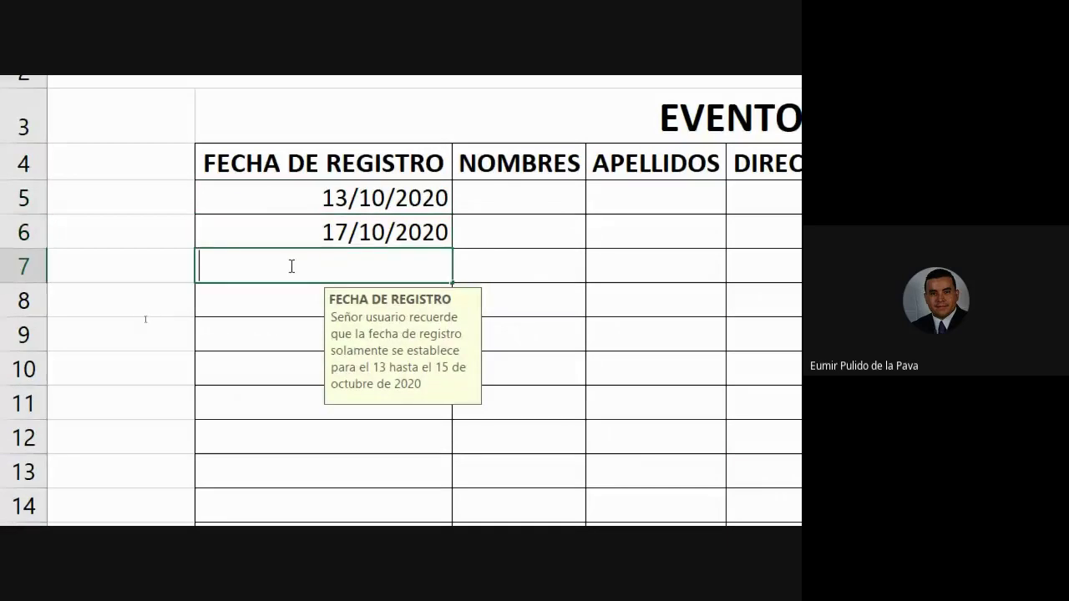
pyautogui.write('15/10/20')
pyautogui.press('Return')
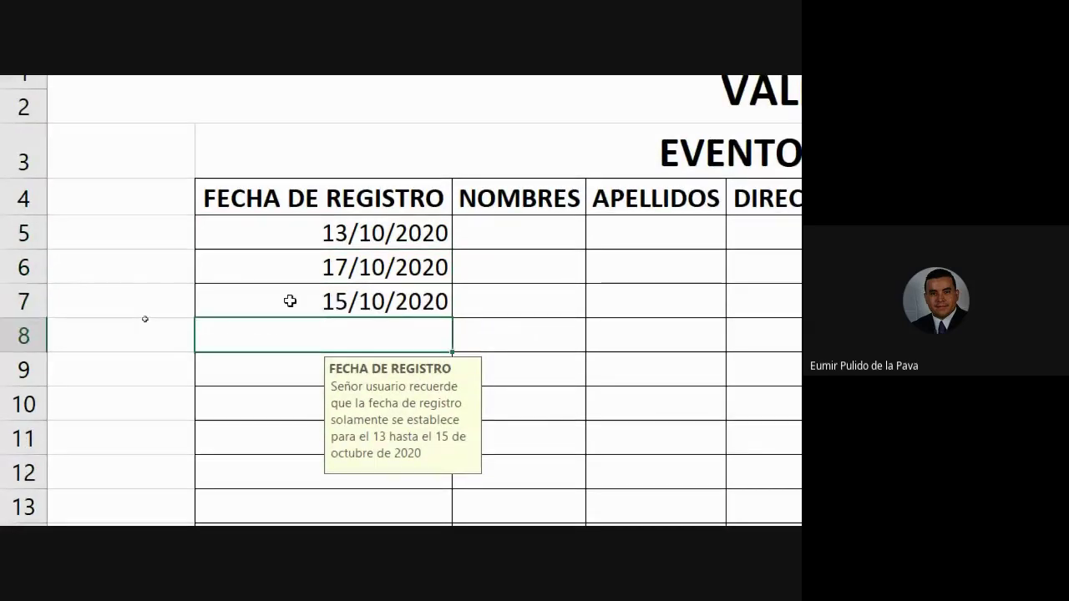
pyautogui.write('16/10/20')
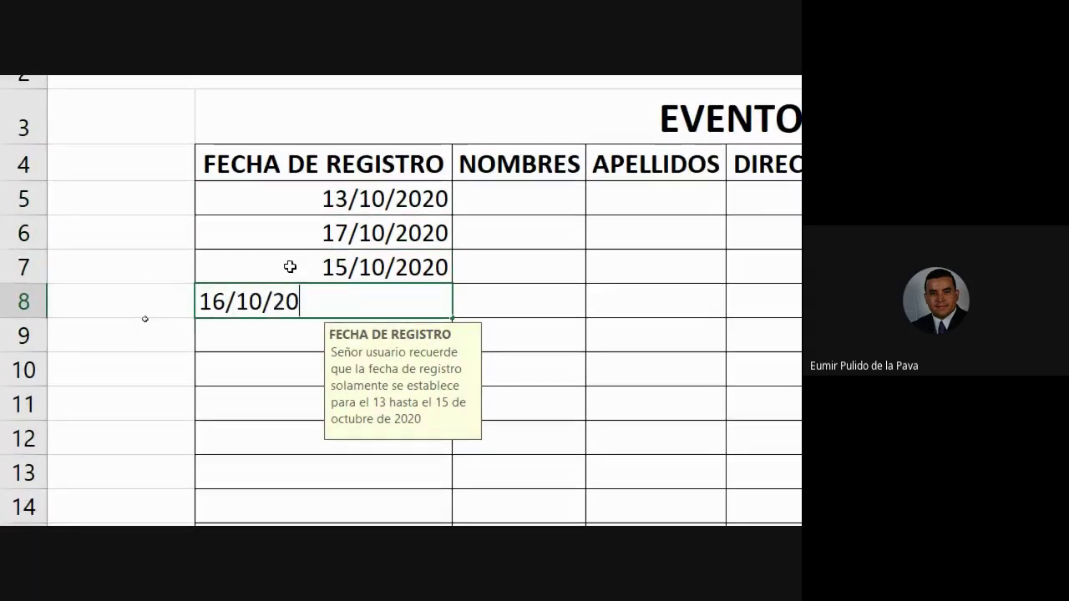
pyautogui.press('Return')
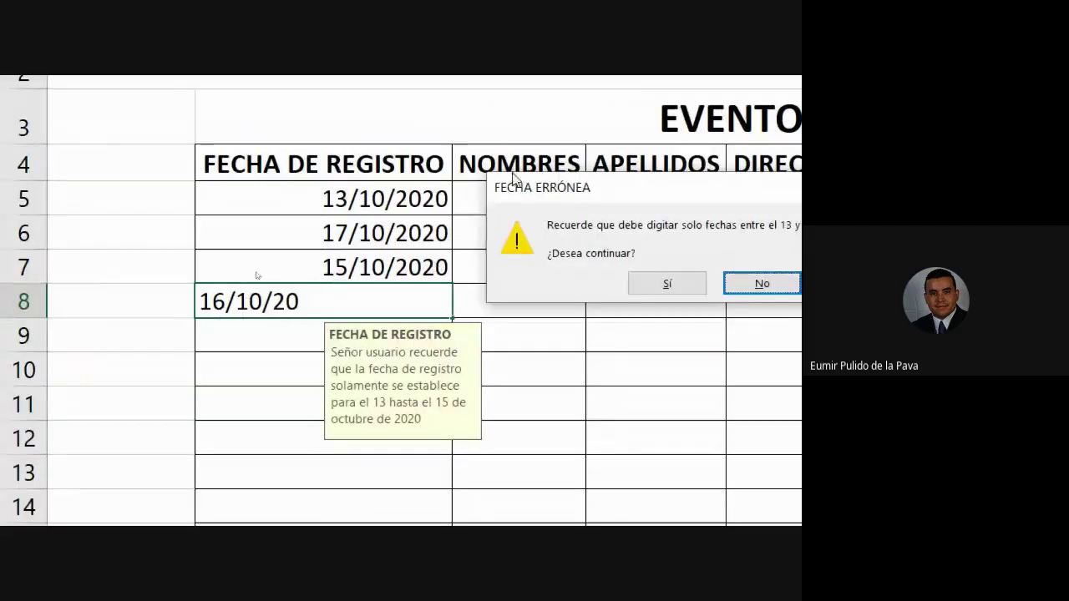
pyautogui.moveTo(418, 239); pyautogui.dragTo(137, 294)
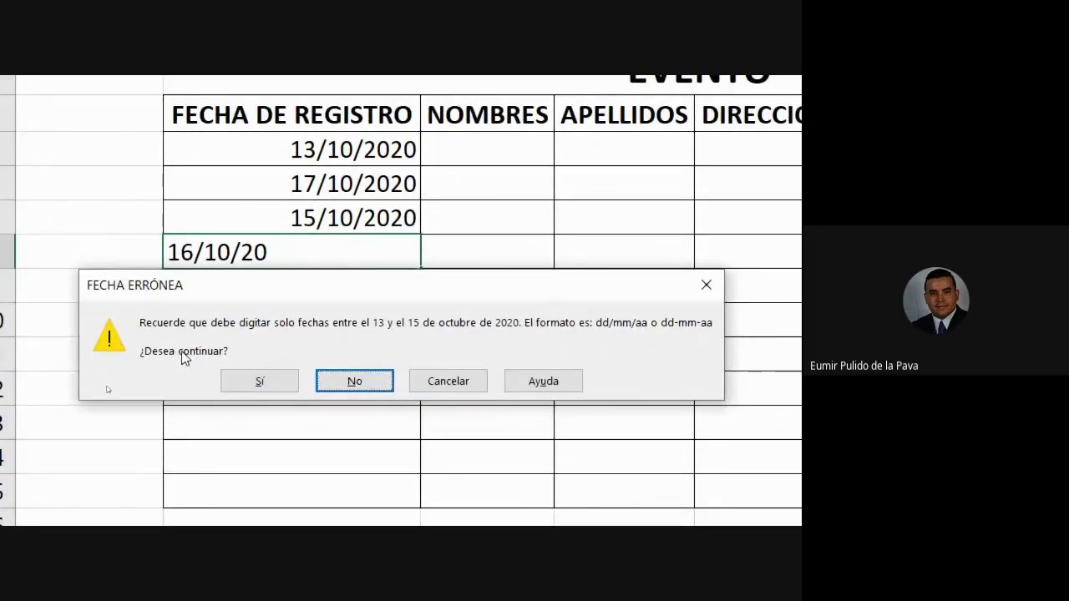
pyautogui.click(266, 384)
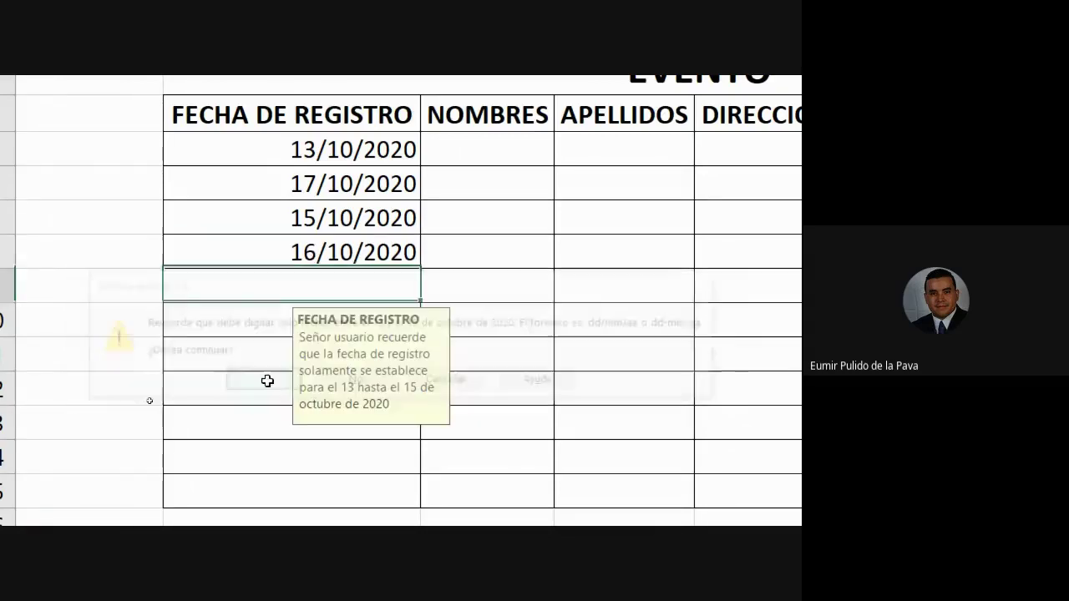
# - Delete the 16/10/2020 entry, then try 17/10/20 in B9 and cancel it at the warning
pyautogui.click(323, 256)
pyautogui.press('Delete')
pyautogui.click(310, 219)
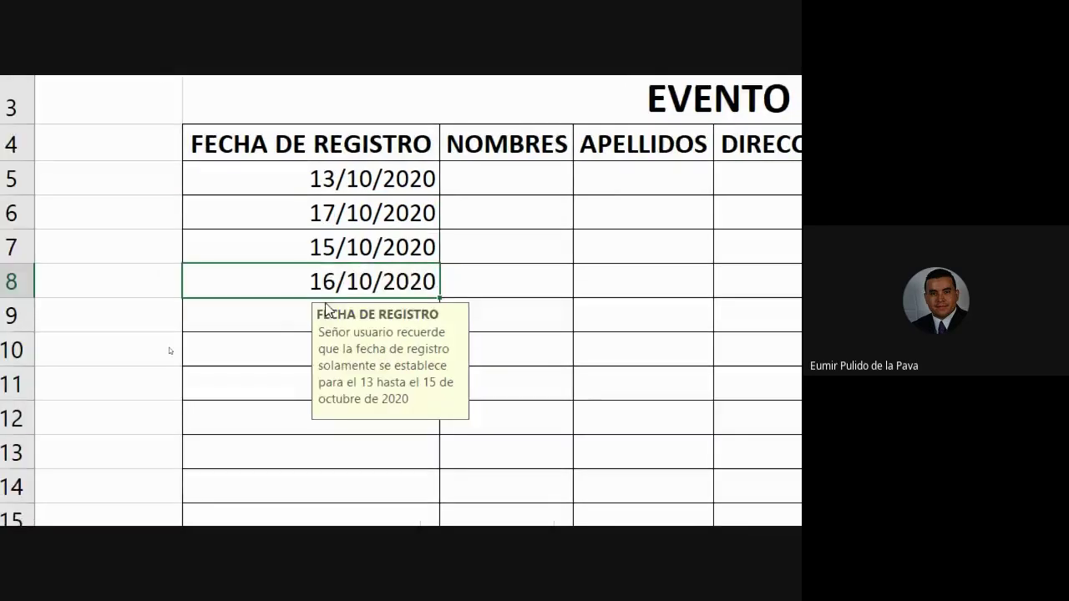
pyautogui.click(326, 308)
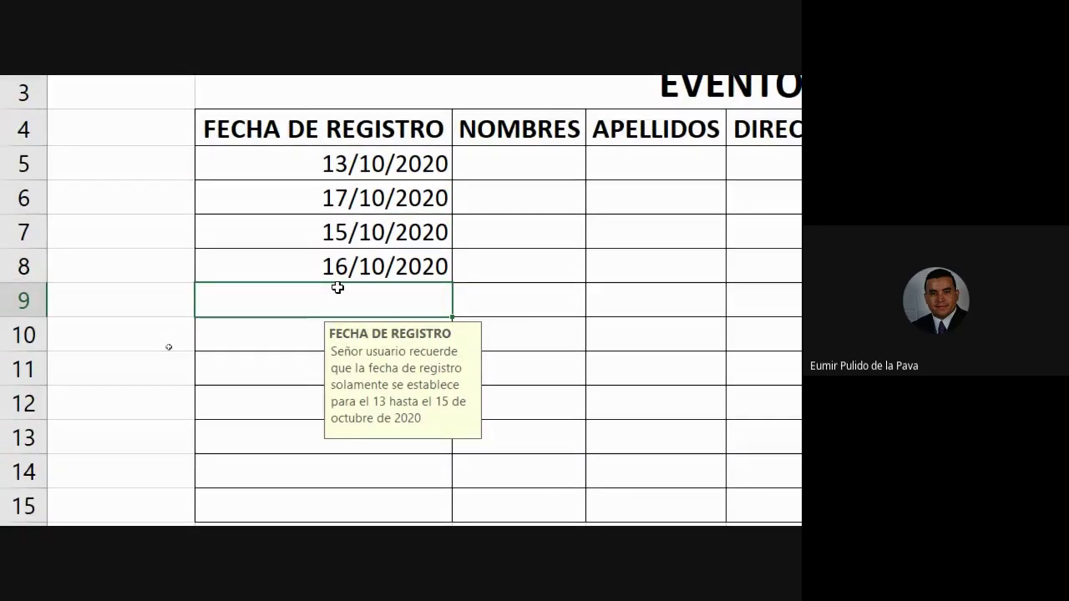
pyautogui.write('17/10')
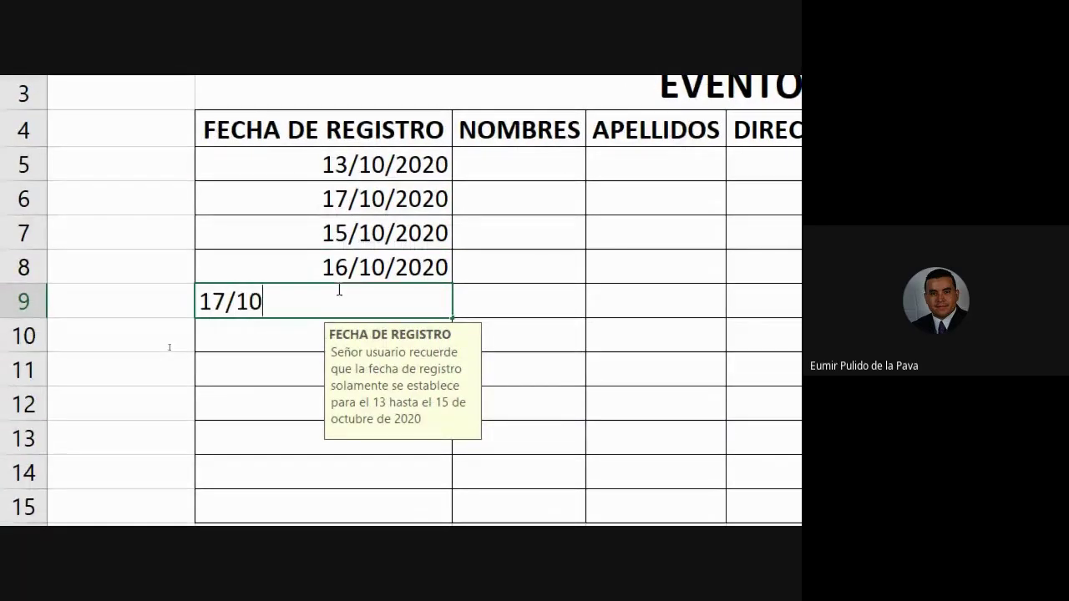
pyautogui.write('/20')
pyautogui.press('Return')
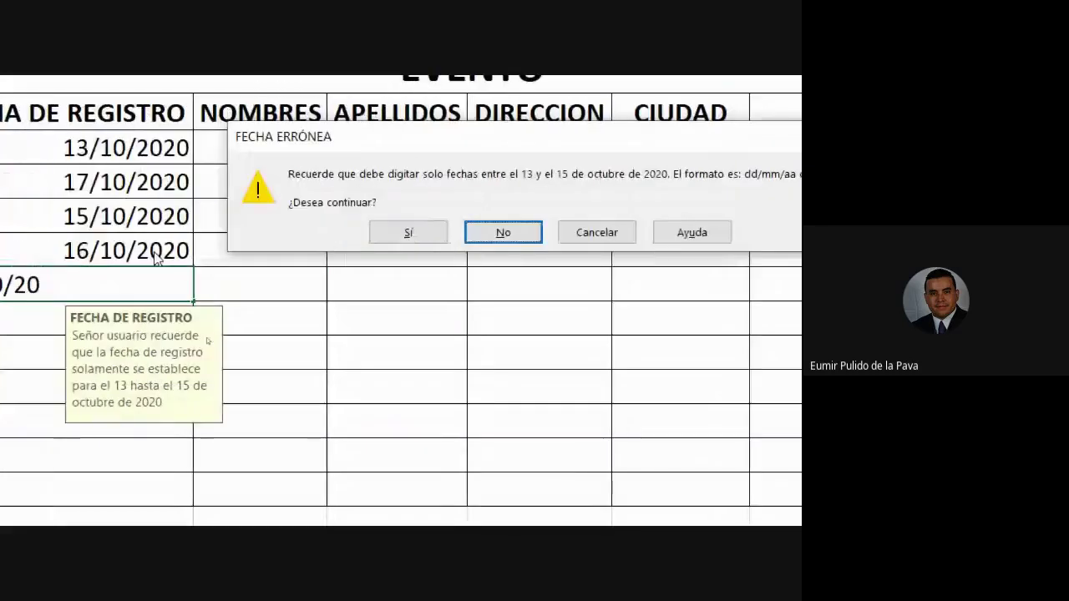
pyautogui.click(504, 232)
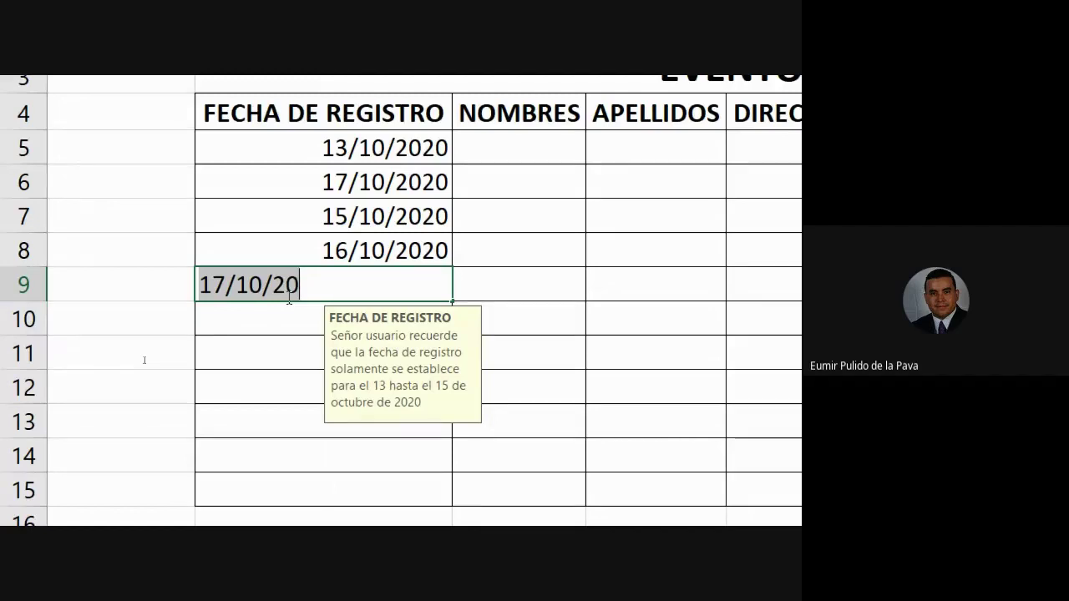
pyautogui.press('Return')
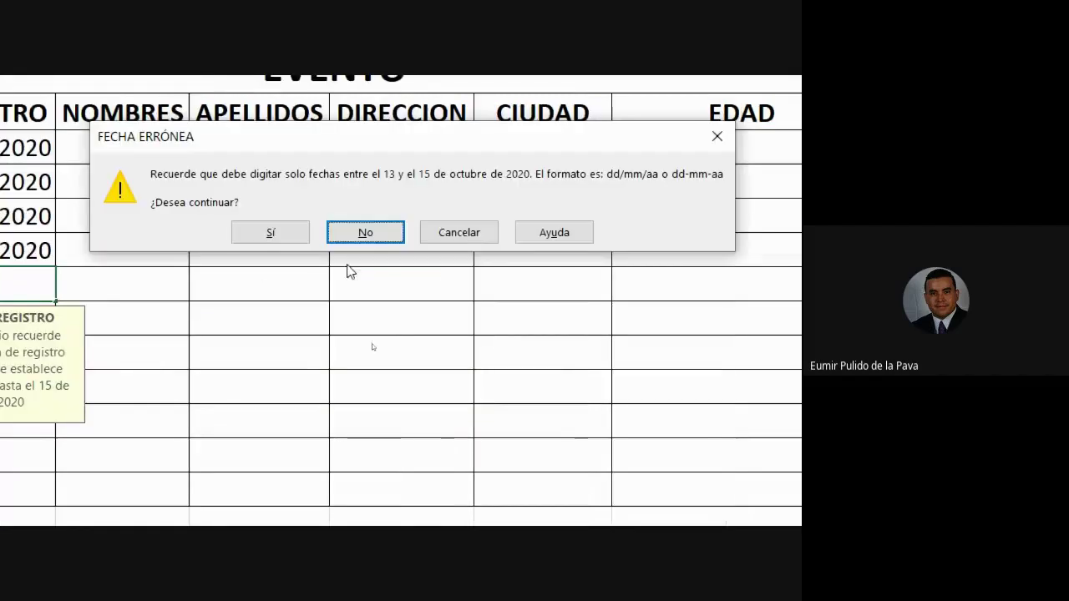
pyautogui.click(458, 232)
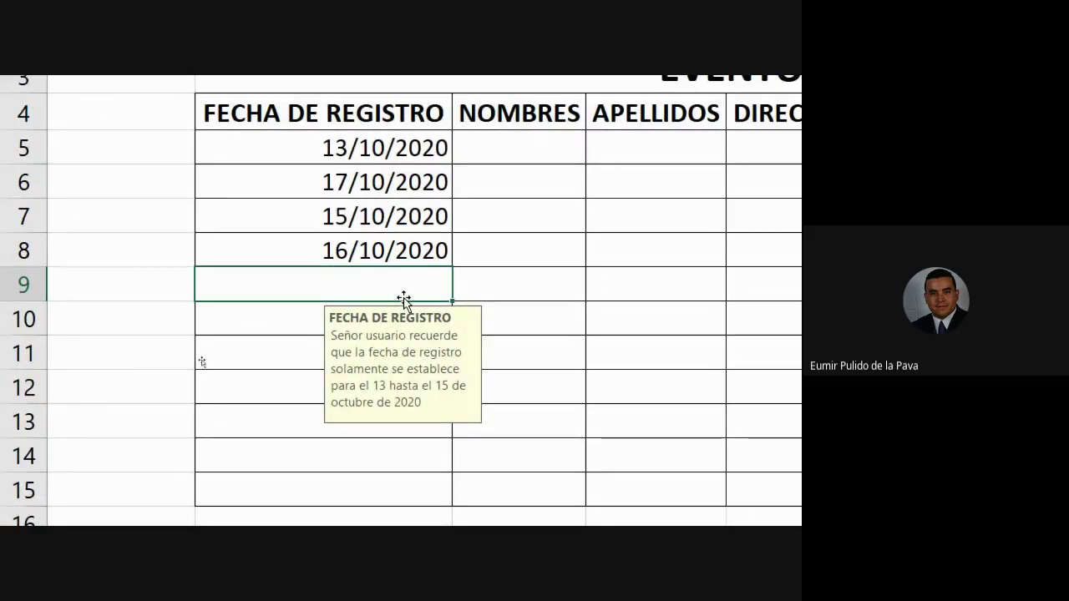
# - Select the date cells B5:B11 and change their error alert style to Alto (Stop)
pyautogui.moveTo(288, 148); pyautogui.dragTo(304, 376)
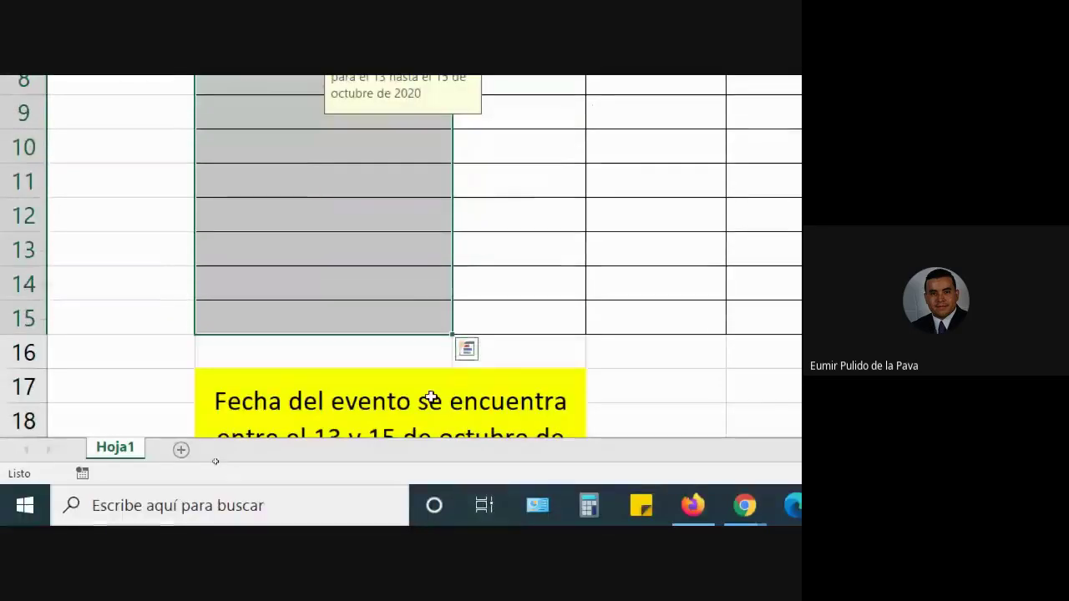
pyautogui.scroll(-2, 430, 398)
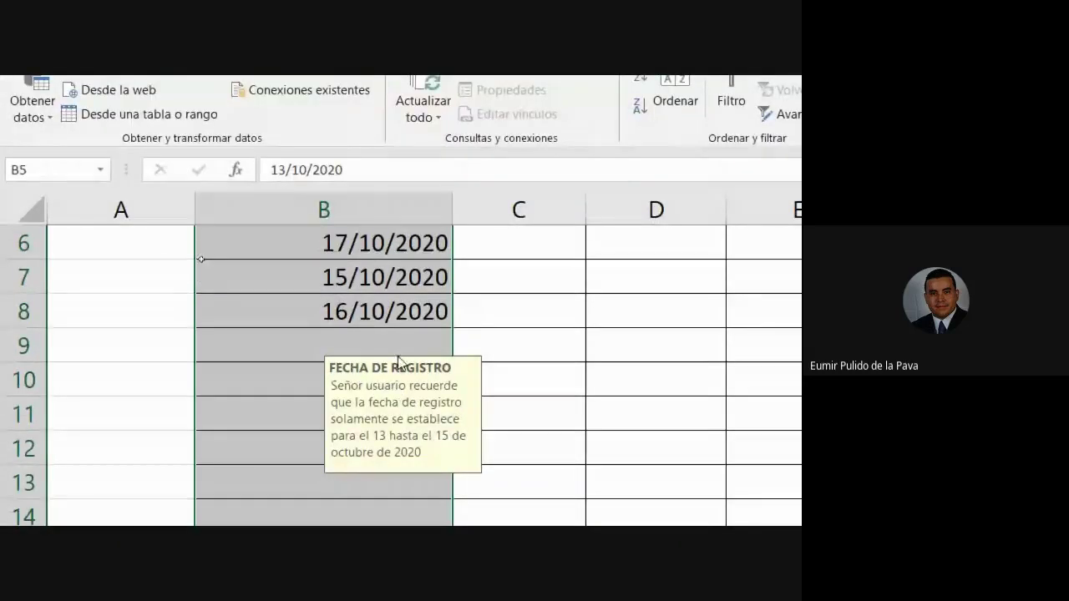
pyautogui.click(617, 135)
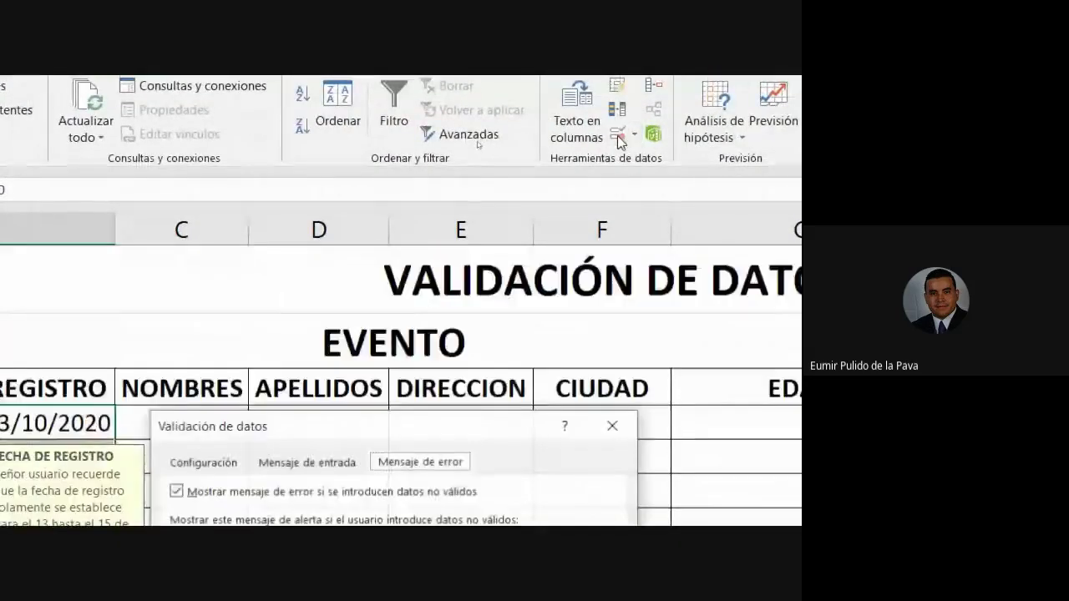
pyautogui.click(250, 302)
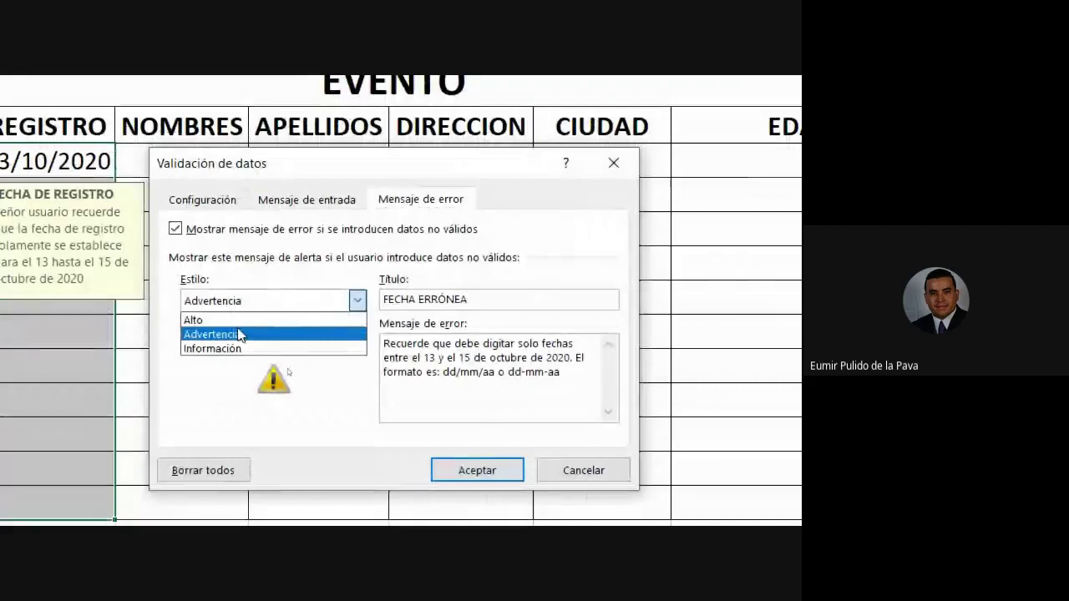
pyautogui.click(251, 321)
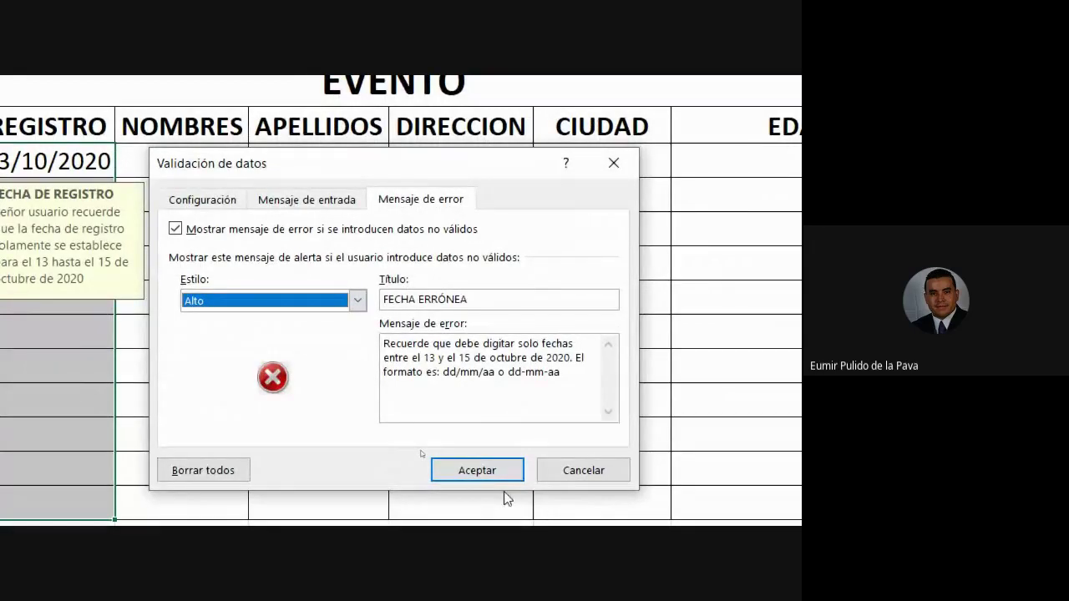
pyautogui.click(497, 471)
# - Enter 17/10/2020, 15/10/2020 and 16/10/2020 in B6:B8
pyautogui.click(265, 179)
pyautogui.write('17/10/2020')
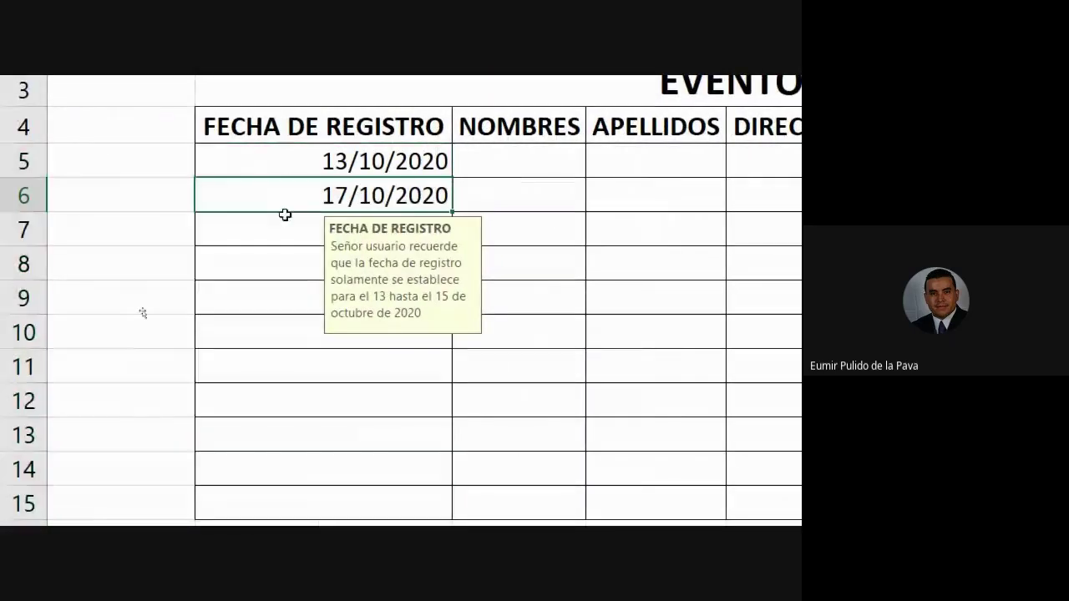
pyautogui.press('Return')
pyautogui.write('15/10/2020')
pyautogui.press('Return')
pyautogui.write('16/10/2020')
# - Try 18/10/20 in B9 until the Stop alert refuses it, then cancel, leaving B9 empty
pyautogui.click(291, 303)
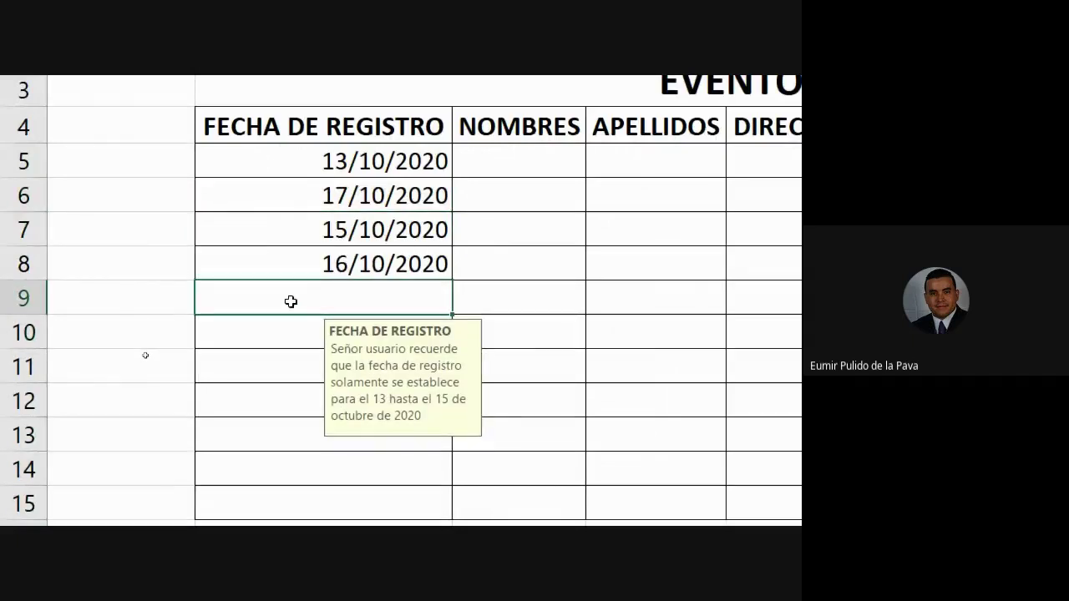
pyautogui.write('18/1')
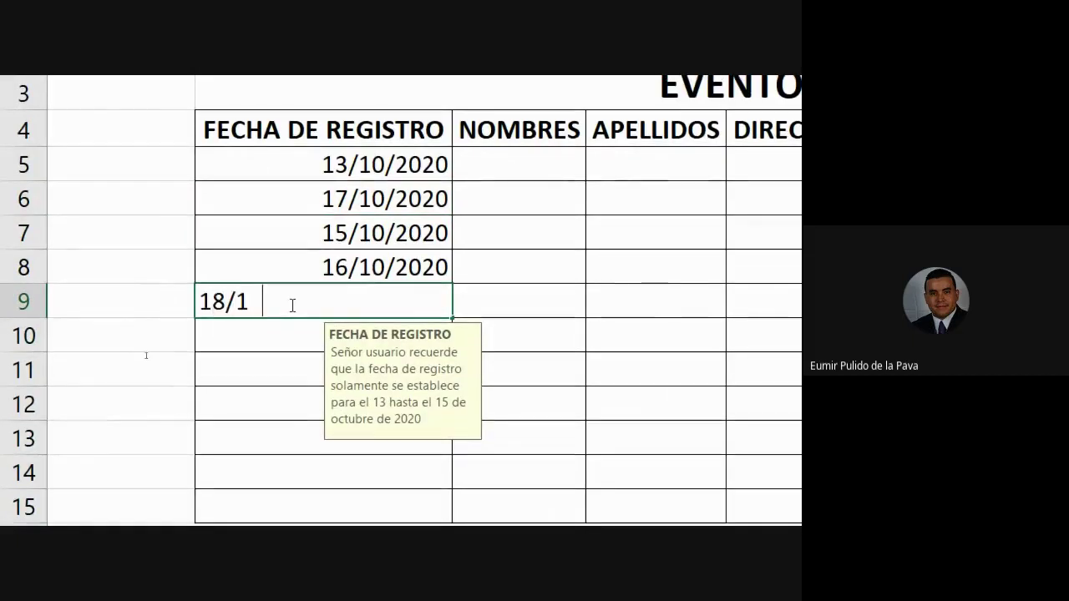
pyautogui.write('0/20')
pyautogui.press('Return')
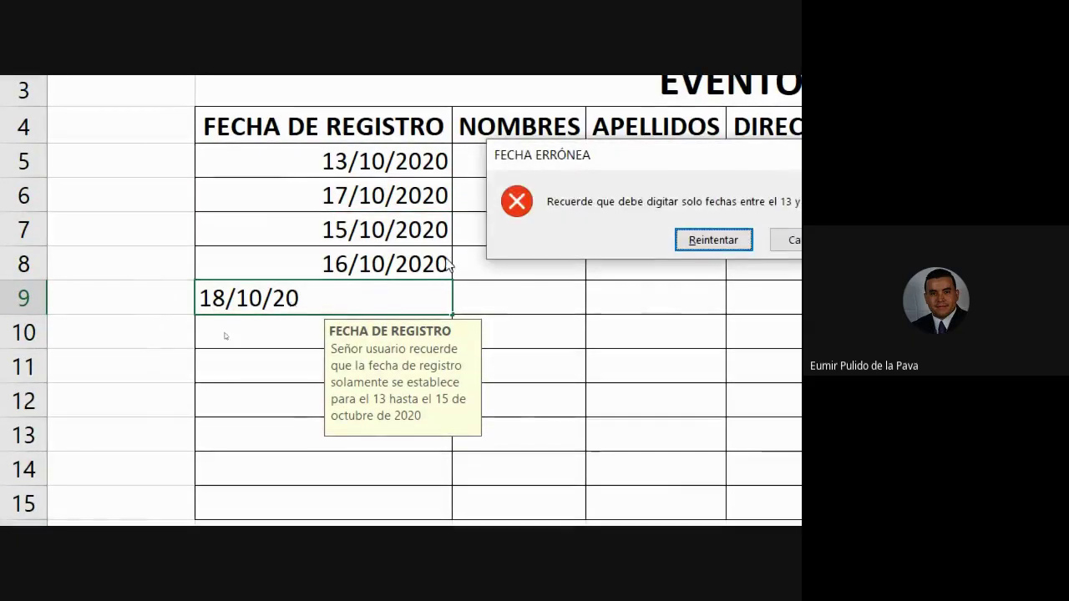
pyautogui.moveTo(561, 167); pyautogui.dragTo(164, 334)
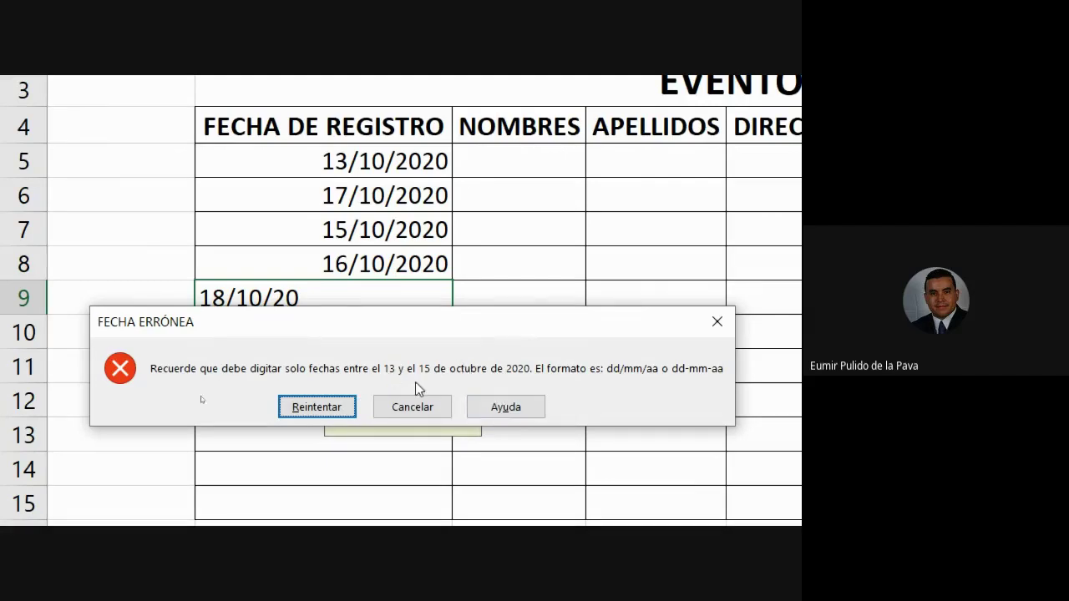
pyautogui.click(309, 406)
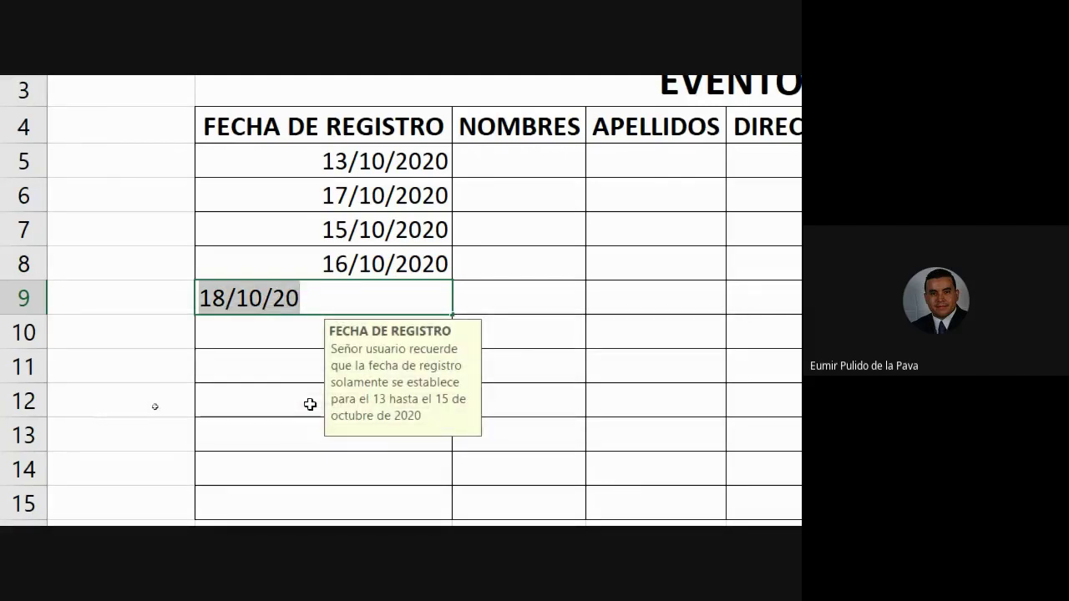
pyautogui.press('Return')
pyautogui.press('Return')
pyautogui.press('Return')
pyautogui.press('Return')
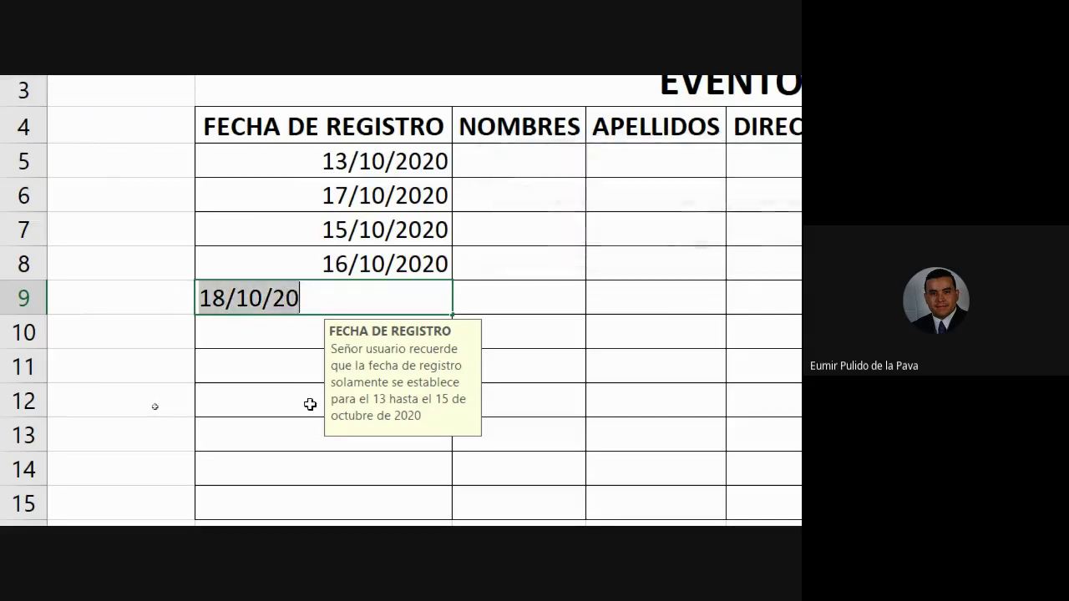
pyautogui.press('Return')
pyautogui.press('Return')
pyautogui.press('Return')
pyautogui.press('Return')
pyautogui.press('Return')
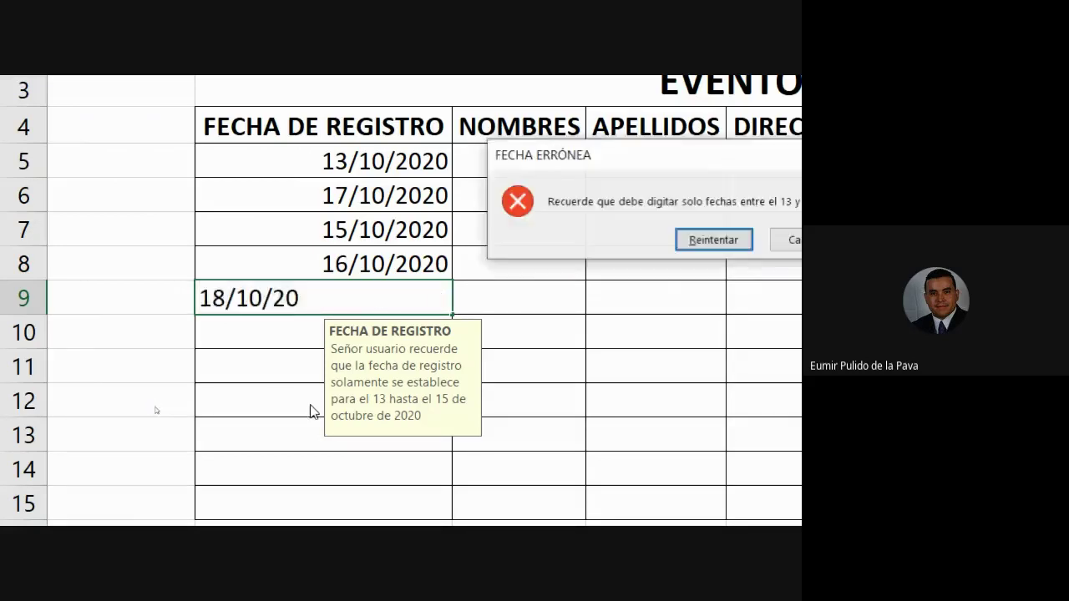
pyautogui.press('Return')
pyautogui.press('Return')
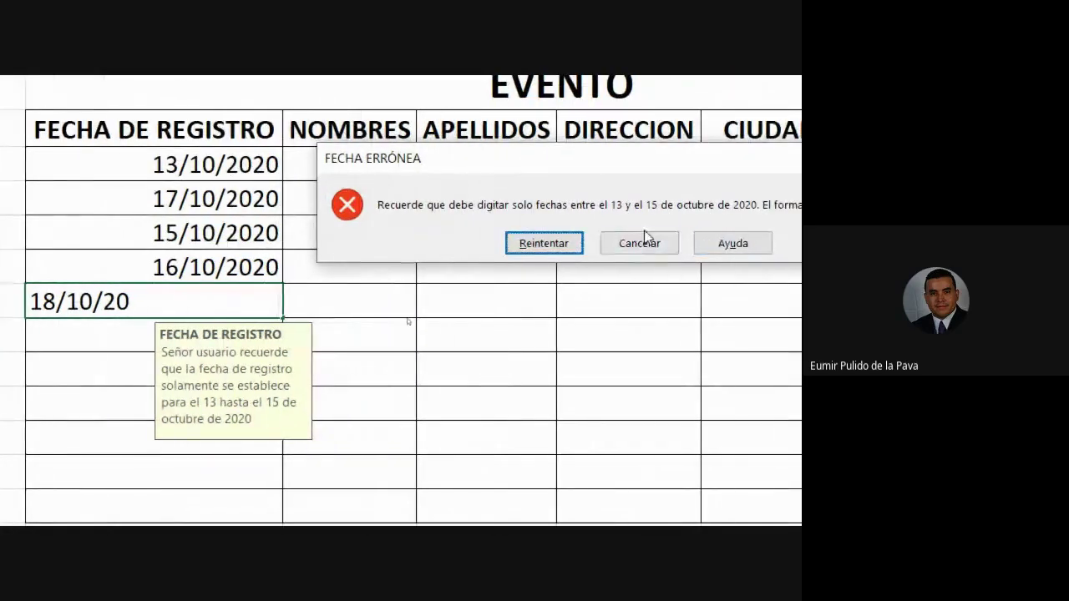
pyautogui.click(633, 247)
pyautogui.click(633, 244)
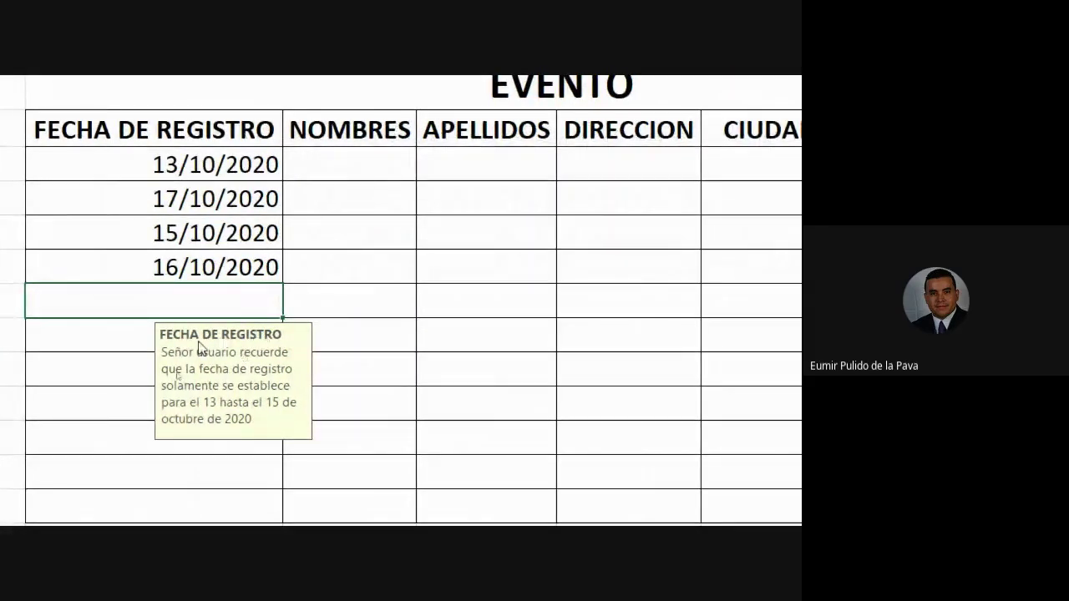
pyautogui.click(104, 332)
pyautogui.click(154, 302)
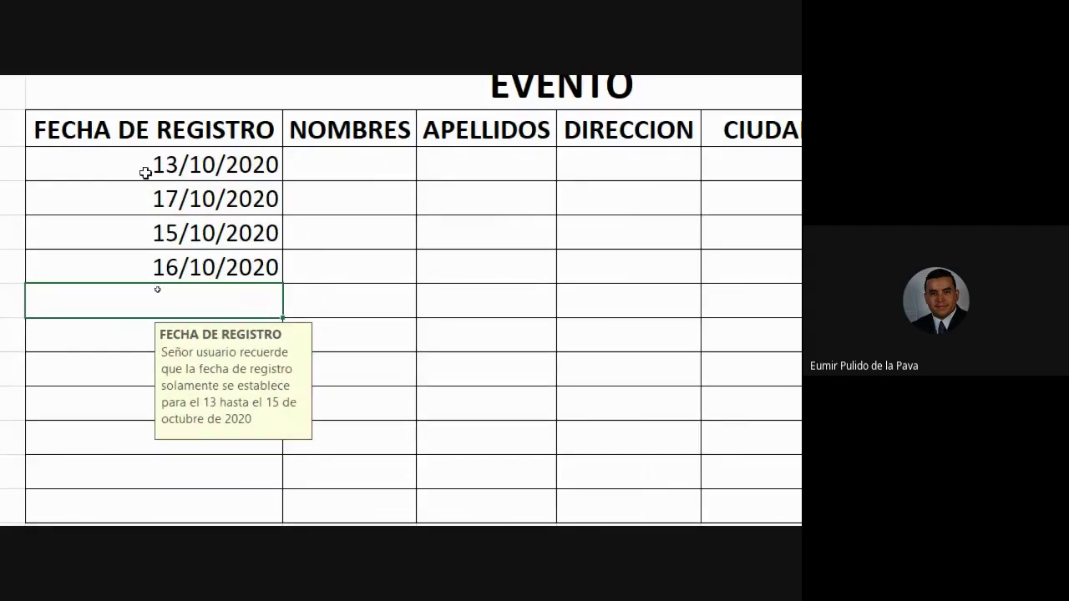
pyautogui.moveTo(143, 165)
pyautogui.mouseDown()
pyautogui.moveTo(131, 118)
pyautogui.moveTo(117, 159)
pyautogui.mouseUp()
# - Uncheck Mostrar mensaje de entrada for the date cells and apply the validation change
pyautogui.click(561, 207)
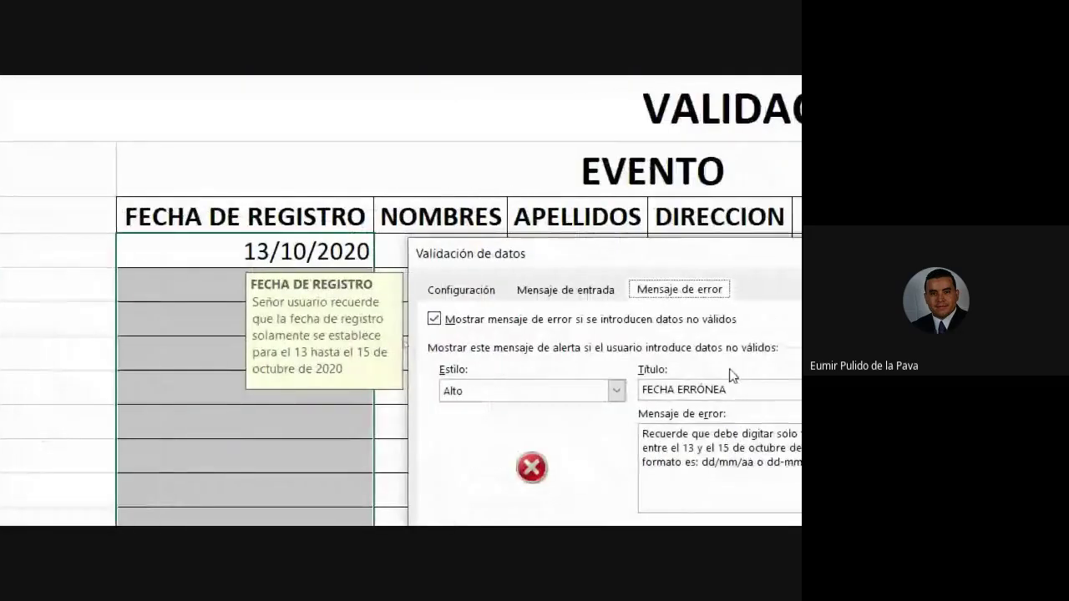
pyautogui.click(573, 289)
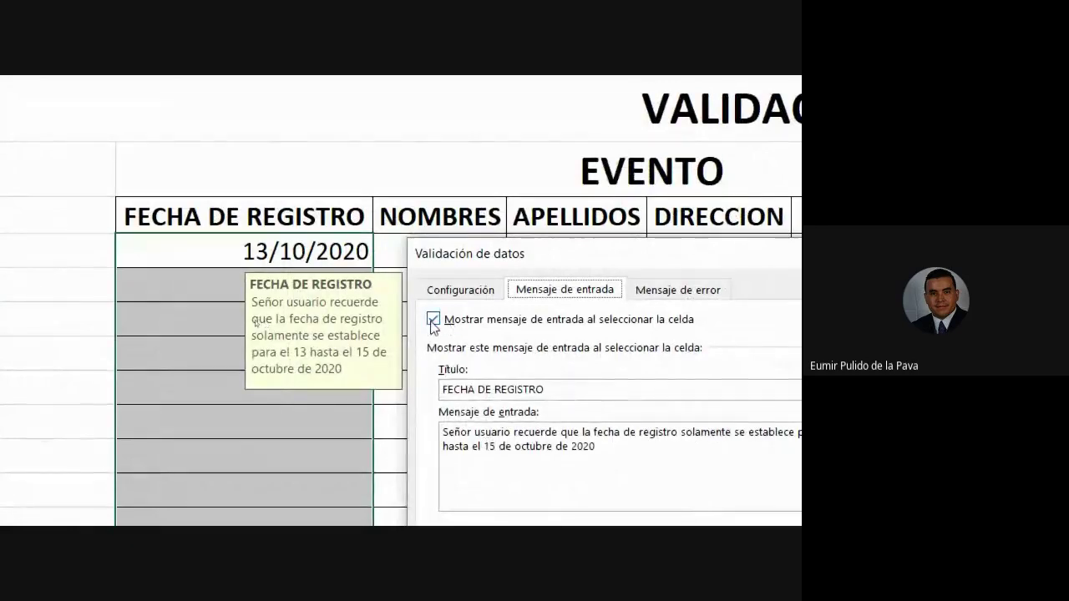
pyautogui.click(433, 319)
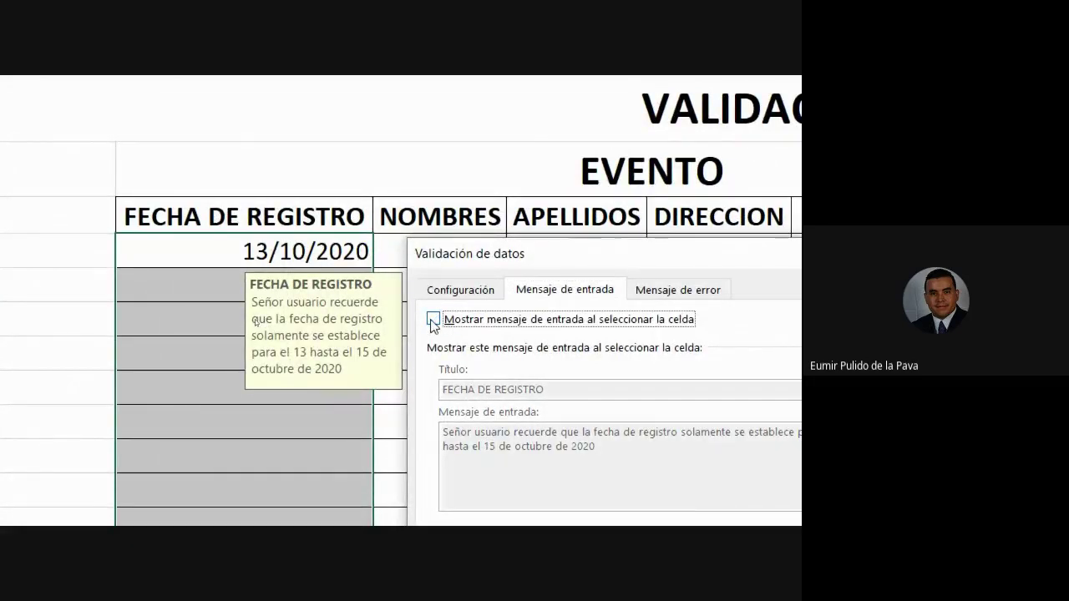
pyautogui.click(719, 471)
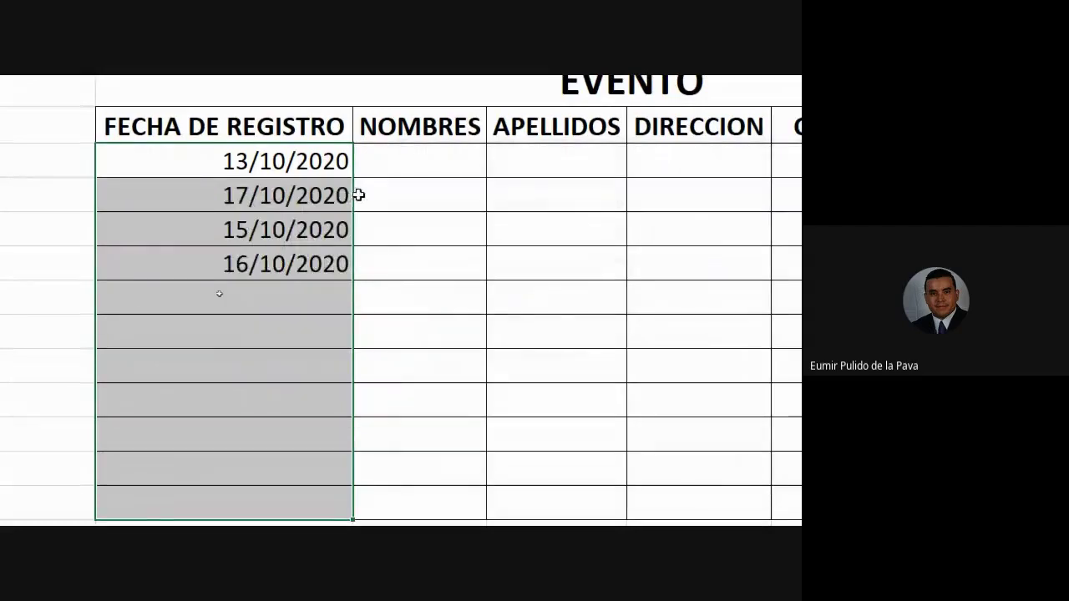
pyautogui.click(286, 264)
pyautogui.click(286, 309)
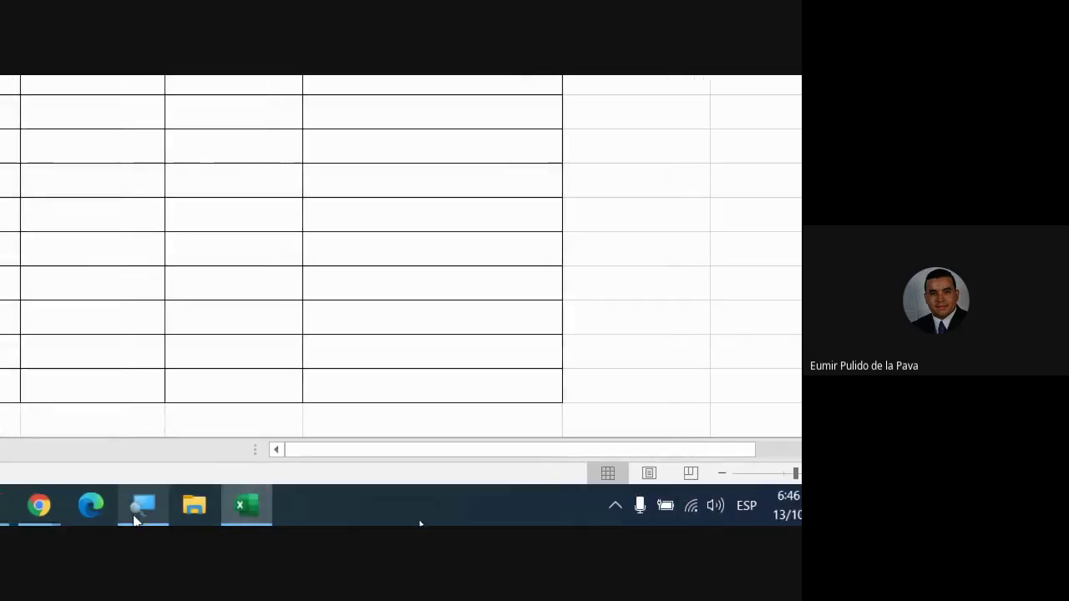
# - Reset screen magnification to 100% and bring the Google Meet window to the front
pyautogui.click(222, 506)
pyautogui.click(146, 280)
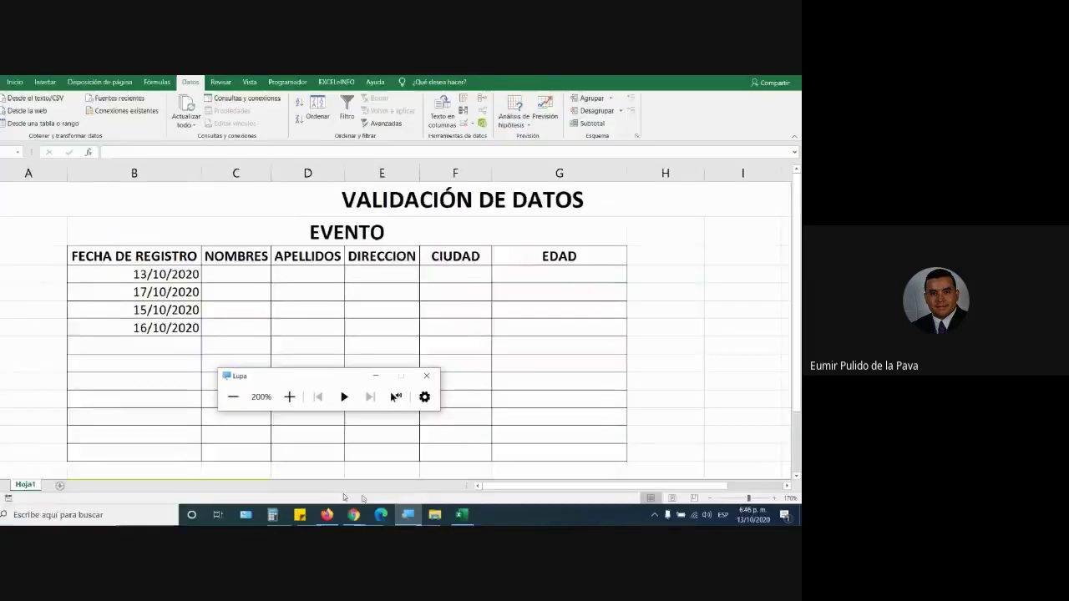
pyautogui.moveTo(354, 514)
pyautogui.click(305, 472)
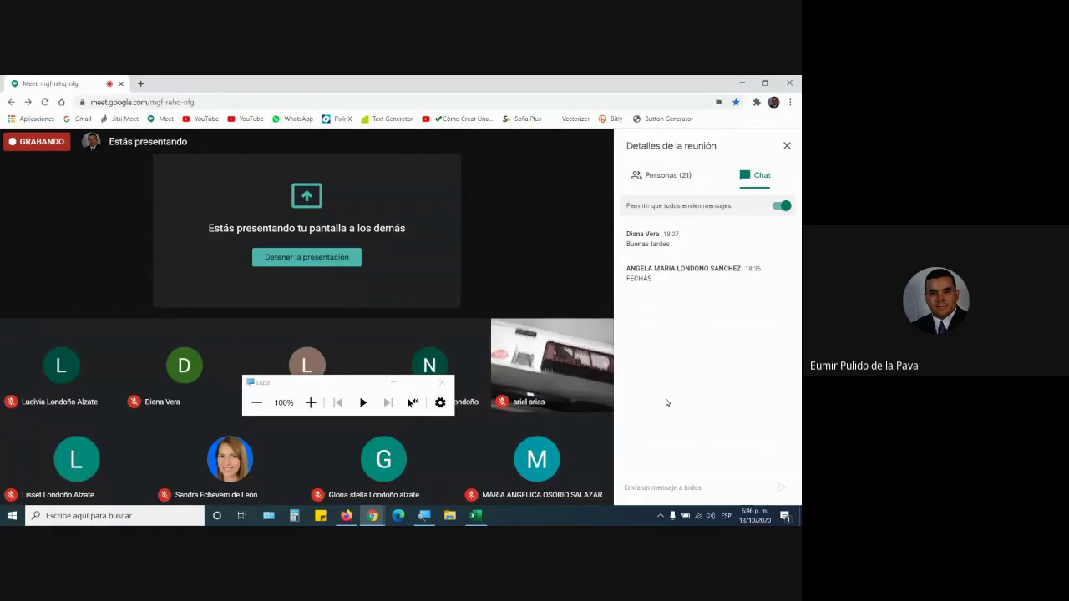
# - Close the screen Magnifier and return to the Excel workbook
pyautogui.click(401, 384)
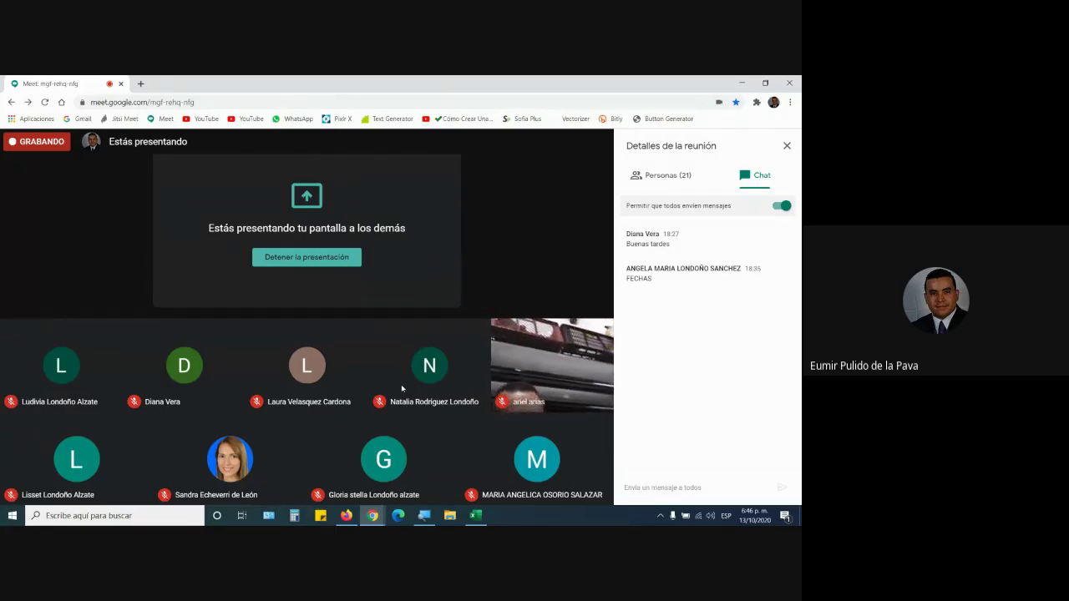
pyautogui.click(476, 515)
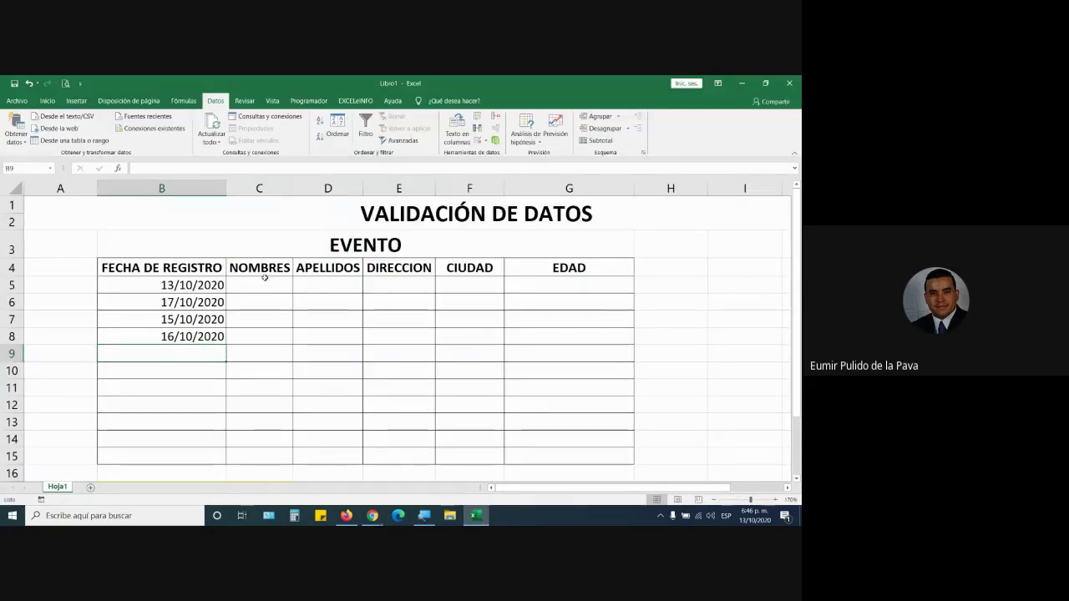
# - Select row 5 cells and C5:C10, then admit the waiting Meet participant and return to Excel
pyautogui.moveTo(262, 282); pyautogui.dragTo(366, 296)
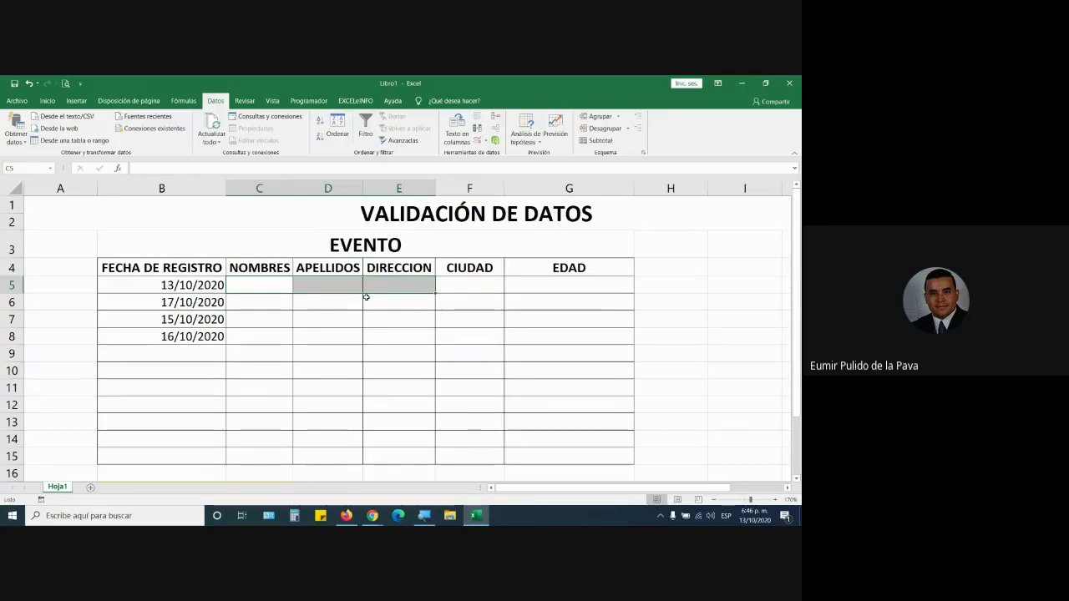
pyautogui.moveTo(276, 285); pyautogui.dragTo(277, 376)
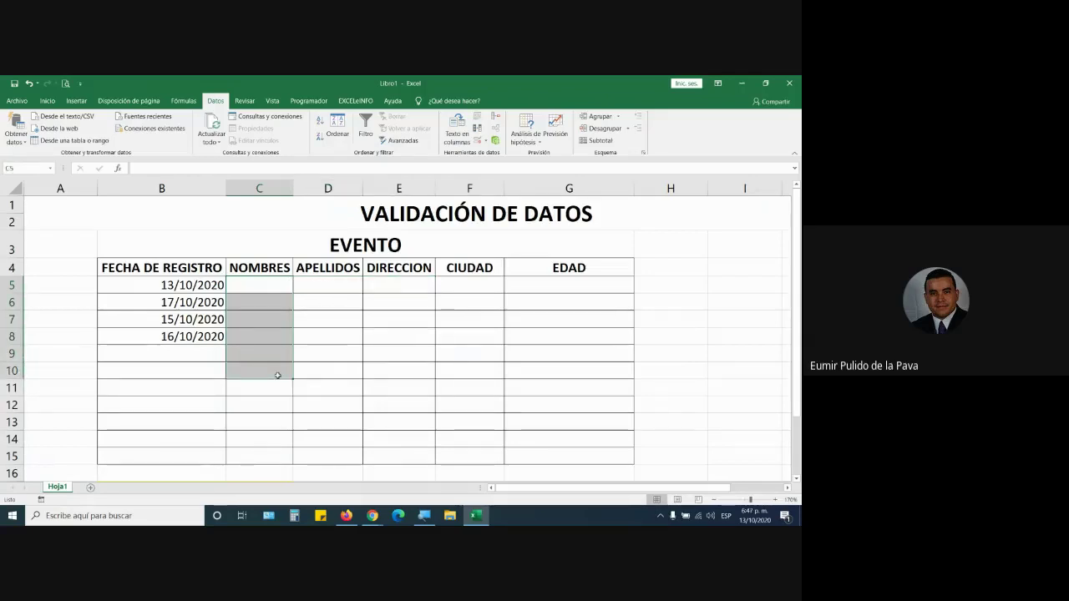
pyautogui.click(373, 515)
pyautogui.click(344, 477)
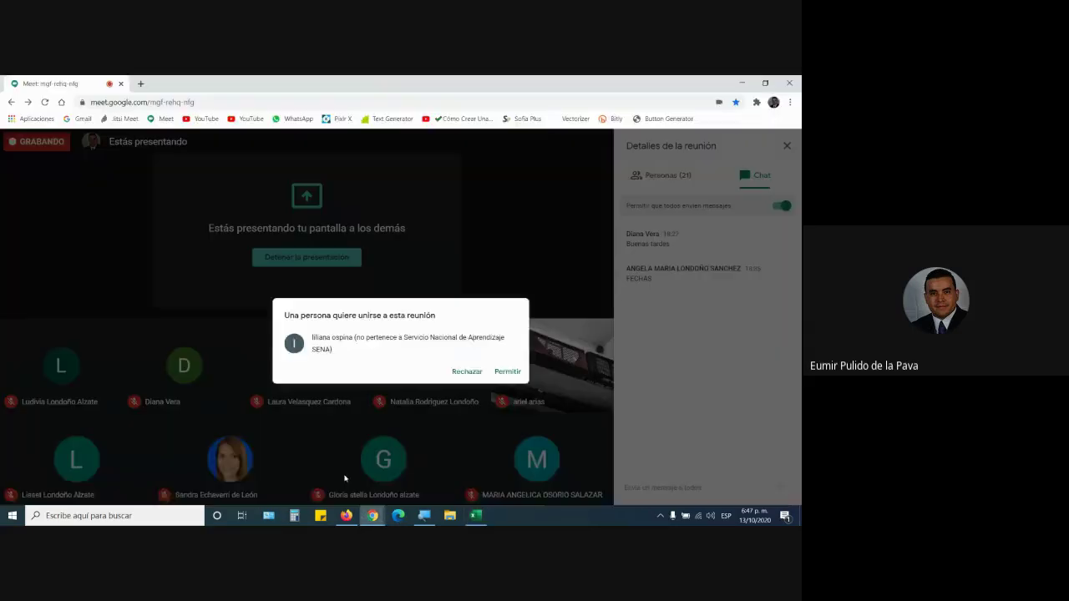
pyautogui.click(513, 350)
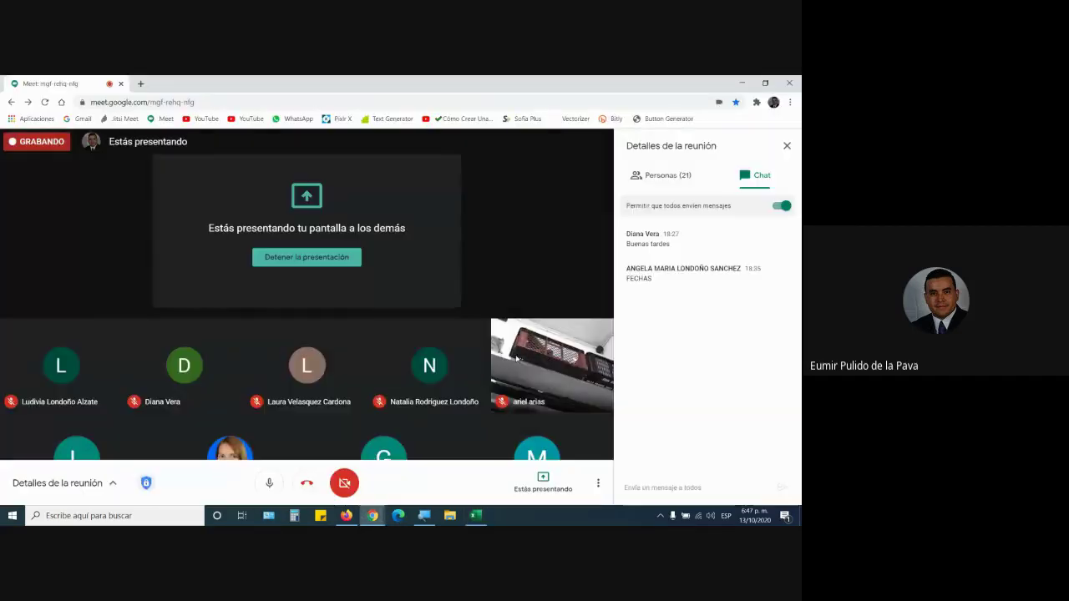
pyautogui.click(483, 518)
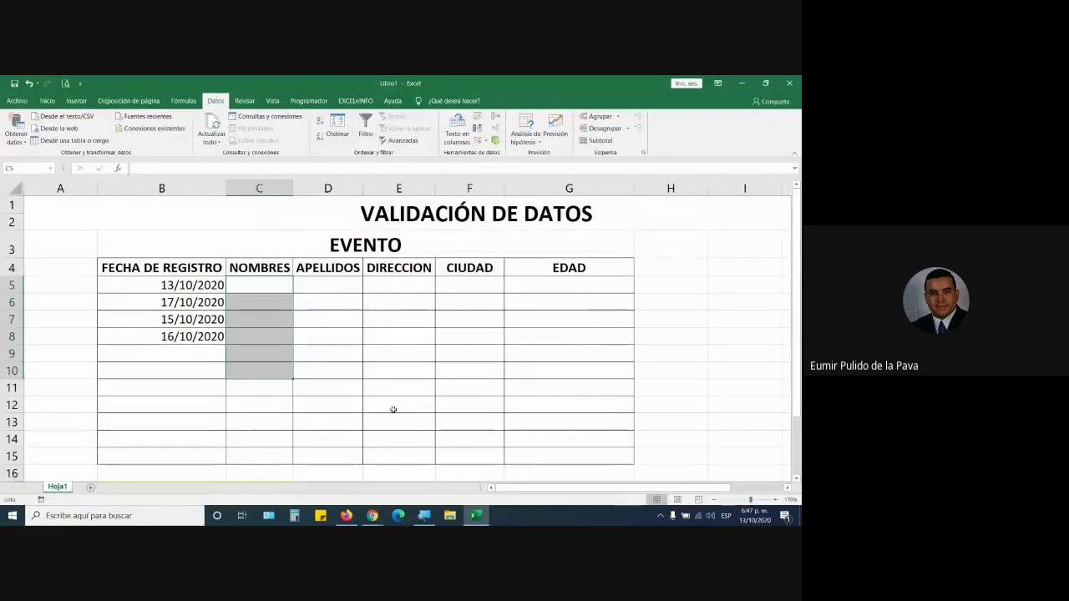
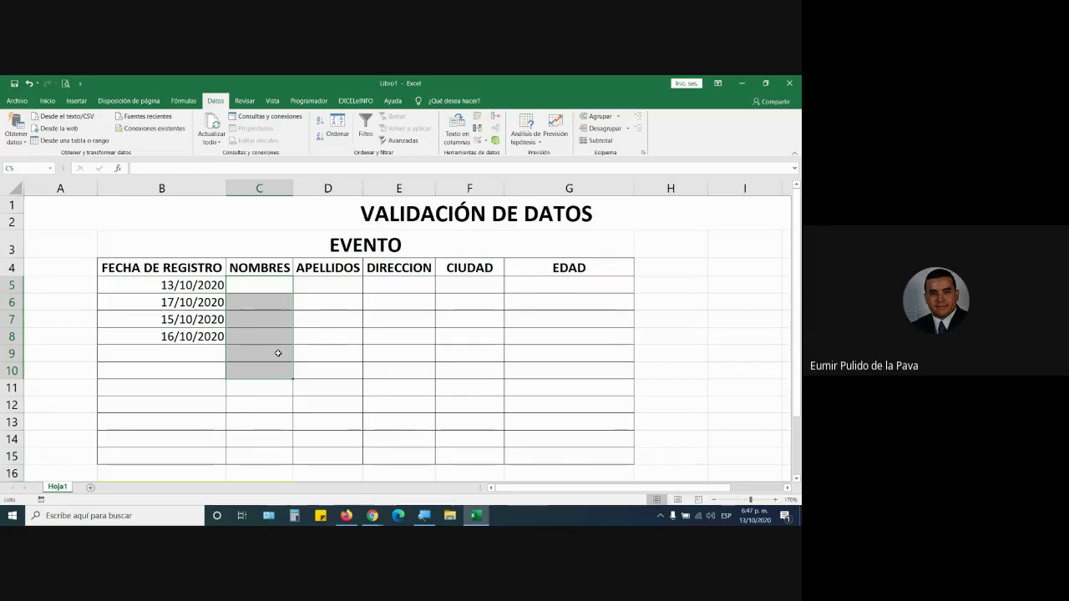
# - Select the CIUDAD cells and review their data validation settings, cancelling without changes
pyautogui.moveTo(275, 288)
pyautogui.mouseDown()
pyautogui.moveTo(392, 345)
pyautogui.moveTo(391, 366)
pyautogui.mouseUp()
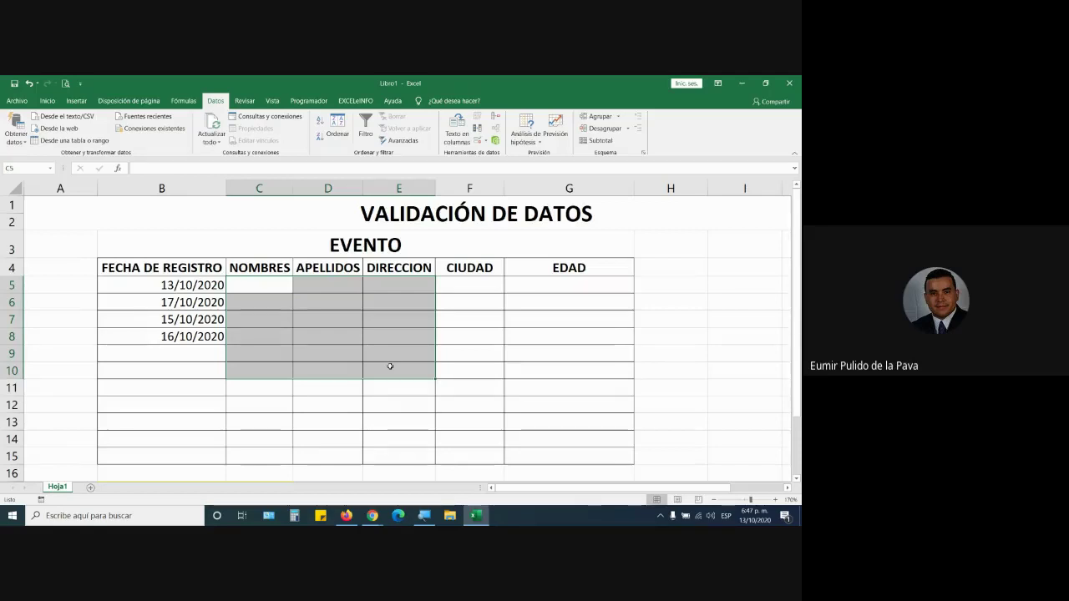
pyautogui.moveTo(472, 286); pyautogui.dragTo(463, 457)
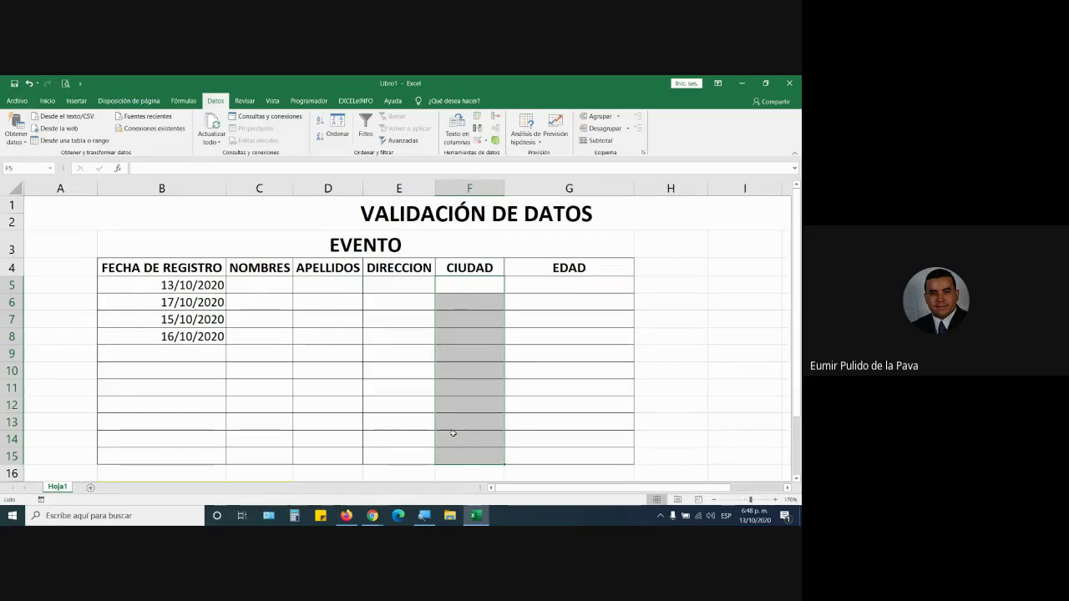
pyautogui.click(478, 140)
pyautogui.click(322, 305)
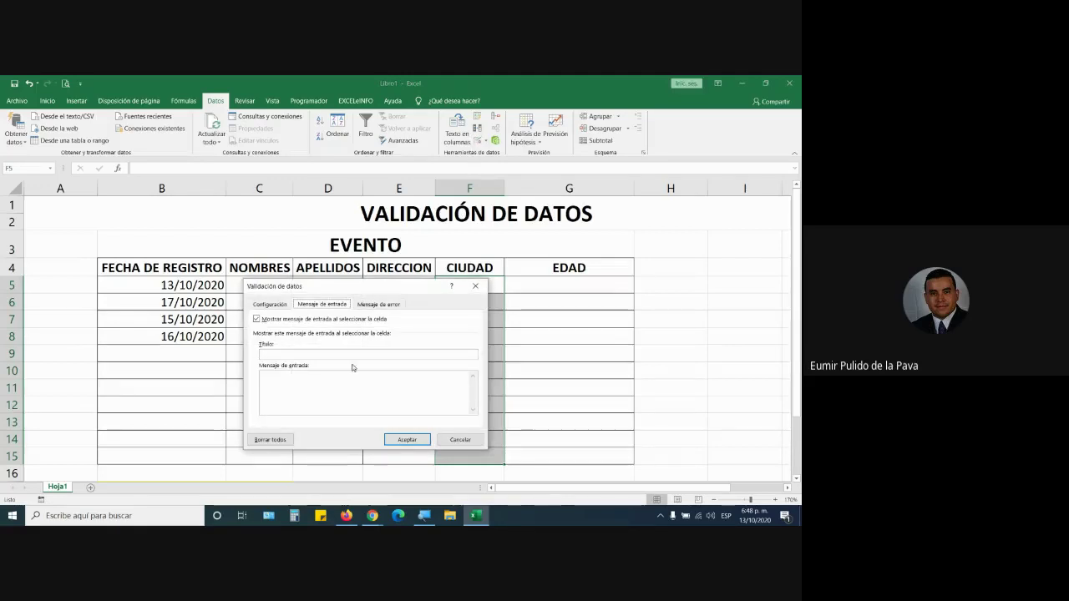
pyautogui.click(272, 305)
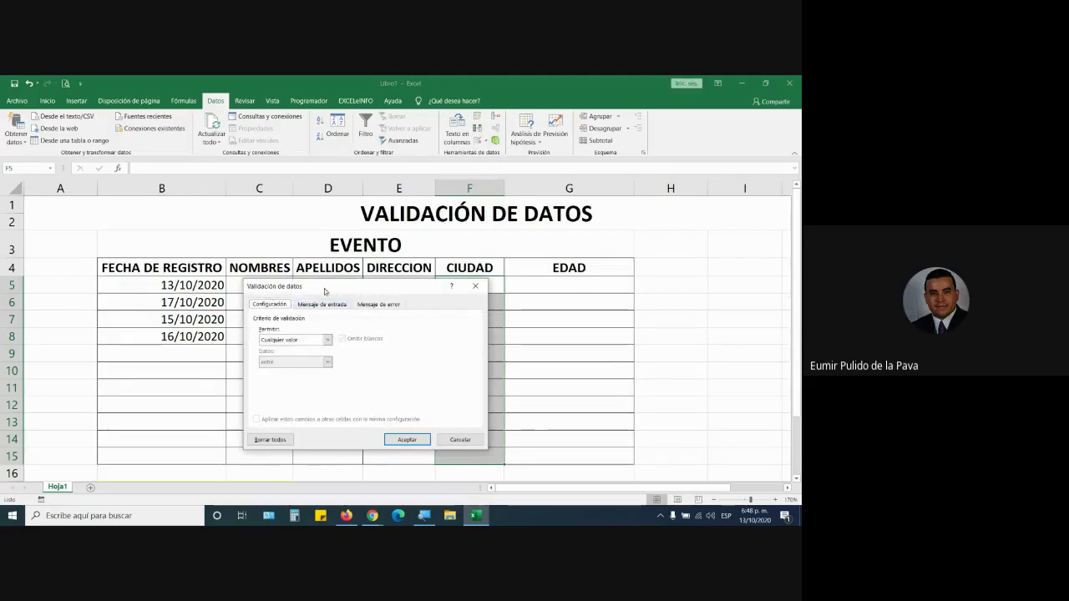
pyautogui.moveTo(325, 290); pyautogui.dragTo(588, 281)
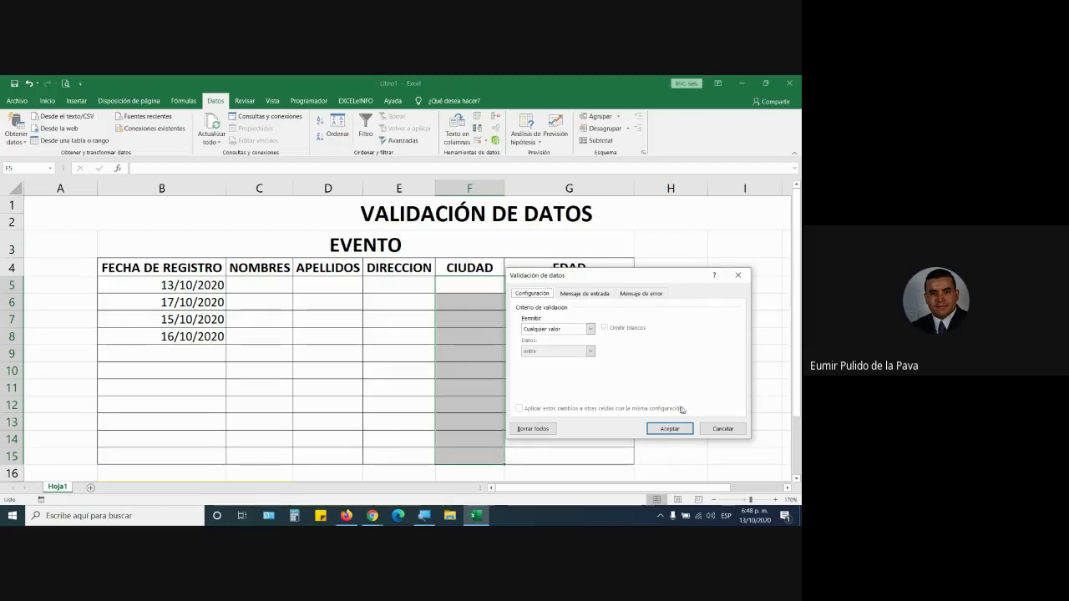
pyautogui.click(720, 428)
# - Insert a new column before EDAD and title it GENERO in G4
pyautogui.rightClick(560, 187)
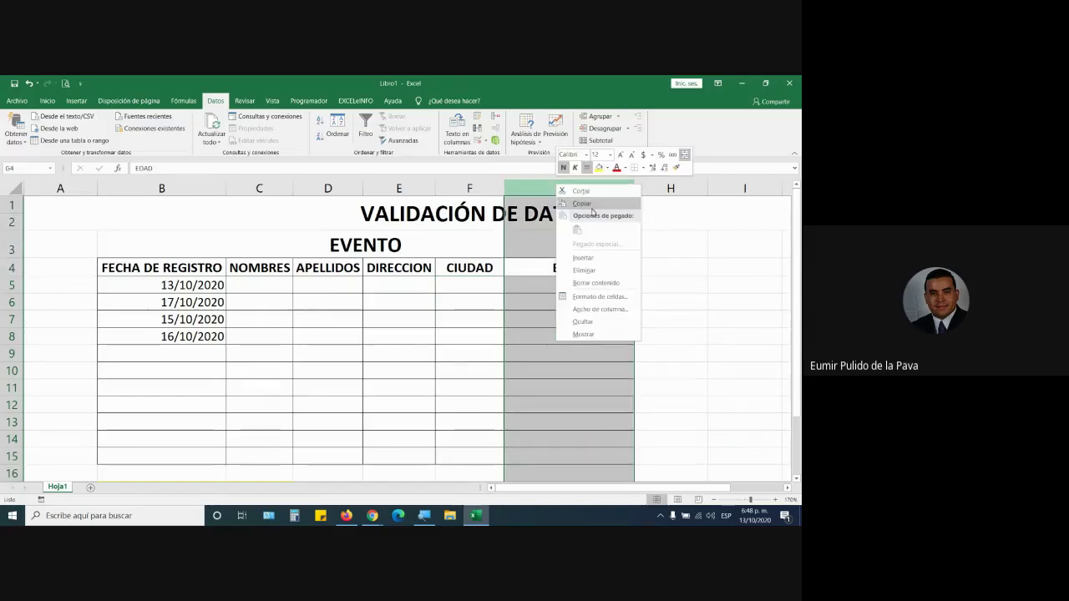
pyautogui.click(583, 266)
pyautogui.click(548, 269)
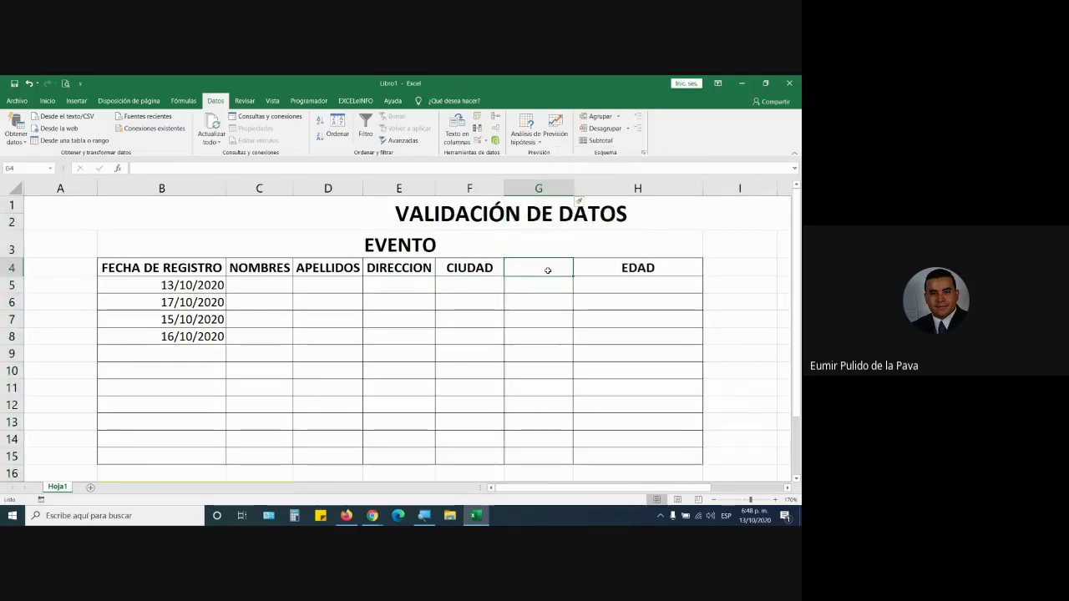
pyautogui.press('capslock')
pyautogui.write('GENERA')
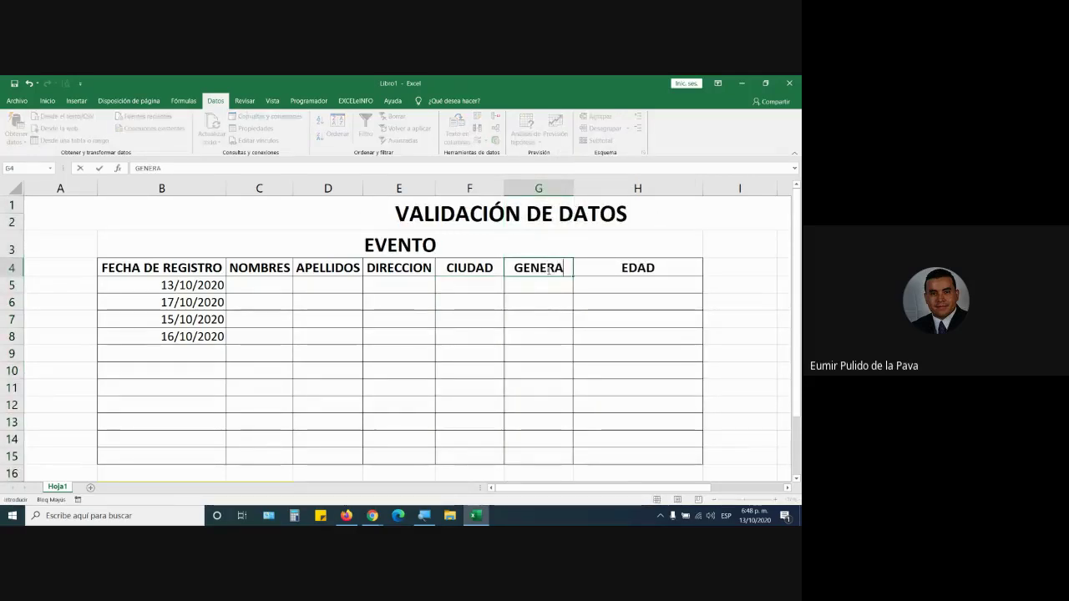
pyautogui.press('BackSpace')
pyautogui.write('O')
pyautogui.press('Return')
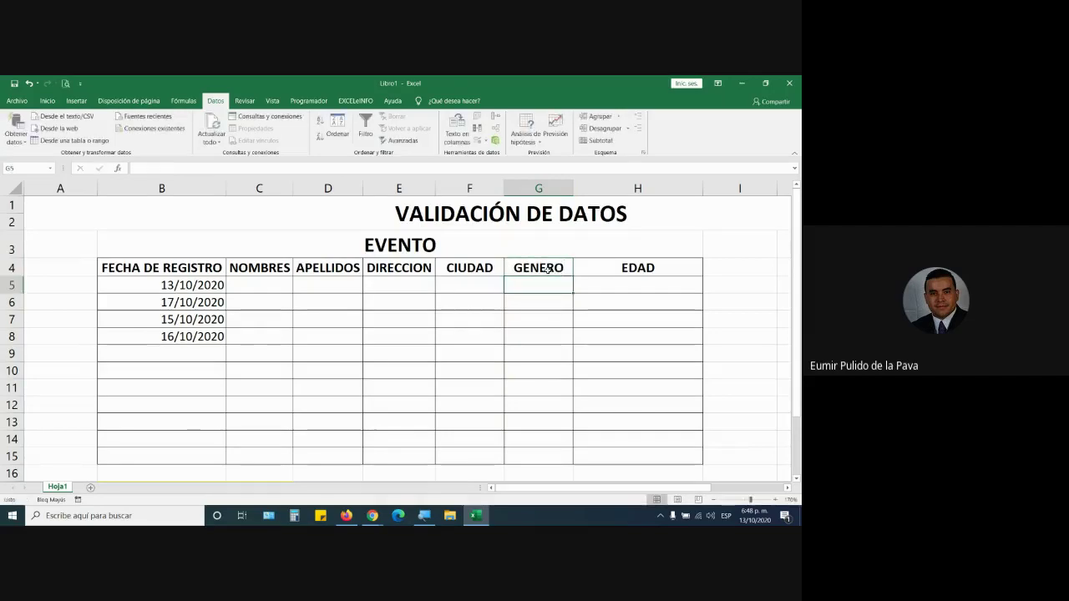
# - Enter Masculino, Femenino, M, F, H and Mu down G5:G10
pyautogui.write('Mascul')
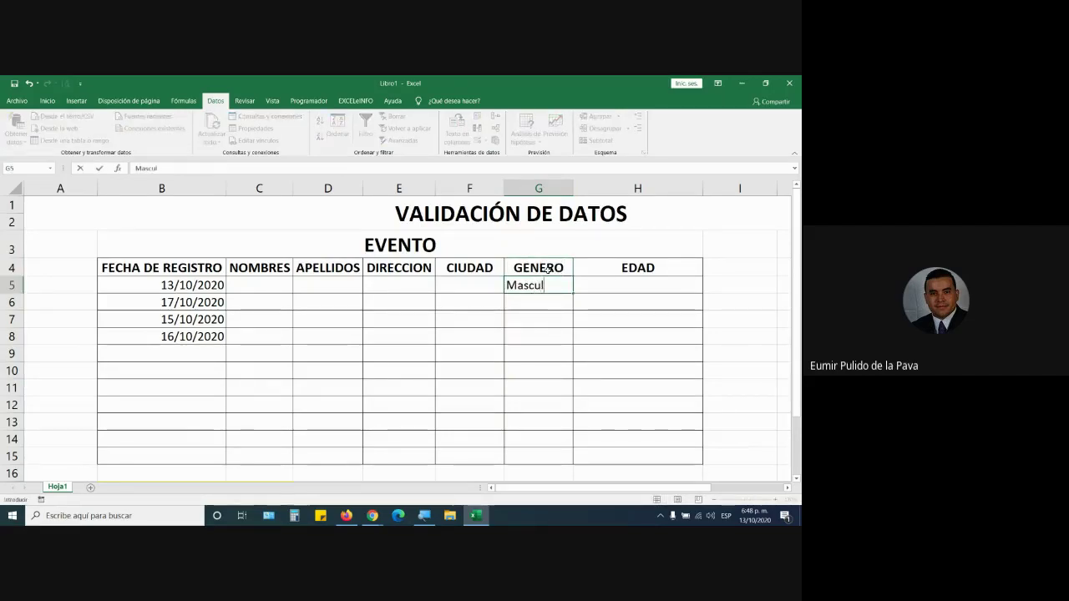
pyautogui.write('ino')
pyautogui.press('Return')
pyautogui.write('F')
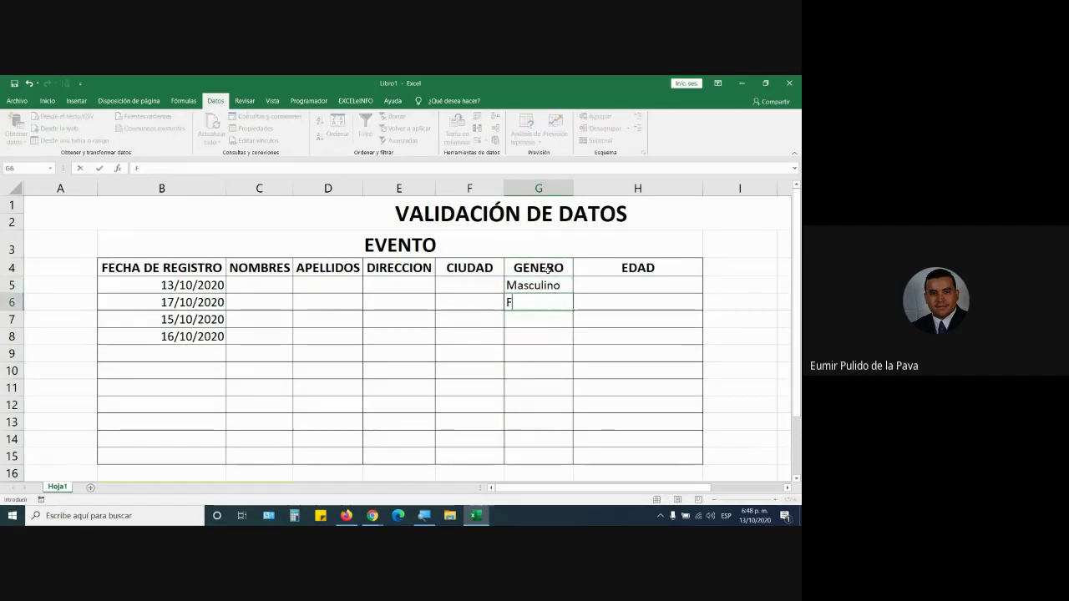
pyautogui.write('emenino')
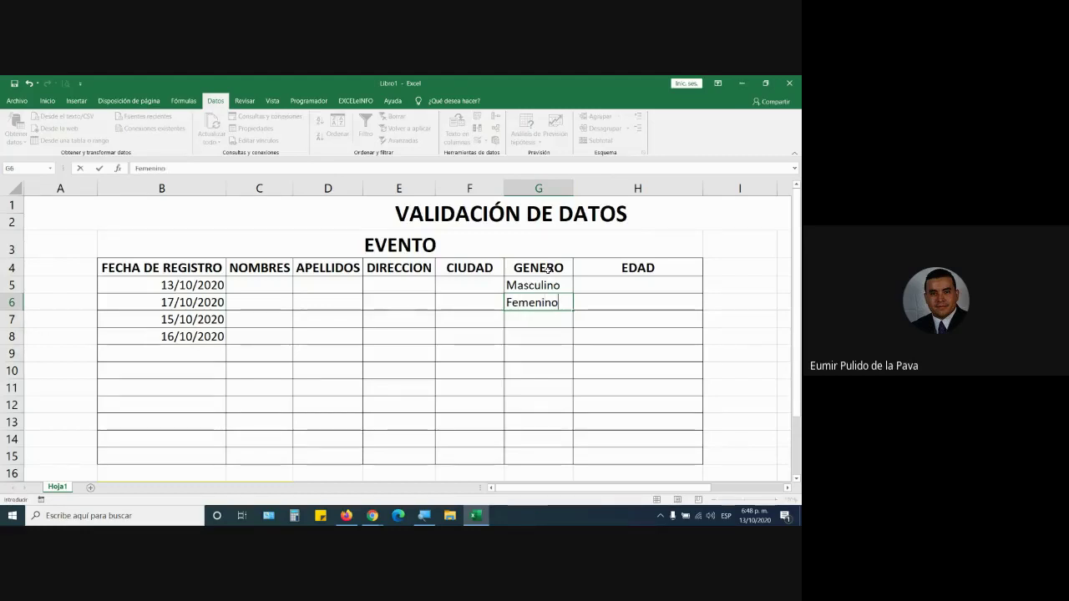
pyautogui.press('Return')
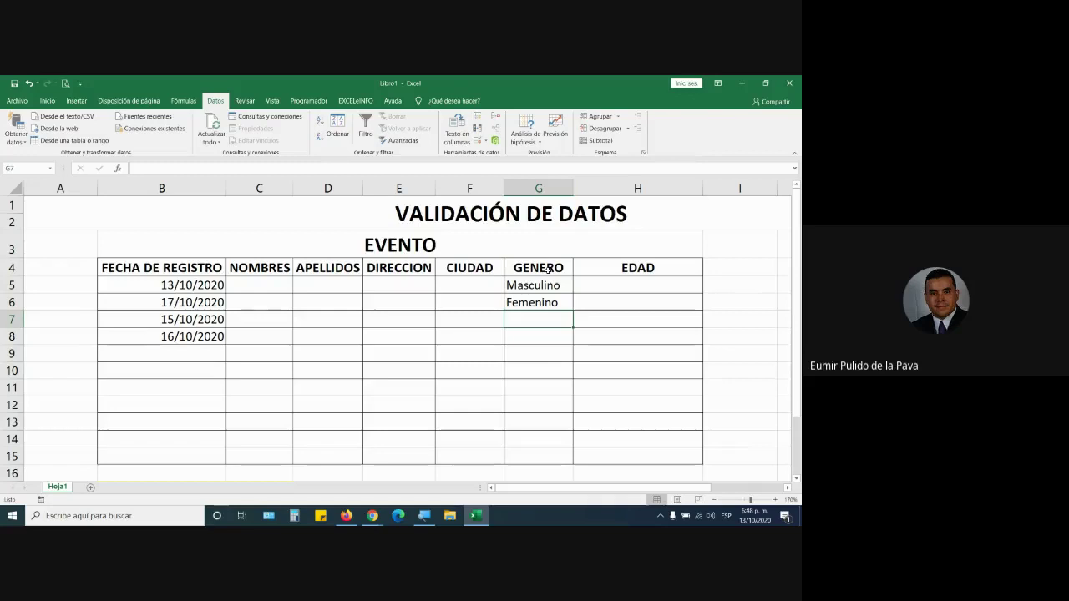
pyautogui.write('M')
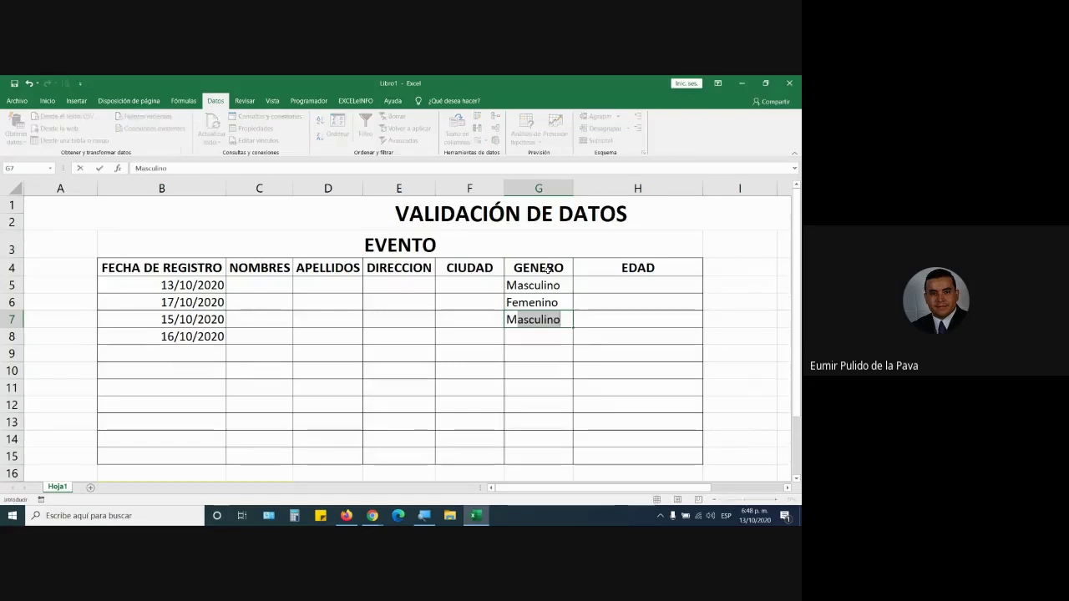
pyautogui.press('Delete')
pyautogui.press('Return')
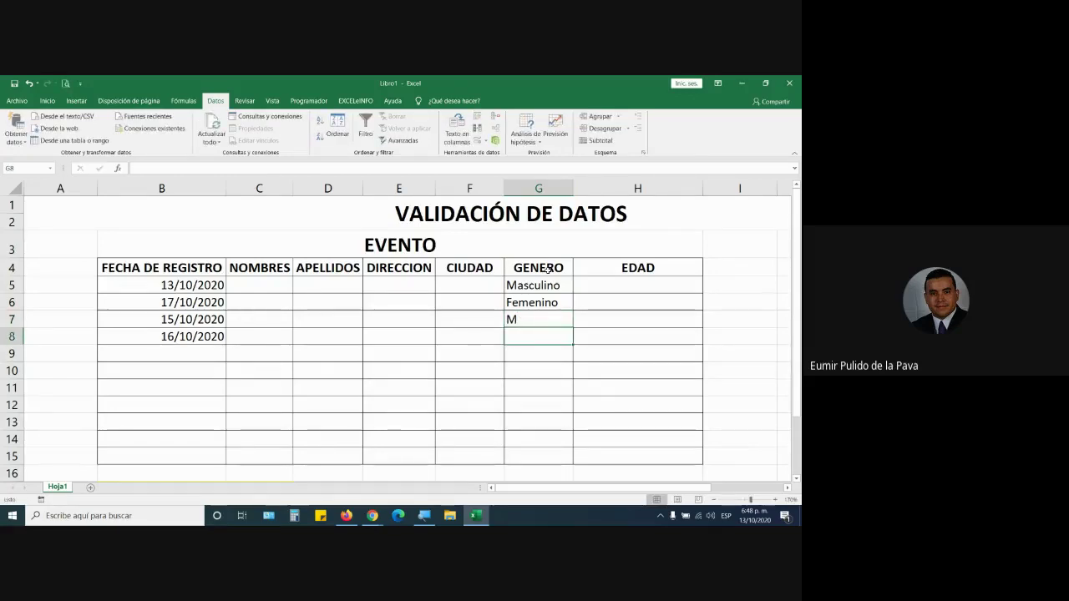
pyautogui.write('F')
pyautogui.press('Delete')
pyautogui.press('Return')
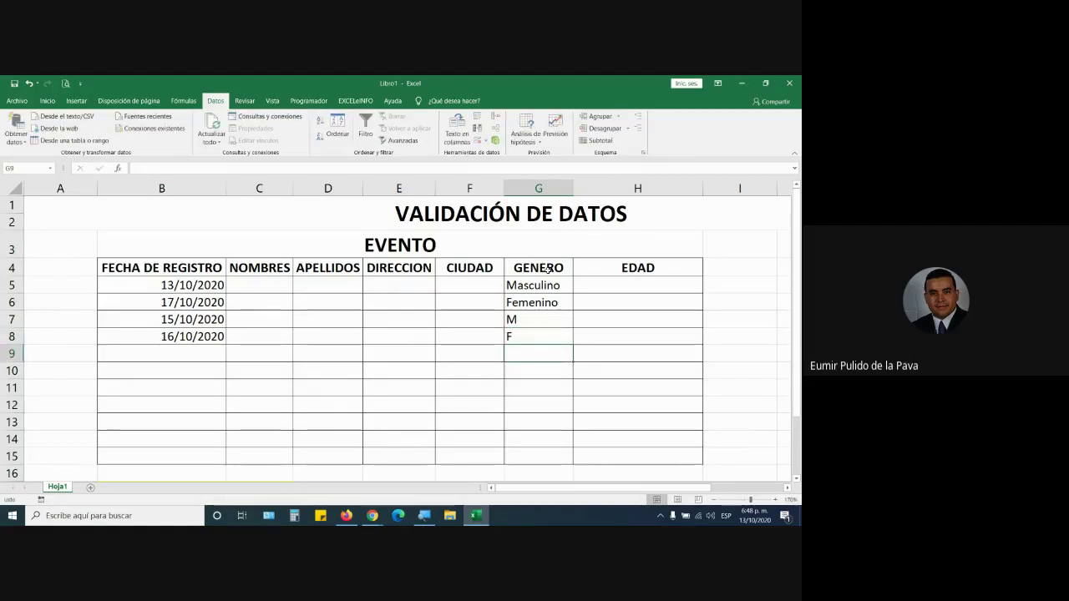
pyautogui.write('H')
pyautogui.press('Return')
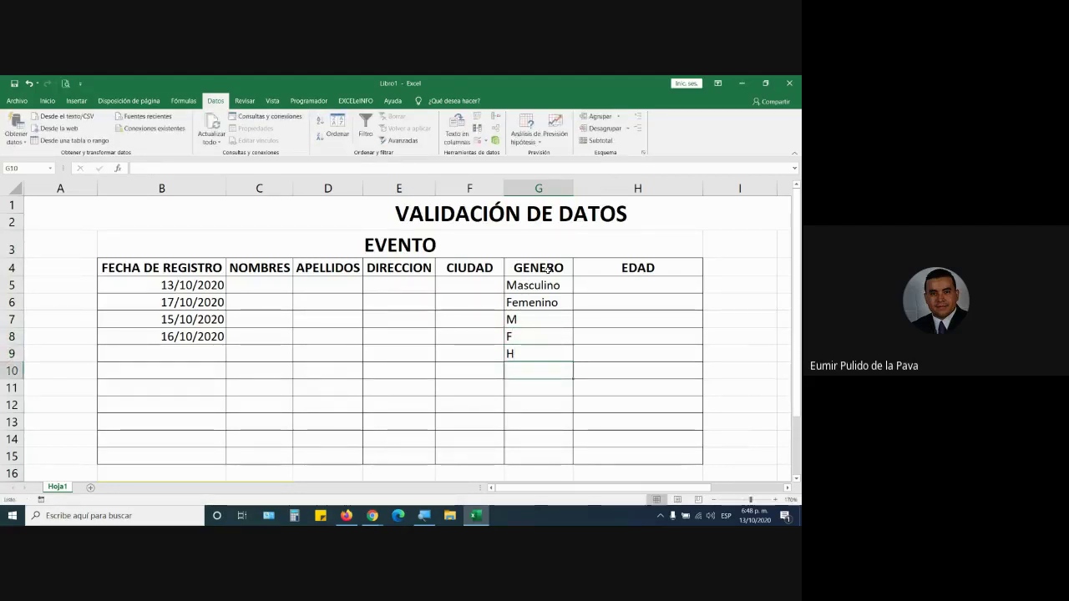
pyautogui.write('Mu')
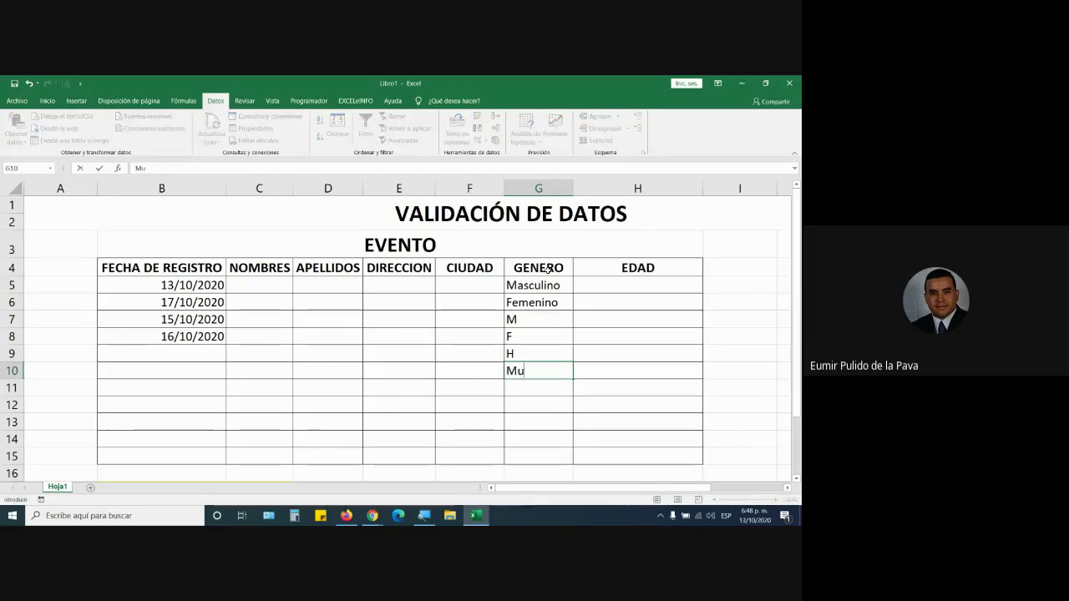
pyautogui.press('Return')
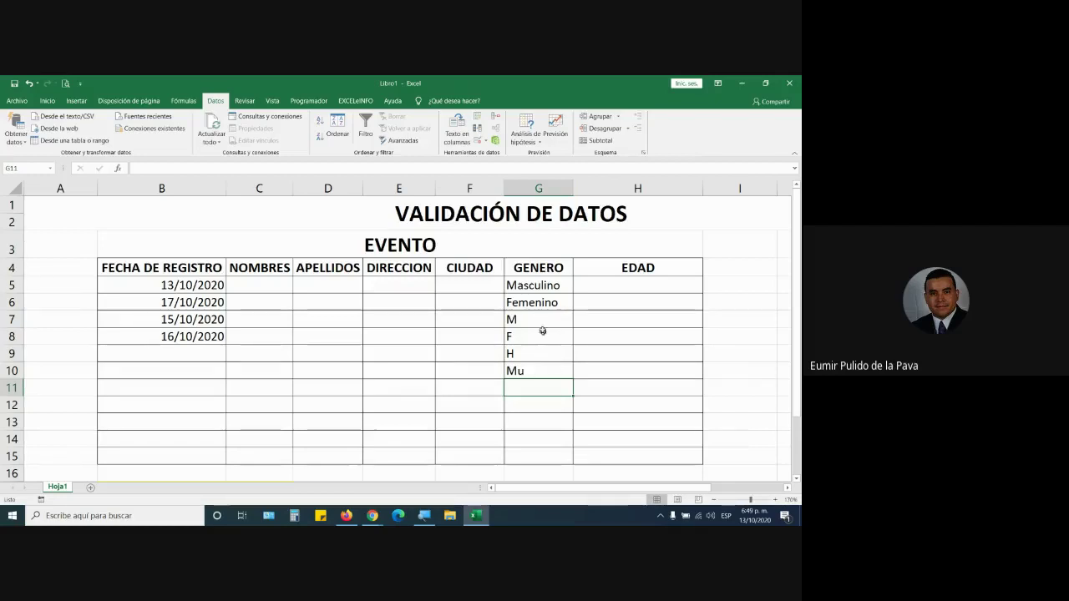
# - Review the sample gender entries, delete G5:G15, then select the CIUDAD cells F5:F15
pyautogui.click(545, 287)
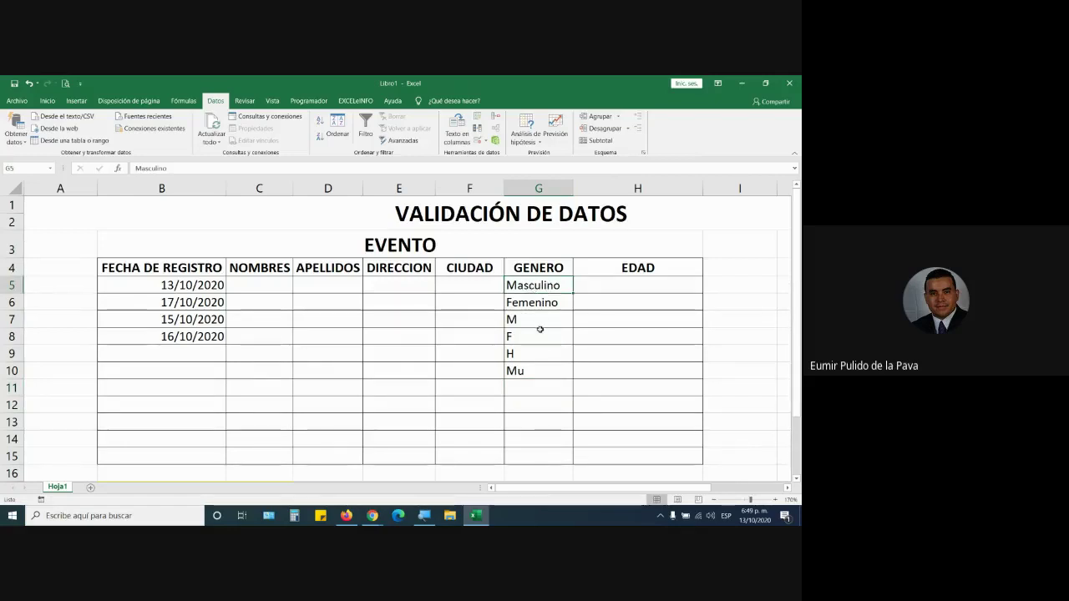
pyautogui.click(527, 313)
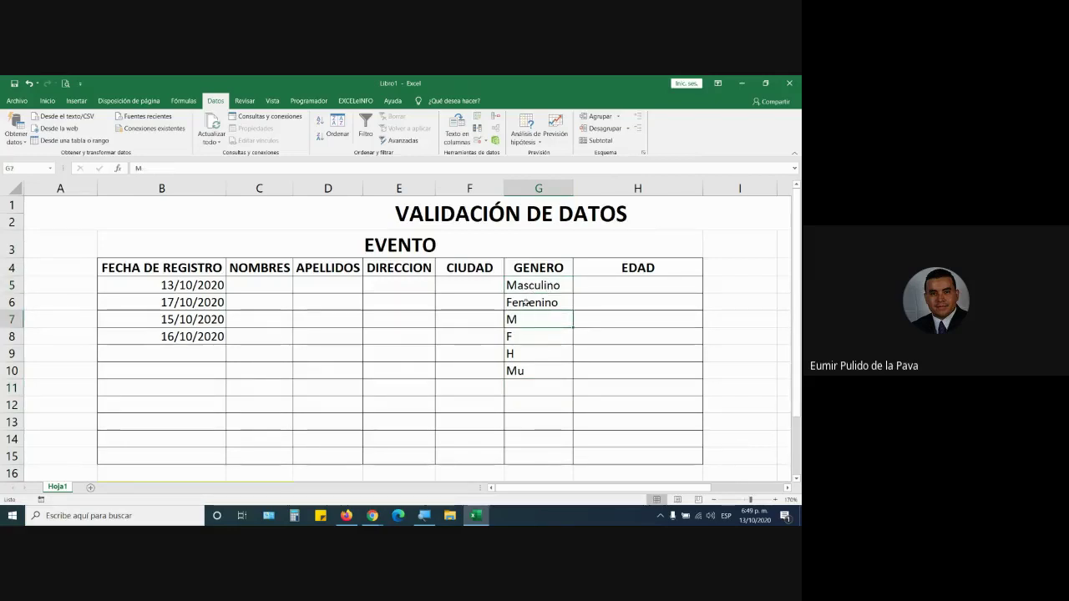
pyautogui.click(523, 334)
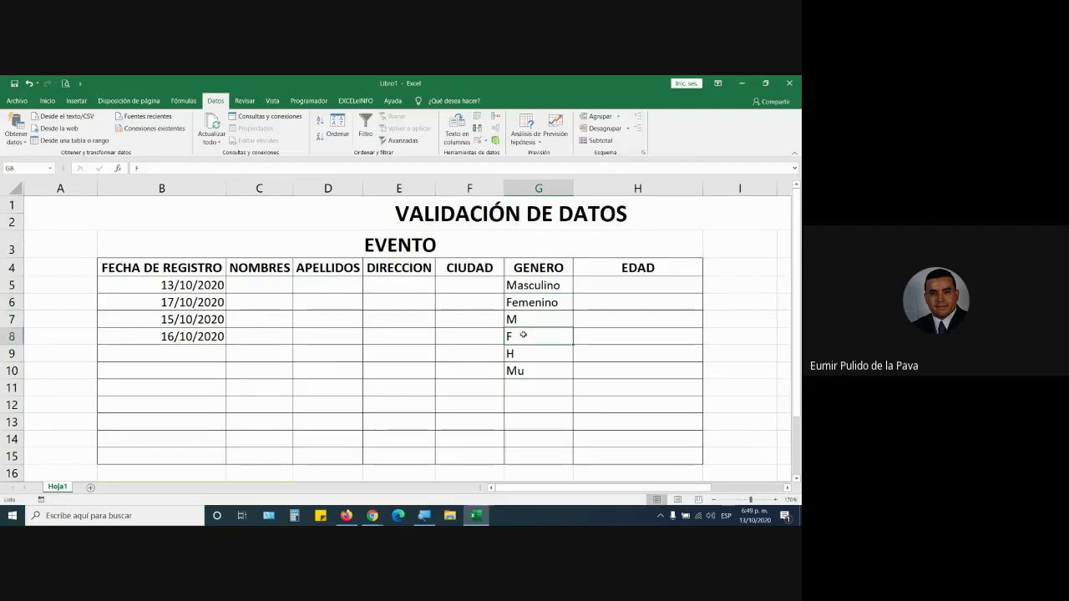
pyautogui.click(532, 359)
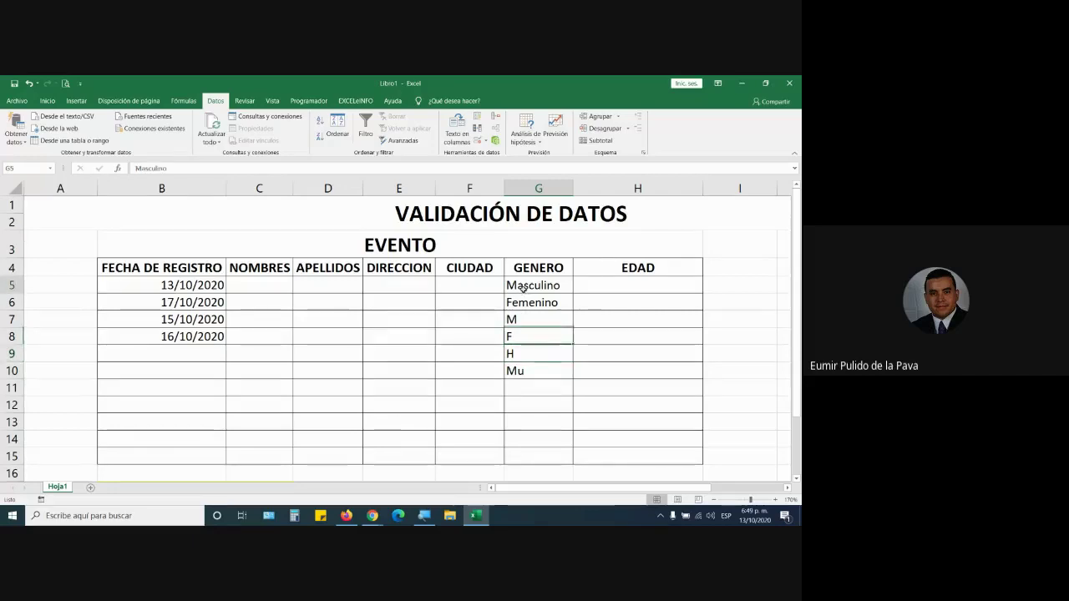
pyautogui.click(522, 288)
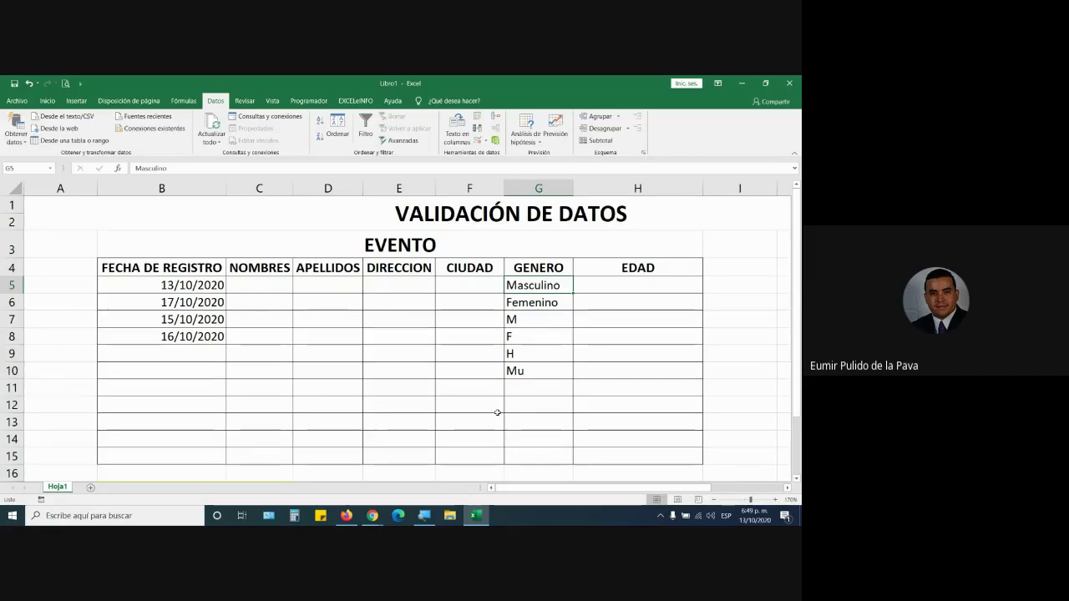
pyautogui.moveTo(529, 286); pyautogui.dragTo(524, 465)
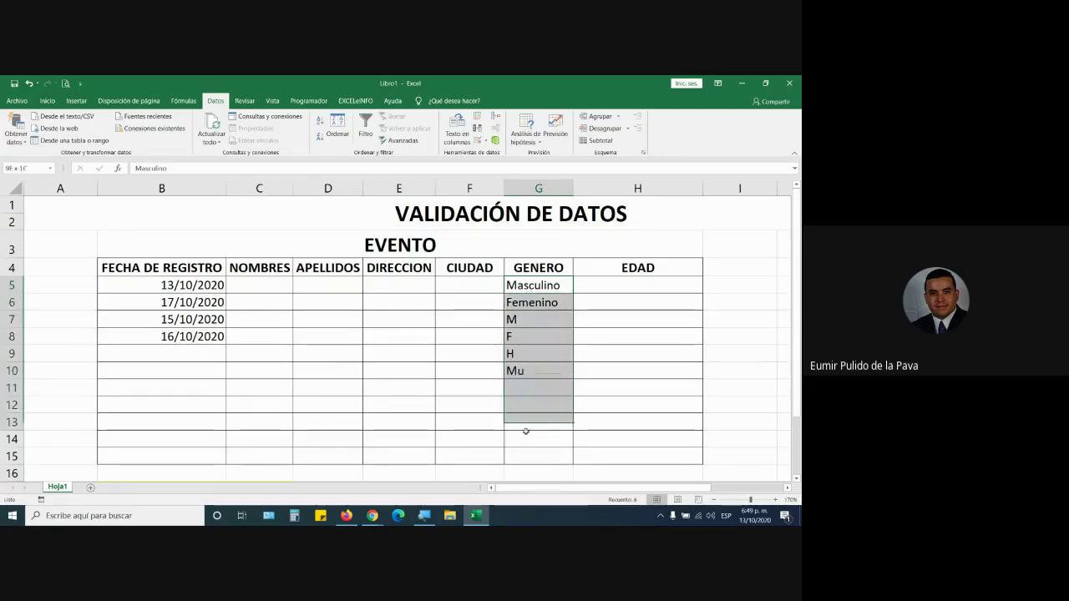
pyautogui.press('Delete')
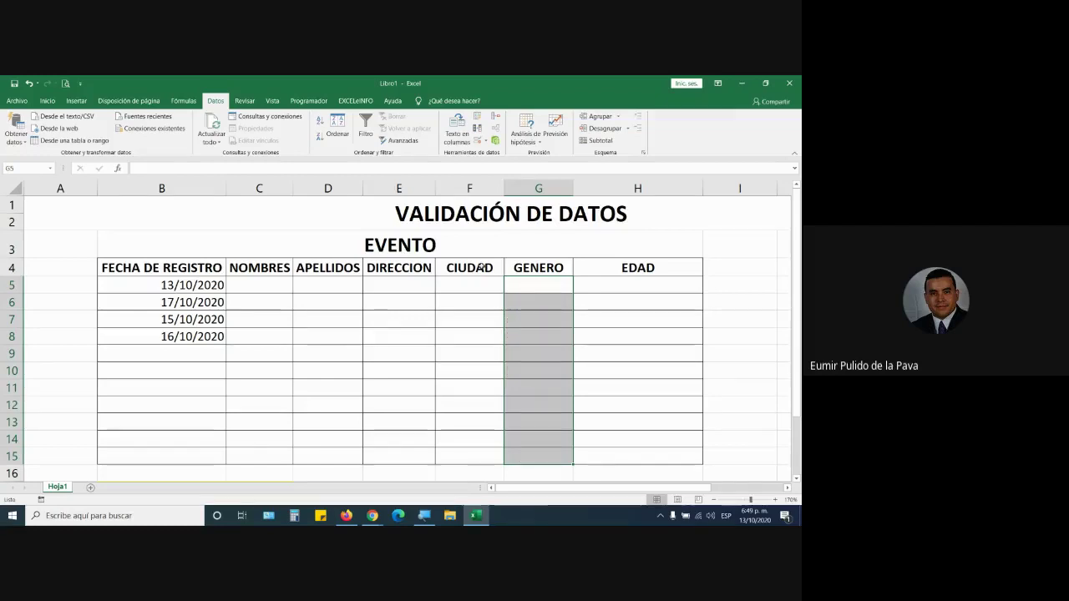
pyautogui.moveTo(477, 285)
pyautogui.mouseDown()
pyautogui.moveTo(482, 466)
pyautogui.moveTo(485, 455)
pyautogui.mouseUp()
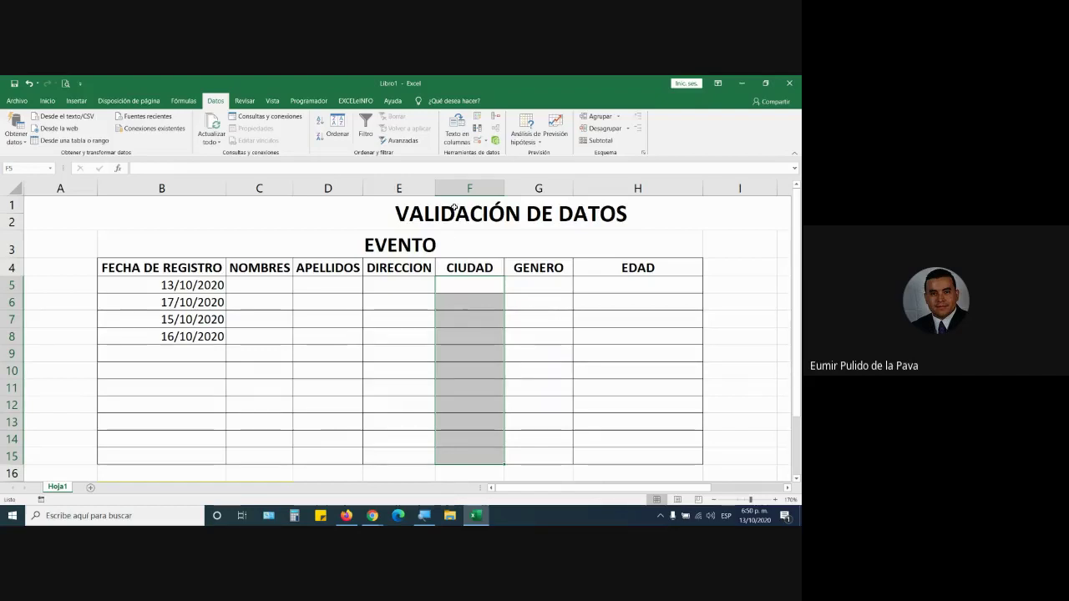
# - Choose Lista as the CIUDAD cells' allowed validation type and place the cursor in Origen
pyautogui.click(476, 141)
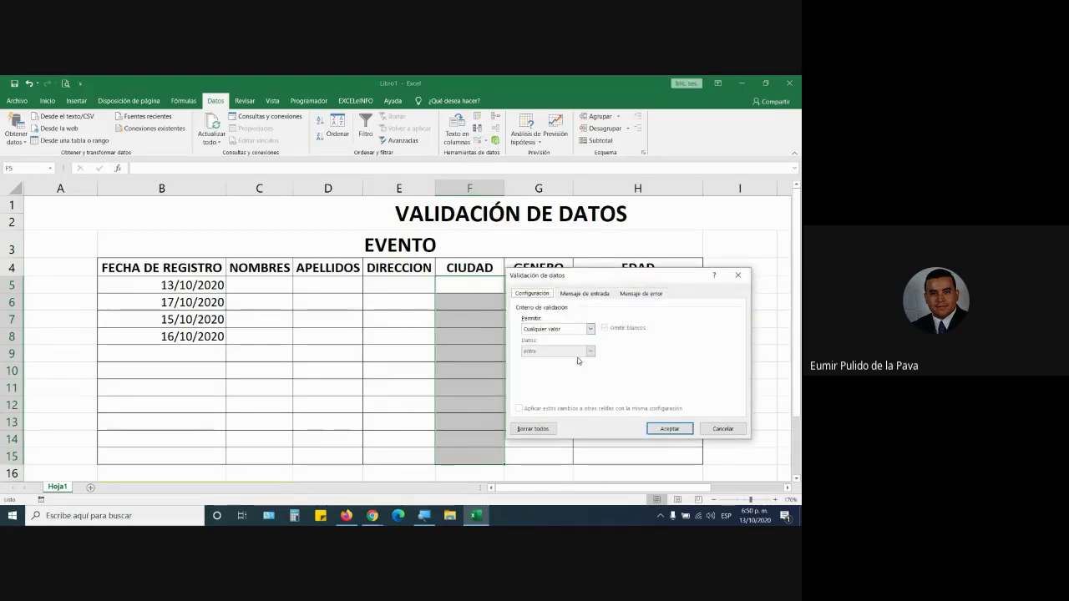
pyautogui.click(549, 328)
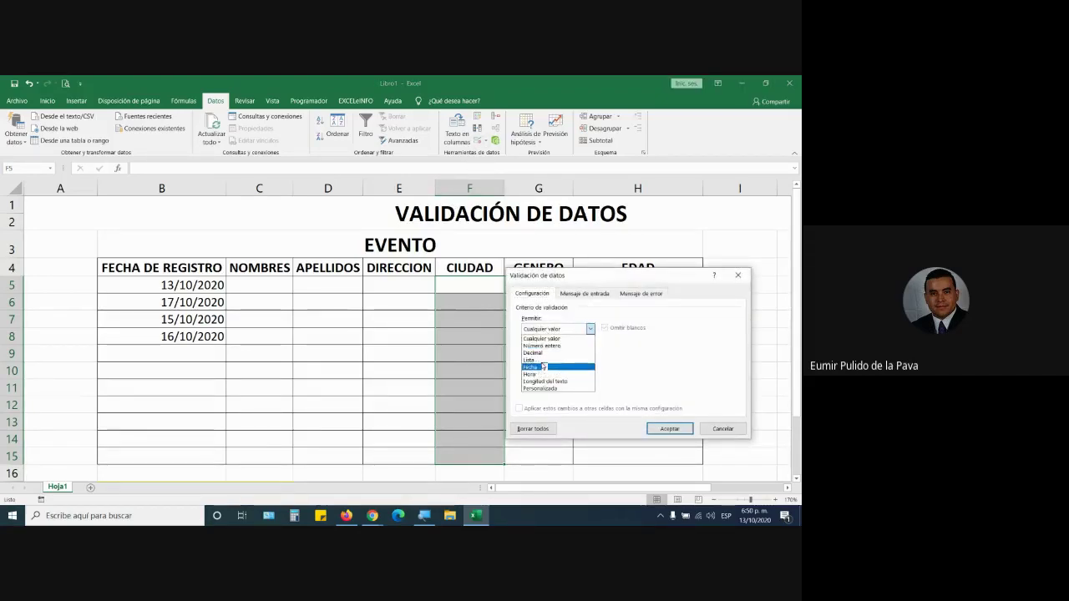
pyautogui.click(542, 360)
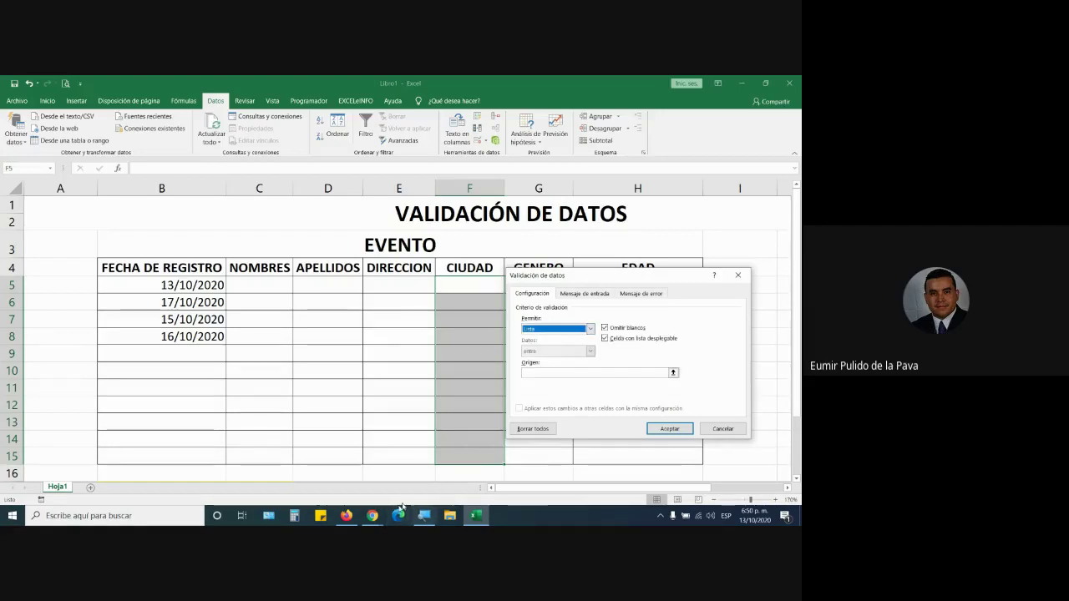
pyautogui.press('super+plus')
pyautogui.click(311, 402)
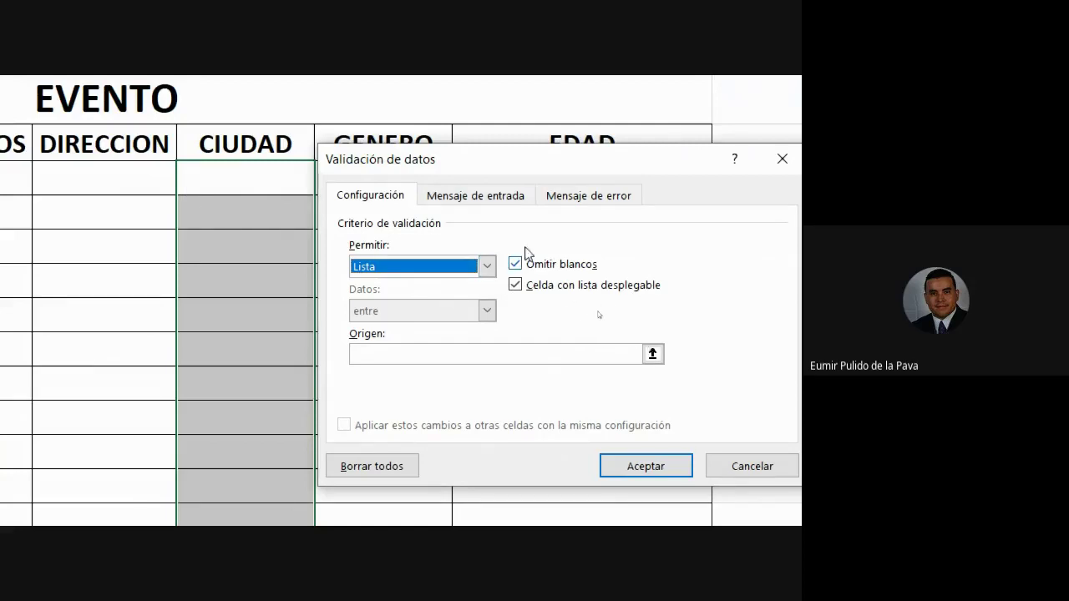
pyautogui.moveTo(432, 170); pyautogui.dragTo(482, 167)
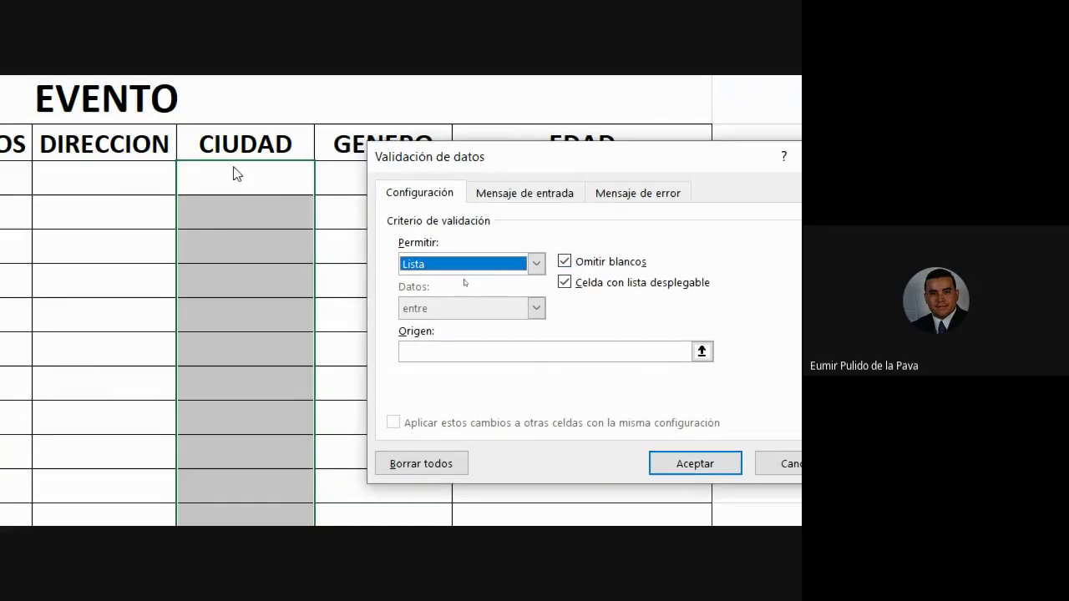
pyautogui.click(537, 266)
pyautogui.click(536, 265)
pyautogui.click(536, 266)
pyautogui.click(536, 266)
pyautogui.click(483, 359)
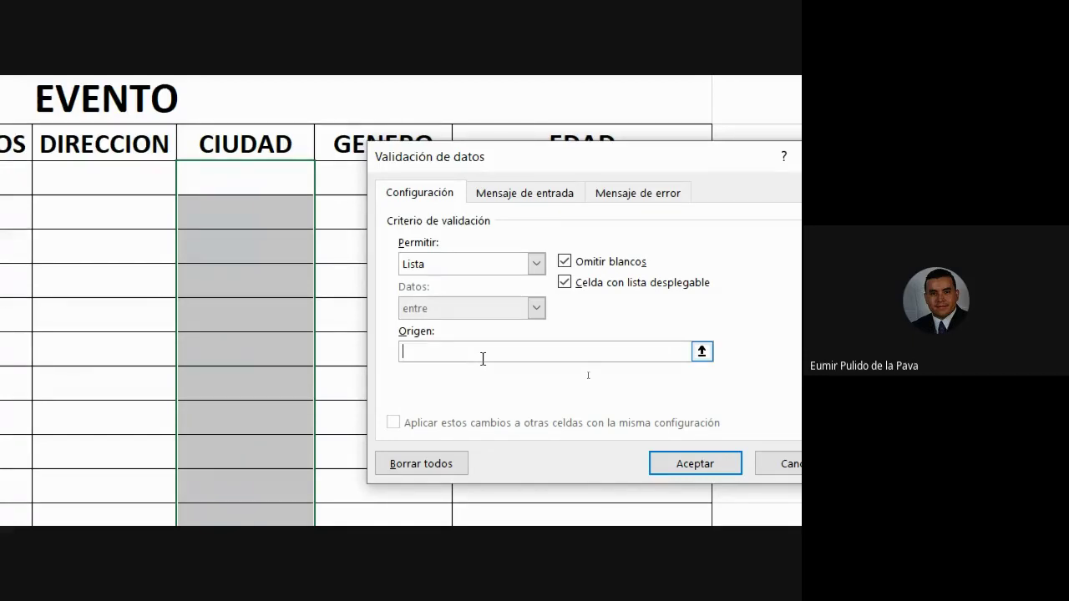
# - Reconfirm Lista and type the city source, beginning Pereira and Manizales, into Origen
pyautogui.click(453, 264)
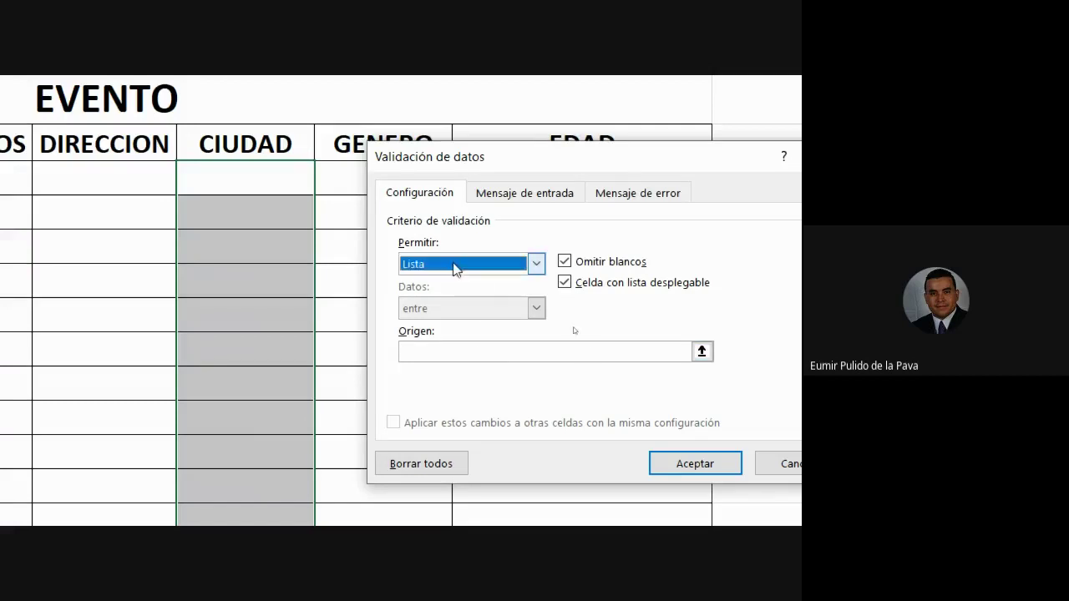
pyautogui.click(430, 327)
pyautogui.click(416, 351)
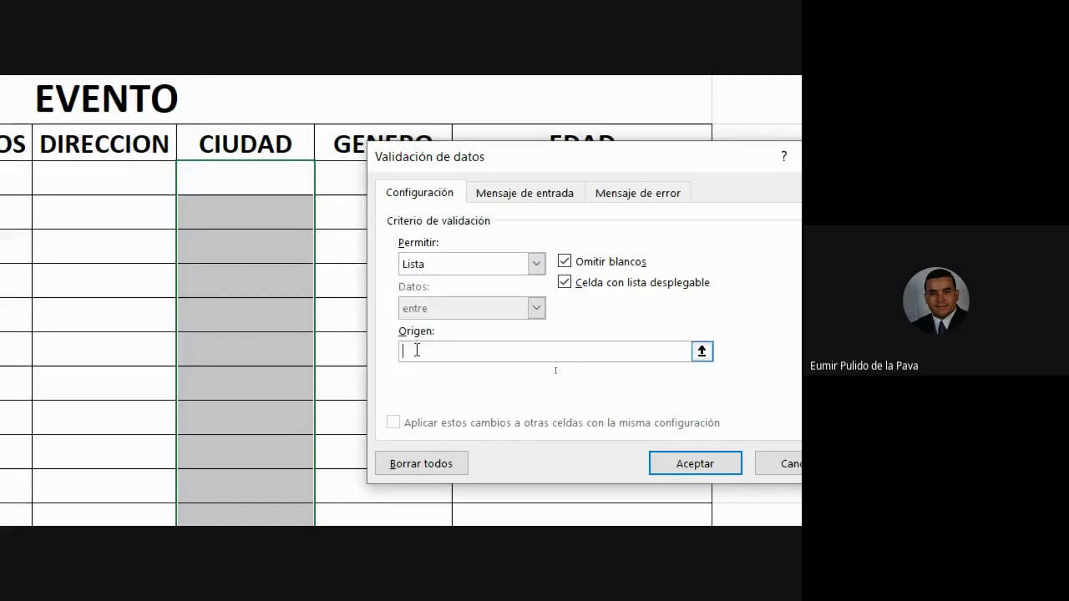
pyautogui.write('Pereiu')
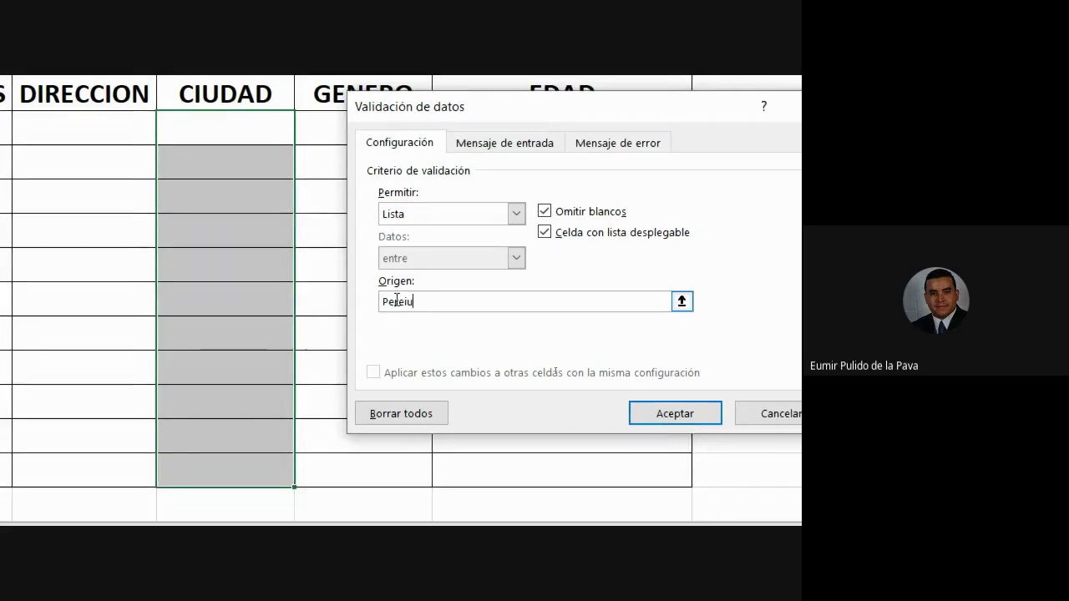
pyautogui.press('BackSpace')
pyautogui.write('ra')
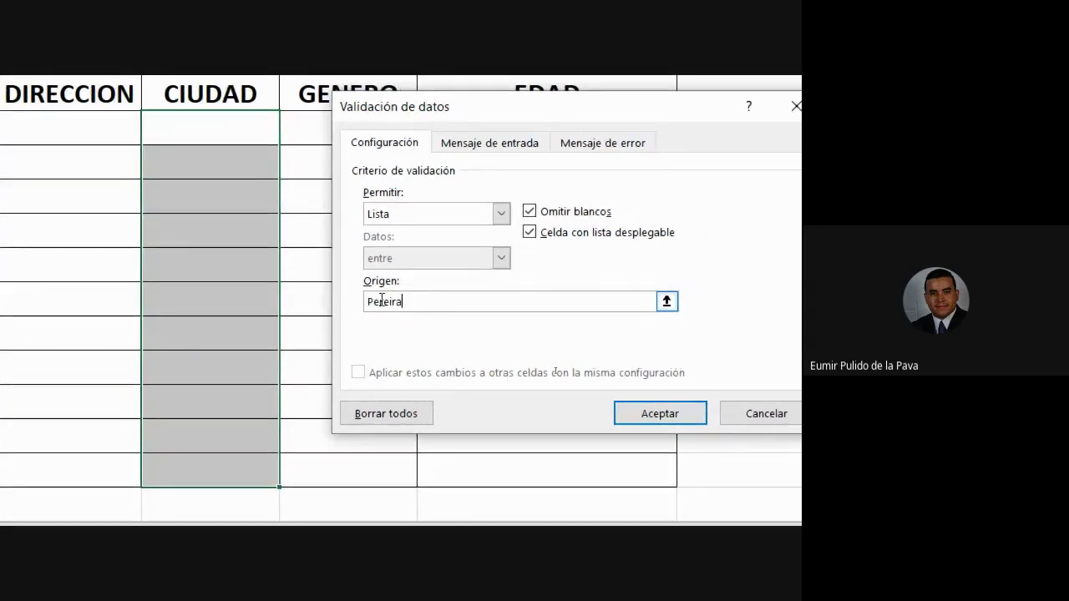
pyautogui.write(';')
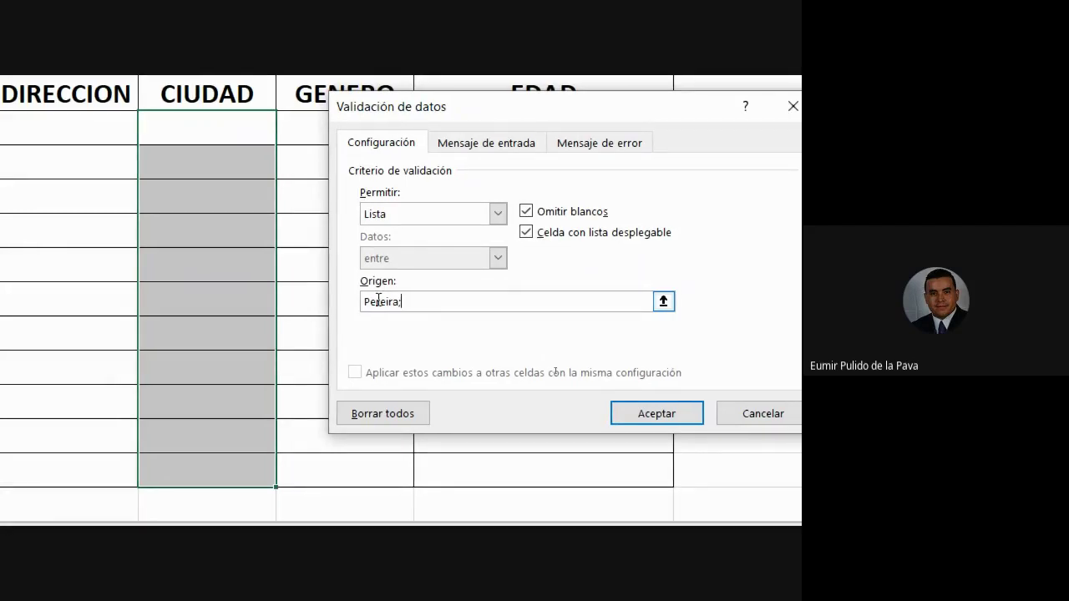
pyautogui.press('BackSpace')
pyautogui.write(',')
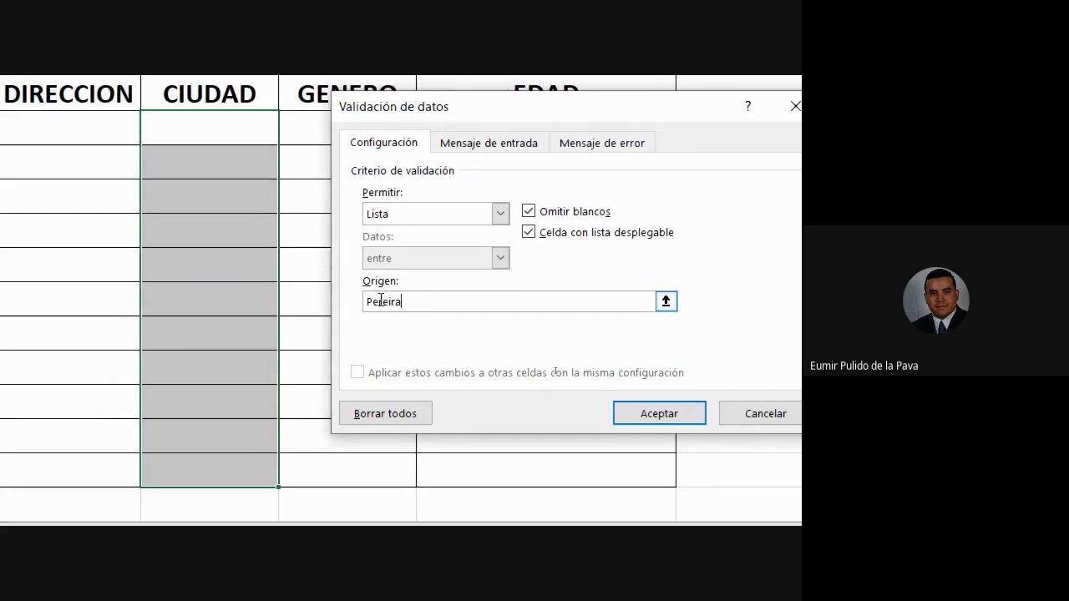
pyautogui.write(';')
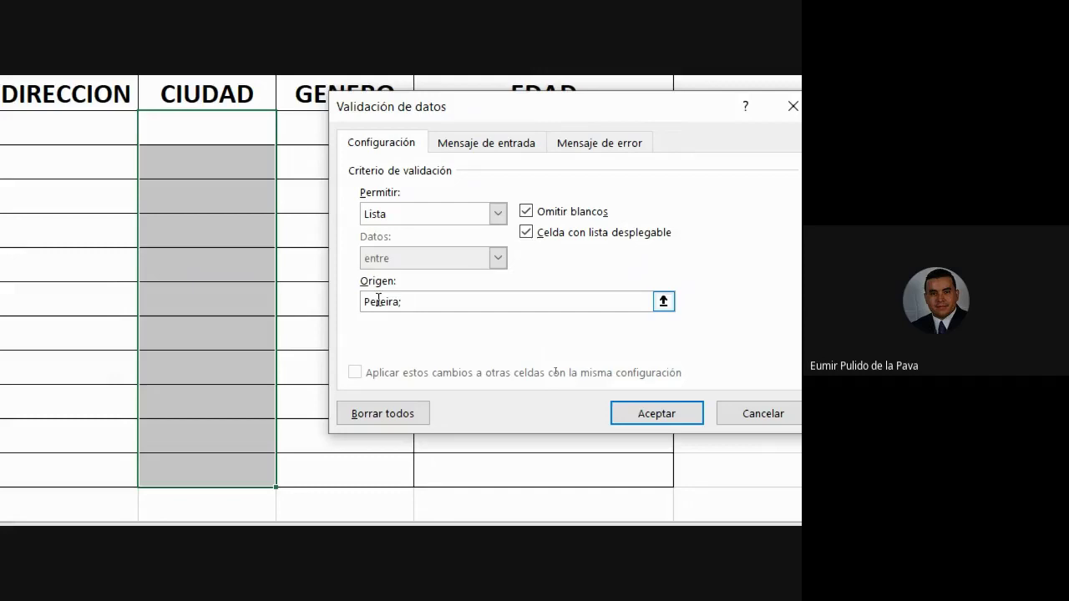
pyautogui.write('Manizales')
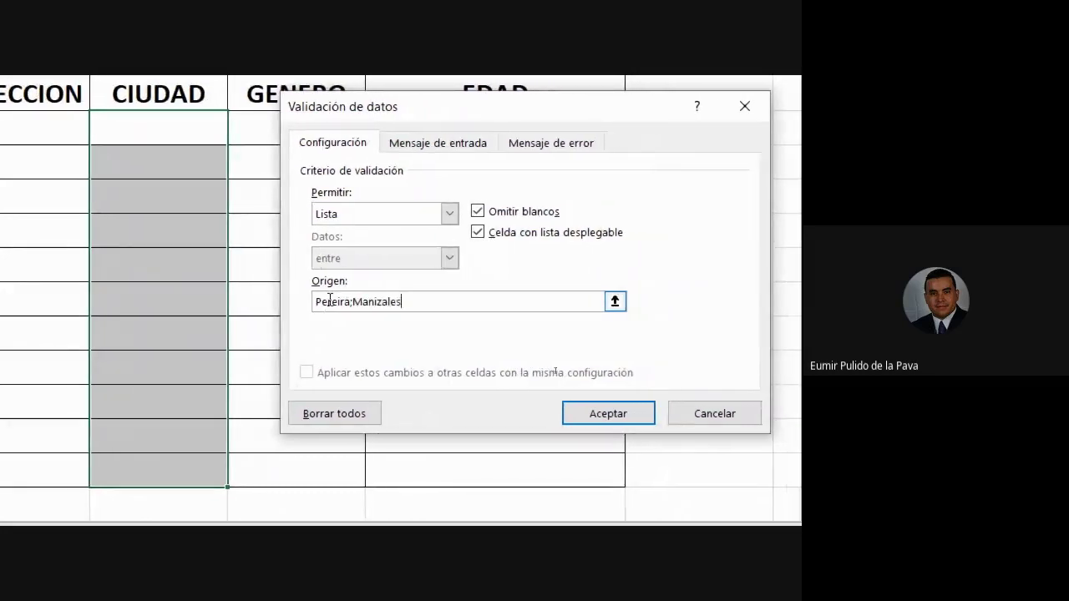
pyautogui.write(';Armen')
pyautogui.write('ia;La Virginia')
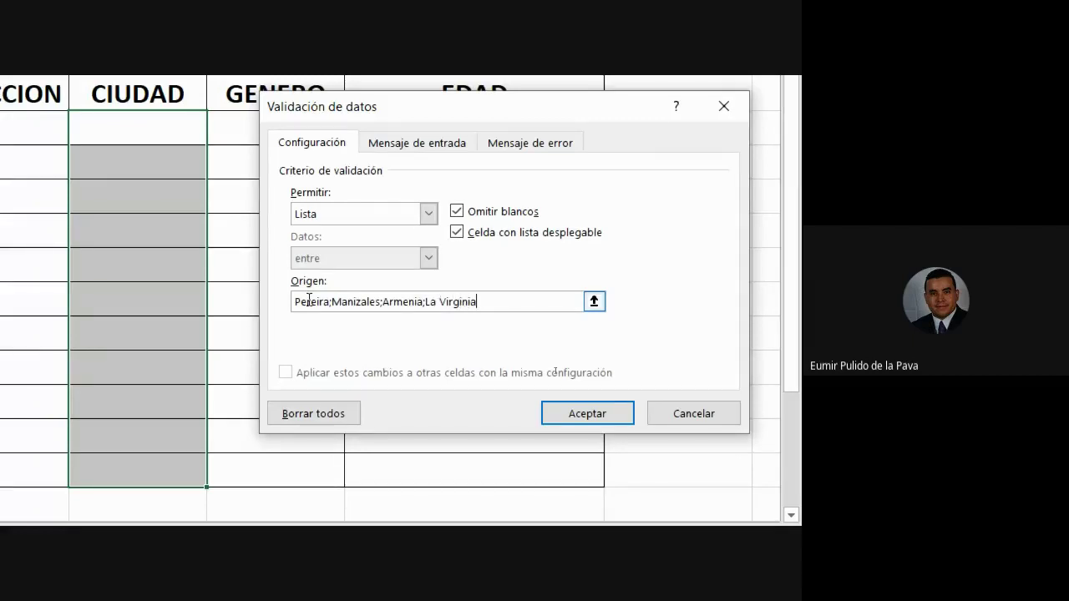
pyautogui.write('Dosquebradas')
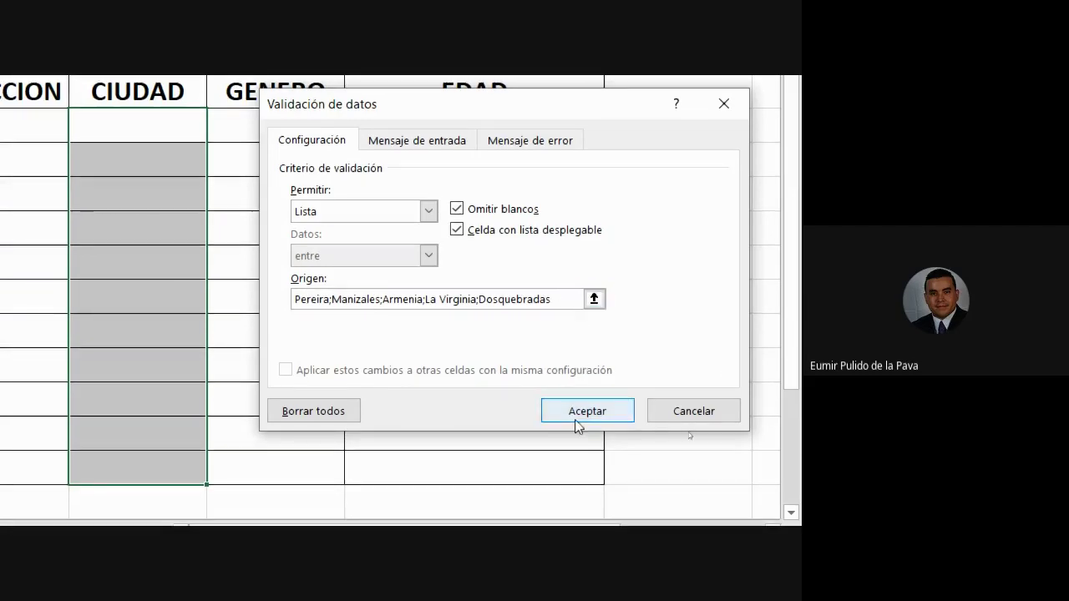
# - Apply the city list validation and check that the CIUDAD cells offer its dropdown
pyautogui.click(576, 426)
pyautogui.click(272, 191)
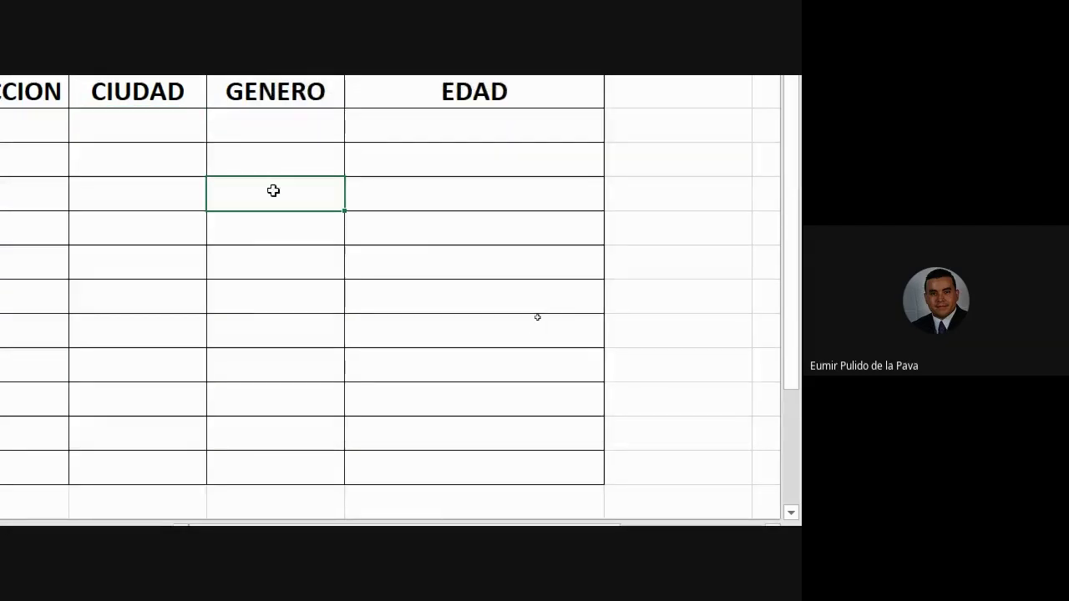
pyautogui.click(178, 122)
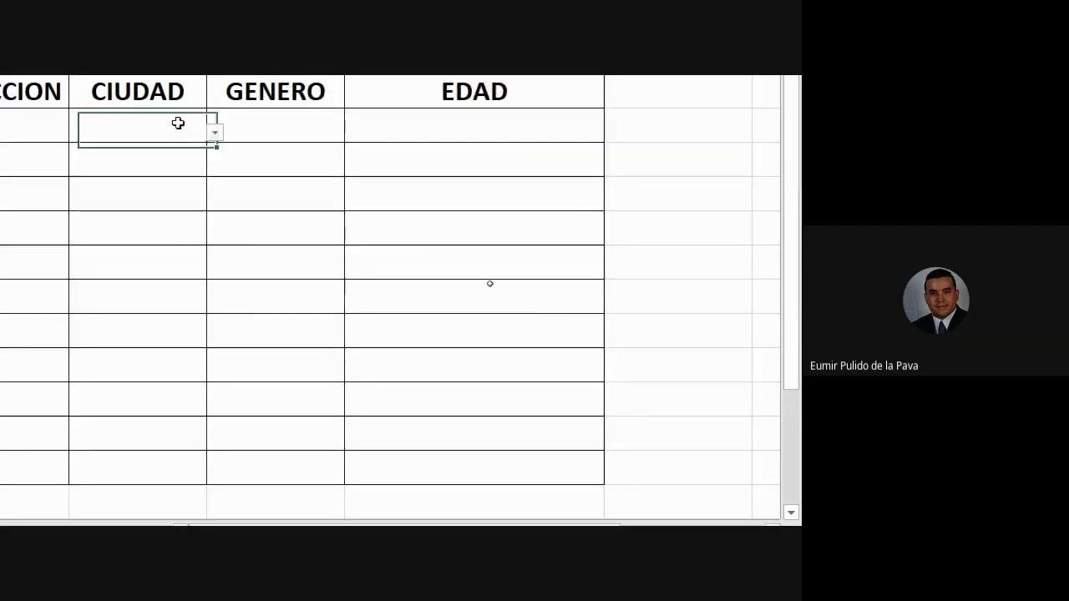
pyautogui.click(193, 165)
pyautogui.click(185, 197)
pyautogui.click(172, 225)
pyautogui.click(175, 266)
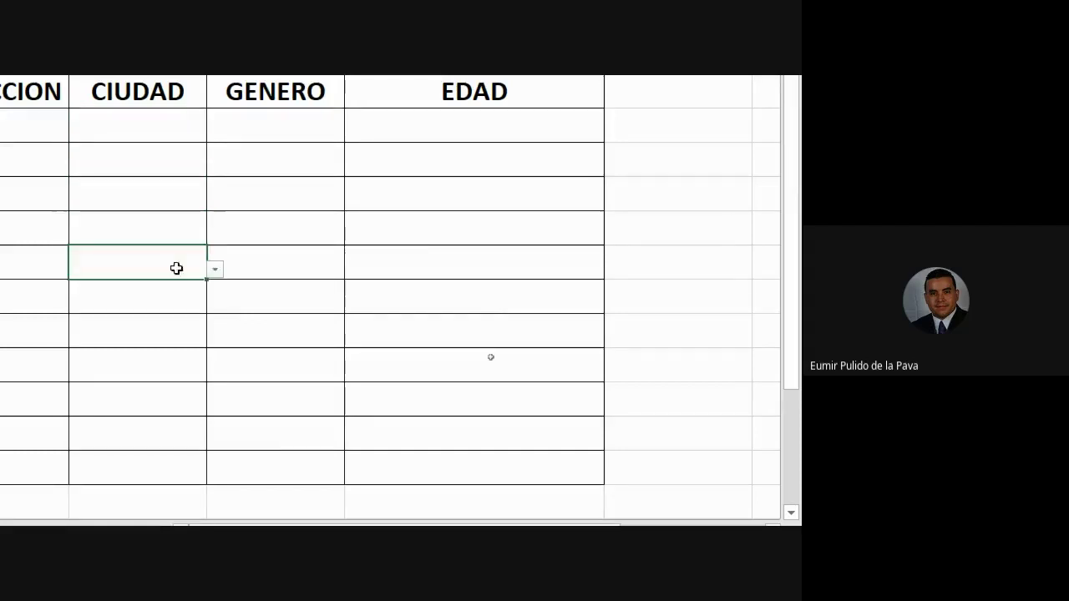
pyautogui.click(185, 123)
# - Pick Pereira and Armenia from the dropdown for the first two CIUDAD cells
pyautogui.click(215, 133)
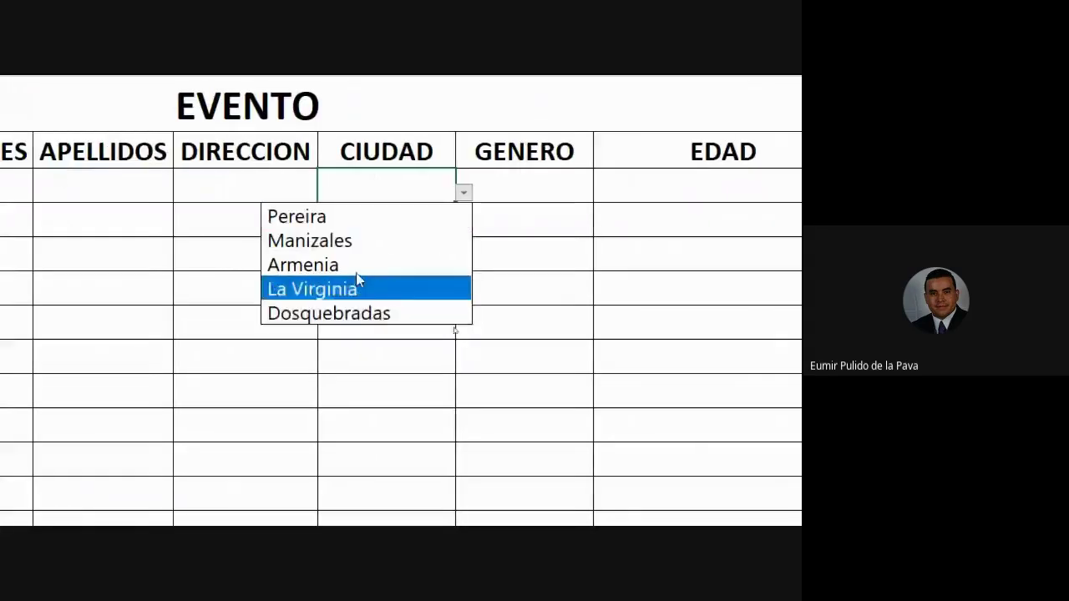
pyautogui.click(327, 220)
pyautogui.click(418, 231)
pyautogui.click(464, 226)
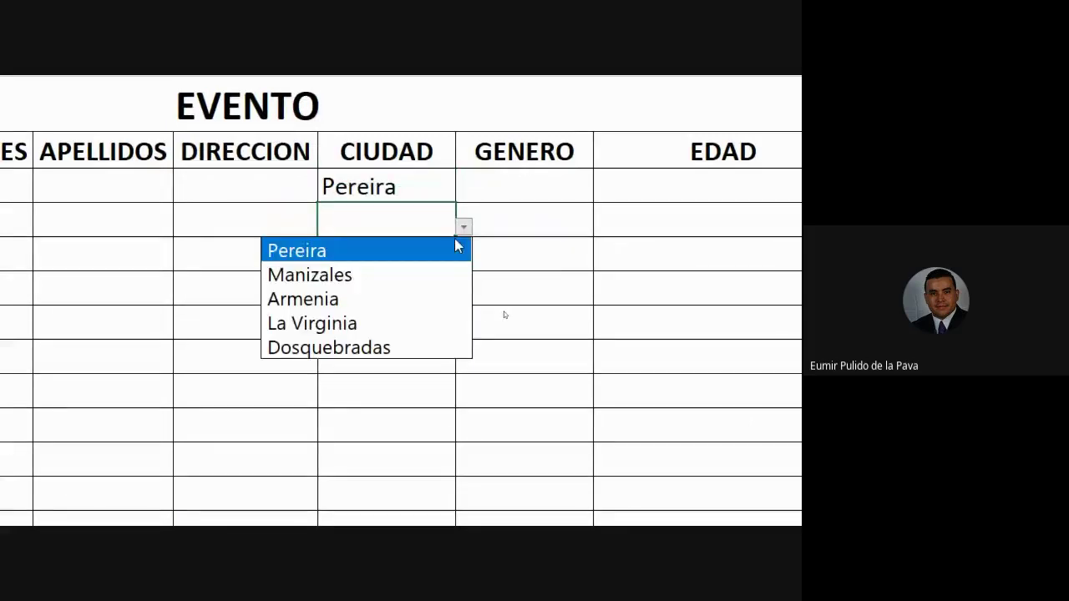
pyautogui.click(390, 301)
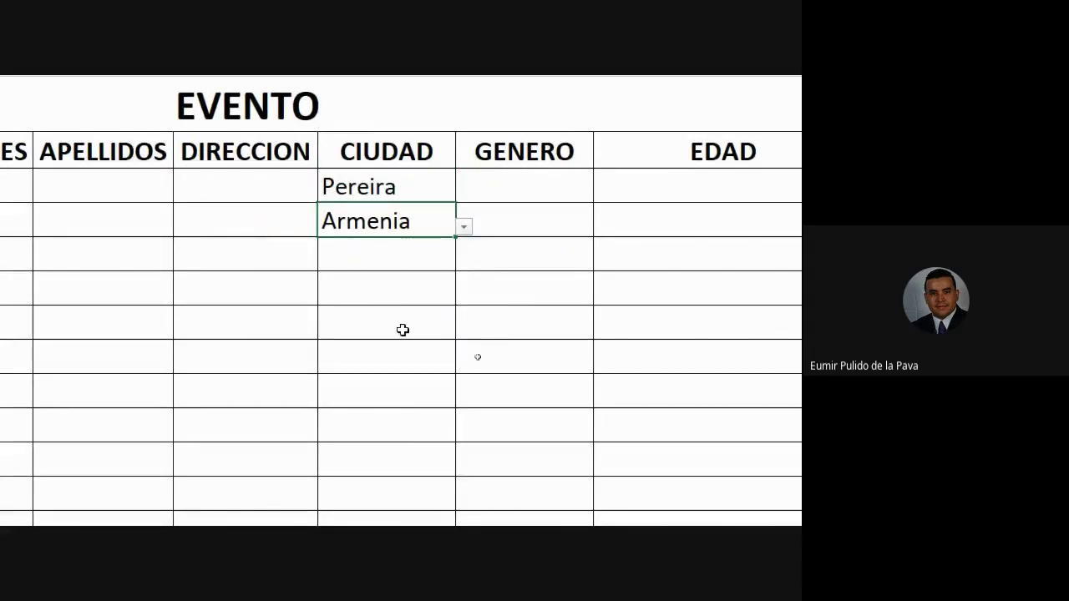
# - Enter the off-list value Per in the third CIUDAD cell to trigger the validation error
pyautogui.click(406, 260)
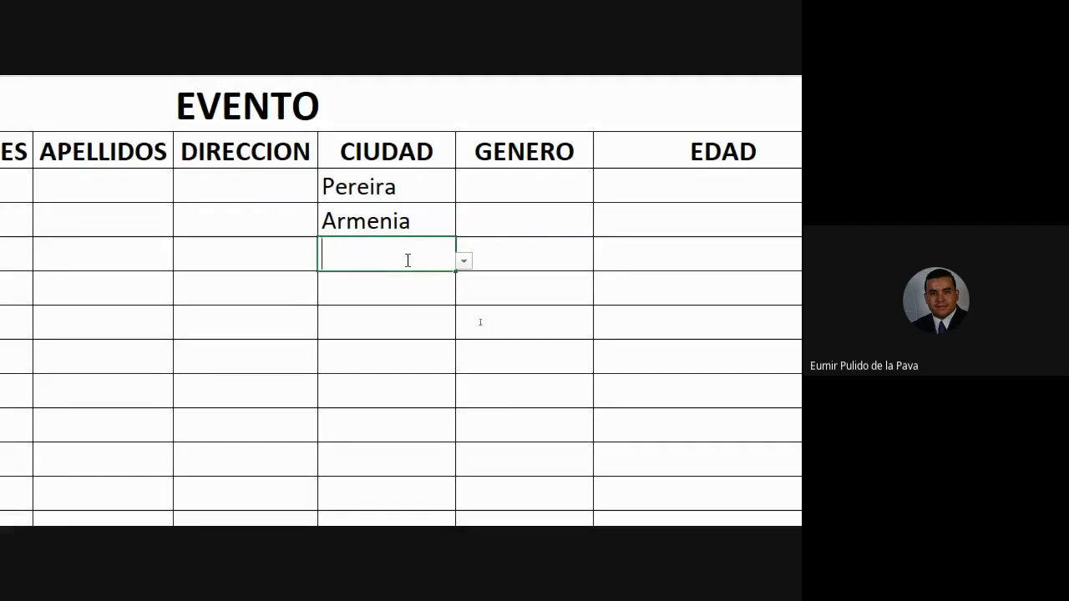
pyautogui.write('Per')
pyautogui.press('Delete')
pyautogui.press('Return')
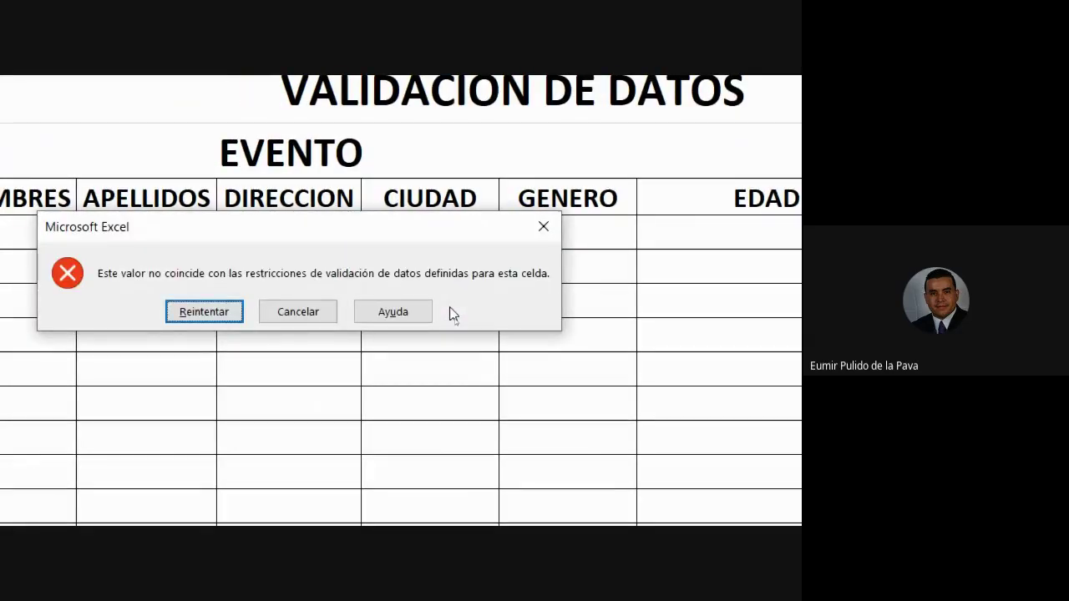
# - Cancel the error, then inspect the CIUDAD validation's Mensaje de error settings without changes
pyautogui.click(297, 312)
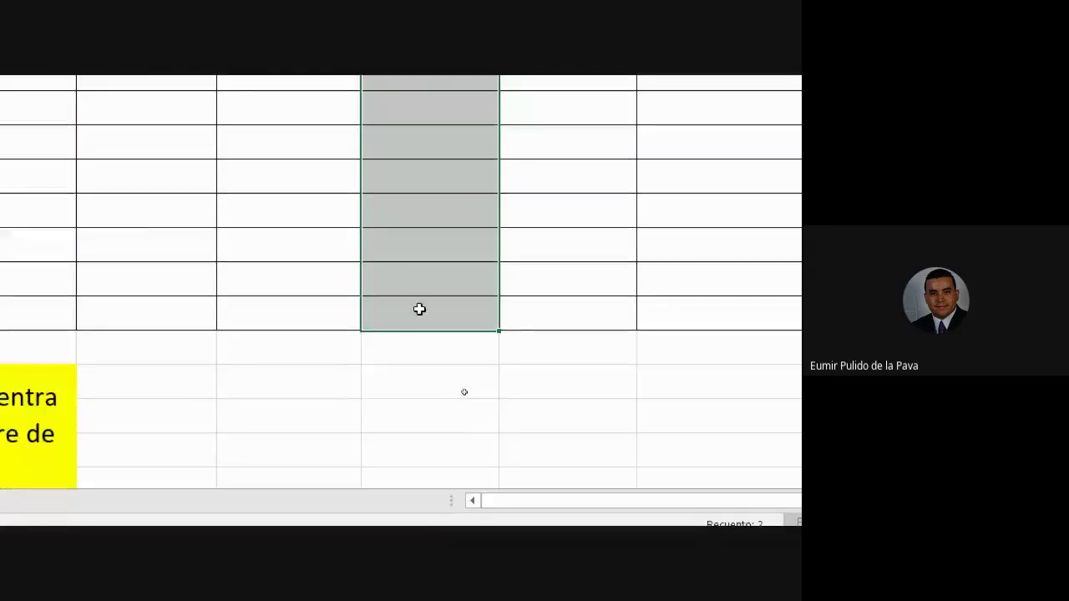
pyautogui.moveTo(416, 280); pyautogui.dragTo(421, 314)
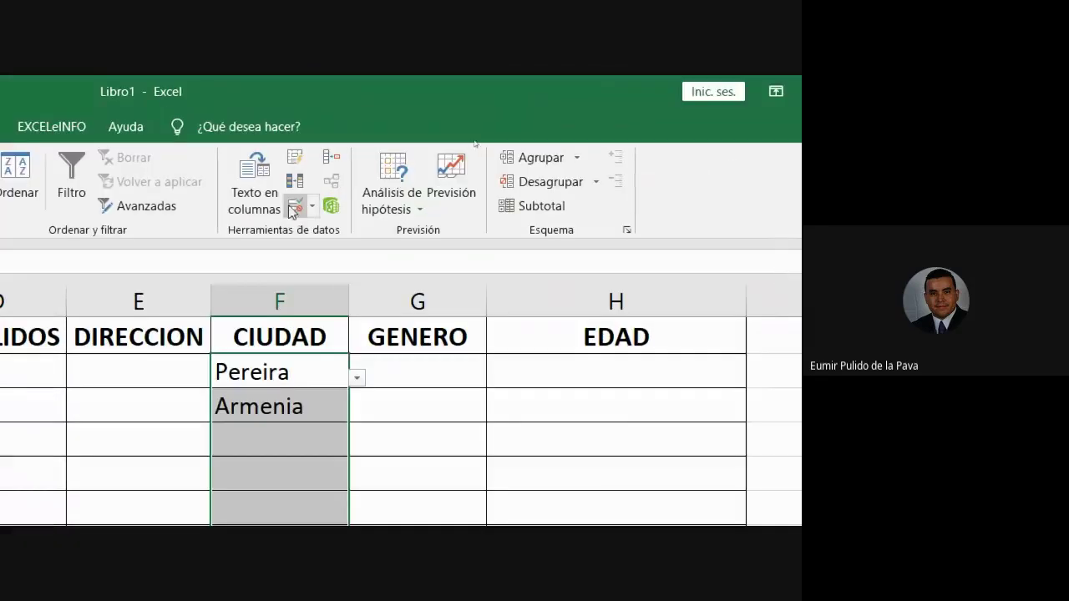
pyautogui.click(445, 205)
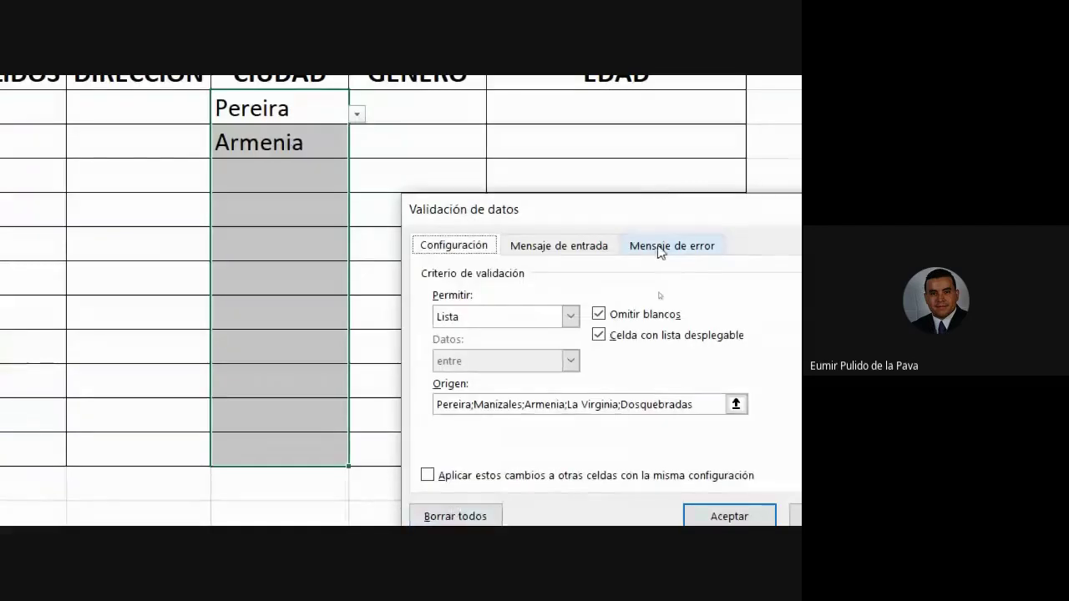
pyautogui.click(665, 245)
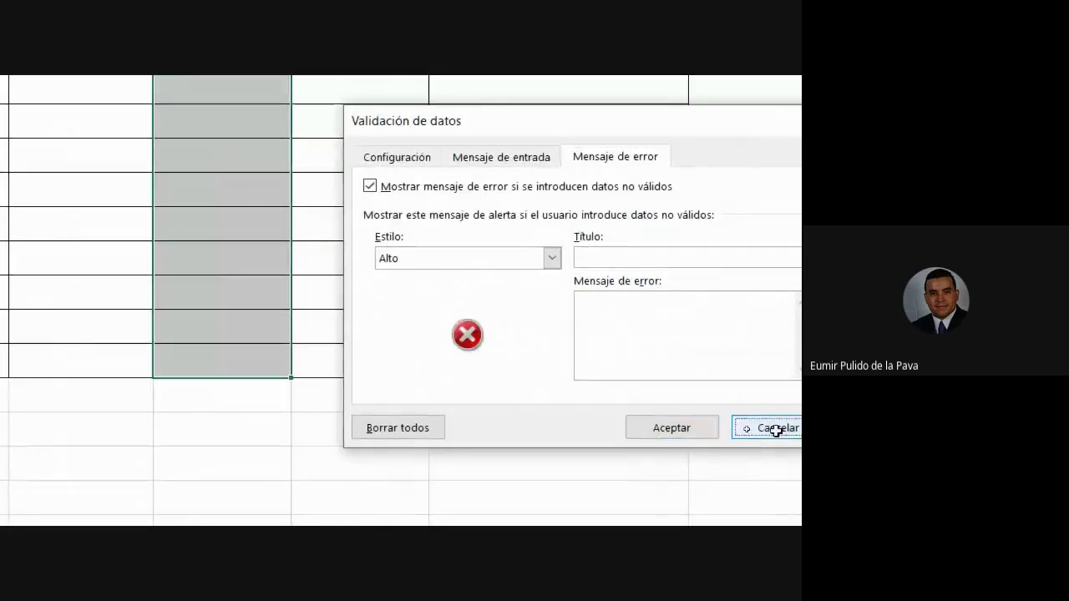
pyautogui.click(776, 432)
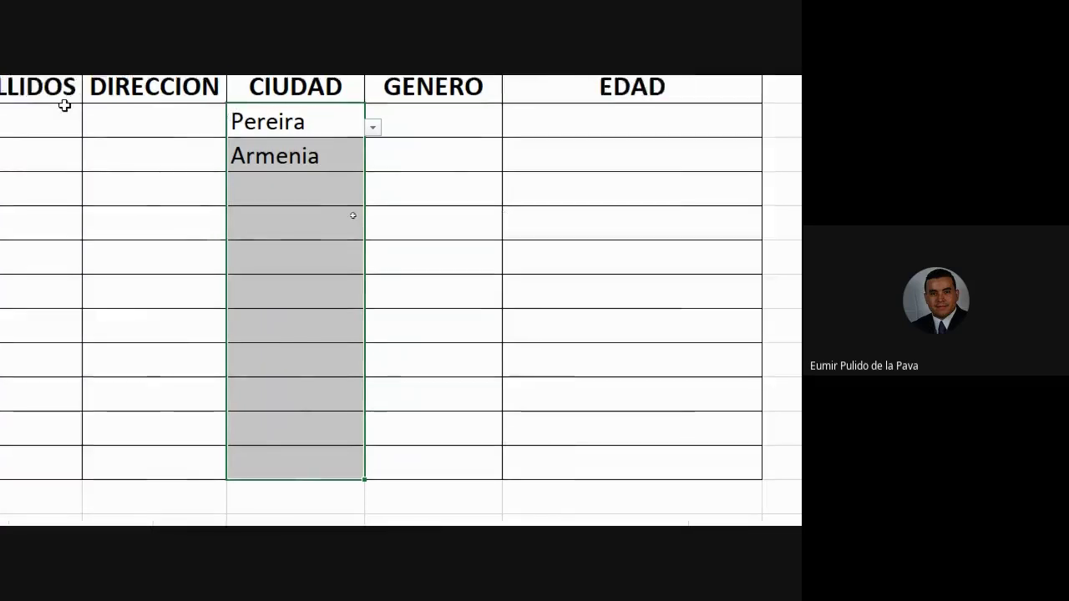
# - Choose Armenia, Dosquebradas and Pereira from the list for the next three CIUDAD cells
pyautogui.click(310, 258)
pyautogui.click(381, 265)
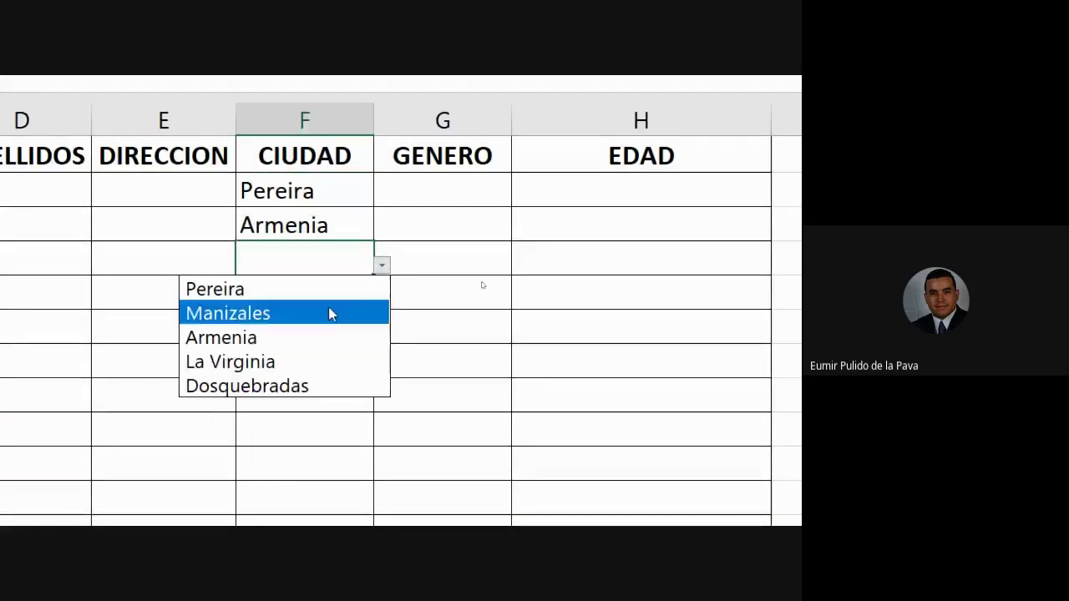
pyautogui.click(306, 337)
pyautogui.click(334, 293)
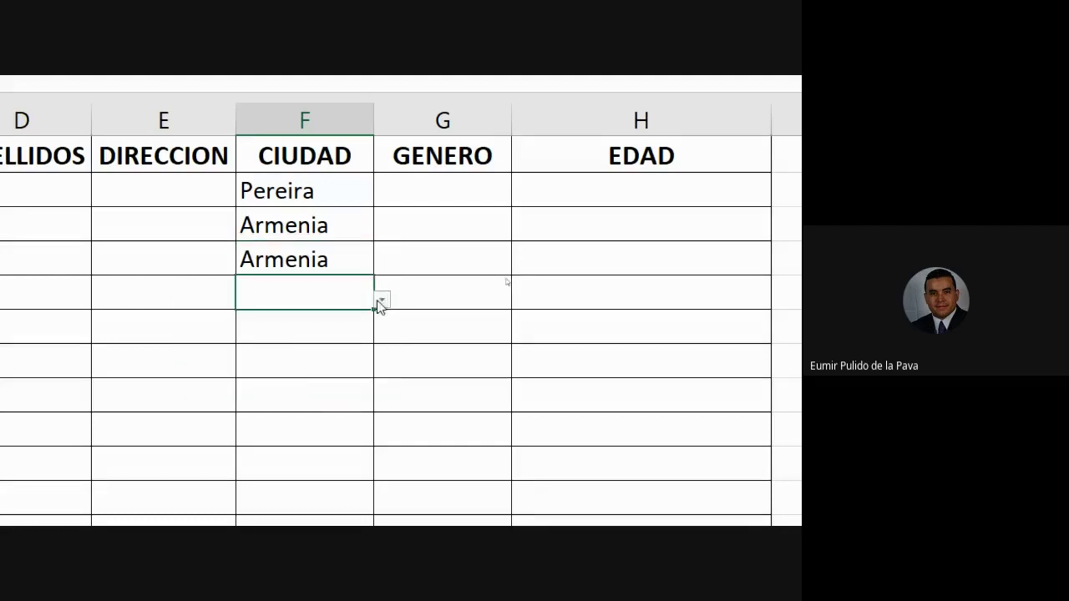
pyautogui.click(381, 301)
pyautogui.click(287, 421)
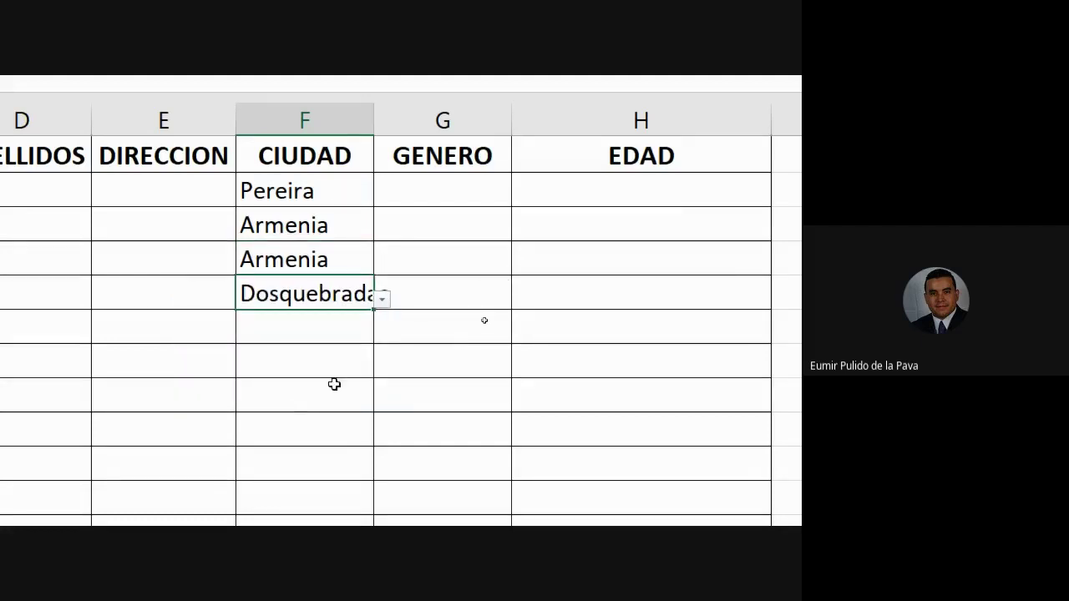
pyautogui.click(343, 328)
pyautogui.click(381, 334)
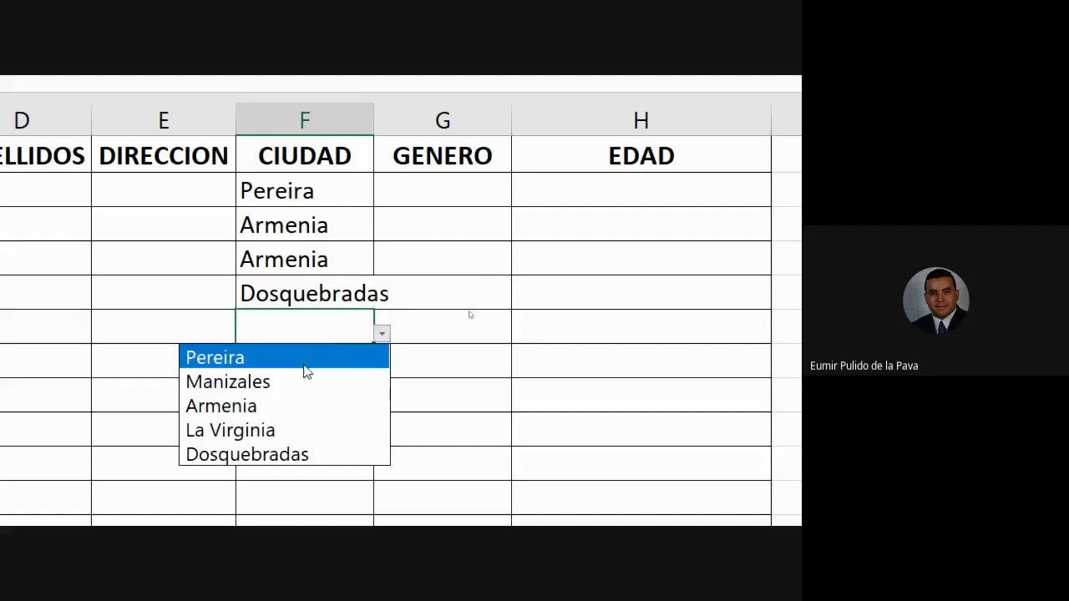
pyautogui.click(306, 359)
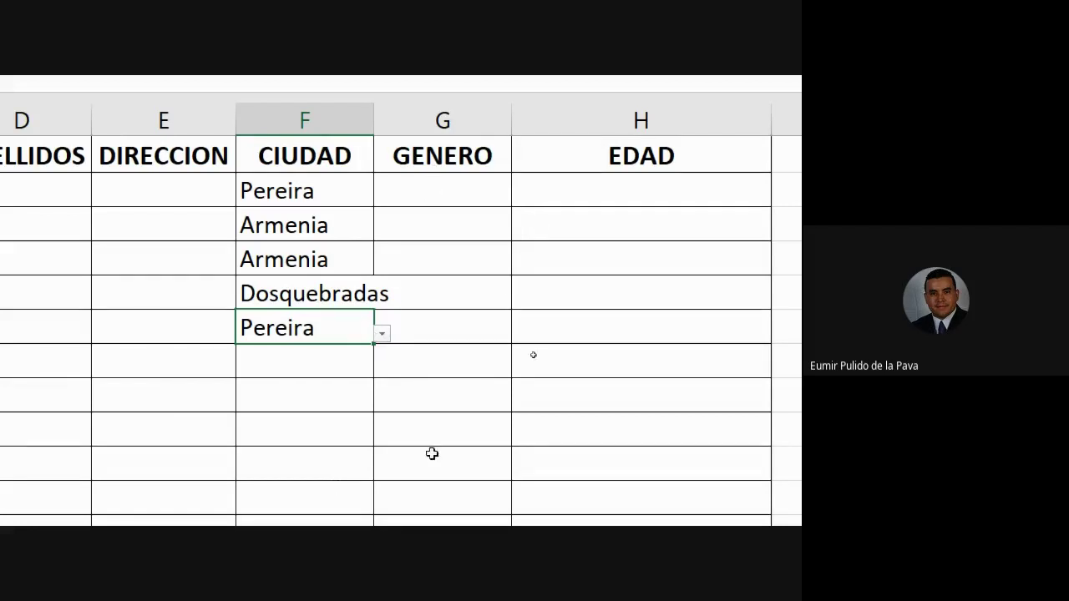
pyautogui.moveTo(483, 186); pyautogui.dragTo(466, 409)
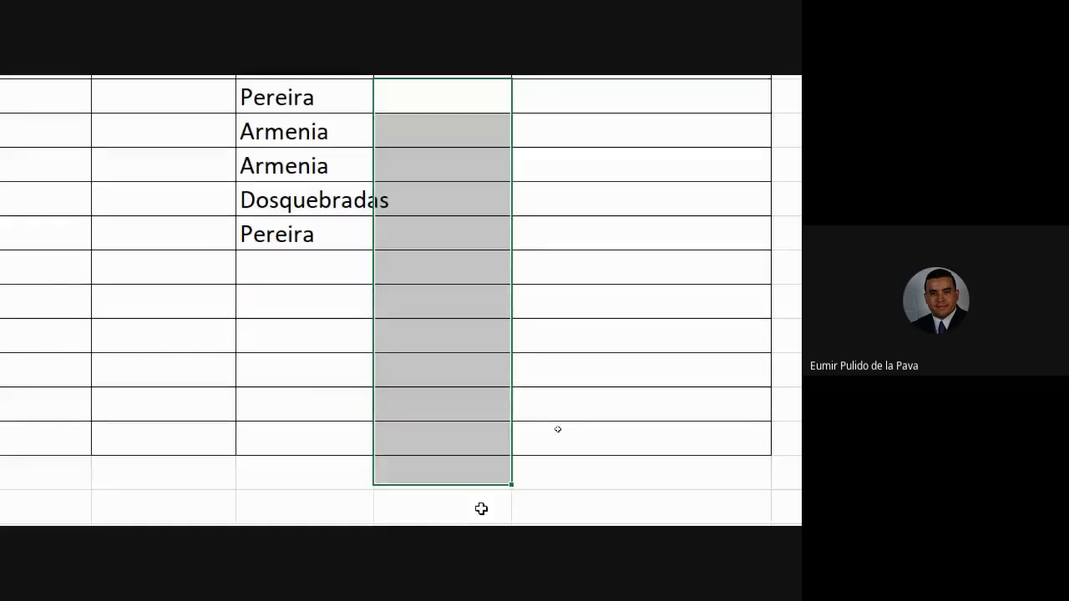
pyautogui.scroll(1, 463, 413)
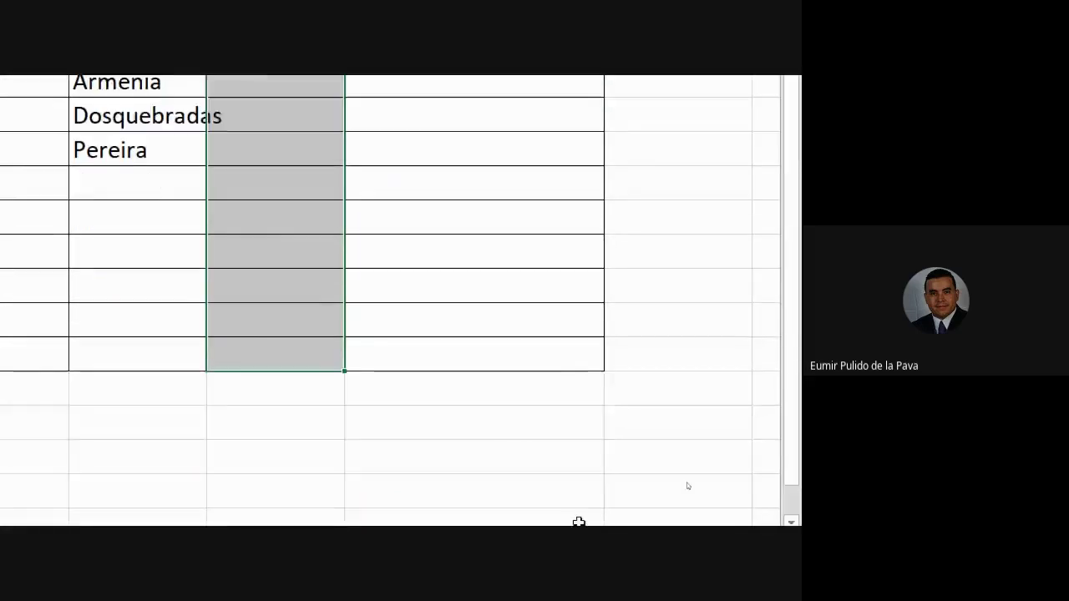
pyautogui.click(289, 505)
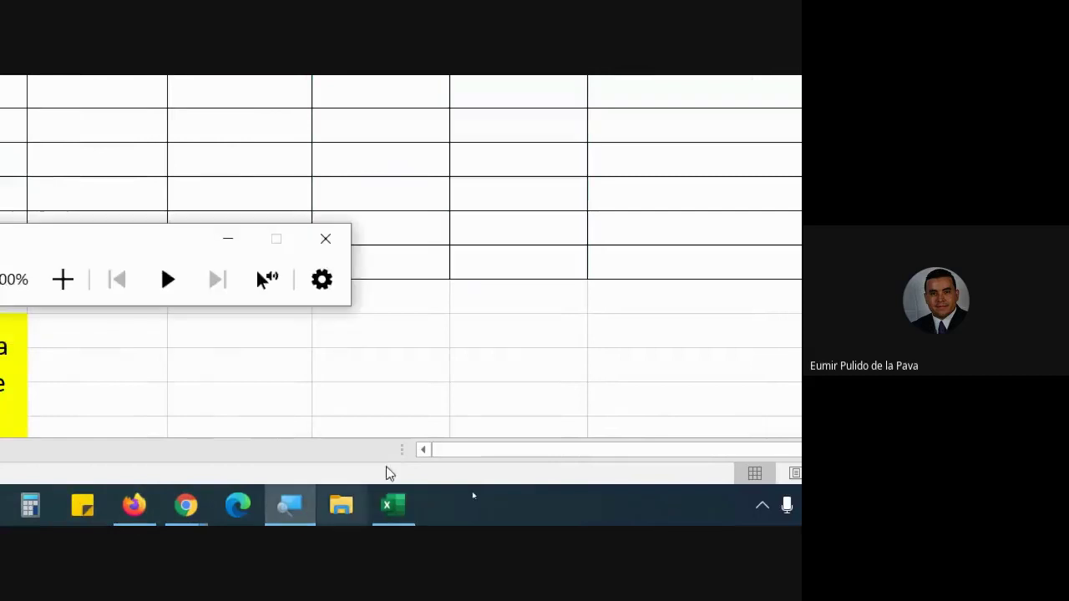
pyautogui.click(151, 279)
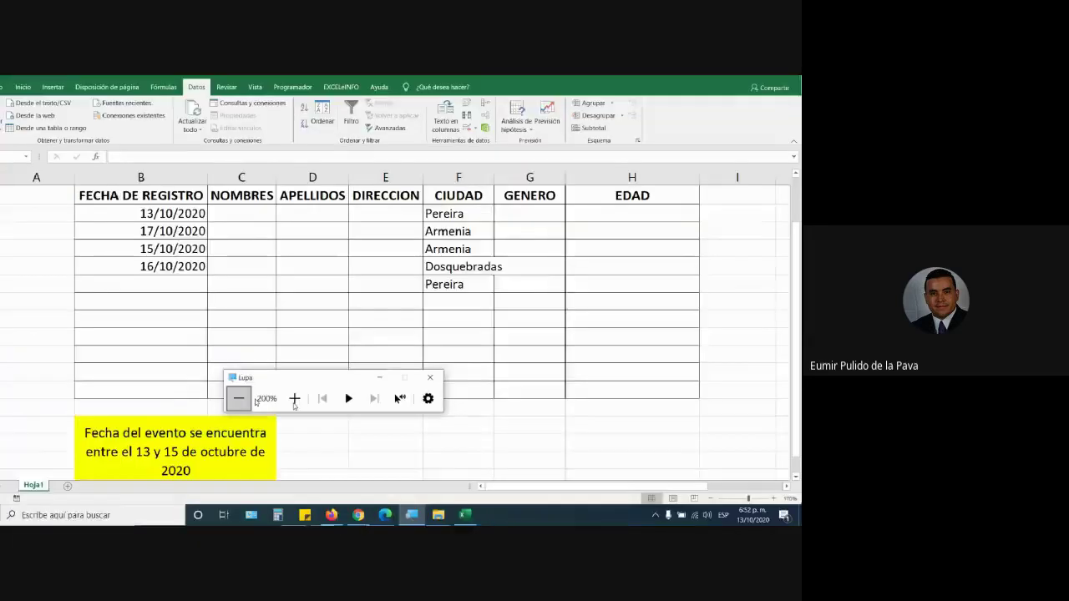
pyautogui.click(787, 489)
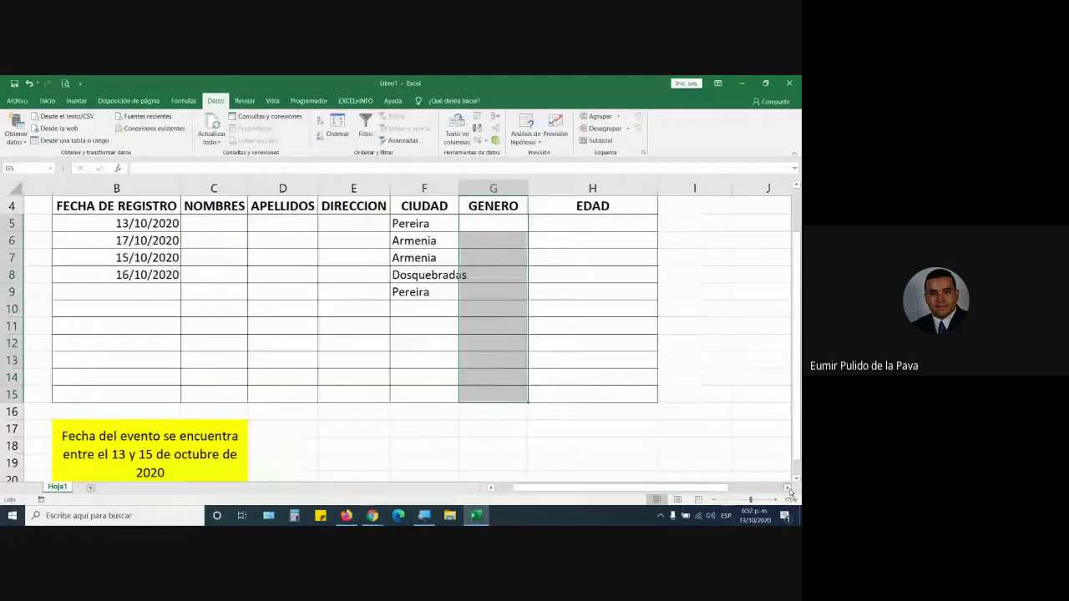
pyautogui.click(790, 488)
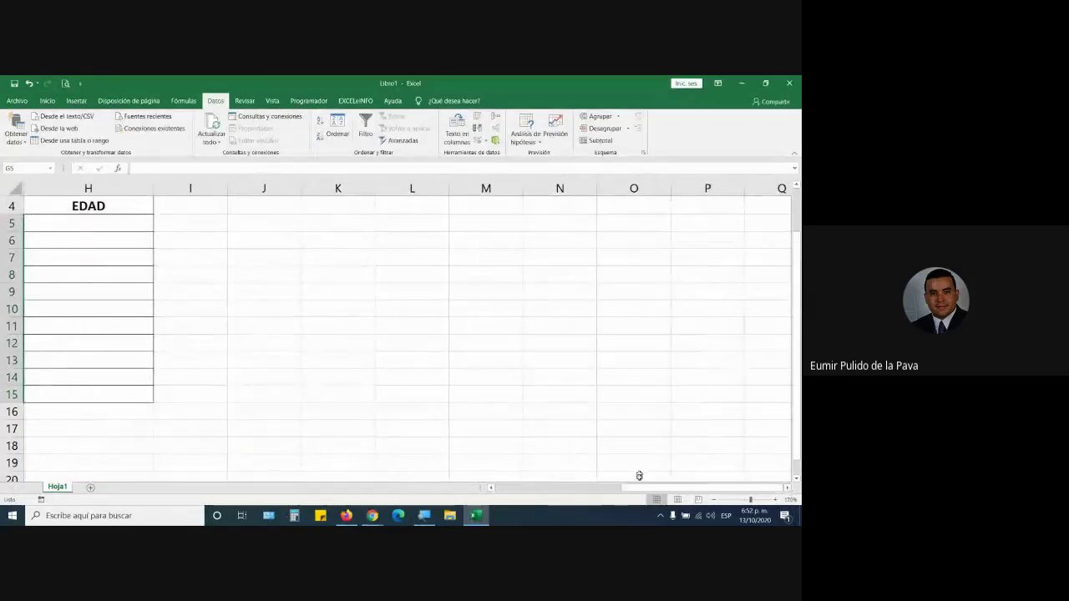
pyautogui.moveTo(637, 489)
pyautogui.mouseDown()
pyautogui.moveTo(520, 492)
pyautogui.moveTo(528, 487)
pyautogui.mouseUp()
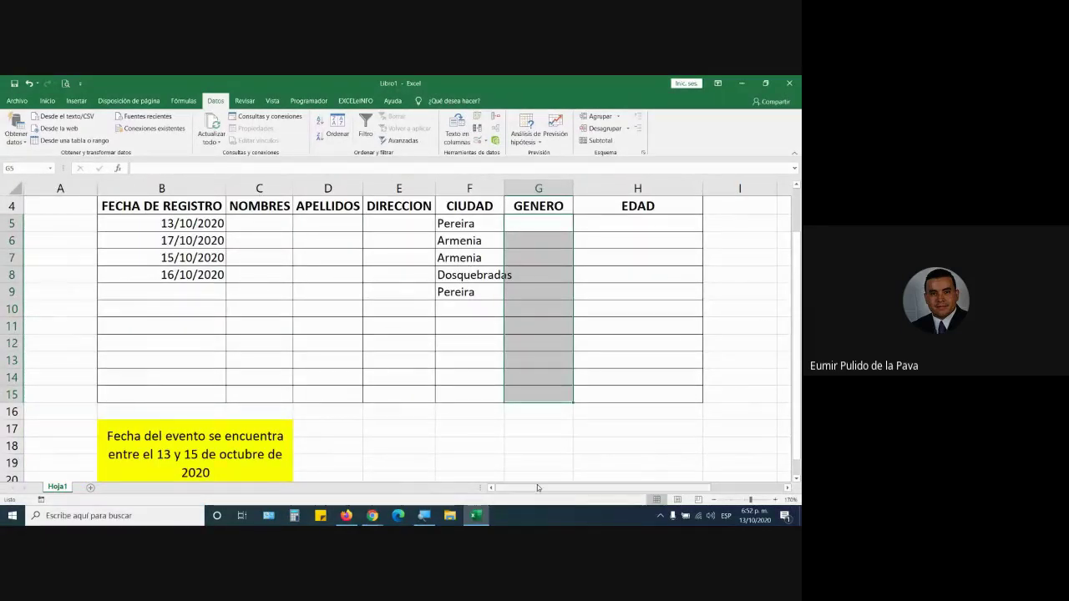
pyautogui.moveTo(537, 485); pyautogui.dragTo(608, 487)
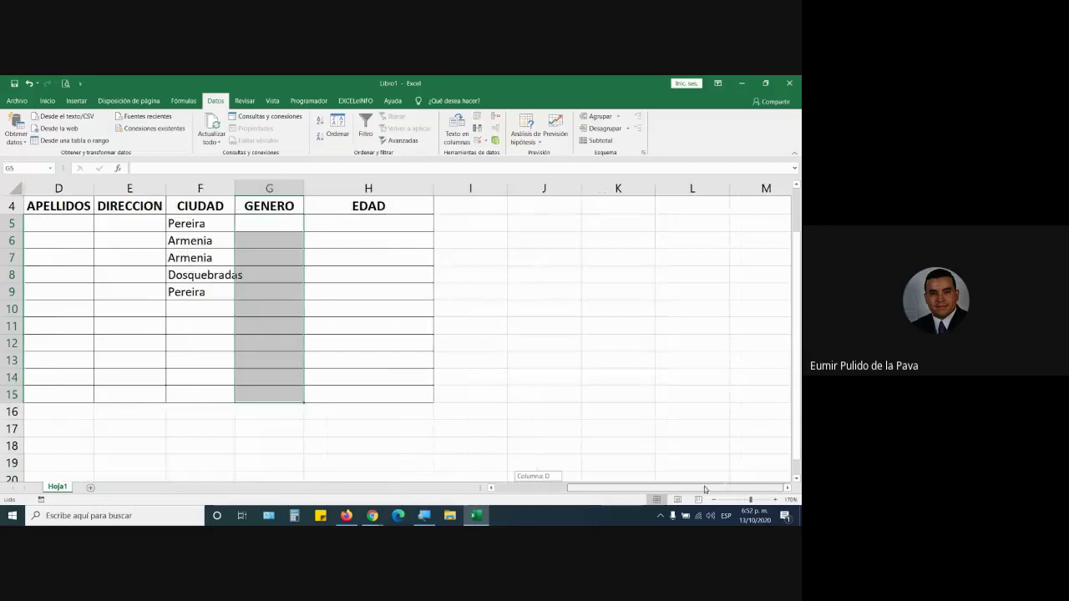
pyautogui.click(786, 489)
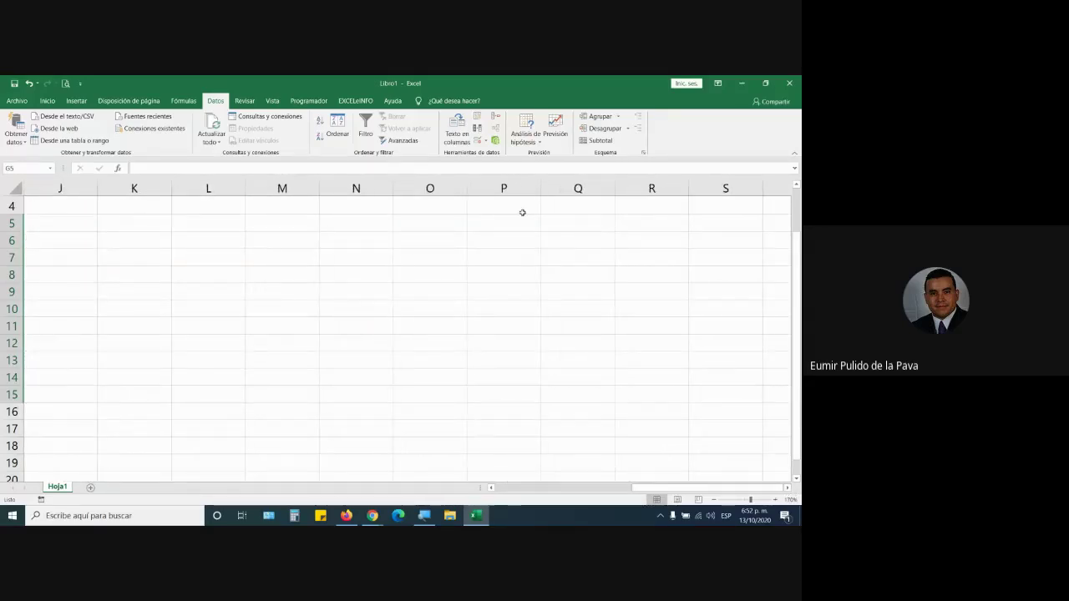
# - Type Masculino, Femenino and Ns/Nr into cells P4, P5 and P6
pyautogui.click(525, 205)
pyautogui.write('Masc')
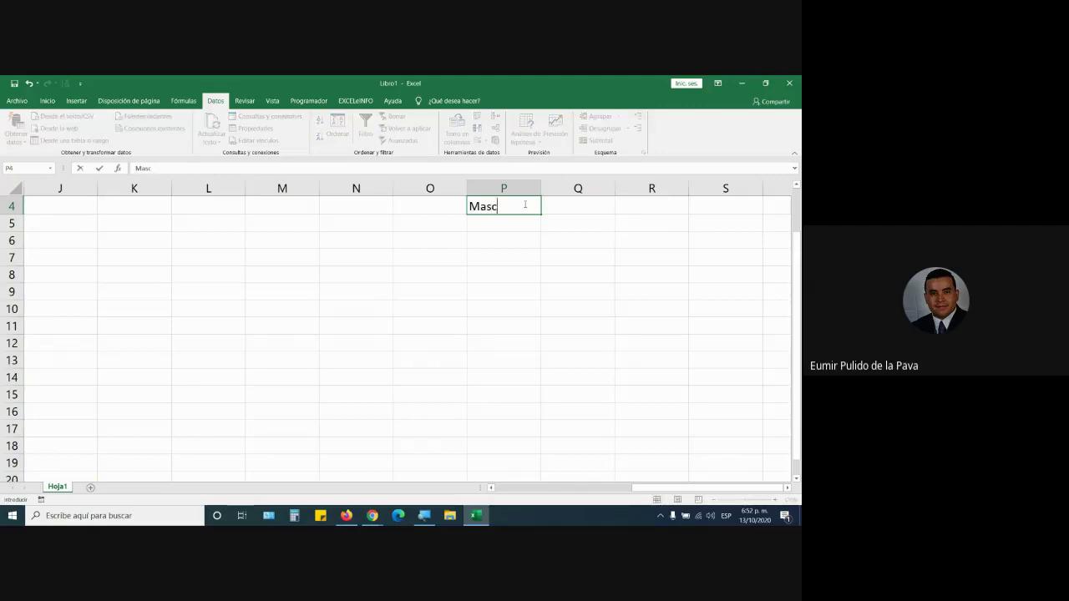
pyautogui.write('ulino')
pyautogui.press('Return')
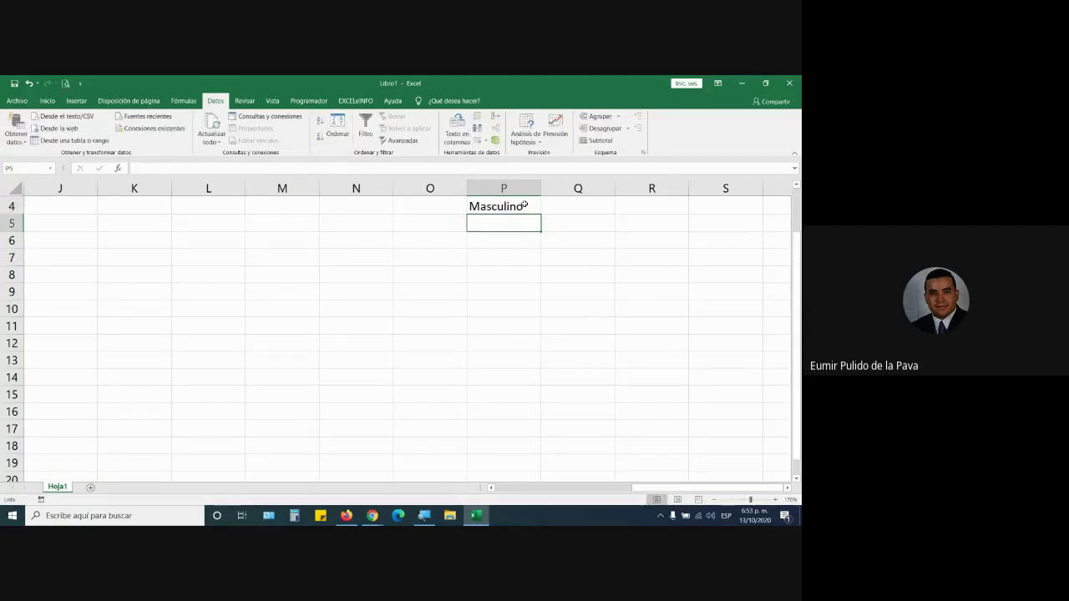
pyautogui.write('Femenino')
pyautogui.press('Return')
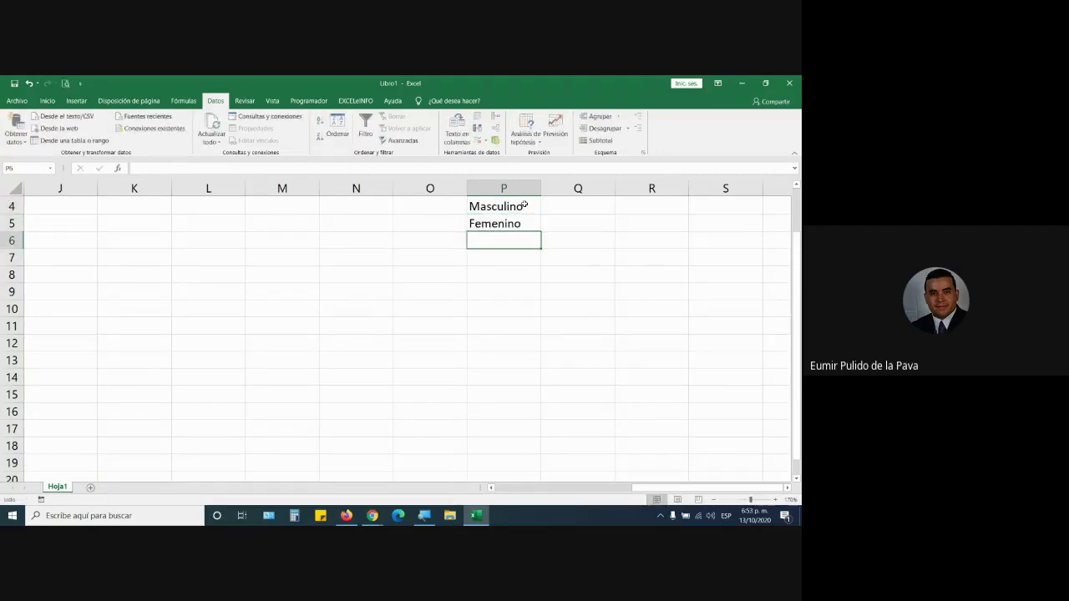
pyautogui.write('Ns/Nr')
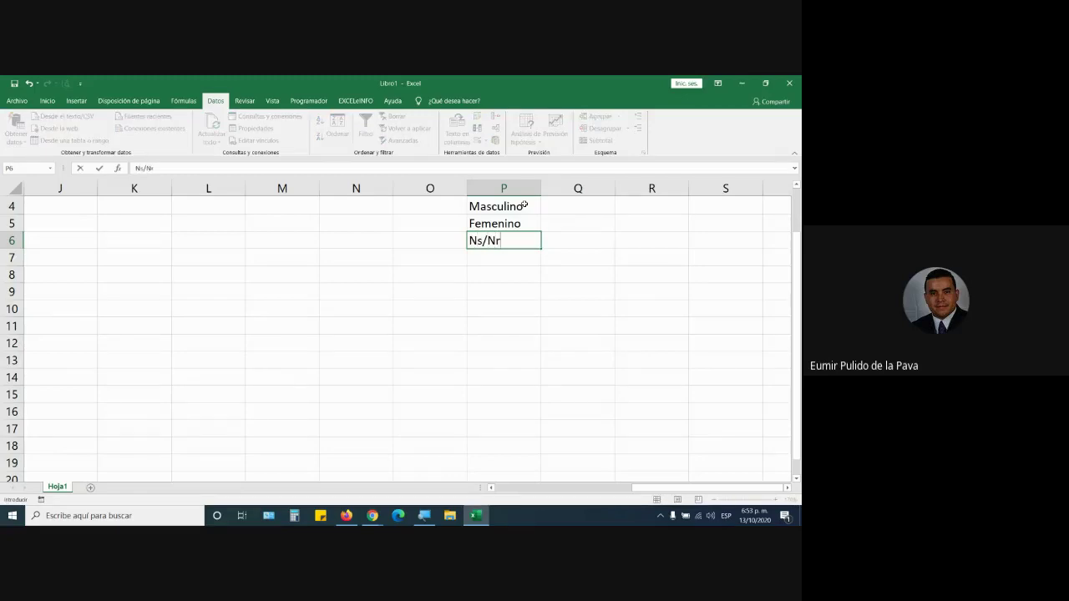
pyautogui.press('Return')
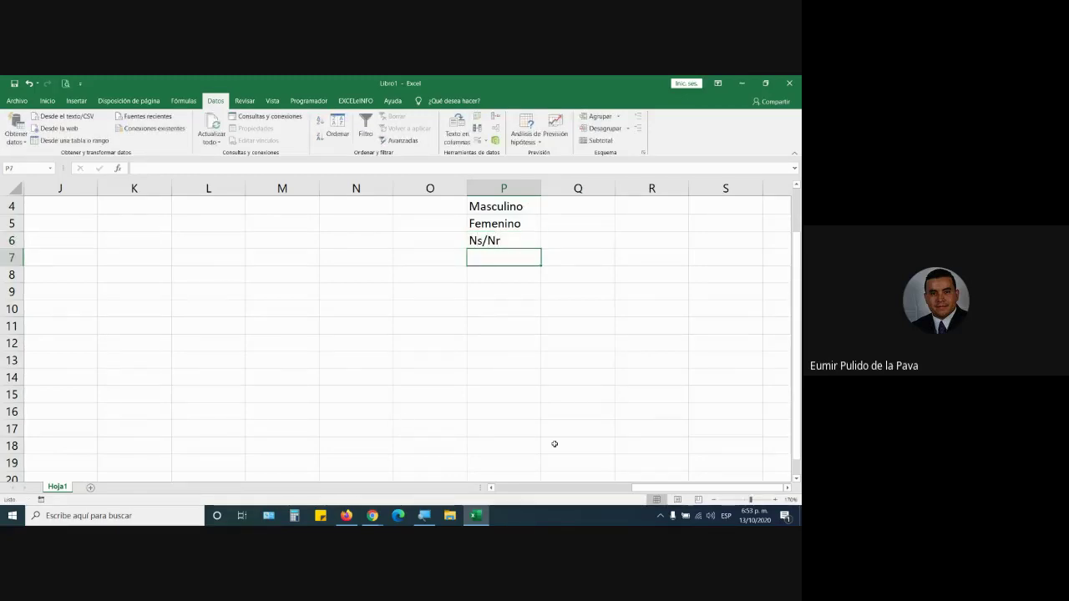
pyautogui.click(592, 488)
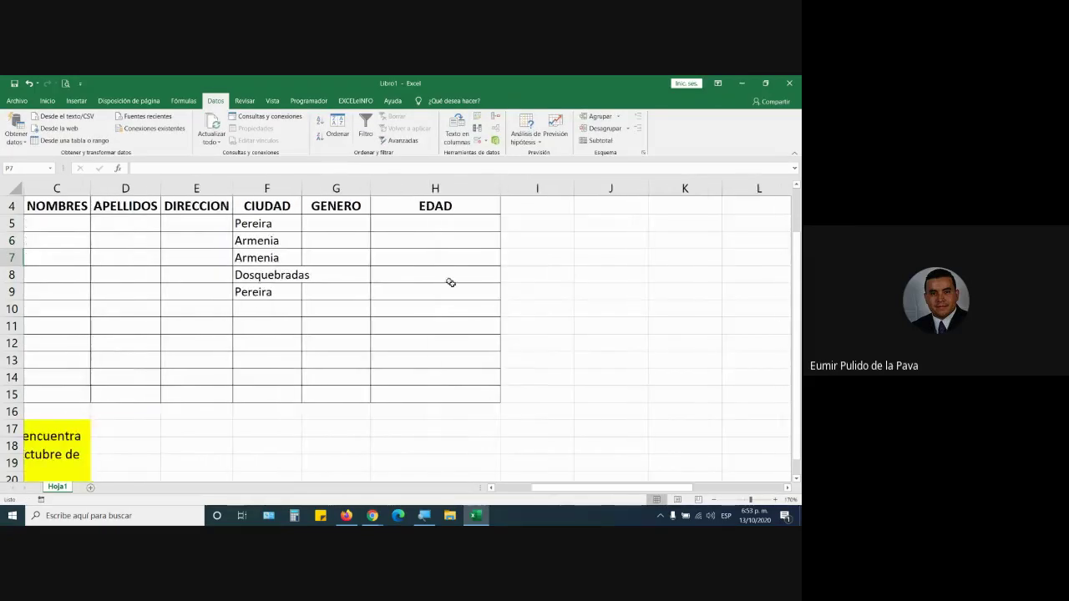
# - Restrict G5:G15 to a Lista validation sourced from =$P$4:$P$6
pyautogui.moveTo(341, 224); pyautogui.dragTo(342, 398)
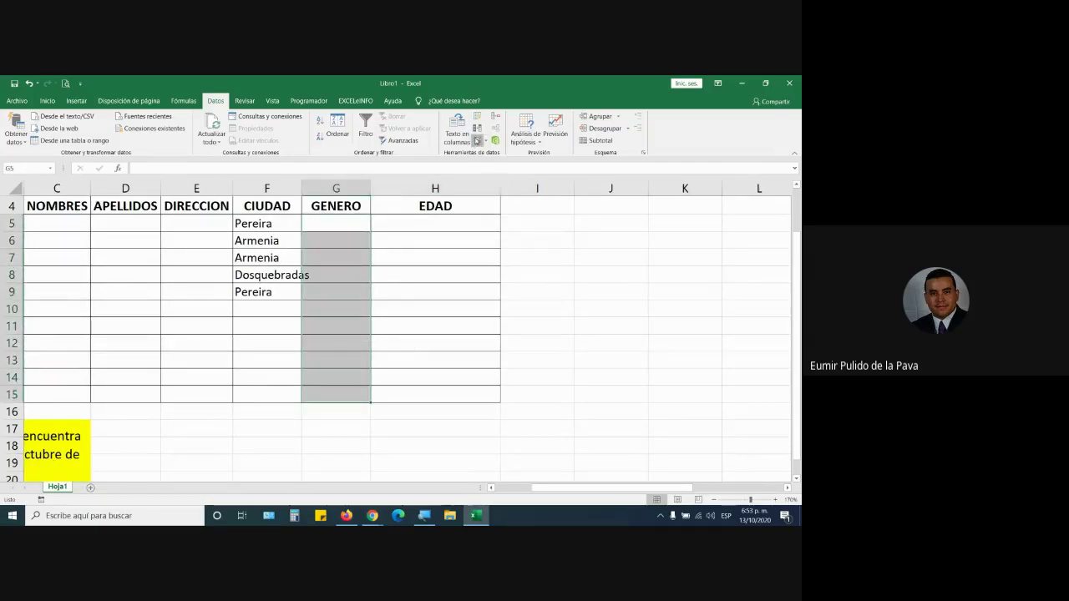
pyautogui.click(477, 141)
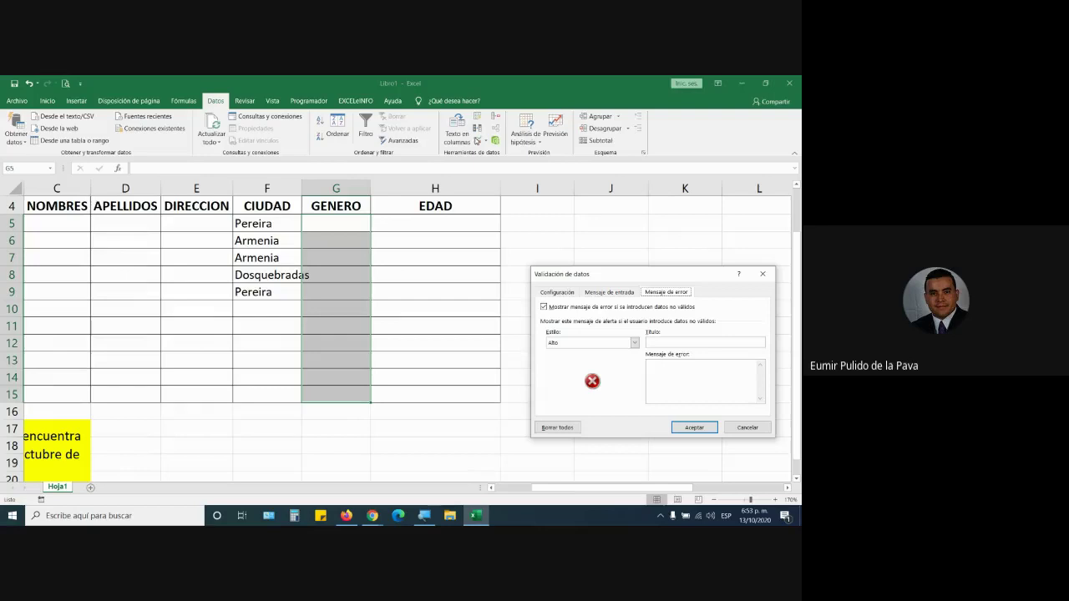
pyautogui.click(545, 293)
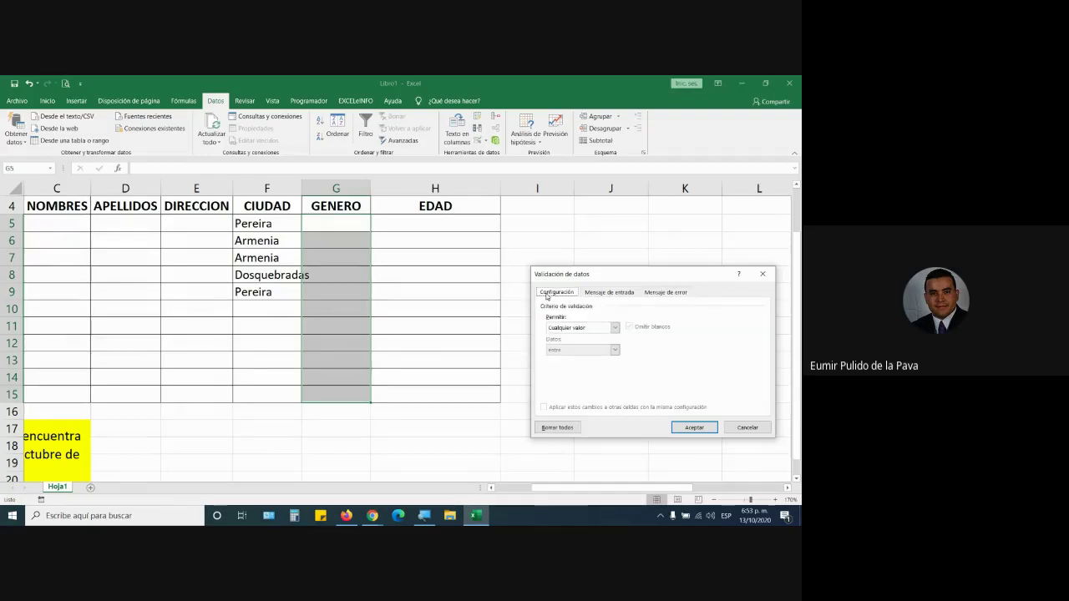
pyautogui.click(559, 332)
pyautogui.click(568, 359)
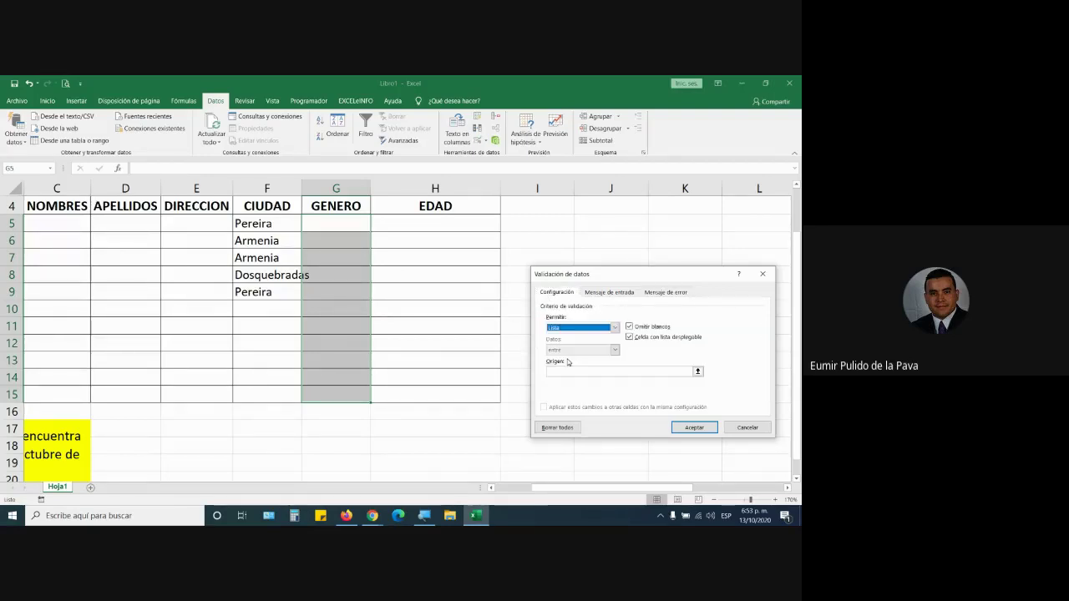
pyautogui.click(563, 370)
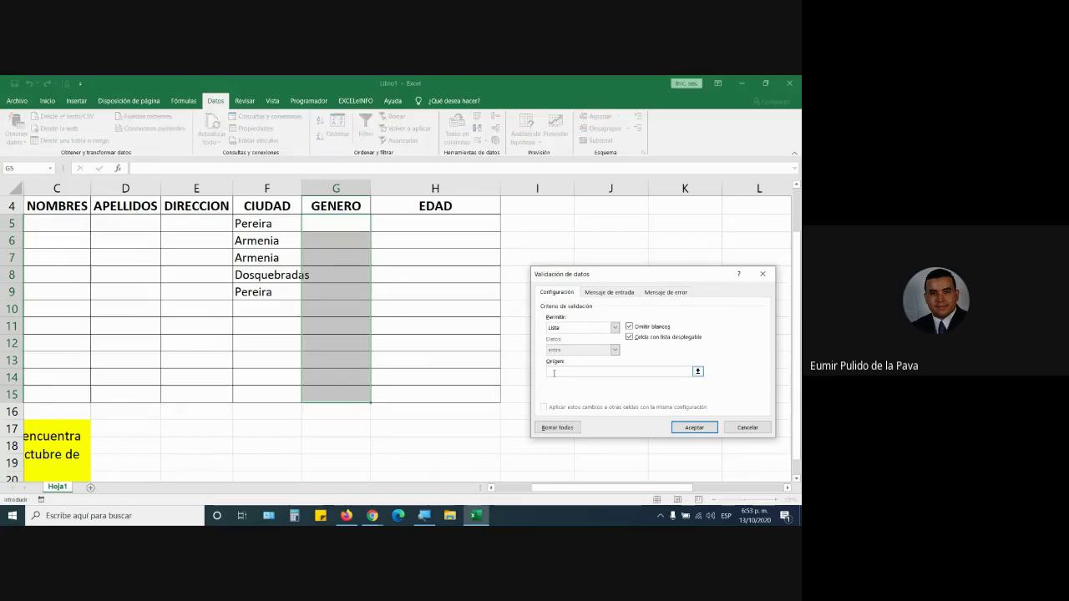
pyautogui.moveTo(661, 488); pyautogui.dragTo(751, 488)
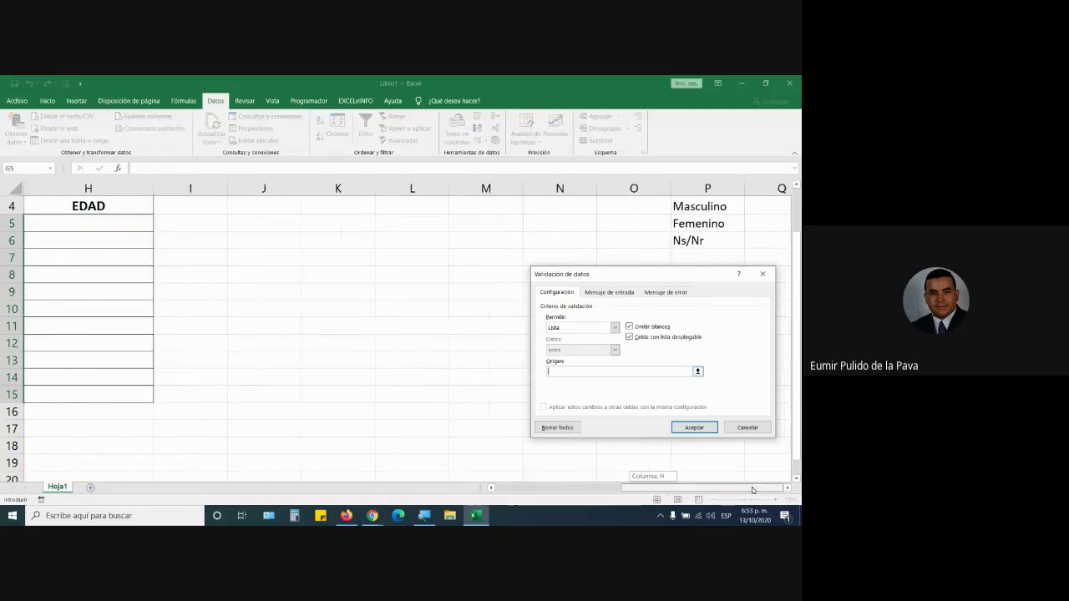
pyautogui.moveTo(689, 204); pyautogui.dragTo(695, 241)
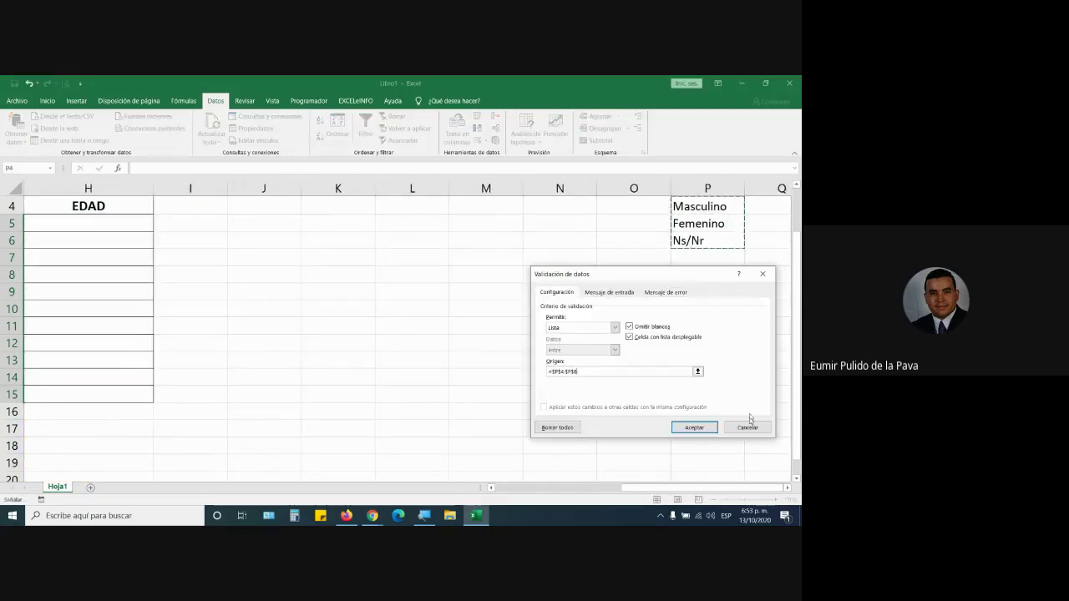
pyautogui.click(695, 428)
# - Test the gender dropdowns in G5 and G6, then select CIUDAD cells F5:F15
pyautogui.moveTo(618, 488); pyautogui.dragTo(518, 488)
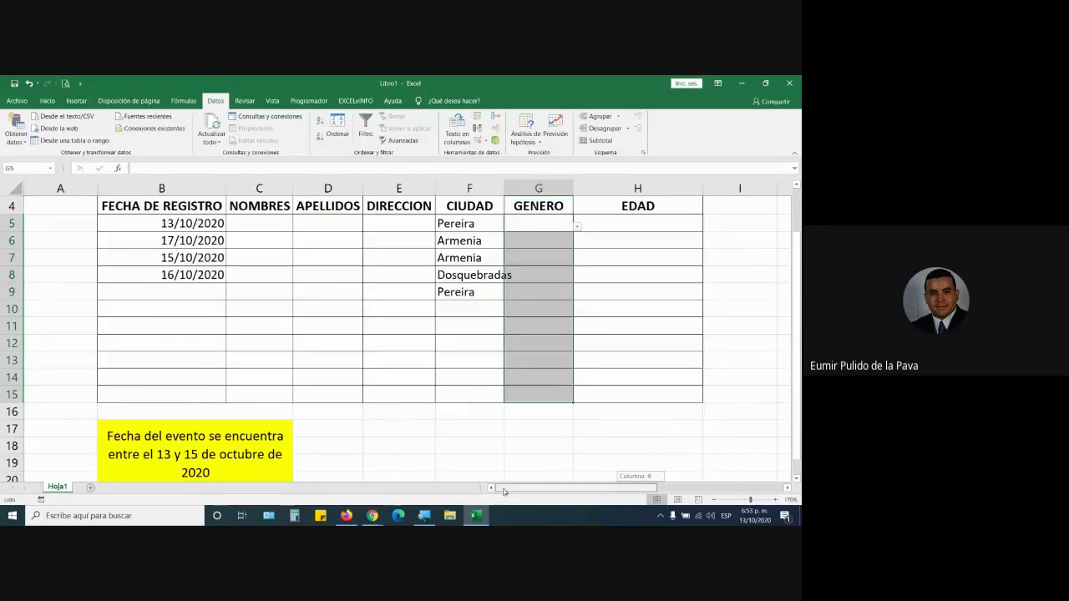
pyautogui.click(570, 232)
pyautogui.click(576, 227)
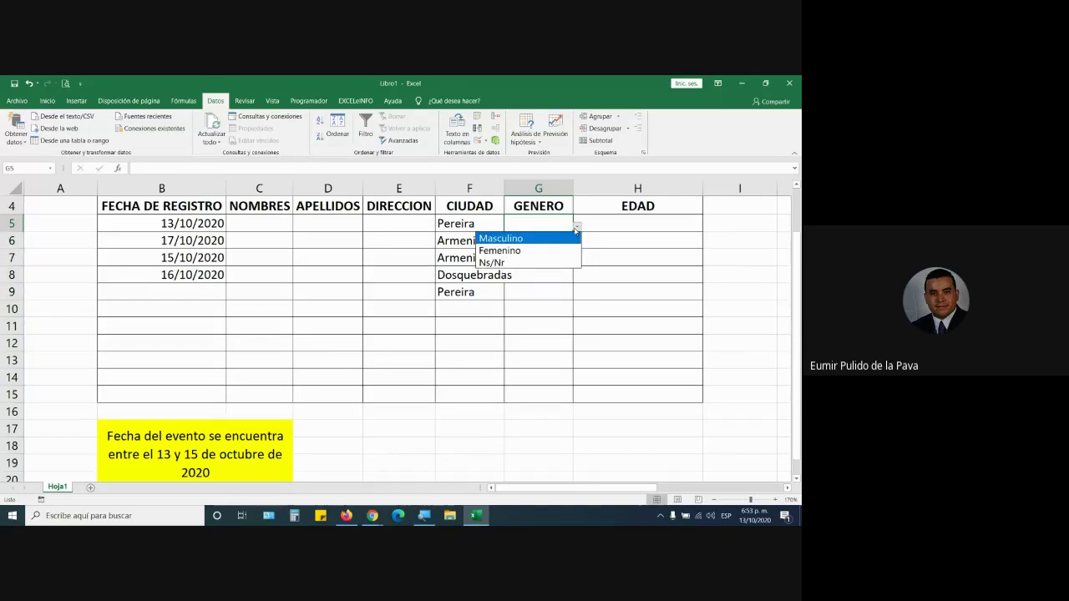
pyautogui.click(556, 238)
pyautogui.click(577, 245)
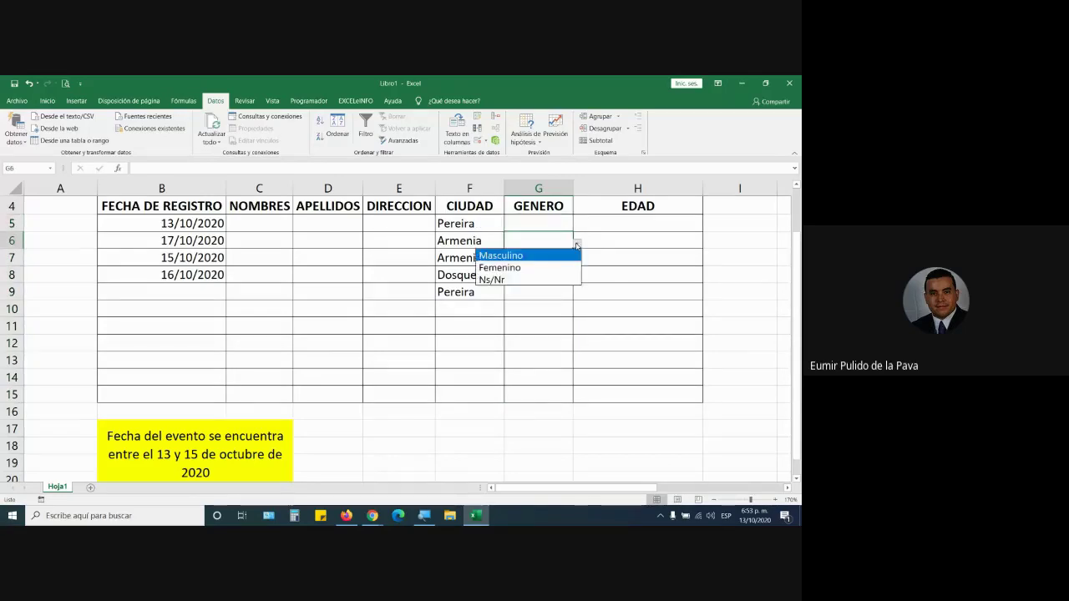
pyautogui.click(576, 245)
pyautogui.moveTo(484, 224); pyautogui.dragTo(485, 392)
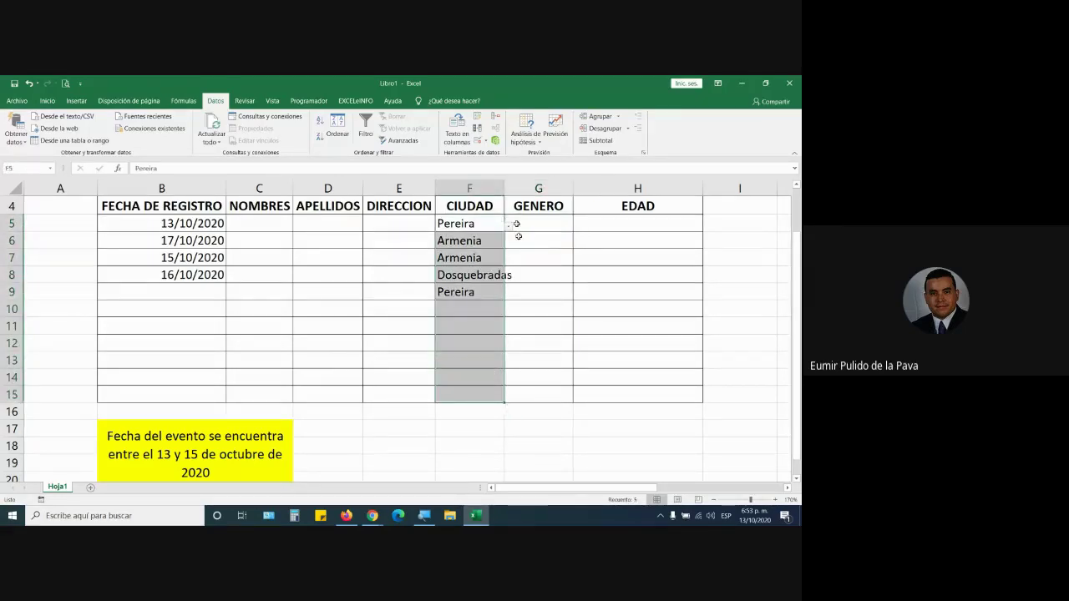
# - Edit the separators in the CIUDAD list source and confirm the validation
pyautogui.click(477, 141)
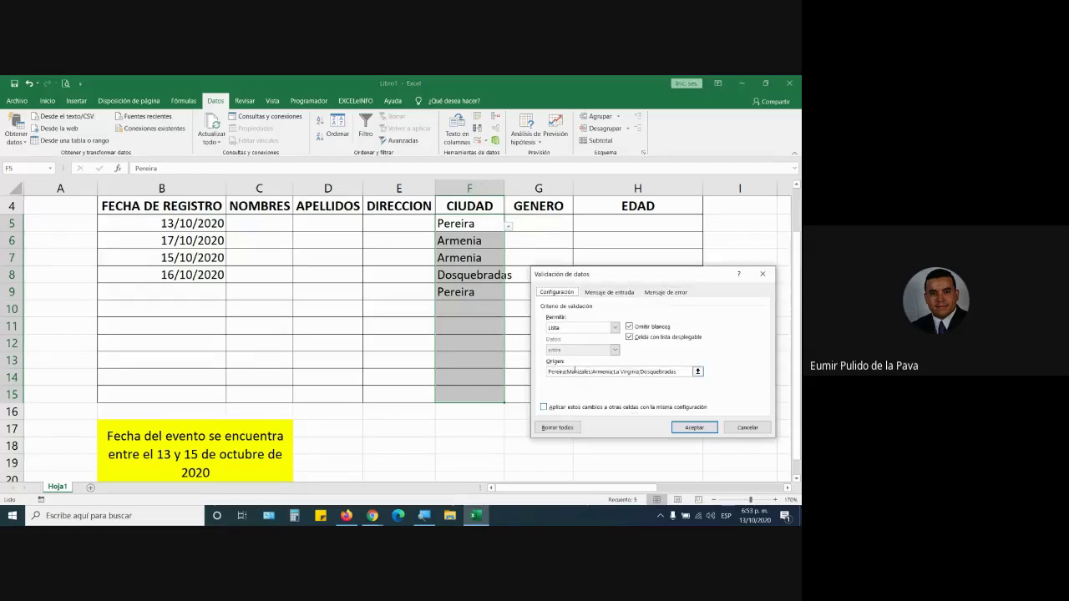
pyautogui.write(';')
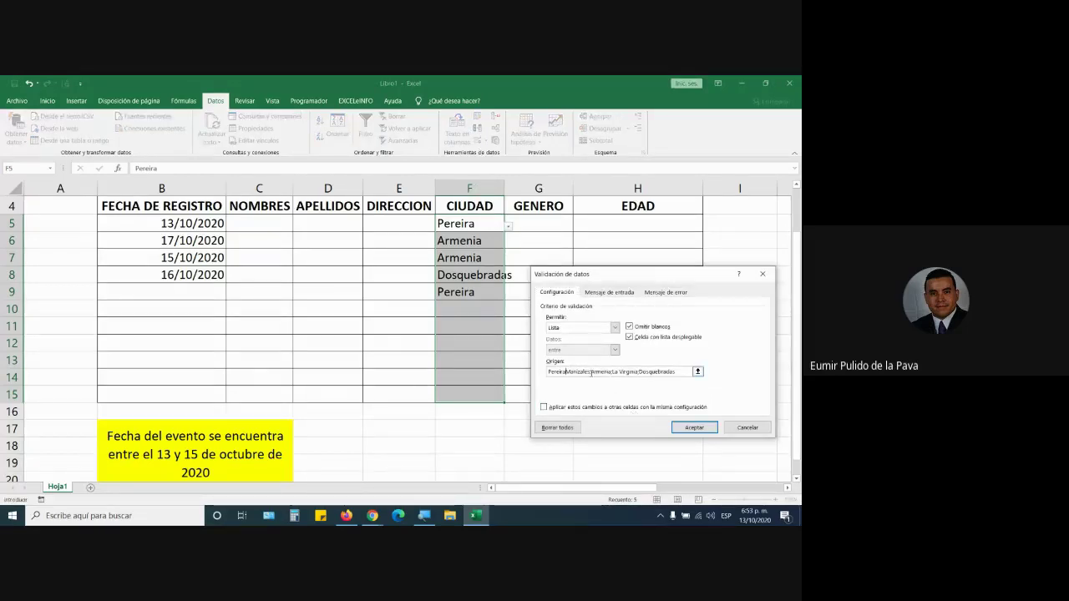
pyautogui.click(591, 371)
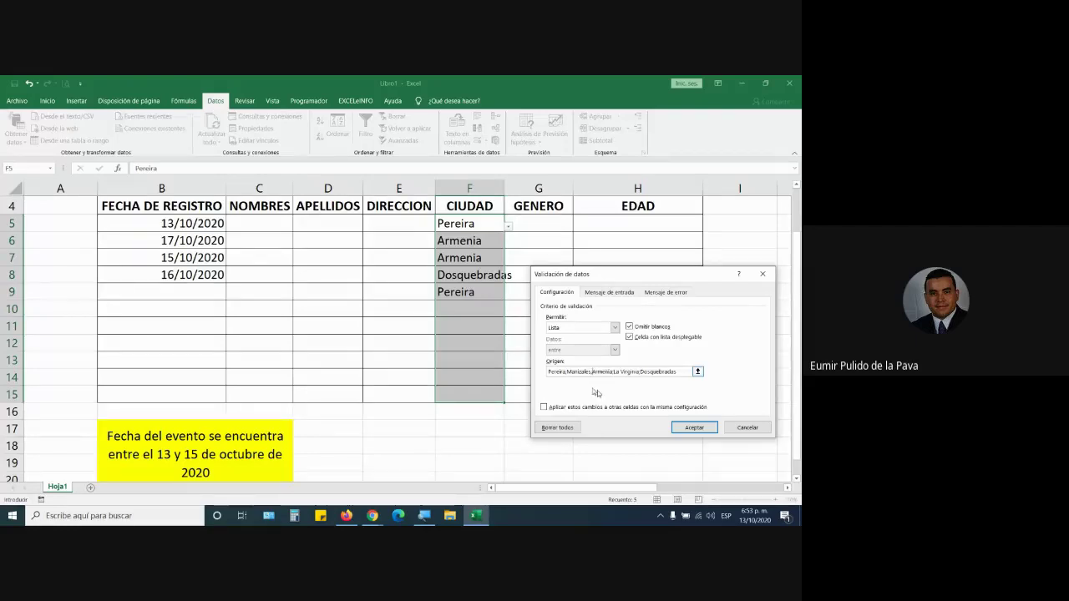
pyautogui.click(615, 372)
pyautogui.click(681, 427)
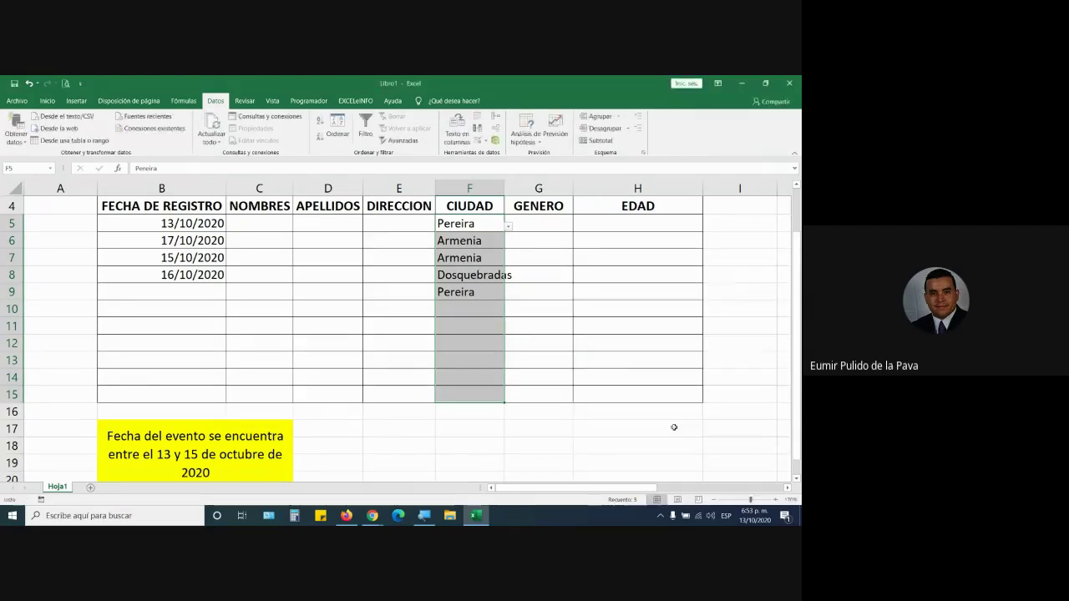
# - Pick the single combined city entry for F5 and check the choices offered in F6
pyautogui.click(488, 226)
pyautogui.click(508, 225)
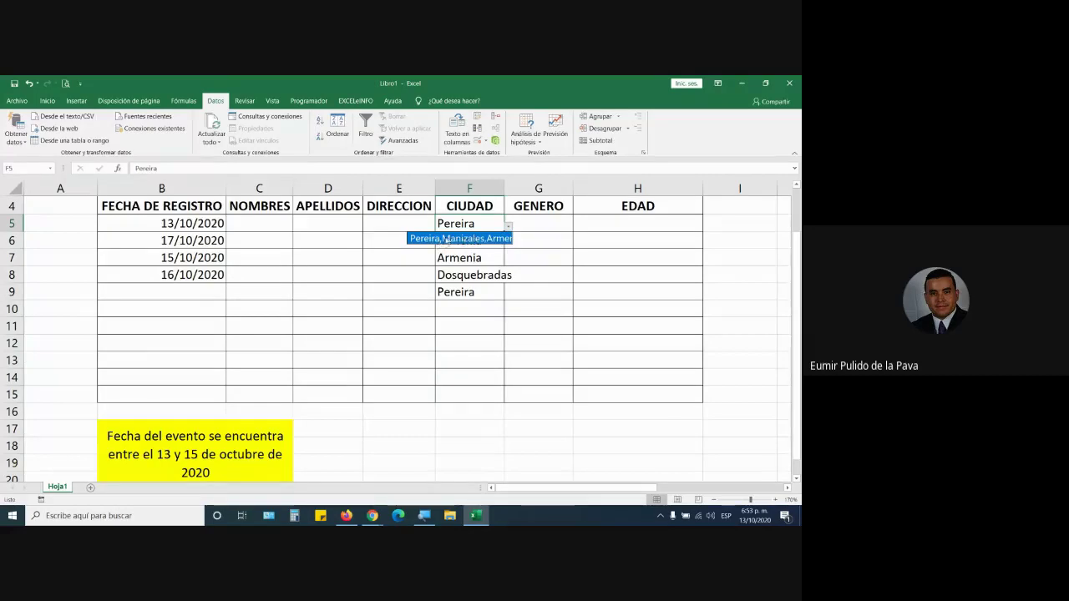
pyautogui.click(471, 239)
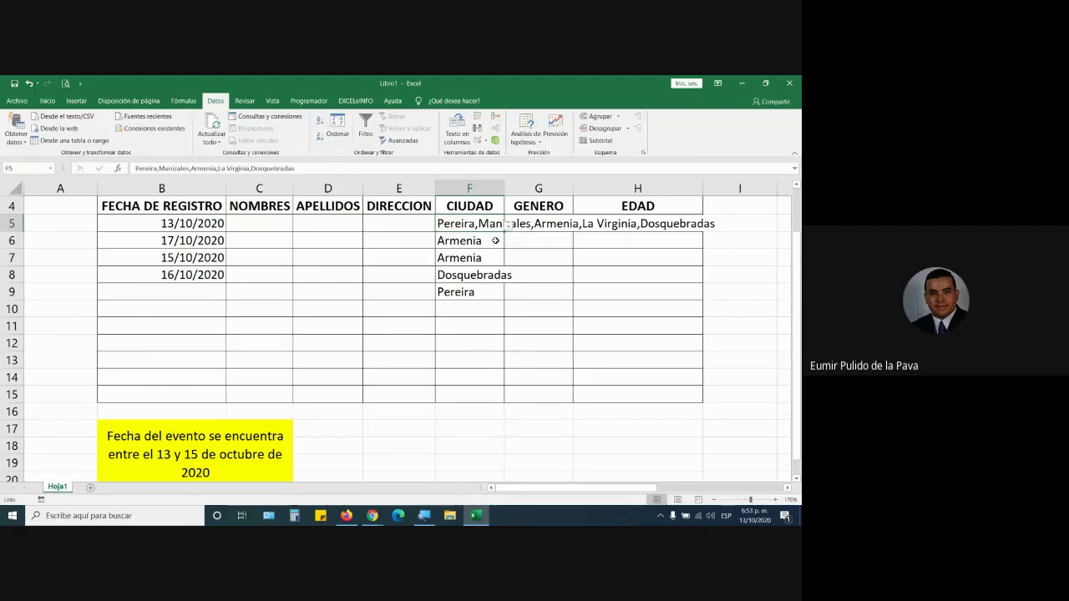
pyautogui.moveTo(482, 223); pyautogui.dragTo(494, 238)
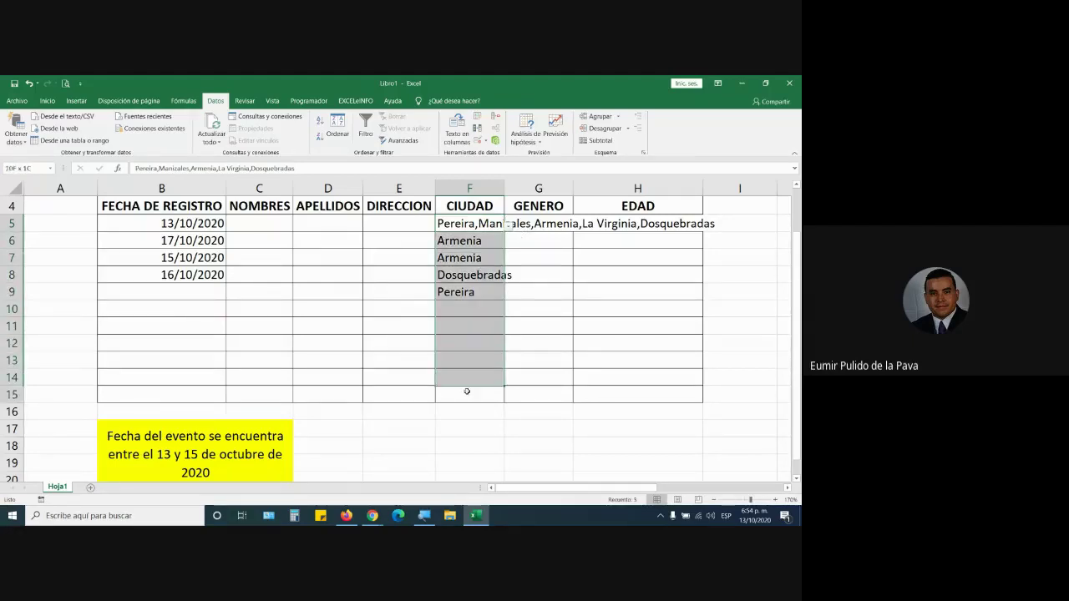
pyautogui.click(494, 239)
pyautogui.click(508, 244)
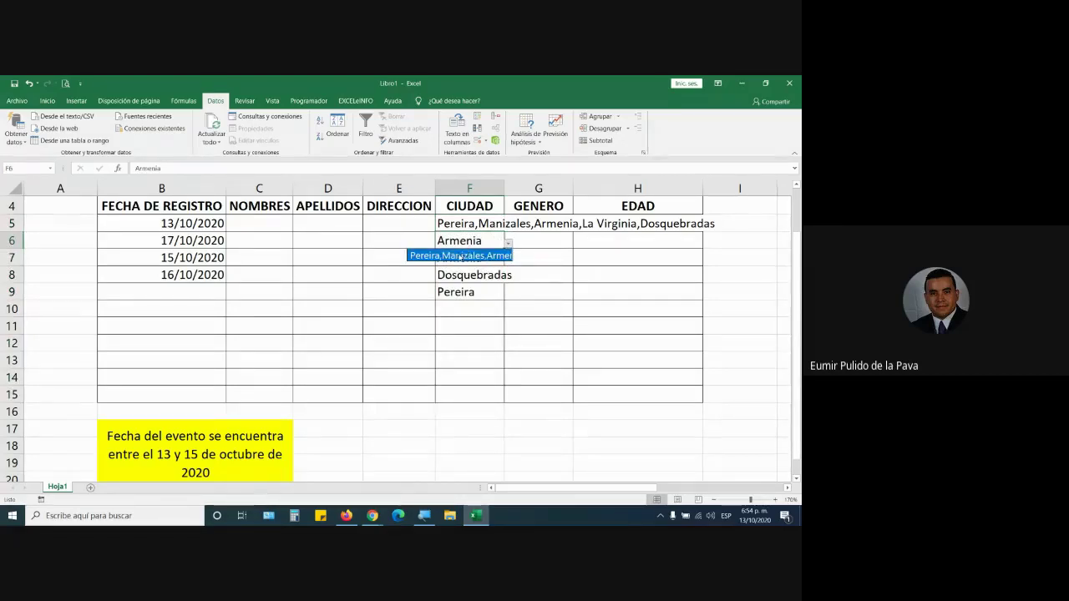
# - Change the CIUDAD validation source for F5:F15 to separate the five cities with semicolons
pyautogui.click(483, 227)
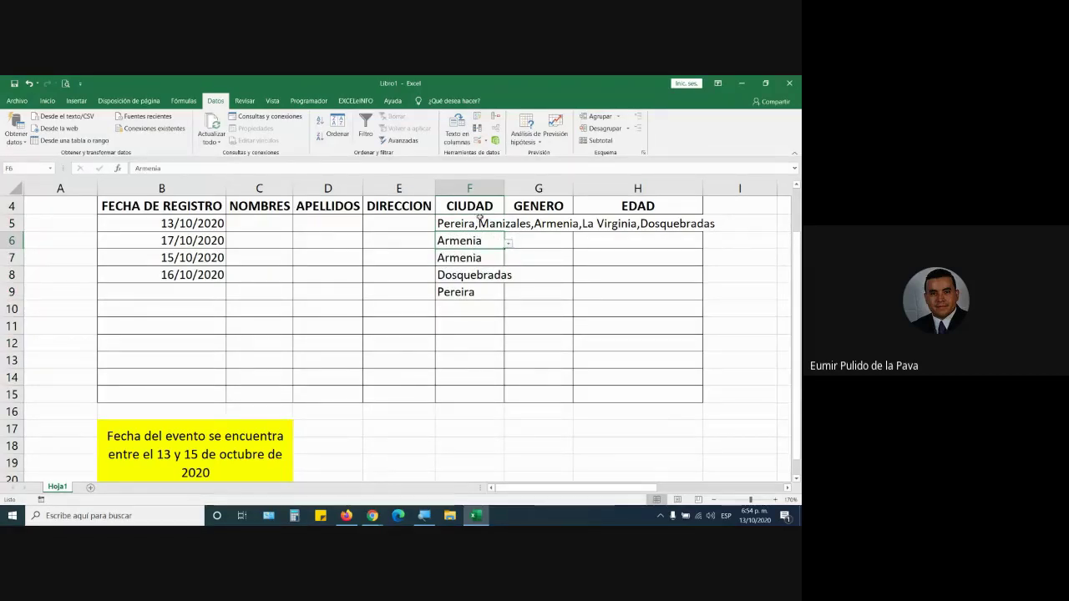
pyautogui.moveTo(482, 225); pyautogui.dragTo(469, 395)
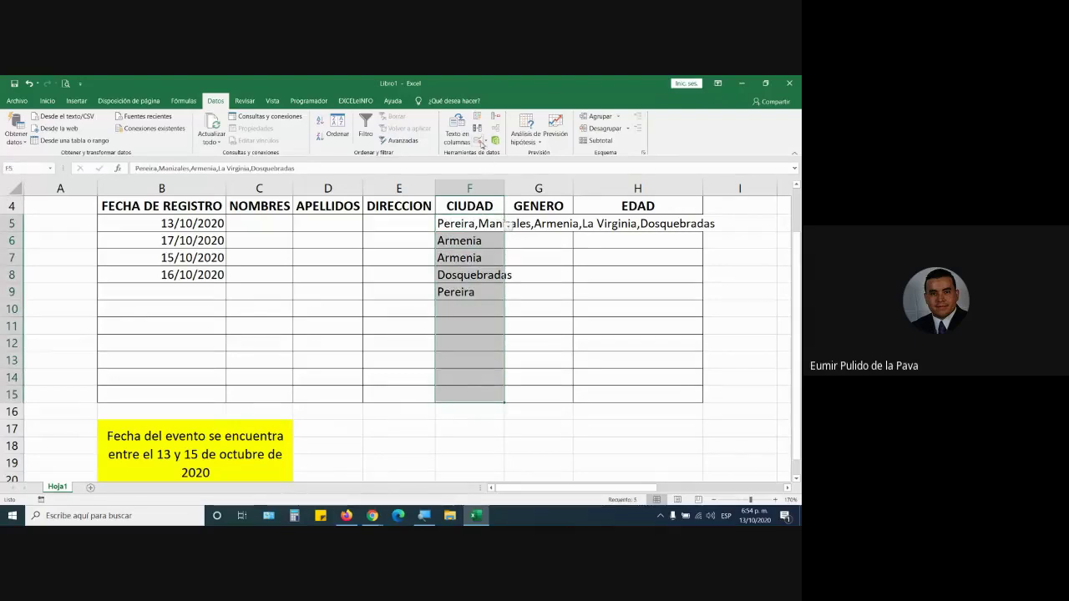
pyautogui.click(480, 142)
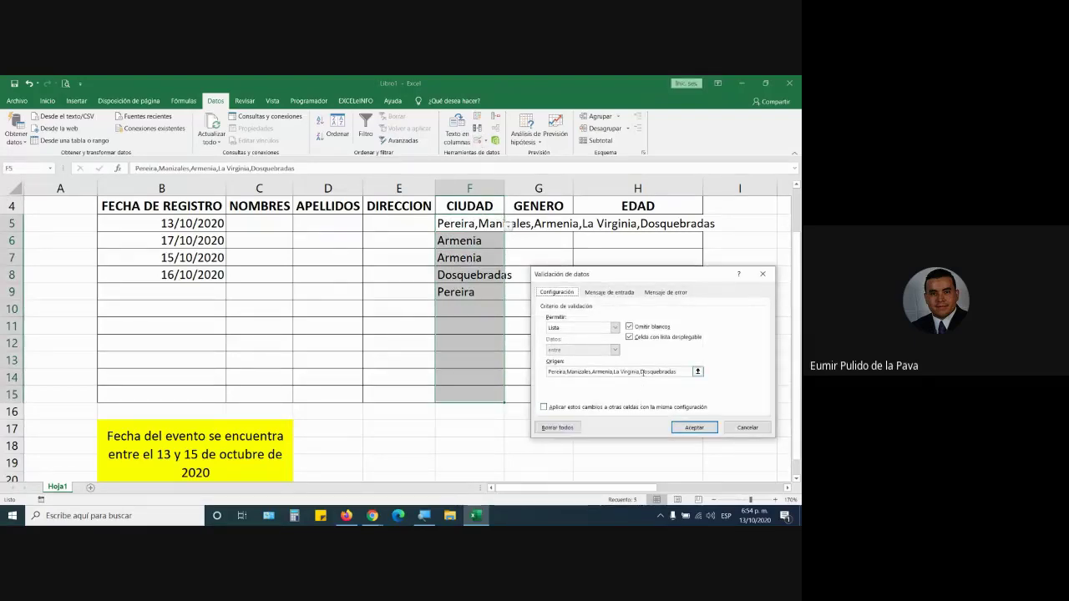
pyautogui.click(642, 371)
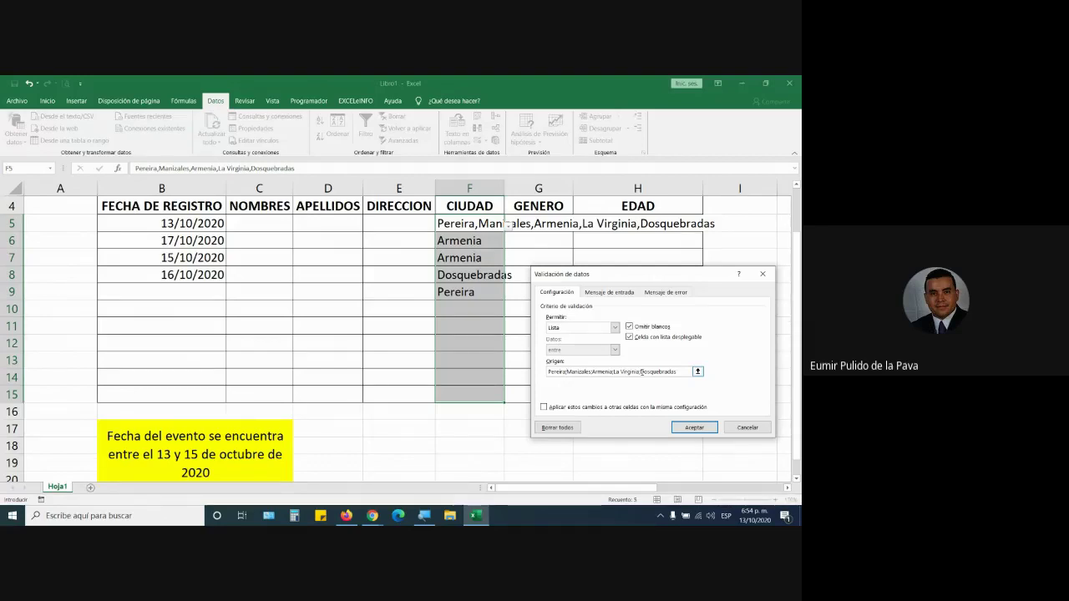
pyautogui.click(694, 427)
pyautogui.click(478, 227)
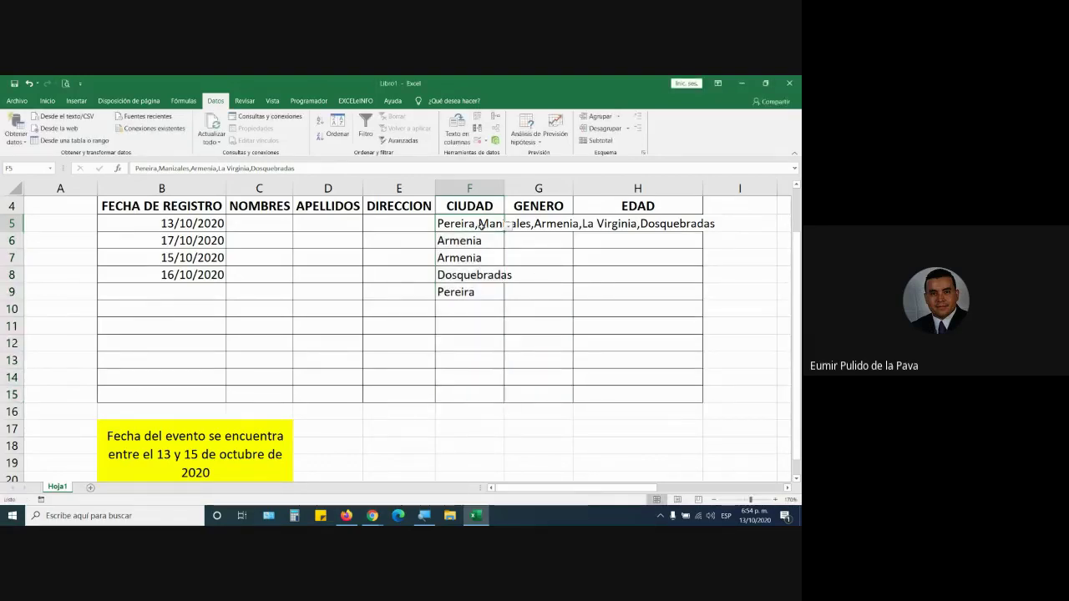
# - Undo F5's combined city entry so the cell shows Pereira again
pyautogui.click(508, 232)
pyautogui.press('Escape')
pyautogui.hotkey('ctrl', 'z')
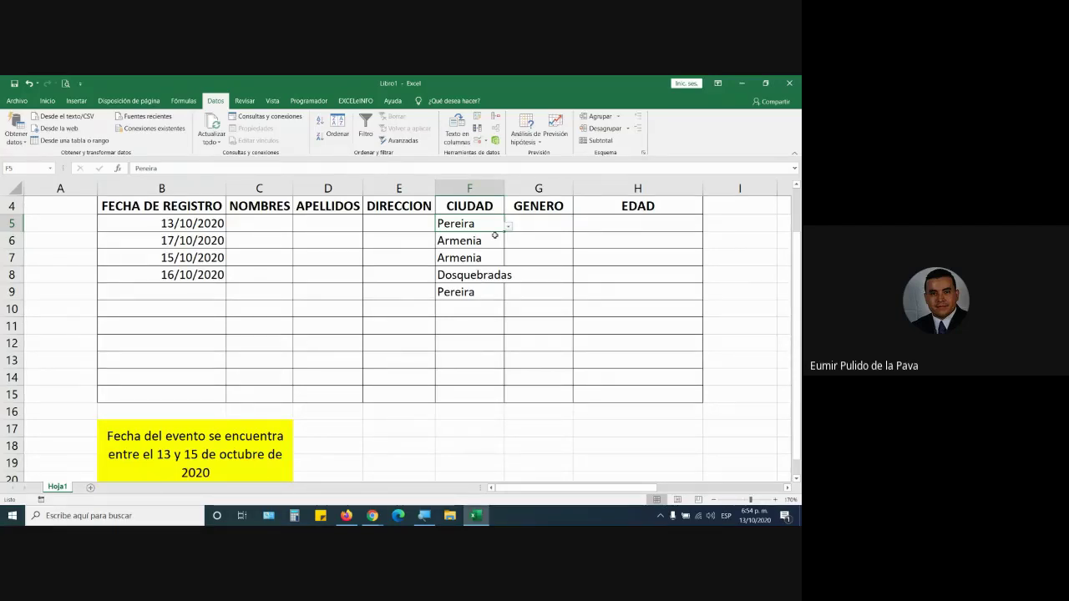
# - Add a new blank worksheet, Hoja2, to the workbook
pyautogui.click(546, 224)
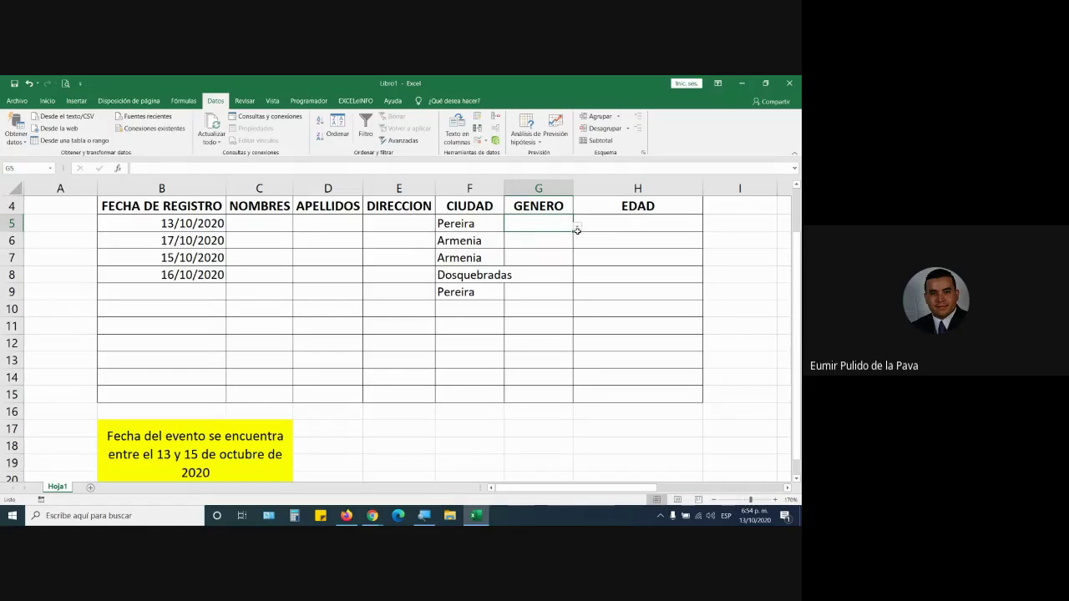
pyautogui.moveTo(476, 224); pyautogui.dragTo(483, 389)
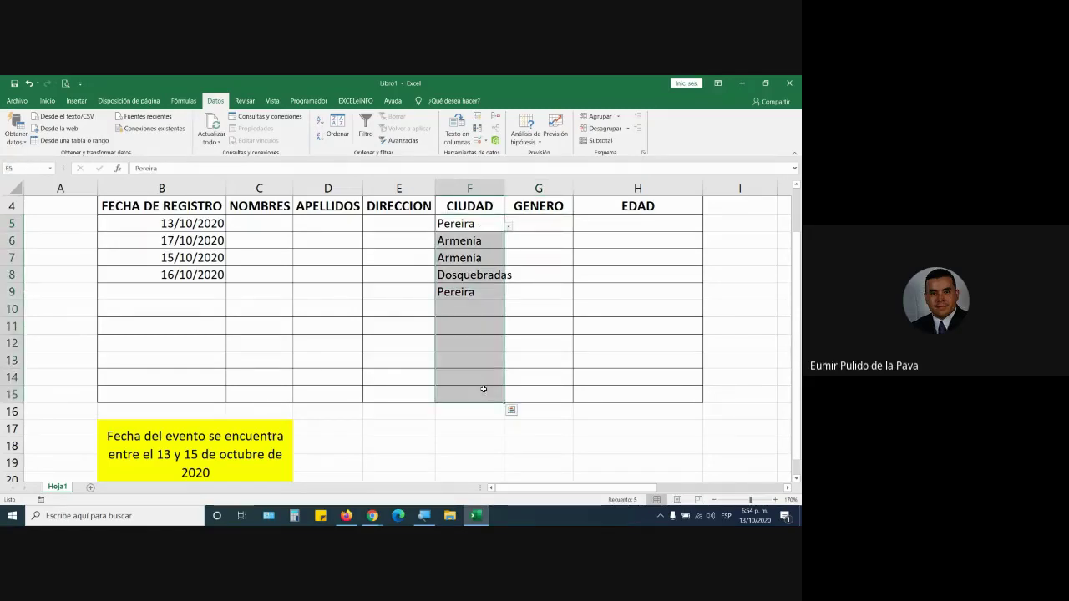
pyautogui.moveTo(531, 227); pyautogui.dragTo(539, 389)
pyautogui.moveTo(623, 487)
pyautogui.mouseDown()
pyautogui.moveTo(657, 487)
pyautogui.moveTo(492, 490)
pyautogui.mouseUp()
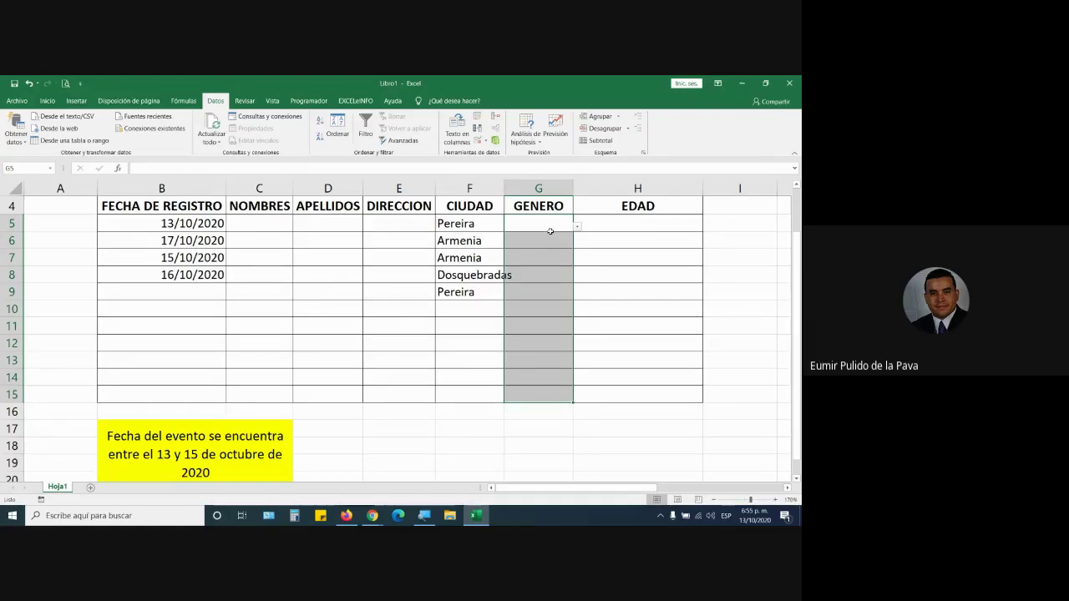
pyautogui.click(90, 487)
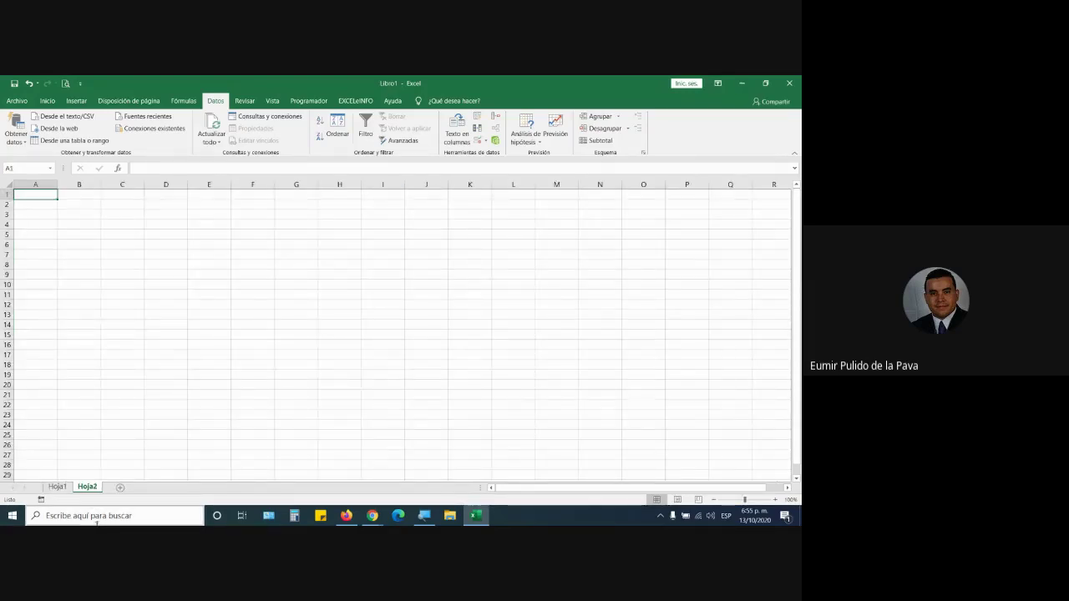
# - On Hoja1, insert a blank column H before EDAD headed FACTOR RH
pyautogui.click(56, 487)
pyautogui.rightClick(605, 187)
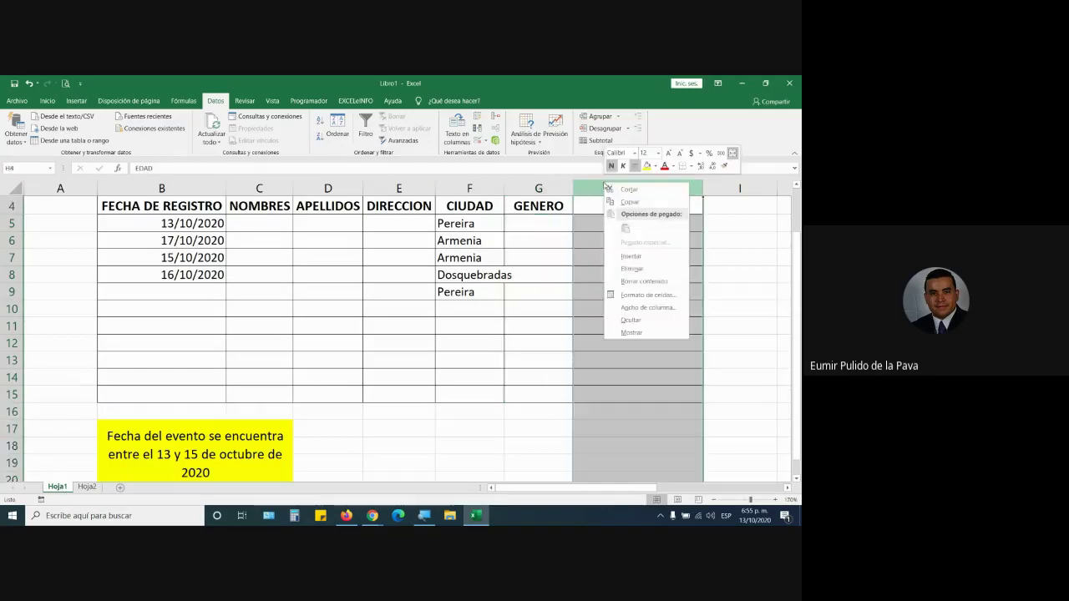
pyautogui.click(658, 257)
pyautogui.click(620, 211)
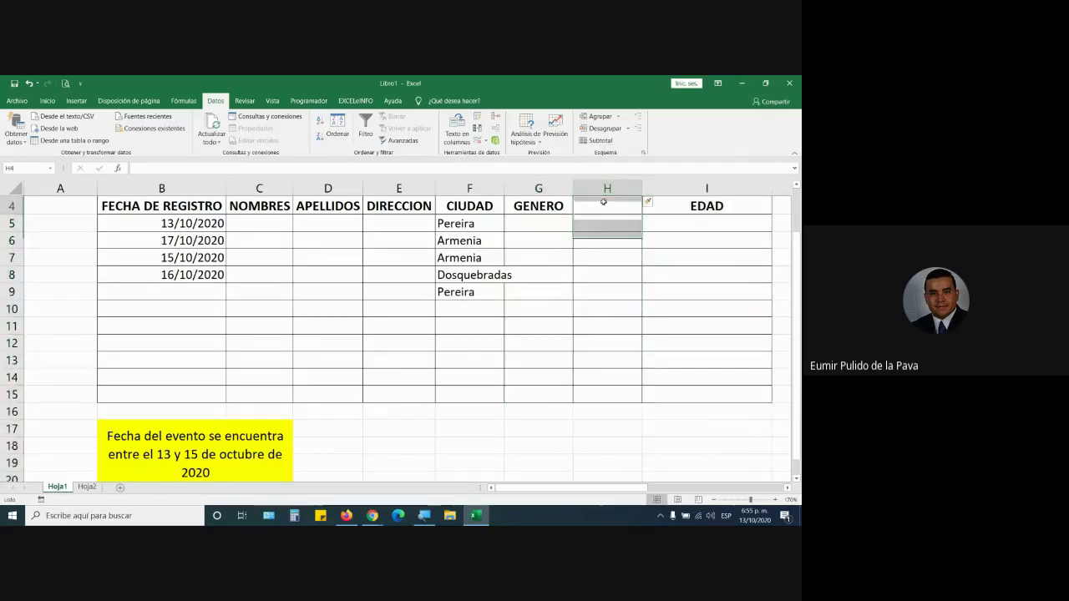
pyautogui.press('capslock')
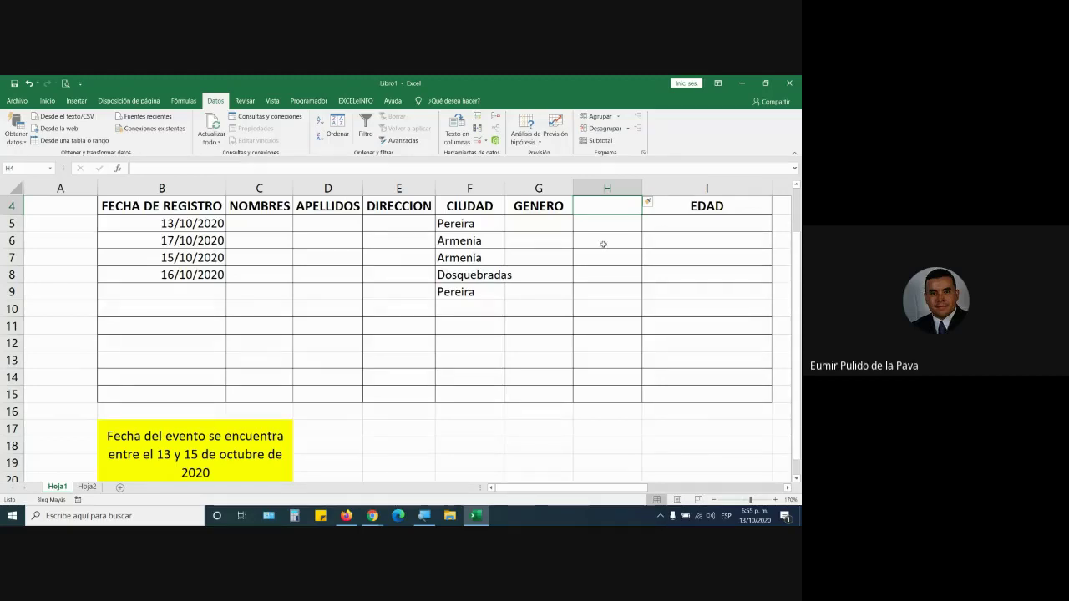
pyautogui.write('FACTOR RH')
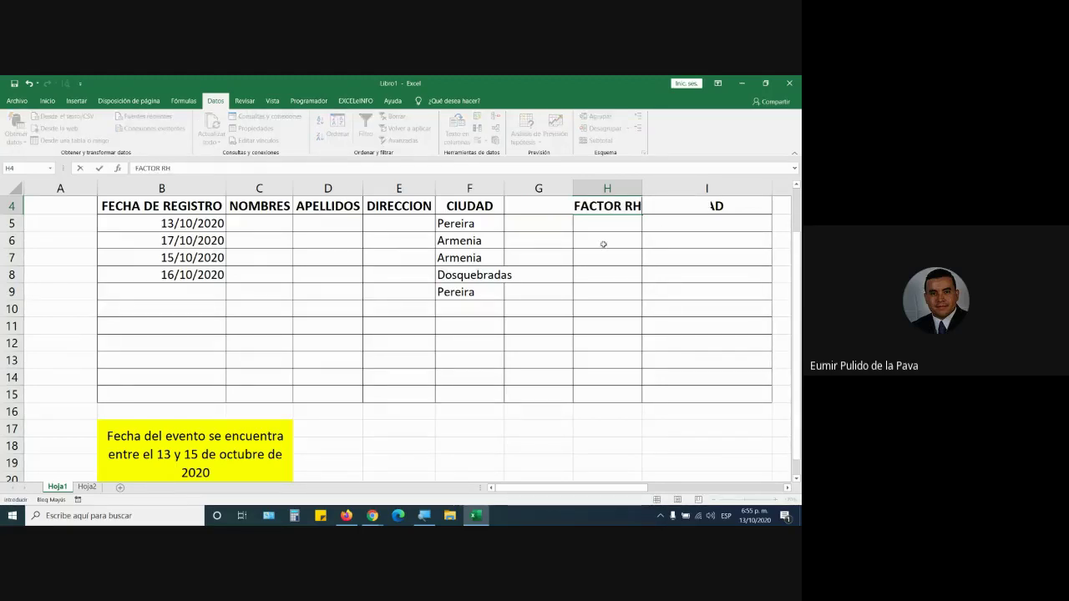
pyautogui.press('Return')
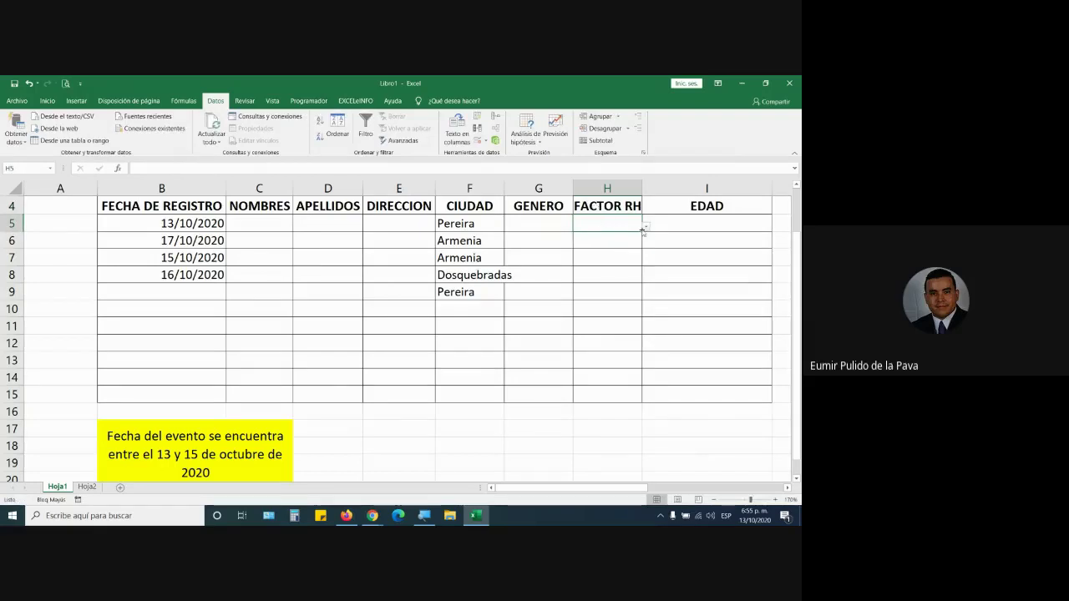
# - Select the FACTOR RH cells H5:H15 and check their Data Validation settings
pyautogui.click(646, 226)
pyautogui.moveTo(613, 221); pyautogui.dragTo(609, 395)
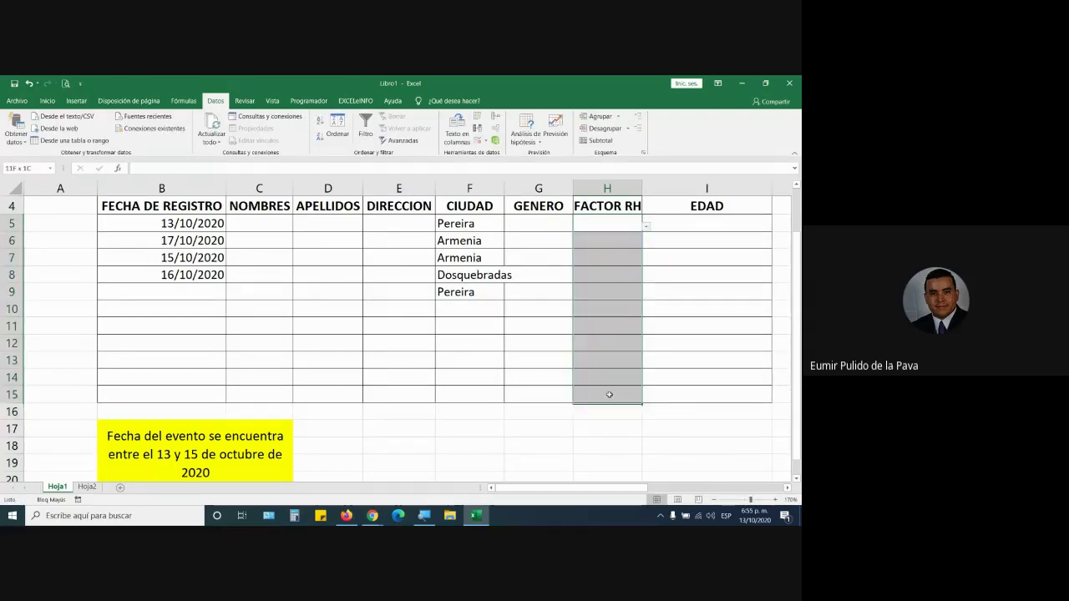
pyautogui.click(490, 139)
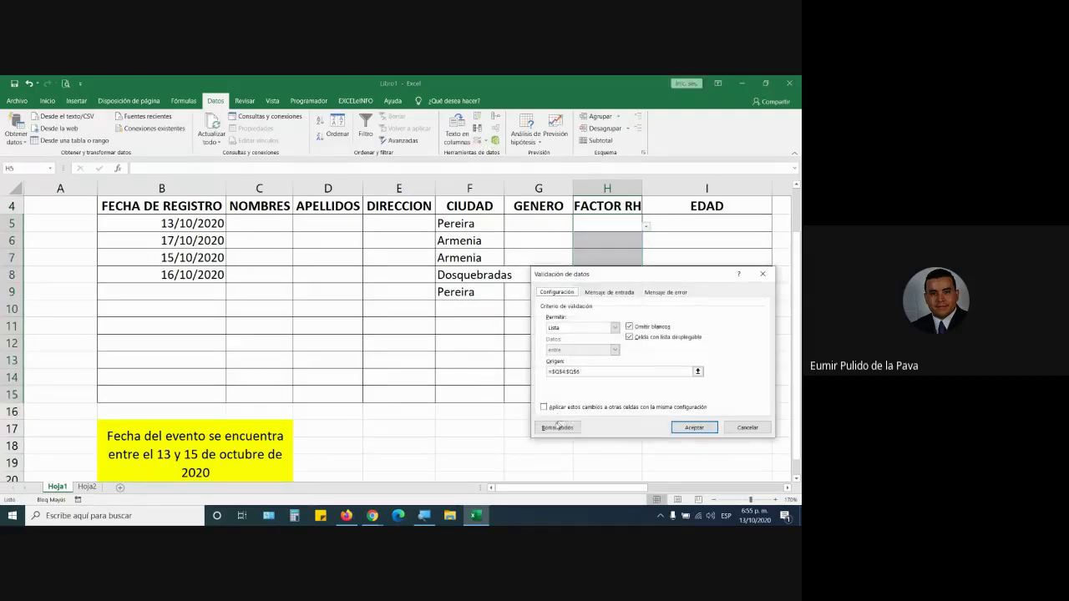
pyautogui.click(693, 427)
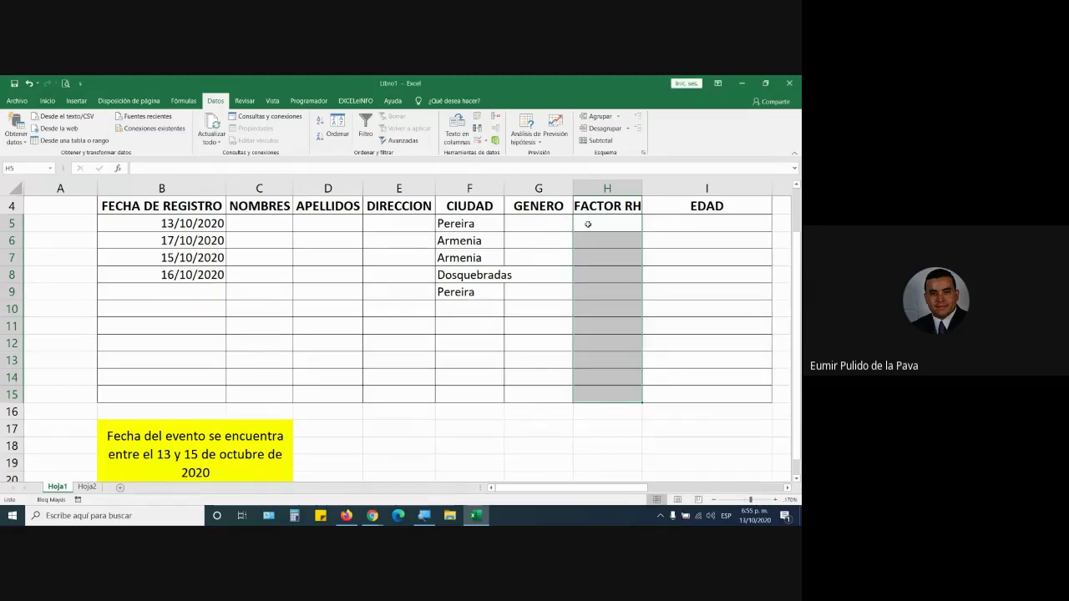
# - On Hoja2, enter the blood types A+, A-, AB+ and AB- in cells A1:A4
pyautogui.click(86, 486)
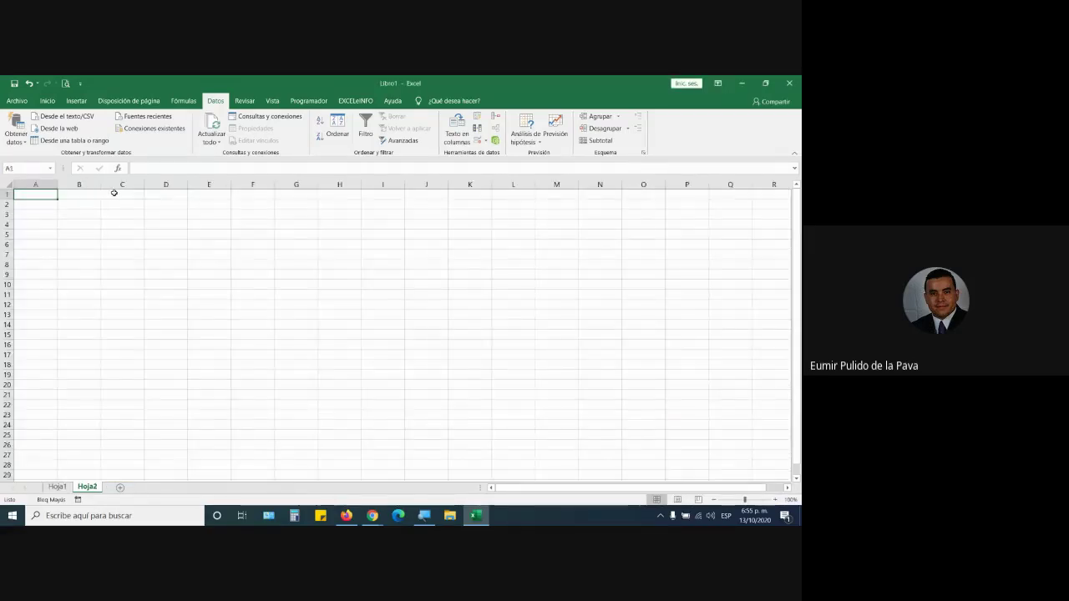
pyautogui.write('A+')
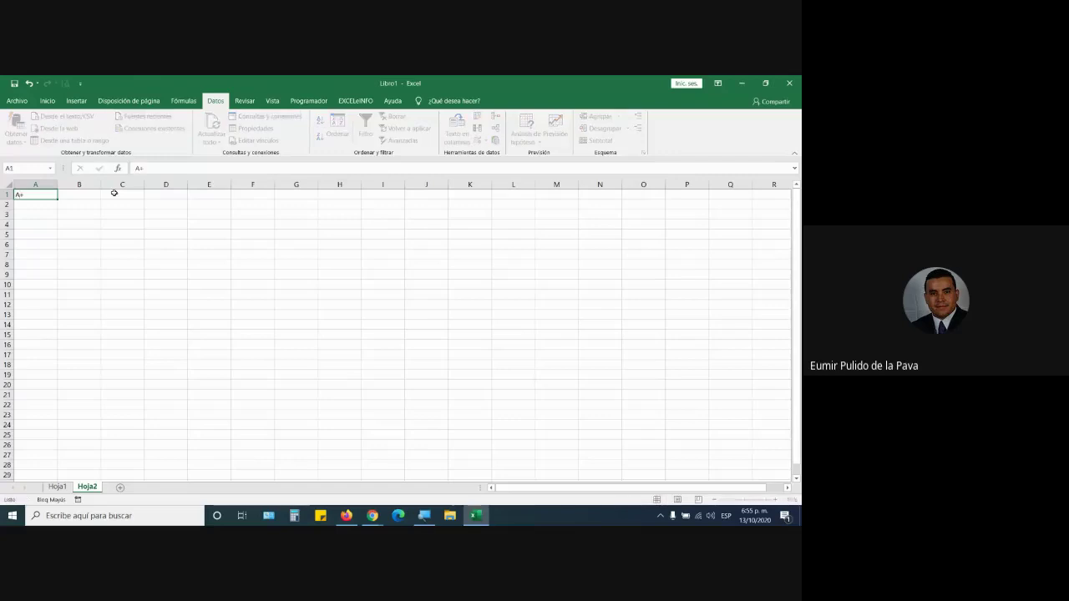
pyautogui.press('Return')
pyautogui.write('A-')
pyautogui.press('Return')
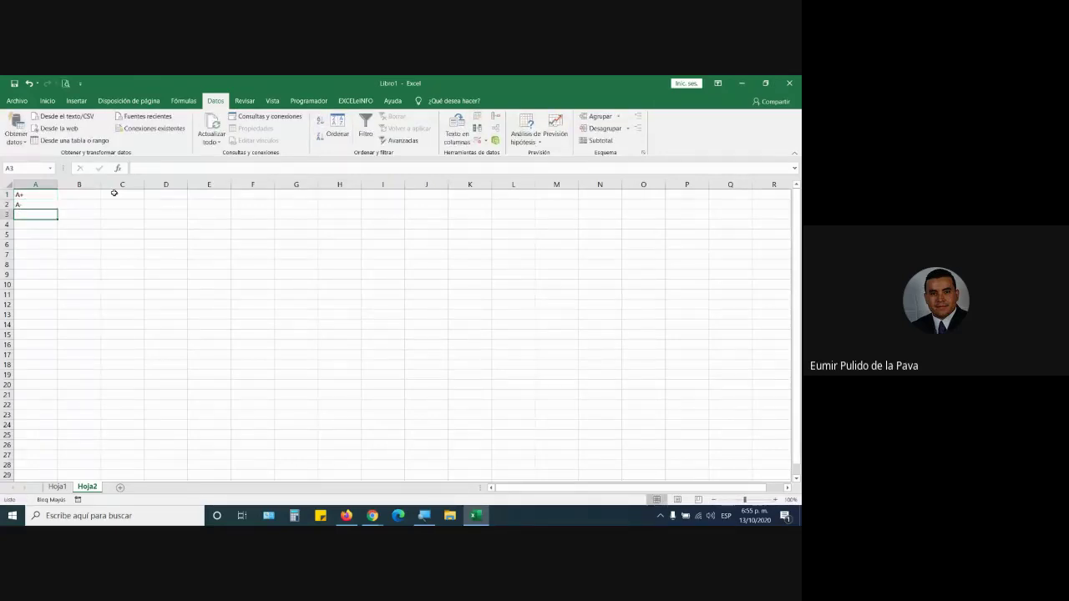
pyautogui.write('AB+')
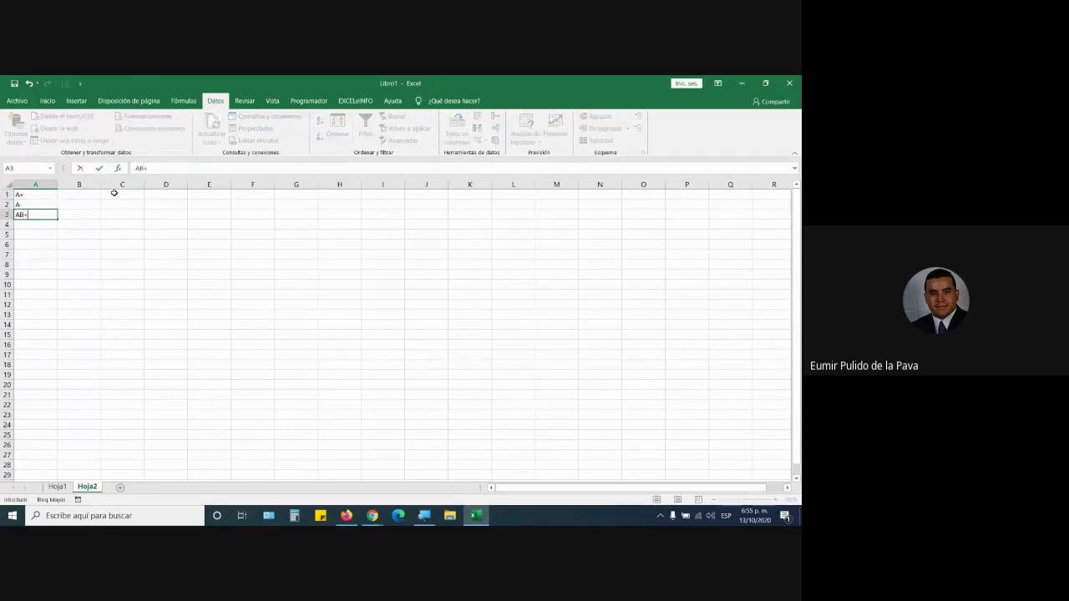
pyautogui.press('Return')
pyautogui.write('AB-')
pyautogui.press('Return')
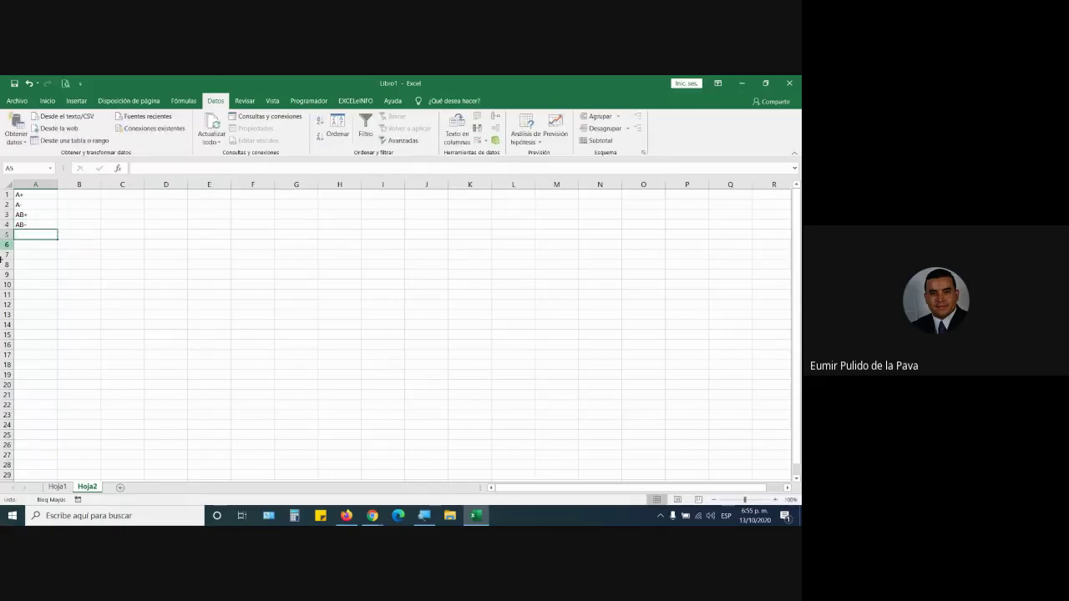
# - Give H5:H15 a List validation sourced from =Hoja2!$A$1:$A$6 and test H5's dropdown
pyautogui.click(57, 486)
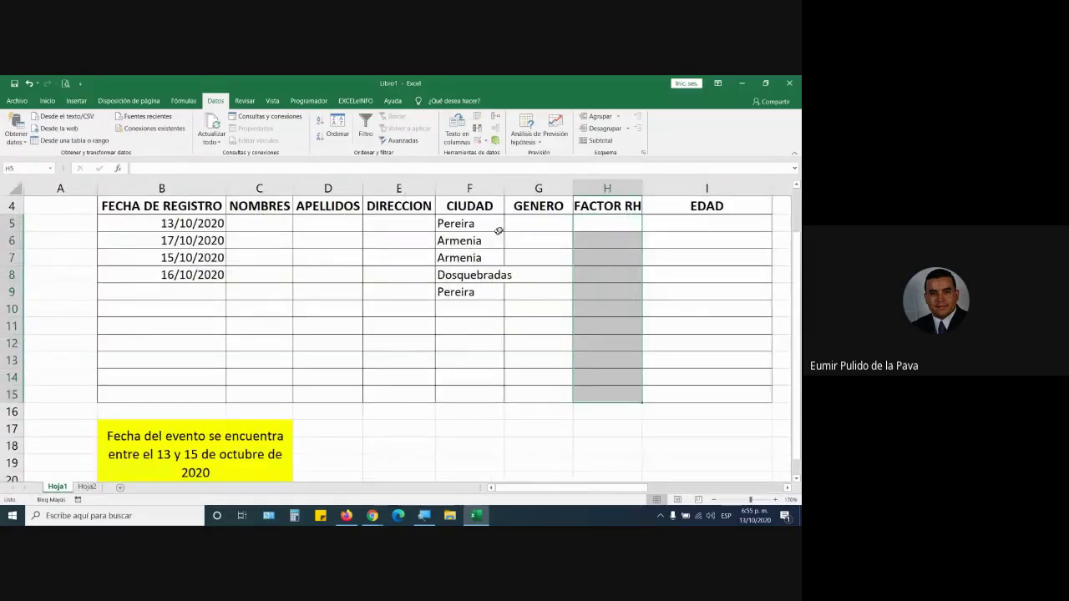
pyautogui.moveTo(590, 221); pyautogui.dragTo(595, 393)
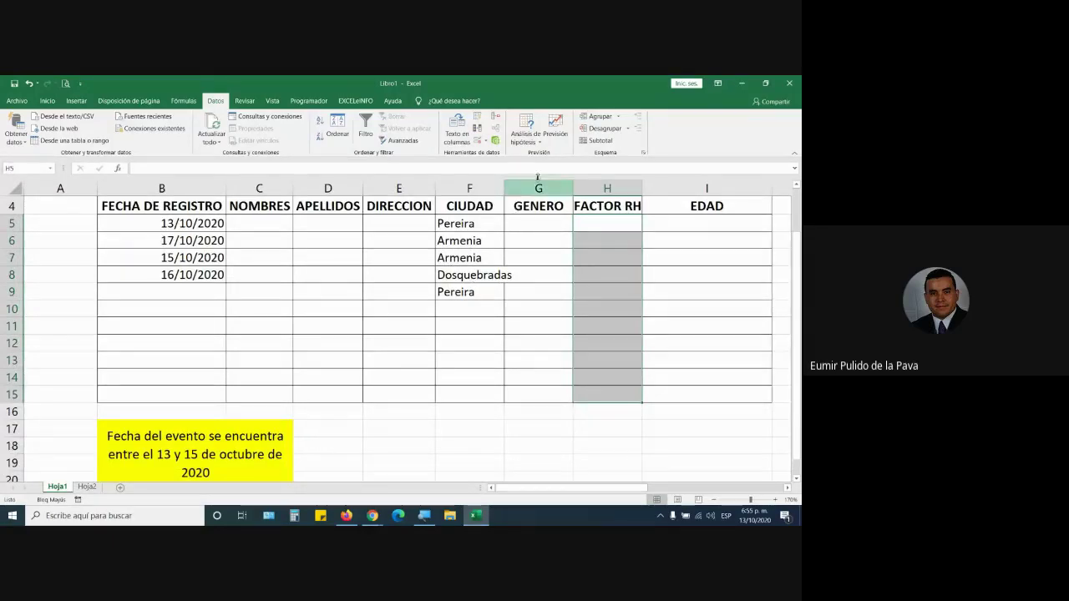
pyautogui.click(474, 143)
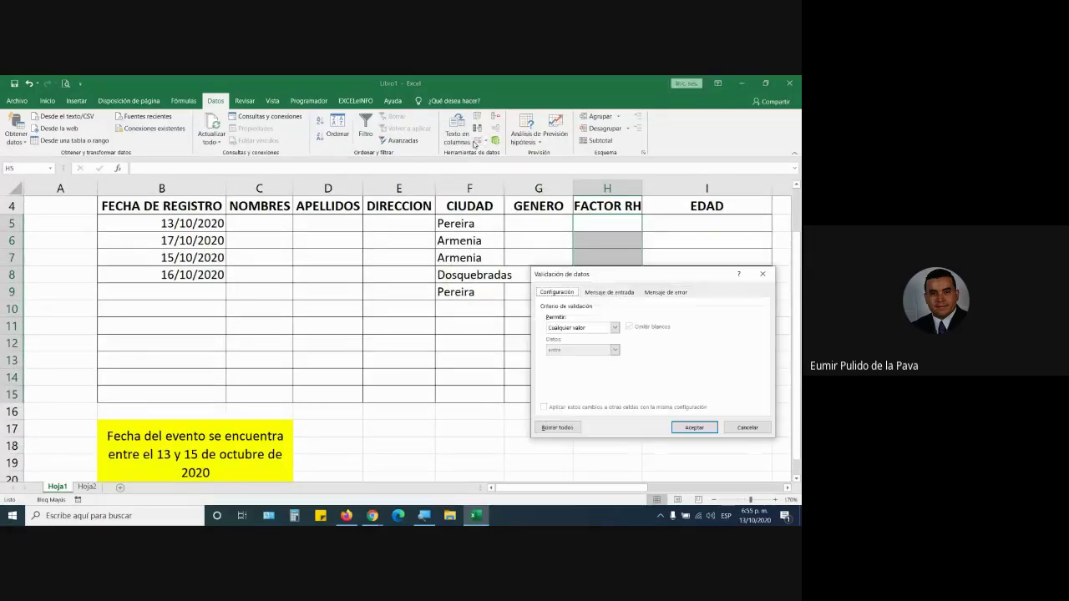
pyautogui.click(580, 327)
pyautogui.click(576, 355)
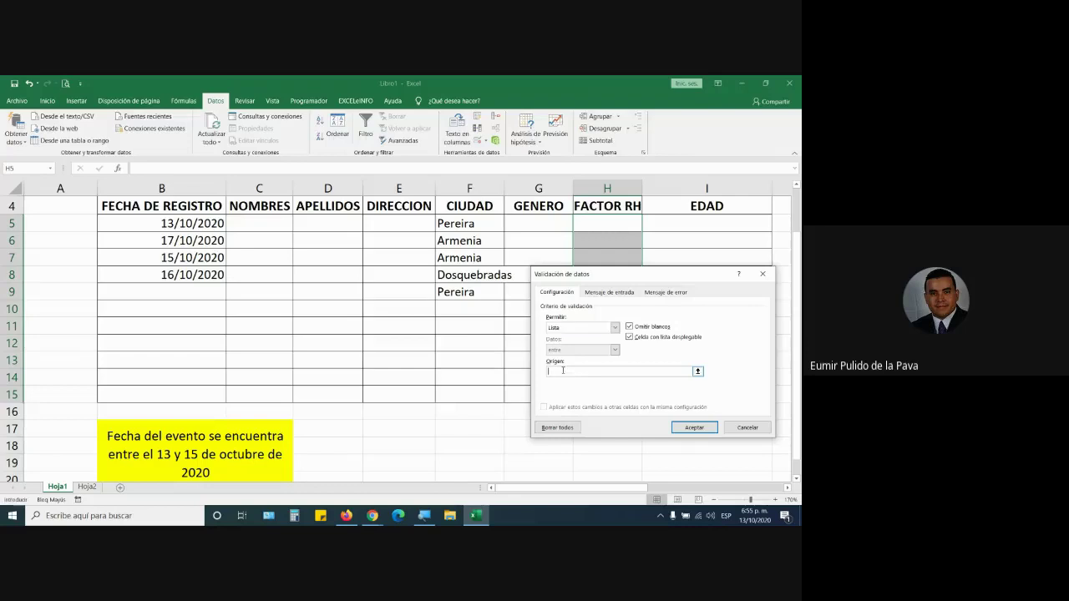
pyautogui.click(563, 370)
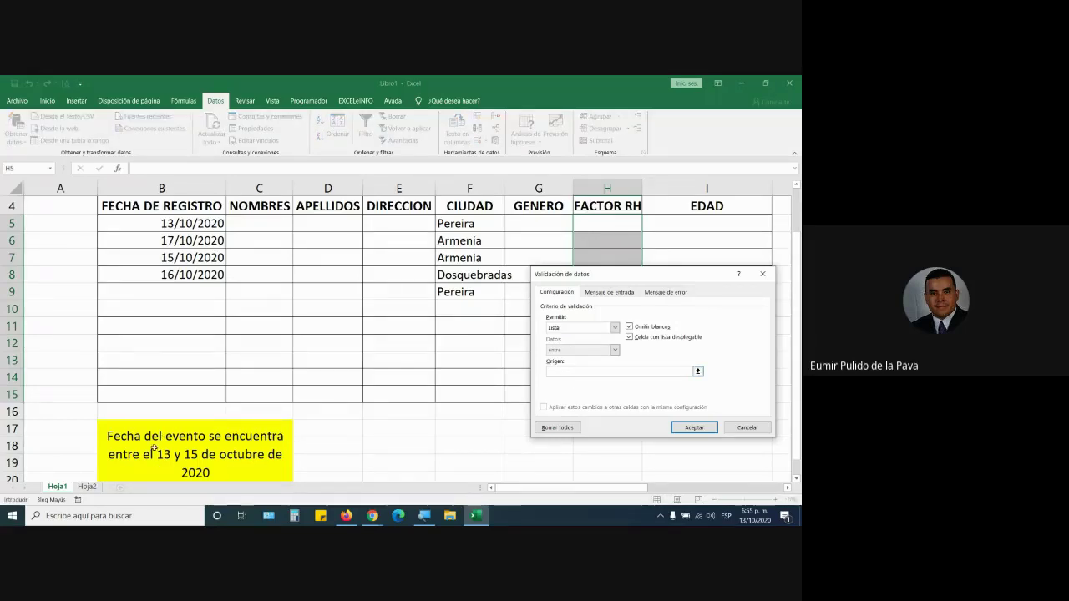
pyautogui.click(87, 487)
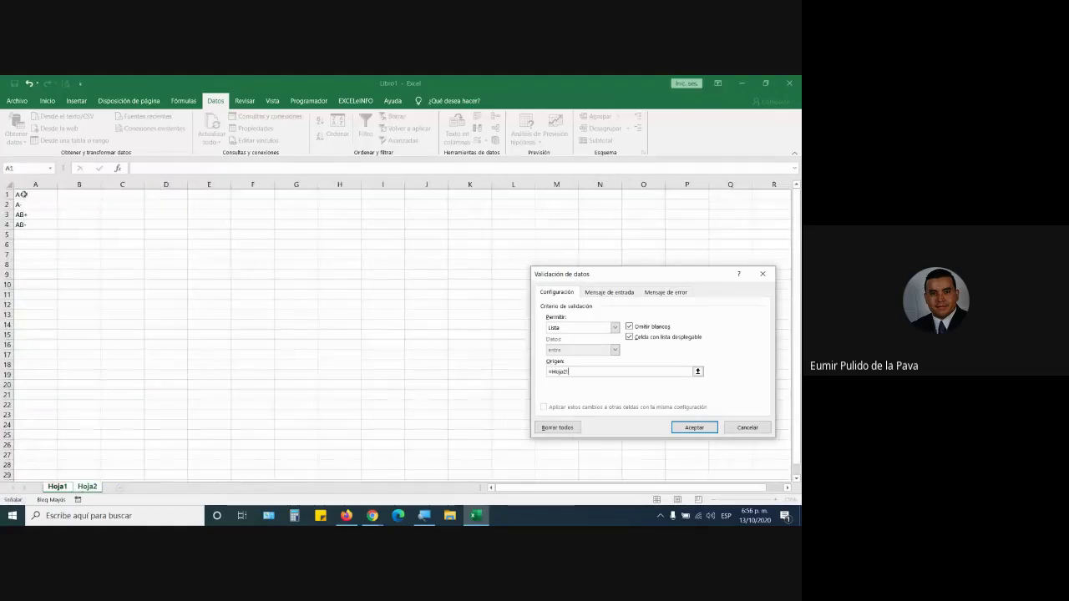
pyautogui.moveTo(25, 194); pyautogui.dragTo(25, 244)
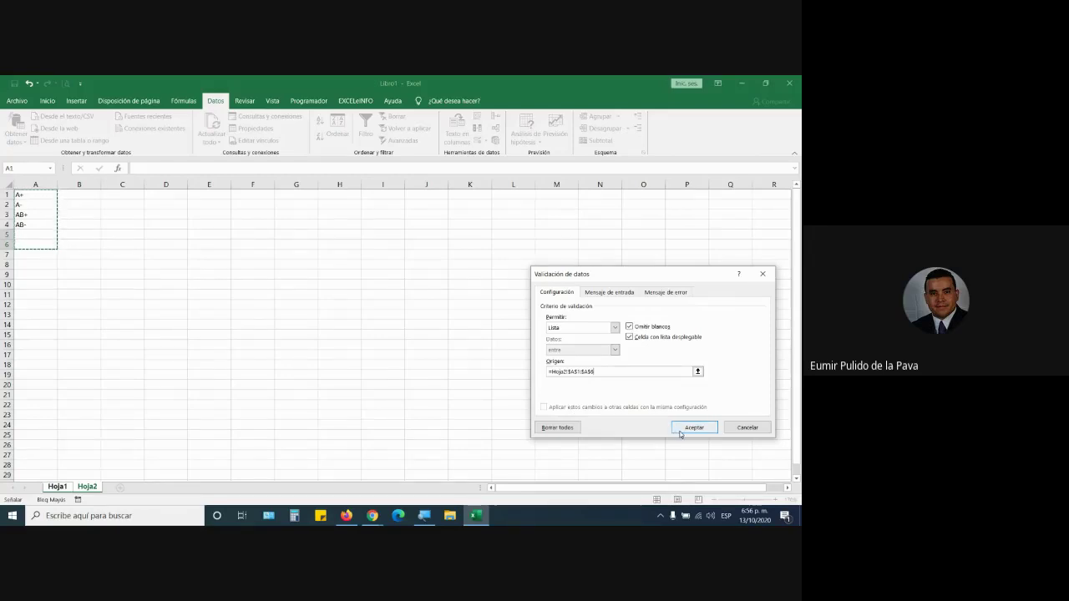
pyautogui.click(680, 434)
pyautogui.click(609, 222)
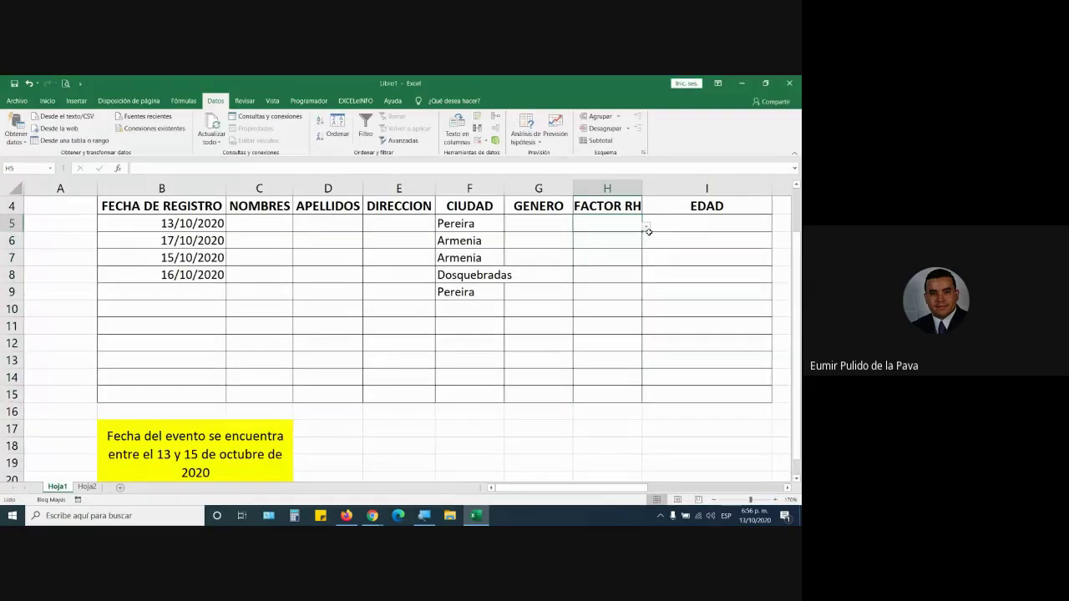
pyautogui.click(646, 228)
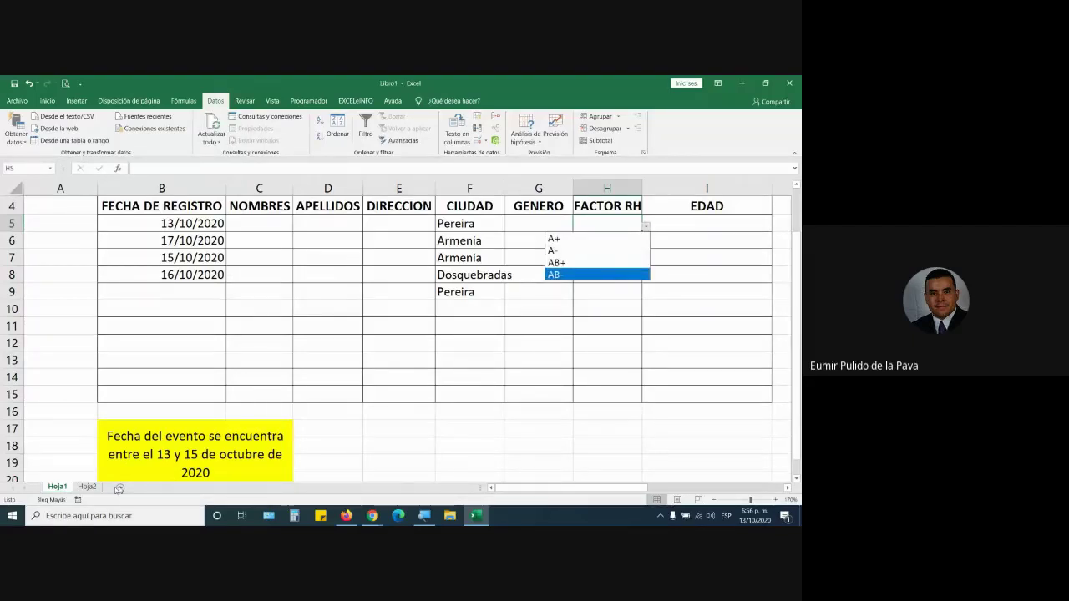
# - Add O+ and O- in Hoja2 cells A5:A6, then confirm H5's dropdown lists them
pyautogui.click(87, 486)
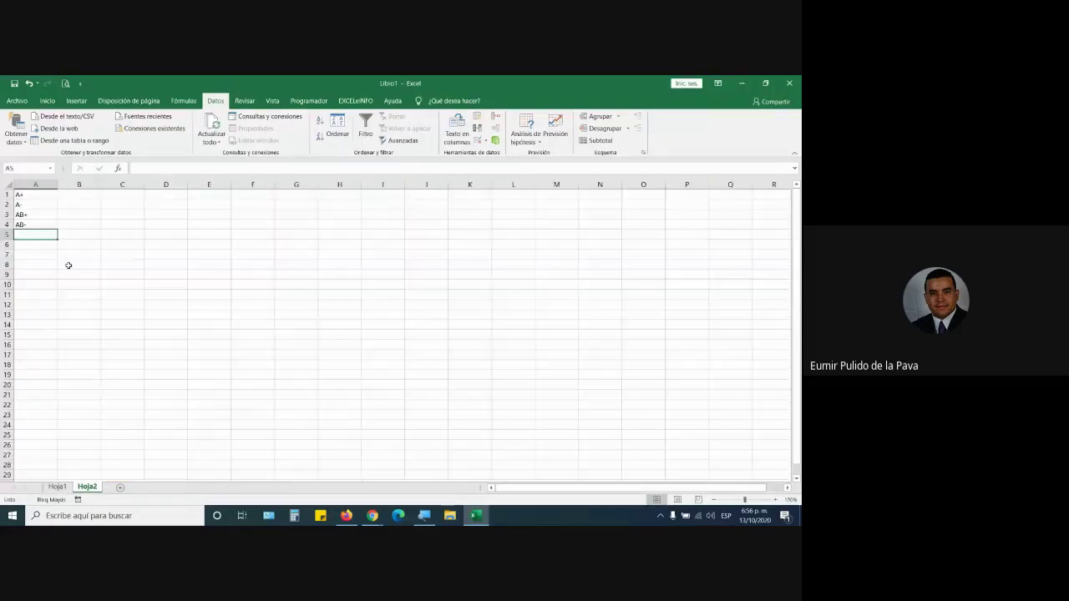
pyautogui.write('O+')
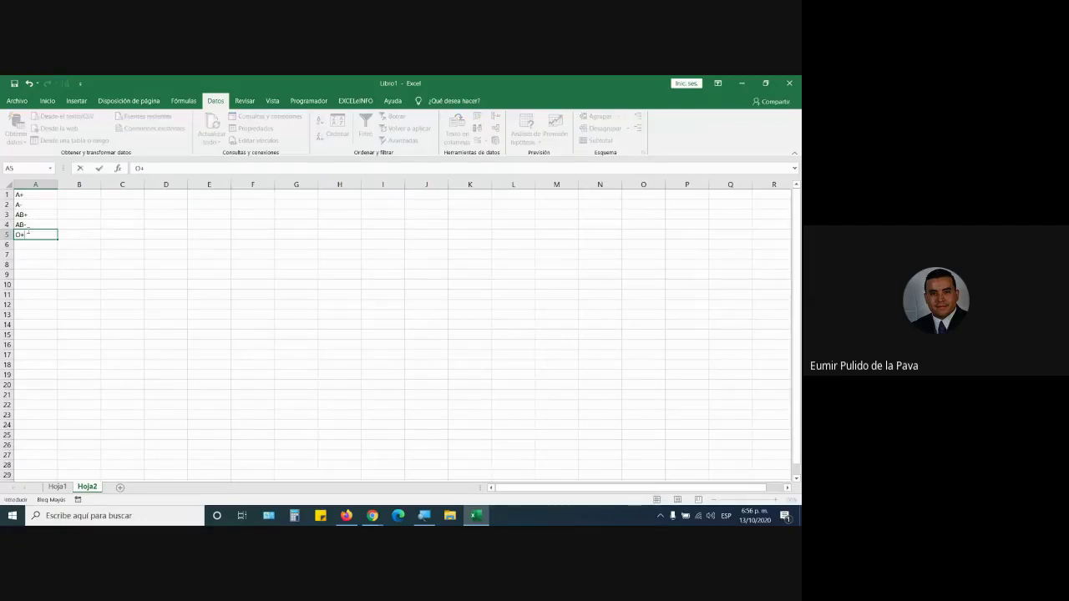
pyautogui.press('Return')
pyautogui.write('O-')
pyautogui.press('Return')
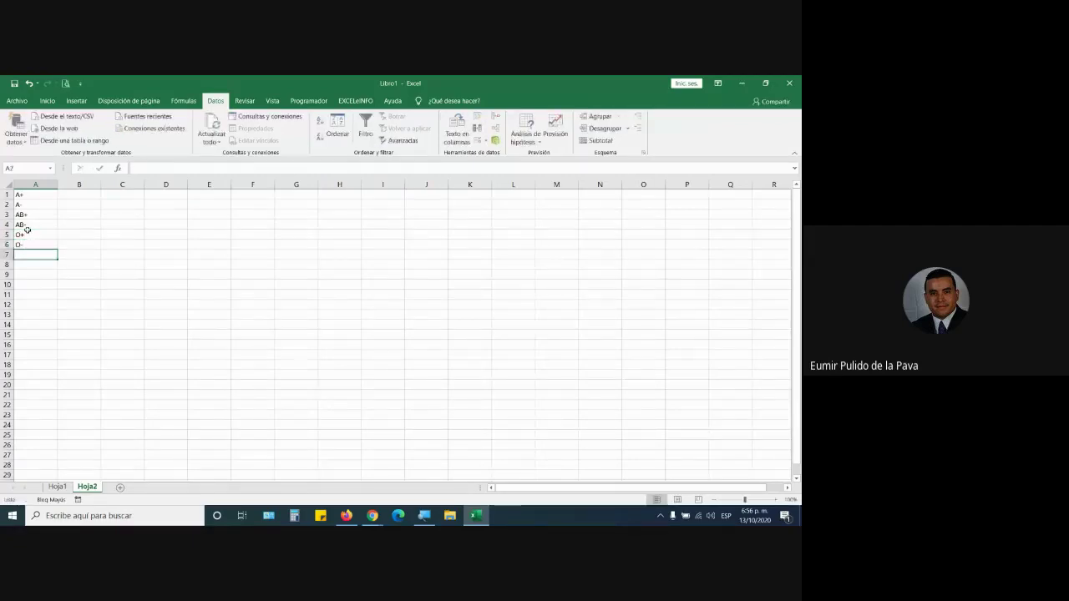
pyautogui.click(56, 486)
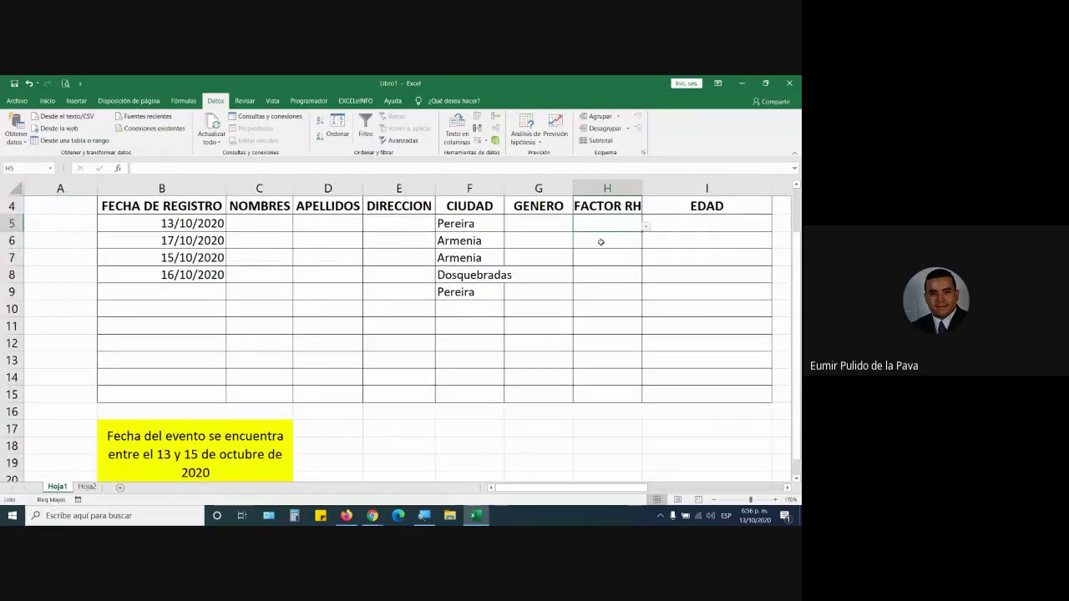
pyautogui.click(647, 227)
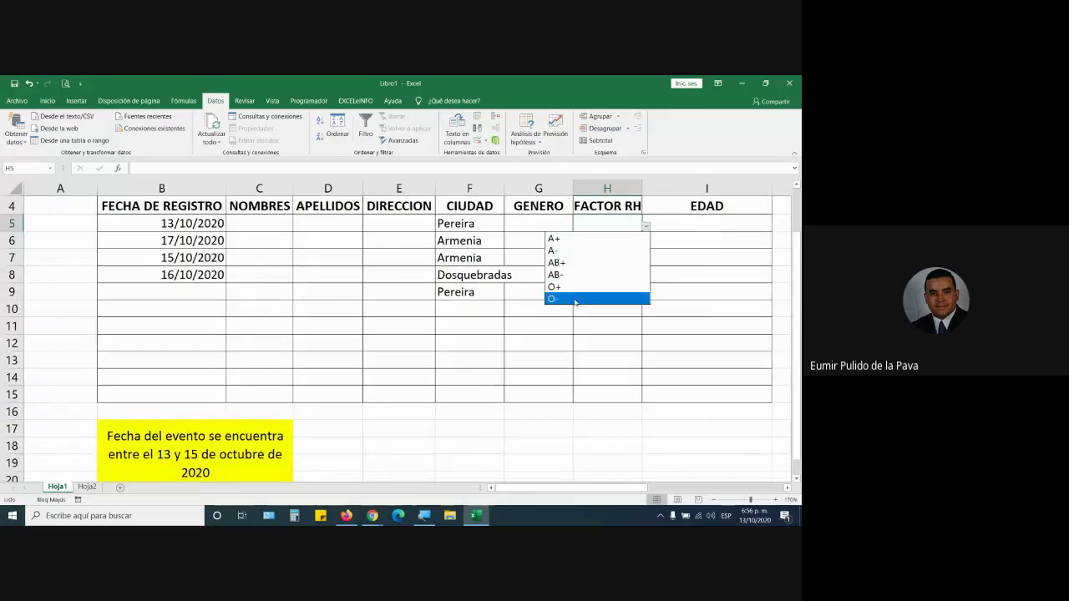
pyautogui.click(528, 226)
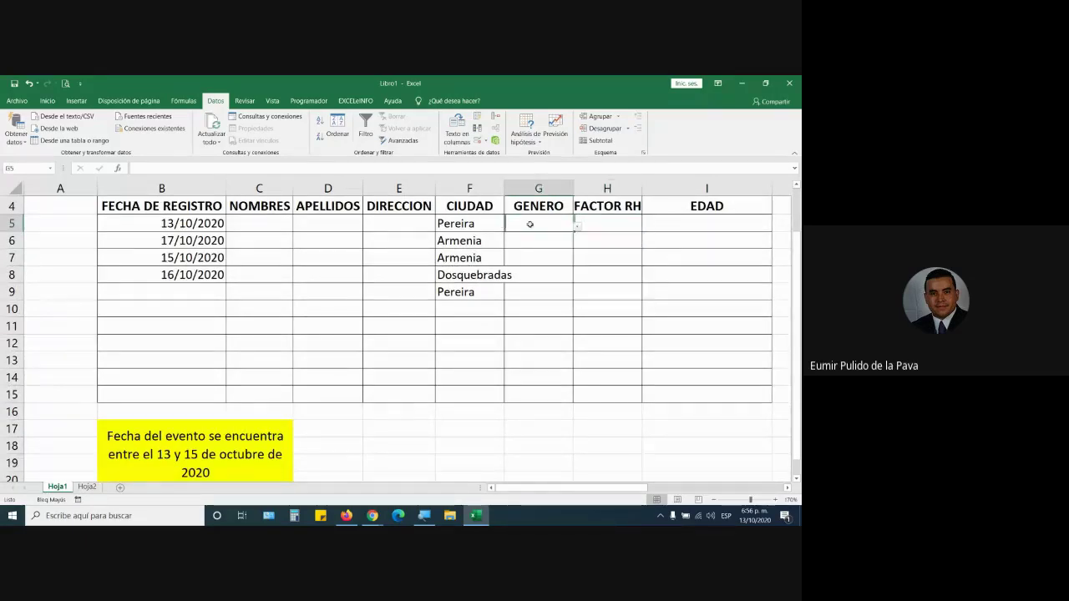
# - Add Otro as a new gender option in cell Q7
pyautogui.click(621, 490)
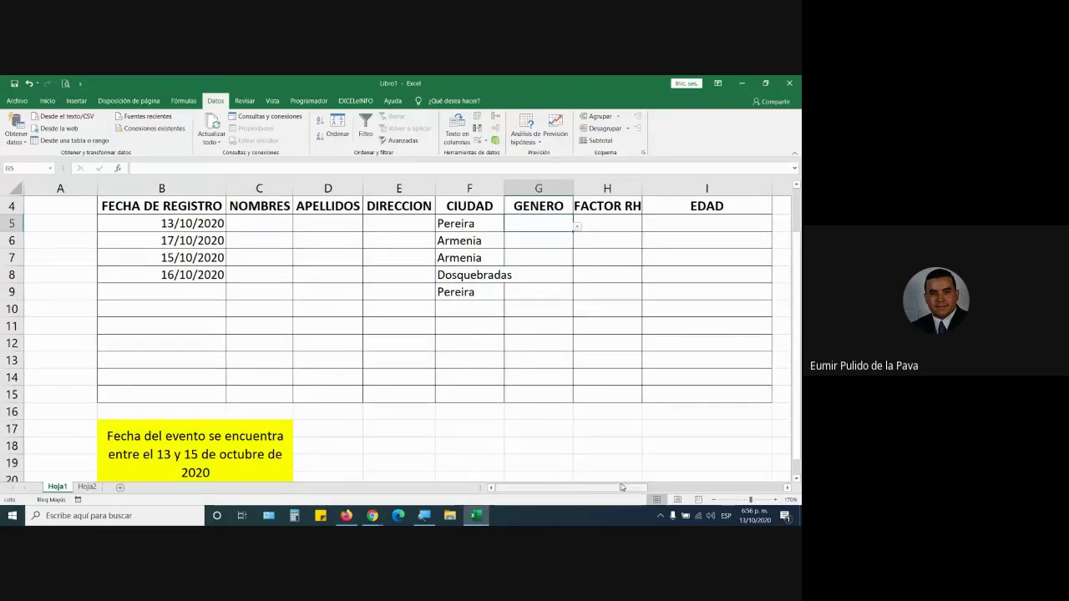
pyautogui.moveTo(620, 489); pyautogui.dragTo(760, 488)
pyautogui.click(700, 254)
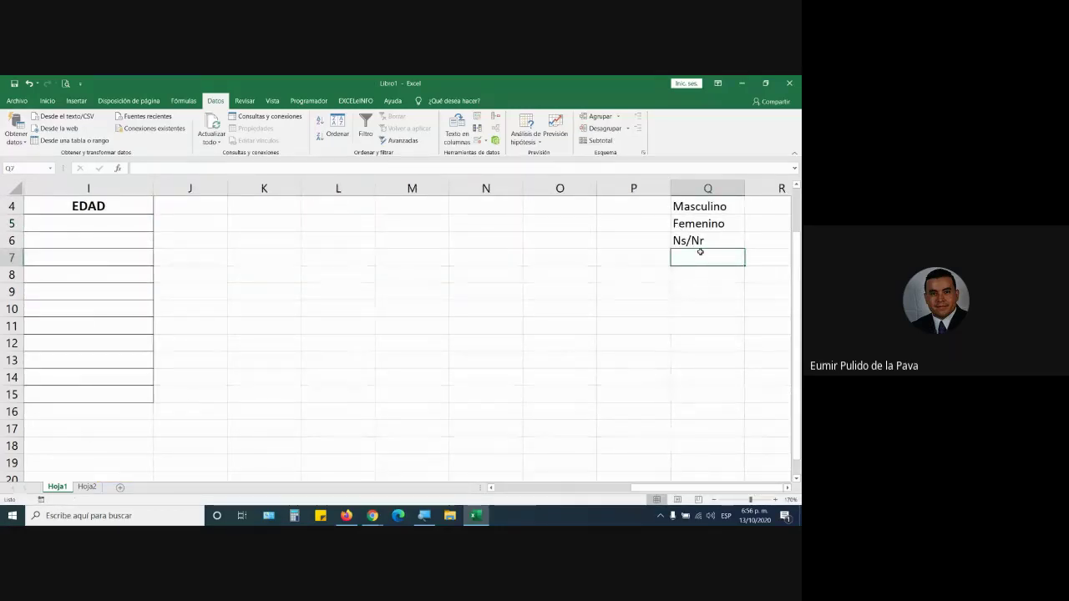
pyautogui.write('Otro')
pyautogui.press('Return')
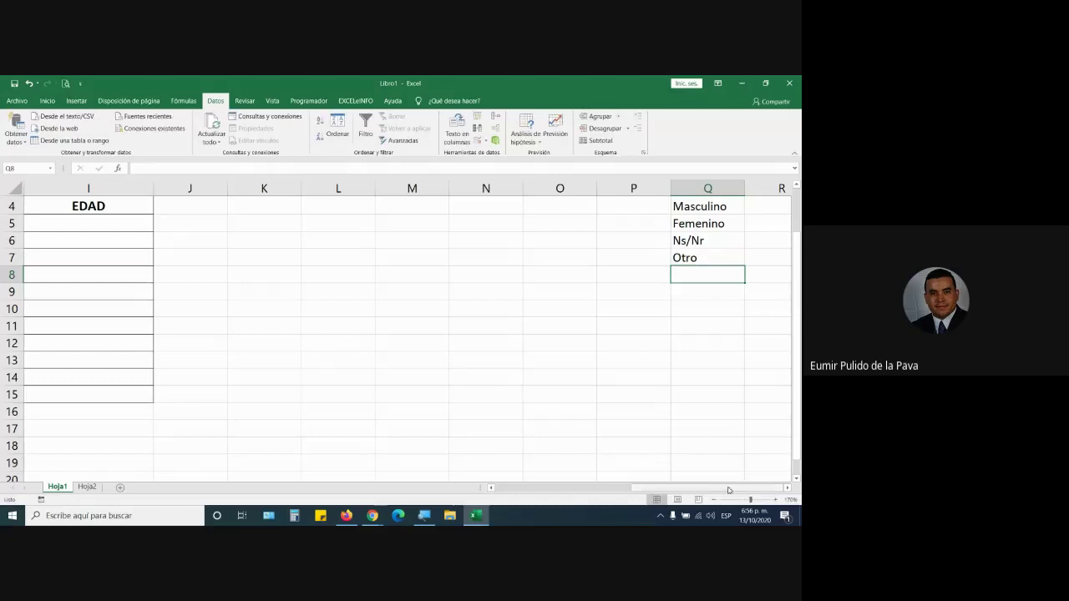
# - Extend the GENERO validation source for G5:G15 further down column Q to include Otro
pyautogui.moveTo(726, 488); pyautogui.dragTo(584, 488)
pyautogui.click(565, 224)
pyautogui.click(577, 226)
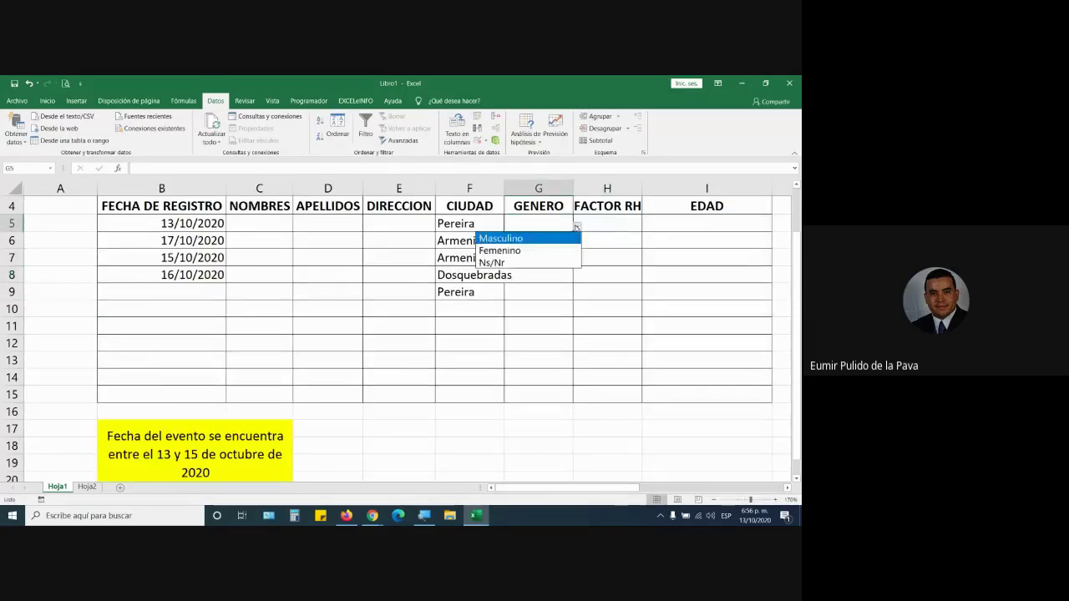
pyautogui.click(549, 221)
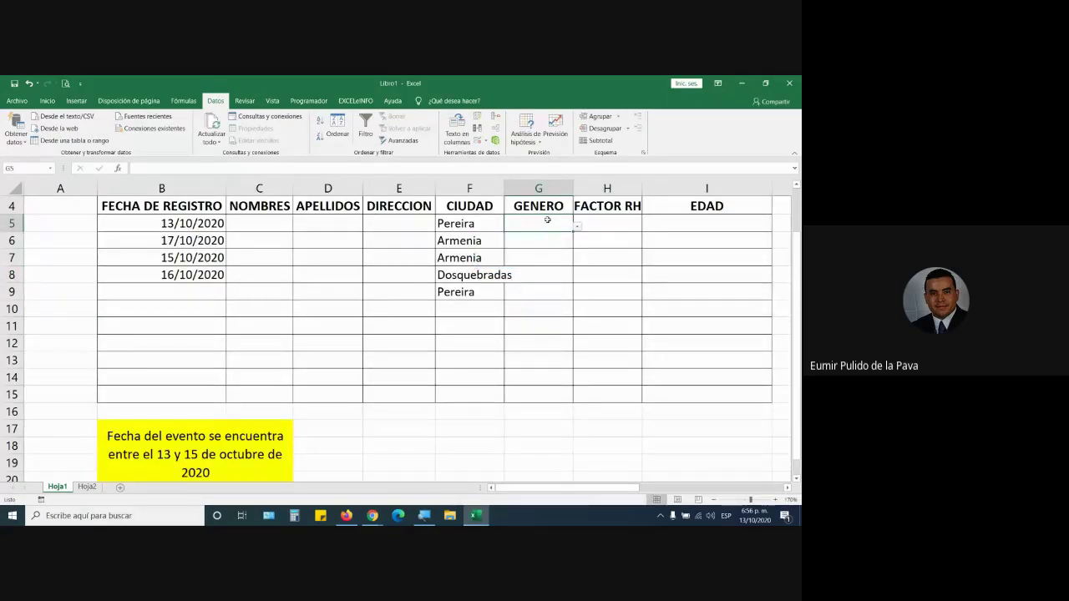
pyautogui.moveTo(549, 222); pyautogui.dragTo(545, 392)
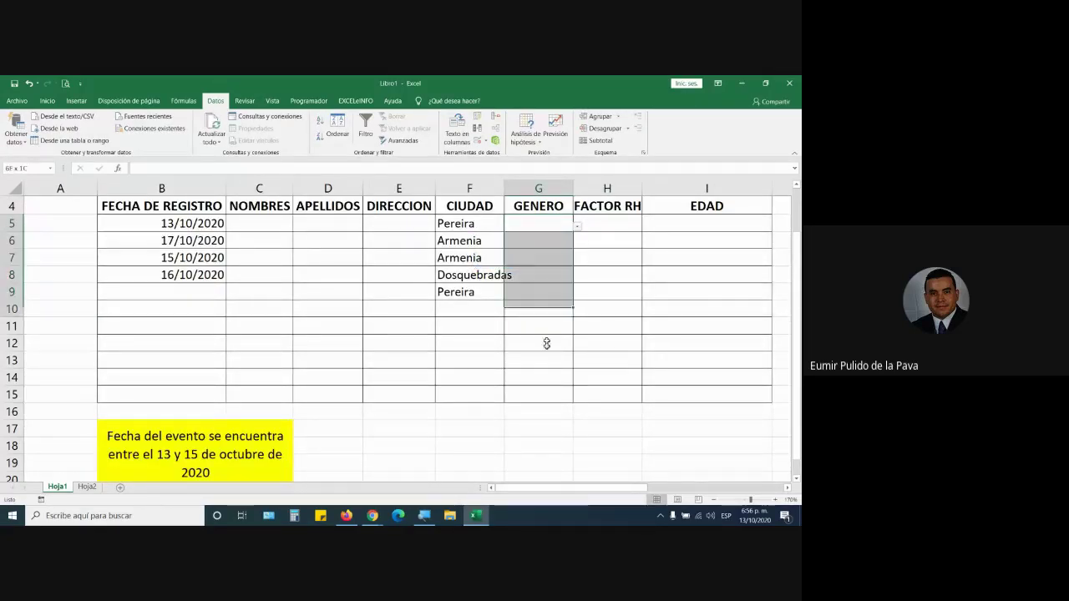
pyautogui.click(478, 141)
pyautogui.click(596, 370)
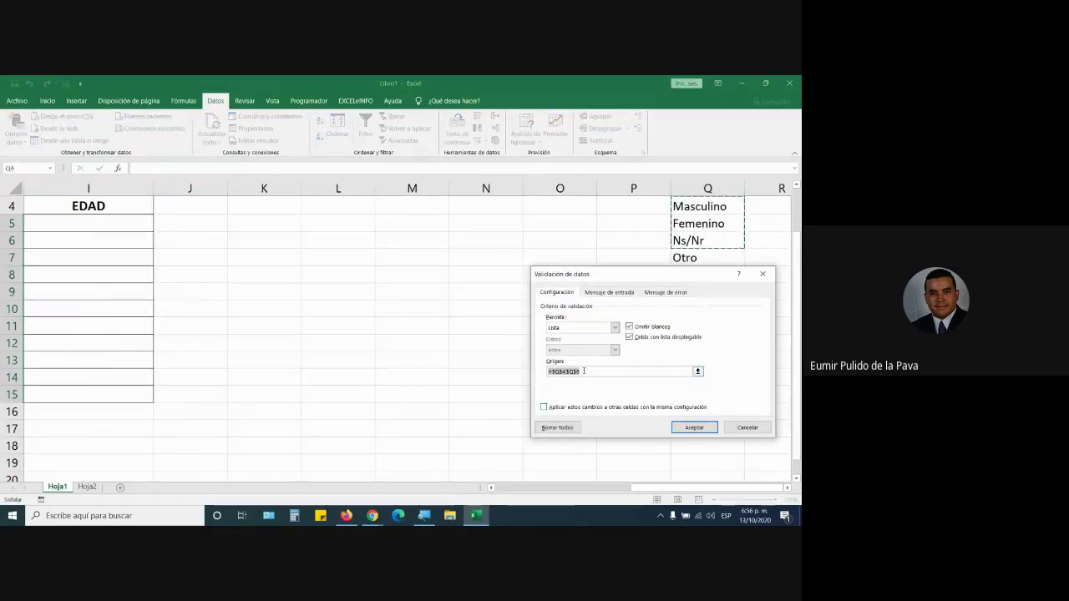
pyautogui.moveTo(694, 202); pyautogui.dragTo(693, 257)
pyautogui.moveTo(702, 202); pyautogui.dragTo(704, 342)
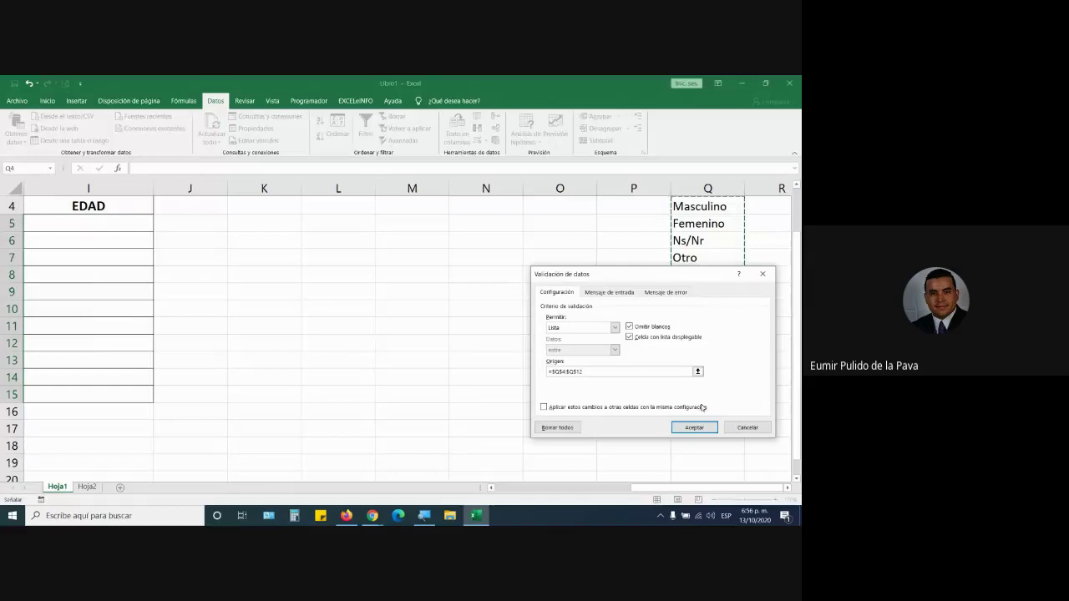
pyautogui.click(694, 427)
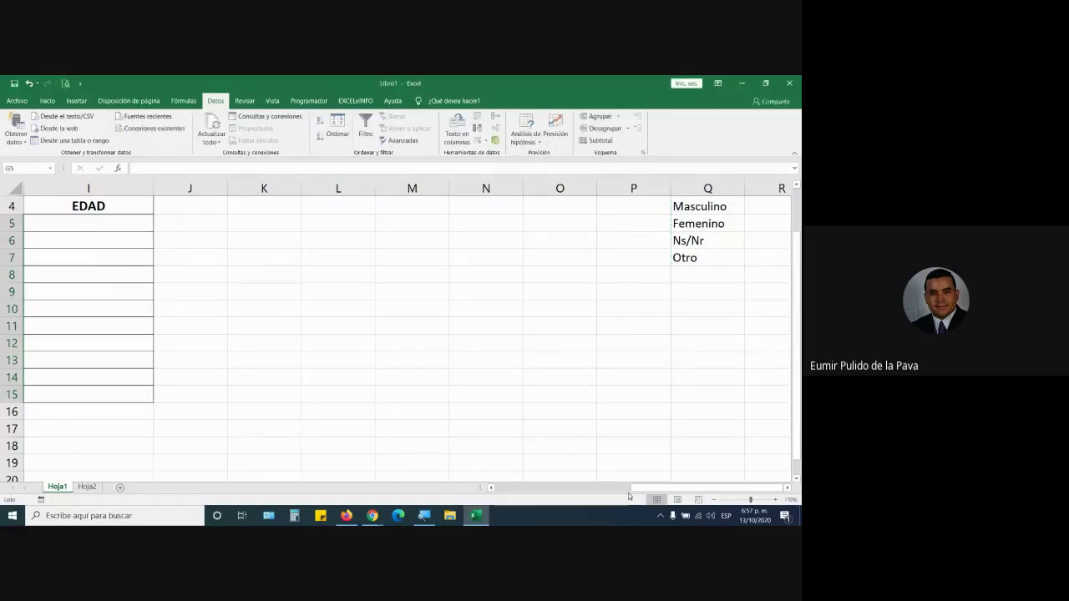
# - Verify G5's dropdown now offers Otro, then switch to the Google Meet call
pyautogui.moveTo(655, 488); pyautogui.dragTo(522, 488)
pyautogui.click(539, 220)
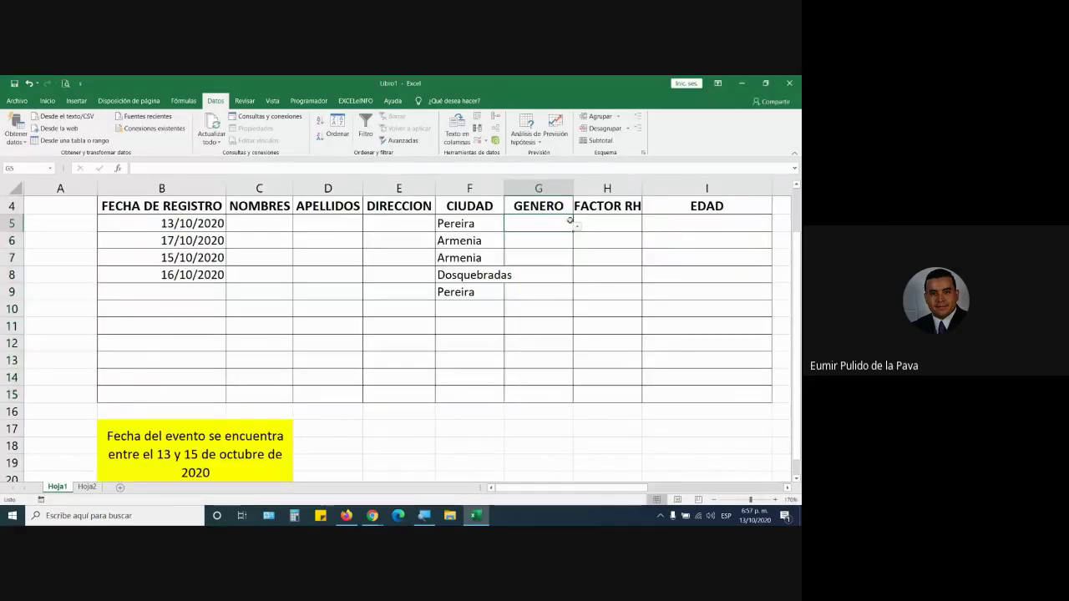
pyautogui.click(577, 226)
pyautogui.scroll(1, 573, 280)
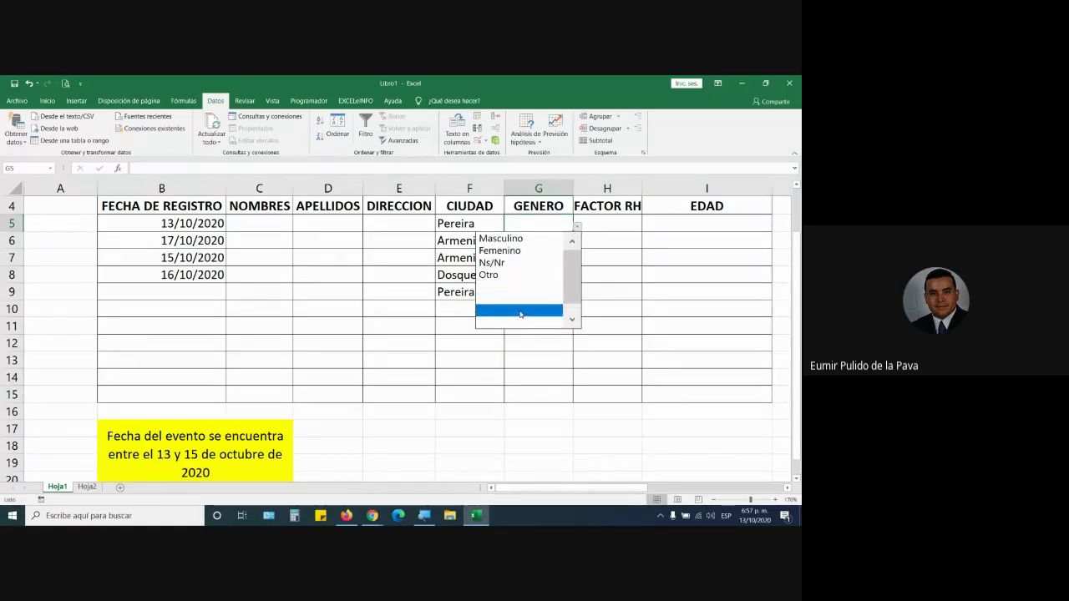
pyautogui.click(607, 322)
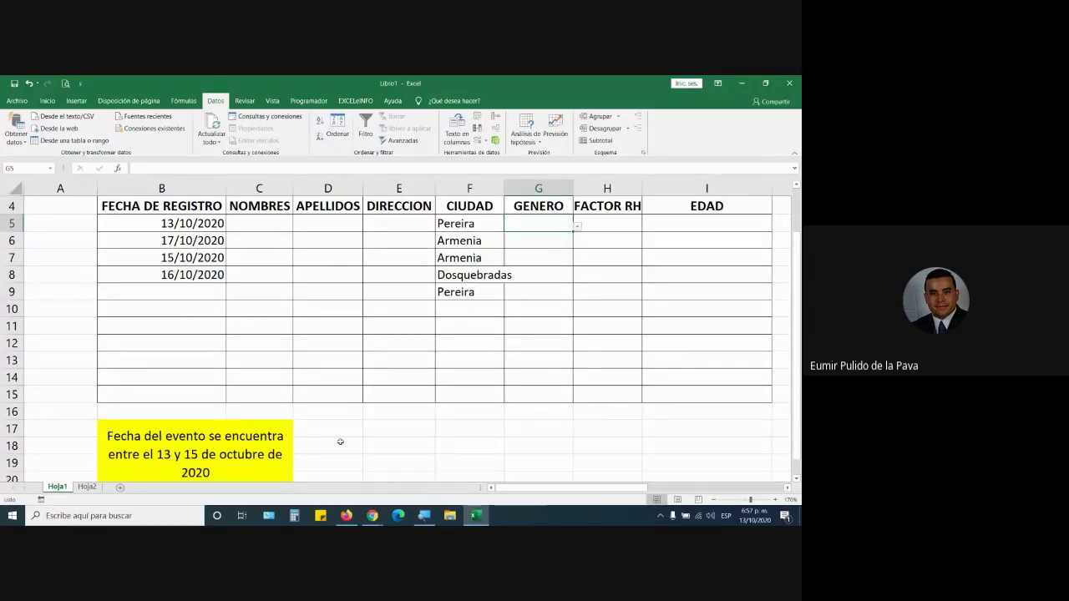
pyautogui.click(372, 516)
pyautogui.click(353, 468)
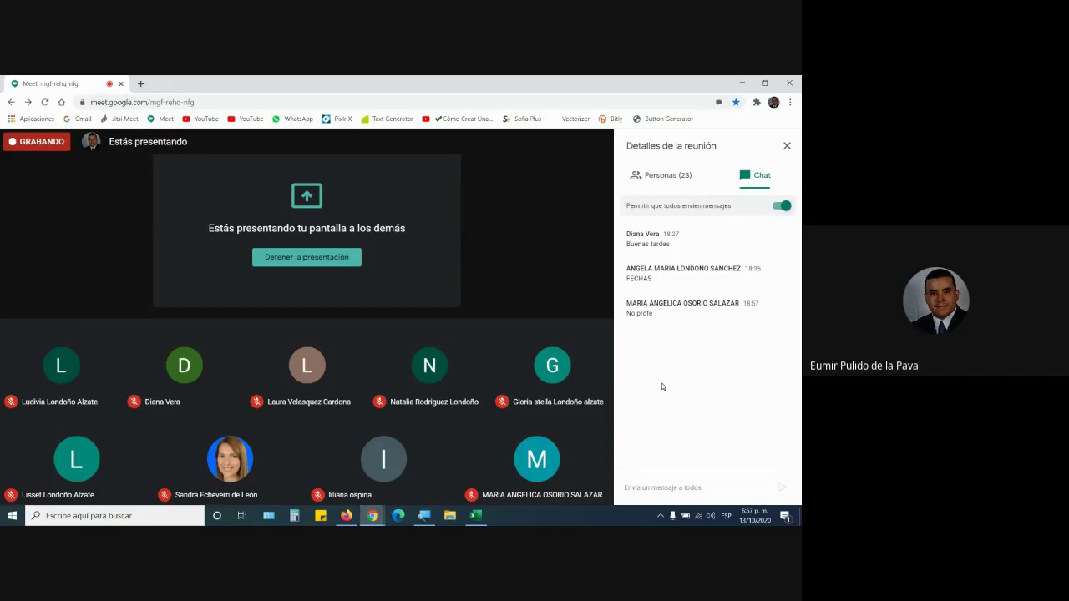
# - Browse the DOCUMENTOS and MEMORIA folders on the DATOS (D:) drive in File Explorer
pyautogui.click(475, 516)
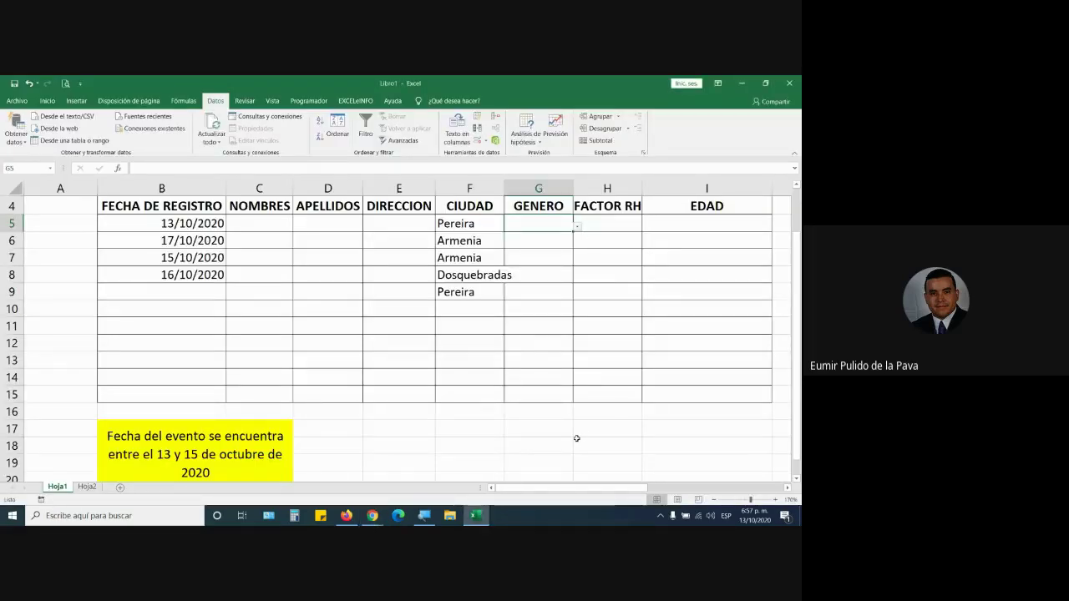
pyautogui.click(449, 515)
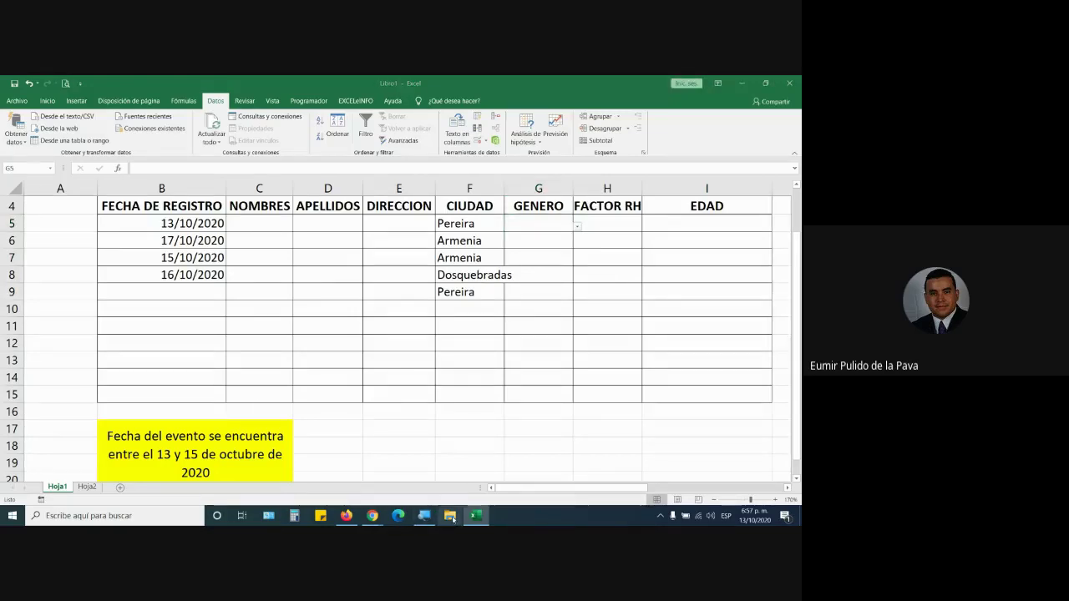
pyautogui.click(43, 364)
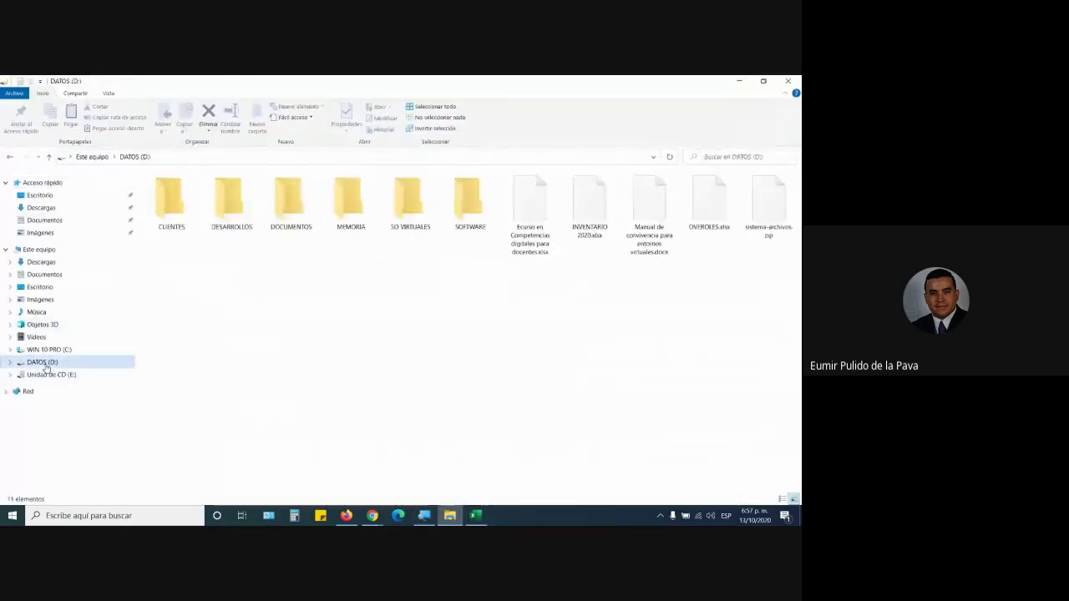
pyautogui.doubleClick(296, 194)
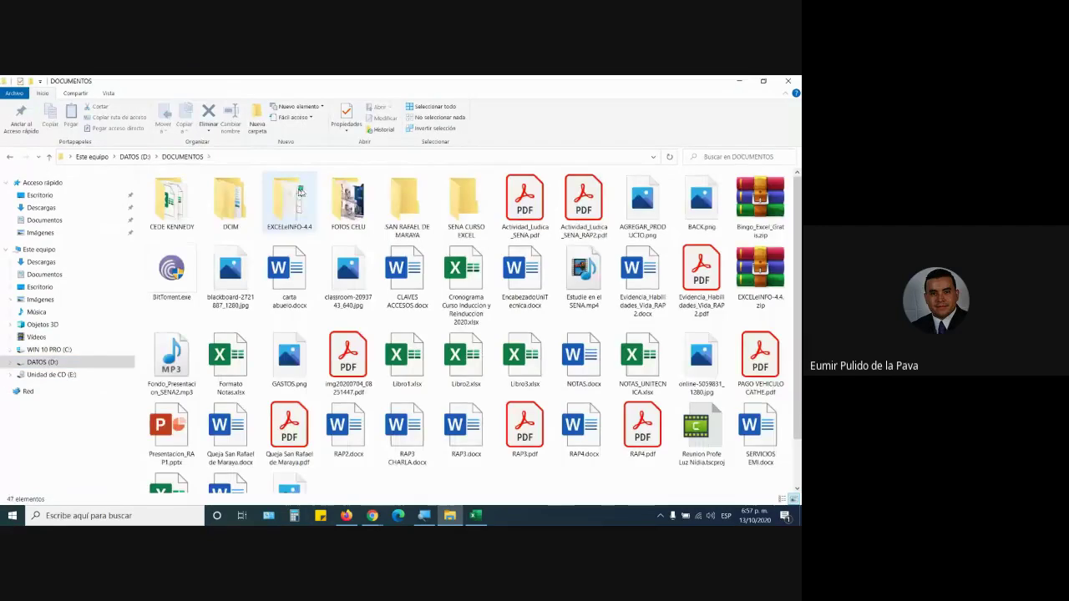
pyautogui.click(9, 156)
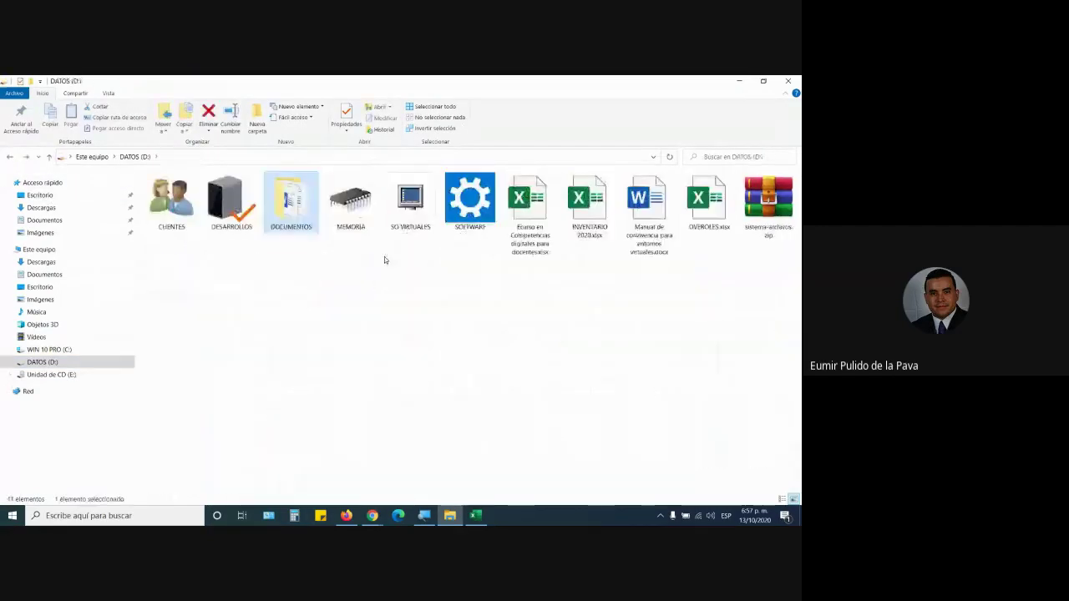
pyautogui.doubleClick(367, 213)
# - Close Sticky Notes and open a new blank Firefox tab
pyautogui.click(322, 516)
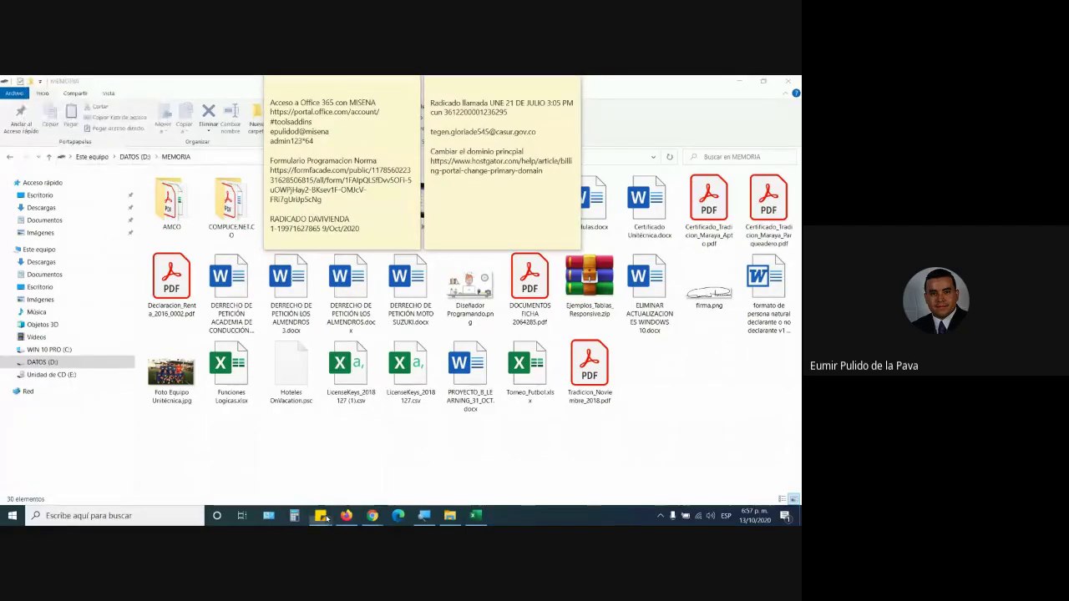
pyautogui.rightClick(325, 517)
pyautogui.click(313, 492)
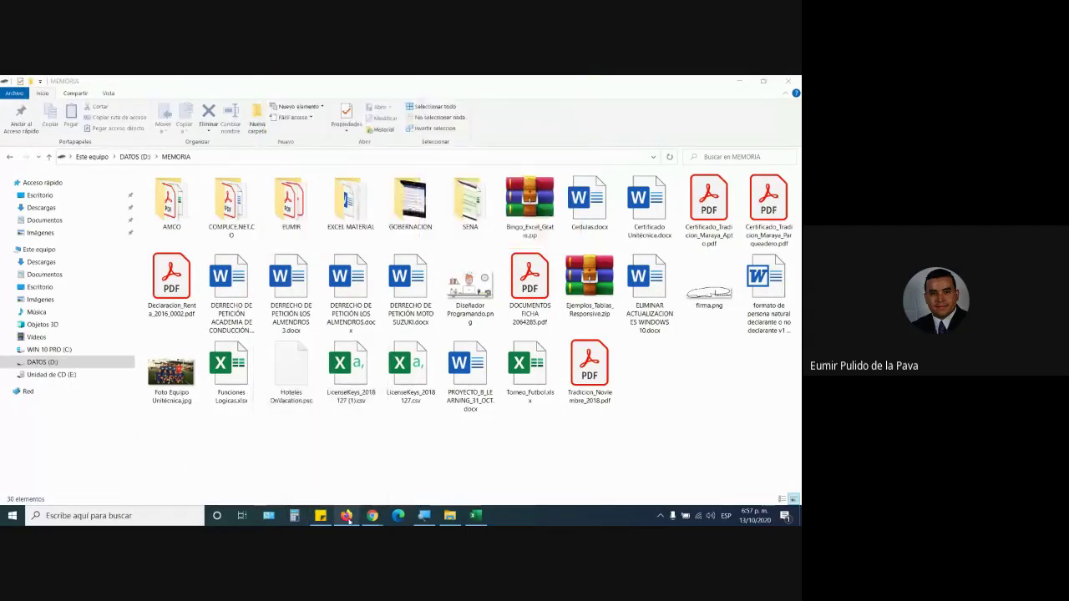
pyautogui.click(348, 516)
pyautogui.click(244, 84)
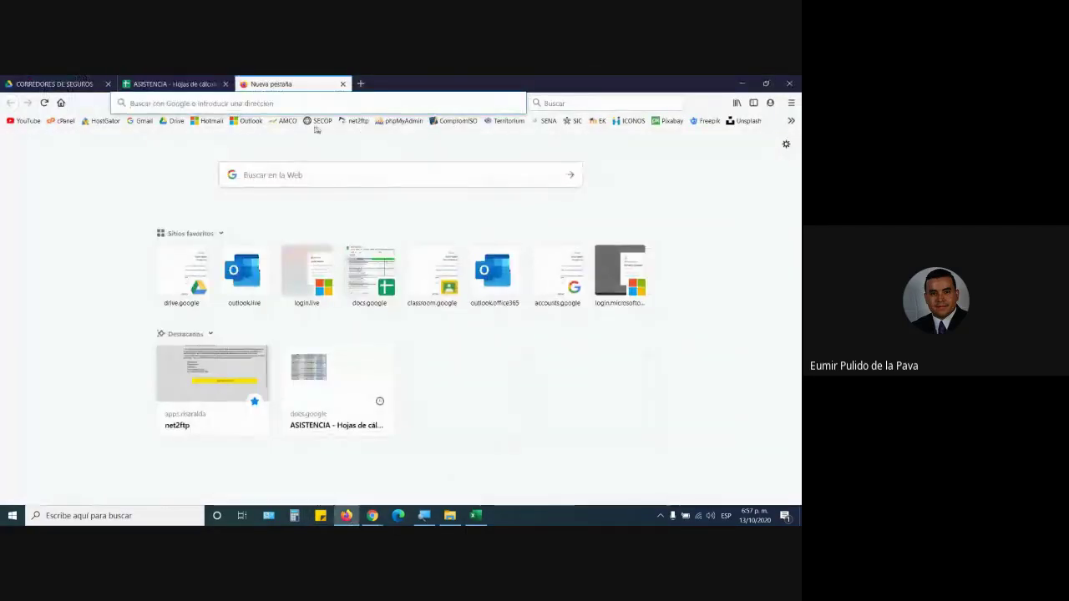
# - Load the EDUMATICA site and go to Cursos > Administrar cursos y categorías in Site administration
pyautogui.click(598, 121)
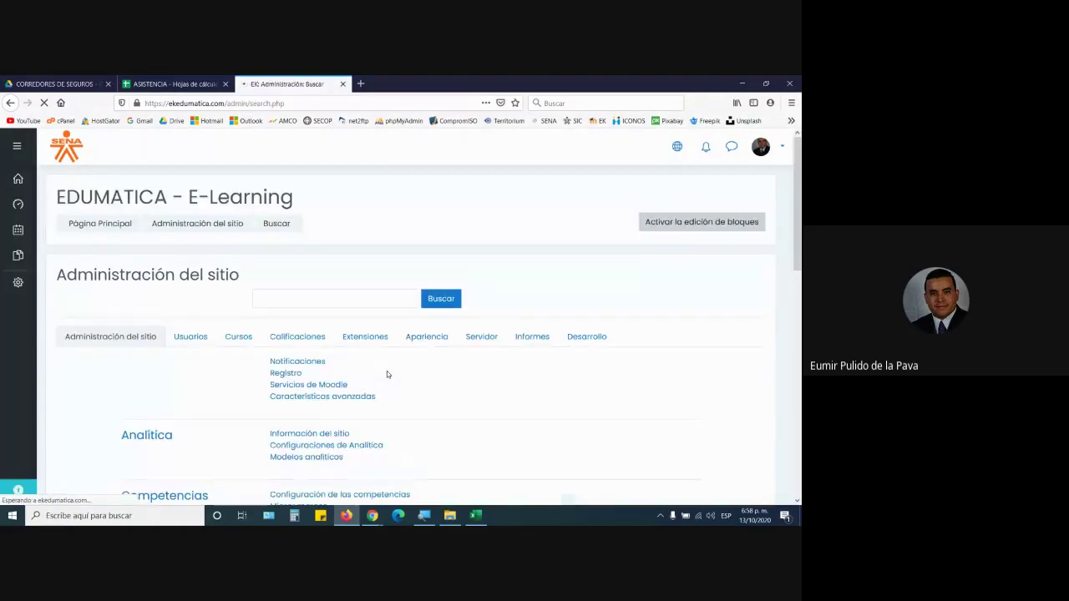
pyautogui.click(243, 338)
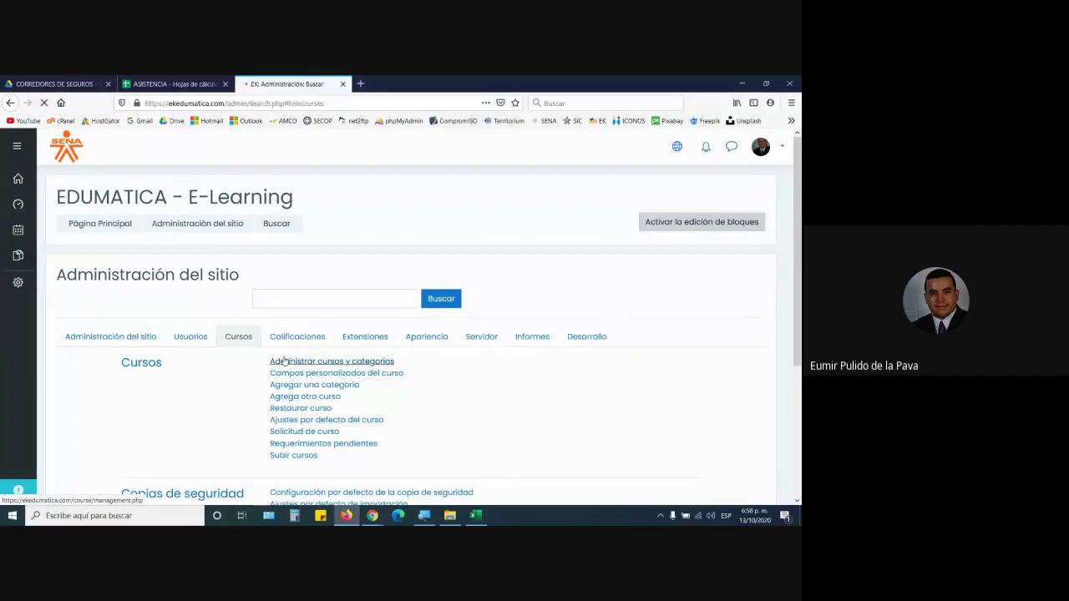
pyautogui.click(284, 361)
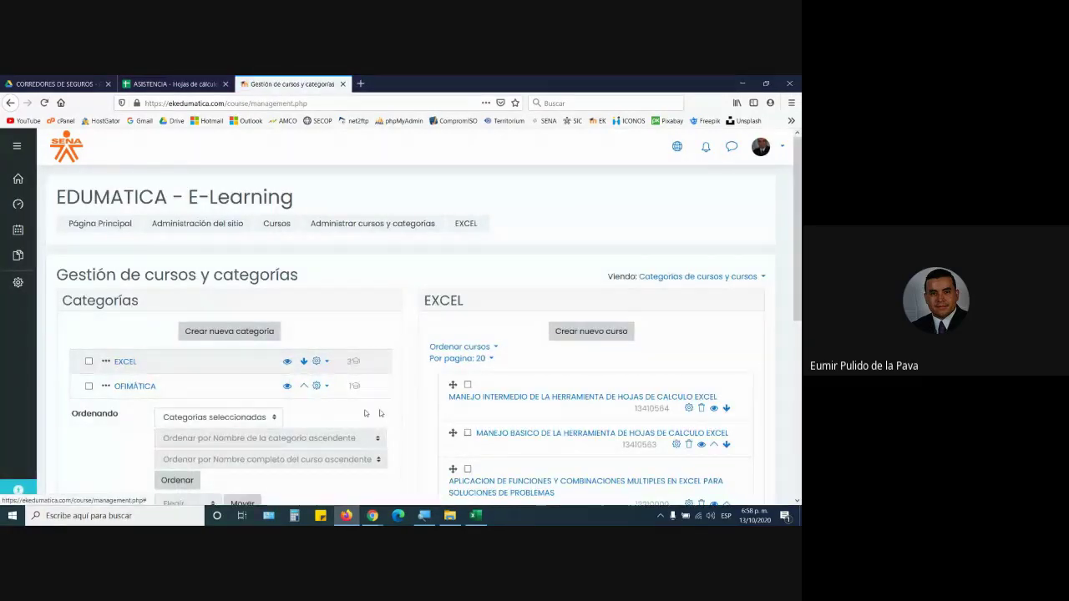
# - View the APLICACION DE FUNCIONES course and open its ARCHIVOS PARA DESCARGAR folder under RA-01
pyautogui.scroll(-2, 365, 413)
pyautogui.click(468, 315)
pyautogui.scroll(-1, 457, 334)
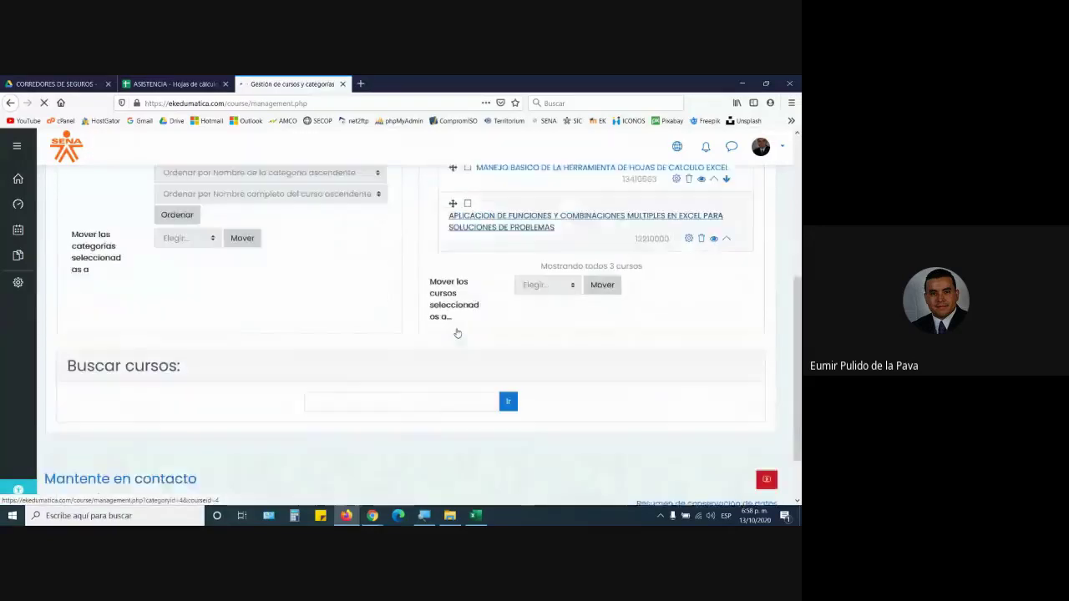
pyautogui.scroll(-4, 251, 416)
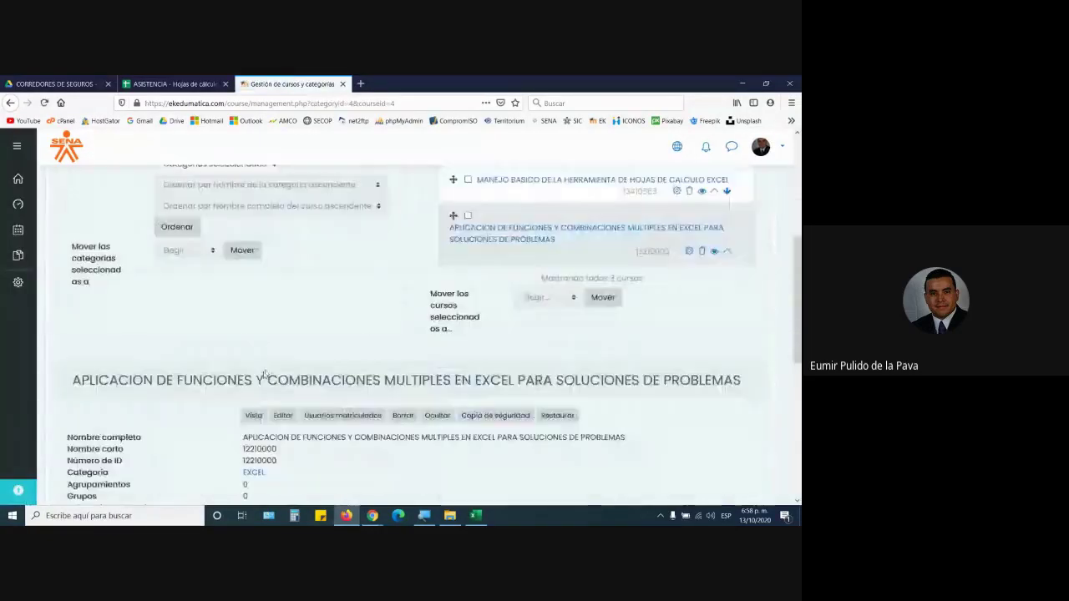
pyautogui.click(250, 416)
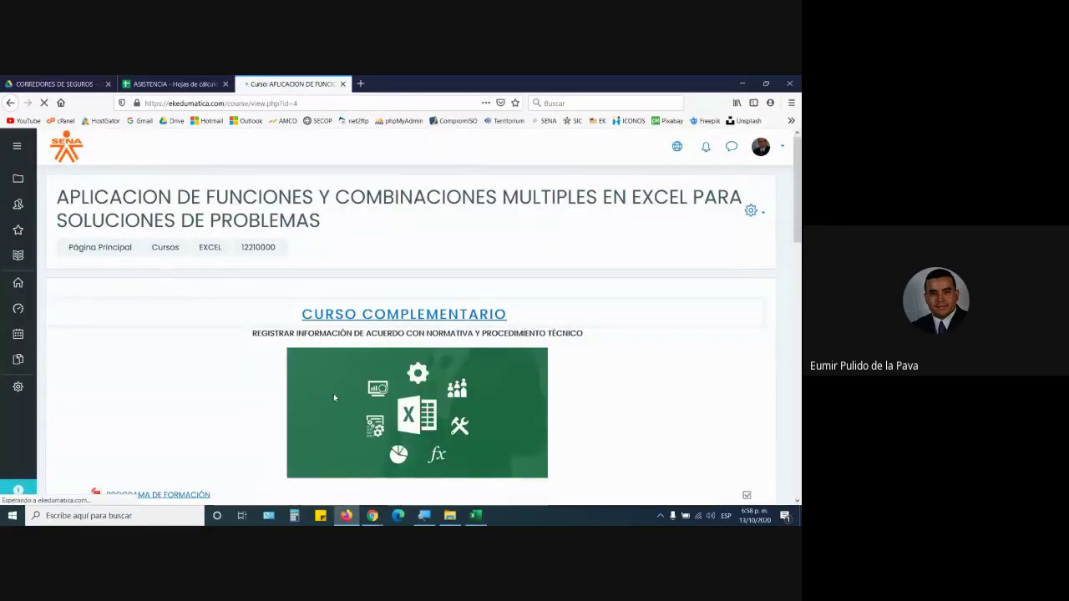
pyautogui.scroll(-3, 333, 393)
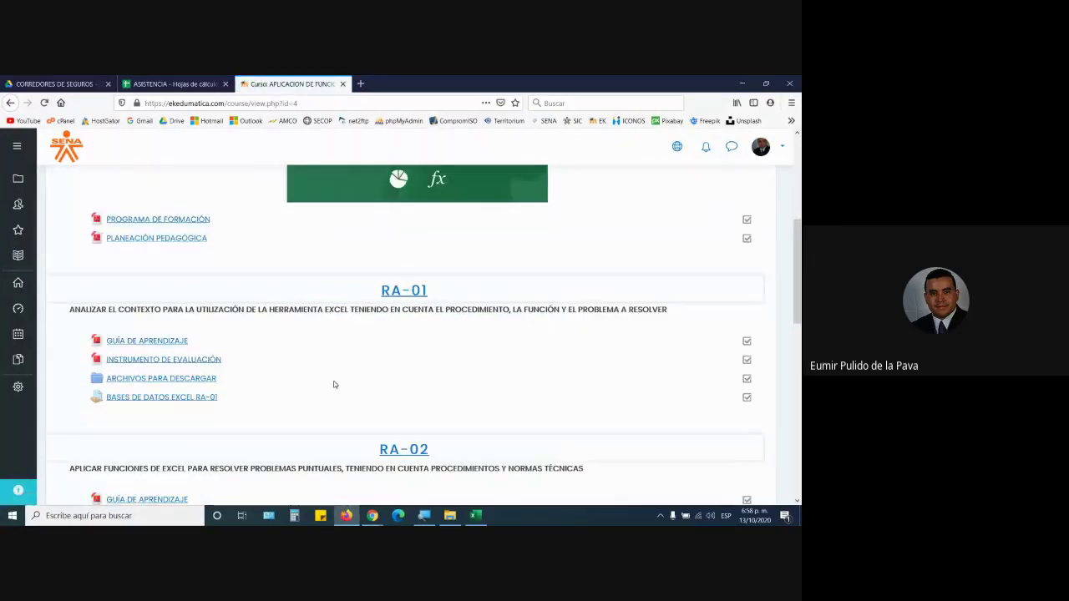
pyautogui.click(182, 383)
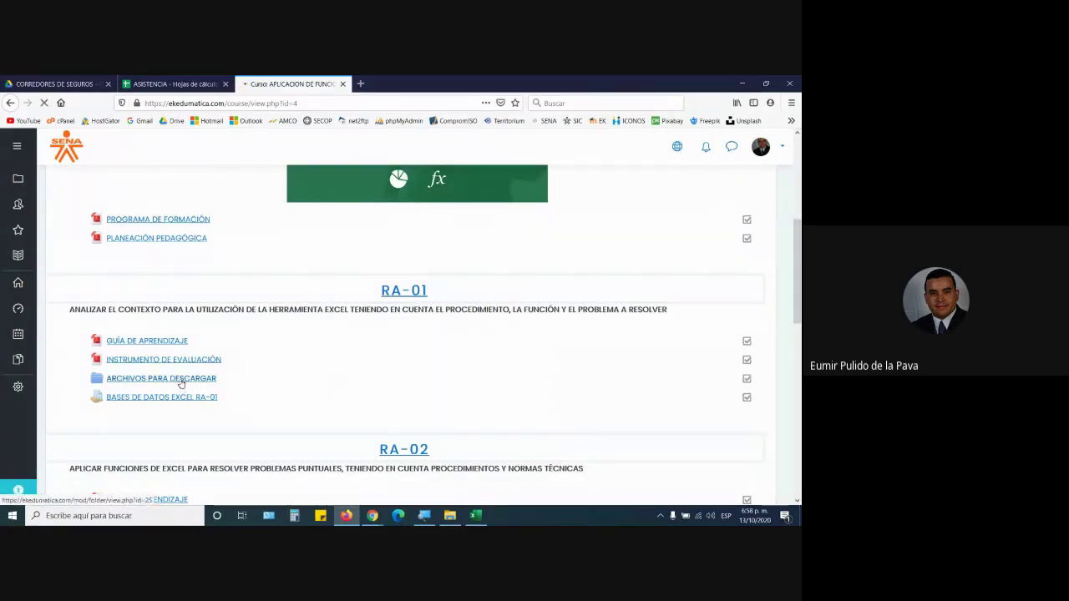
pyautogui.scroll(-3, 206, 249)
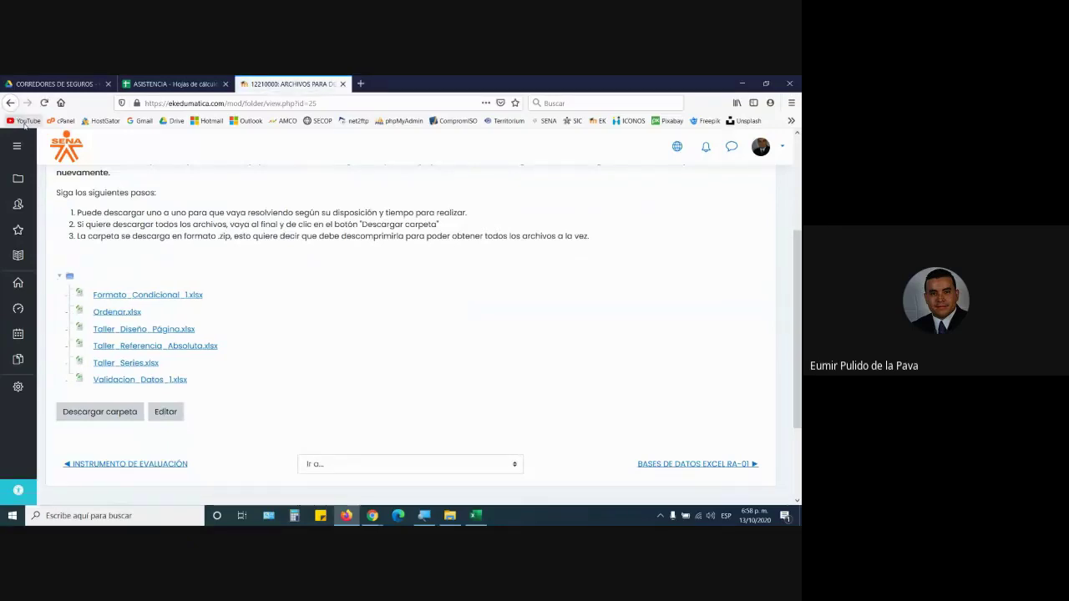
pyautogui.click(11, 101)
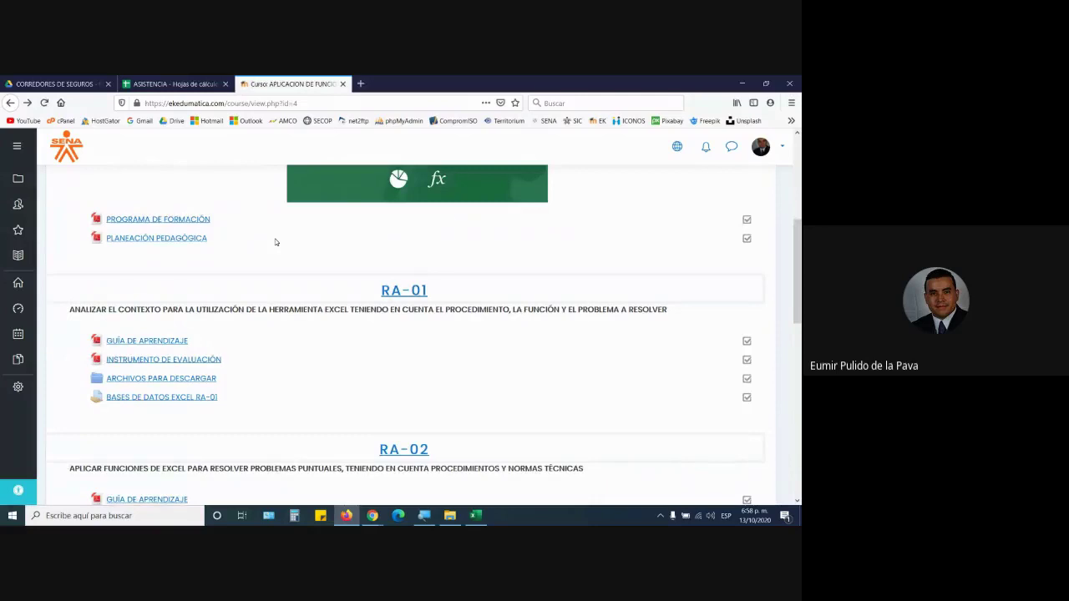
pyautogui.click(199, 383)
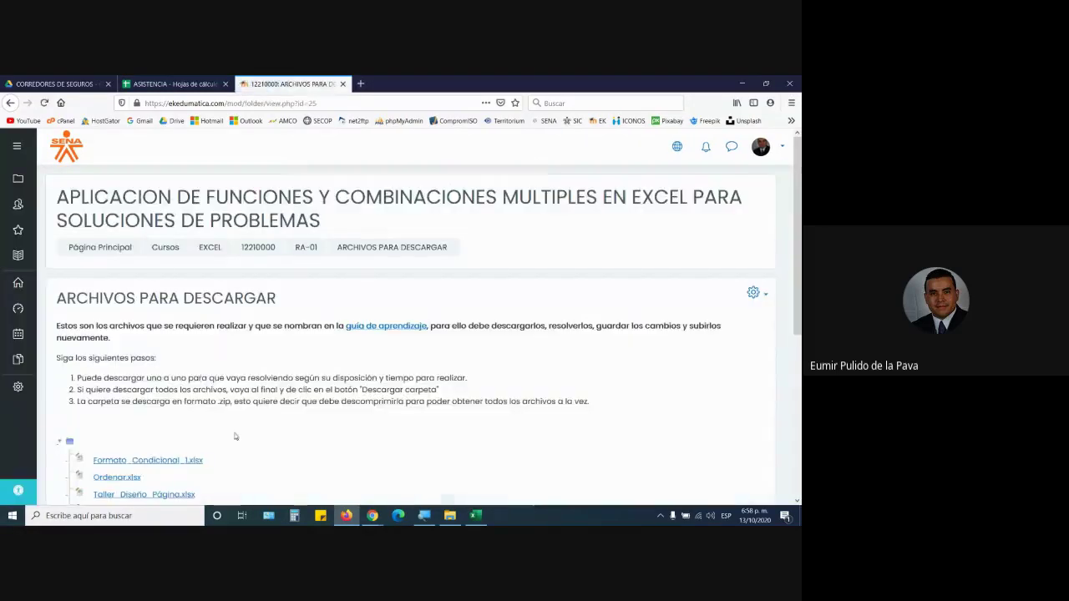
# - Open the downloaded Validacion_Datos_1.xlsx in Excel from the Firefox dialog
pyautogui.scroll(-3, 143, 380)
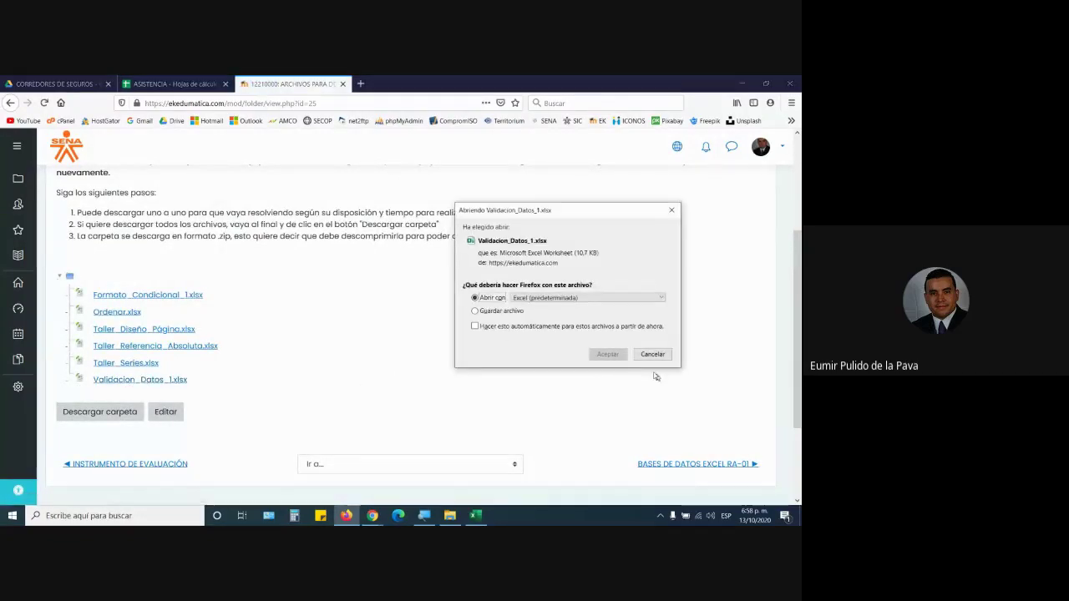
pyautogui.click(609, 355)
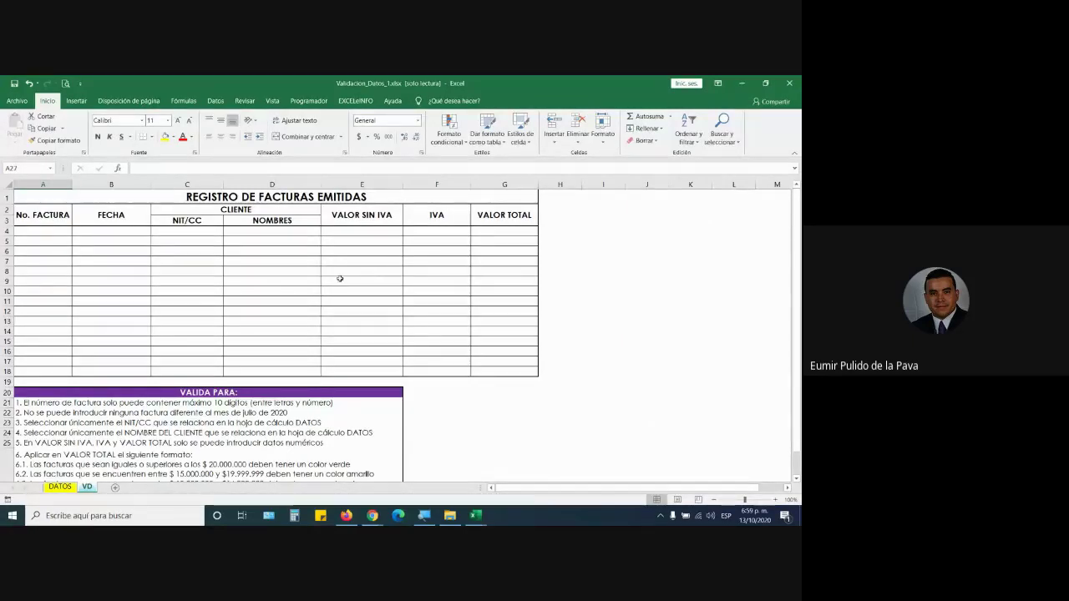
# - Read rule 1 in A21 and select the No. FACTURA cells A4:A18
pyautogui.click(78, 401)
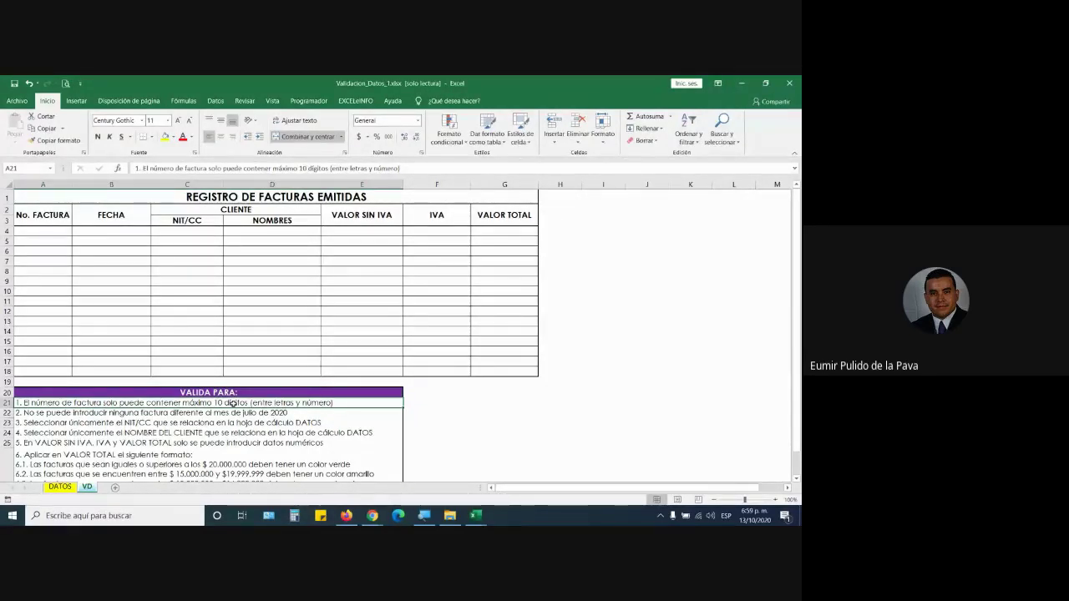
pyautogui.moveTo(63, 232); pyautogui.dragTo(57, 372)
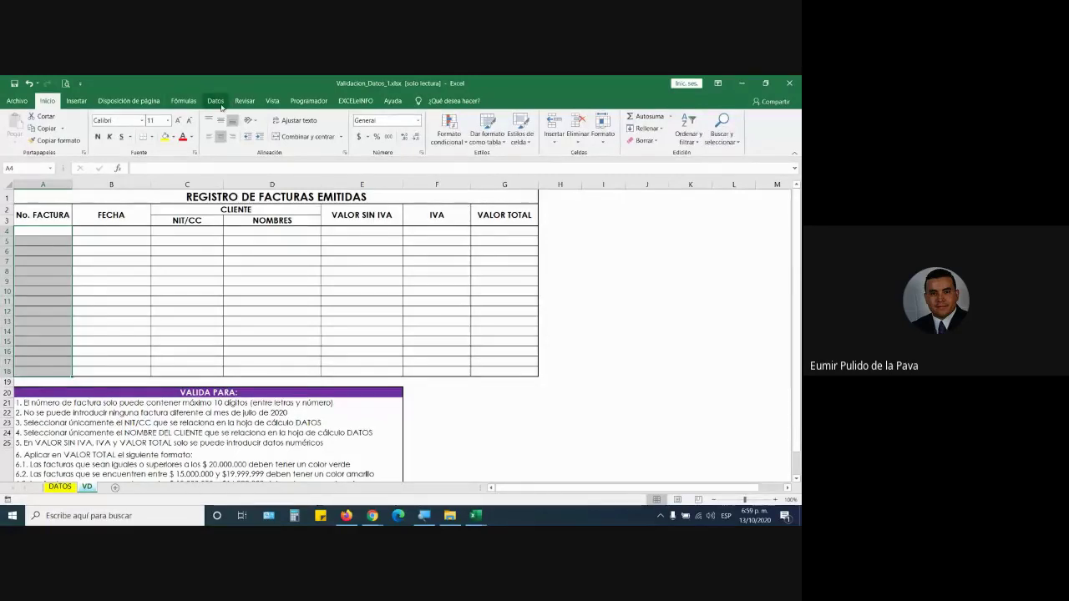
pyautogui.click(216, 101)
# - Add a text-length validation to A4:A18: less than or equal to 10 characters
pyautogui.click(487, 144)
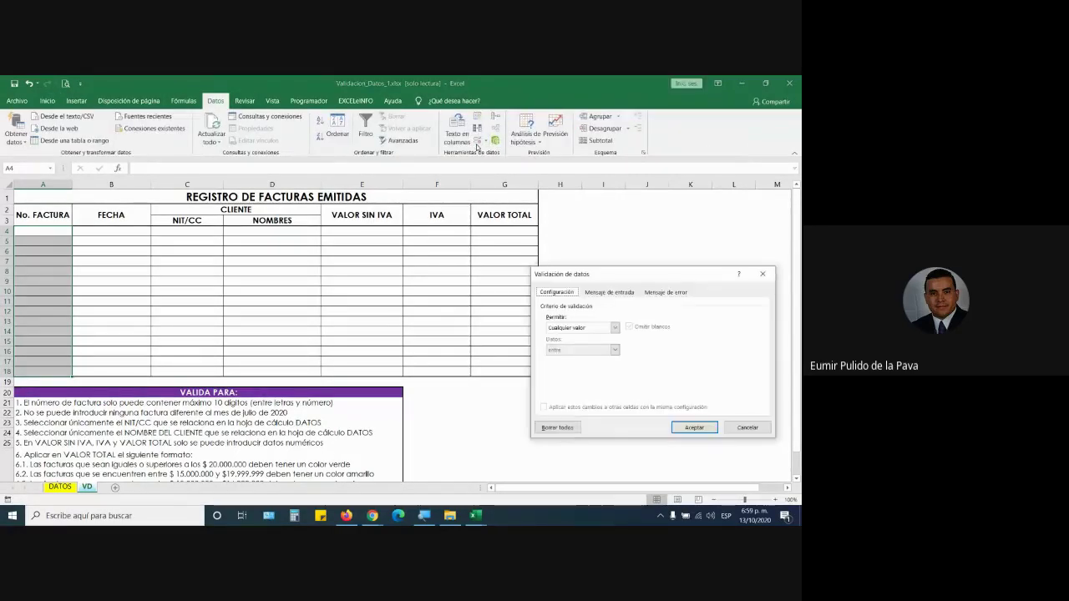
pyautogui.click(579, 328)
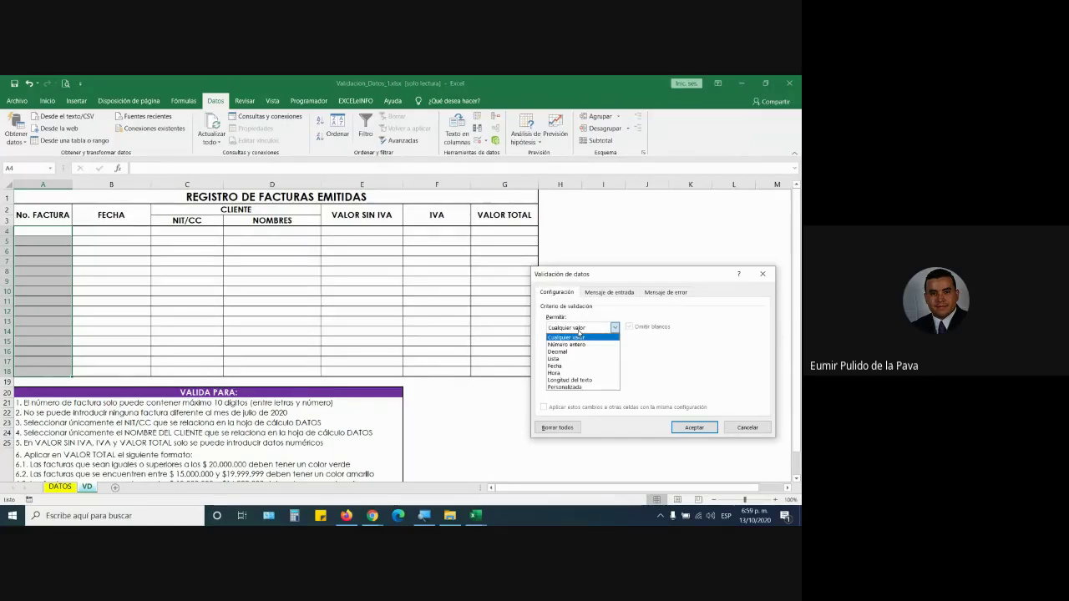
pyautogui.click(582, 380)
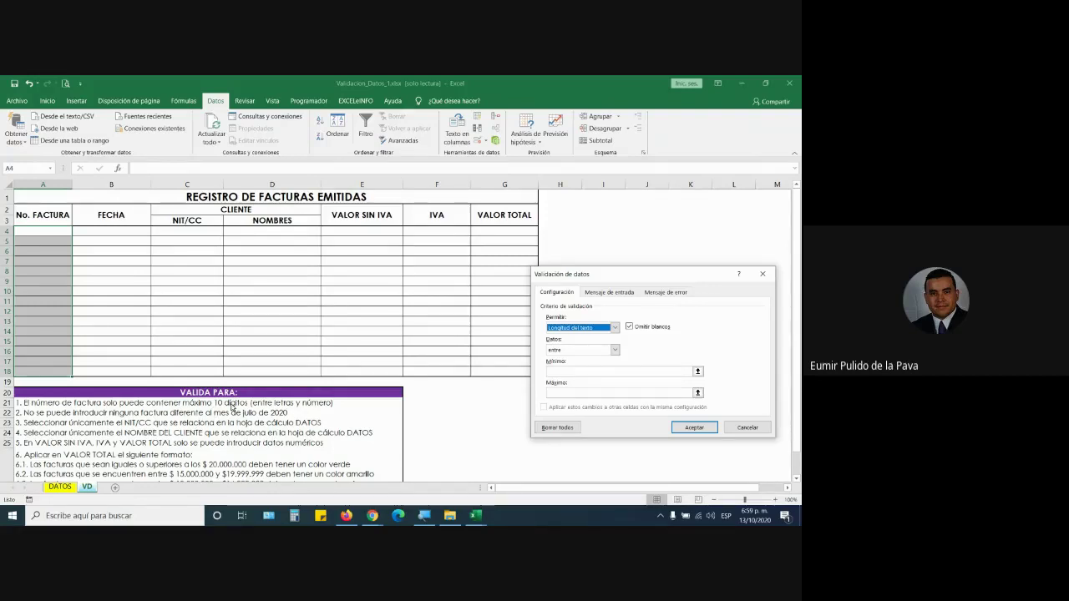
pyautogui.click(577, 352)
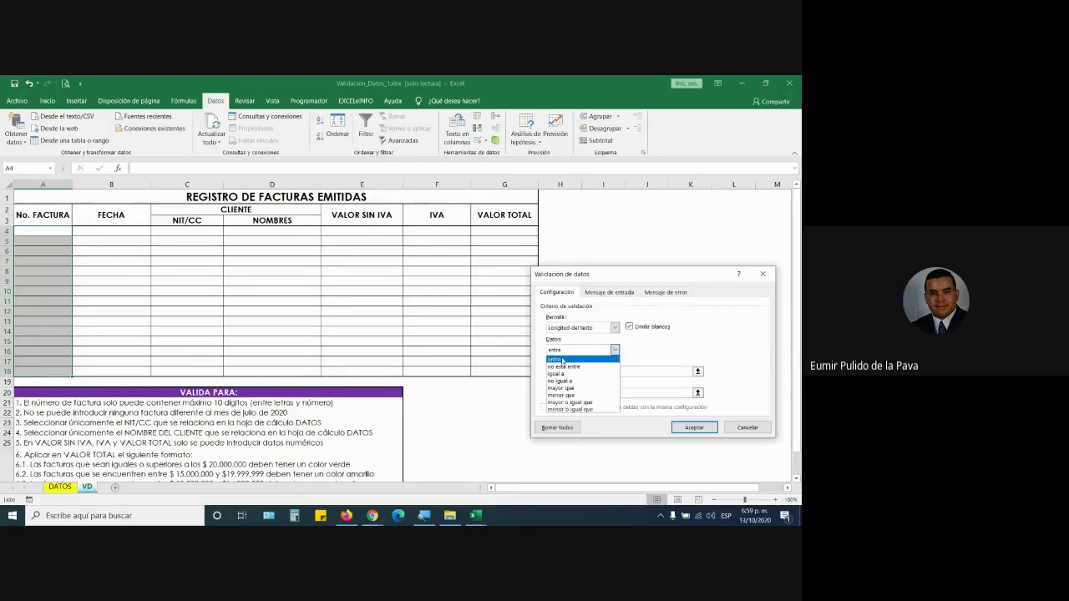
pyautogui.click(562, 360)
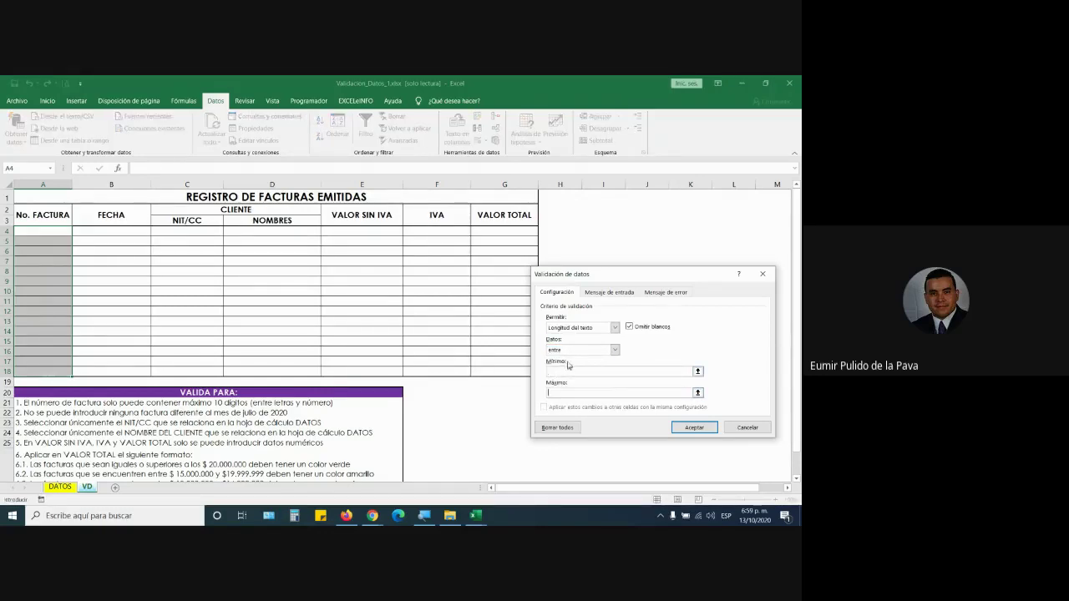
pyautogui.click(571, 352)
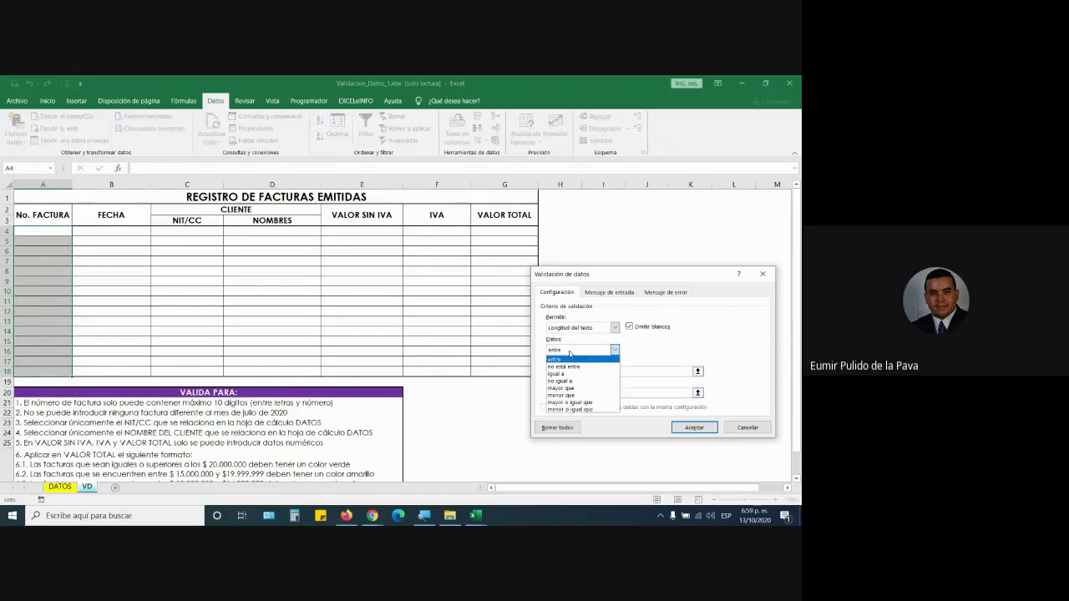
pyautogui.click(577, 410)
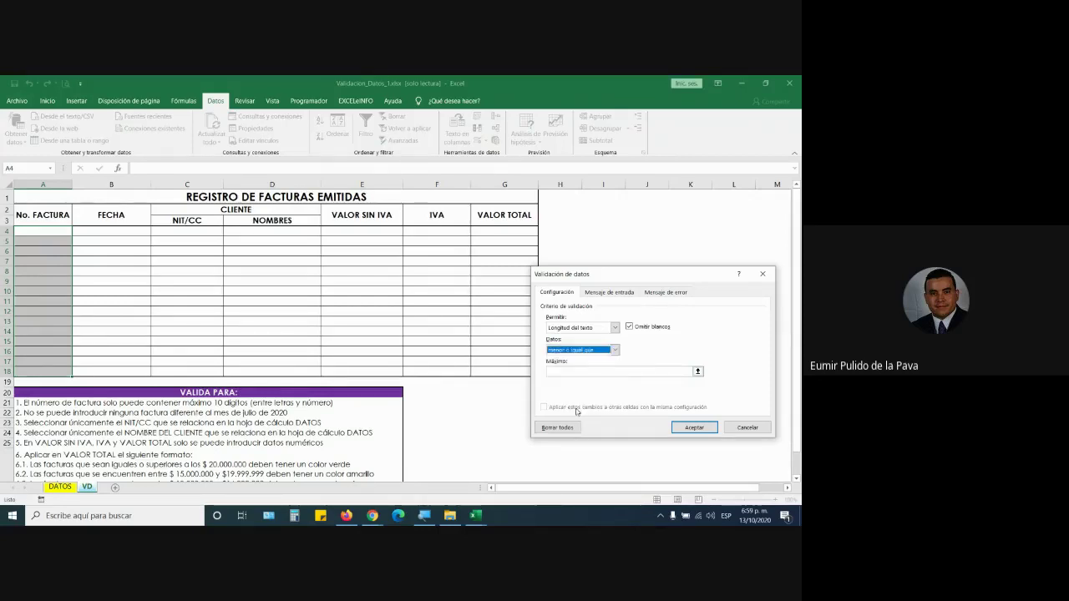
pyautogui.click(566, 371)
pyautogui.write('0')
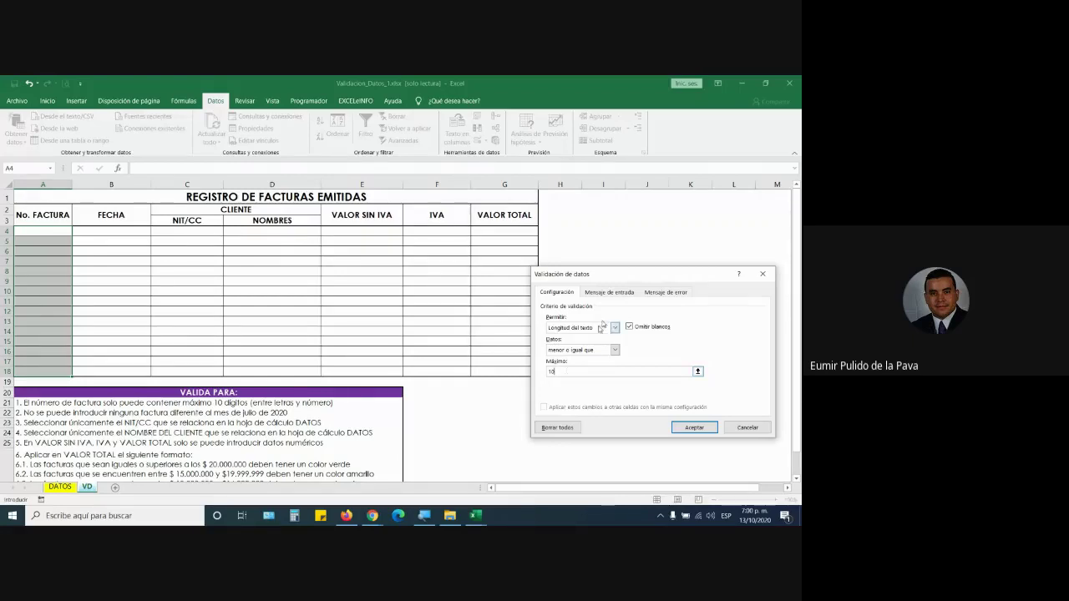
pyautogui.click(609, 293)
pyautogui.click(650, 294)
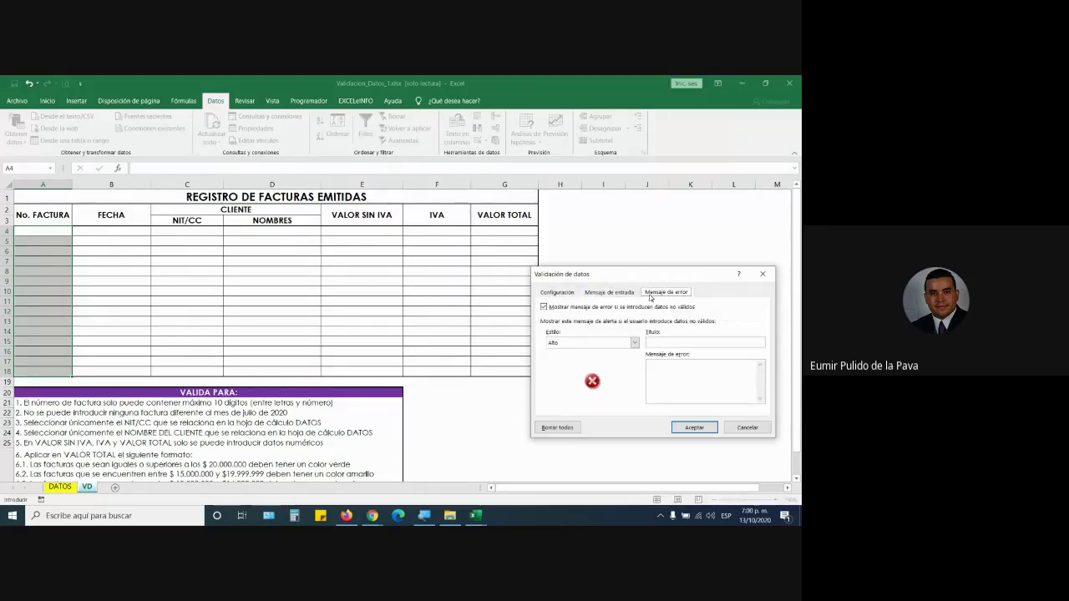
pyautogui.click(695, 426)
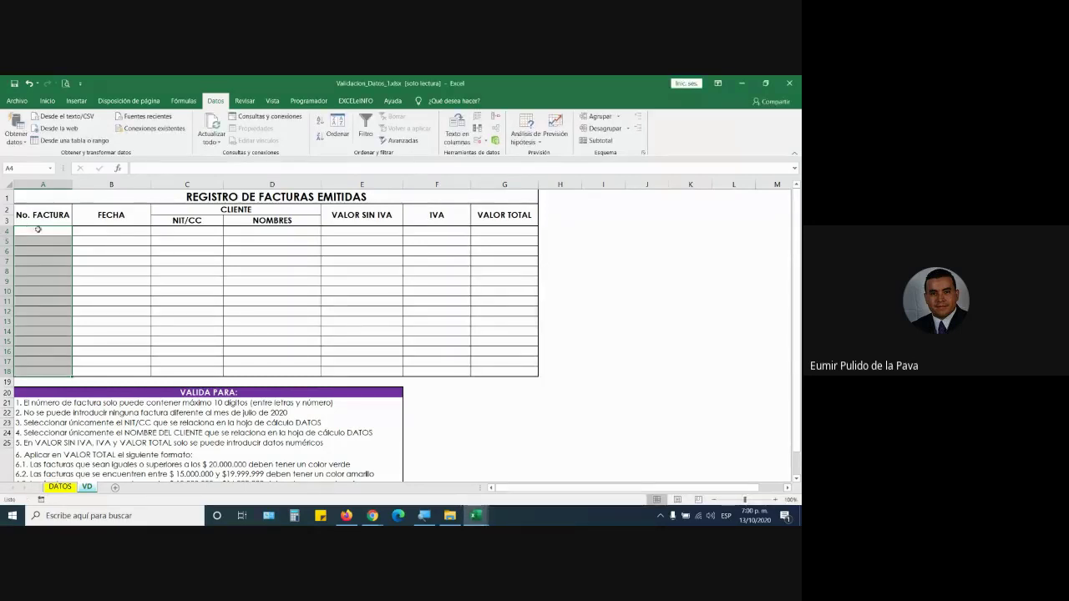
pyautogui.click(38, 229)
pyautogui.write('123')
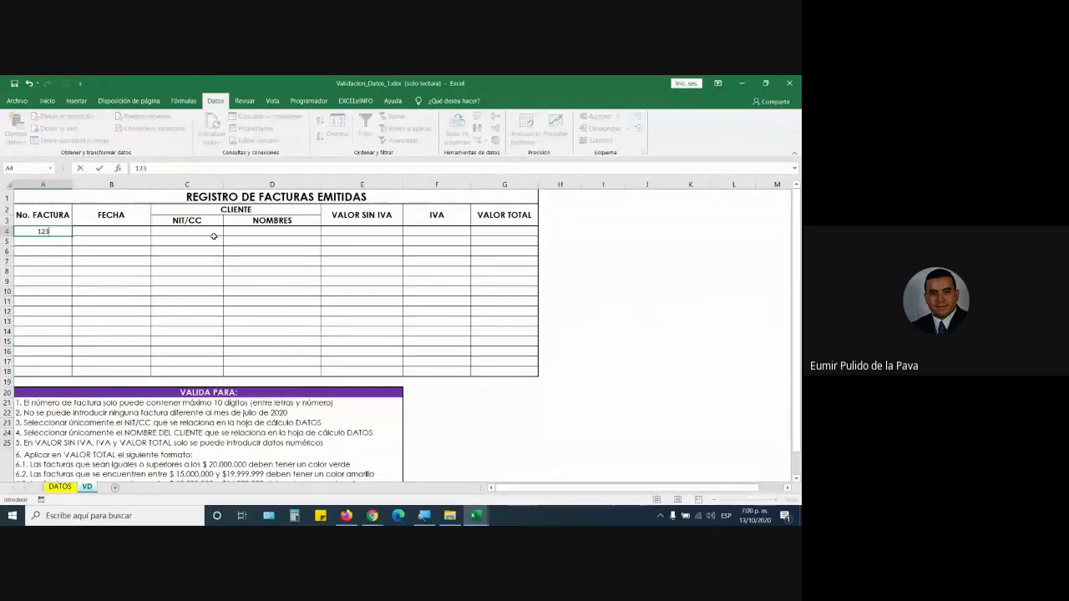
pyautogui.write('4567890')
pyautogui.press('Return')
# - Confirm 11-character entries are rejected in A5, then enter 12345 there
pyautogui.write('1')
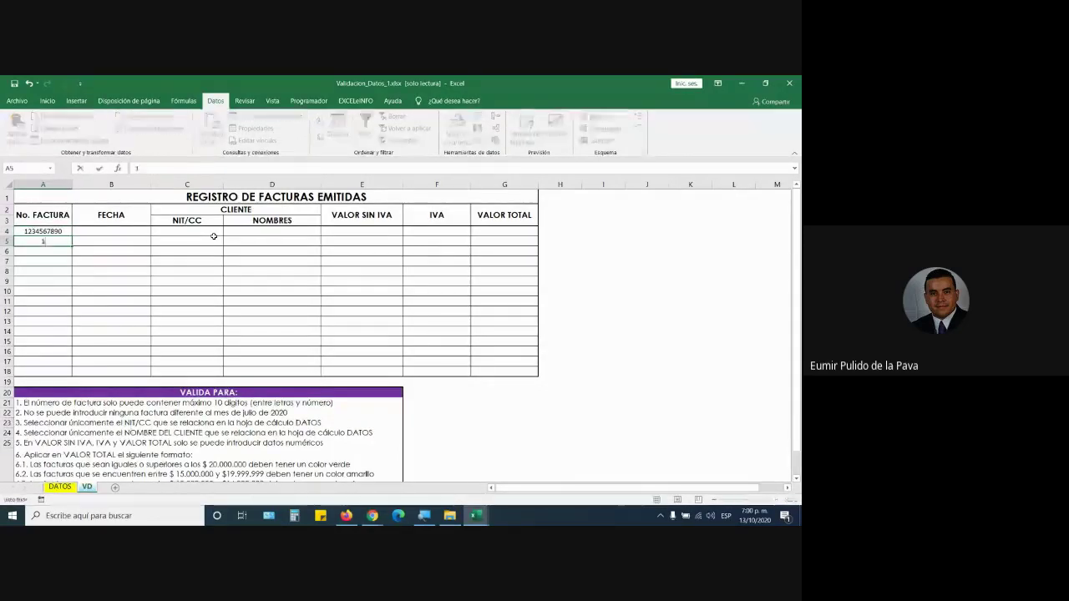
pyautogui.write('23456789')
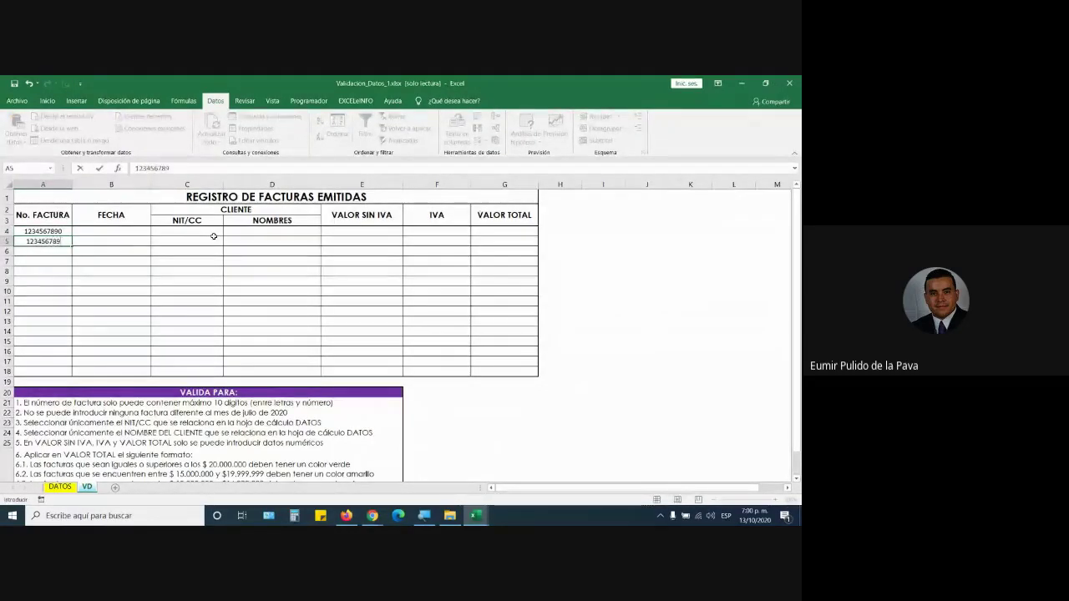
pyautogui.write('01')
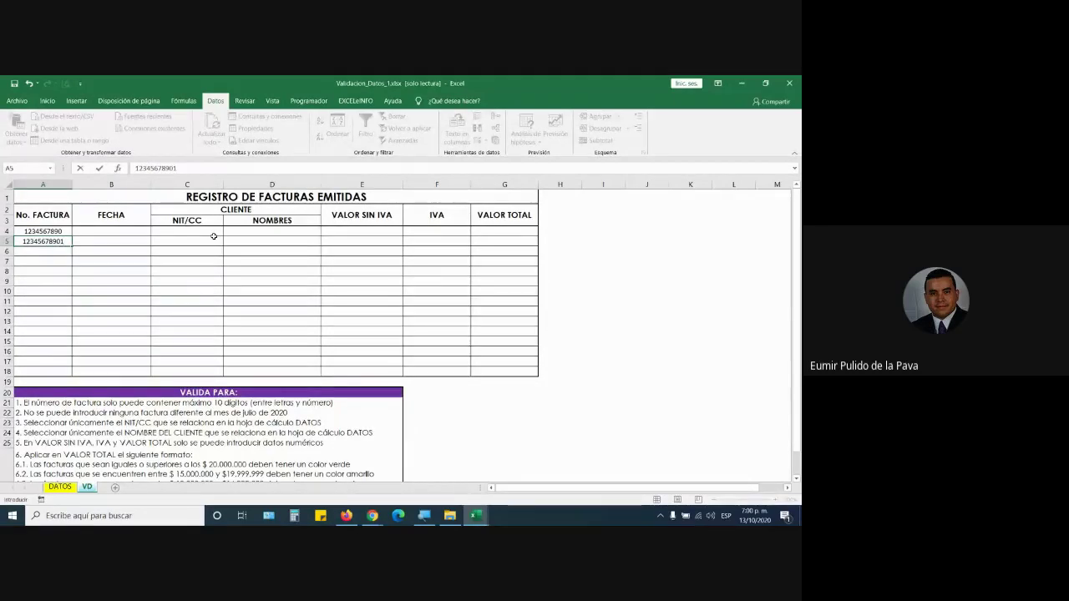
pyautogui.press('BackSpace')
pyautogui.write('a')
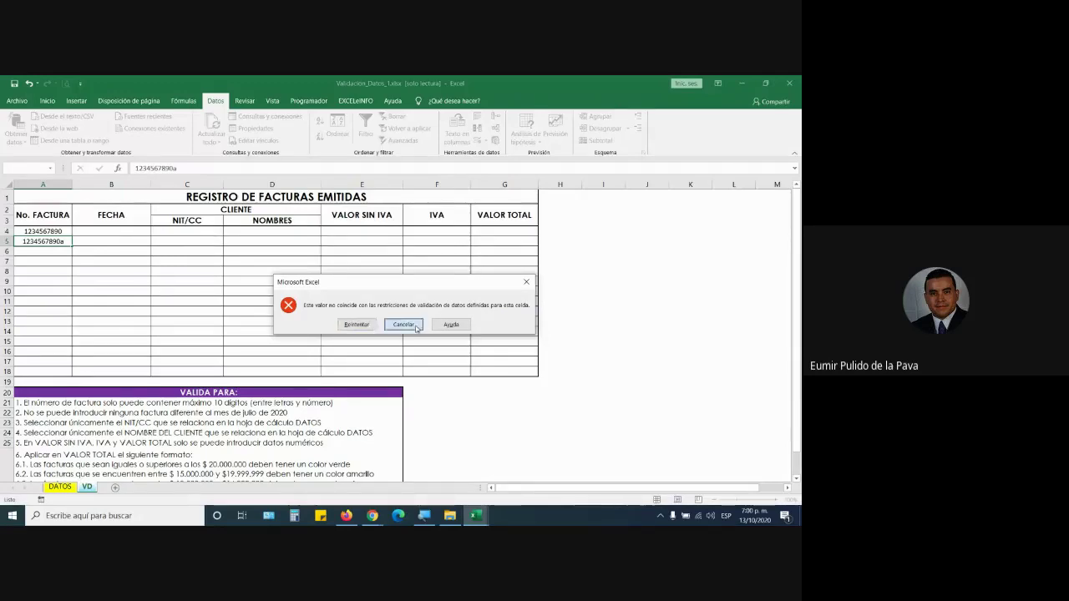
pyautogui.click(404, 325)
pyautogui.write('12345')
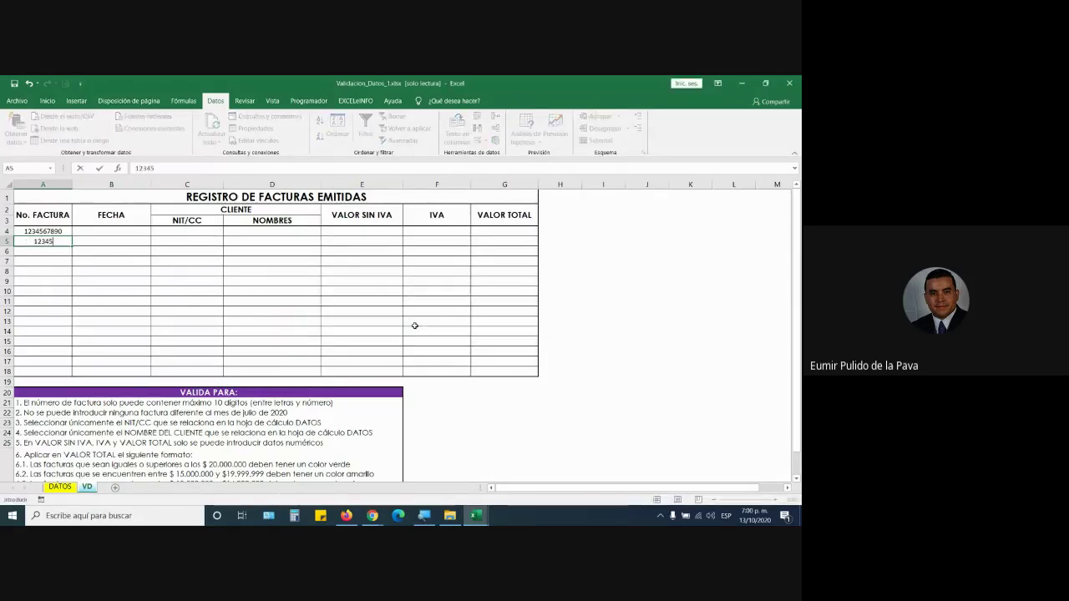
pyautogui.press('Return')
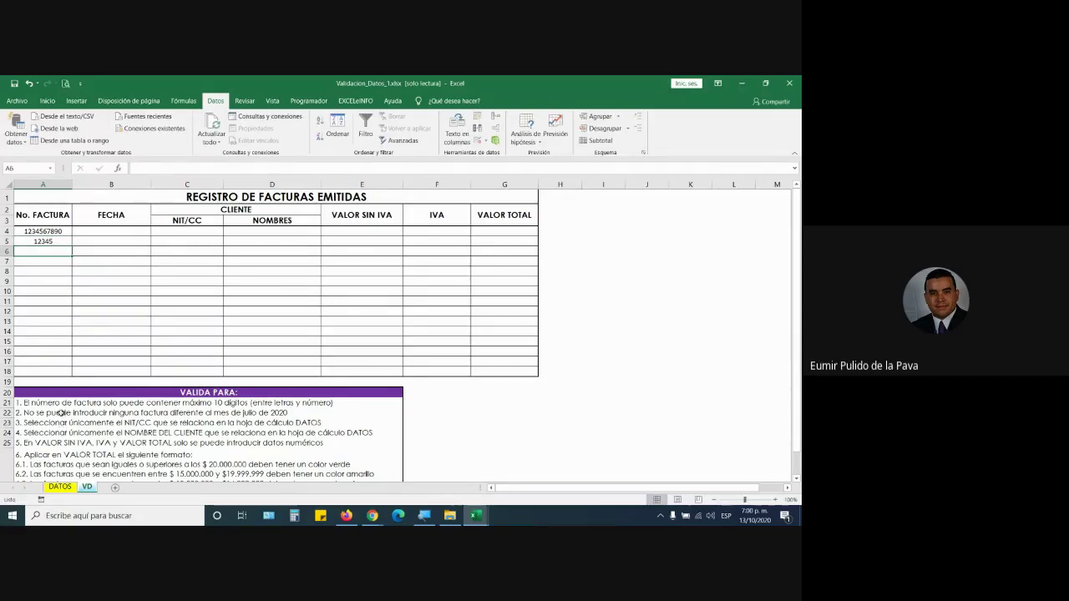
pyautogui.click(69, 412)
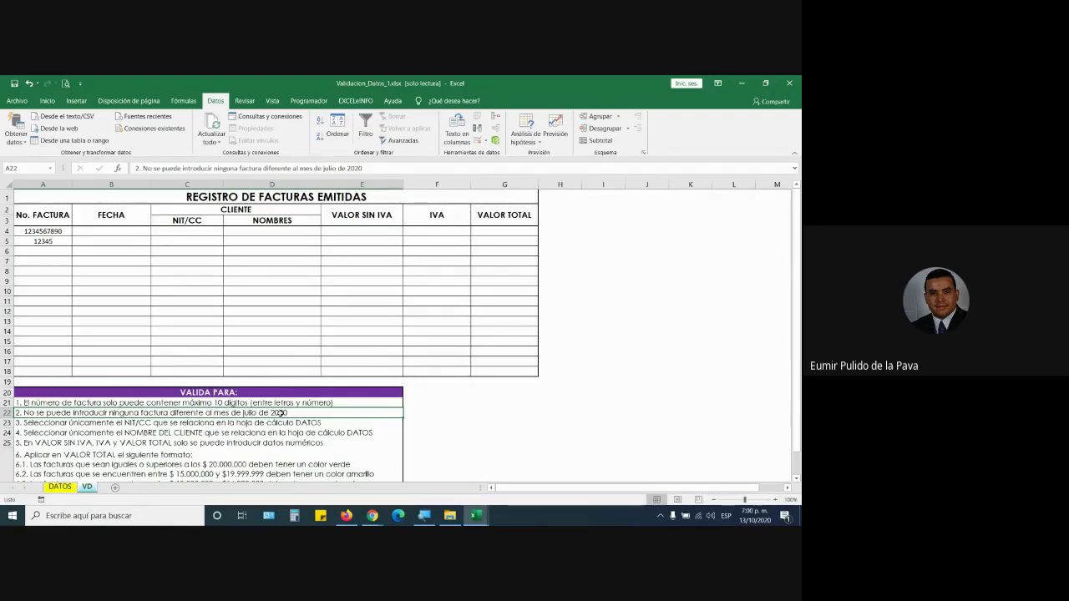
pyautogui.moveTo(132, 231); pyautogui.dragTo(135, 375)
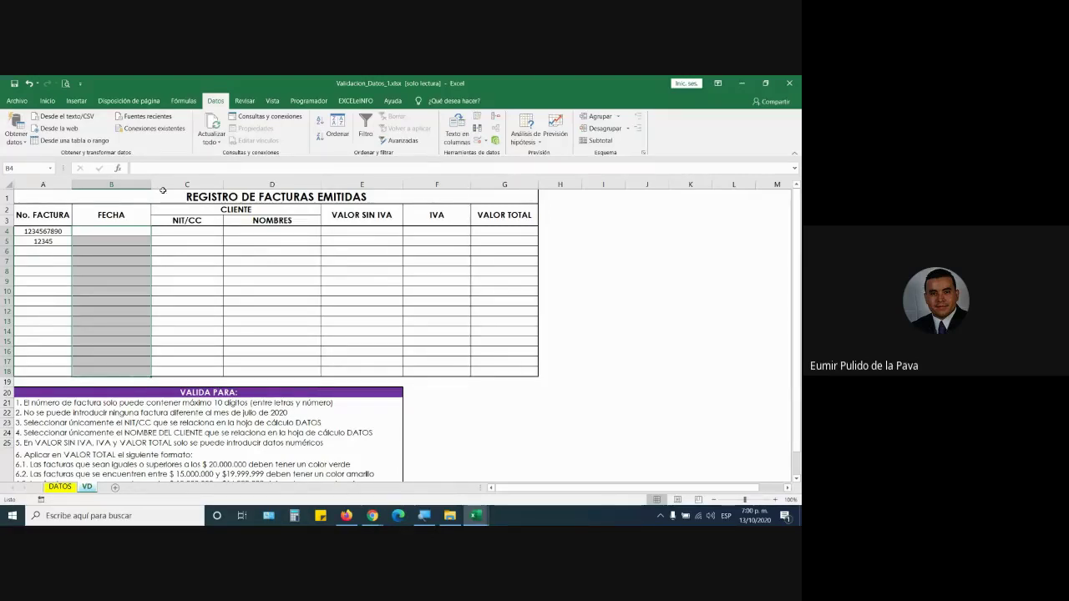
pyautogui.moveTo(187, 231); pyautogui.dragTo(187, 373)
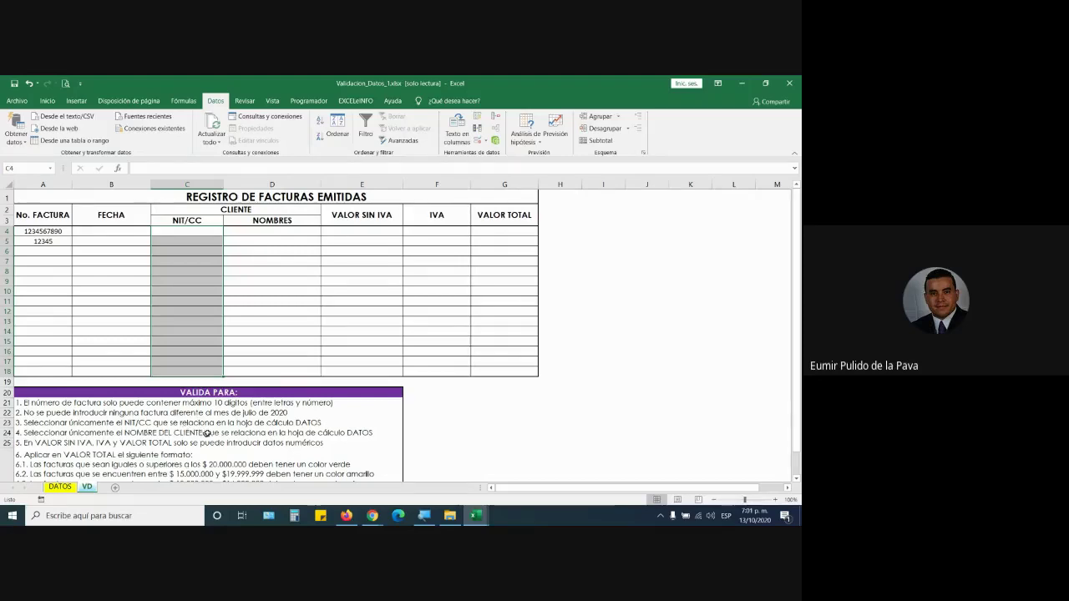
pyautogui.click(87, 487)
pyautogui.hotkey('ctrl', 'pageup')
pyautogui.click(477, 140)
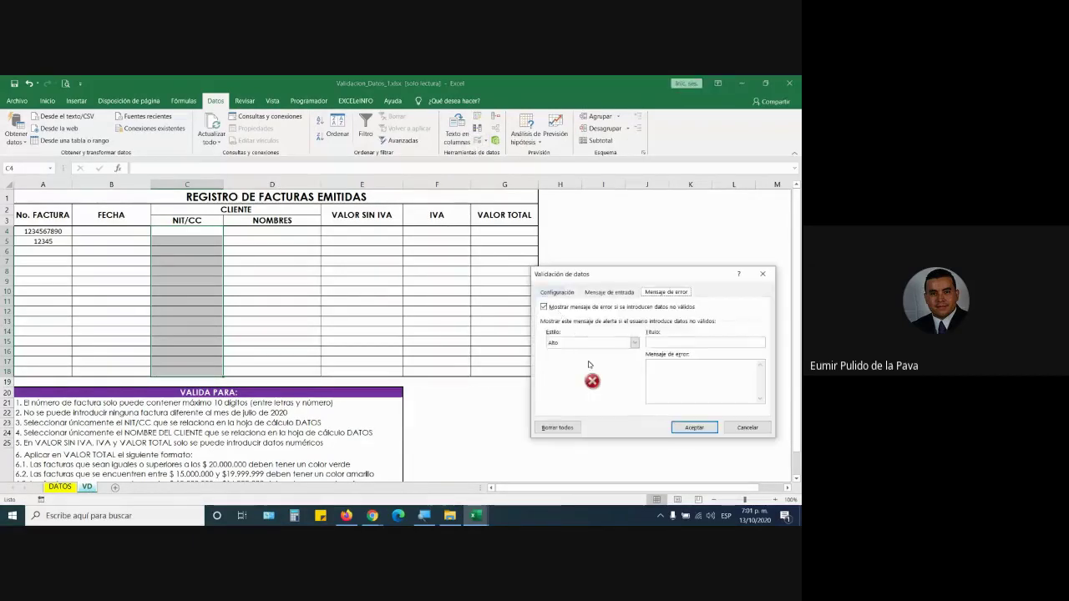
pyautogui.click(582, 327)
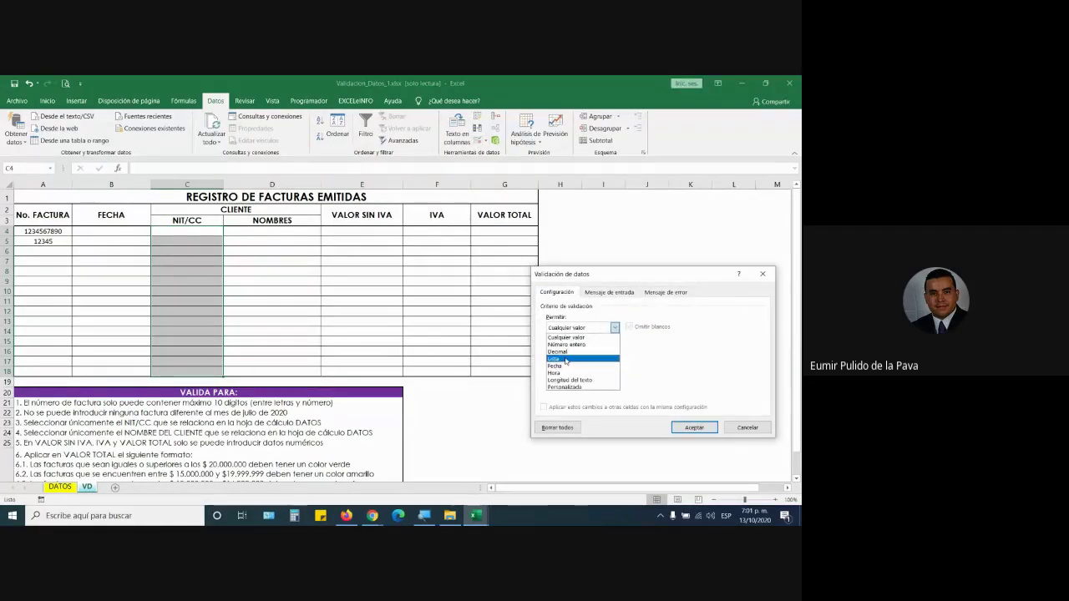
pyautogui.click(577, 361)
pyautogui.click(60, 486)
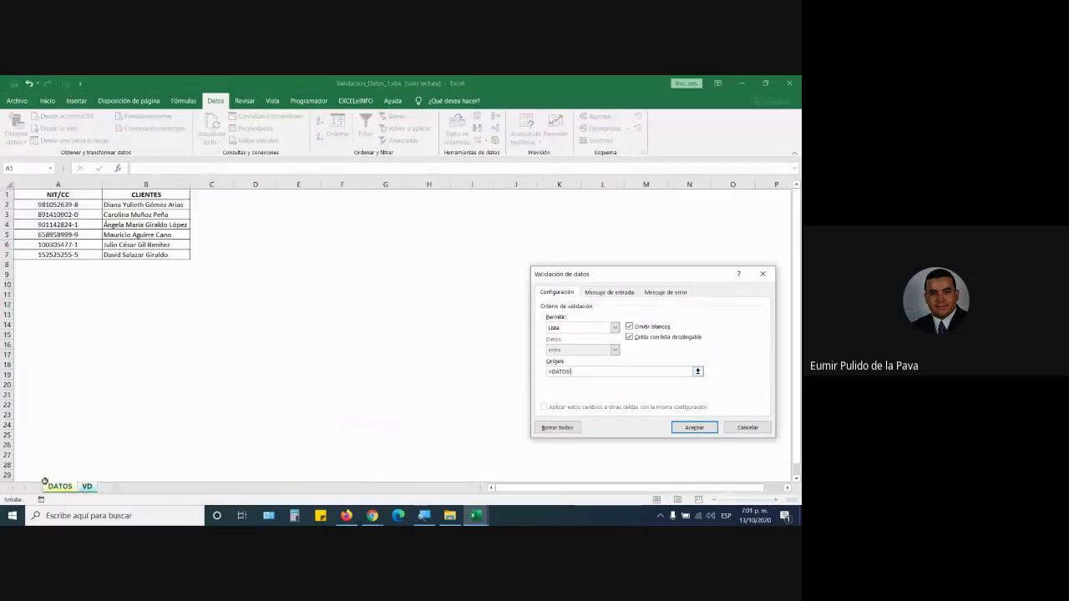
pyautogui.click(86, 487)
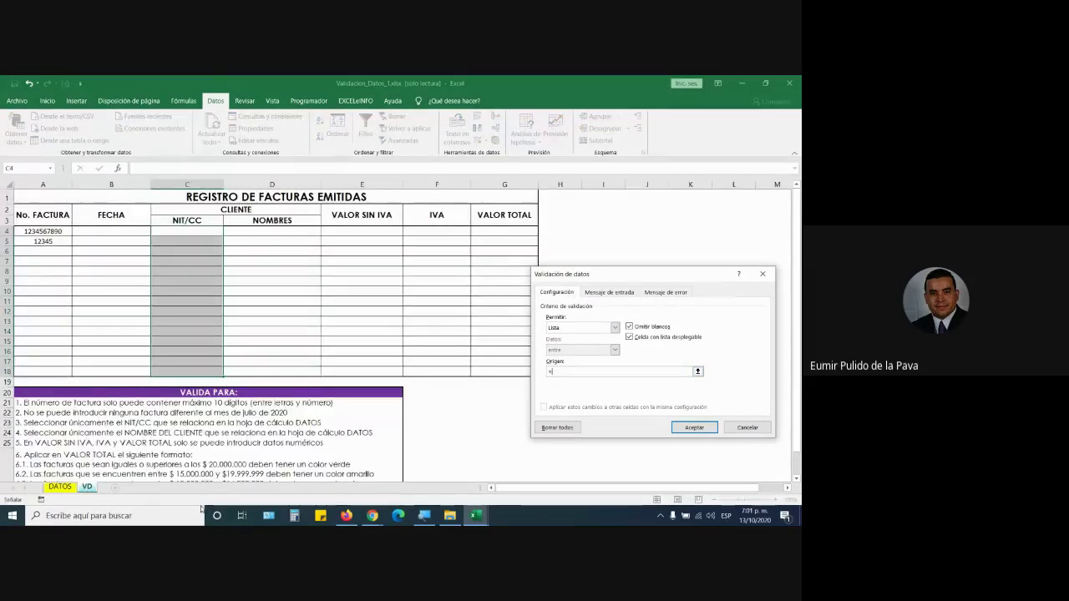
pyautogui.click(372, 515)
pyautogui.click(514, 350)
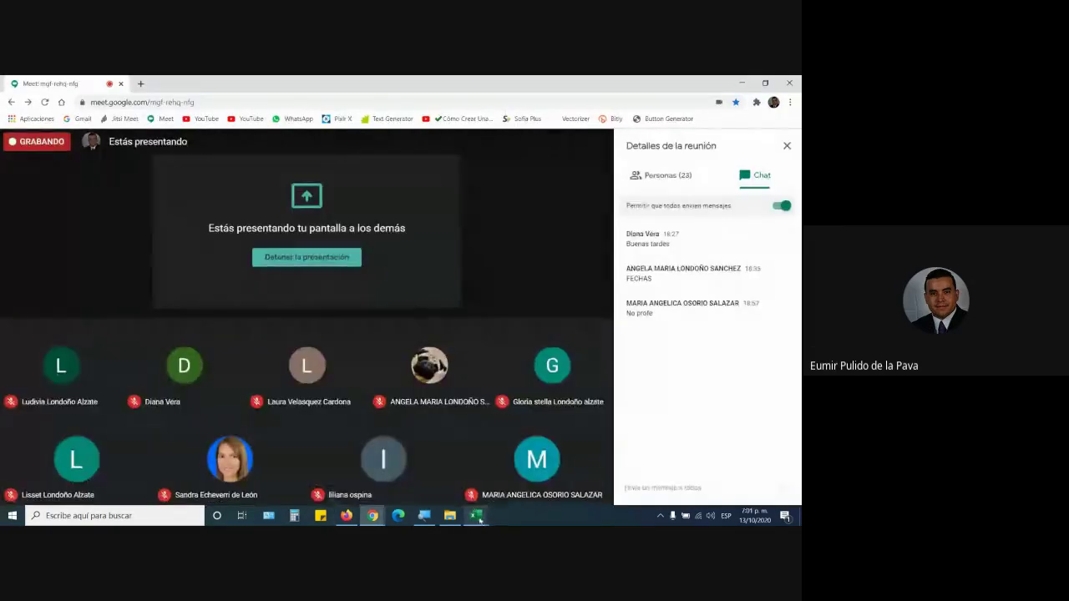
pyautogui.click(518, 472)
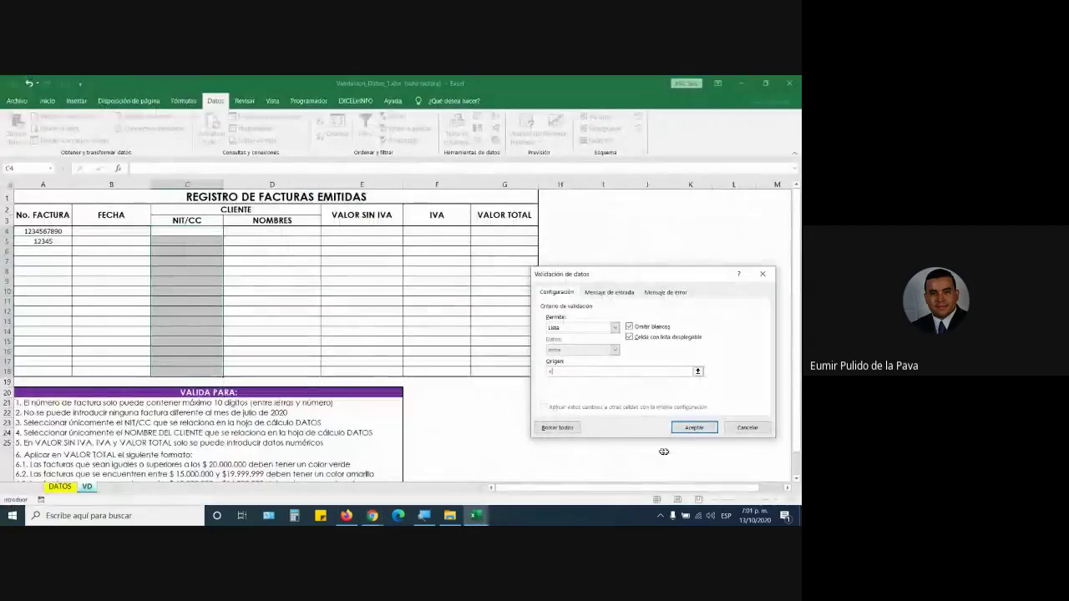
pyautogui.click(749, 428)
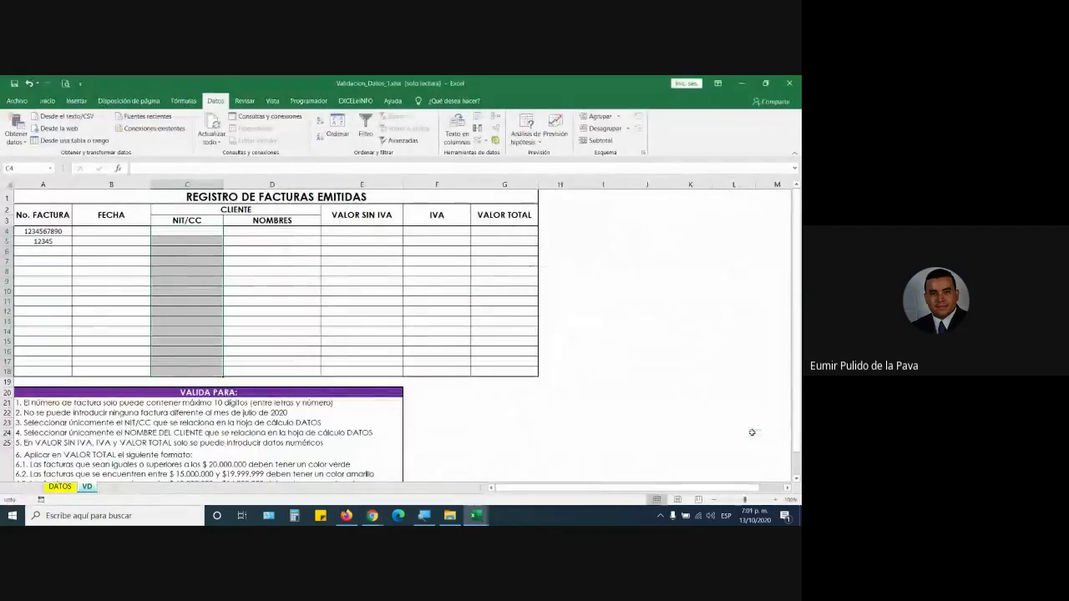
# - Copy the DATOS client table A1:B7 and paste it at M1 on the register sheet
pyautogui.click(59, 488)
pyautogui.moveTo(60, 196); pyautogui.dragTo(142, 255)
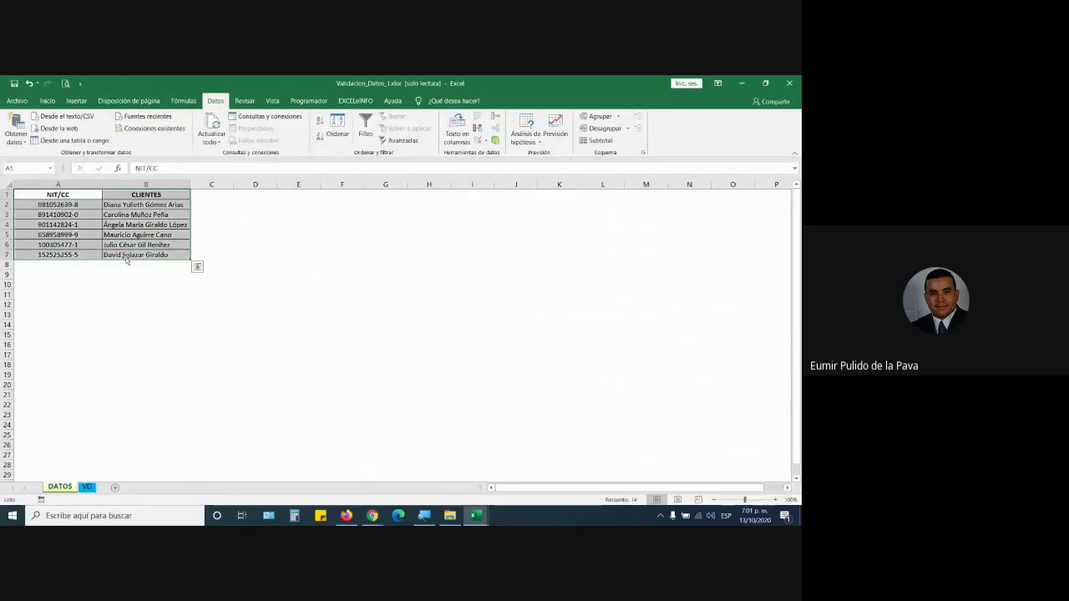
pyautogui.hotkey('ctrl', 'c')
pyautogui.click(87, 487)
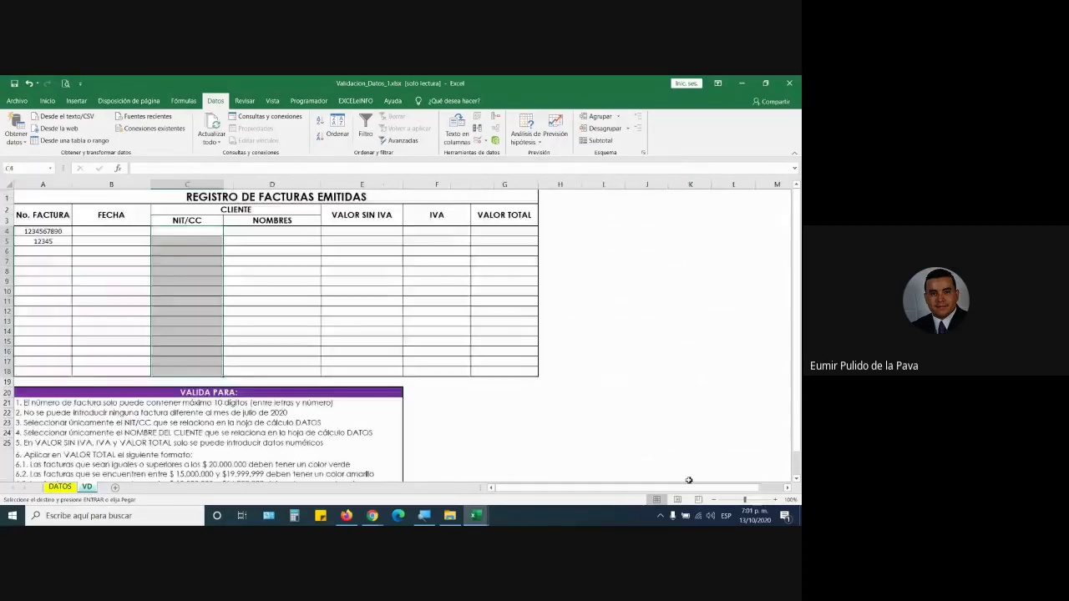
pyautogui.click(730, 196)
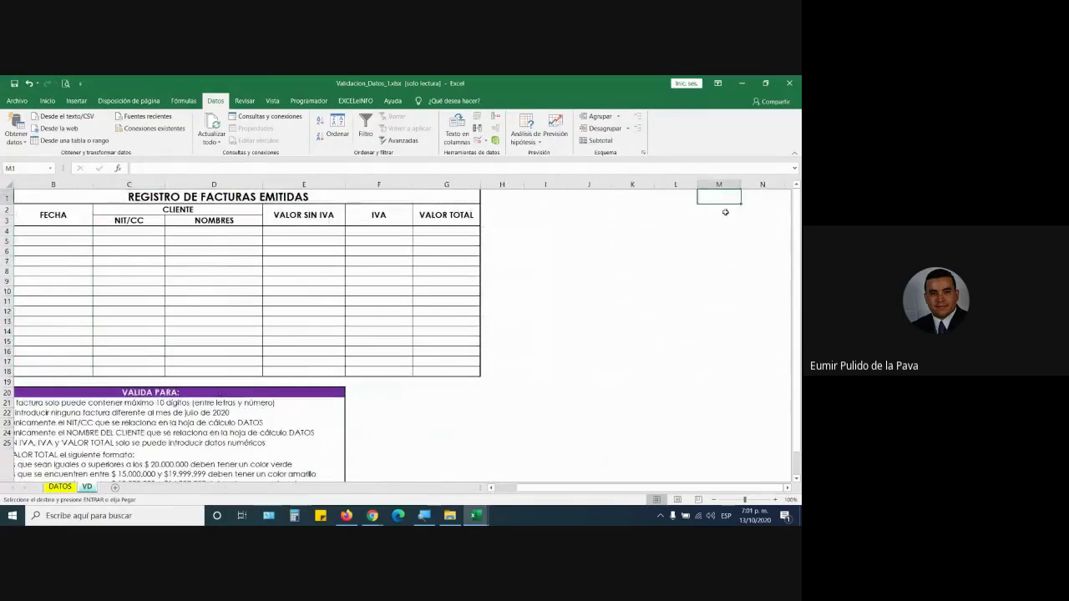
pyautogui.hotkey('ctrl', 'v')
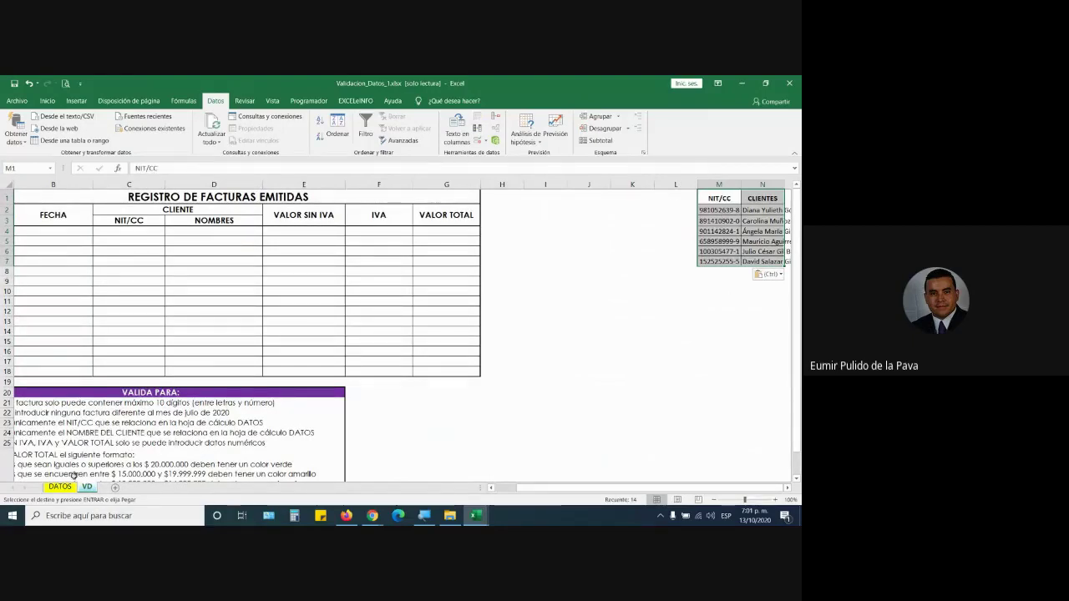
# - Compare with the original DATOS list, then select the NIT/CC cells C4:C18
pyautogui.click(60, 487)
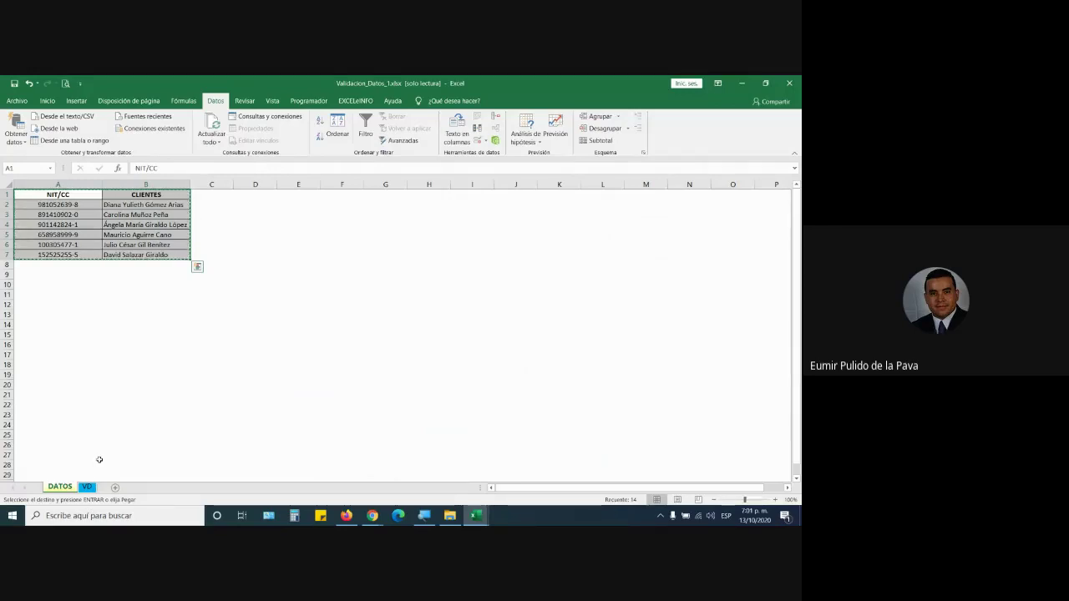
pyautogui.click(87, 487)
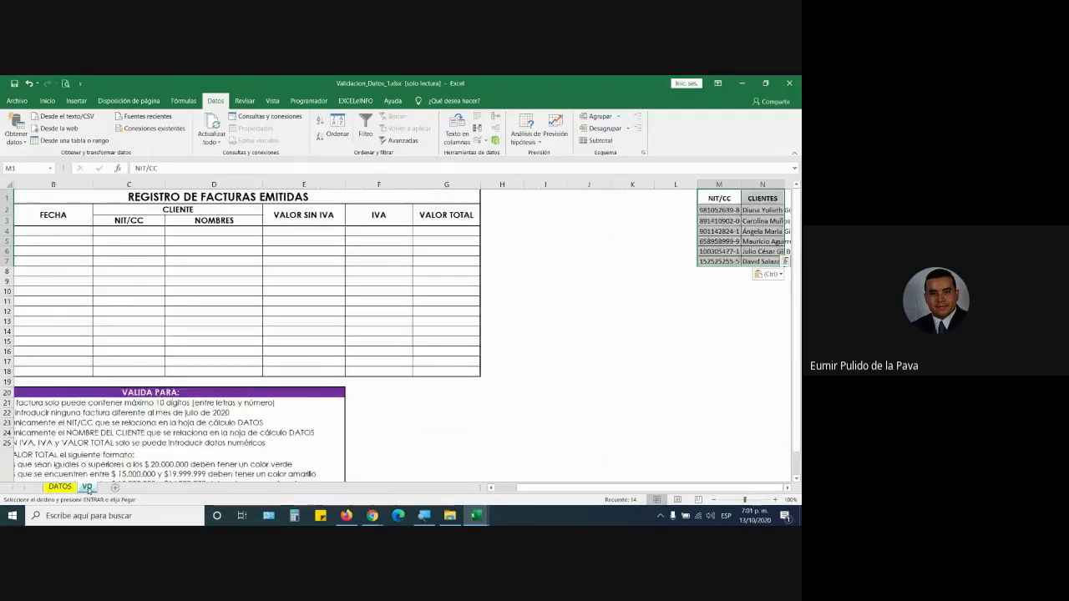
pyautogui.moveTo(129, 231); pyautogui.dragTo(129, 370)
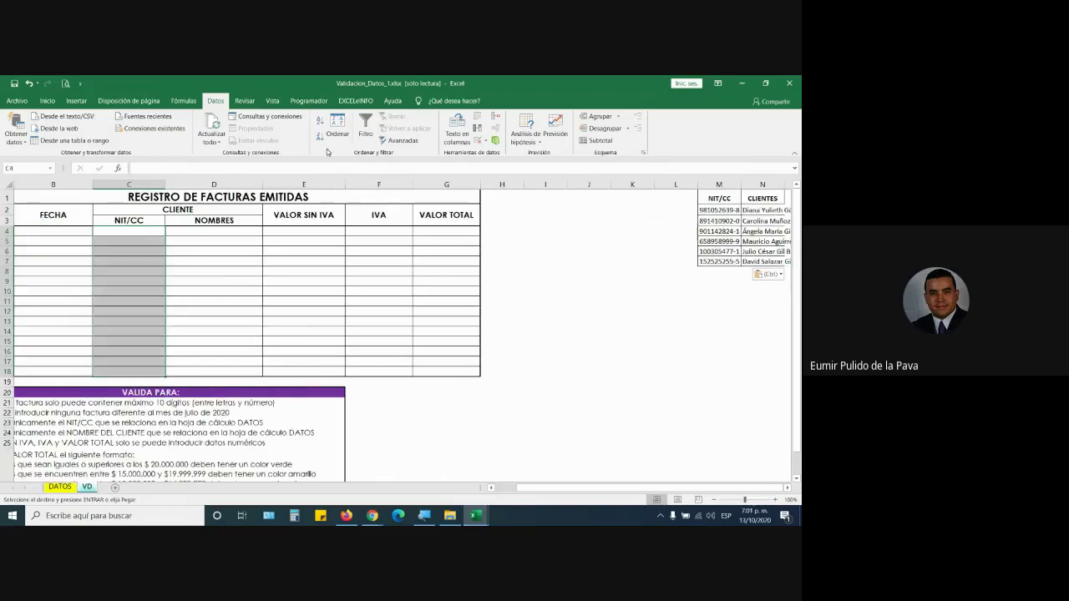
# - Give C4:C18 a list validation sourced from the DATOS NIT/CC values A2:A7
pyautogui.click(476, 140)
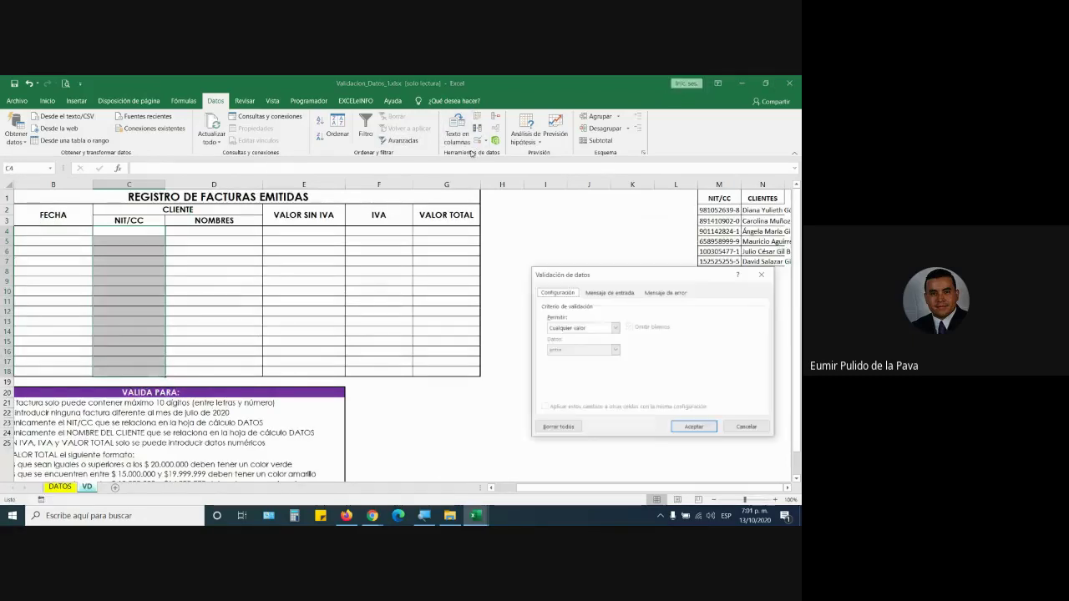
pyautogui.click(565, 328)
pyautogui.click(565, 359)
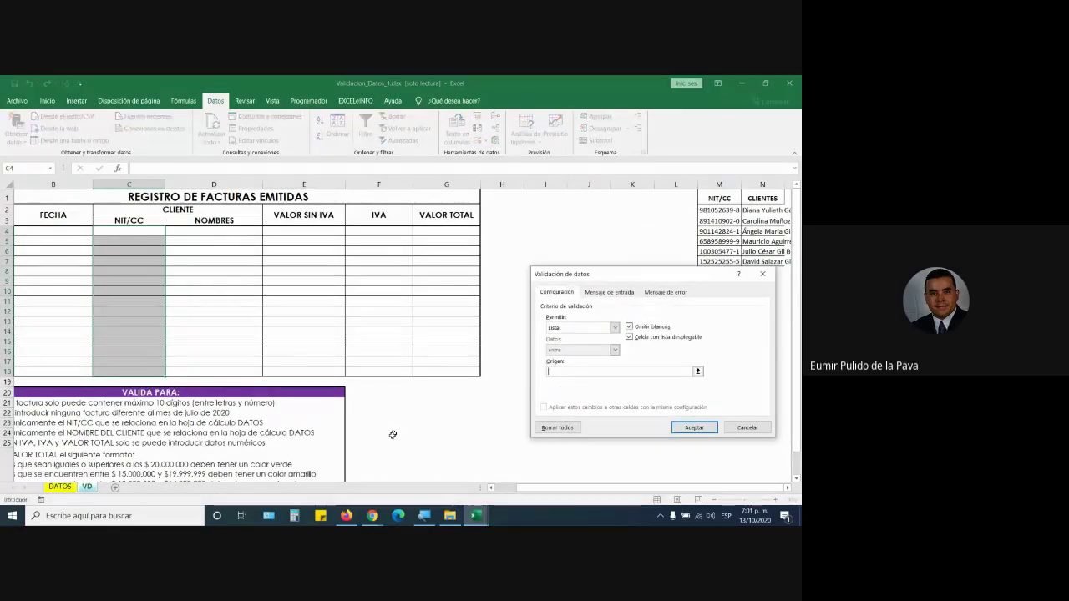
pyautogui.click(60, 486)
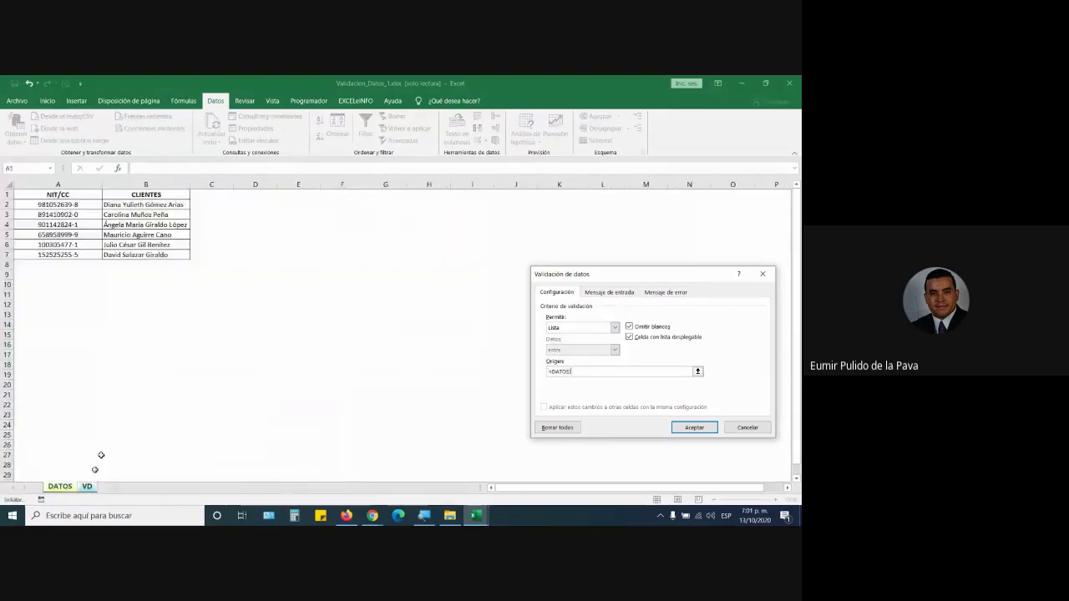
pyautogui.moveTo(59, 204); pyautogui.dragTo(64, 255)
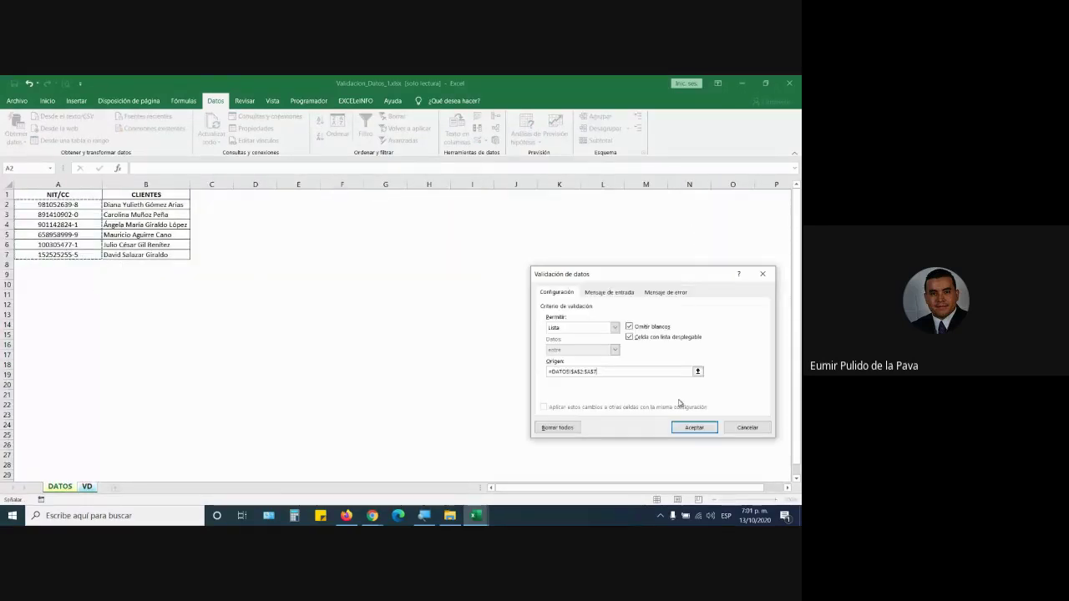
pyautogui.click(691, 427)
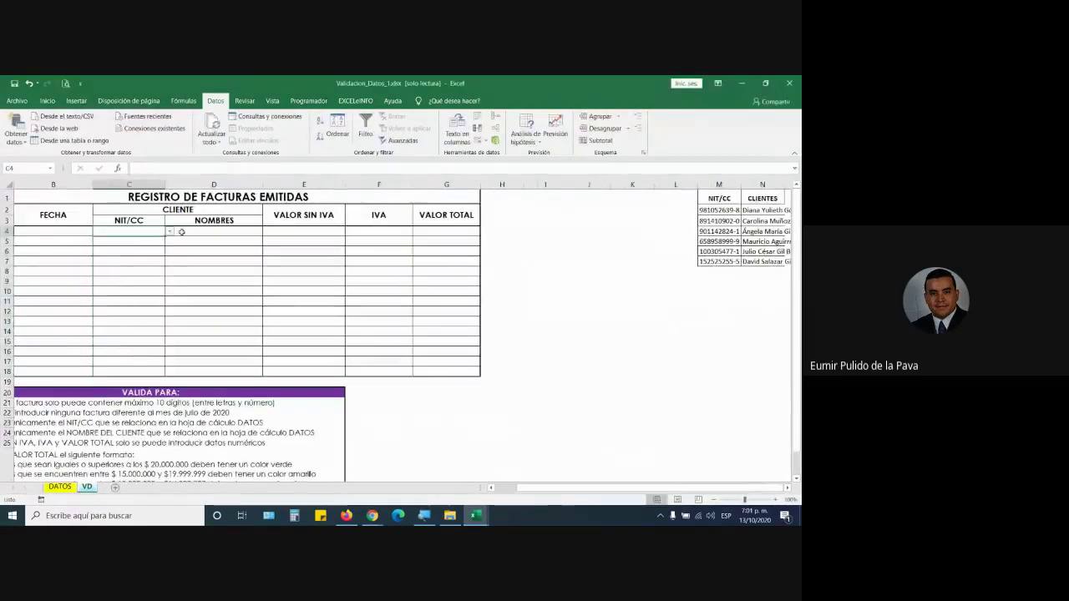
# - Pick the first client's NIT/CC from the C4 dropdown list
pyautogui.click(169, 232)
pyautogui.press('Escape')
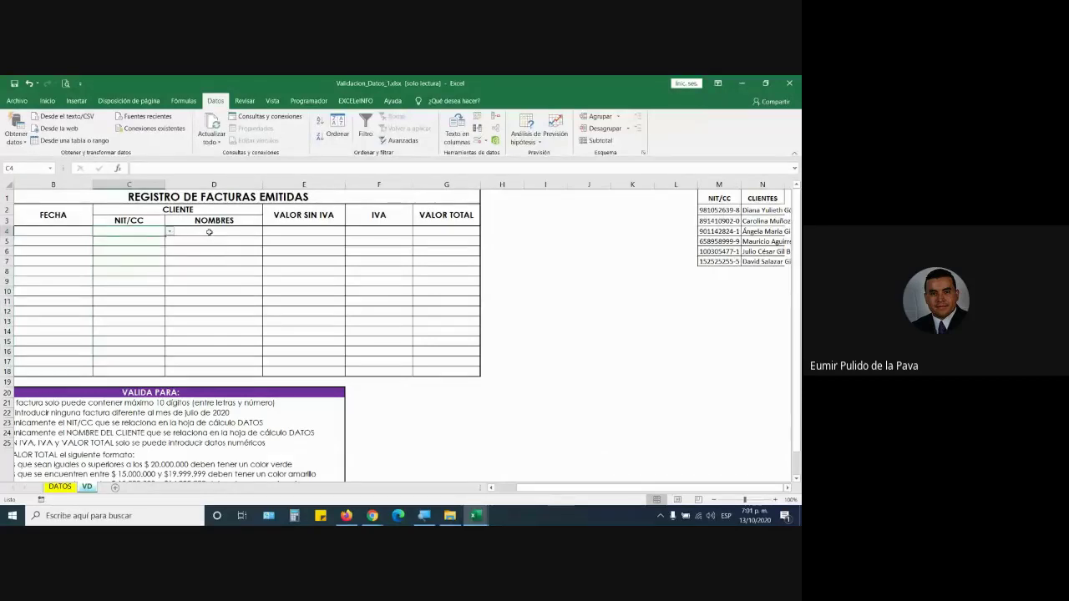
pyautogui.click(210, 231)
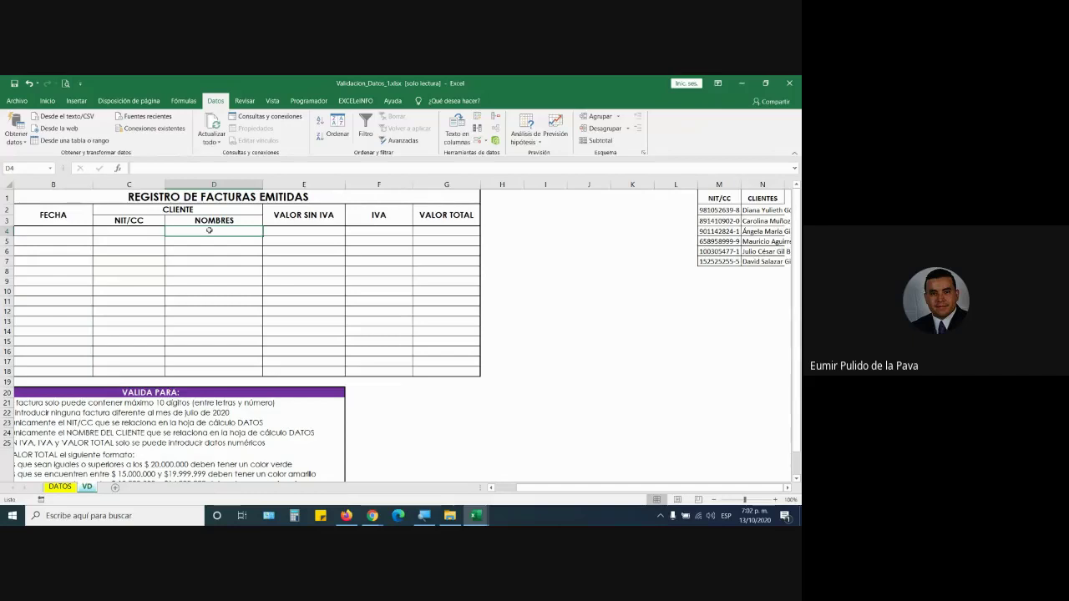
pyautogui.click(149, 231)
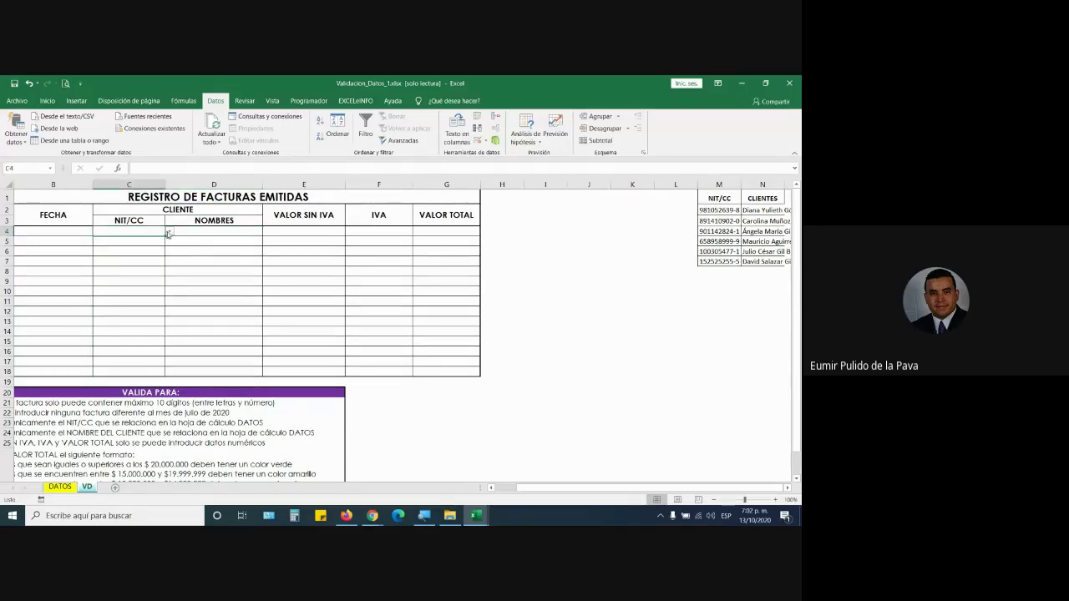
pyautogui.click(170, 231)
pyautogui.click(155, 240)
pyautogui.click(225, 231)
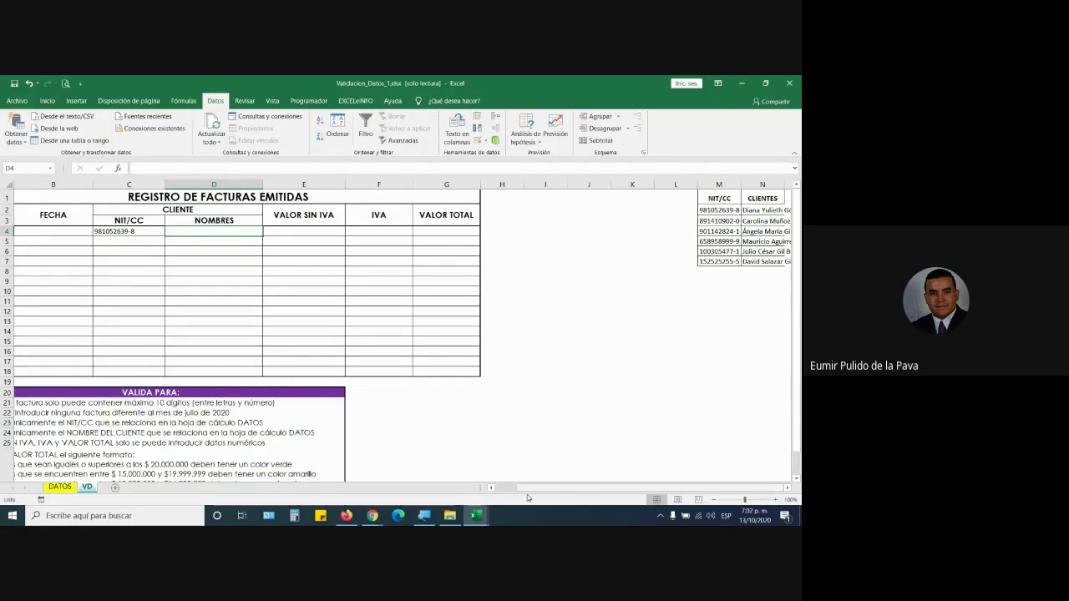
pyautogui.click(492, 489)
pyautogui.scroll(-1, 250, 376)
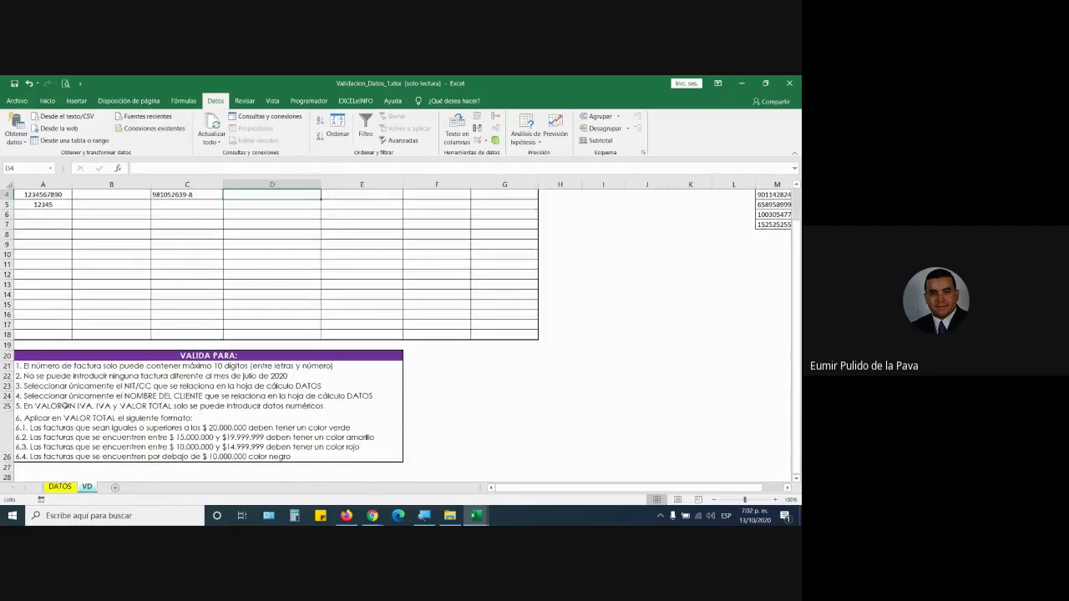
pyautogui.click(86, 412)
pyautogui.scroll(1, 250, 335)
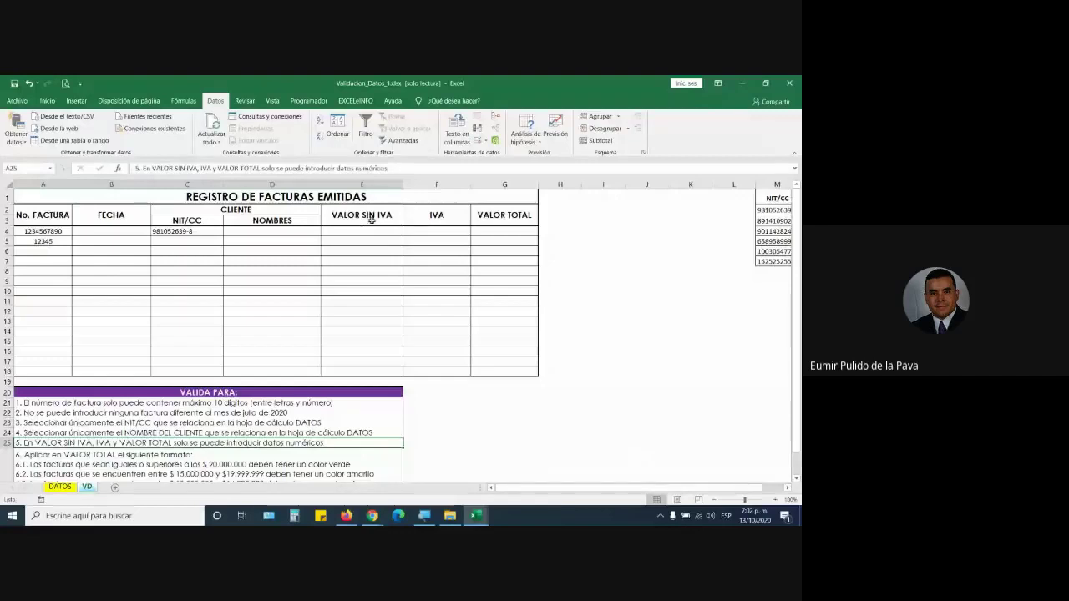
pyautogui.scroll(-1, 209, 426)
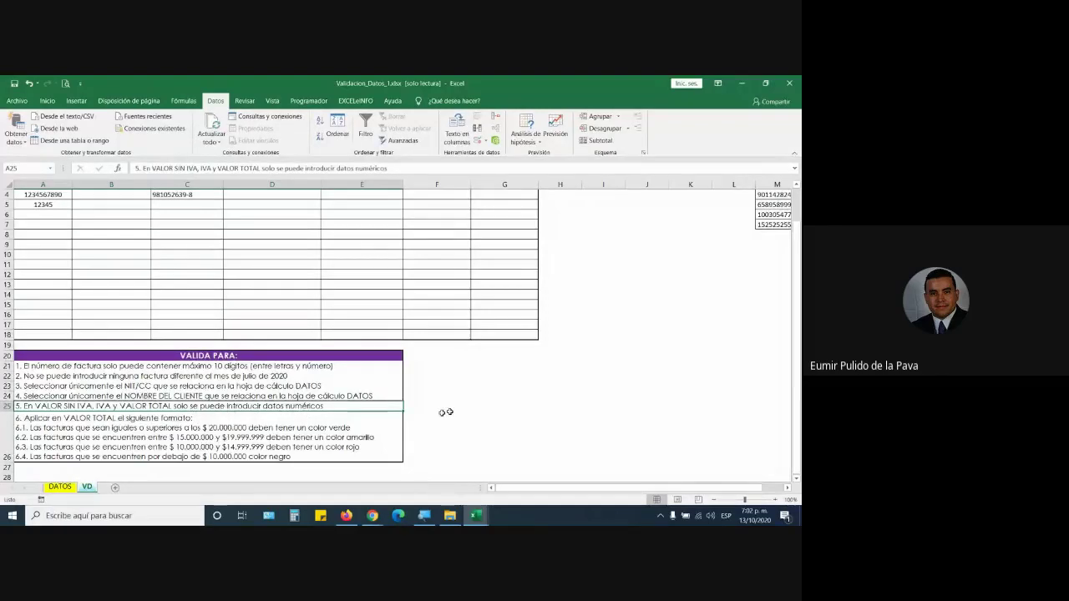
pyautogui.scroll(1, 418, 376)
pyautogui.moveTo(386, 233)
pyautogui.mouseDown()
pyautogui.moveTo(489, 244)
pyautogui.moveTo(493, 372)
pyautogui.mouseUp()
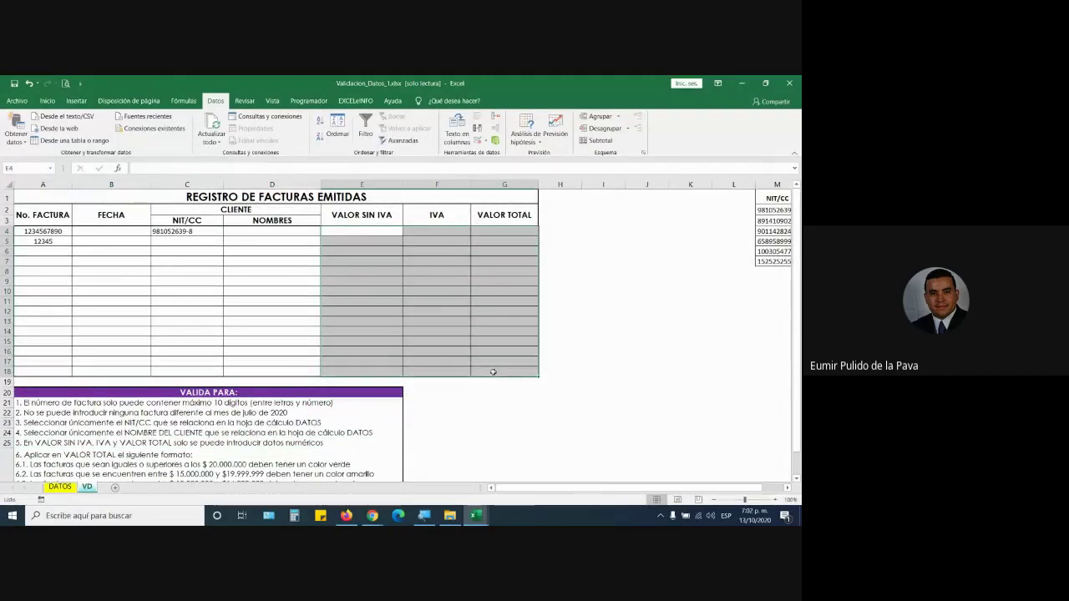
pyautogui.click(379, 232)
pyautogui.write('d')
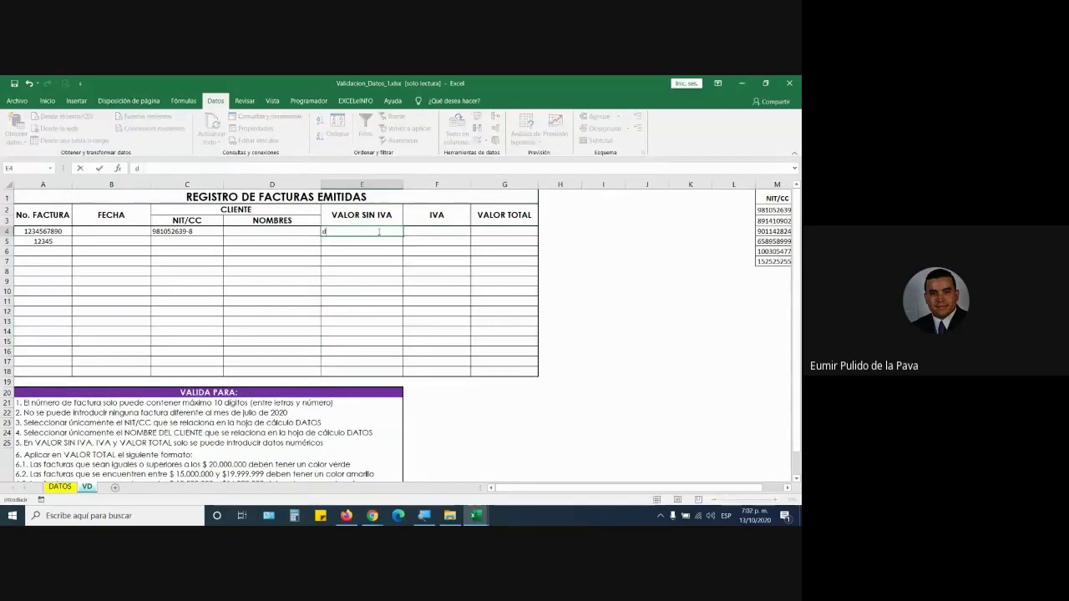
pyautogui.press('Return')
pyautogui.click(378, 232)
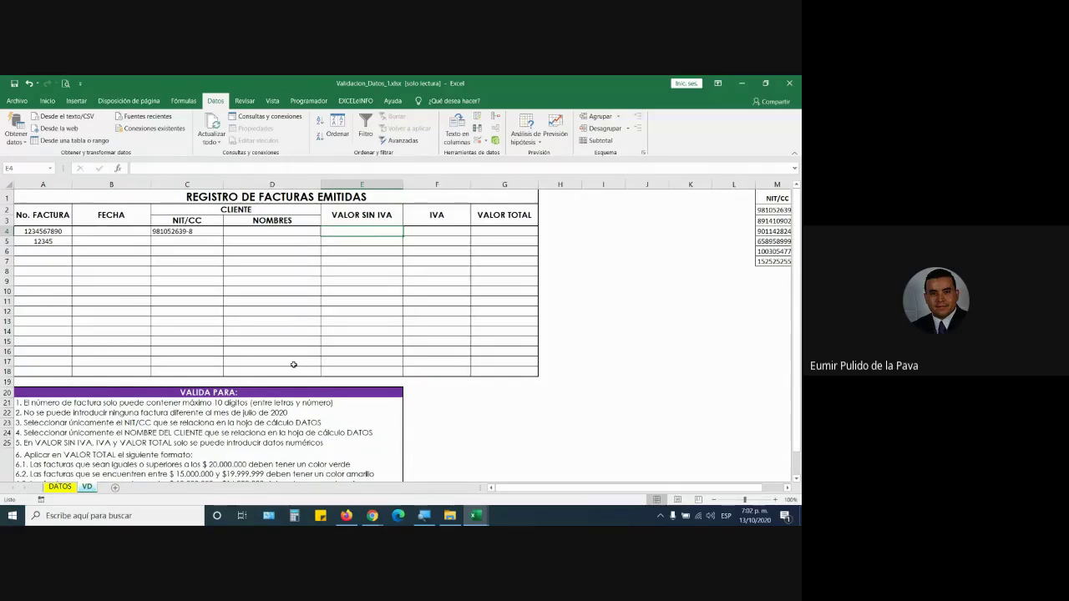
pyautogui.click(77, 462)
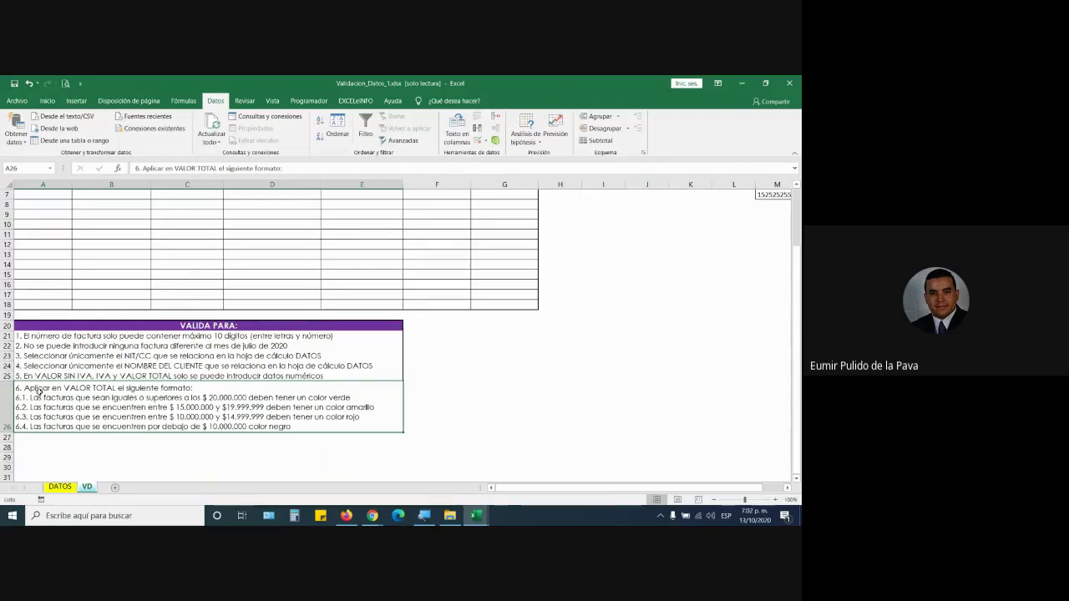
pyautogui.scroll(1, 284, 410)
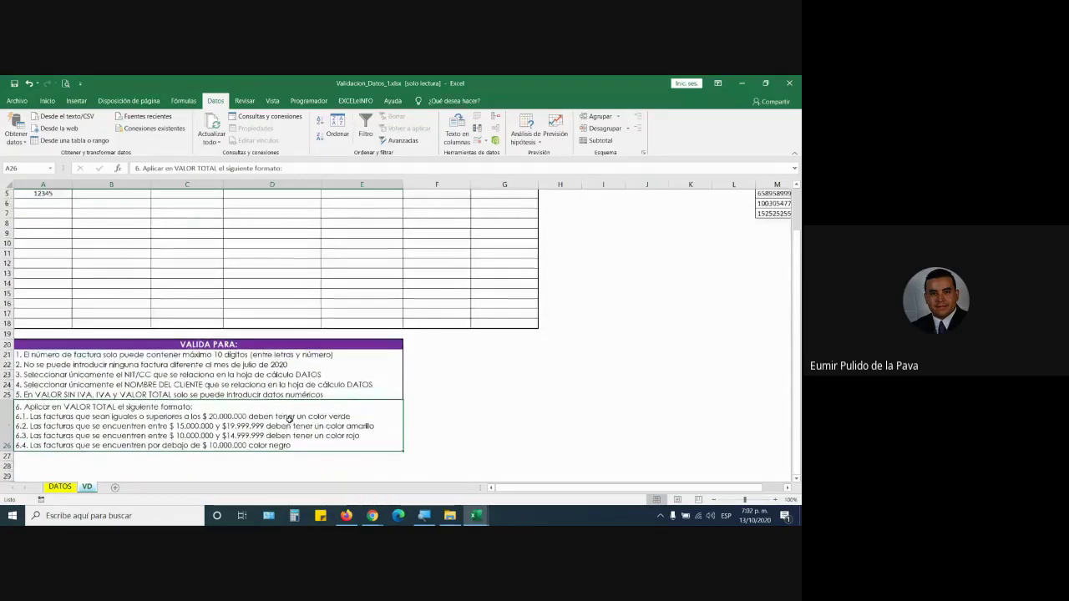
pyautogui.scroll(1, 292, 415)
pyautogui.moveTo(495, 230); pyautogui.dragTo(501, 371)
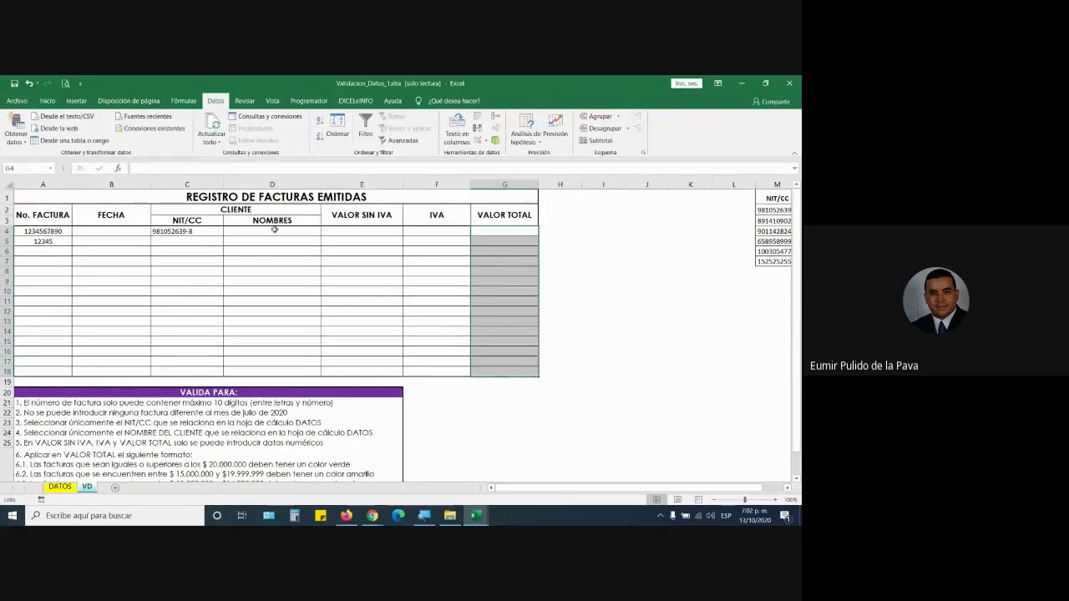
pyautogui.scroll(-1, 186, 306)
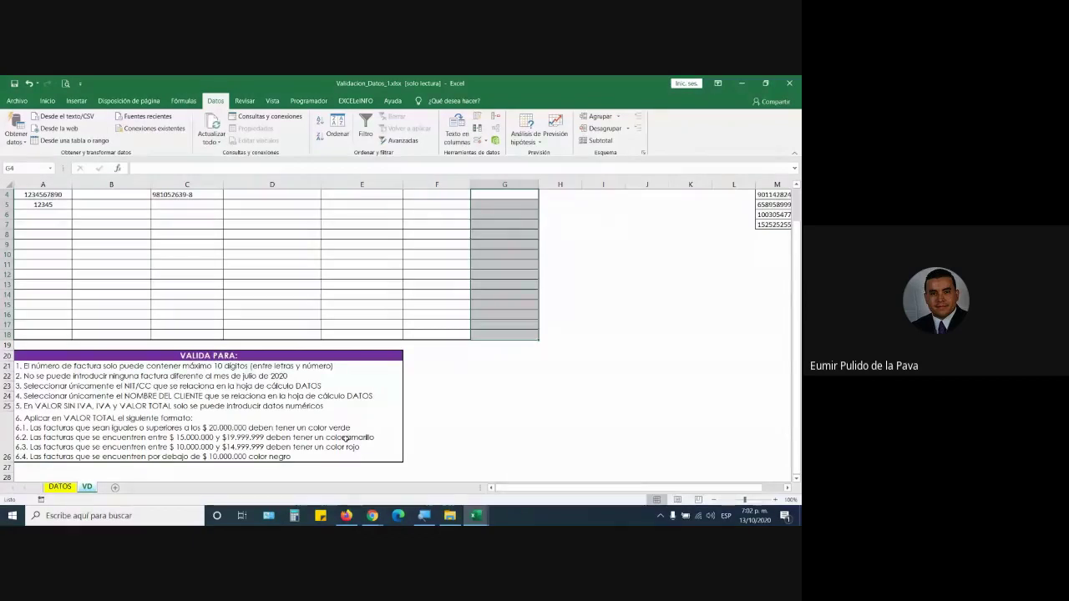
pyautogui.click(47, 100)
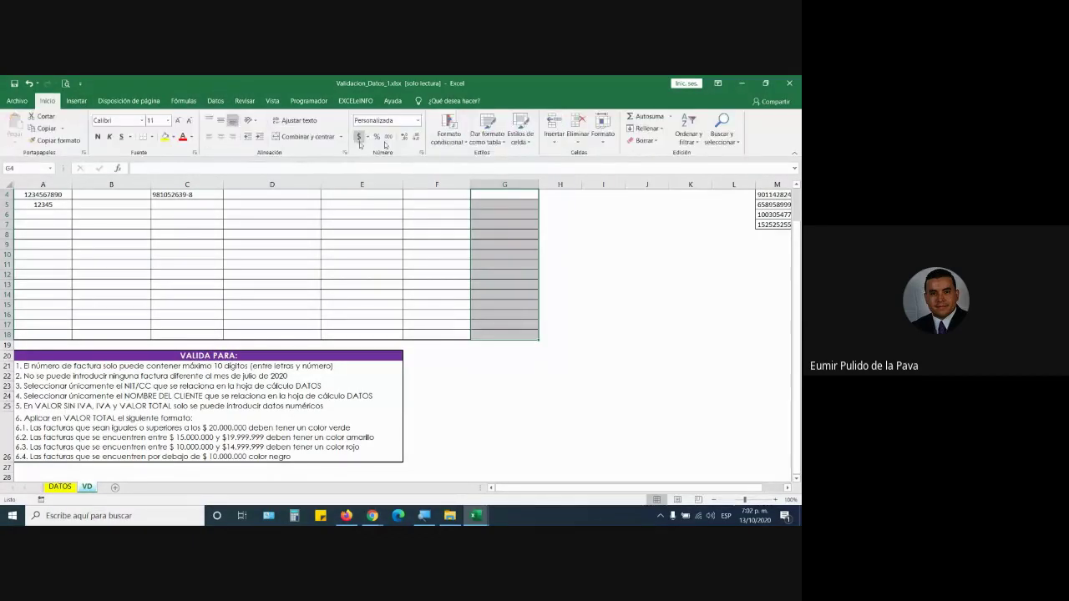
pyautogui.click(459, 141)
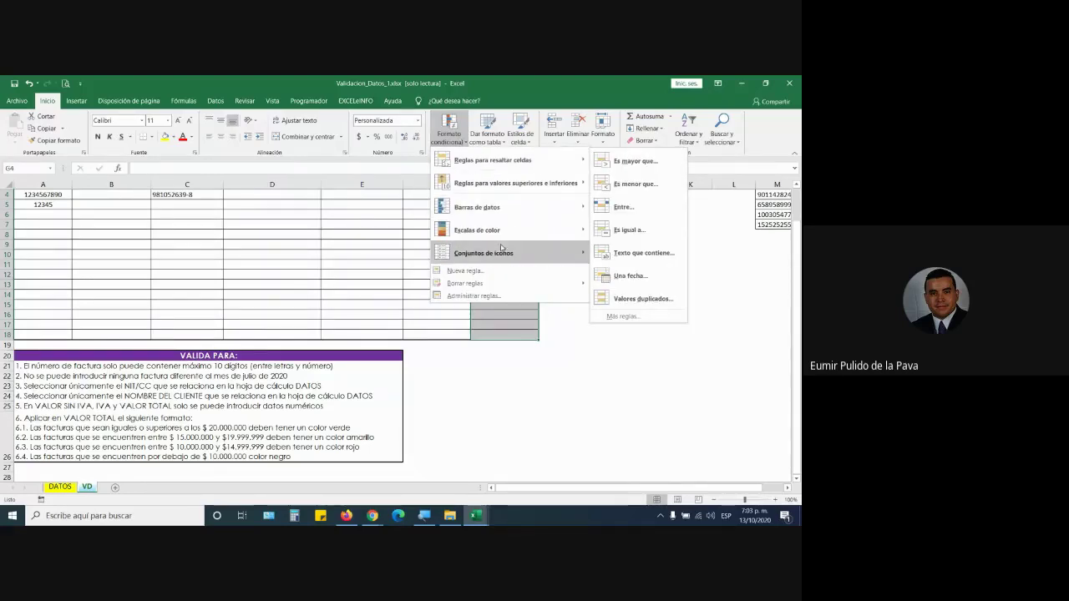
pyautogui.moveTo(484, 253)
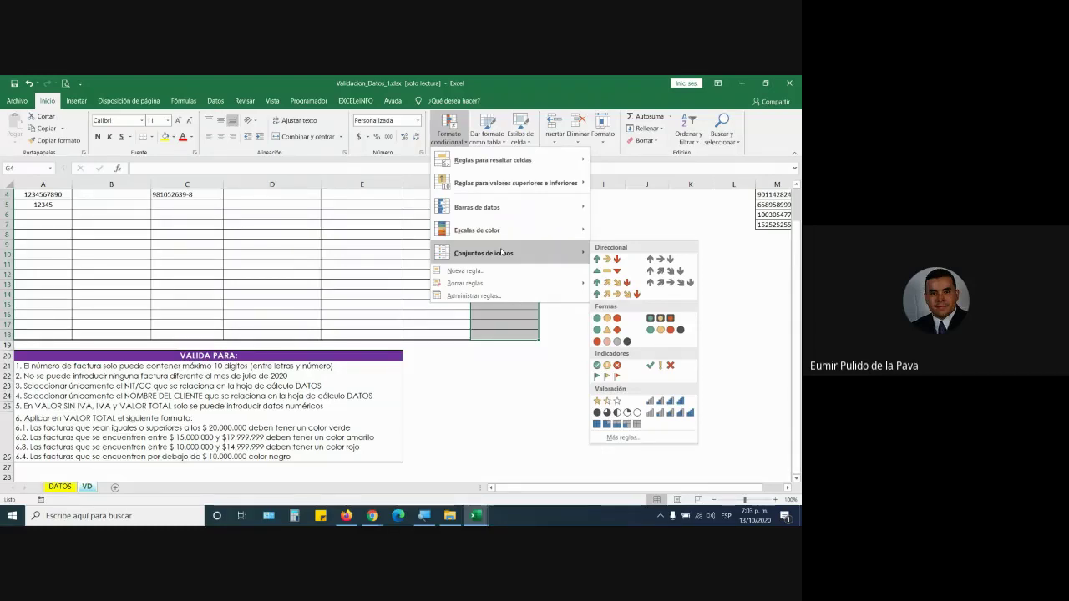
pyautogui.click(391, 302)
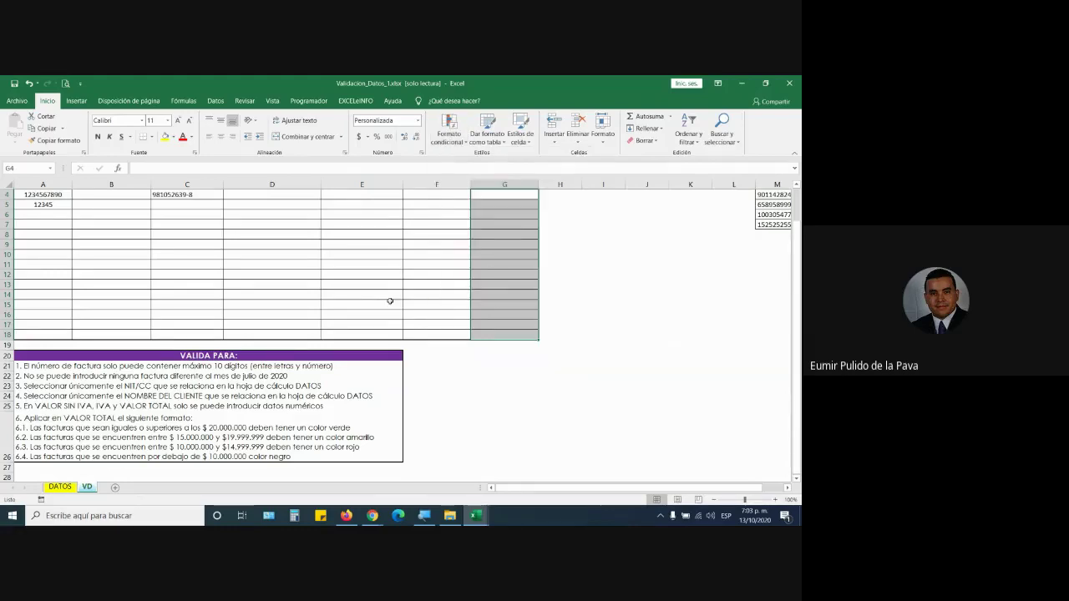
pyautogui.scroll(1, 390, 302)
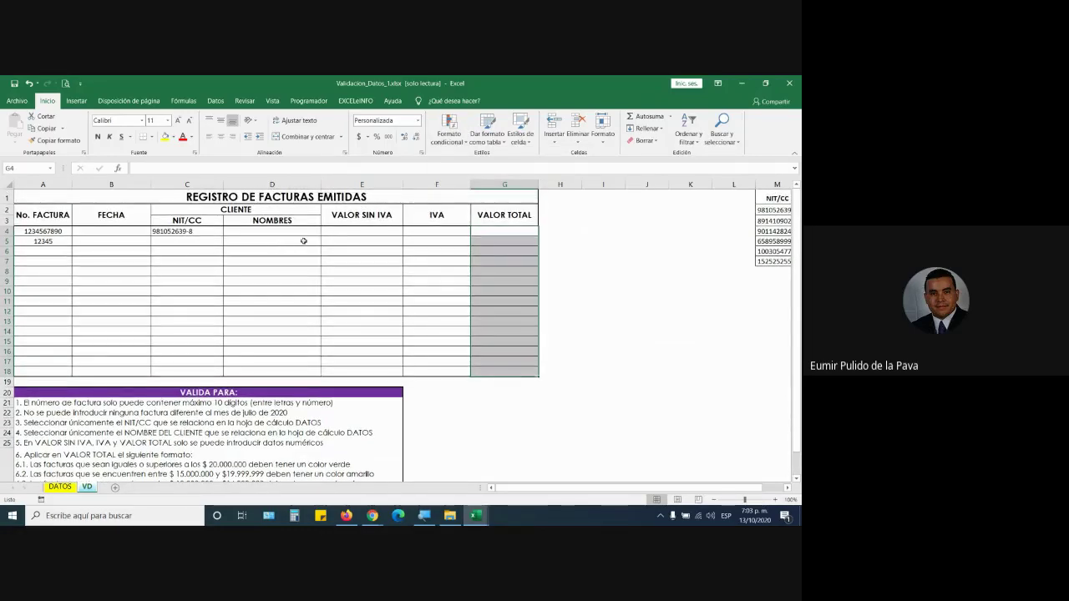
pyautogui.click(372, 517)
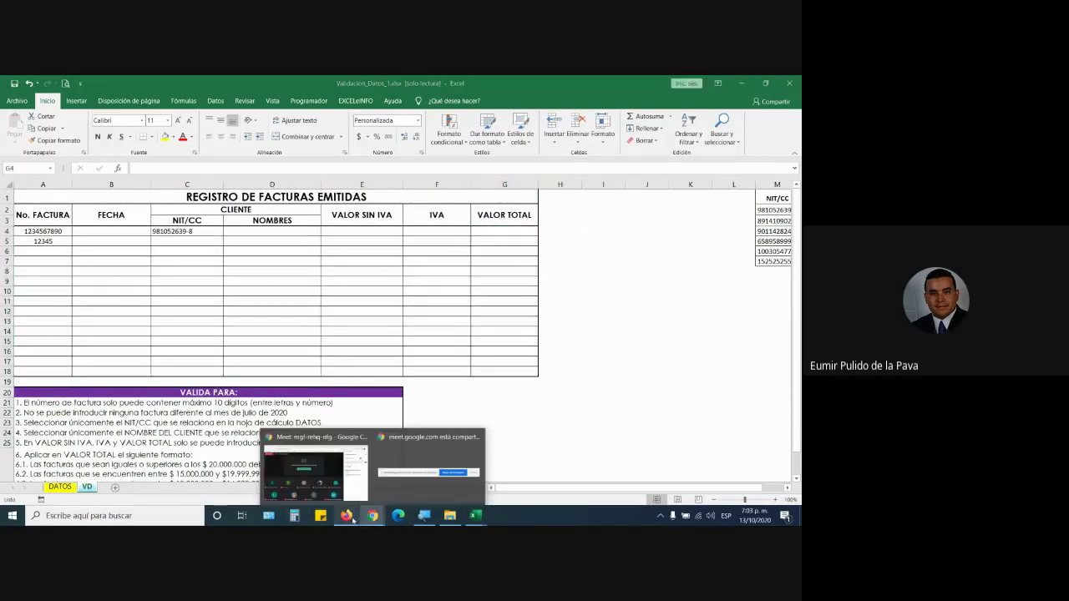
# - Open the BASES DE DATOS EXCEL RA-01 assignment and review its grading summary
pyautogui.click(346, 516)
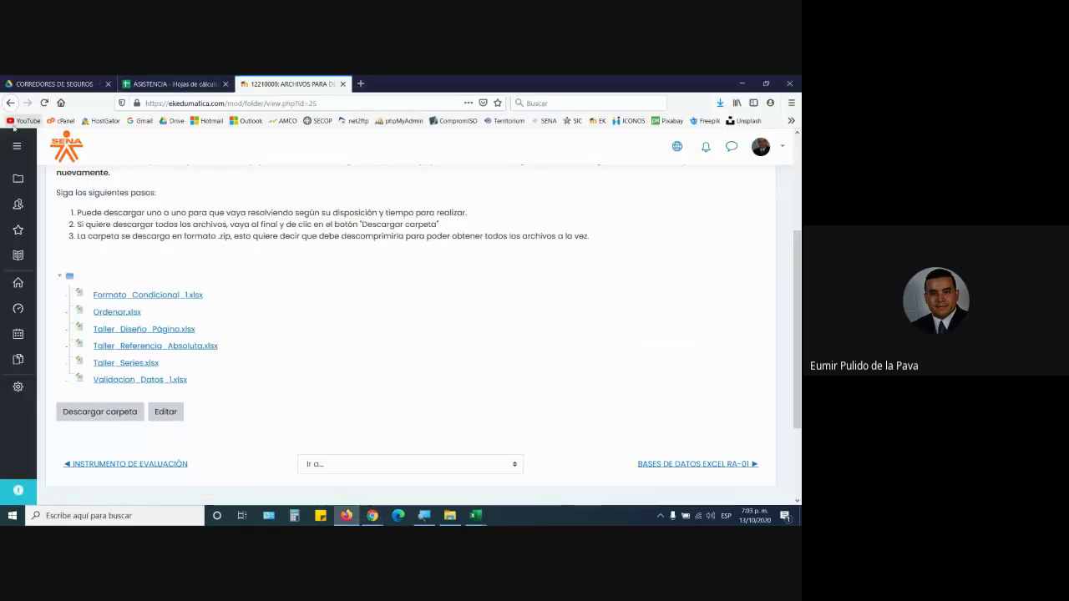
pyautogui.click(10, 104)
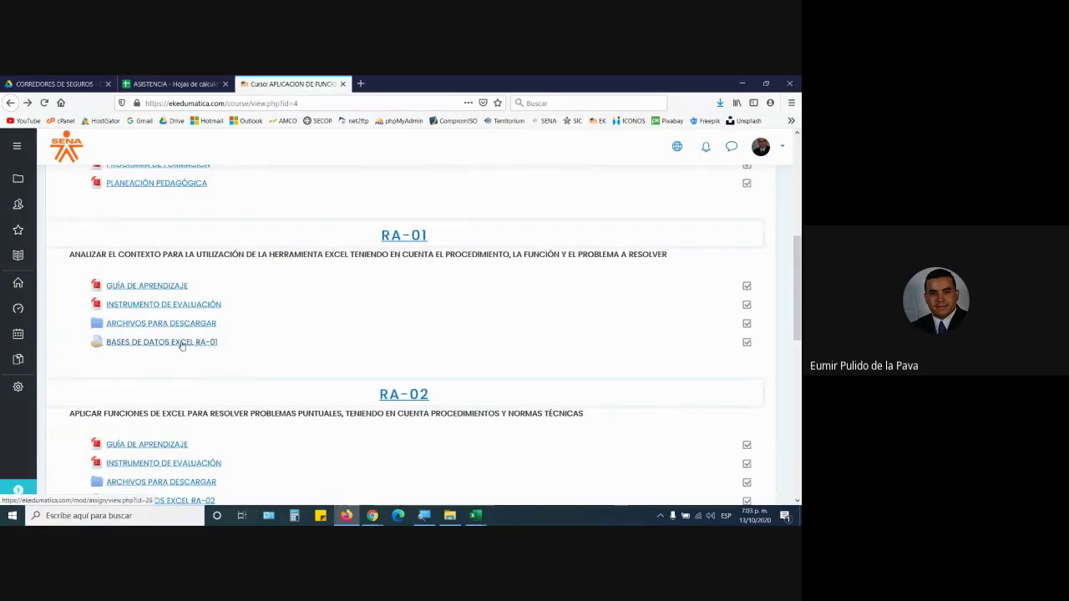
pyautogui.click(181, 345)
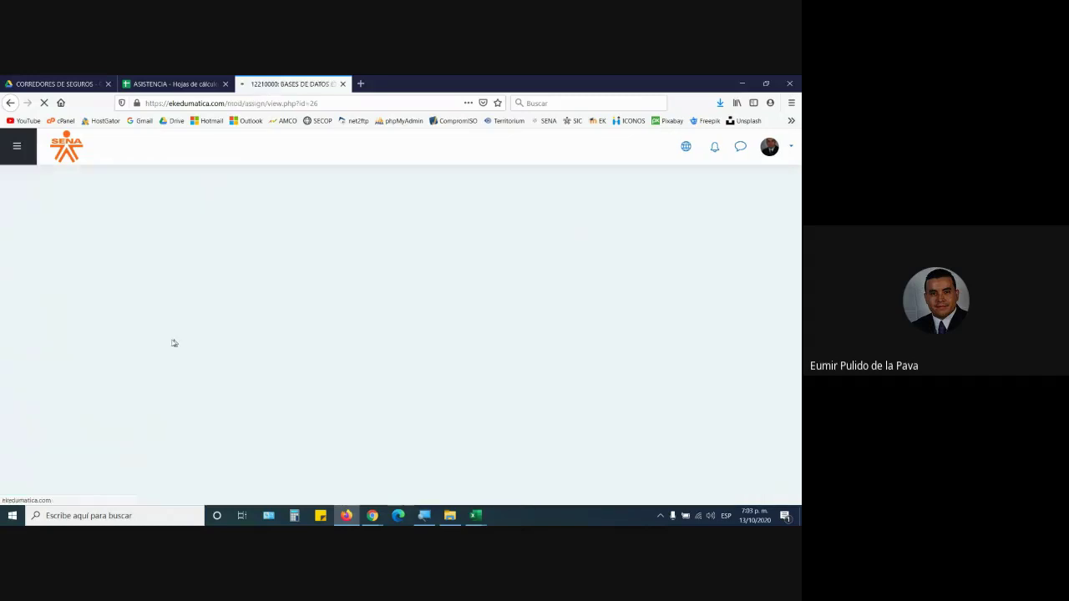
pyautogui.scroll(-5, 349, 335)
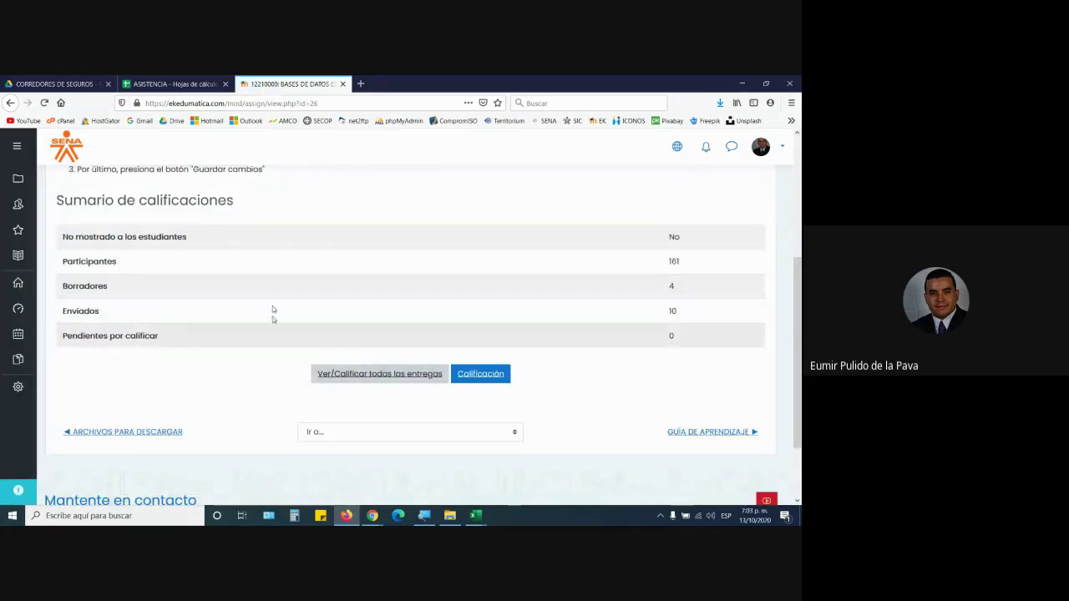
pyautogui.scroll(1, 204, 272)
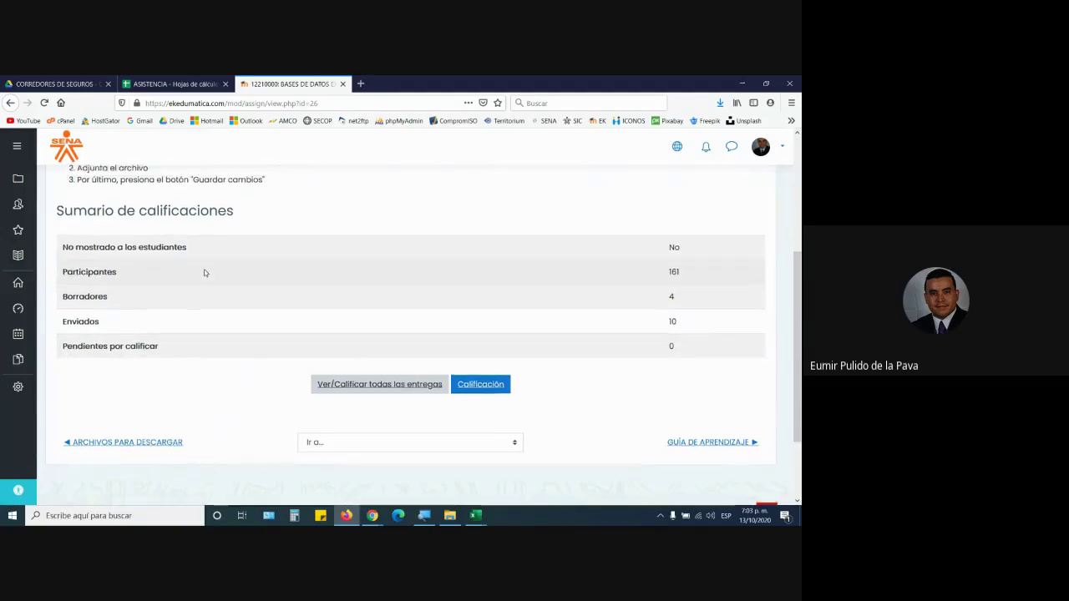
pyautogui.scroll(3, 204, 272)
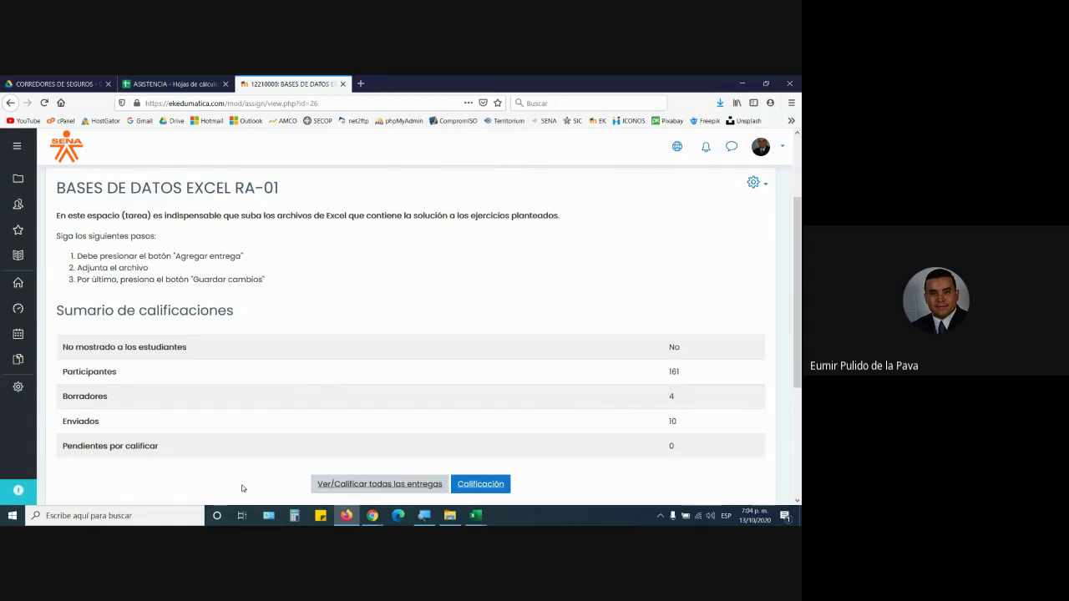
# - Glance at the ASISTENCIA spreadsheet, then return to the course page
pyautogui.click(185, 84)
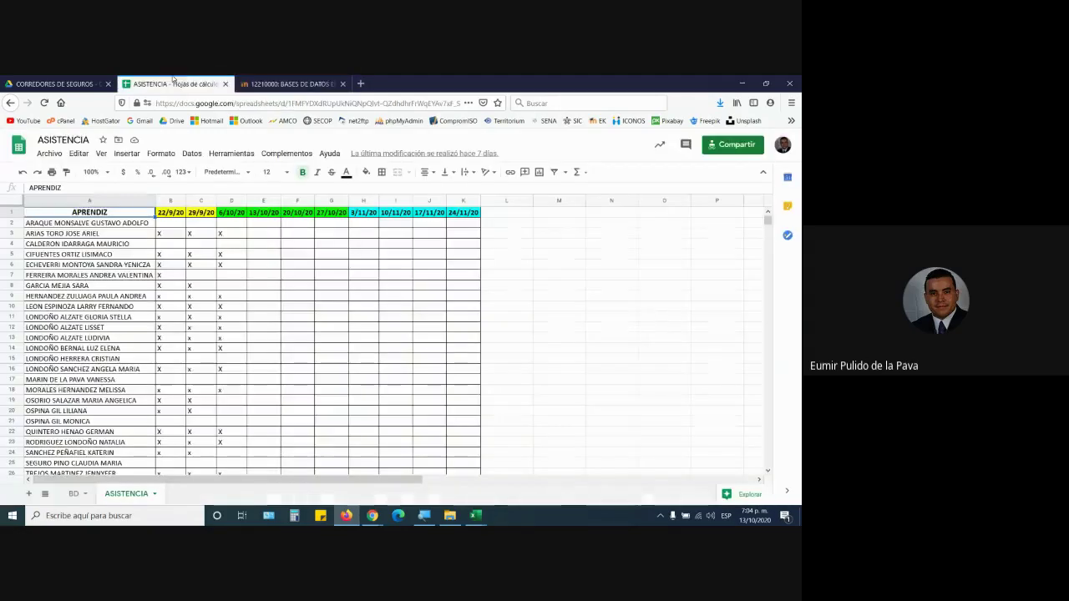
pyautogui.click(276, 83)
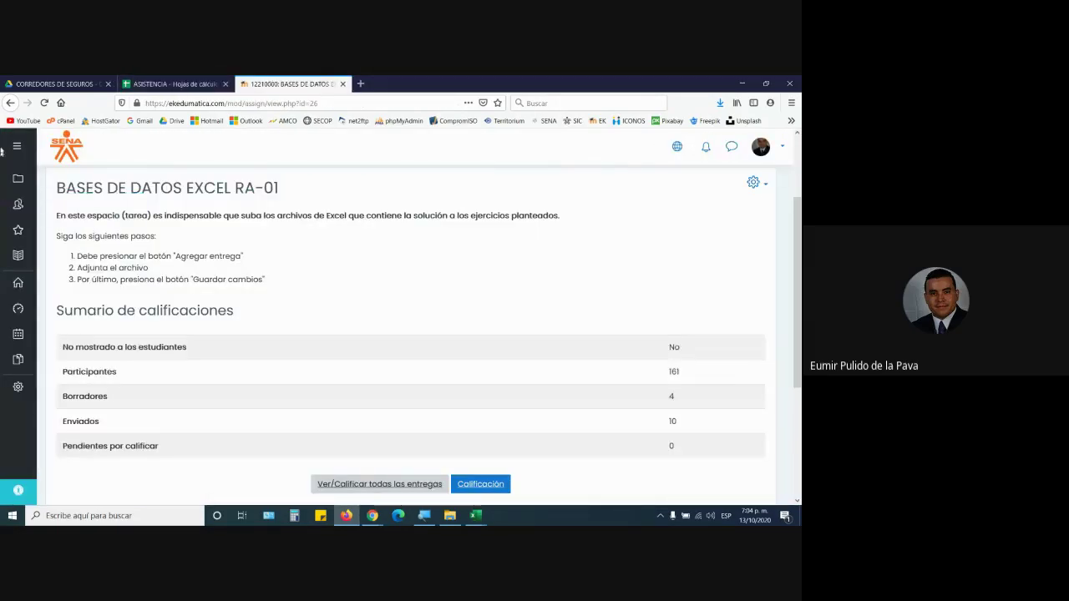
pyautogui.click(10, 102)
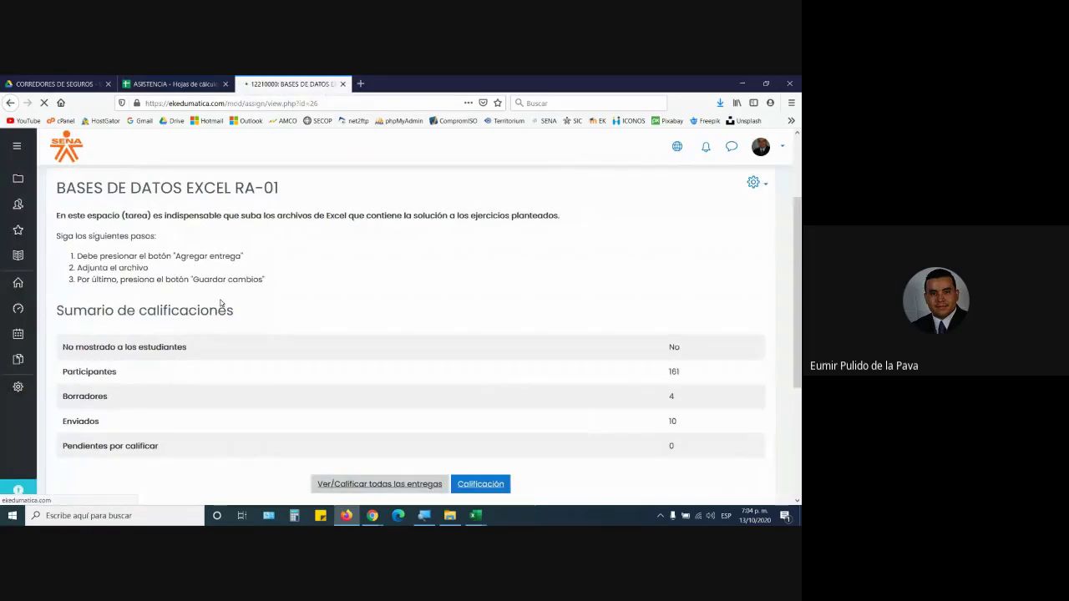
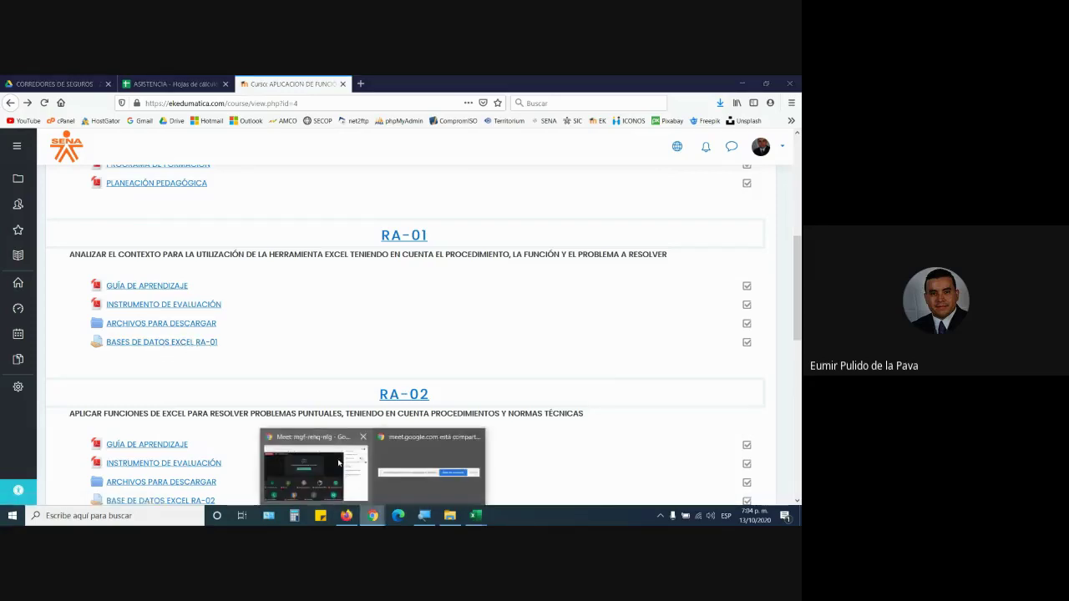
# - Copy the ASISTENCIA spreadsheet's sharing link, then bring the Google Meet call back
pyautogui.click(322, 468)
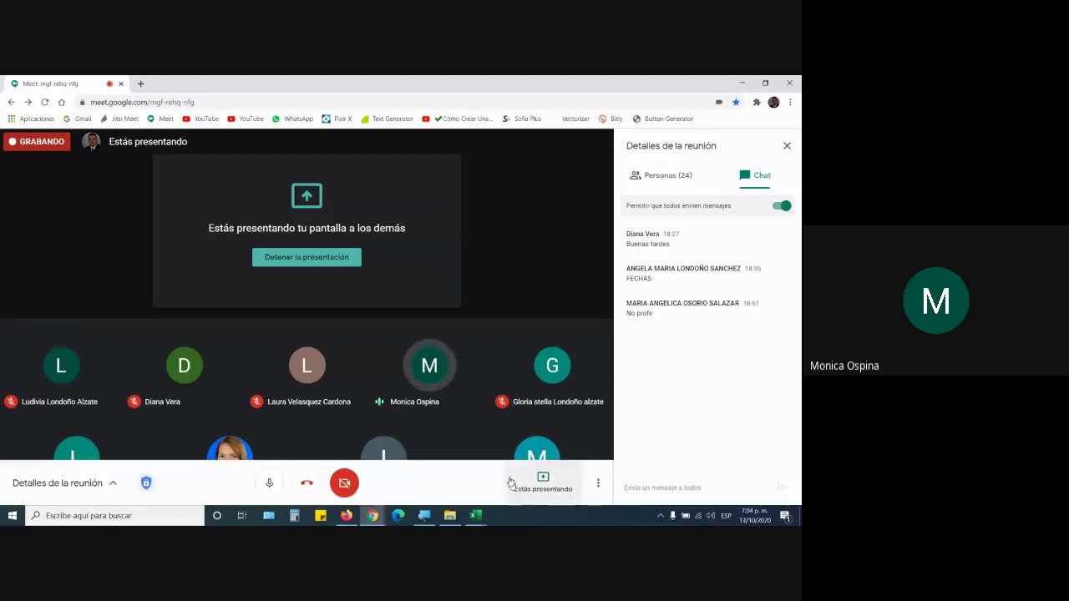
pyautogui.click(344, 516)
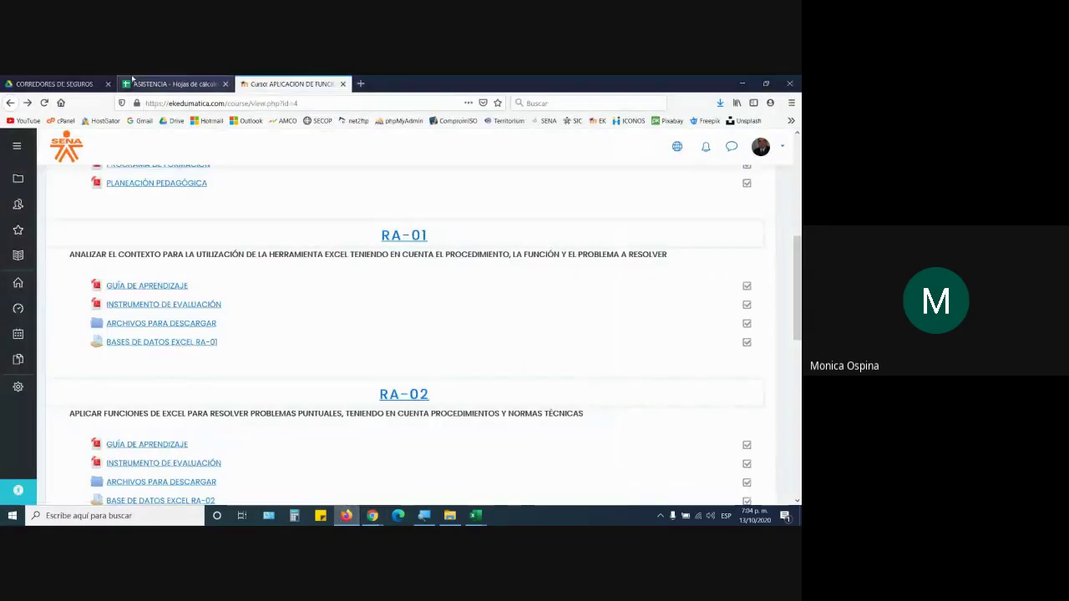
pyautogui.click(171, 83)
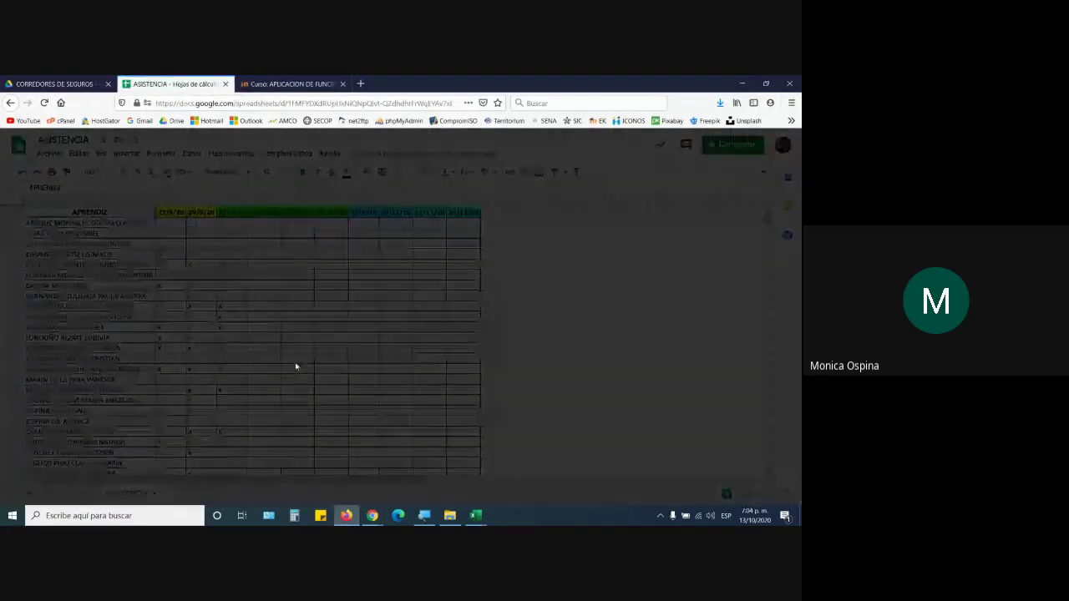
pyautogui.click(514, 396)
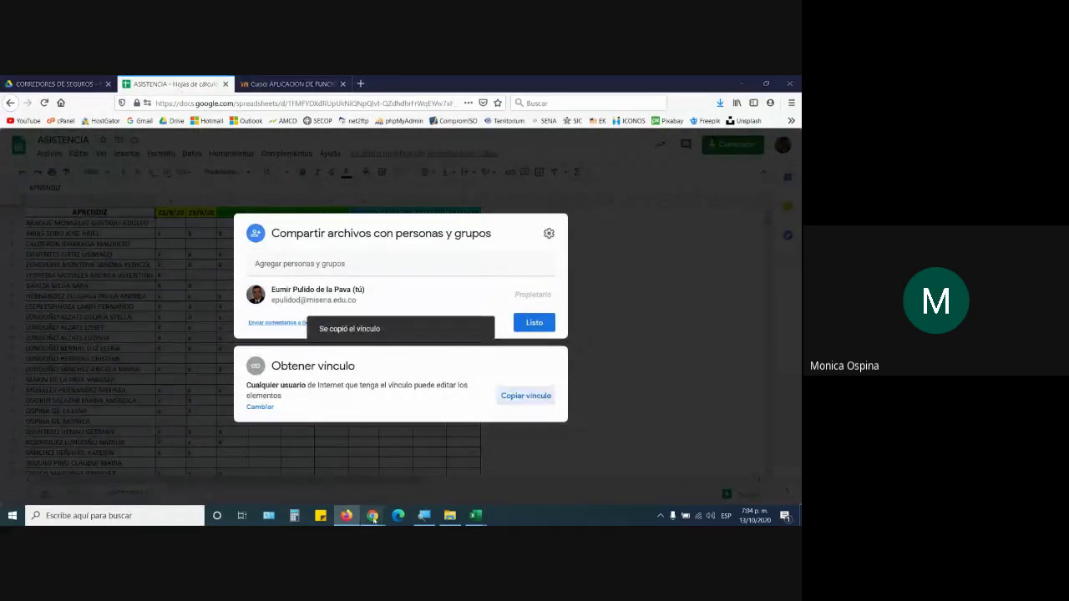
pyautogui.click(309, 468)
# - Paste the copied ASISTENCIA link into the Meet chat box and send it
pyautogui.click(668, 488)
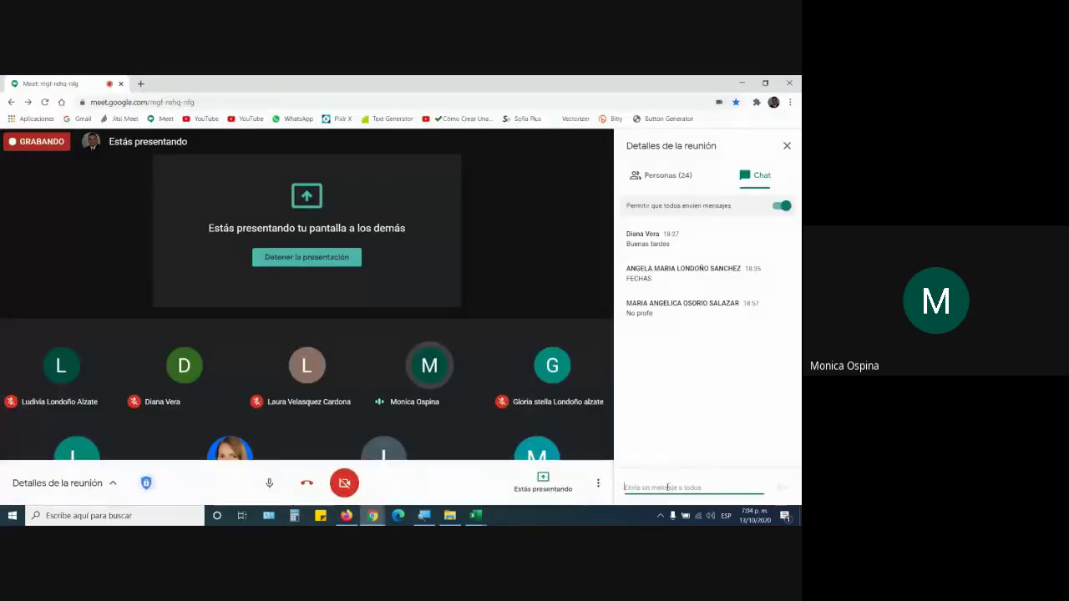
pyautogui.hotkey('ctrl', 'v')
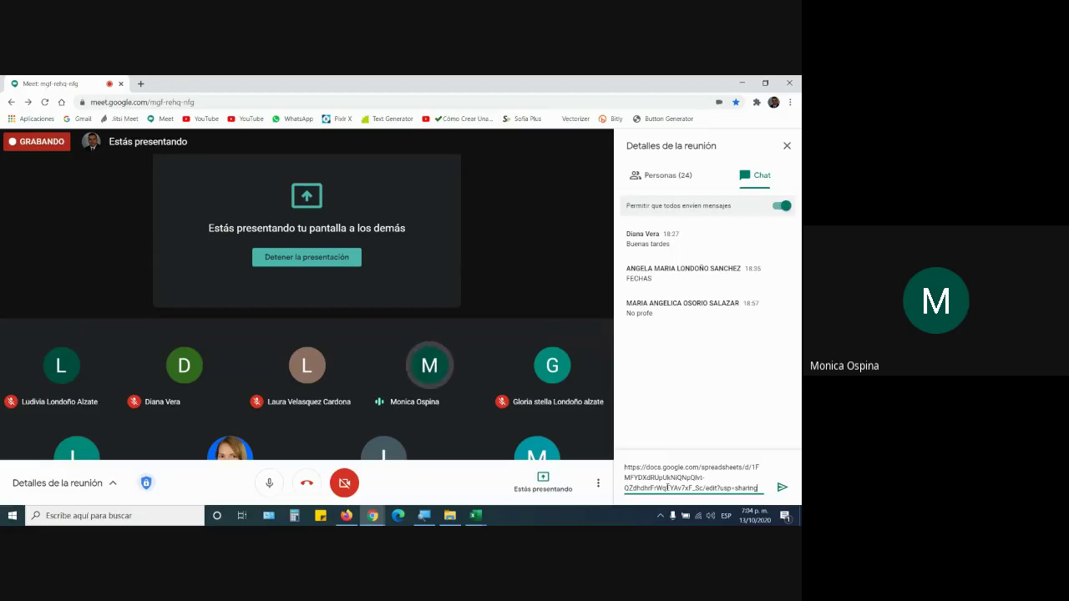
pyautogui.press('Return')
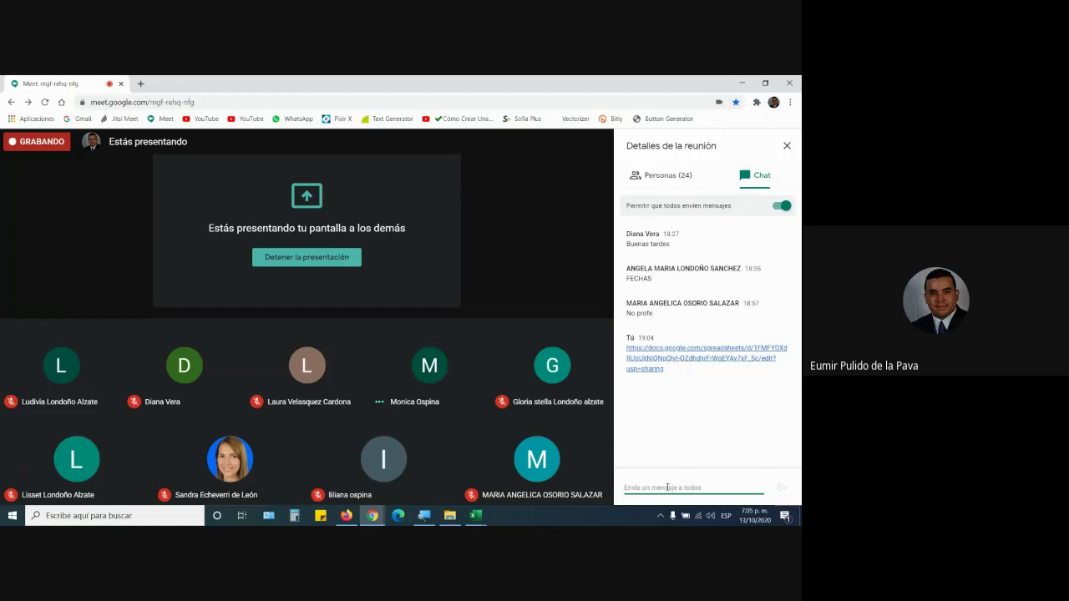
# - Close the ASISTENCIA sharing dialog, glance at the Meet call, and return to Firefox
pyautogui.click(347, 517)
pyautogui.click(297, 332)
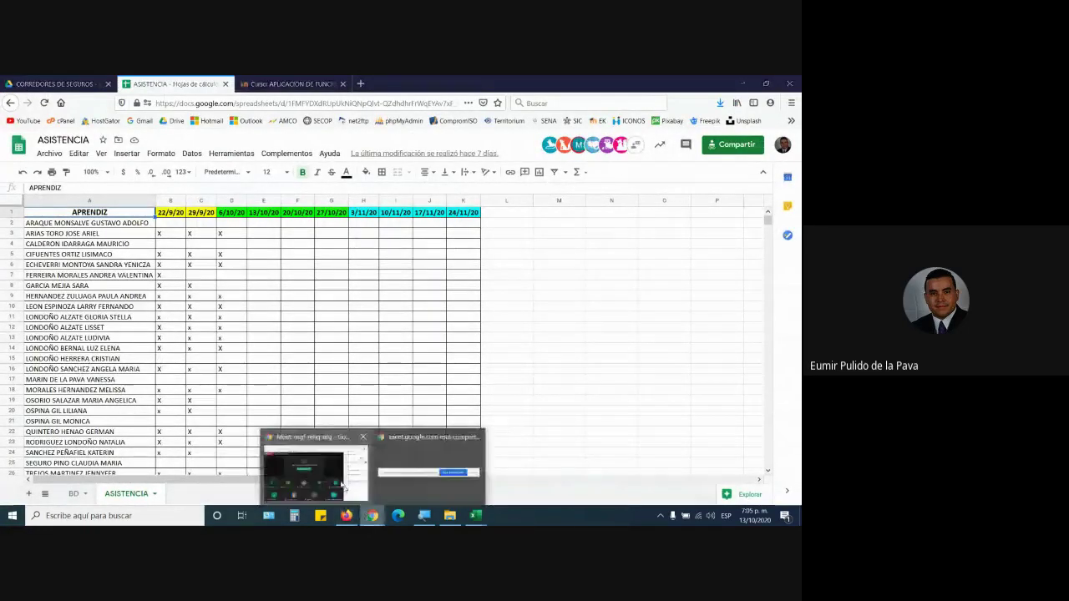
pyautogui.click(341, 486)
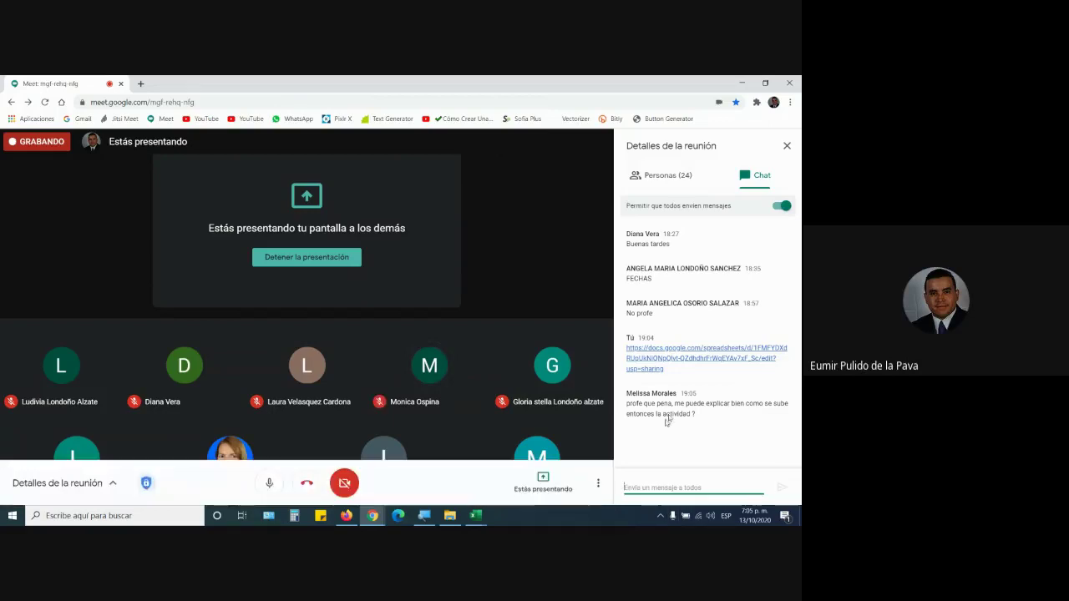
pyautogui.click(346, 516)
# - Browse the files in the RA-01 ARCHIVOS PARA DESCARGAR folder, then go back to the course
pyautogui.click(264, 84)
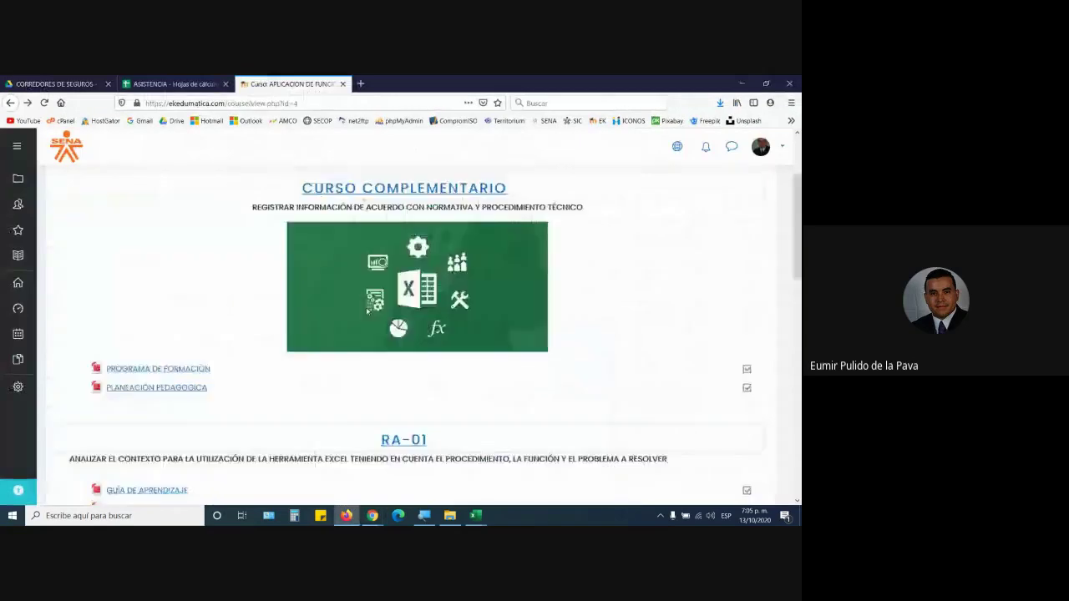
pyautogui.scroll(-2, 375, 300)
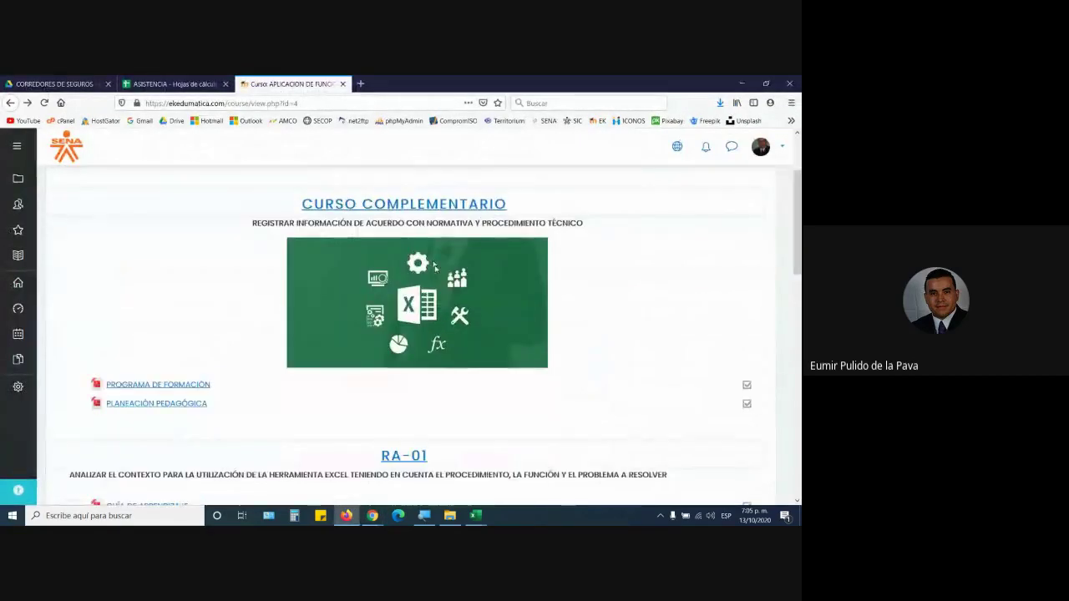
pyautogui.scroll(-3, 420, 368)
pyautogui.click(195, 329)
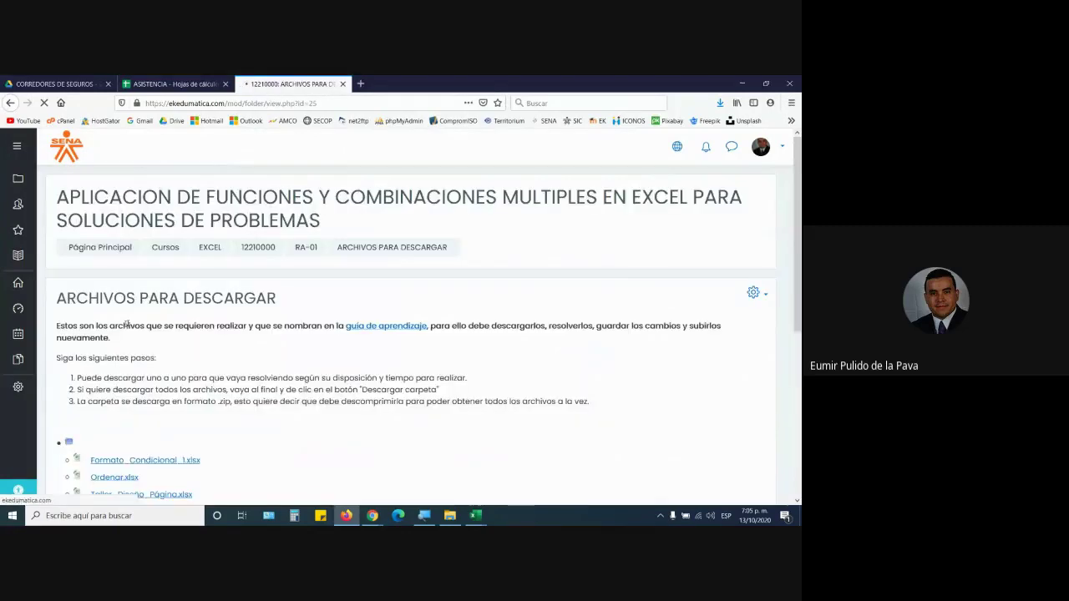
pyautogui.scroll(-1, 238, 302)
pyautogui.scroll(-1, 234, 307)
pyautogui.scroll(-2, 233, 306)
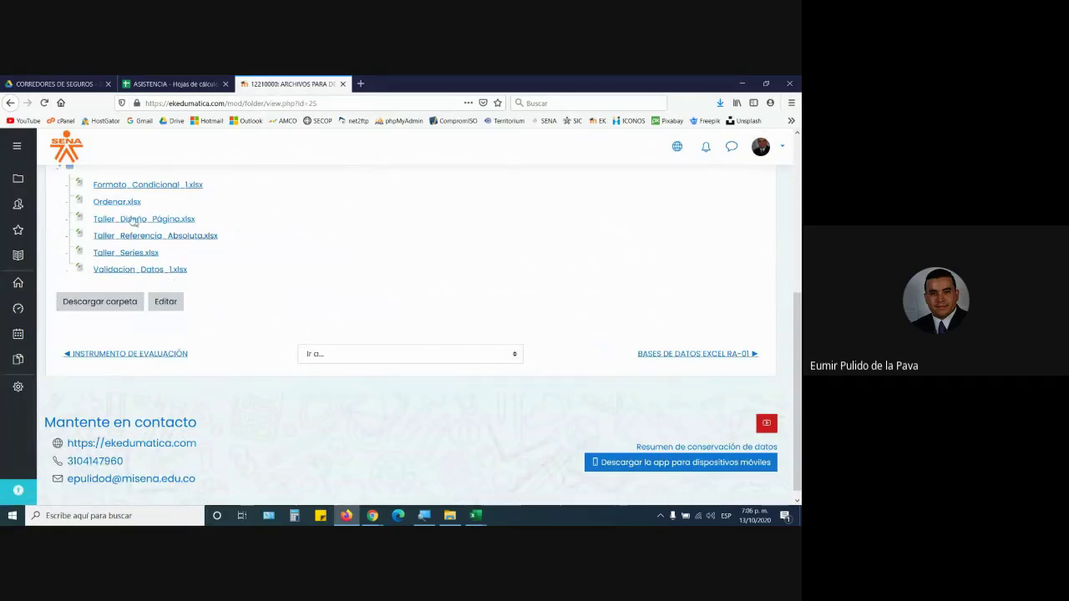
pyautogui.click(7, 104)
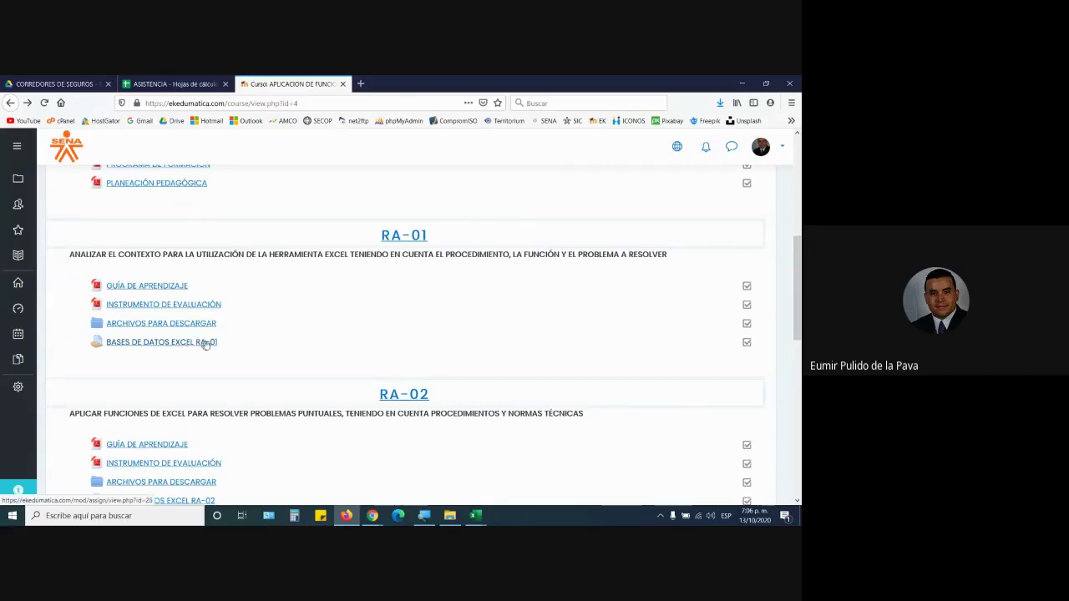
# - Scroll the course page to locate the BASES DE DATOS EXCEL RA-01 assignment
pyautogui.scroll(-3, 220, 345)
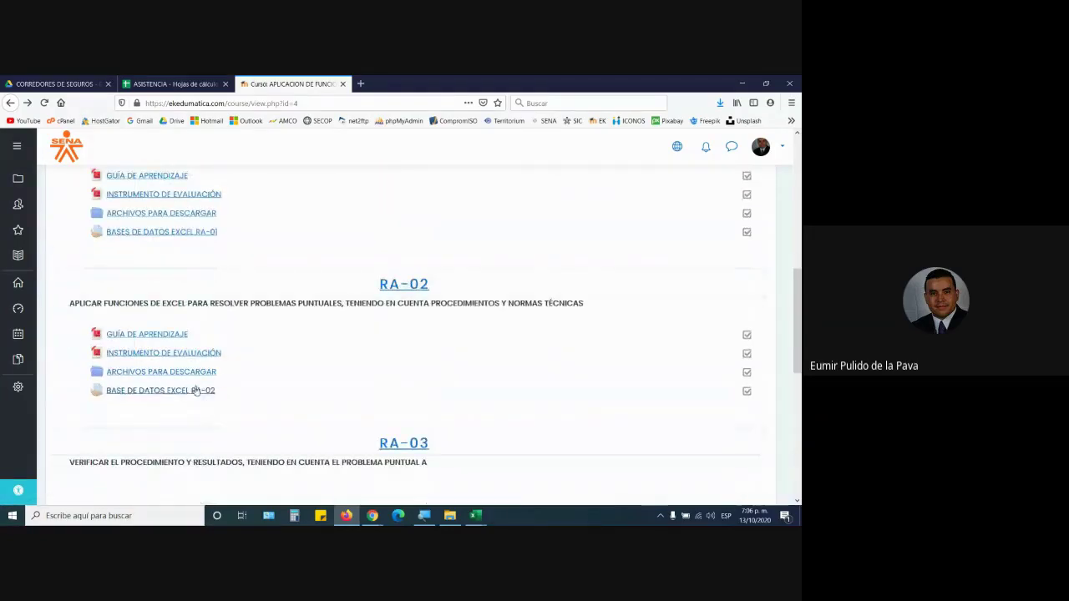
pyautogui.scroll(-2, 197, 393)
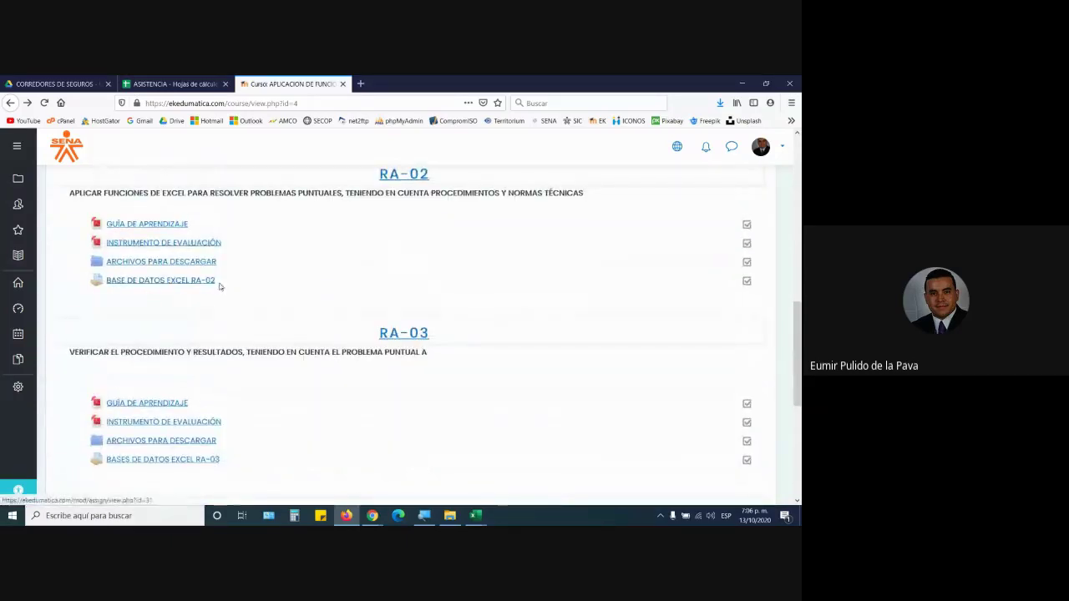
pyautogui.scroll(-4, 219, 286)
pyautogui.scroll(2, 232, 422)
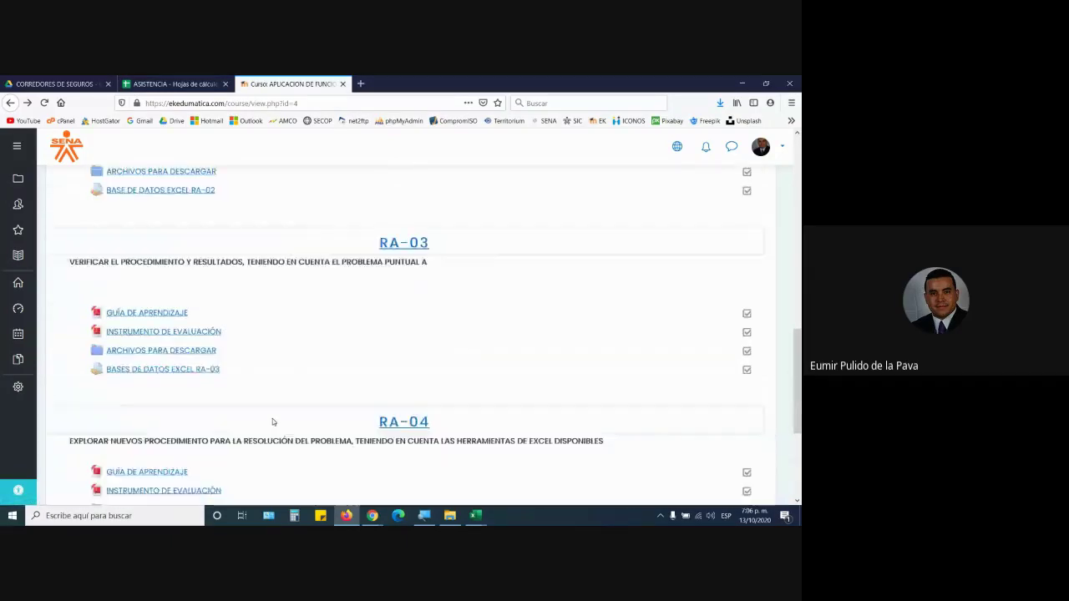
pyautogui.scroll(3, 272, 421)
pyautogui.scroll(2, 262, 298)
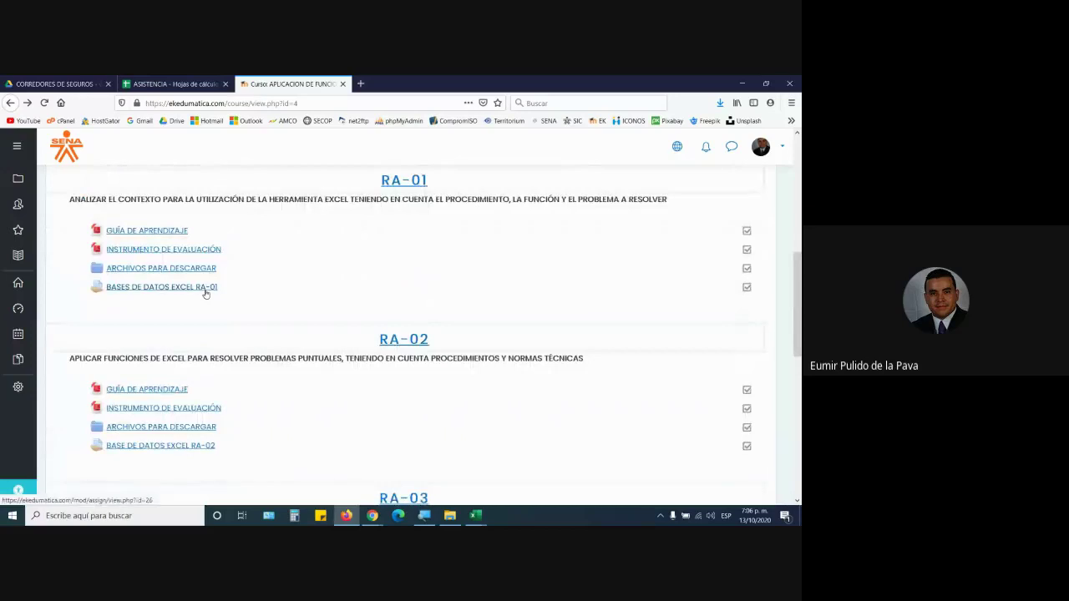
# - Open BASES DE DATOS EXCEL RA-01, highlight its instructions, check the grading summary, and return to RA-01
pyautogui.click(205, 289)
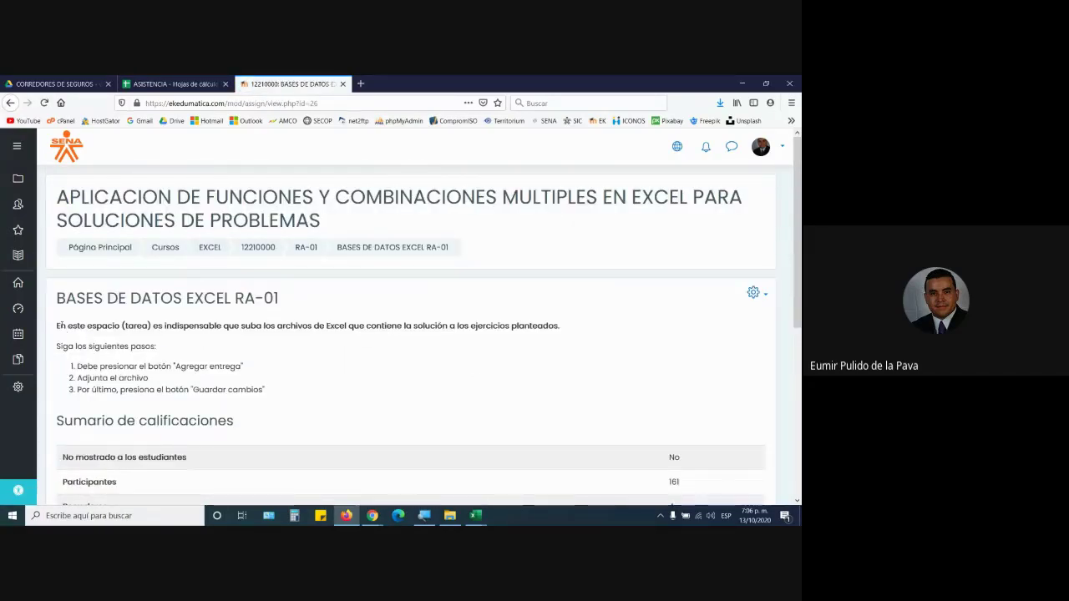
pyautogui.moveTo(56, 326); pyautogui.dragTo(275, 391)
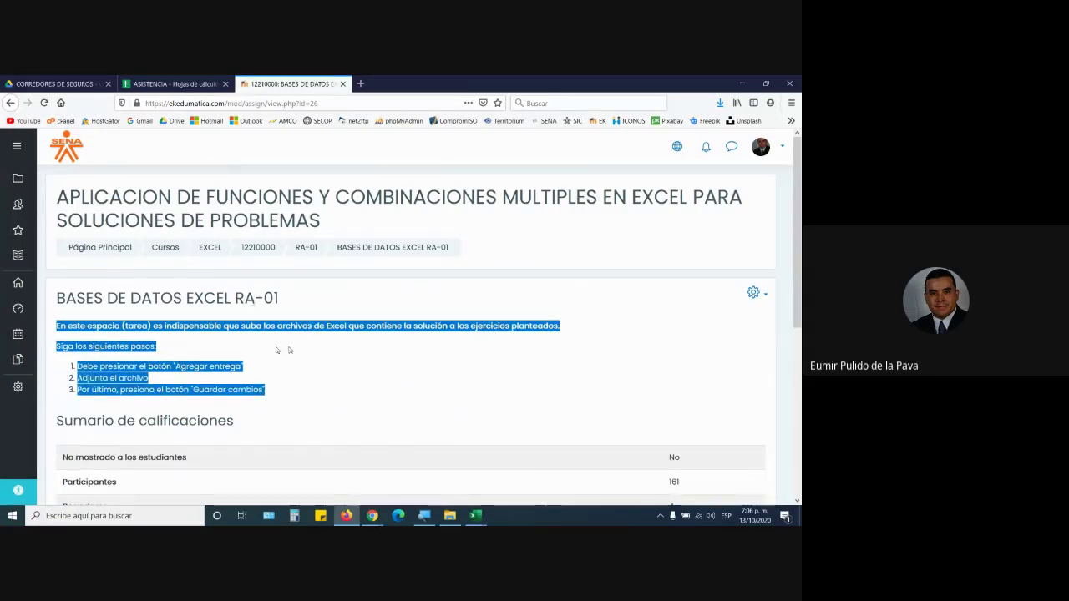
pyautogui.scroll(-1, 317, 351)
pyautogui.scroll(-4, 326, 343)
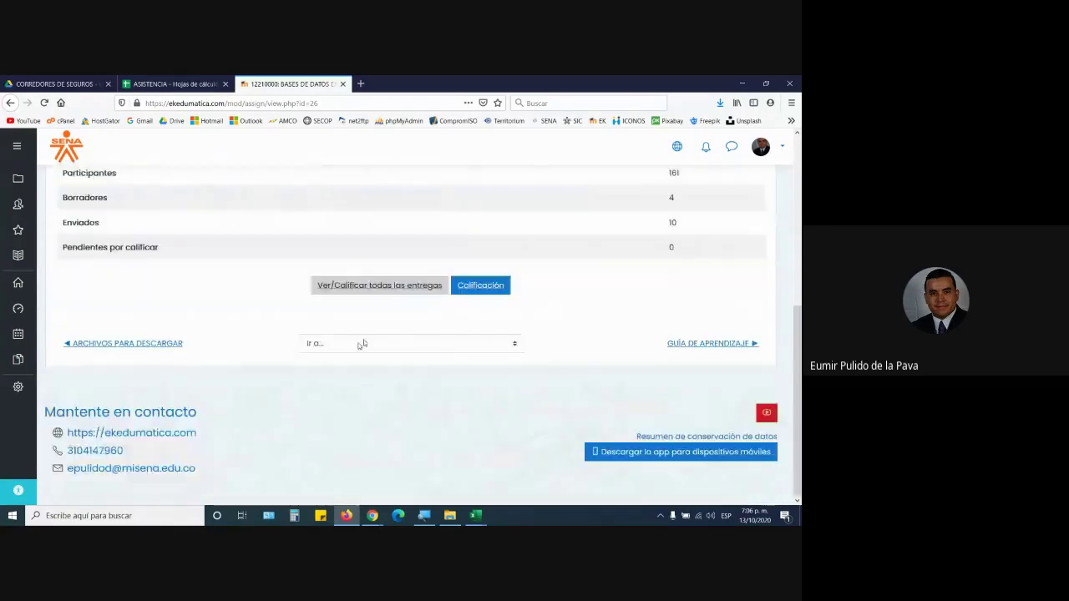
pyautogui.scroll(3, 301, 301)
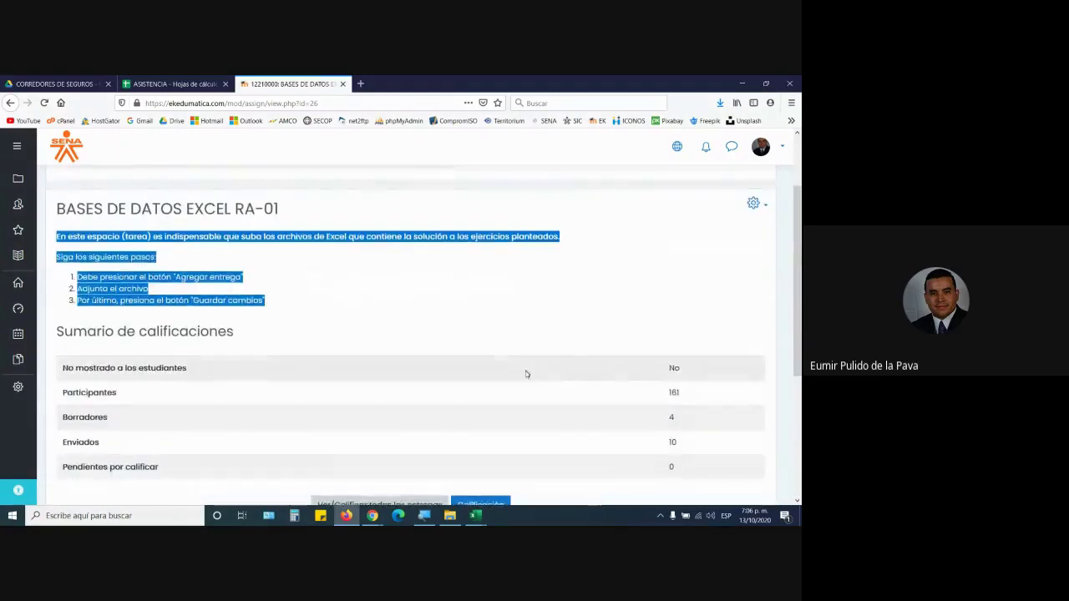
pyautogui.scroll(-3, 468, 392)
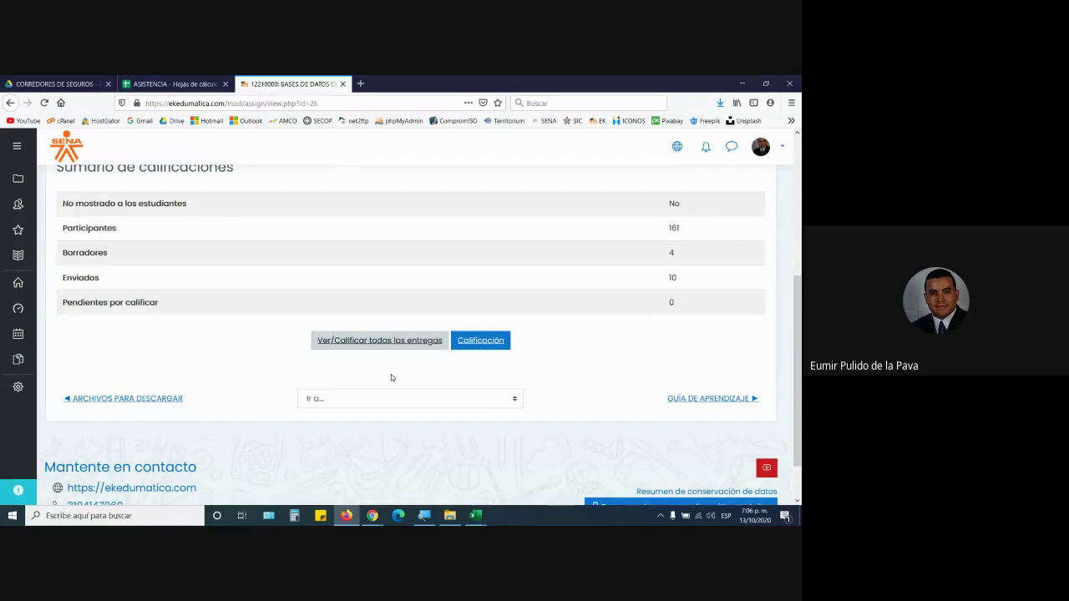
pyautogui.scroll(1, 391, 378)
pyautogui.scroll(4, 334, 363)
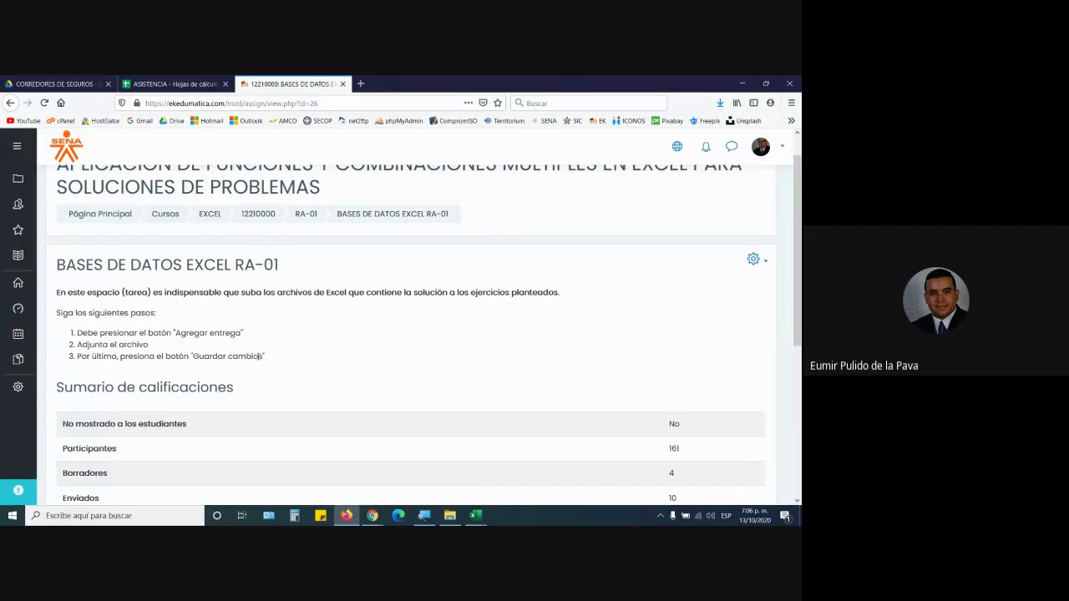
pyautogui.click(305, 219)
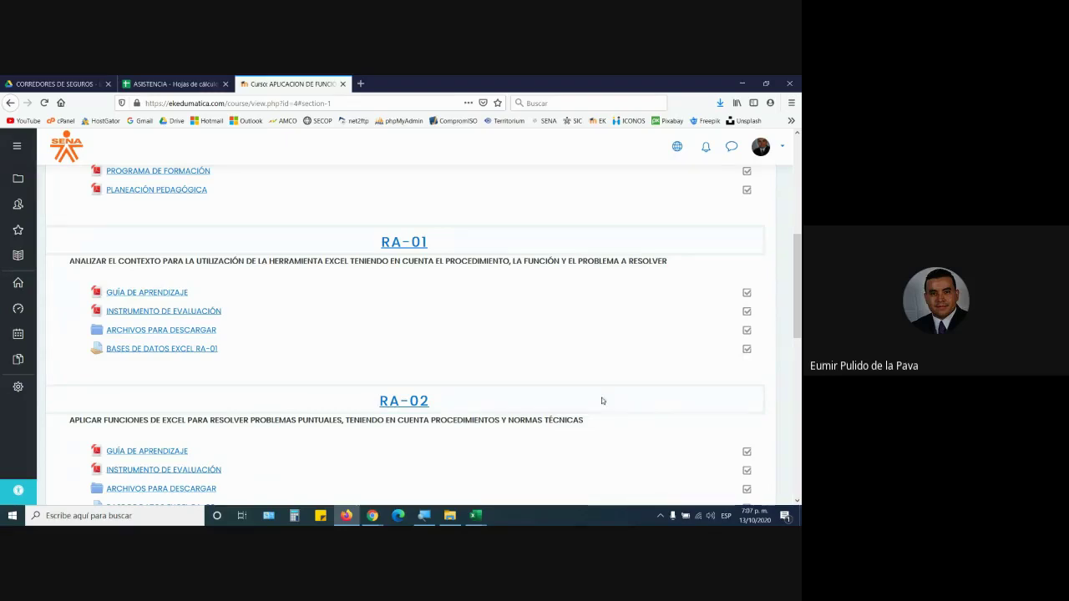
# - Check today's date in the taskbar calendar, then bring the Google Meet window forward
pyautogui.click(754, 515)
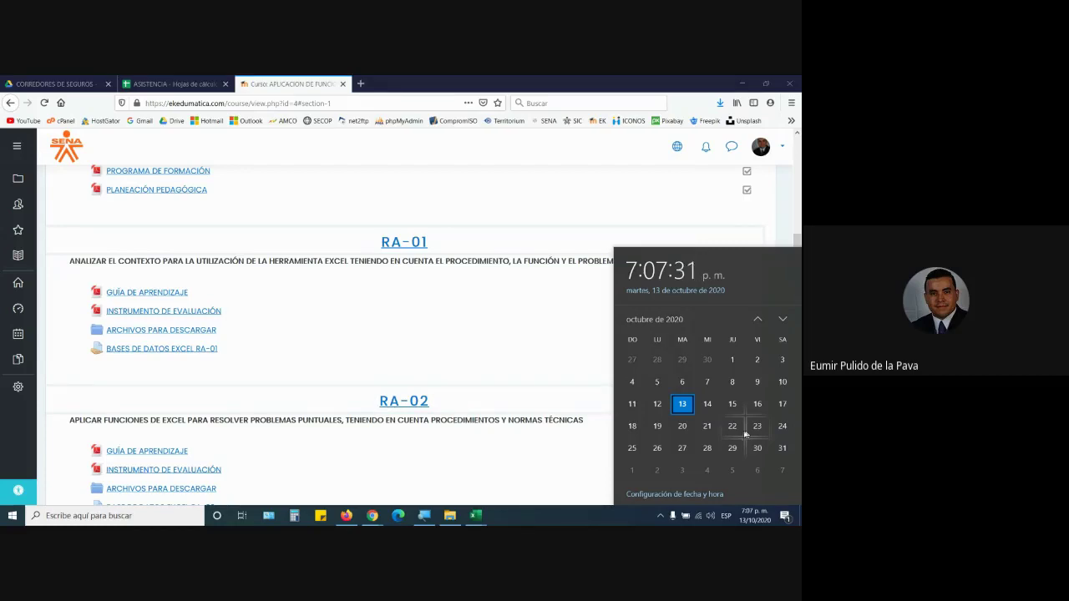
pyautogui.click(286, 319)
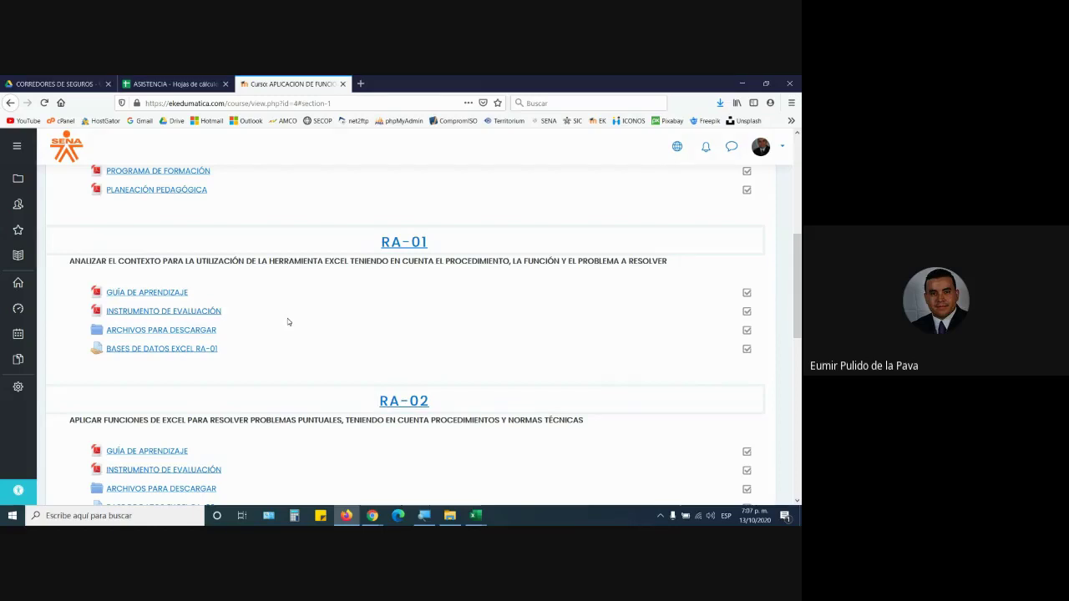
pyautogui.click(372, 516)
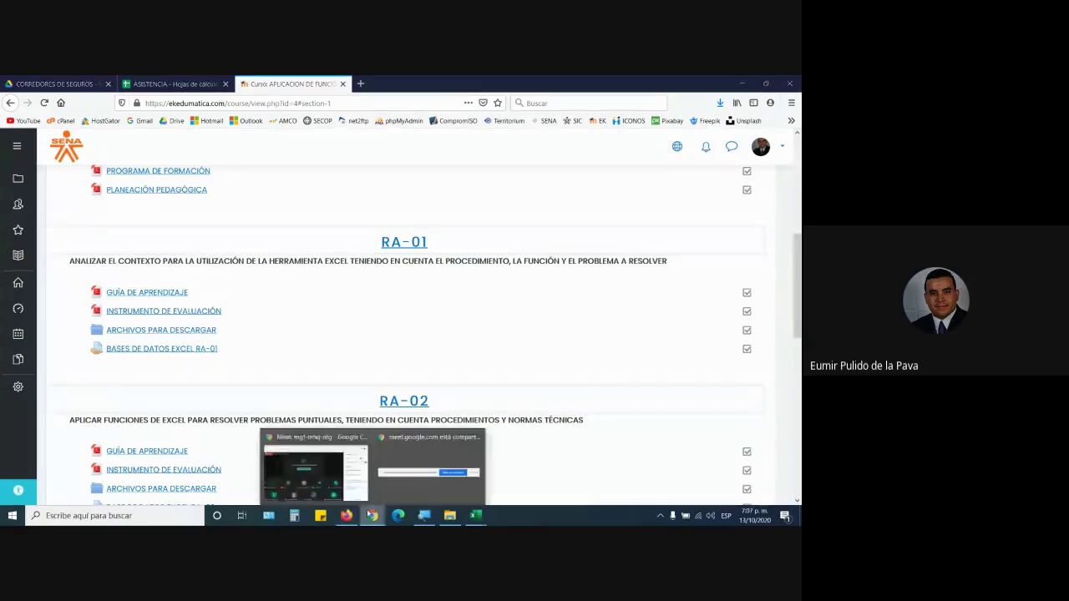
pyautogui.click(315, 472)
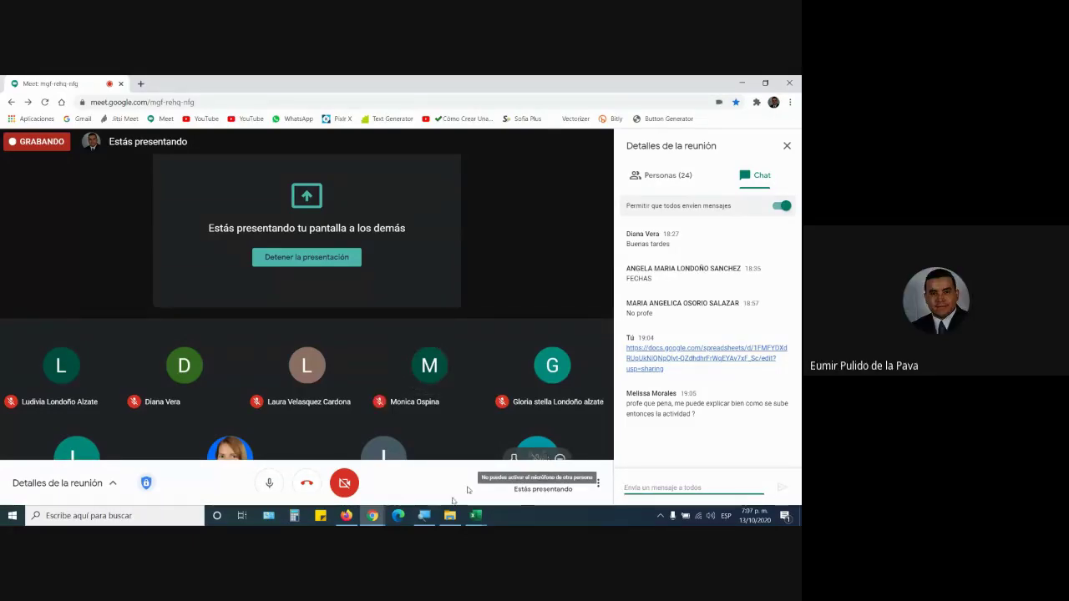
pyautogui.moveTo(475, 515)
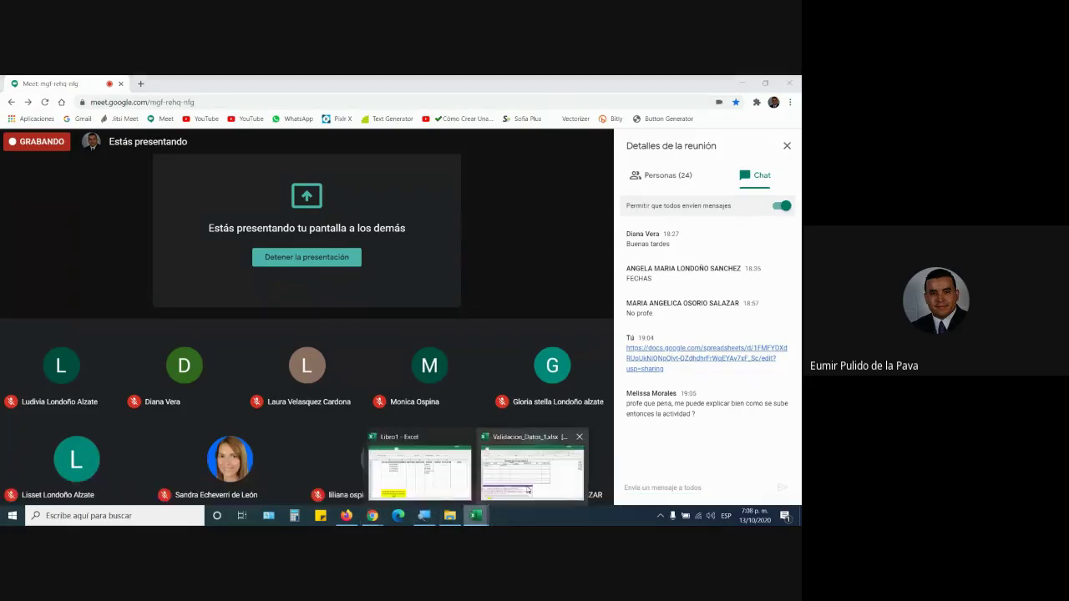
# - Close Validacion_Datos_1.xlsx and Libro1 without saving their changes
pyautogui.click(532, 477)
pyautogui.click(790, 83)
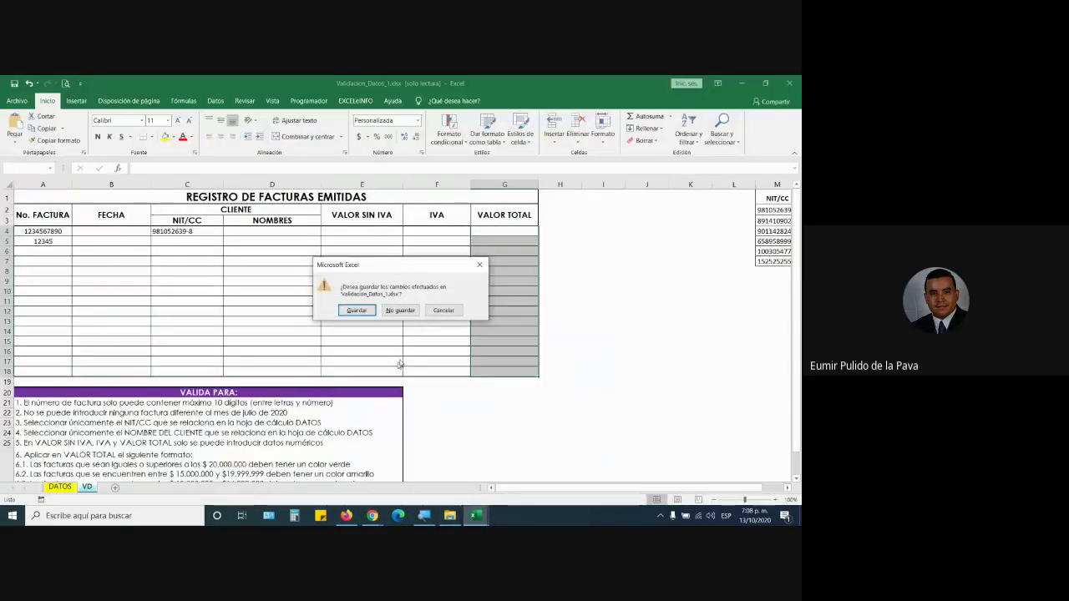
pyautogui.click(404, 308)
pyautogui.click(789, 83)
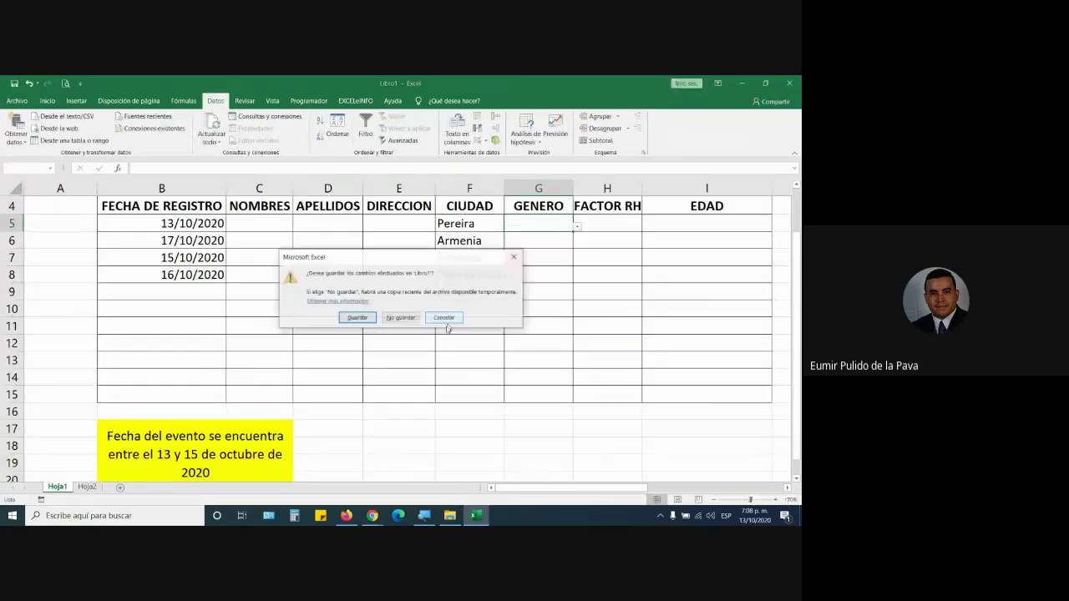
pyautogui.click(399, 318)
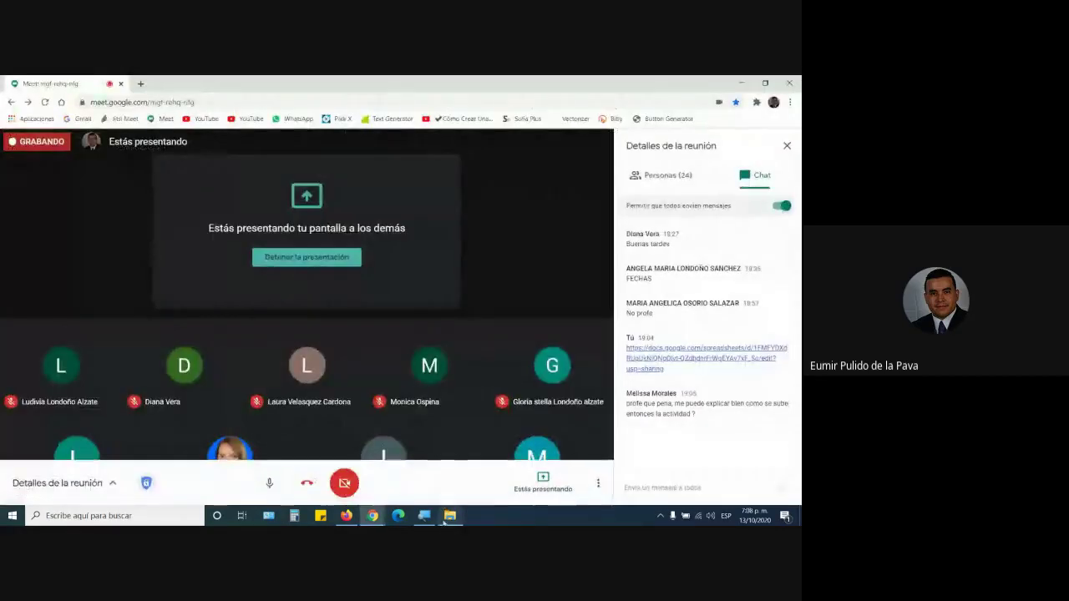
pyautogui.moveTo(450, 516)
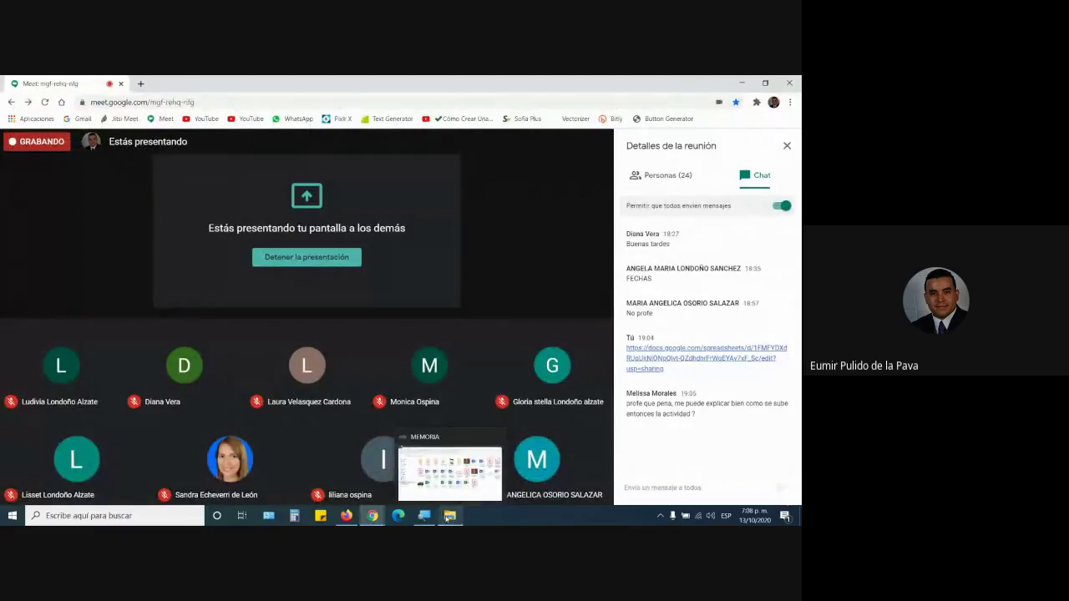
pyautogui.moveTo(450, 474)
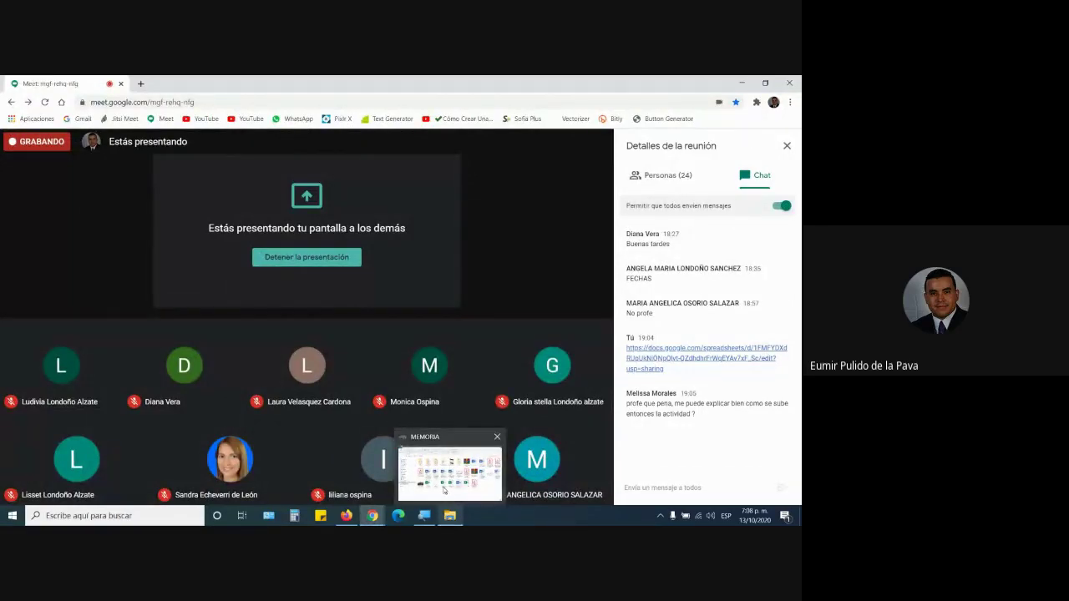
# - Open Ordenar.xlsx from EXCEL MATERIAL > MANEJO INTERMEDIO in File Explorer
pyautogui.click(445, 490)
pyautogui.doubleClick(349, 214)
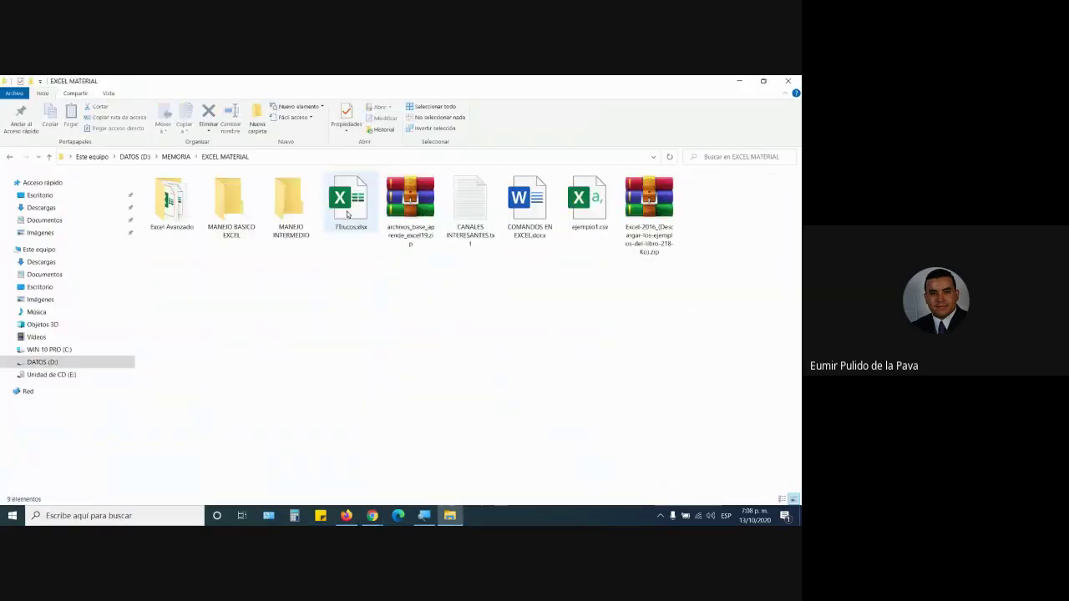
pyautogui.doubleClick(298, 224)
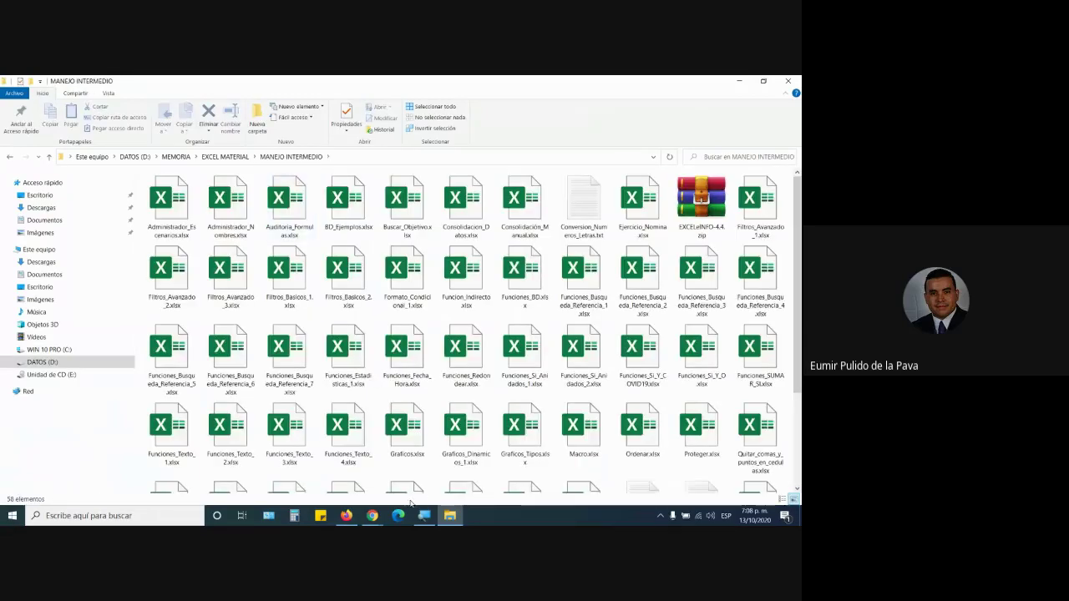
pyautogui.scroll(-3, 429, 455)
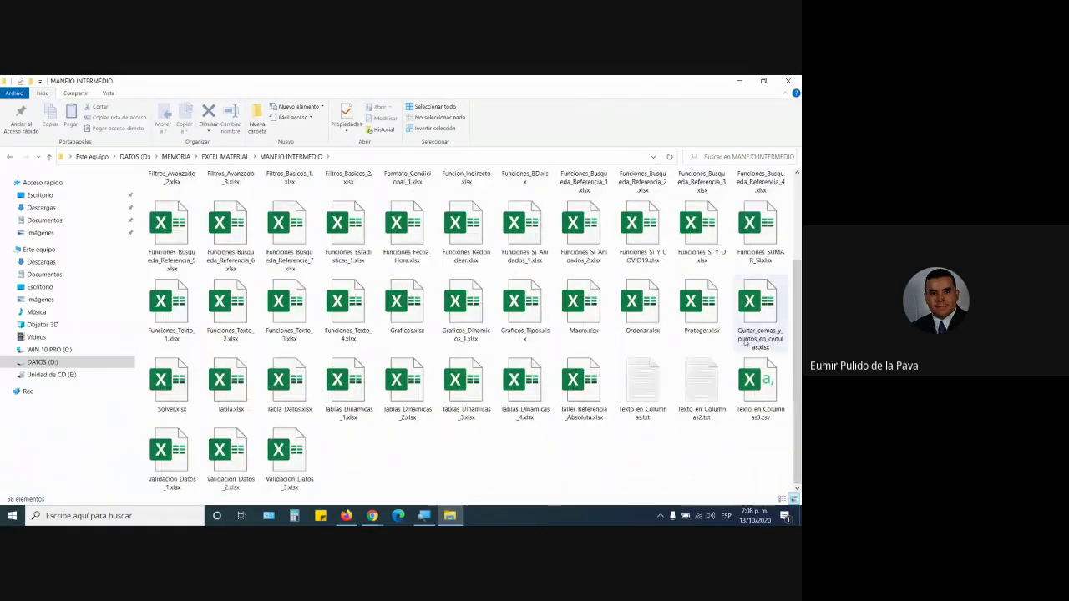
pyautogui.click(641, 310)
pyautogui.doubleClick(642, 310)
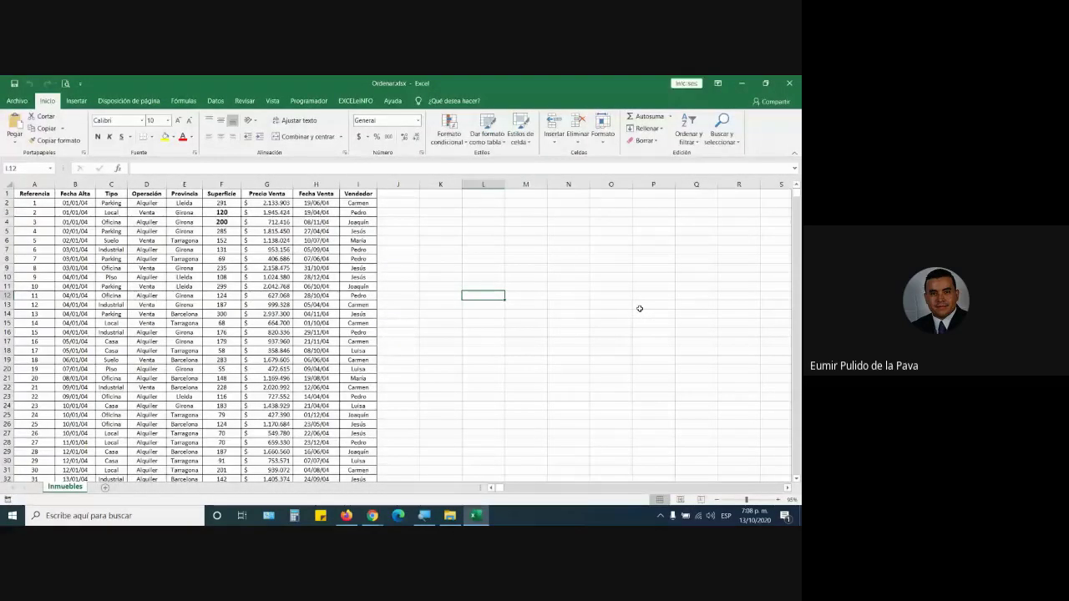
pyautogui.click(345, 515)
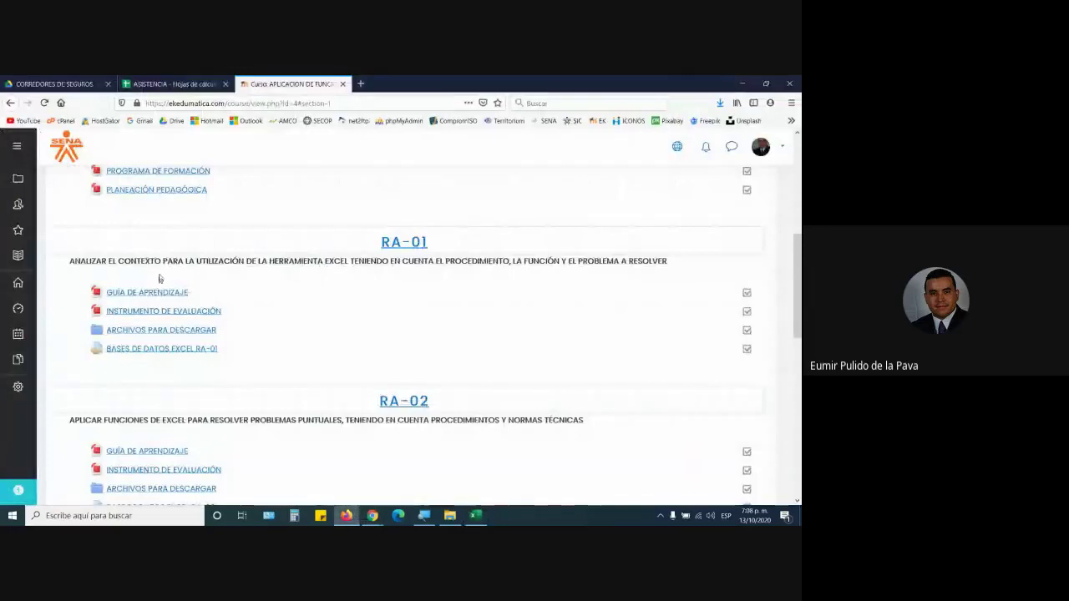
pyautogui.scroll(2, 150, 381)
pyautogui.click(151, 383)
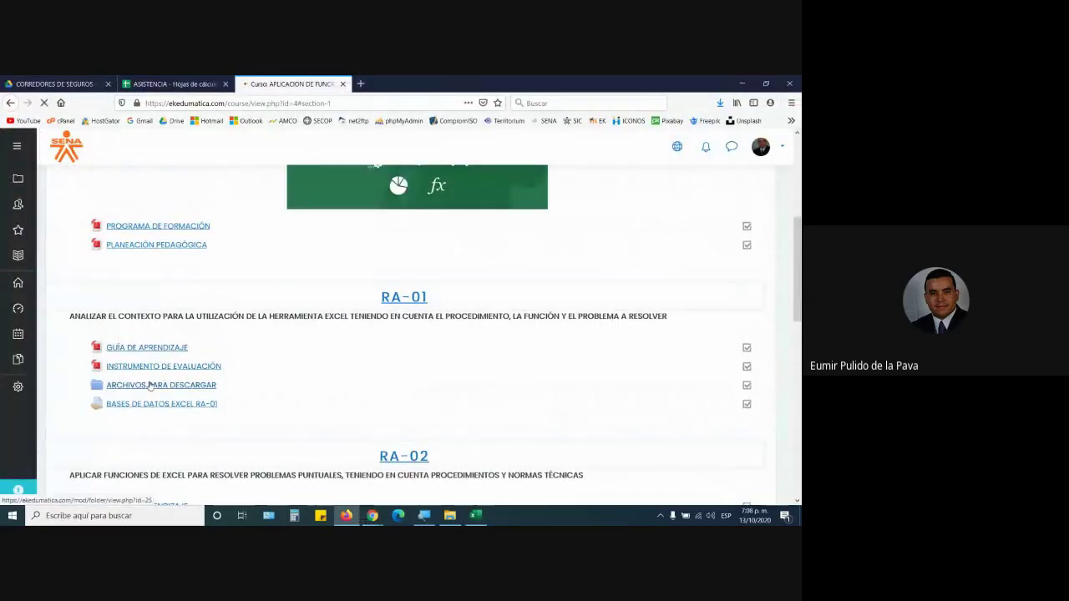
pyautogui.scroll(-2, 255, 384)
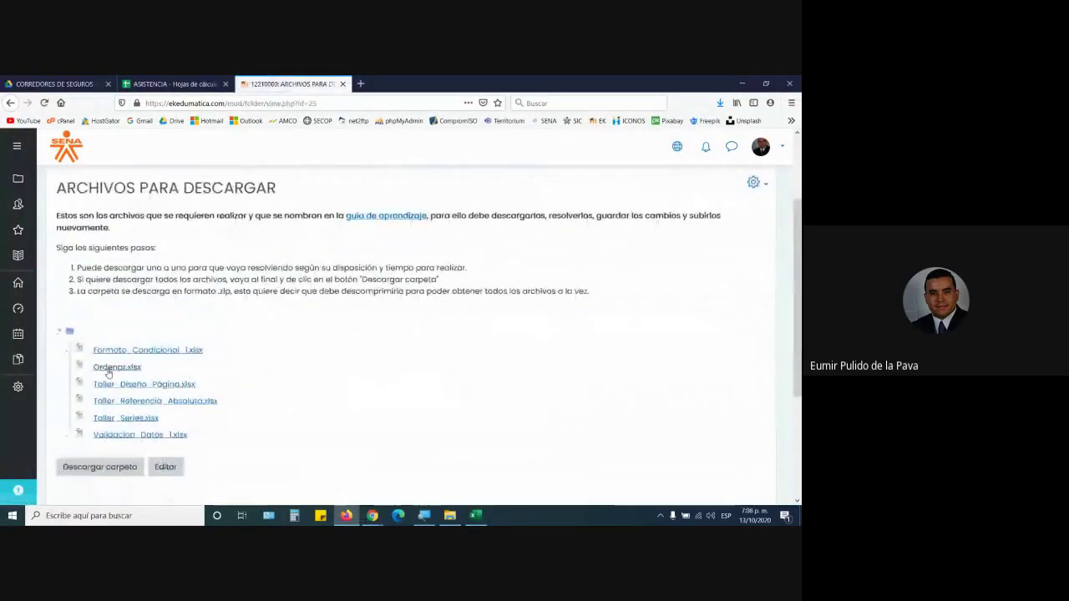
pyautogui.click(476, 515)
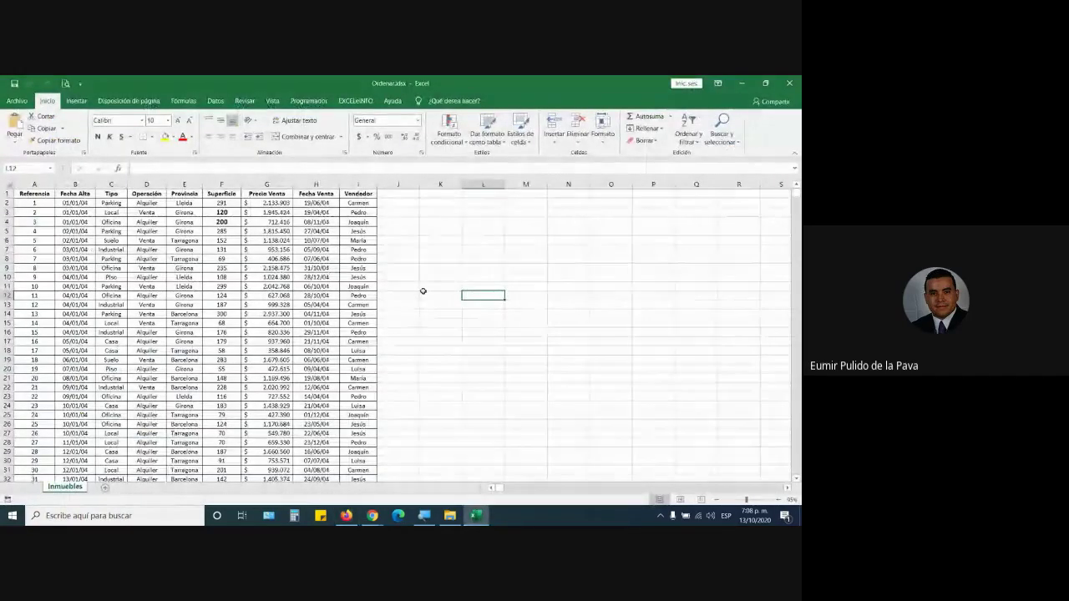
# - Zoom the Inmuebles sheet to about 160% and bring columns A and B back into view
pyautogui.click(776, 499)
pyautogui.click(776, 500)
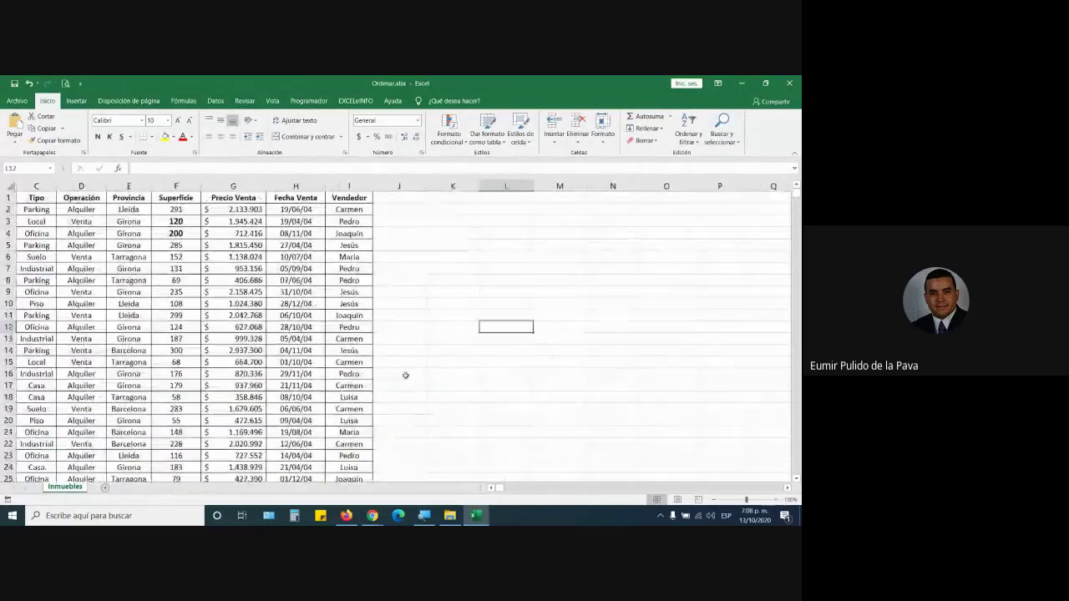
pyautogui.moveTo(499, 488); pyautogui.dragTo(488, 488)
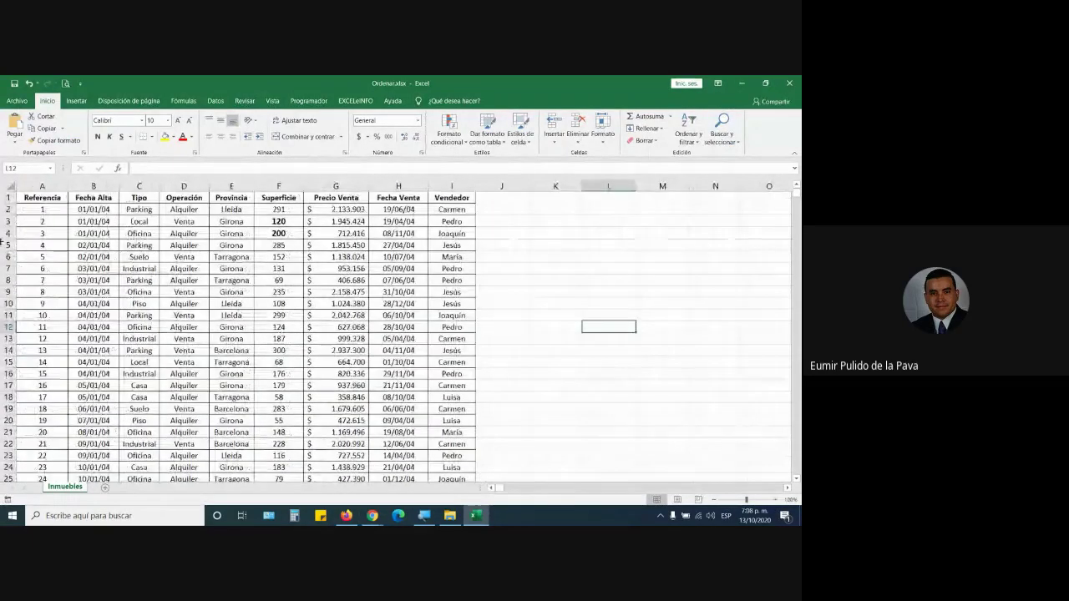
pyautogui.scroll(1, 222, 344)
pyautogui.scroll(1, 222, 344)
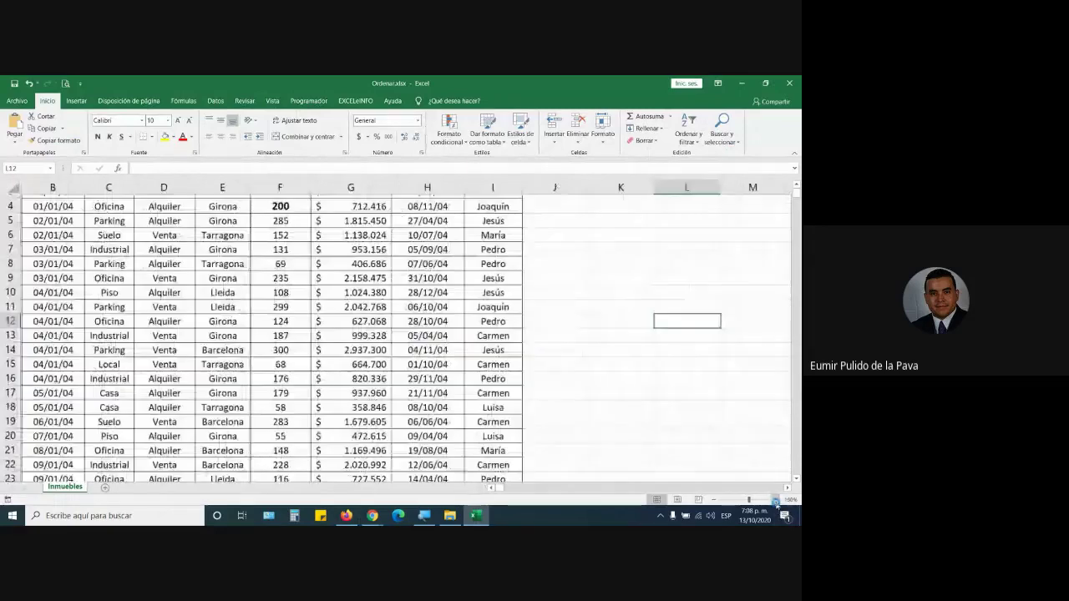
pyautogui.scroll(1, 222, 344)
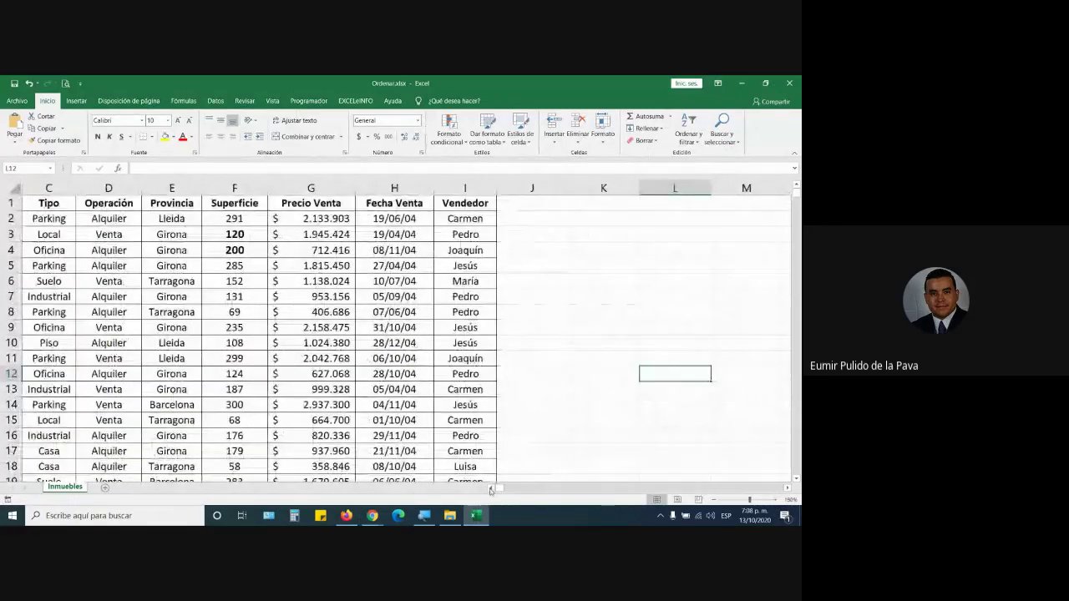
pyautogui.click(491, 489)
pyautogui.click(491, 490)
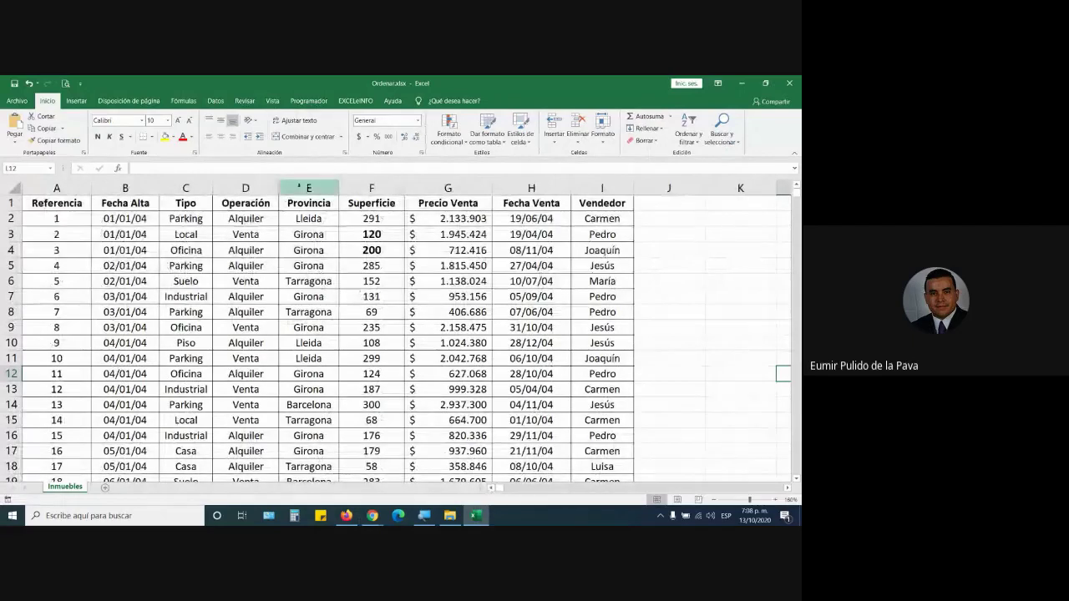
# - Point out the Provincia column and step through the Referencia values for the class
pyautogui.click(308, 188)
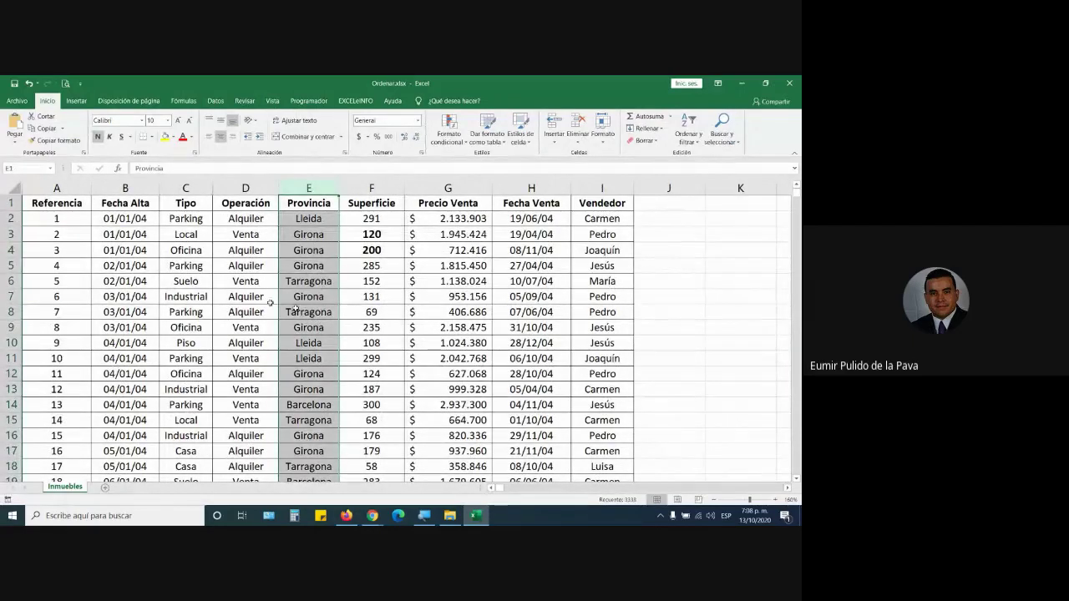
pyautogui.click(62, 220)
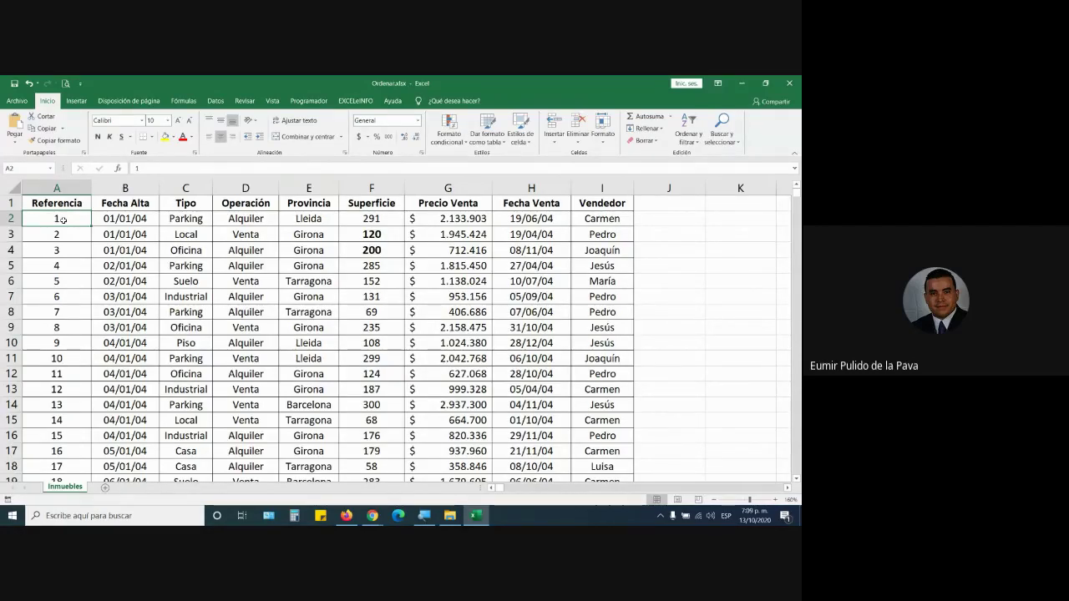
pyautogui.click(53, 239)
pyautogui.press('Down')
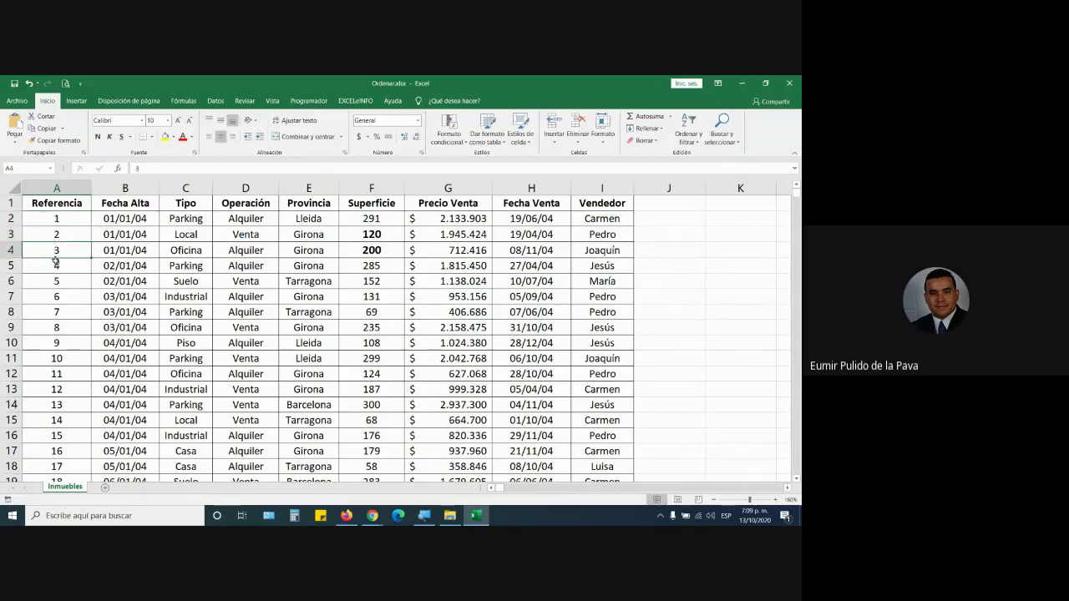
pyautogui.press('Down')
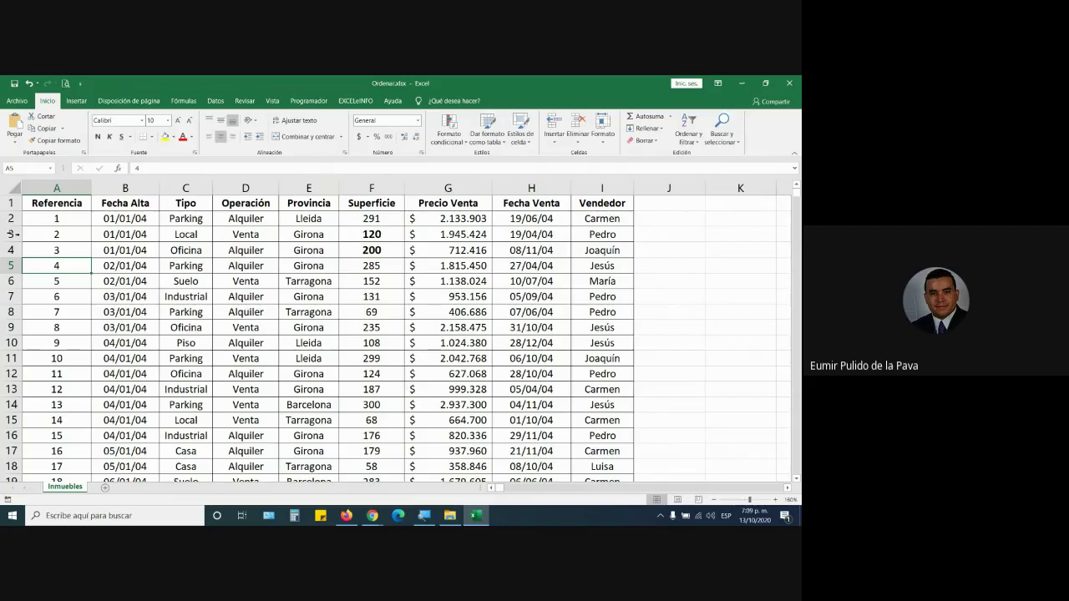
pyautogui.click(60, 205)
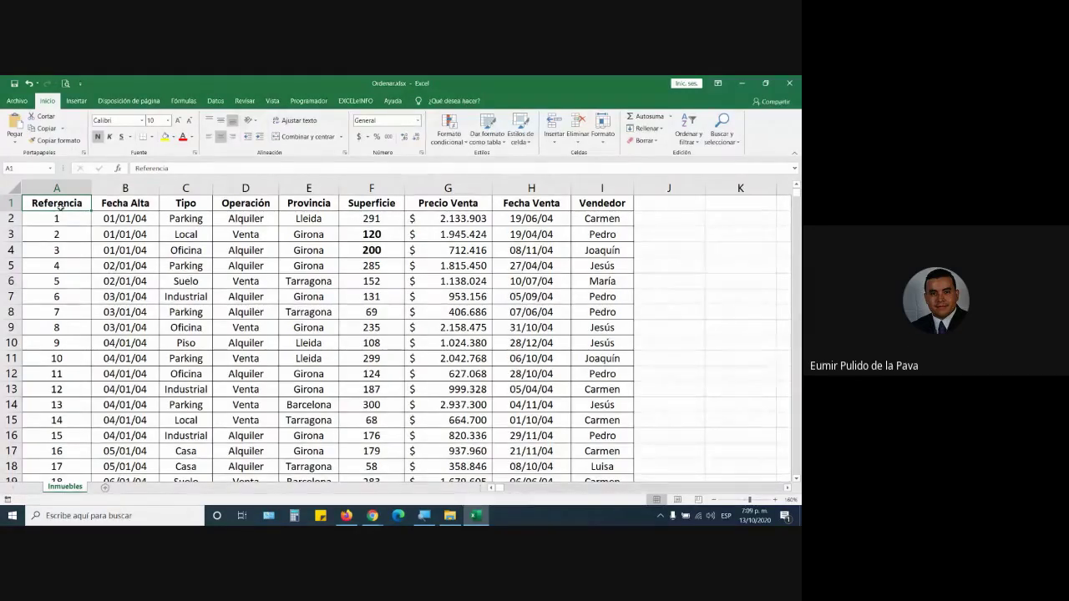
pyautogui.click(185, 188)
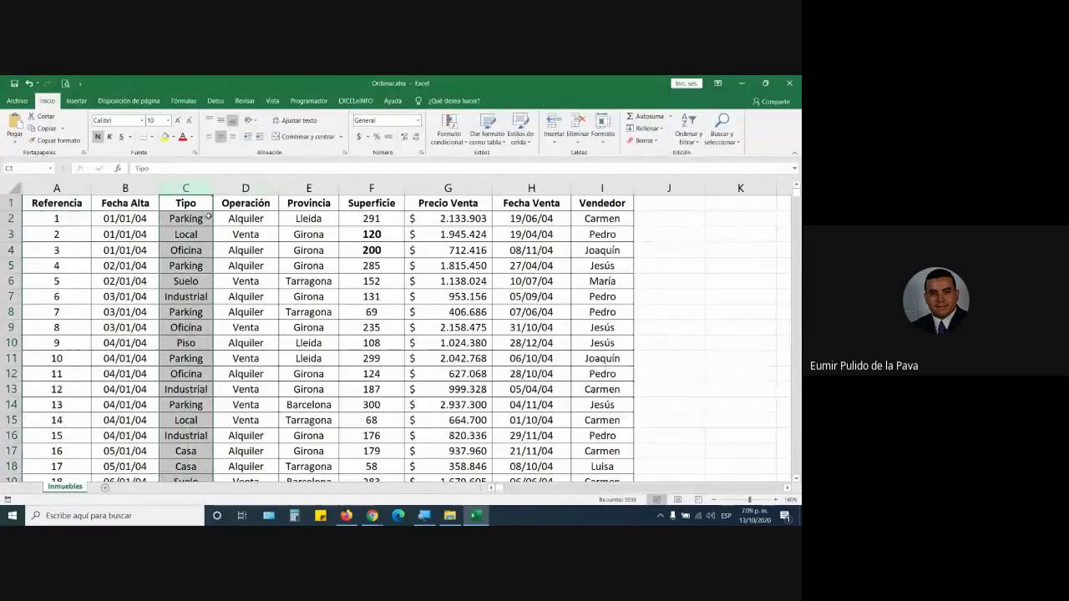
pyautogui.click(191, 235)
pyautogui.click(197, 249)
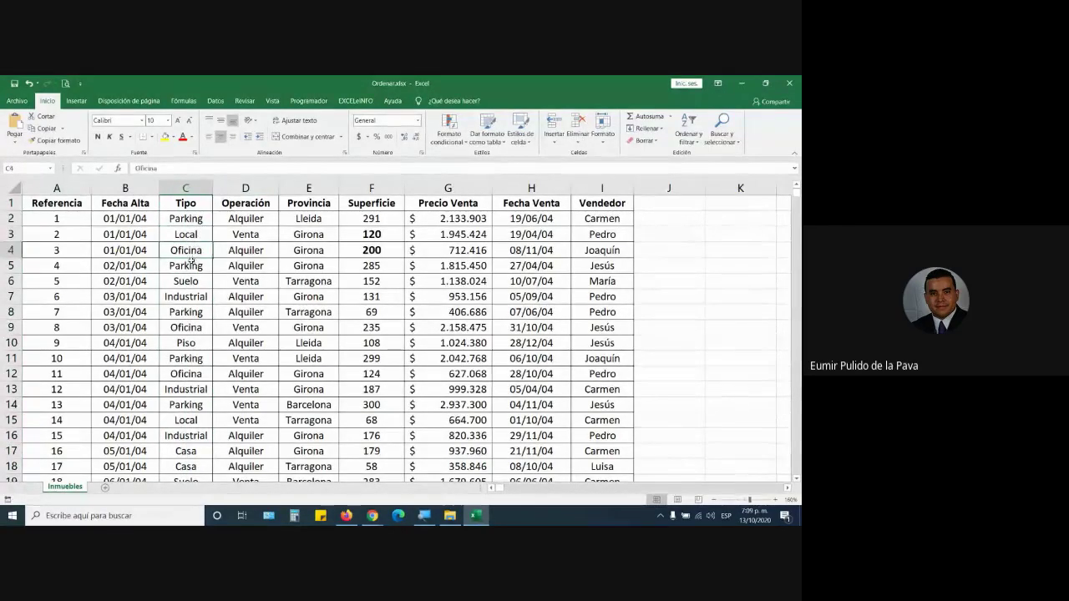
pyautogui.click(188, 265)
pyautogui.click(186, 282)
pyautogui.click(188, 296)
pyautogui.click(190, 312)
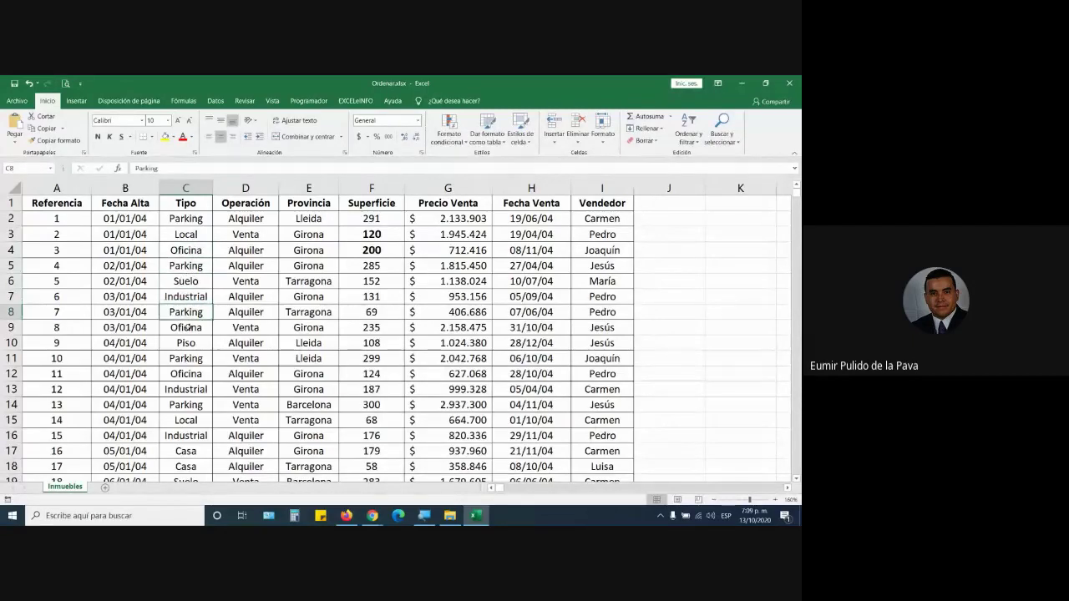
pyautogui.click(185, 329)
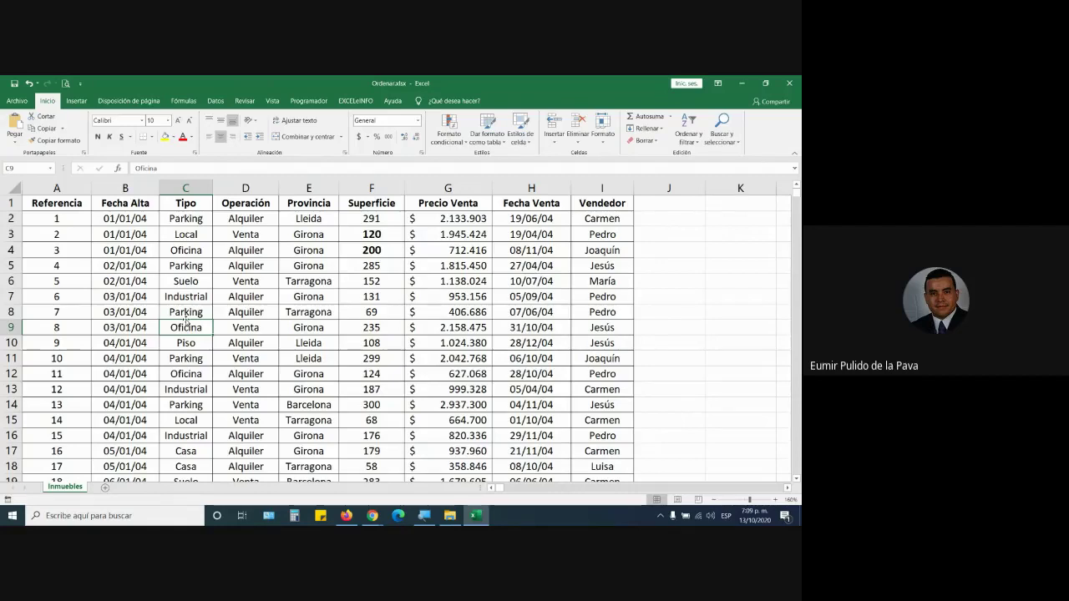
pyautogui.click(135, 208)
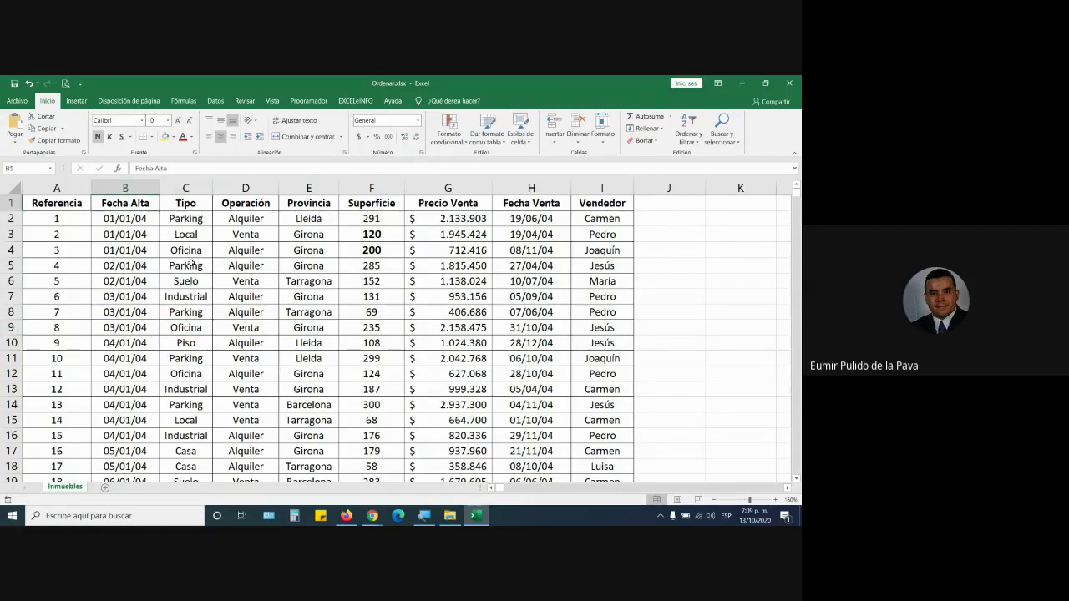
pyautogui.click(243, 207)
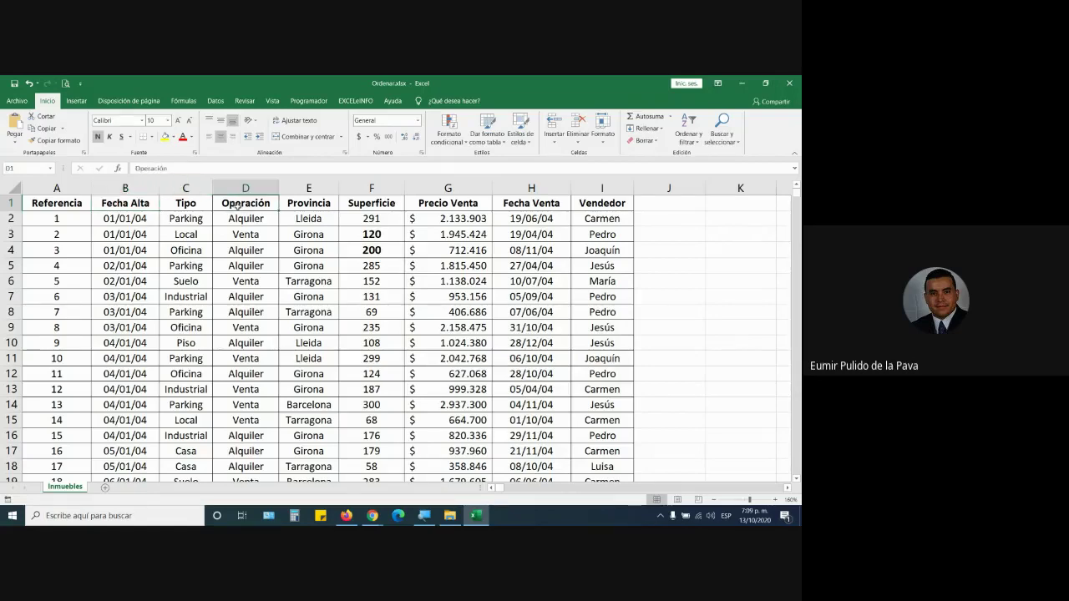
pyautogui.click(177, 203)
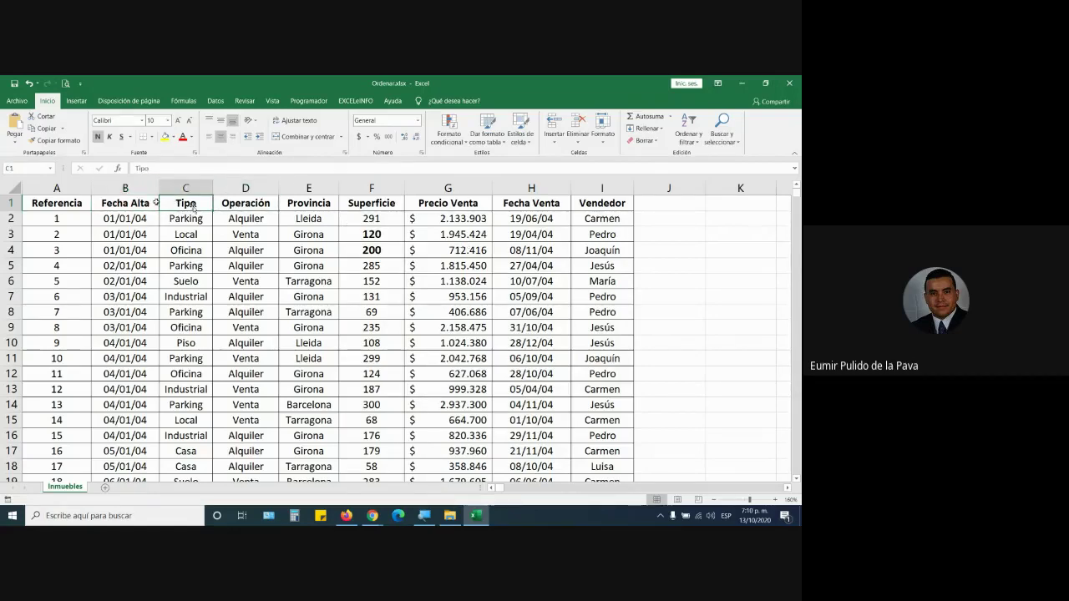
pyautogui.click(56, 201)
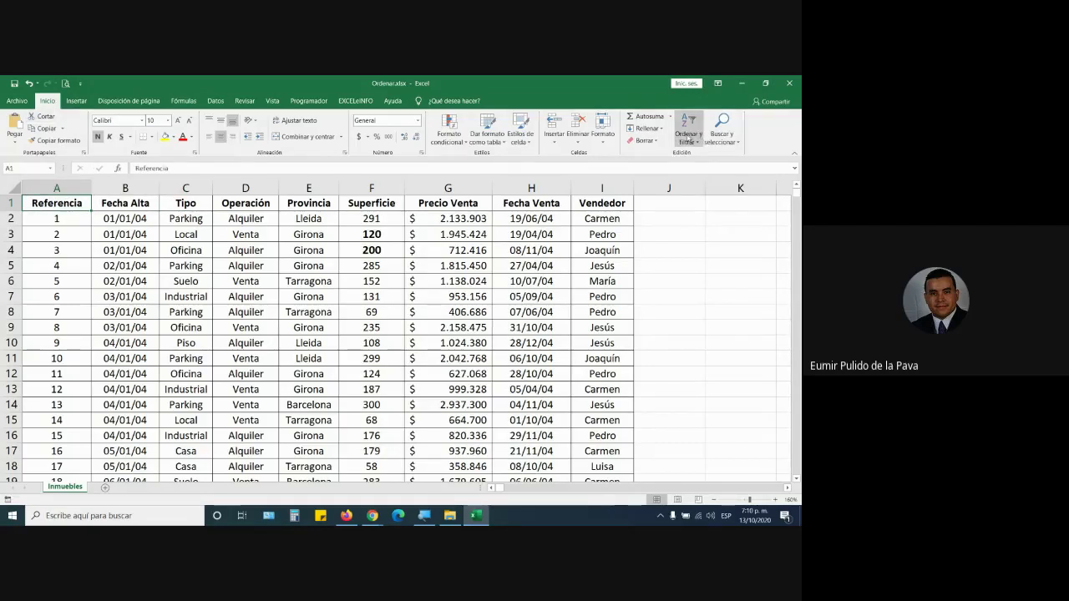
# - Apply an Orden personalizado sort on the whole list: Ordenar por Tipo, A a Z
pyautogui.click(688, 139)
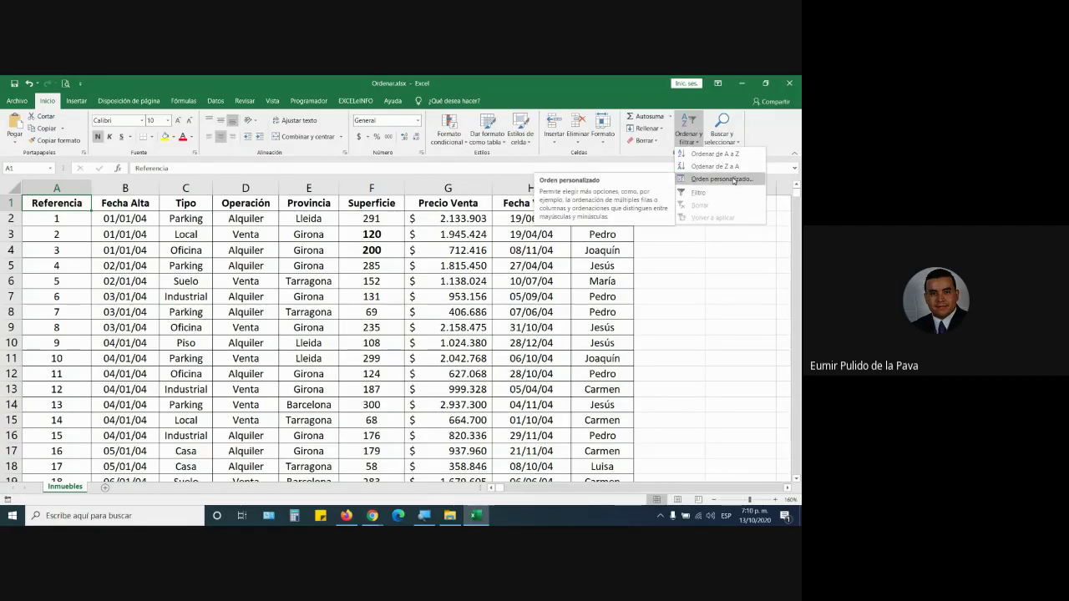
pyautogui.click(722, 178)
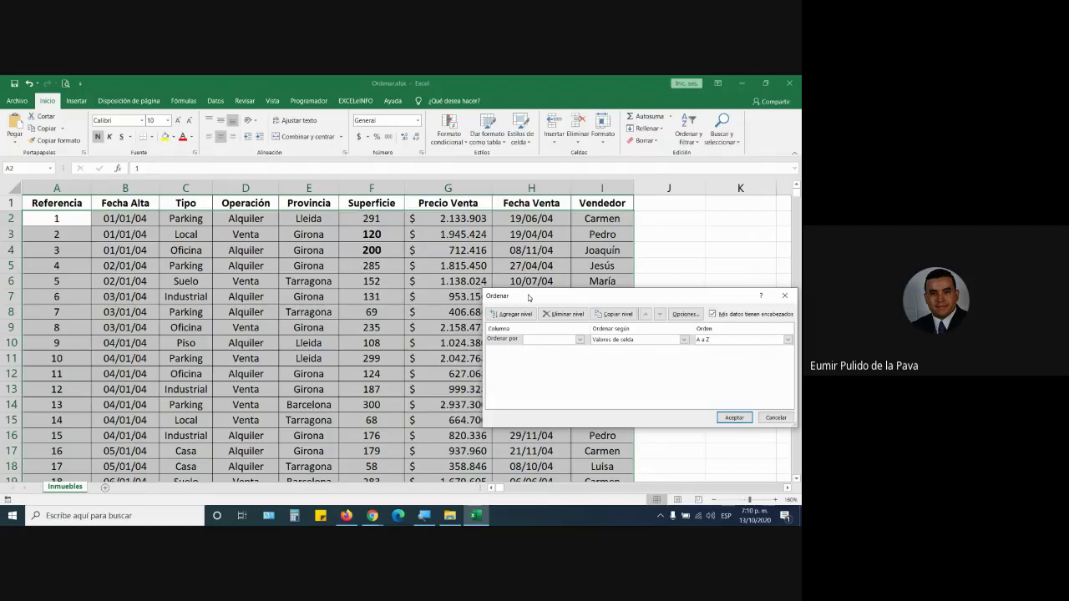
pyautogui.moveTo(528, 298); pyautogui.dragTo(293, 228)
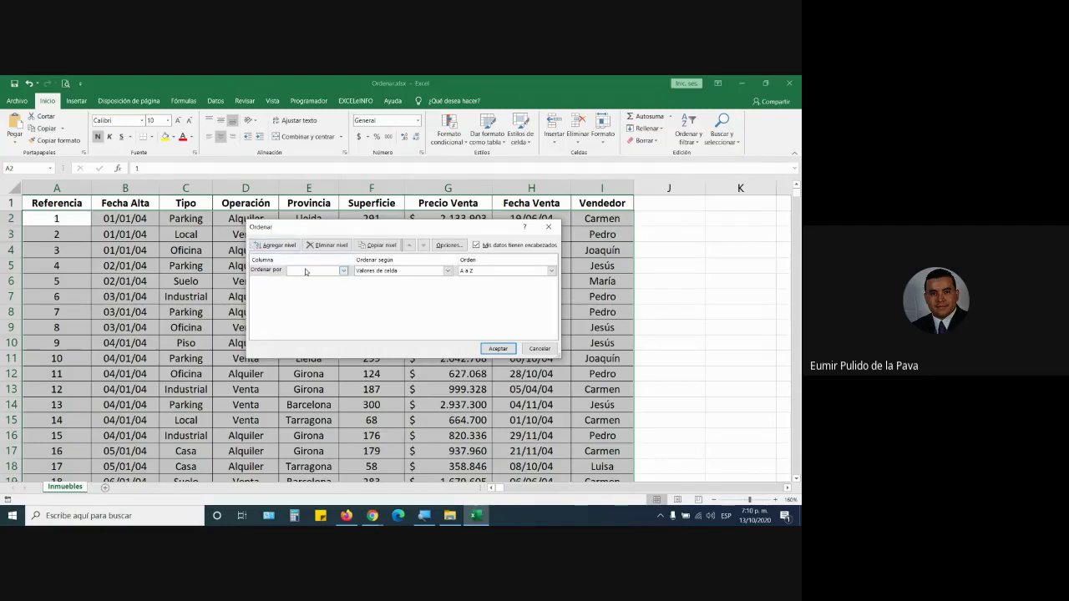
pyautogui.click(306, 271)
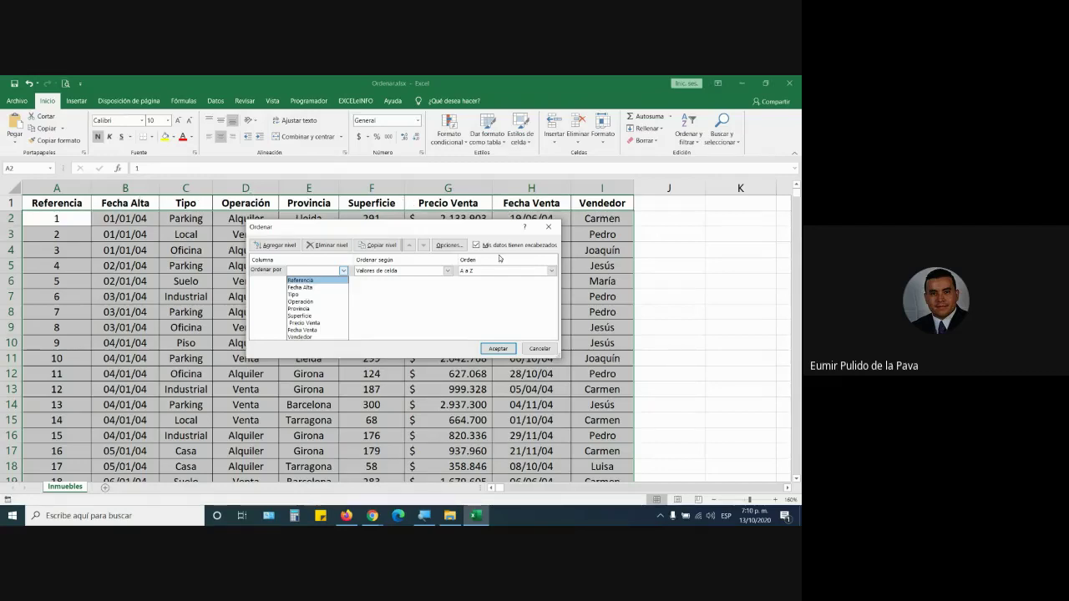
pyautogui.press('super+plus')
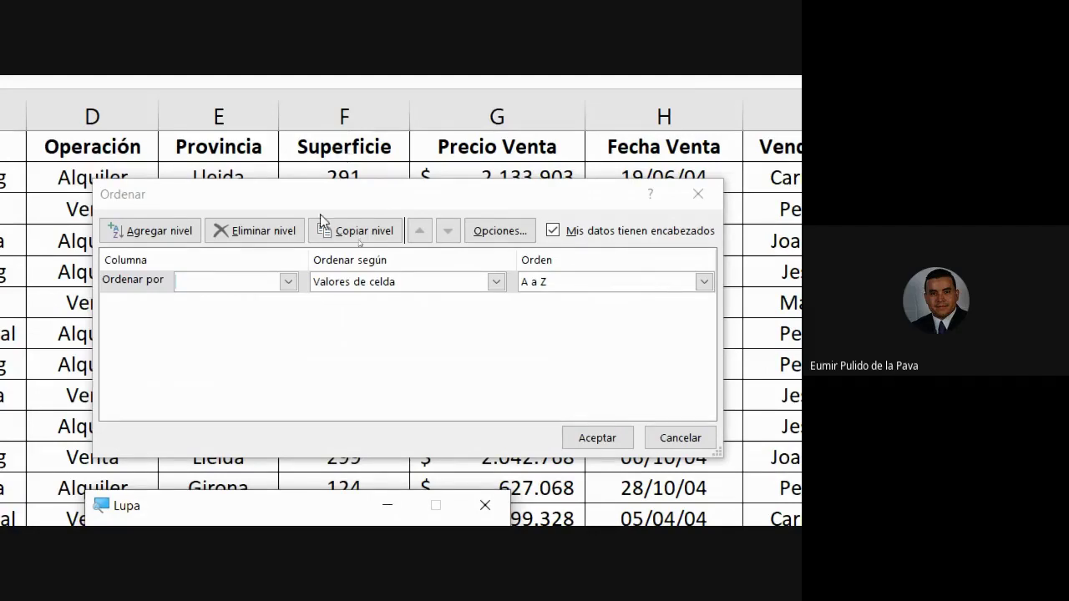
pyautogui.click(288, 281)
pyautogui.click(215, 332)
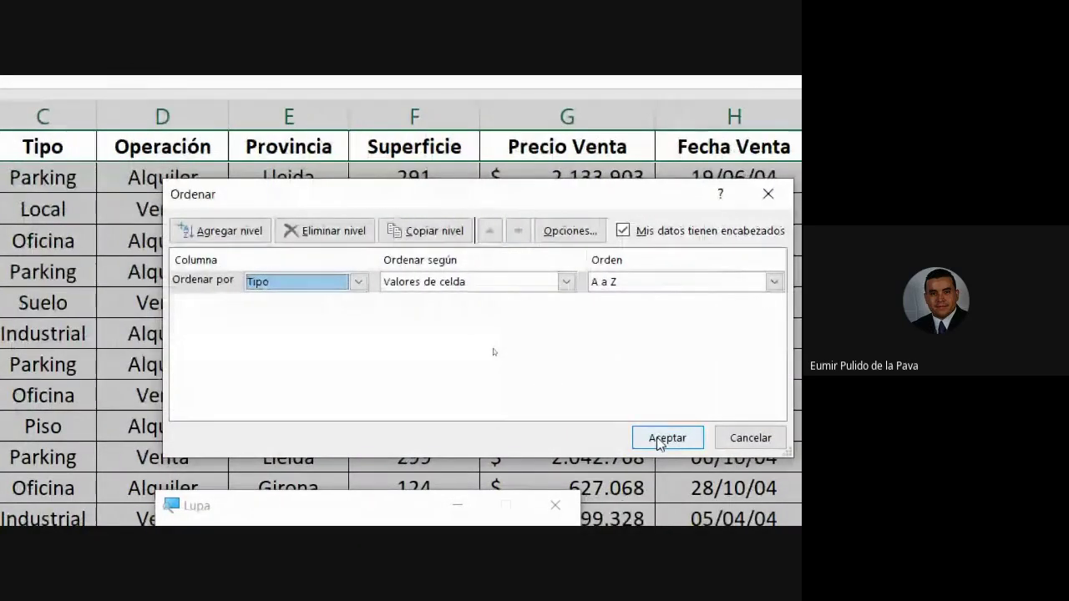
pyautogui.click(658, 439)
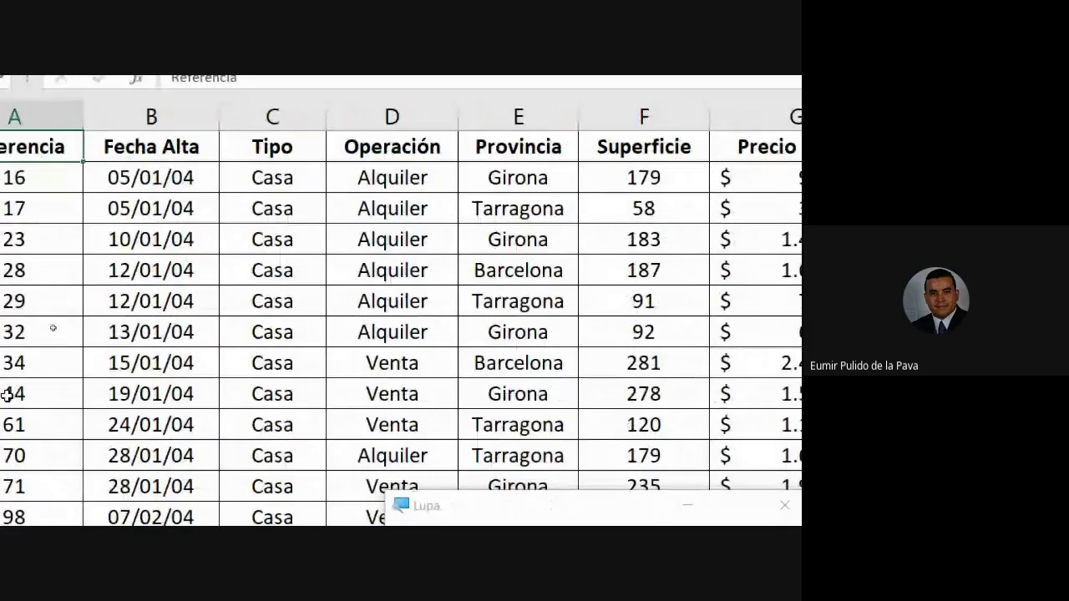
pyautogui.moveTo(336, 174); pyautogui.dragTo(336, 357)
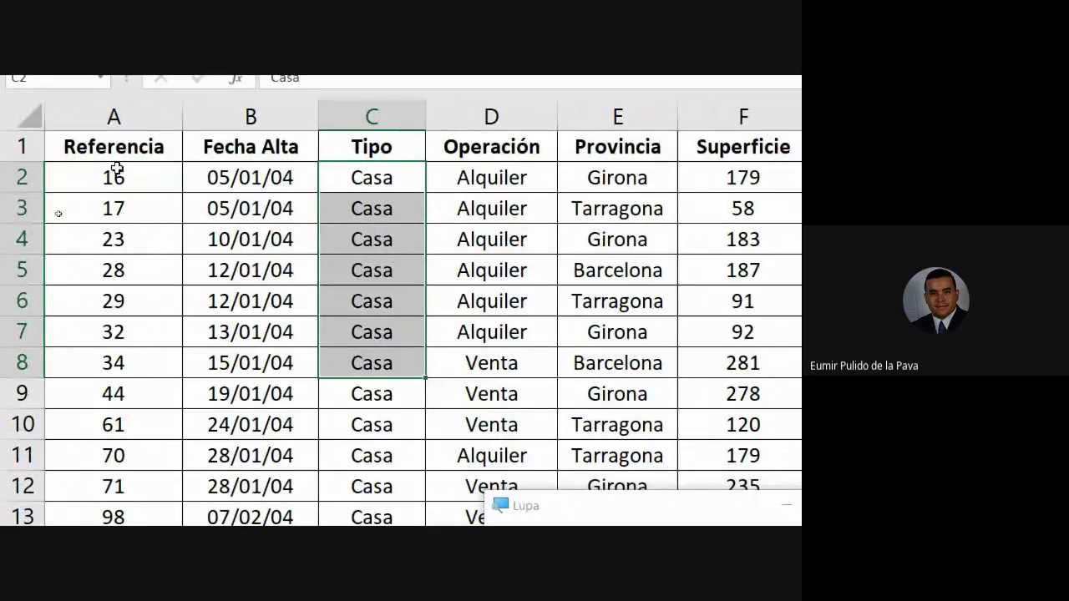
pyautogui.moveTo(111, 172)
pyautogui.mouseDown()
pyautogui.moveTo(149, 224)
pyautogui.moveTo(148, 289)
pyautogui.mouseUp()
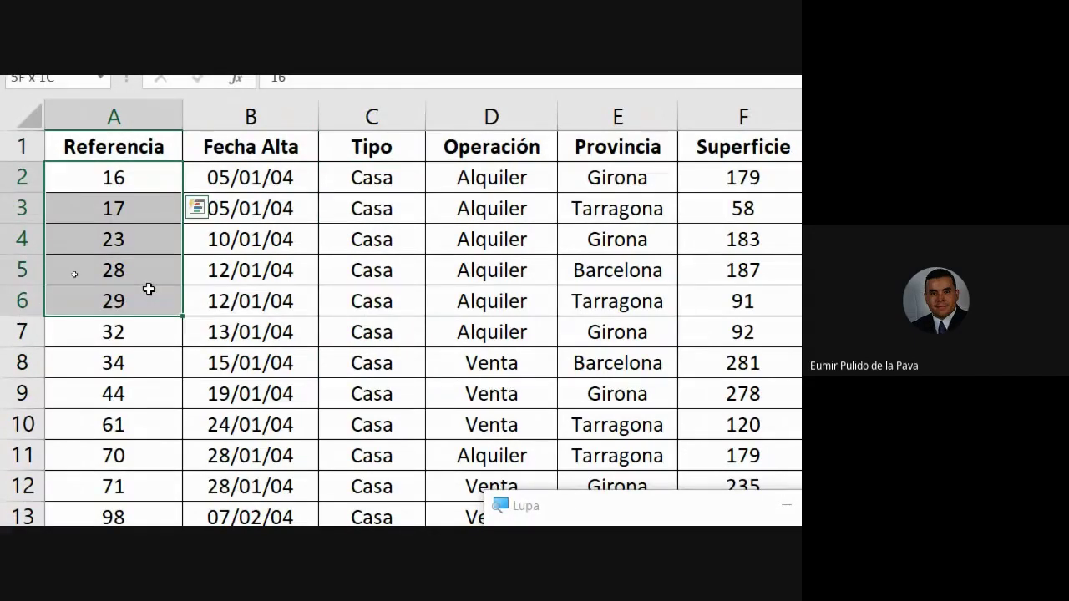
pyautogui.click(372, 100)
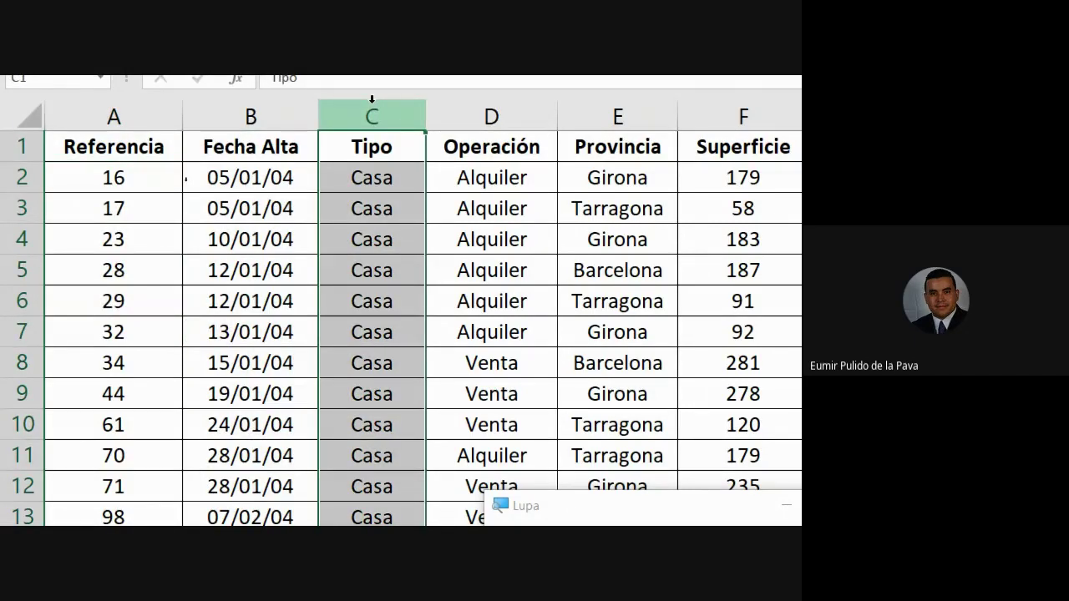
pyautogui.moveTo(145, 174); pyautogui.dragTo(250, 456)
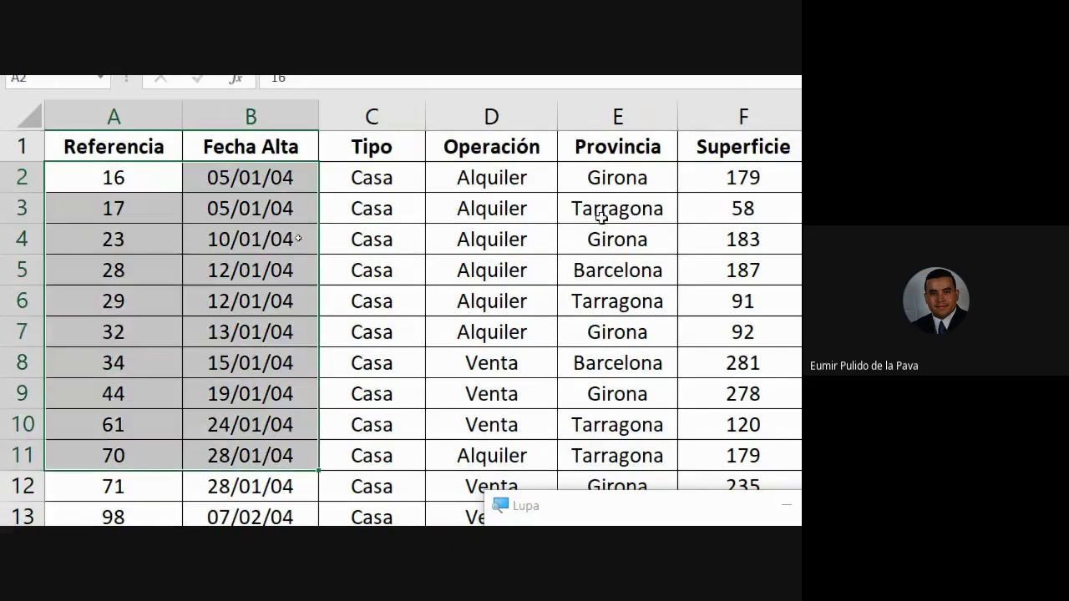
pyautogui.moveTo(492, 178); pyautogui.dragTo(723, 301)
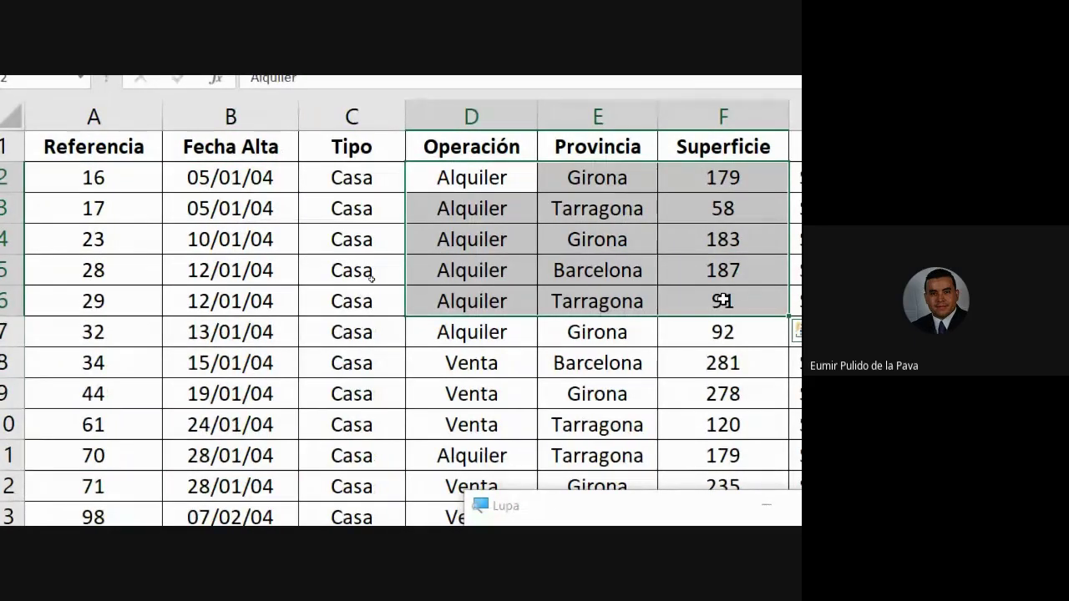
pyautogui.click(343, 110)
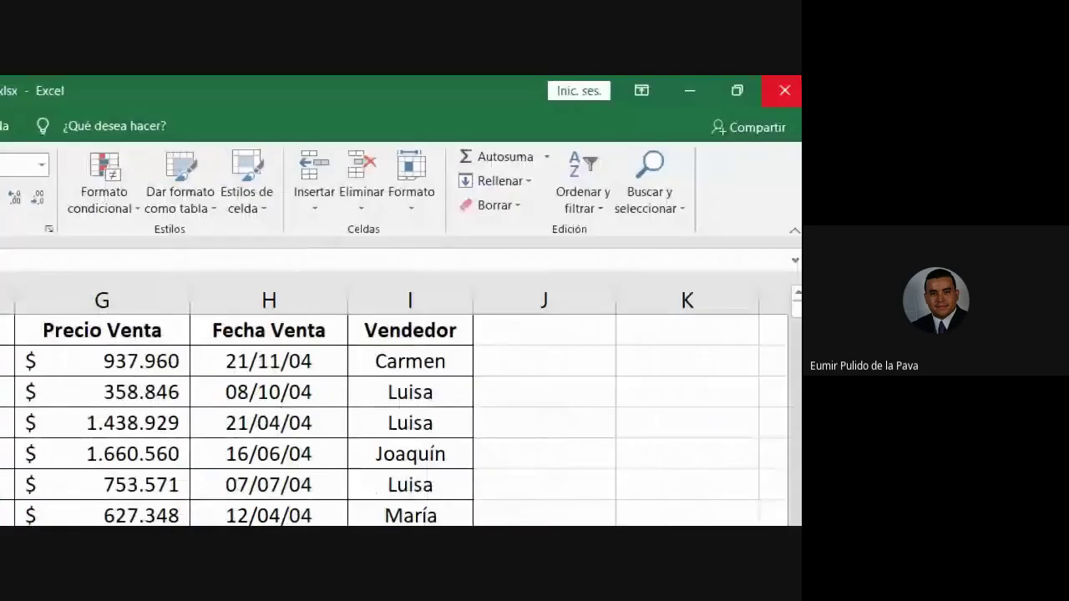
pyautogui.click(583, 180)
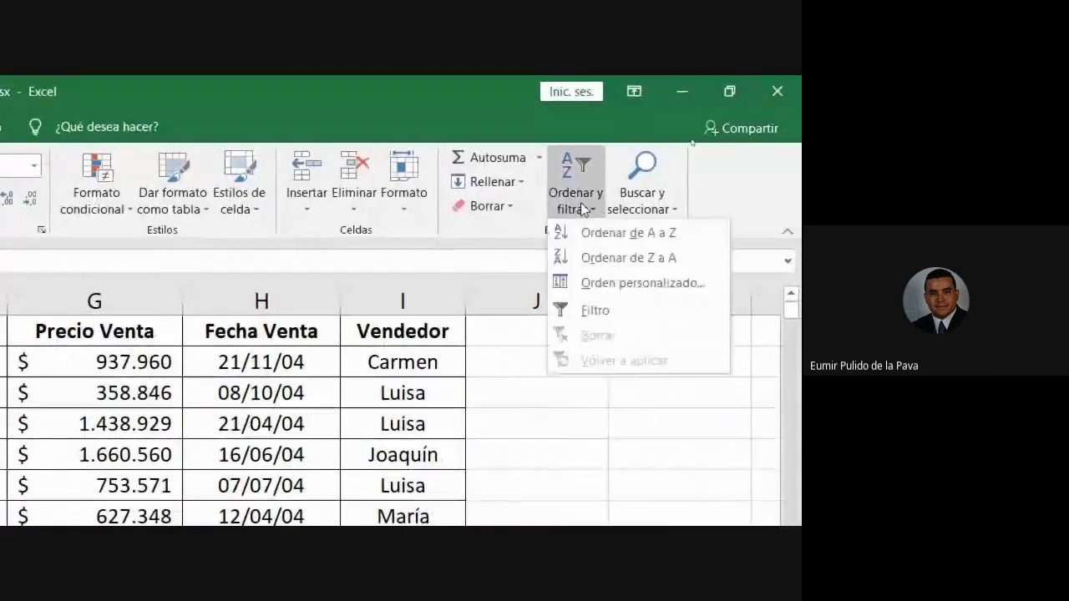
pyautogui.click(601, 279)
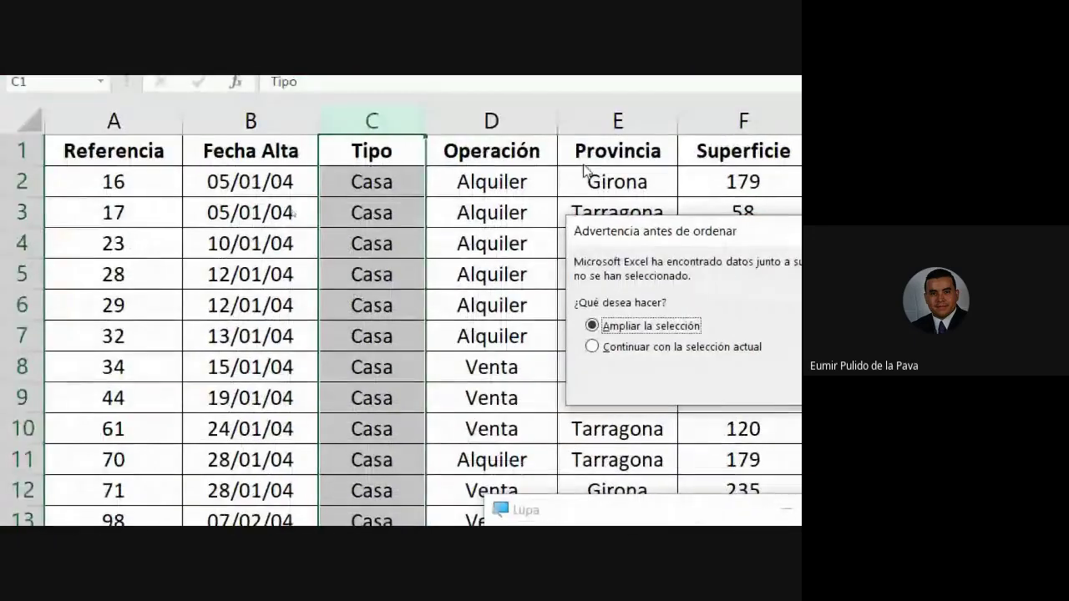
pyautogui.click(420, 358)
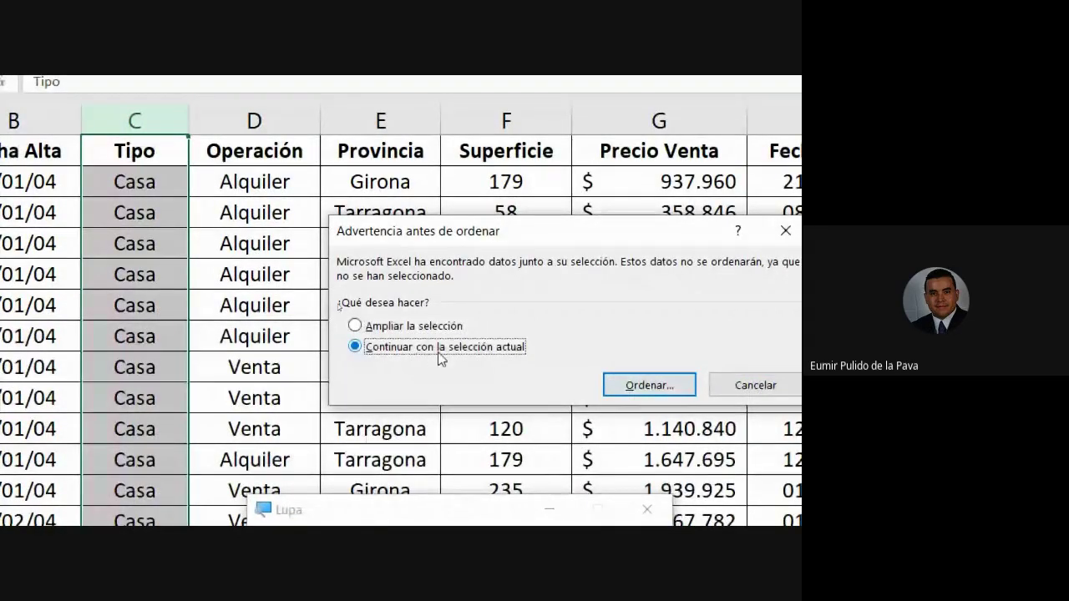
pyautogui.click(748, 385)
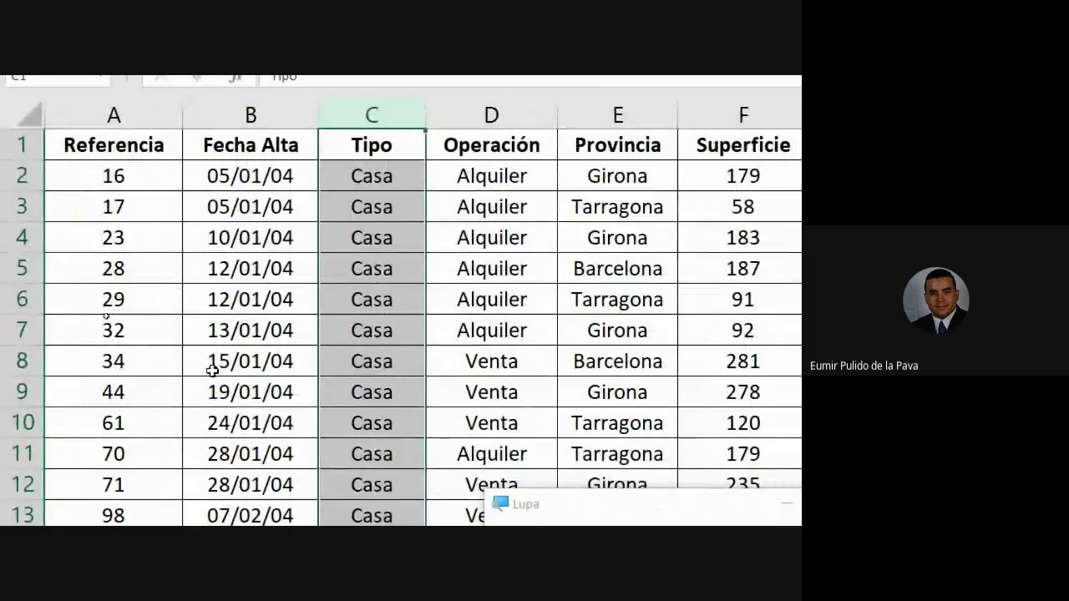
pyautogui.moveTo(92, 171); pyautogui.dragTo(58, 455)
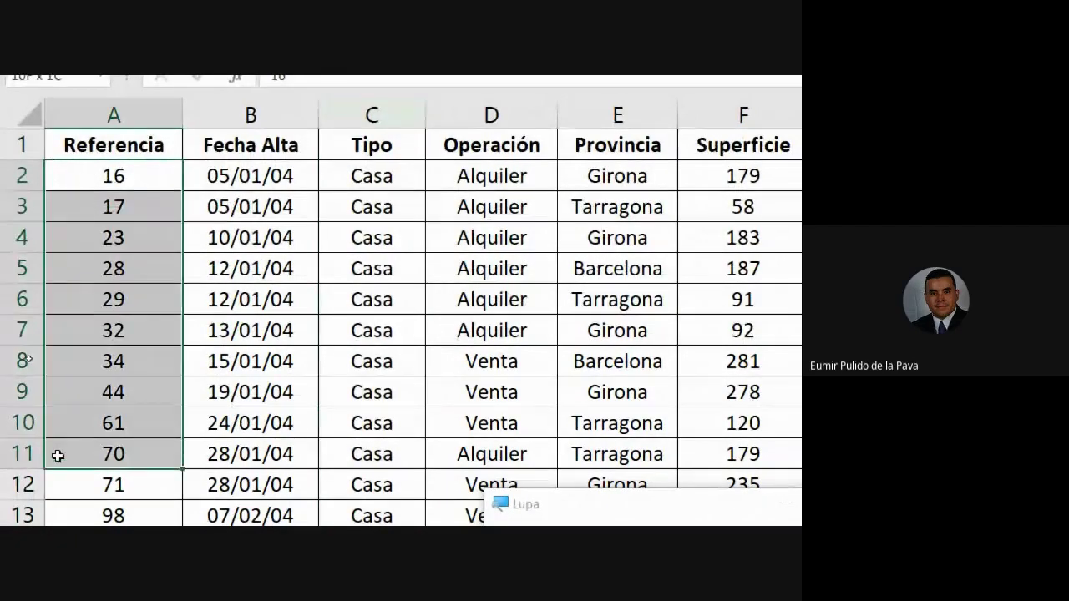
pyautogui.moveTo(346, 222); pyautogui.dragTo(250, 176)
pyautogui.click(355, 178)
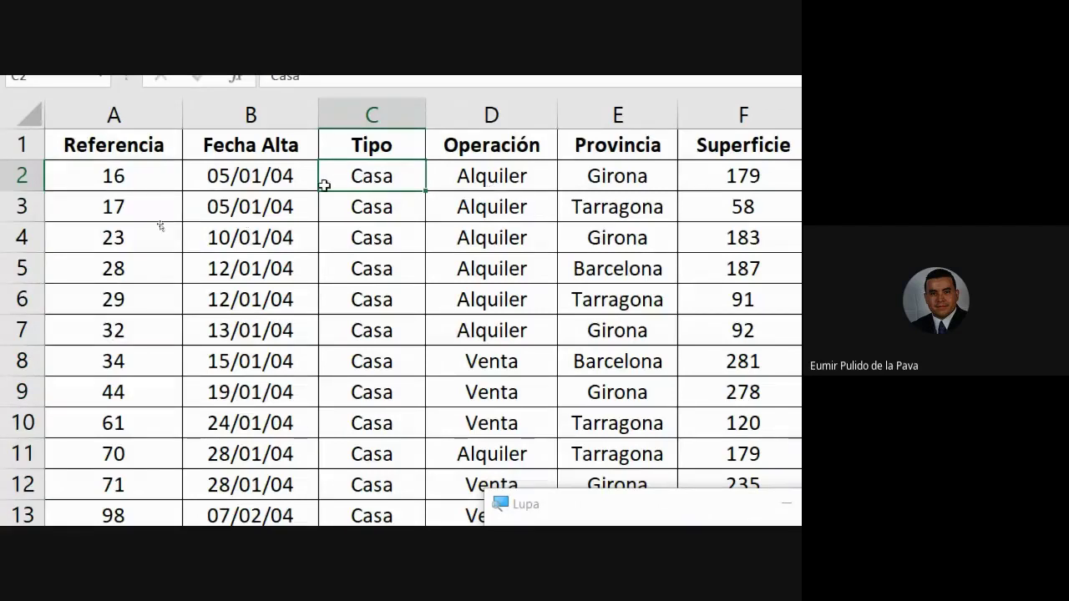
pyautogui.hotkey('shift', 'space')
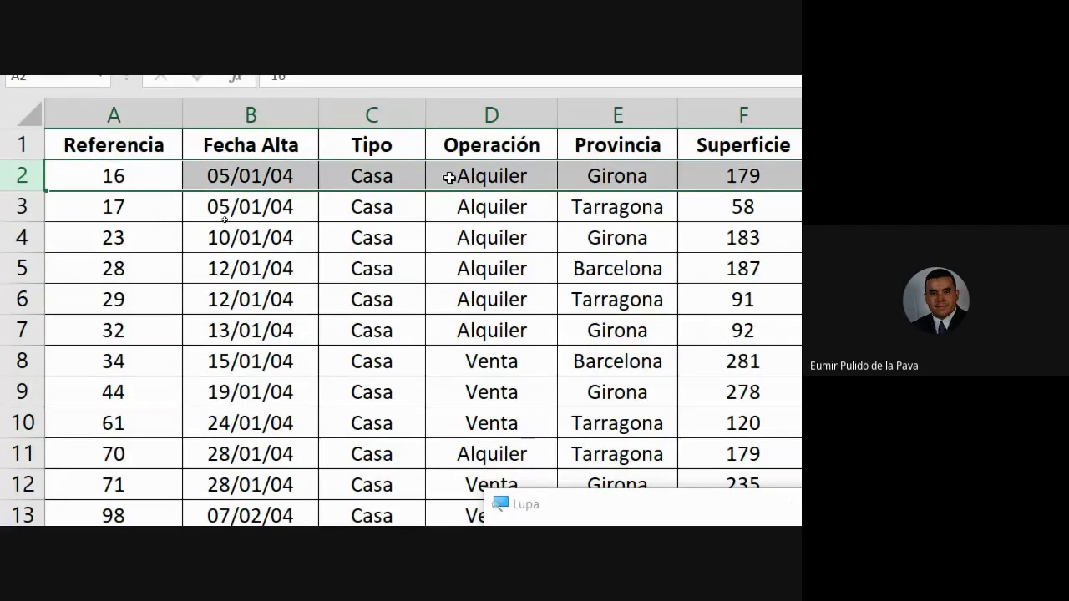
pyautogui.click(483, 176)
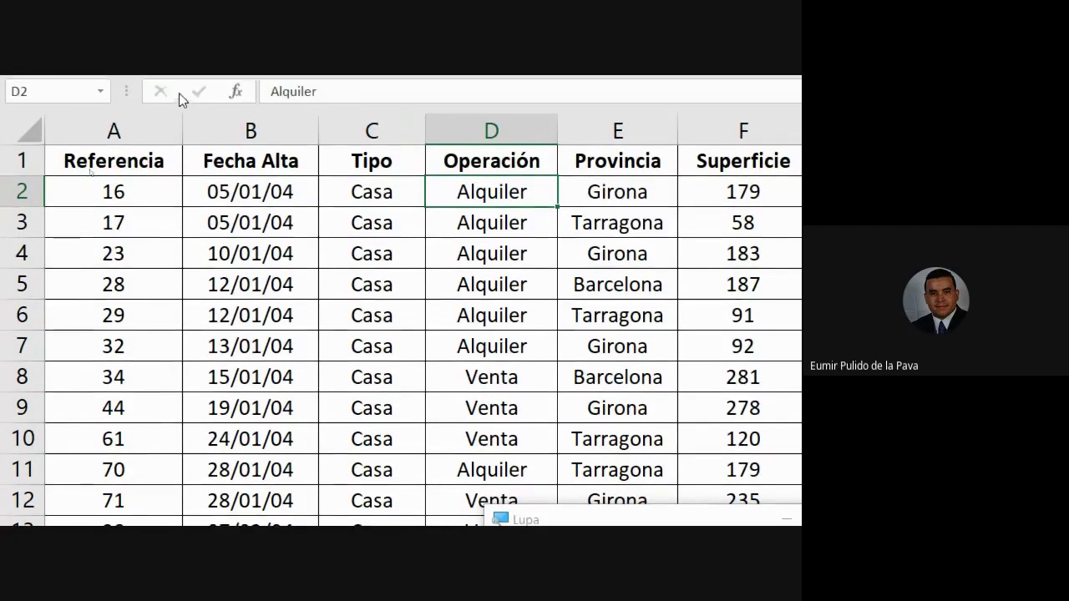
pyautogui.hotkey('ctrl', 'z')
pyautogui.click(353, 188)
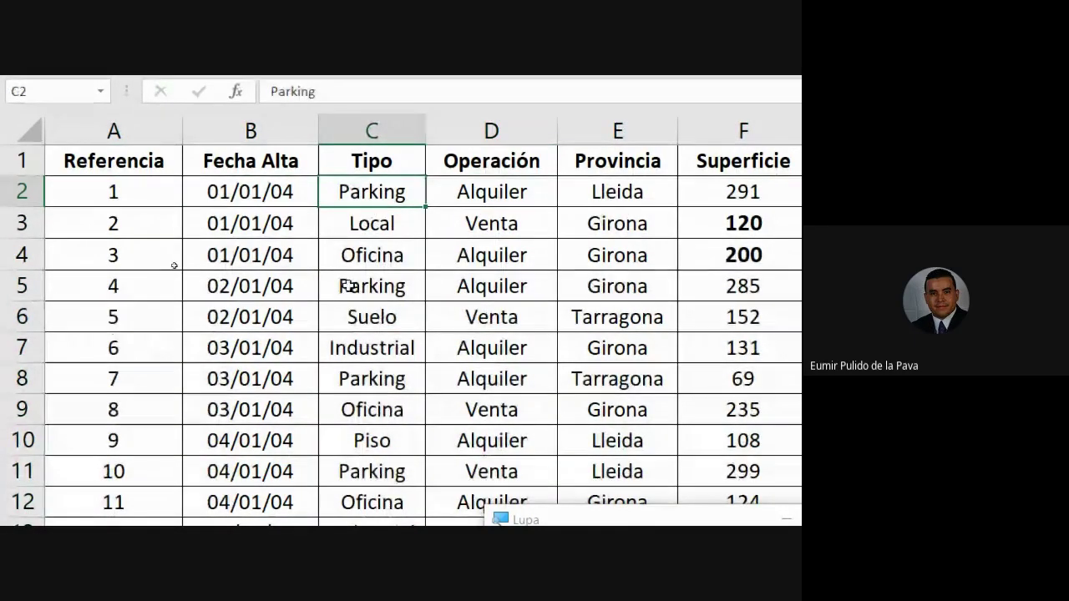
pyautogui.scroll(-1, 637, 465)
pyautogui.scroll(-8, 638, 465)
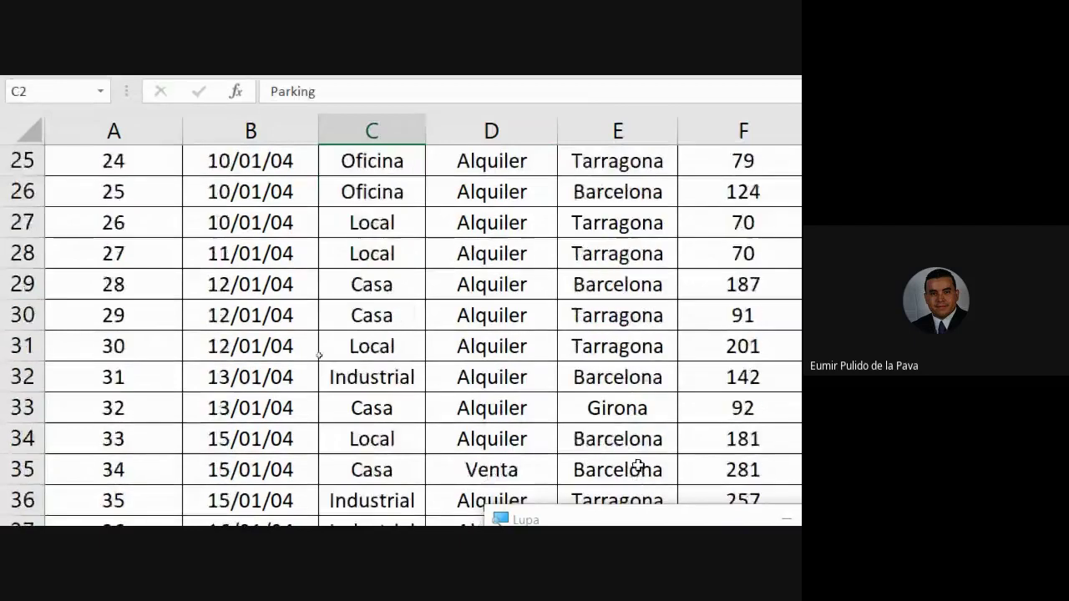
pyautogui.scroll(-2, 637, 466)
pyautogui.scroll(-7, 638, 465)
pyautogui.scroll(-17, 638, 465)
pyautogui.scroll(-10, 635, 465)
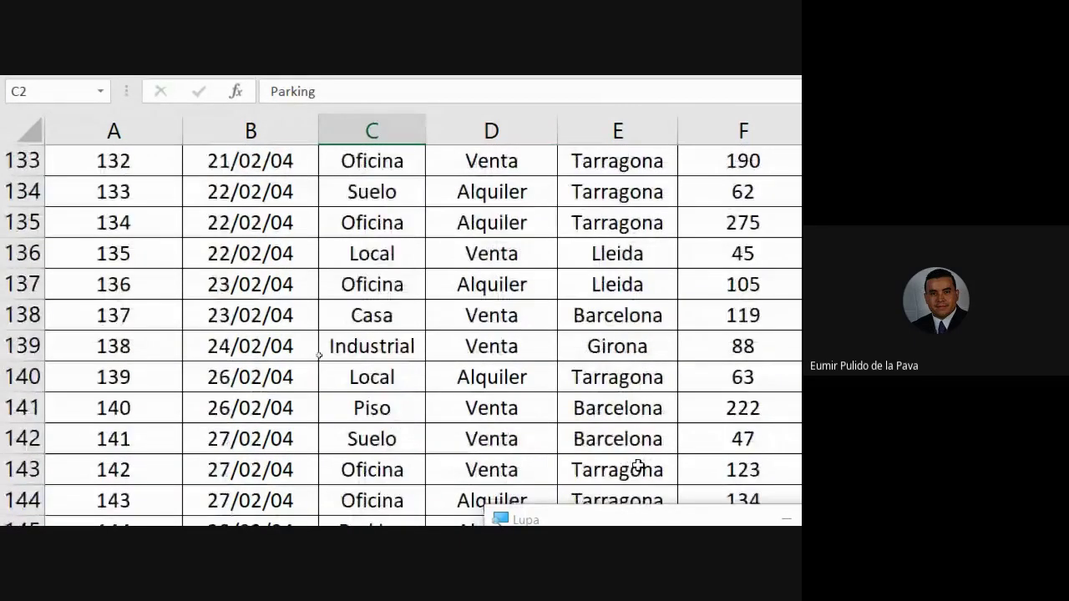
pyautogui.scroll(-18, 635, 465)
pyautogui.scroll(-9, 610, 440)
pyautogui.moveTo(143, 376); pyautogui.dragTo(542, 377)
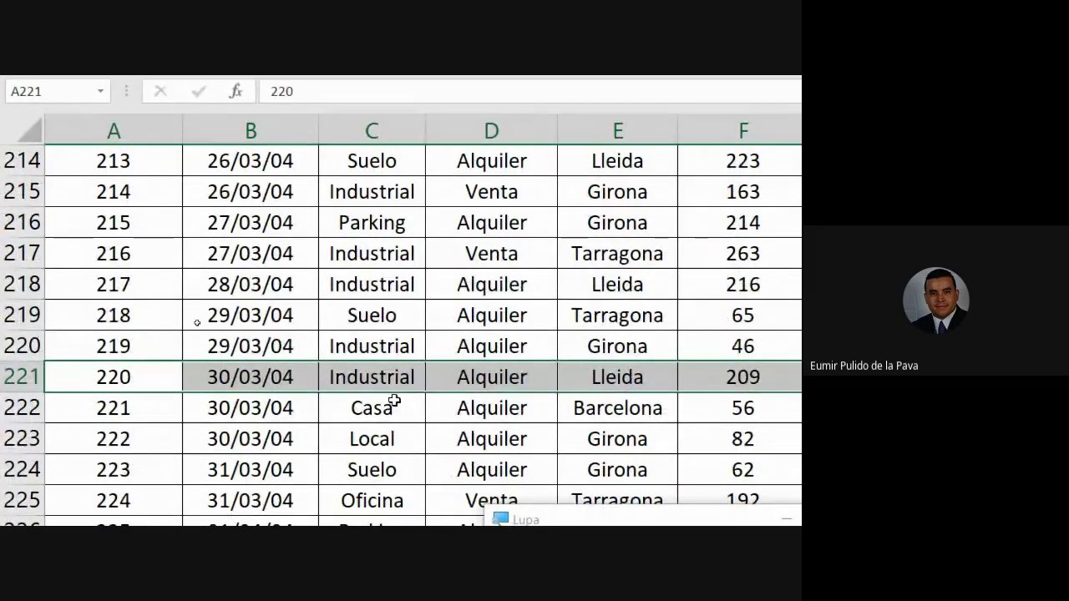
pyautogui.scroll(7, 393, 406)
pyautogui.scroll(-4, 381, 259)
pyautogui.scroll(-3, 381, 258)
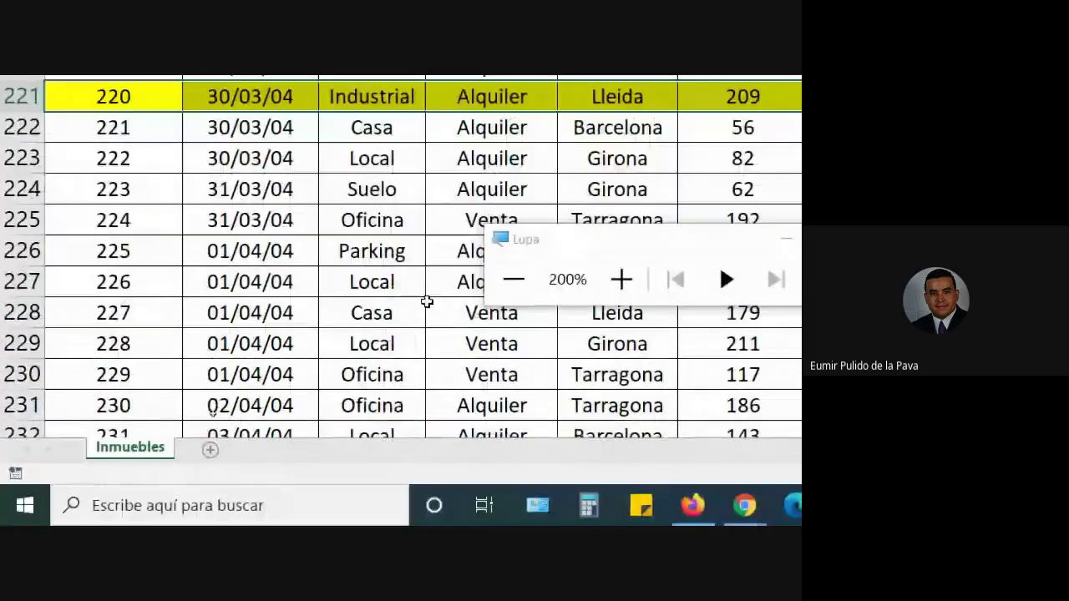
pyautogui.scroll(8, 388, 310)
pyautogui.scroll(11, 388, 311)
pyautogui.scroll(19, 385, 296)
pyautogui.scroll(11, 382, 288)
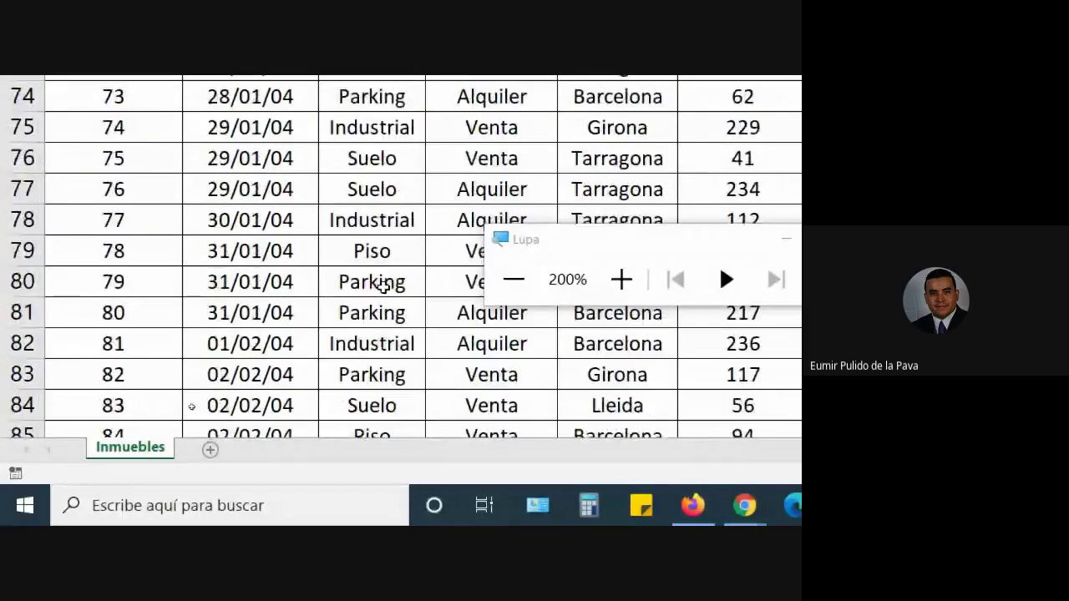
pyautogui.scroll(20, 380, 286)
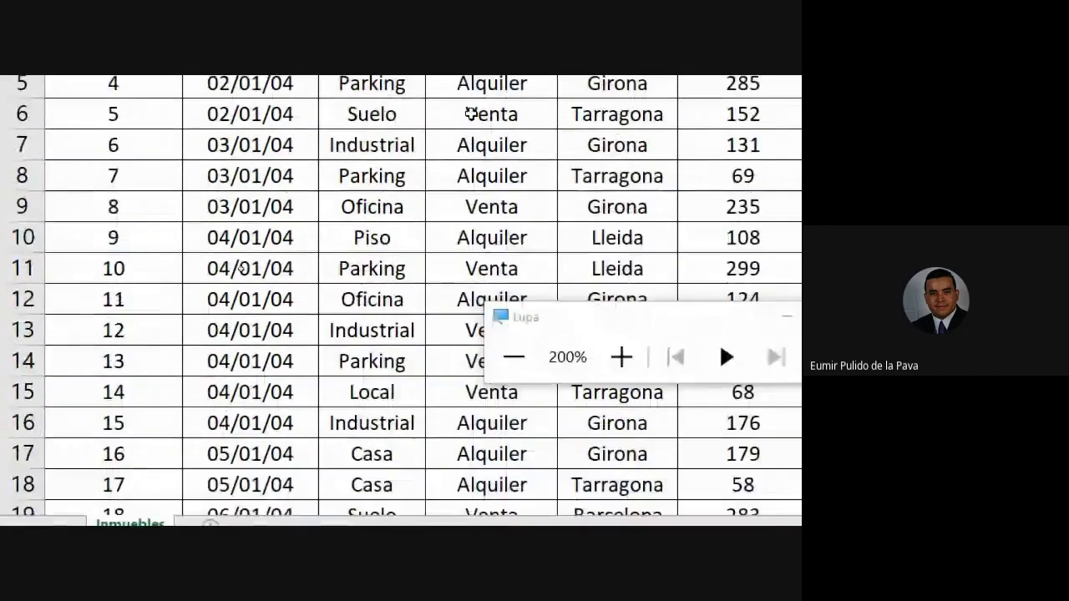
# - From C1, run Orden personalizado with Ordenar por Tipo and Orden A a Z
pyautogui.click(379, 177)
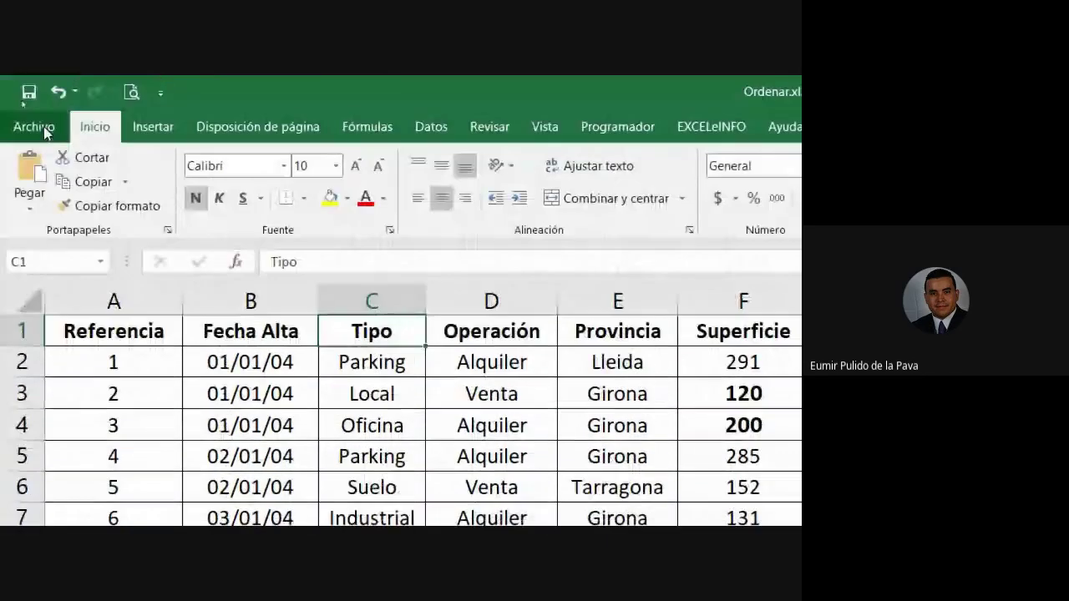
pyautogui.click(578, 209)
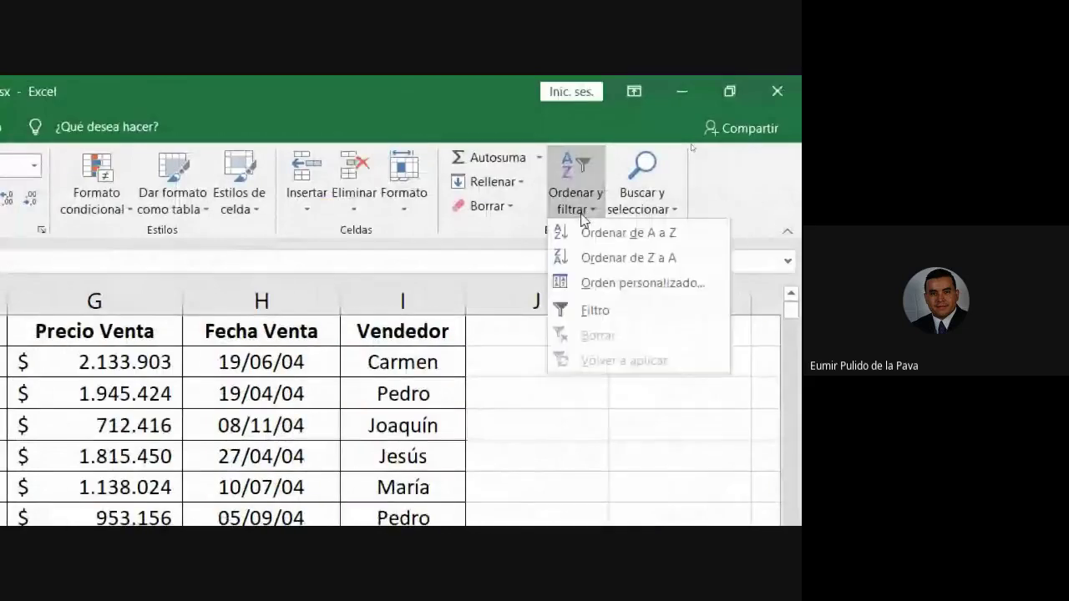
pyautogui.click(610, 286)
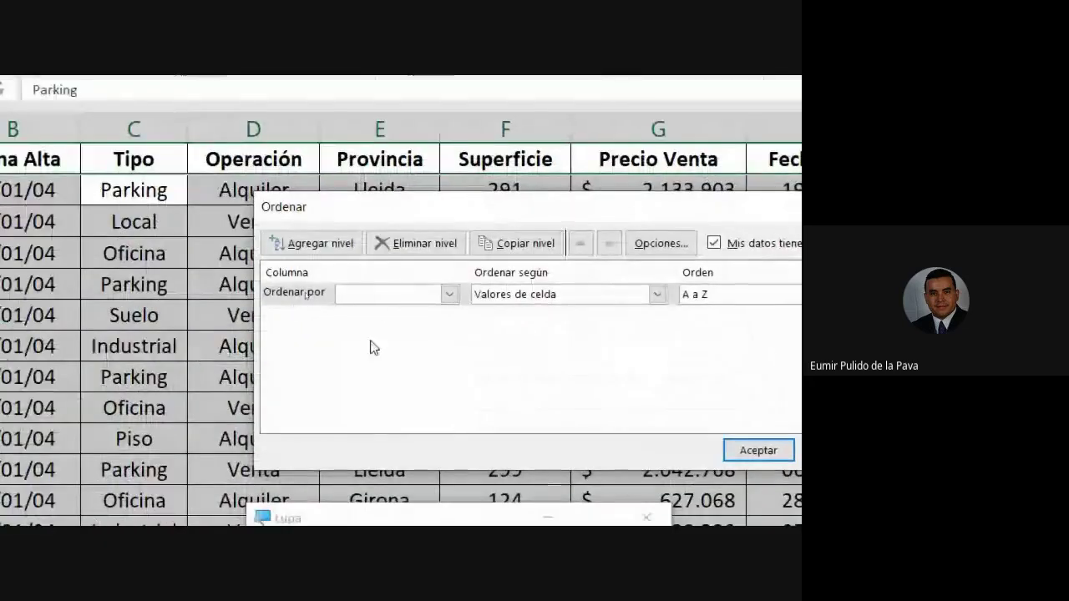
pyautogui.click(381, 296)
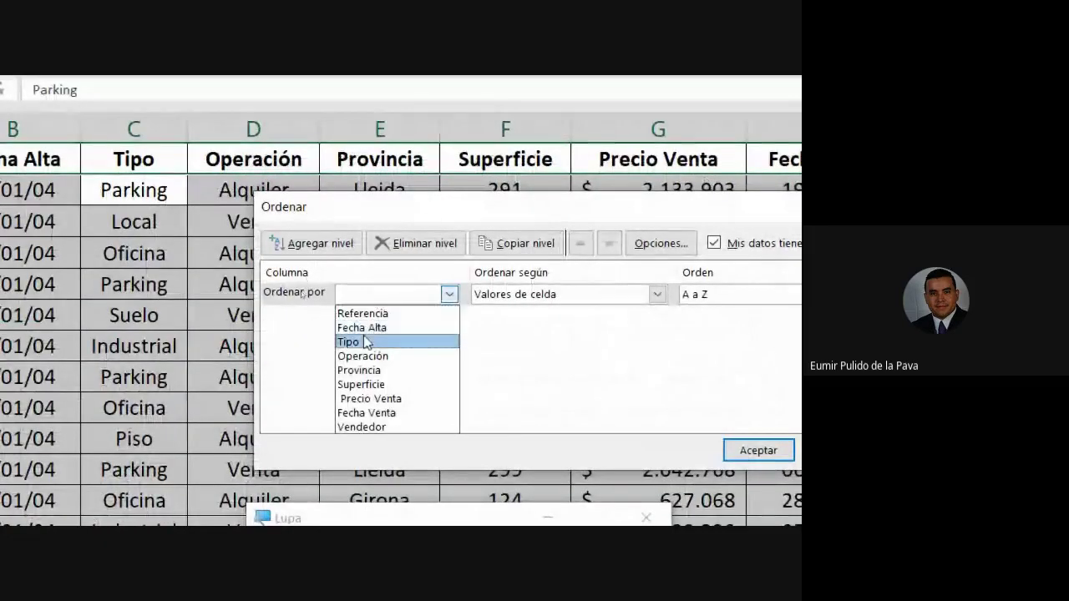
pyautogui.click(367, 341)
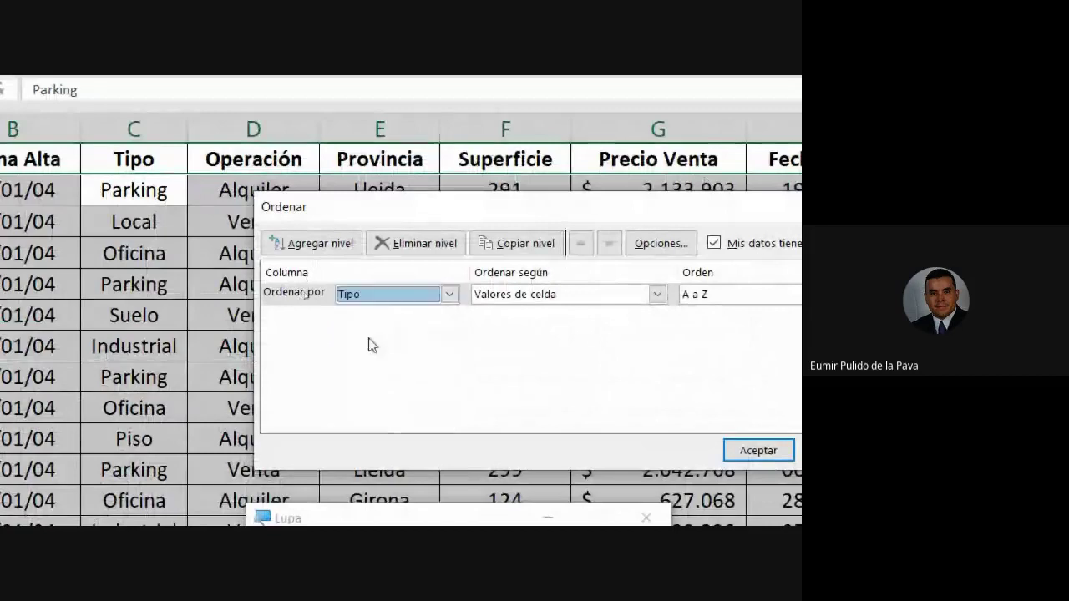
pyautogui.click(701, 297)
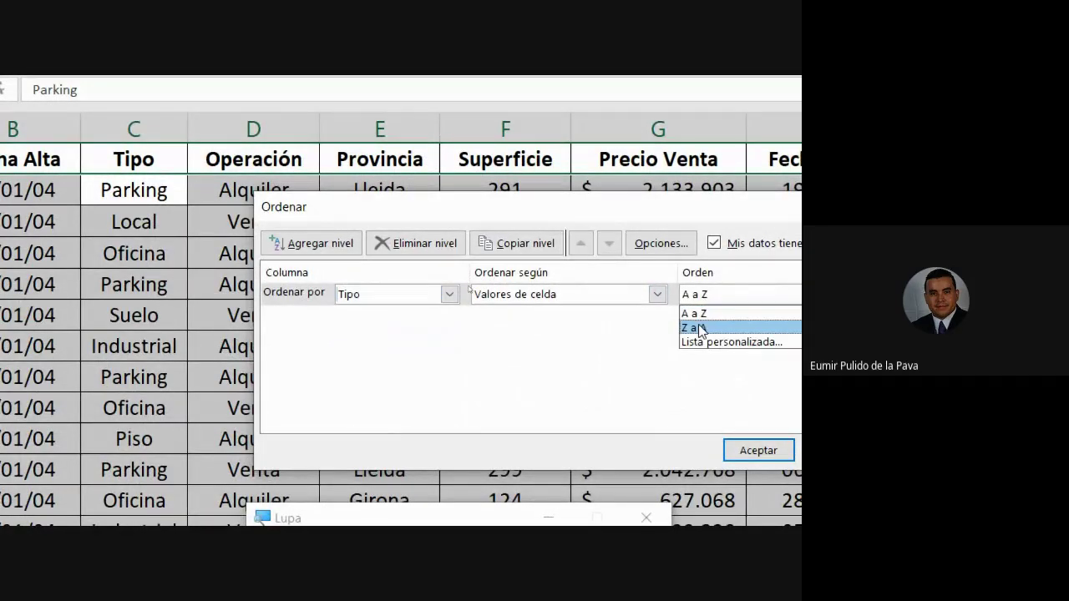
pyautogui.click(694, 313)
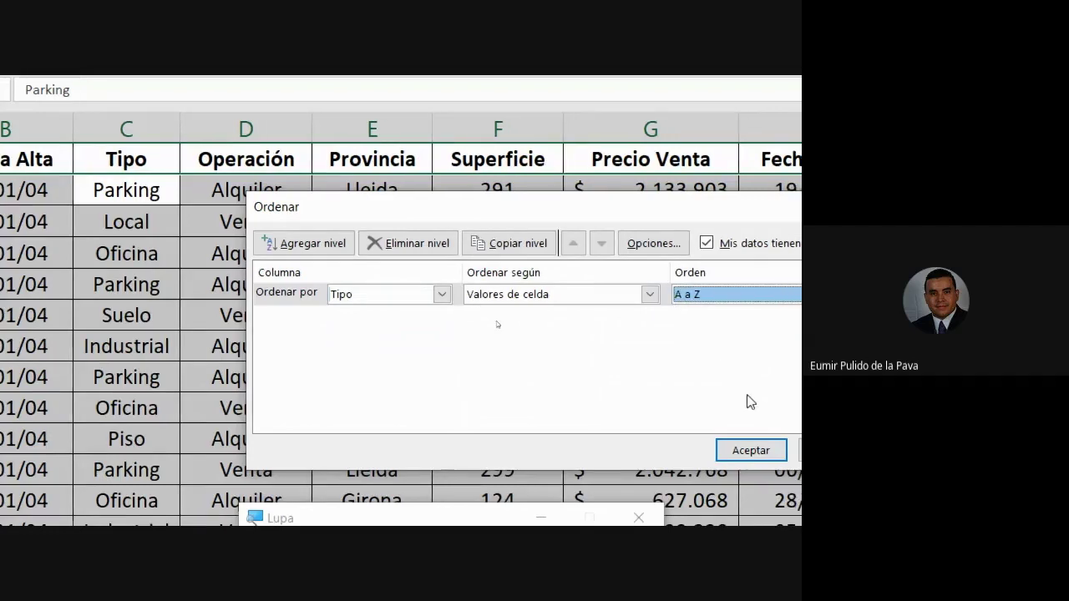
pyautogui.click(756, 449)
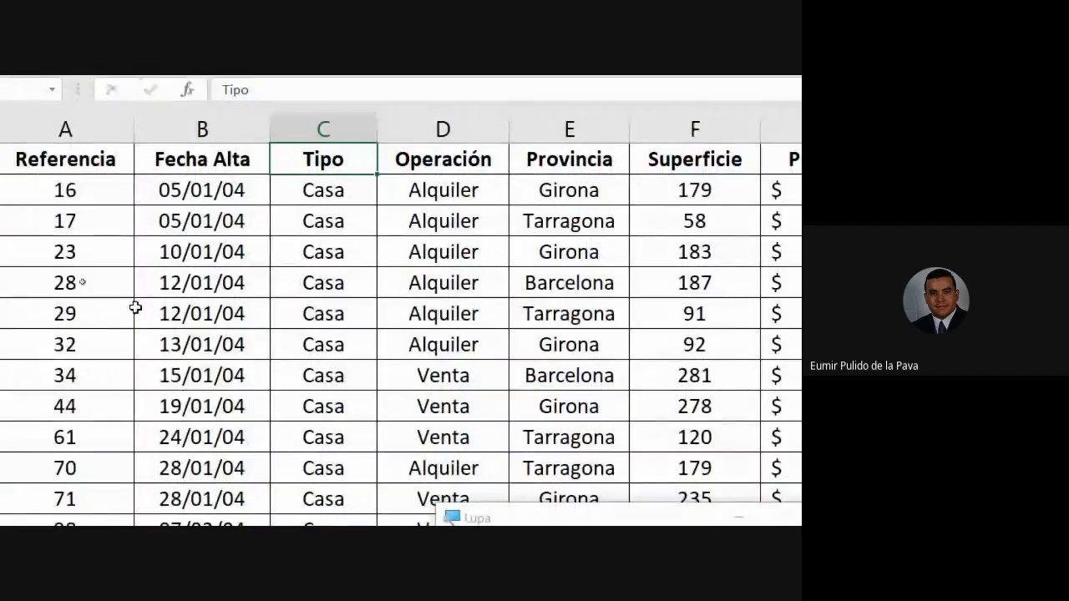
pyautogui.scroll(-8, 301, 390)
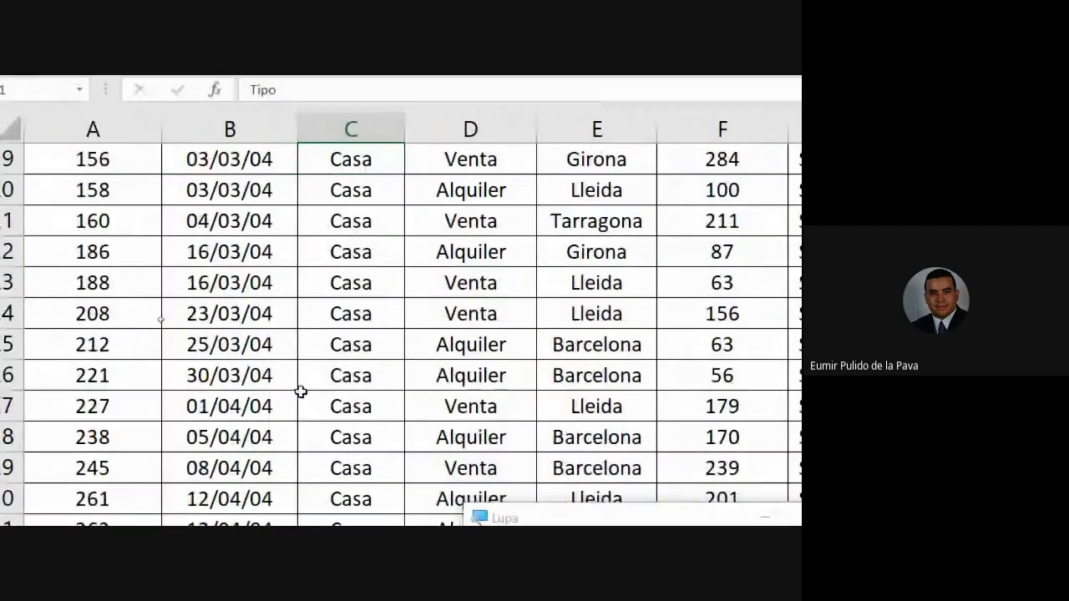
pyautogui.scroll(-8, 301, 390)
pyautogui.click(528, 240)
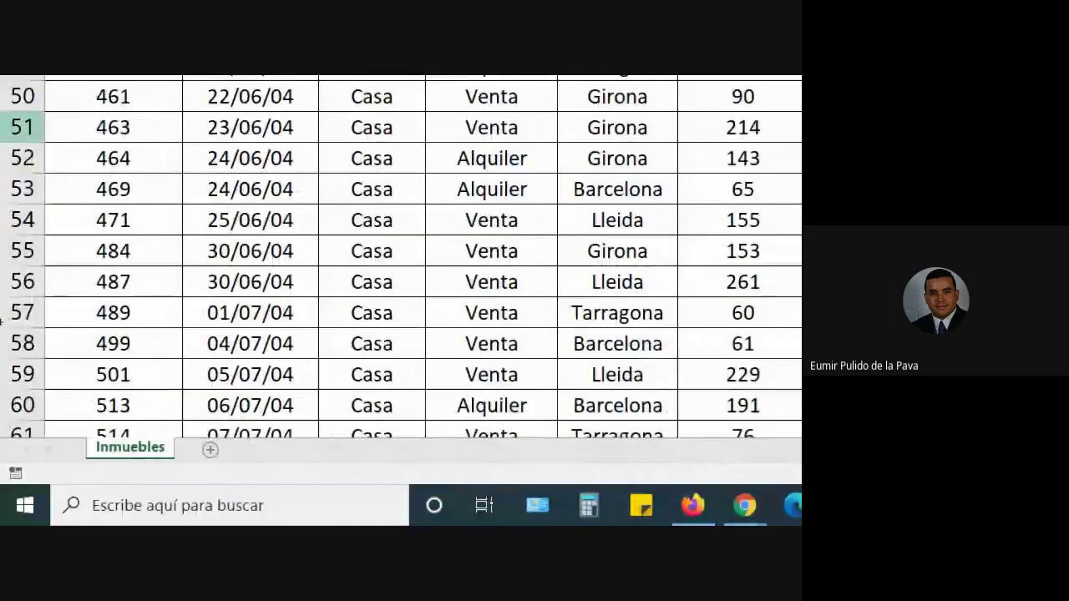
pyautogui.scroll(-7, 275, 298)
pyautogui.scroll(-8, 390, 301)
pyautogui.scroll(-19, 385, 336)
pyautogui.scroll(-8, 386, 336)
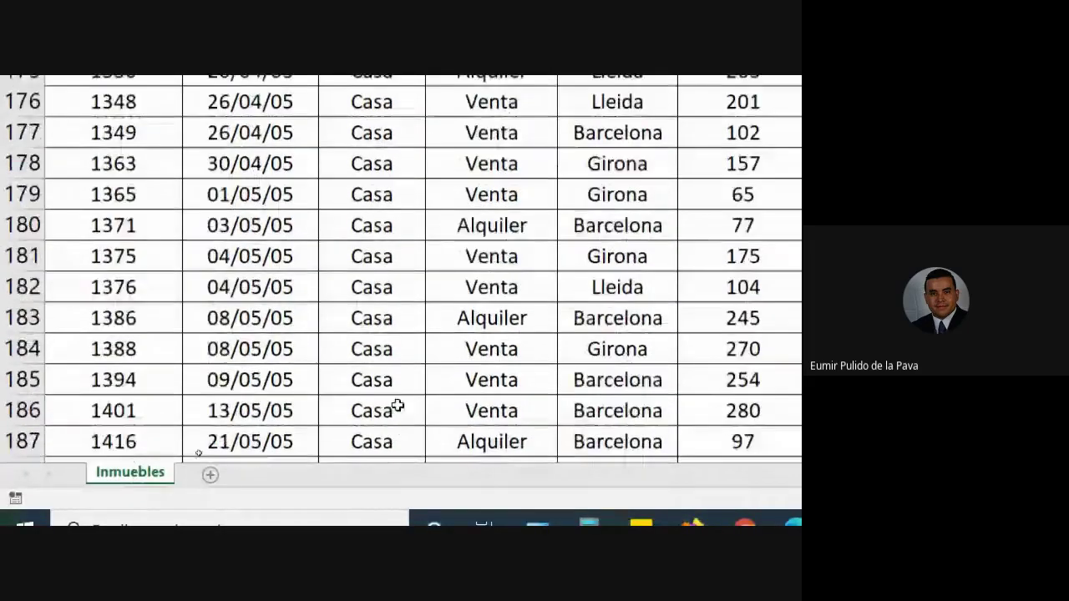
pyautogui.scroll(-19, 396, 406)
pyautogui.scroll(-10, 379, 375)
pyautogui.scroll(-19, 379, 375)
pyautogui.scroll(-17, 380, 376)
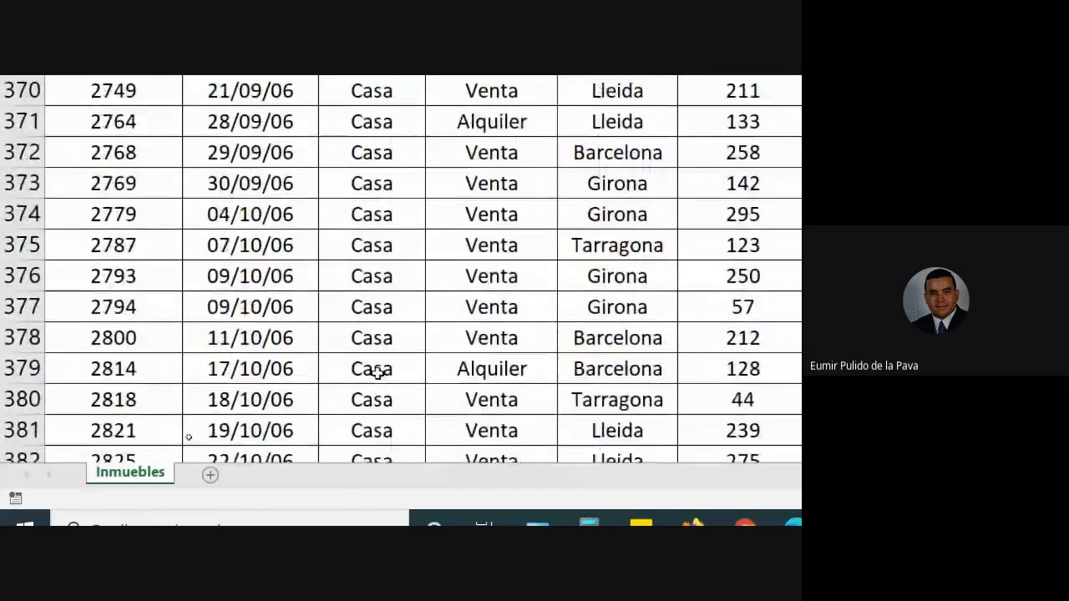
pyautogui.scroll(-10, 378, 372)
pyautogui.scroll(-20, 380, 359)
pyautogui.scroll(-10, 371, 334)
pyautogui.scroll(1, 366, 332)
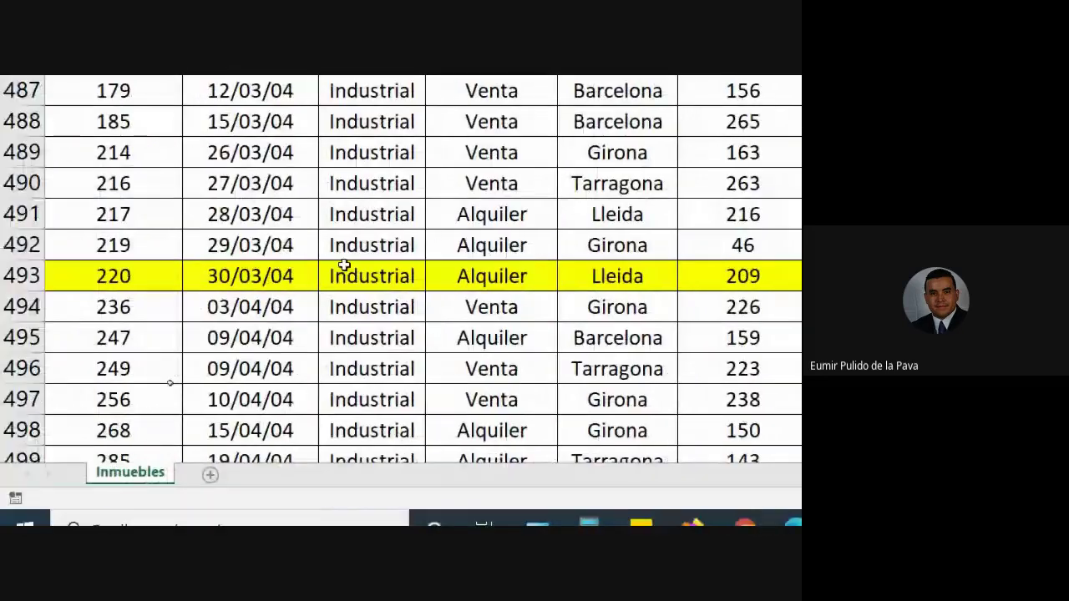
pyautogui.click(129, 149)
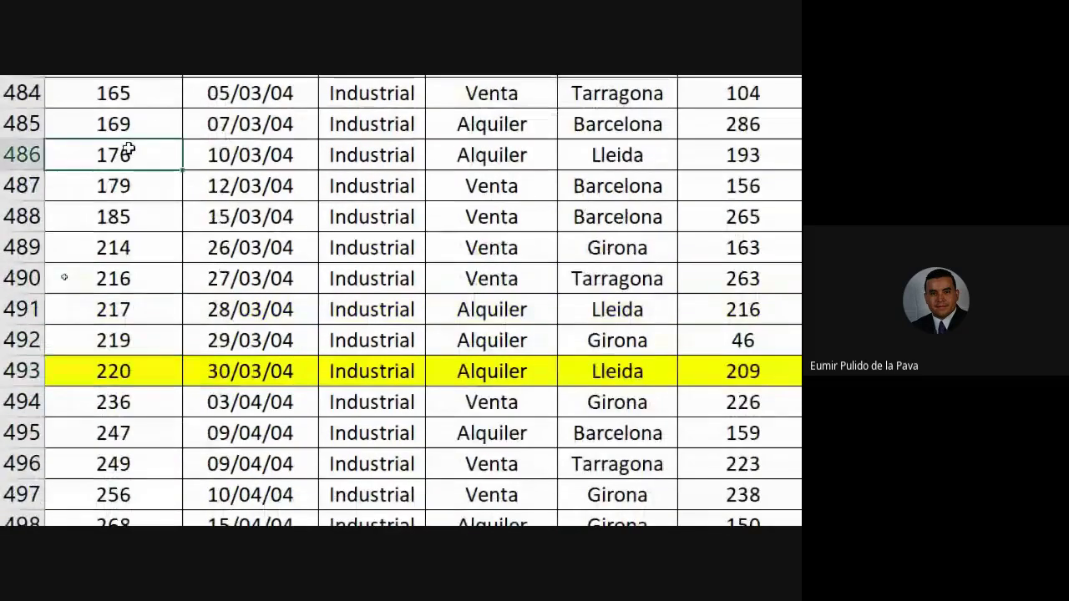
pyautogui.click(356, 372)
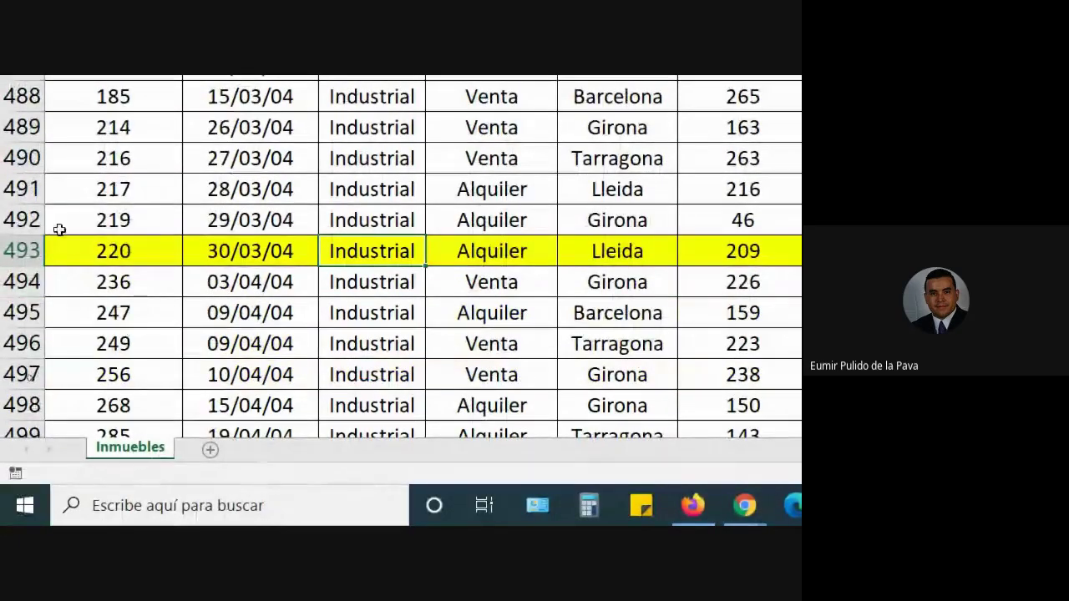
pyautogui.click(143, 248)
pyautogui.moveTo(142, 248); pyautogui.dragTo(759, 249)
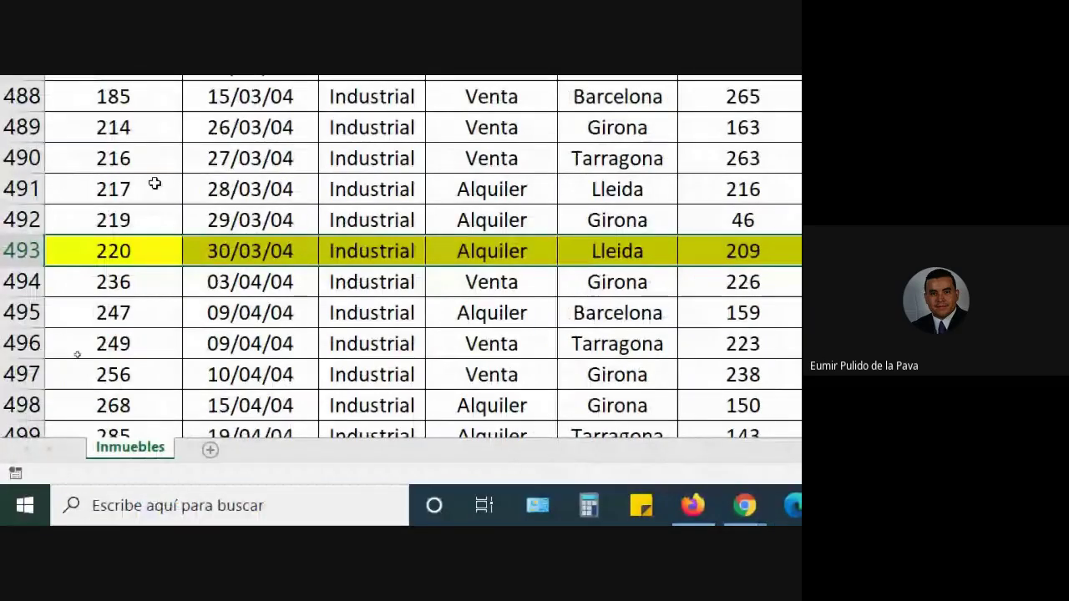
pyautogui.click(348, 219)
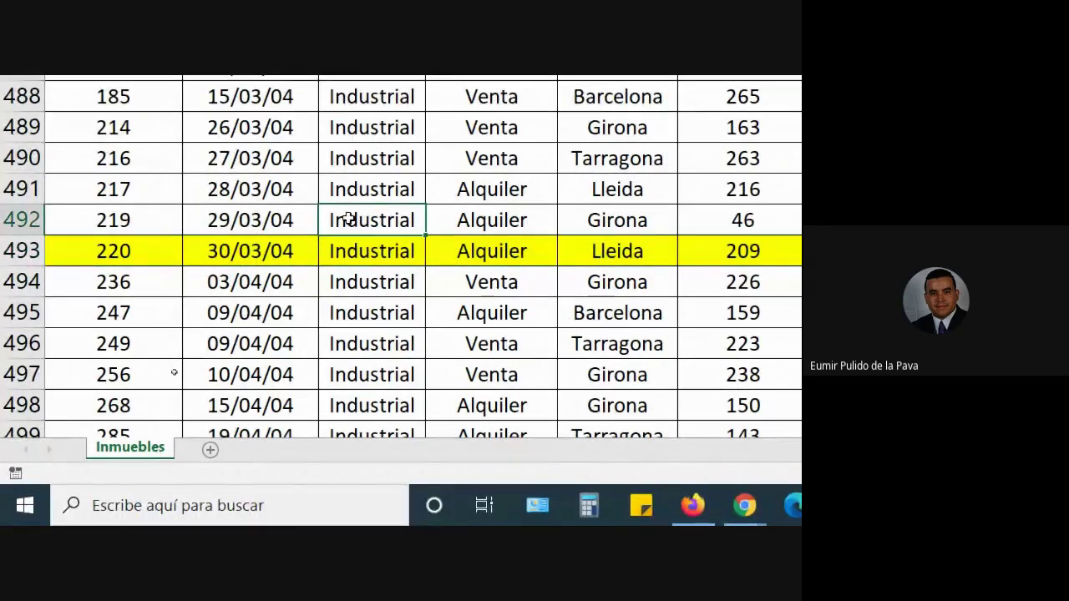
pyautogui.hotkey('ctrl', 'Up')
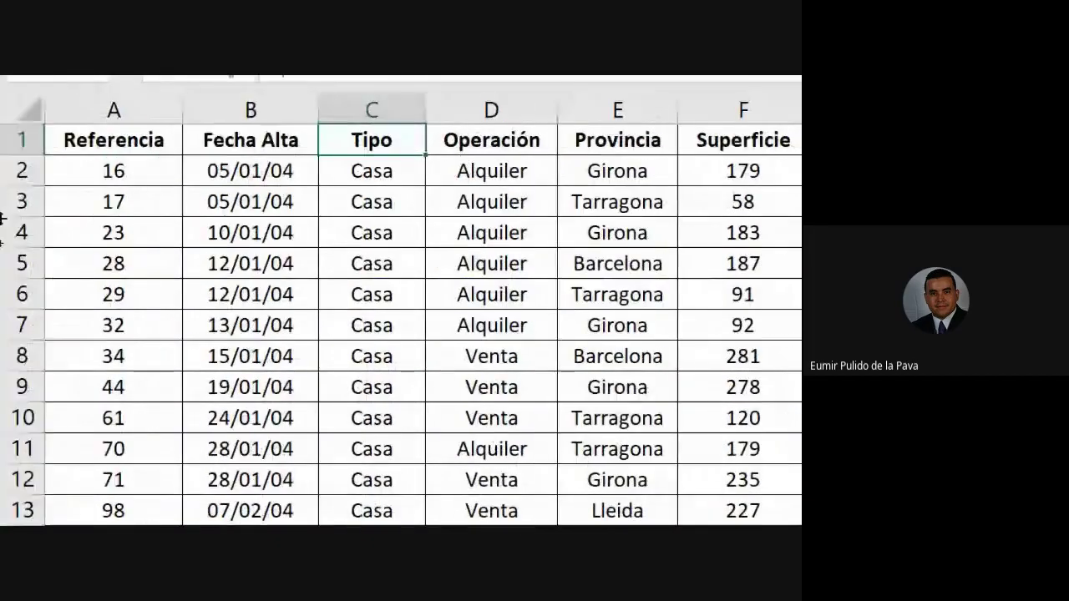
pyautogui.moveTo(363, 174); pyautogui.dragTo(370, 321)
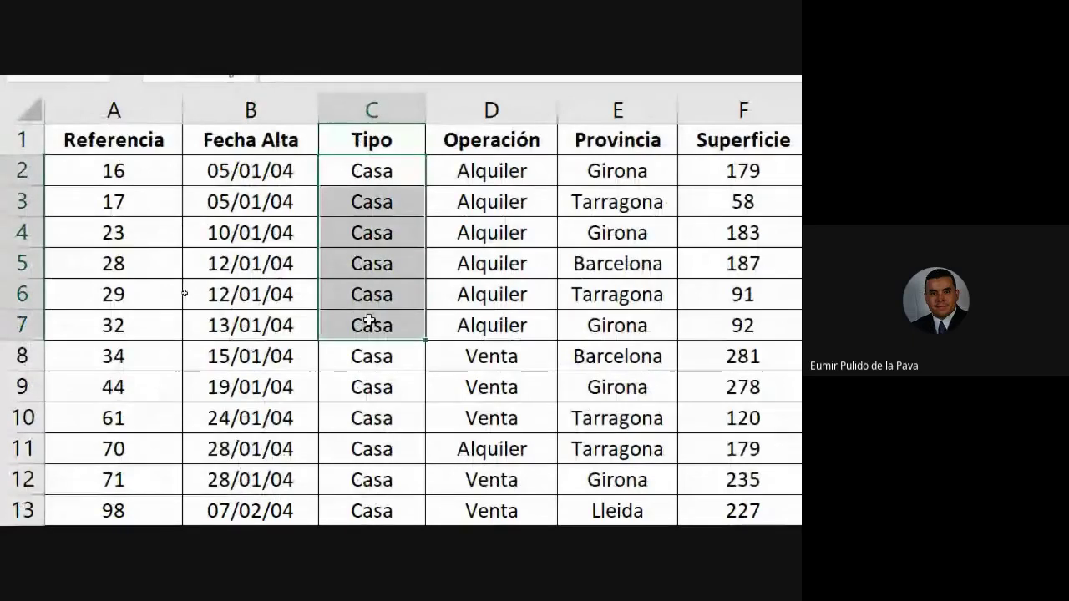
pyautogui.moveTo(404, 177)
pyautogui.mouseDown()
pyautogui.moveTo(504, 214)
pyautogui.moveTo(491, 478)
pyautogui.mouseUp()
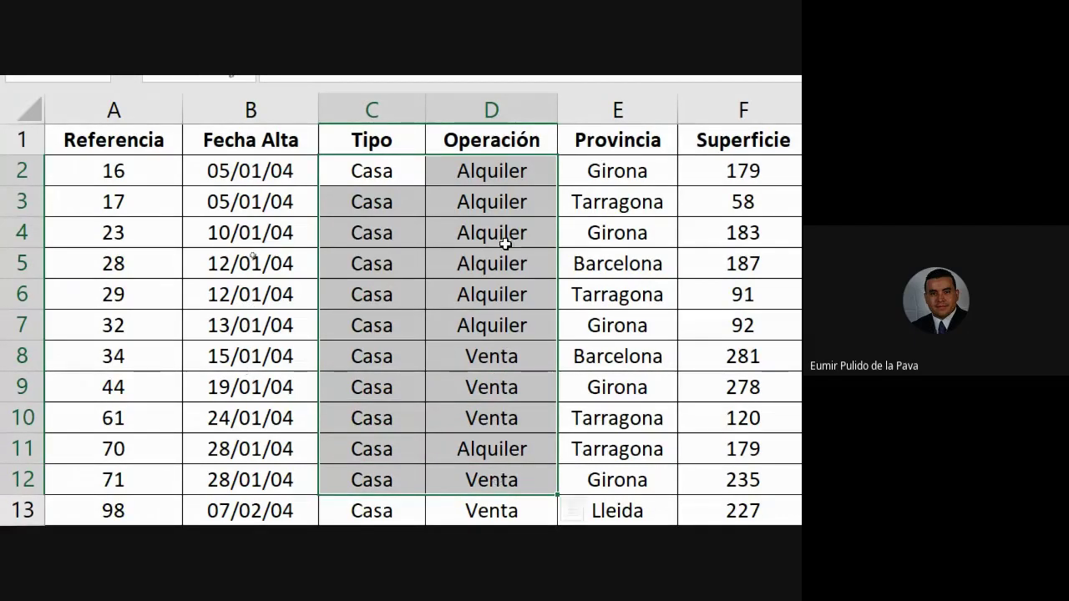
pyautogui.click(491, 132)
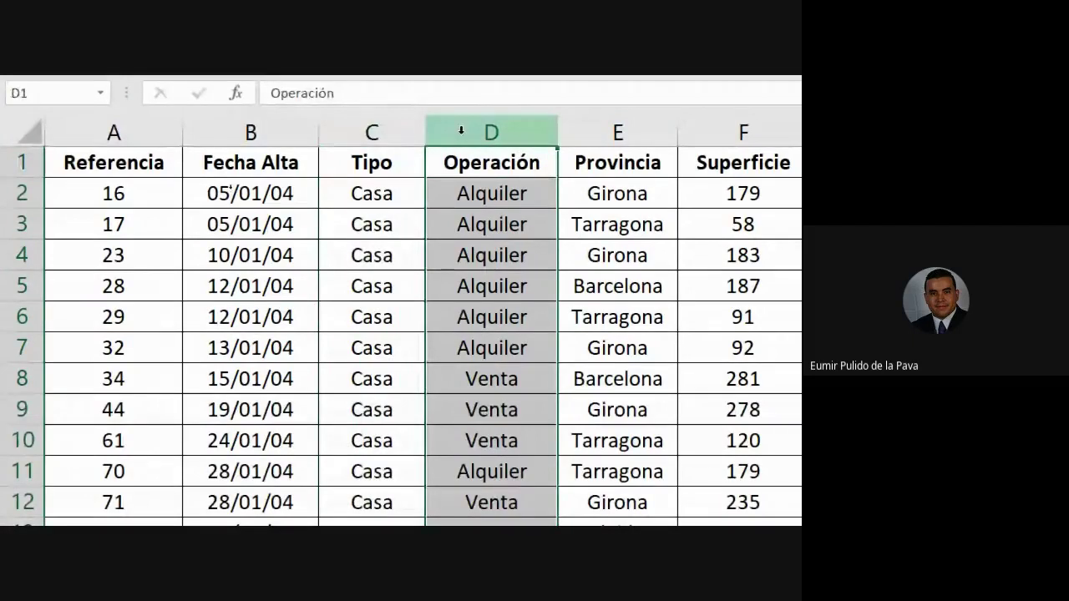
pyautogui.click(385, 129)
pyautogui.click(478, 130)
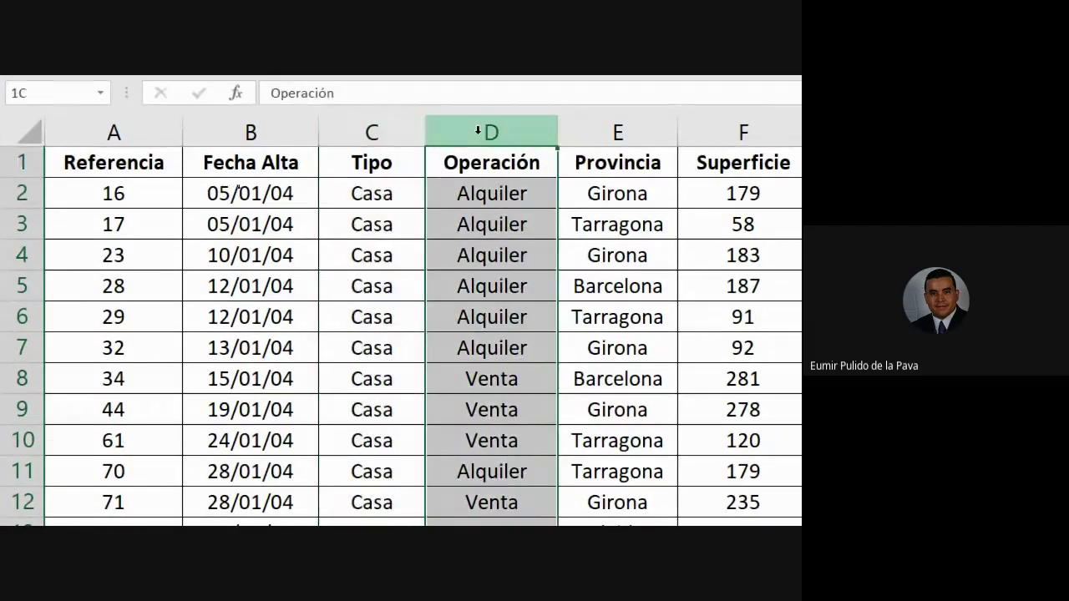
pyautogui.moveTo(396, 192); pyautogui.dragTo(454, 363)
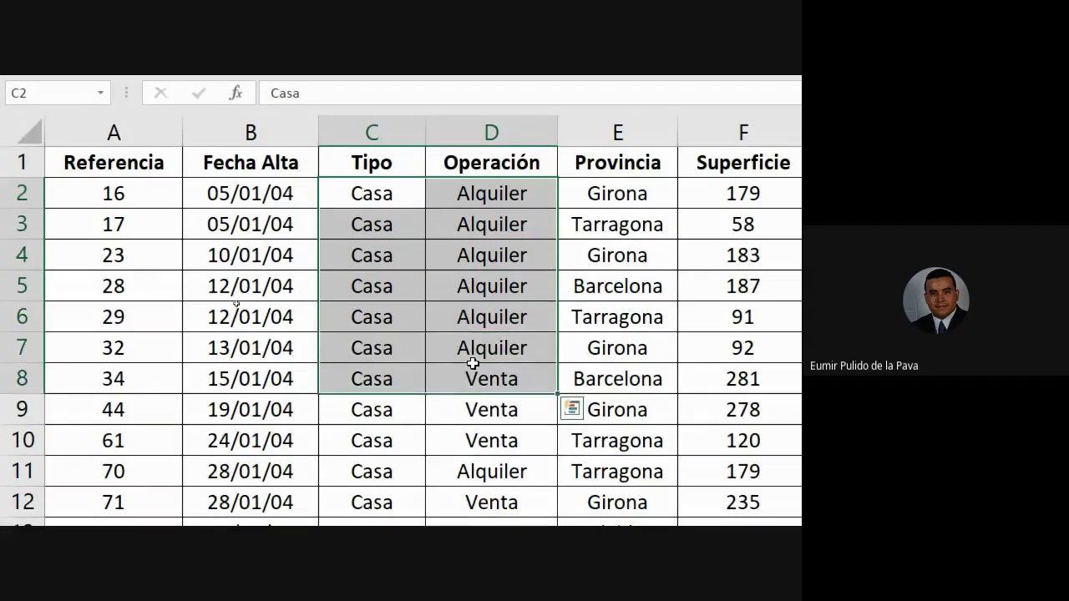
pyautogui.scroll(-2, 473, 362)
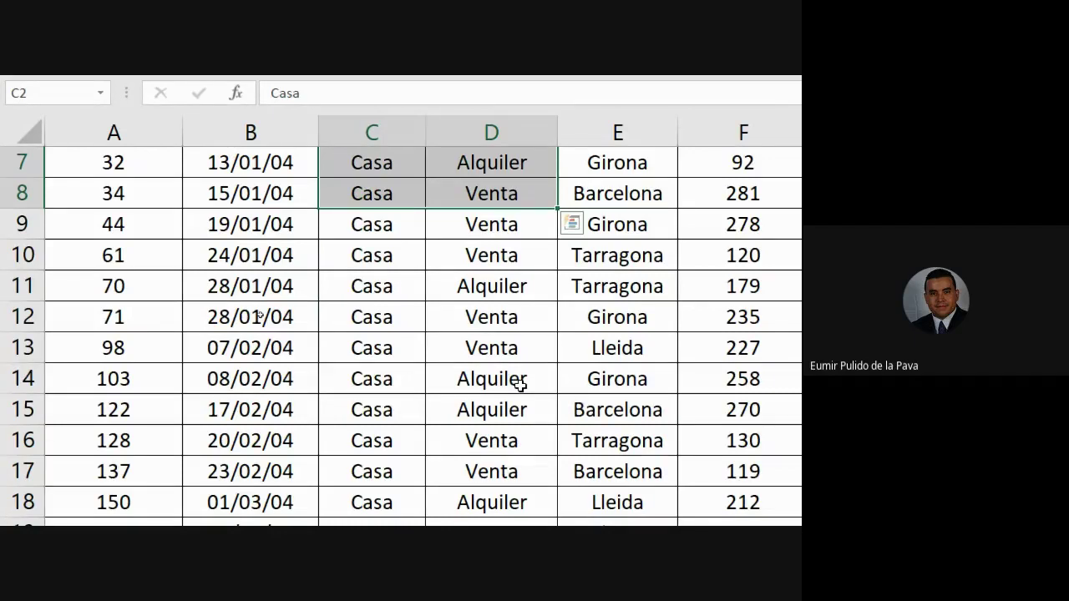
pyautogui.scroll(2, 518, 382)
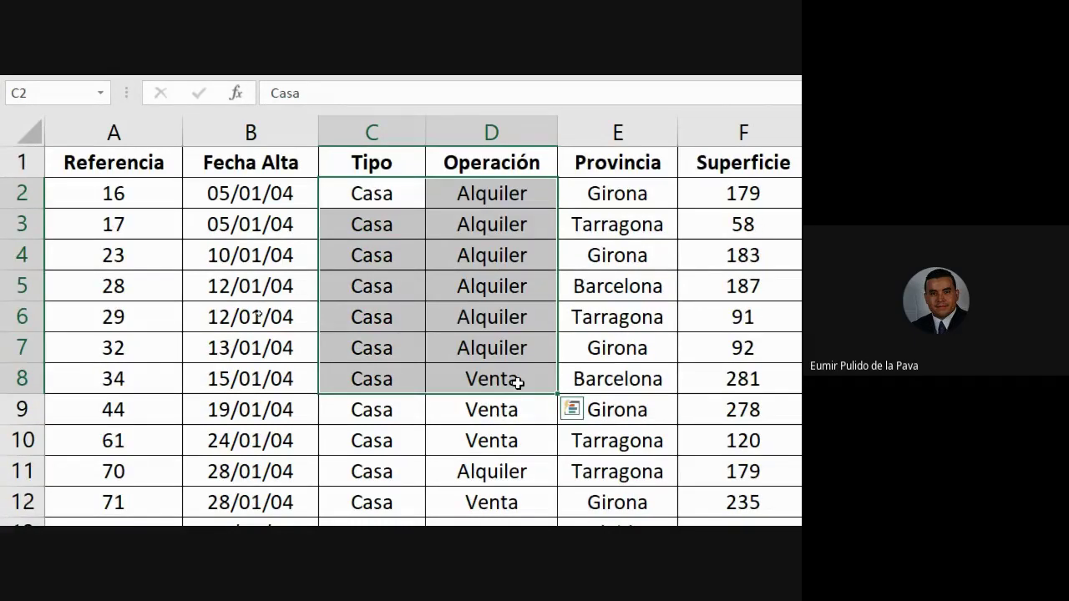
pyautogui.click(372, 160)
pyautogui.click(273, 162)
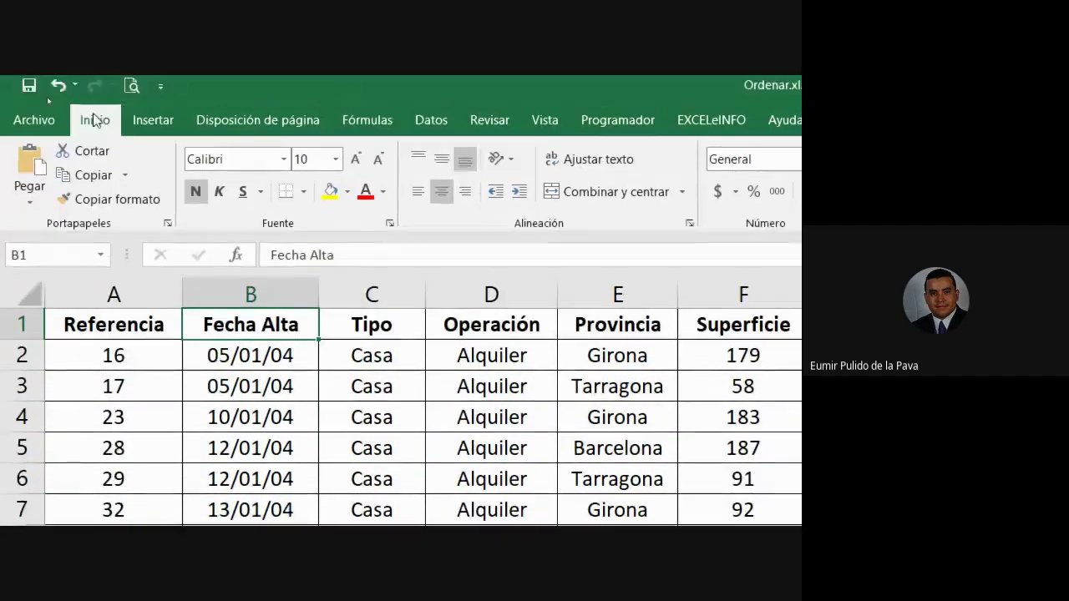
# - Custom-sort the Inmuebles list by Tipo, then by Operación, both A to Z
pyautogui.click(594, 180)
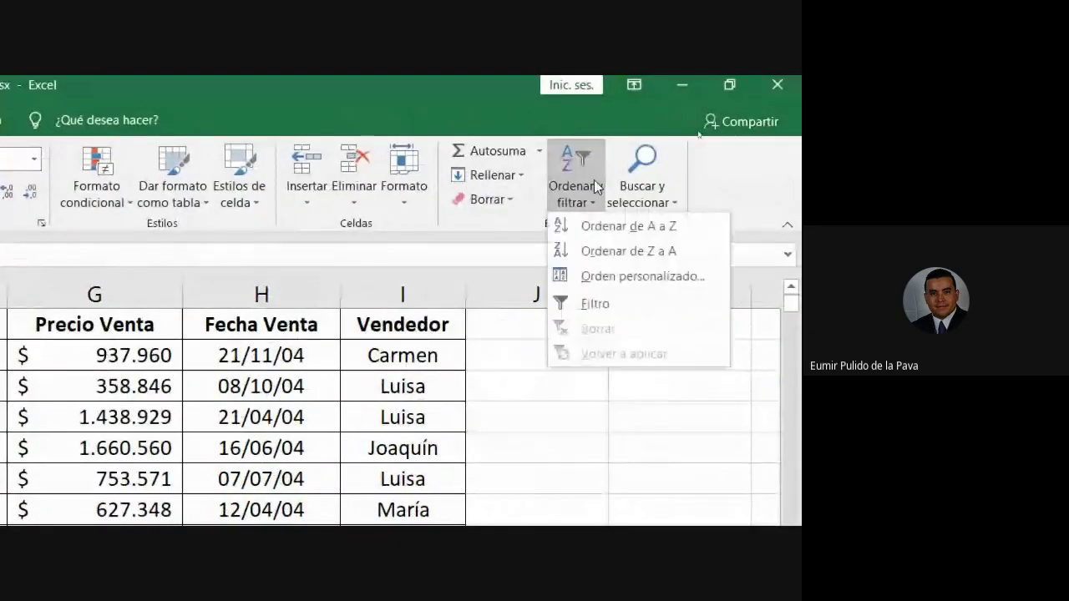
pyautogui.click(601, 275)
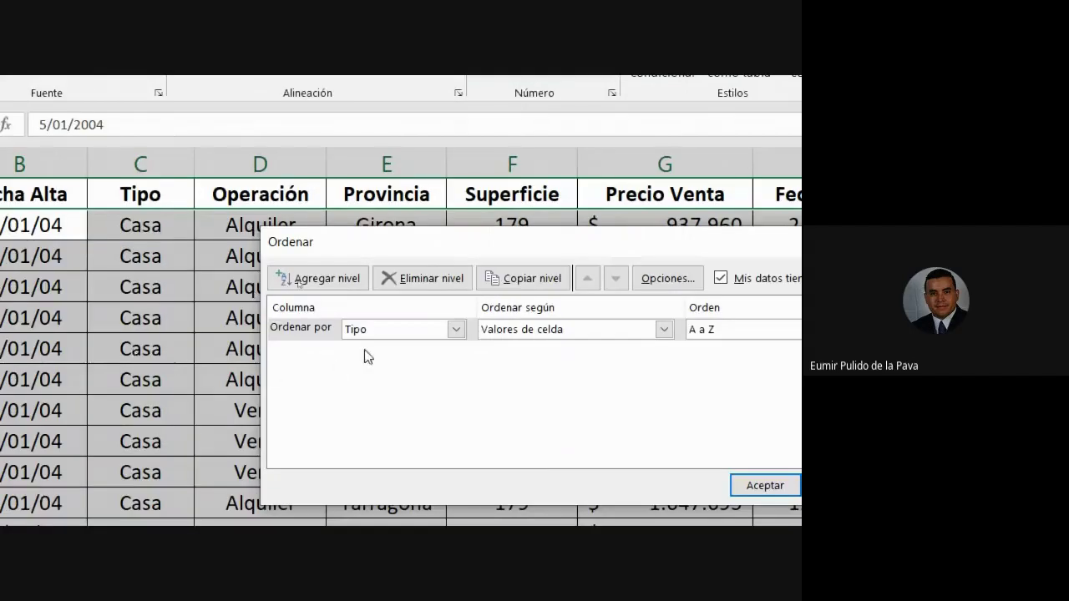
pyautogui.click(365, 329)
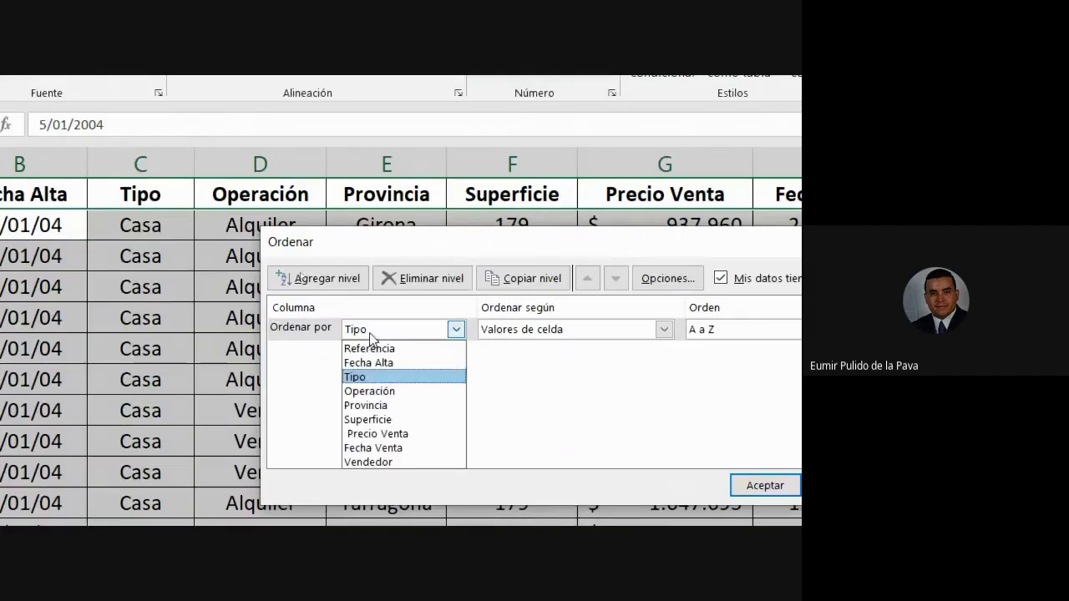
pyautogui.click(364, 390)
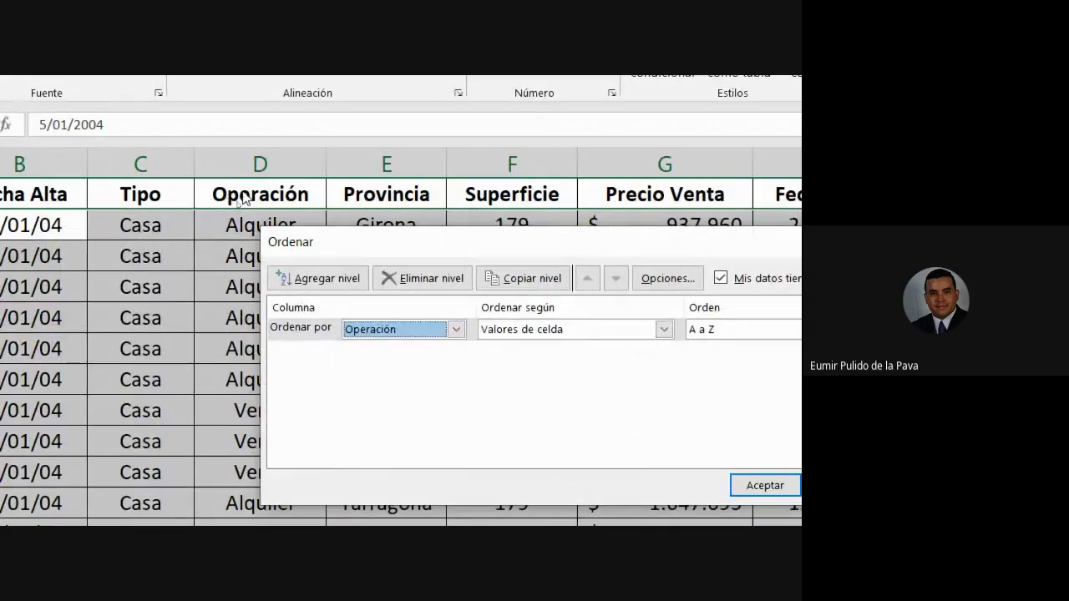
pyautogui.click(368, 331)
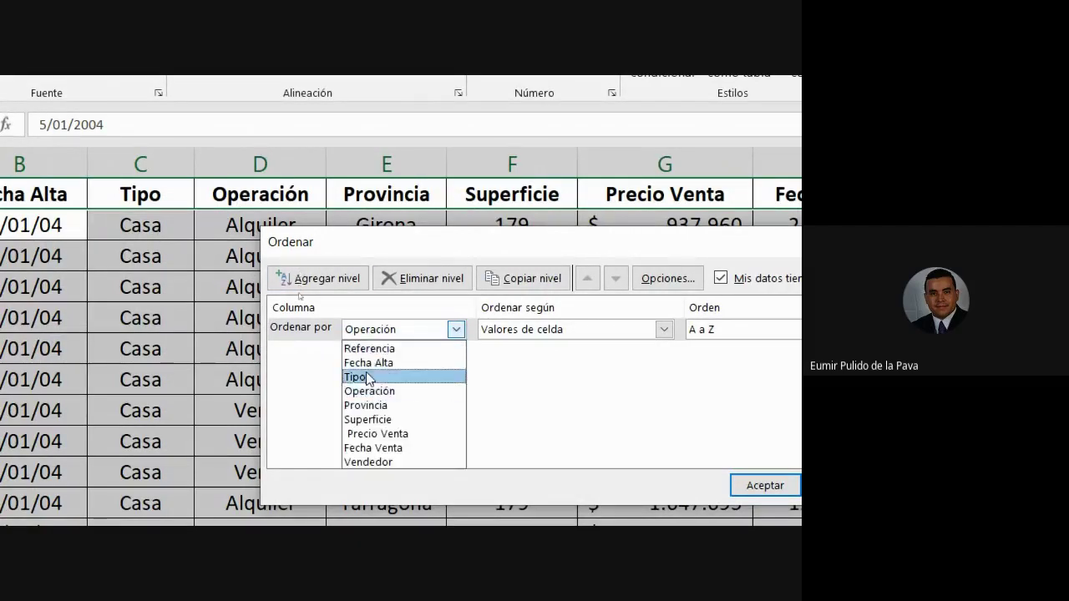
pyautogui.click(367, 378)
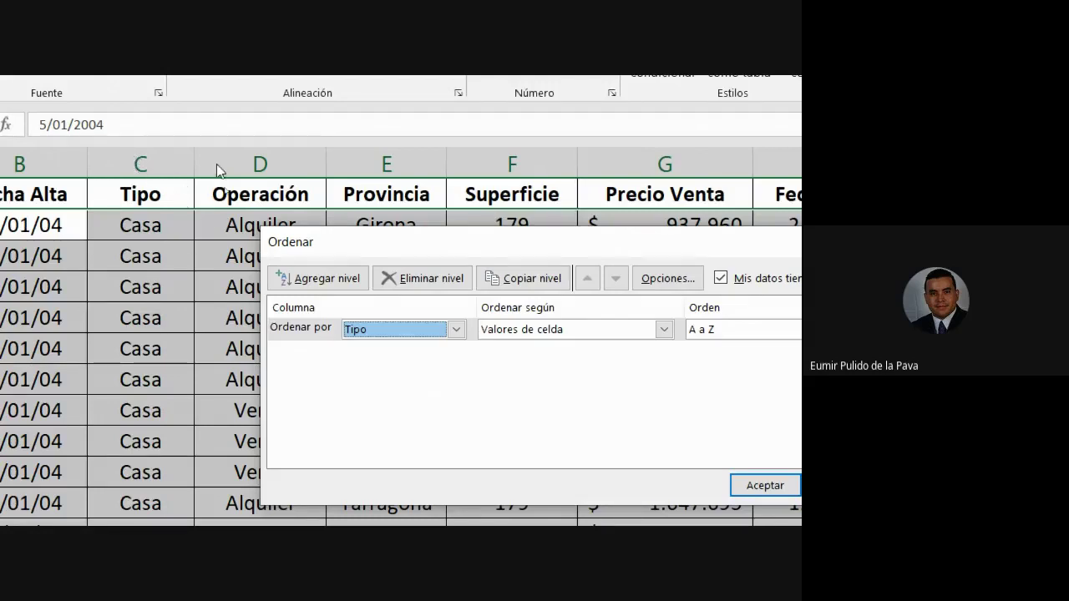
pyautogui.click(327, 282)
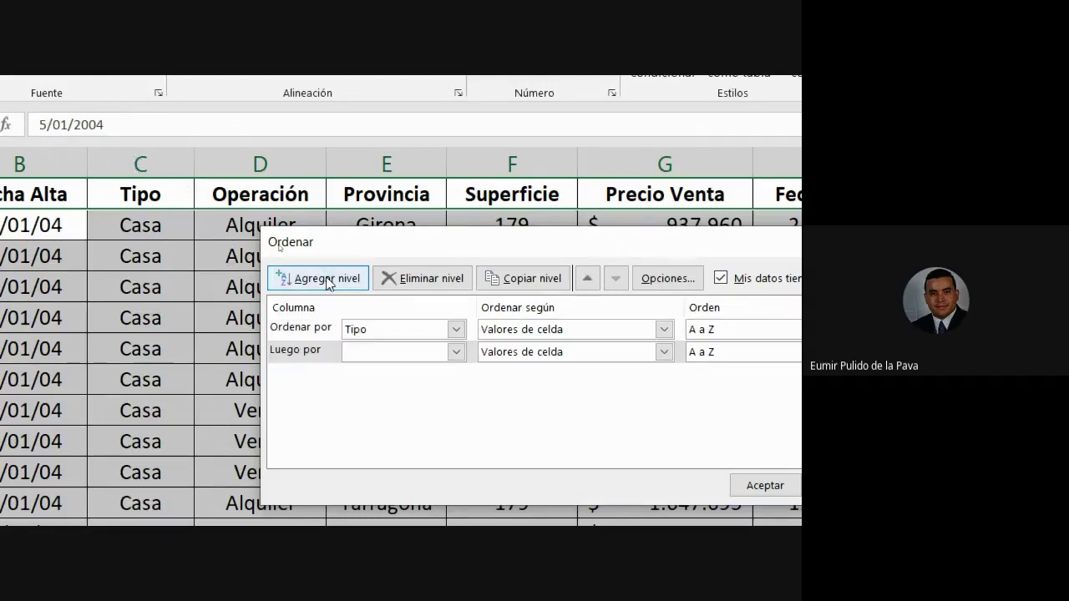
pyautogui.click(364, 351)
pyautogui.click(376, 413)
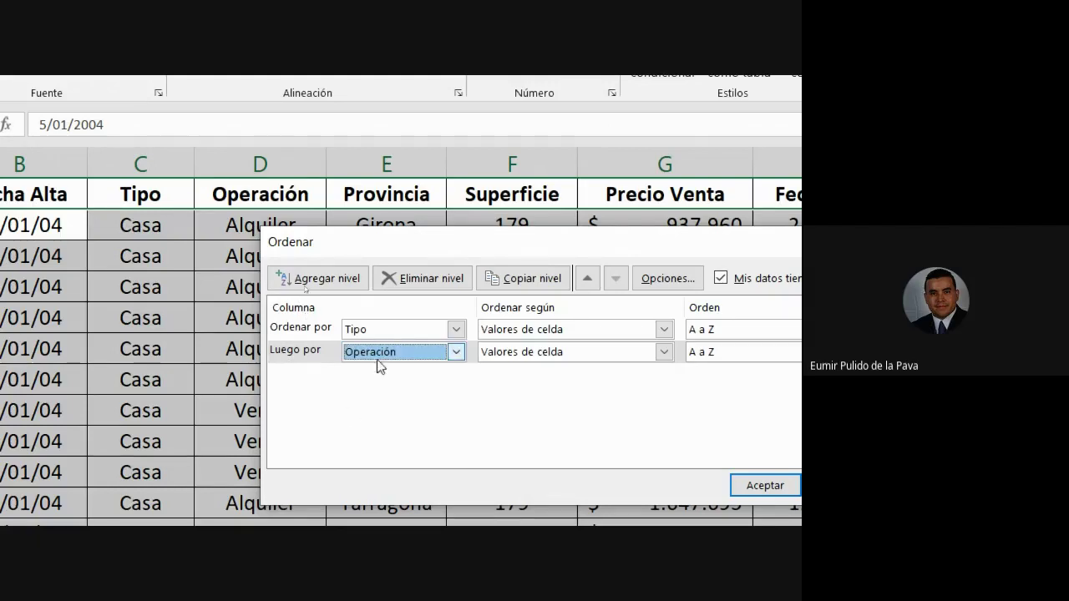
pyautogui.click(401, 336)
pyautogui.click(404, 336)
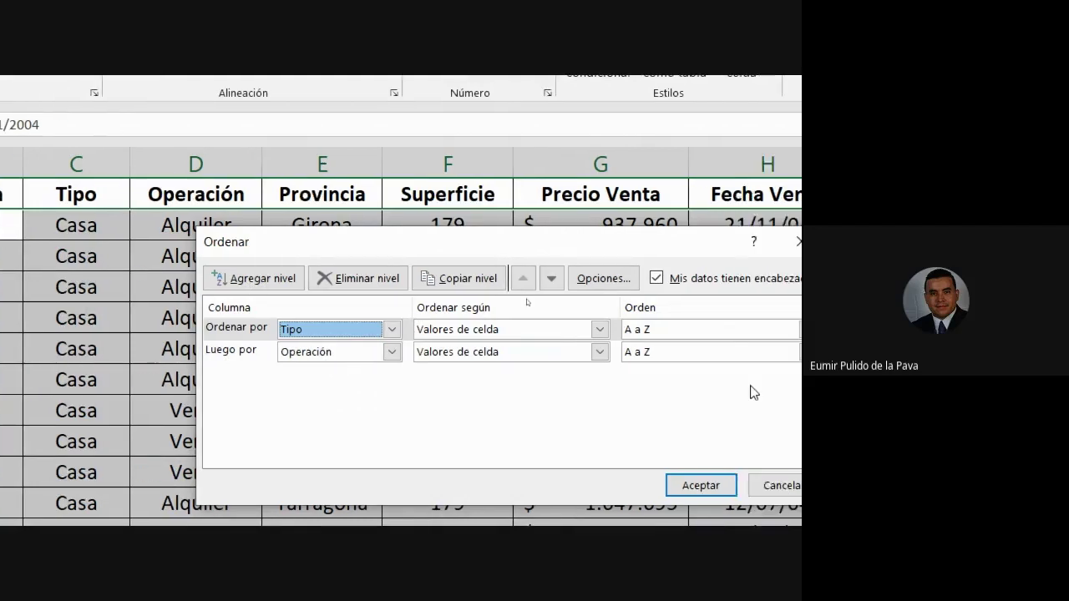
pyautogui.click(614, 486)
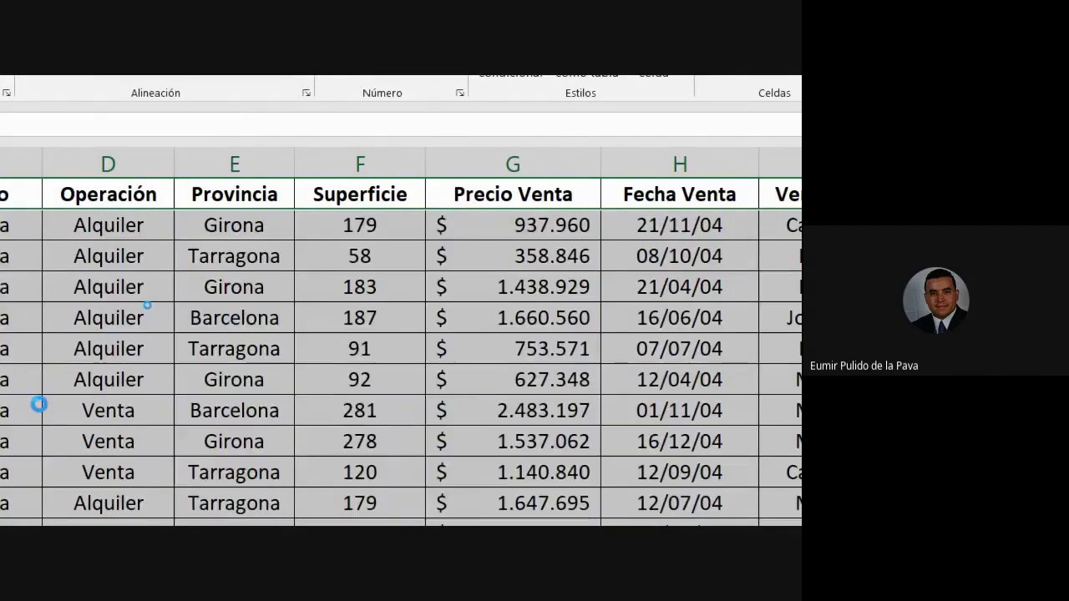
pyautogui.scroll(-1, 454, 313)
pyautogui.scroll(1, 476, 278)
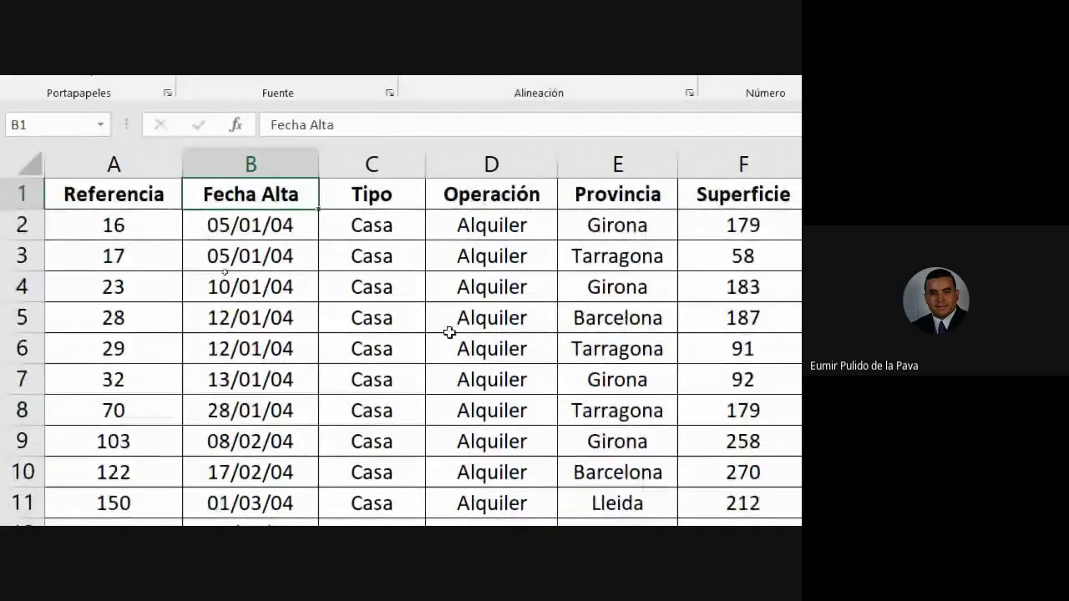
pyautogui.scroll(-4, 471, 363)
pyautogui.scroll(-2, 472, 365)
pyautogui.scroll(-3, 472, 366)
pyautogui.scroll(-6, 471, 365)
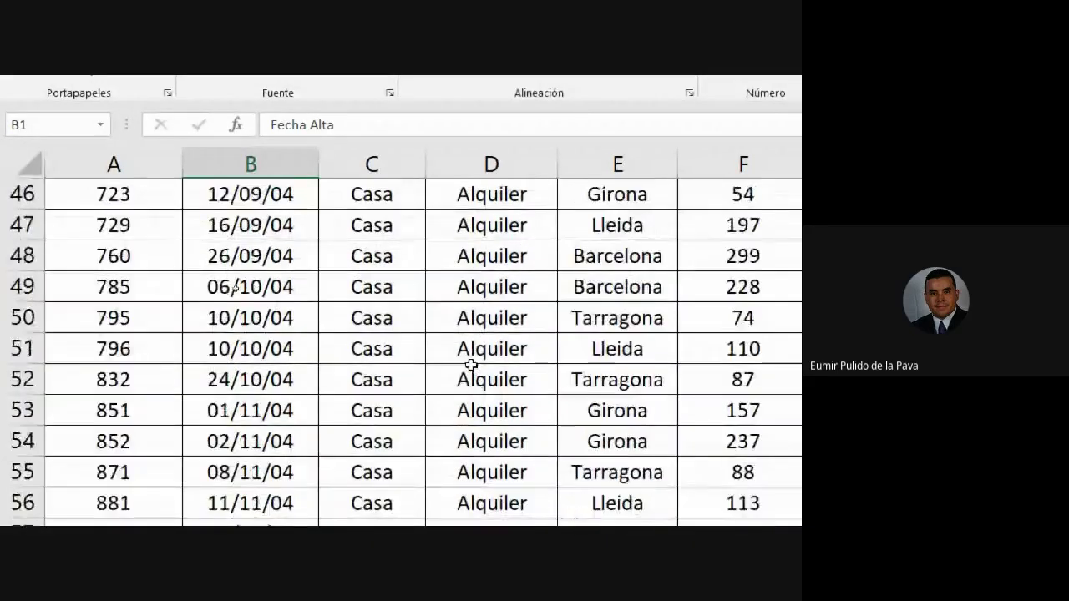
pyautogui.scroll(-3, 471, 366)
pyautogui.scroll(-4, 471, 367)
pyautogui.scroll(-2, 471, 368)
pyautogui.scroll(-4, 471, 368)
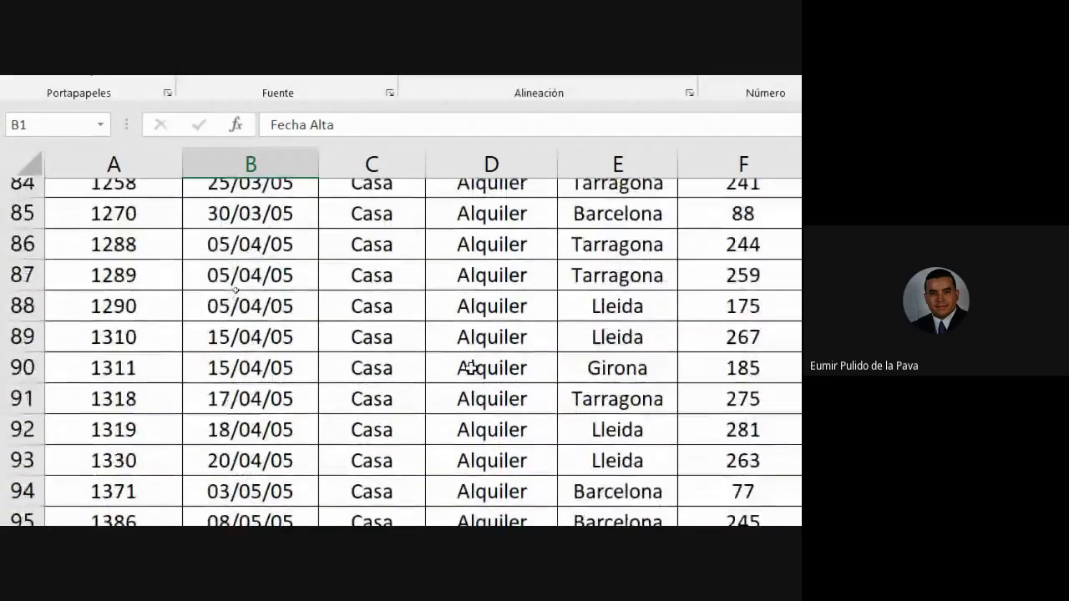
pyautogui.scroll(-1, 471, 368)
pyautogui.scroll(-2, 471, 369)
pyautogui.scroll(-5, 471, 368)
pyautogui.scroll(-2, 471, 368)
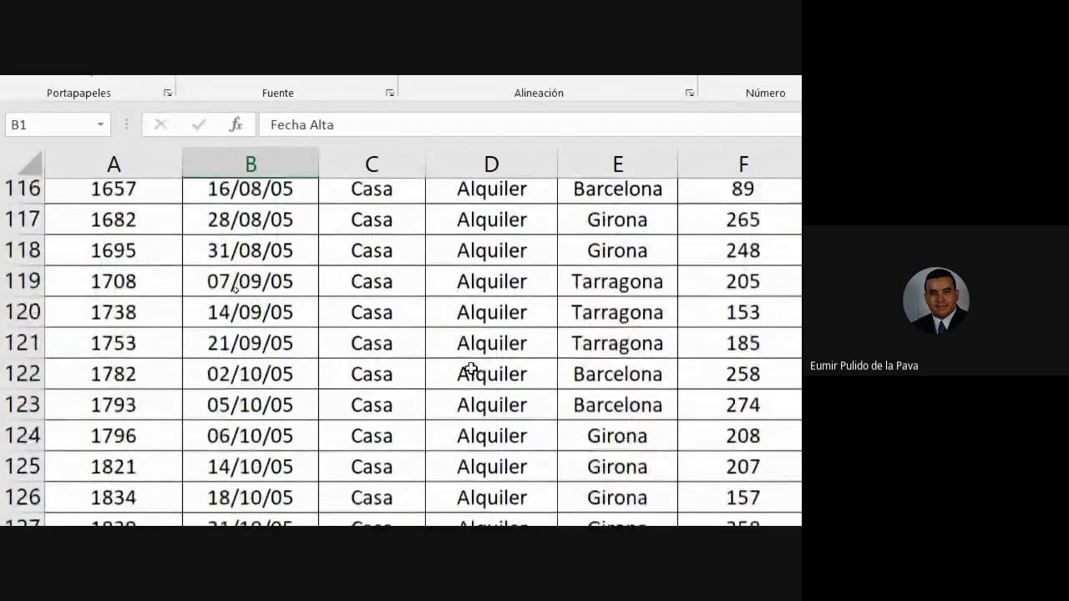
pyautogui.scroll(-4, 471, 369)
pyautogui.scroll(-7, 472, 370)
pyautogui.scroll(-1, 474, 381)
pyautogui.scroll(-4, 473, 381)
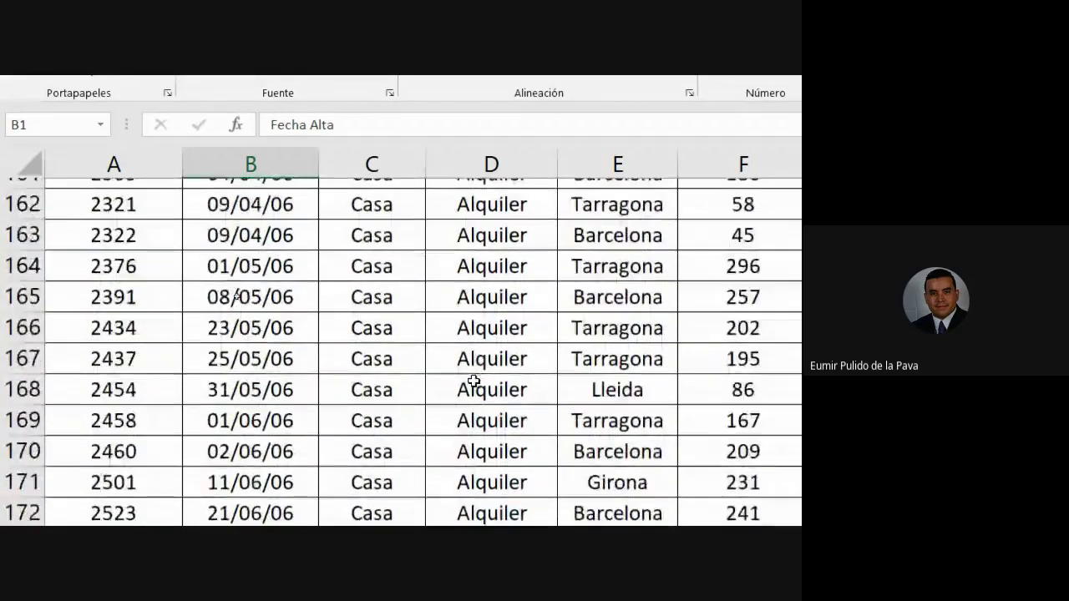
pyautogui.scroll(-3, 474, 381)
pyautogui.scroll(-3, 474, 381)
pyautogui.scroll(-2, 473, 380)
pyautogui.scroll(-4, 474, 381)
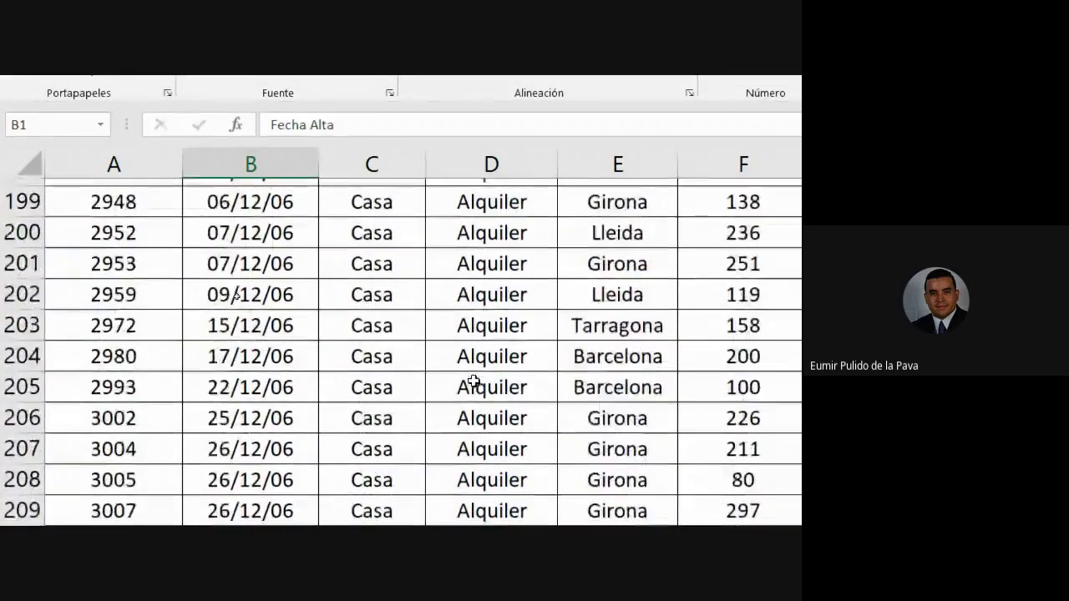
pyautogui.scroll(-3, 474, 381)
pyautogui.scroll(-3, 474, 381)
pyautogui.scroll(-5, 473, 381)
pyautogui.scroll(-3, 473, 381)
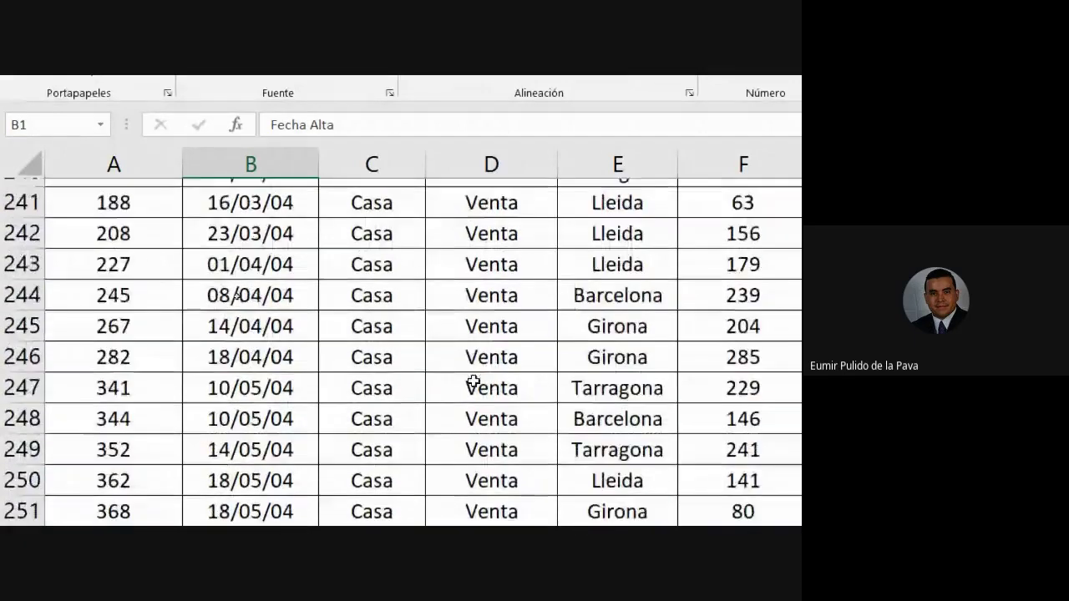
pyautogui.scroll(2, 474, 381)
pyautogui.scroll(1, 485, 360)
pyautogui.scroll(2, 415, 277)
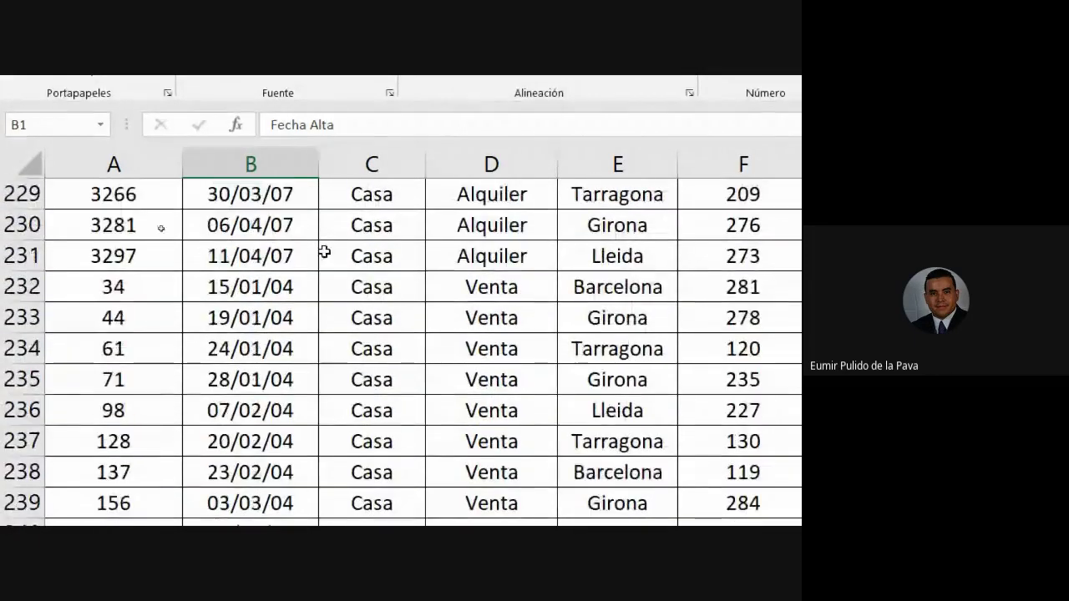
pyautogui.moveTo(351, 225)
pyautogui.mouseDown()
pyautogui.moveTo(472, 227)
pyautogui.moveTo(488, 282)
pyautogui.moveTo(482, 356)
pyautogui.mouseUp()
pyautogui.scroll(-3, 477, 410)
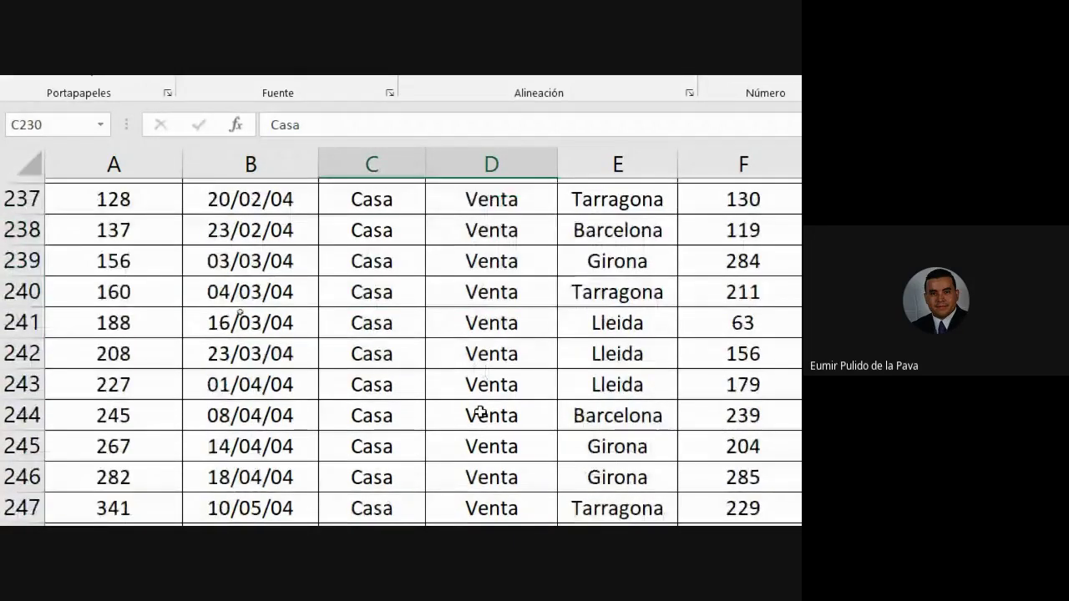
pyautogui.scroll(-11, 477, 468)
pyautogui.scroll(-8, 481, 472)
pyautogui.scroll(-7, 481, 472)
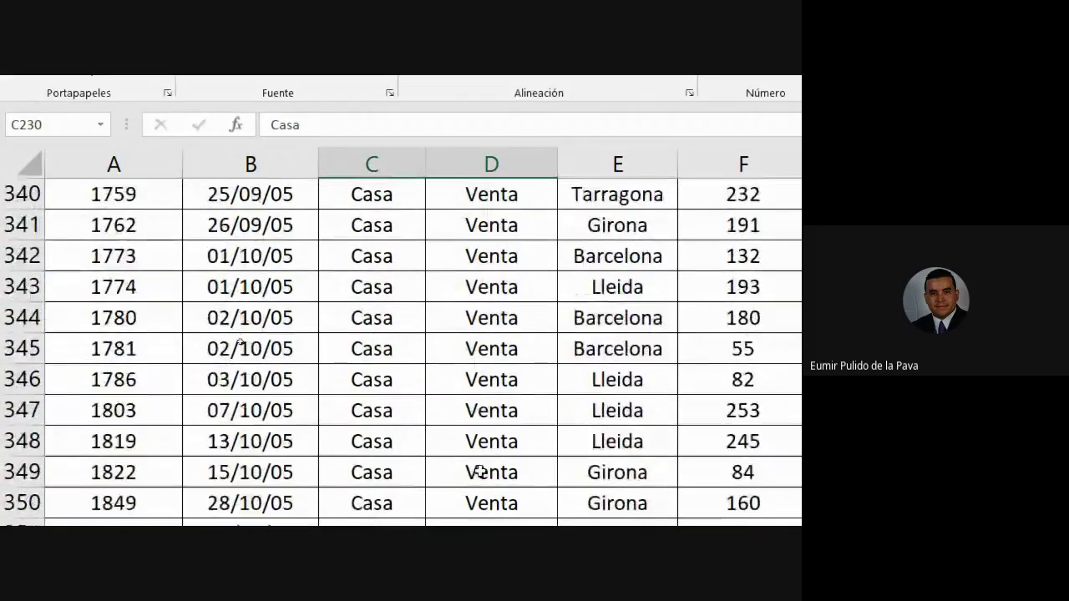
pyautogui.scroll(-7, 481, 472)
pyautogui.scroll(-7, 480, 472)
pyautogui.scroll(-8, 480, 474)
pyautogui.scroll(-1, 481, 476)
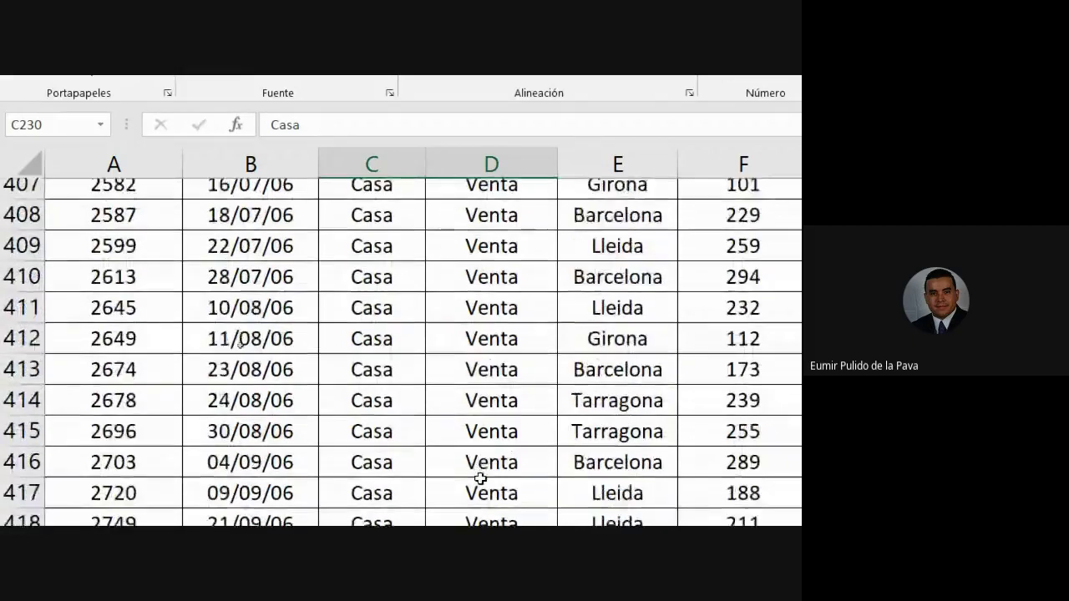
pyautogui.scroll(-7, 477, 478)
pyautogui.scroll(-6, 477, 476)
pyautogui.scroll(-3, 477, 493)
pyautogui.scroll(1, 367, 334)
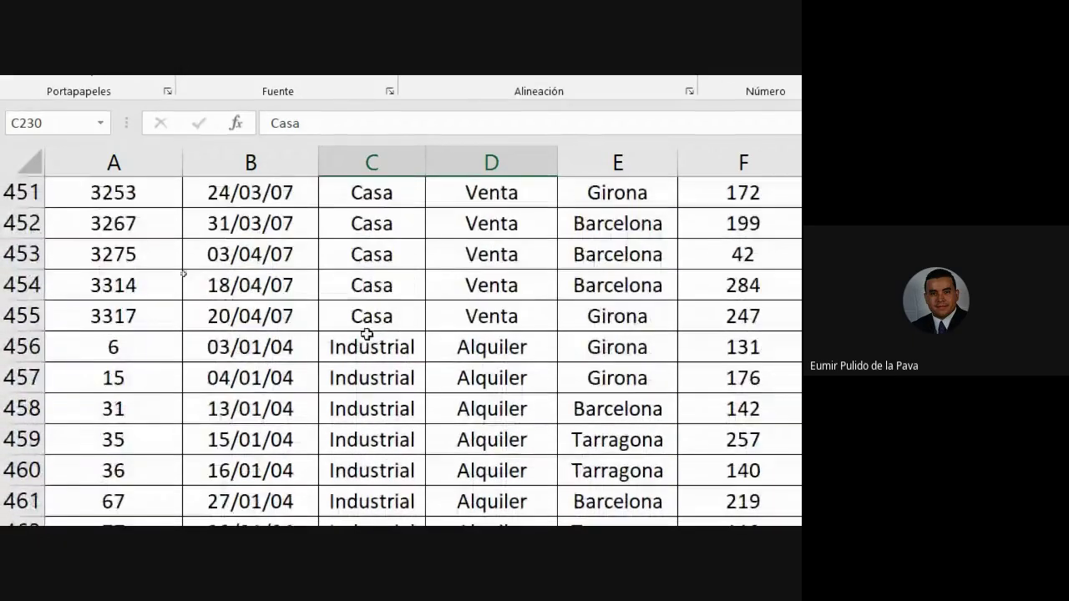
pyautogui.moveTo(352, 314)
pyautogui.mouseDown()
pyautogui.moveTo(527, 338)
pyautogui.moveTo(548, 364)
pyautogui.mouseUp()
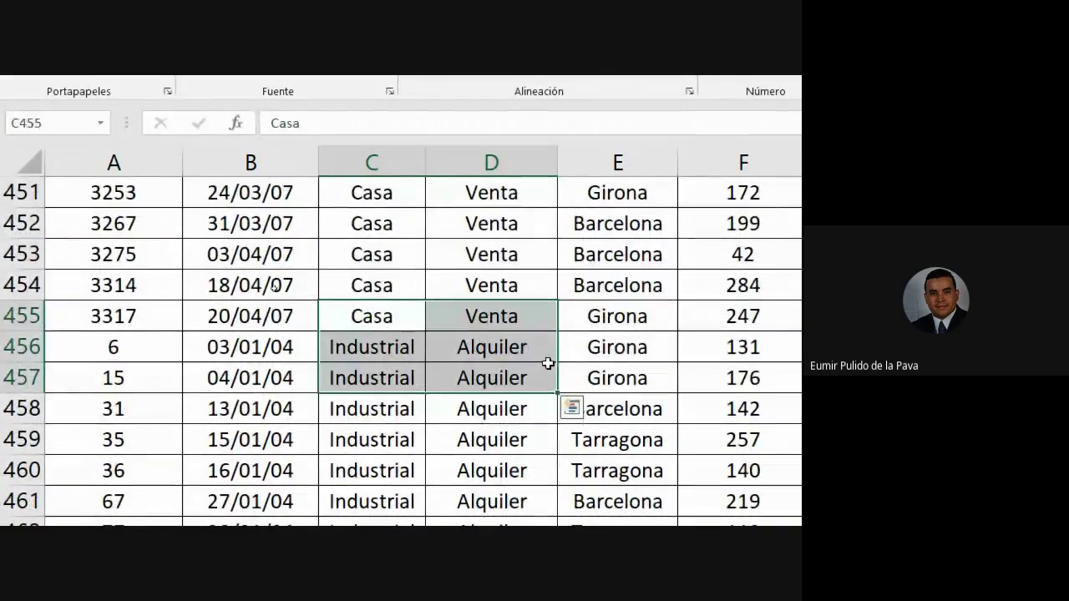
pyautogui.scroll(-1, 488, 366)
pyautogui.scroll(-5, 488, 372)
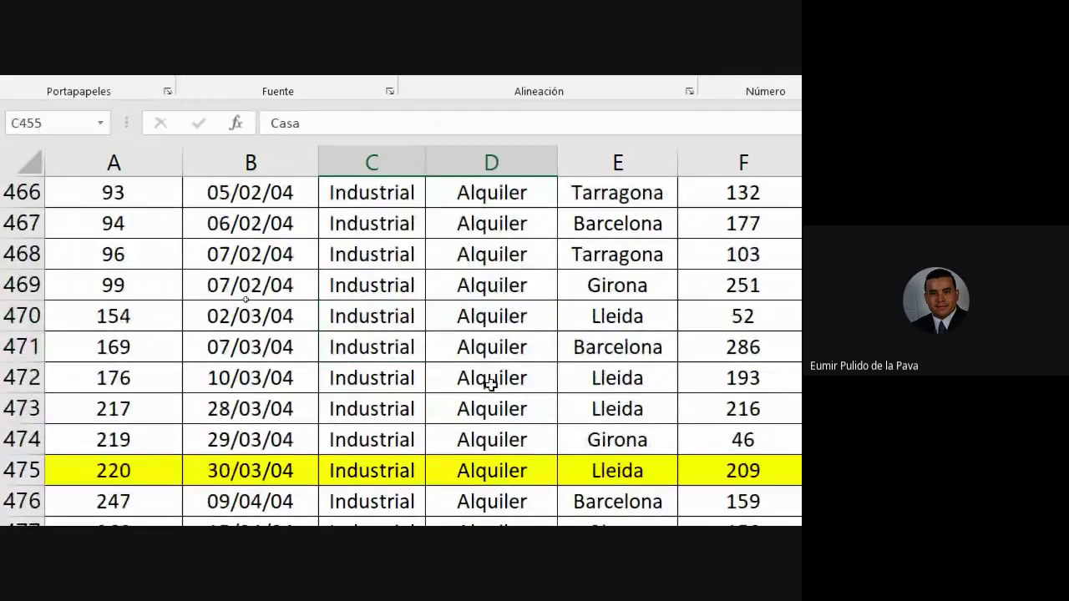
pyautogui.scroll(7, 489, 380)
pyautogui.scroll(9, 484, 380)
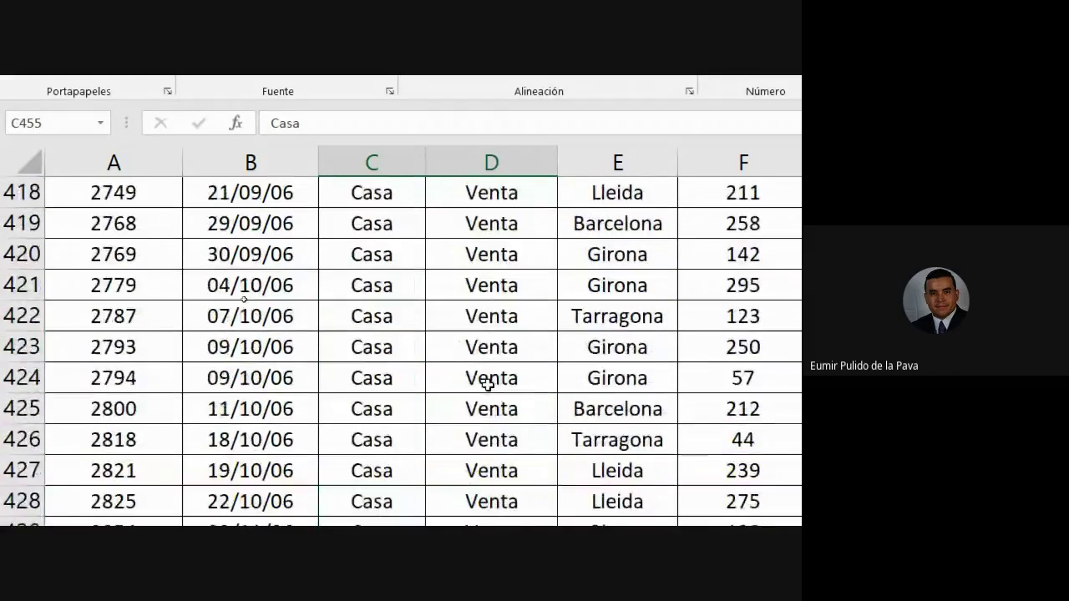
pyautogui.scroll(15, 480, 382)
pyautogui.scroll(11, 476, 384)
pyautogui.scroll(6, 474, 381)
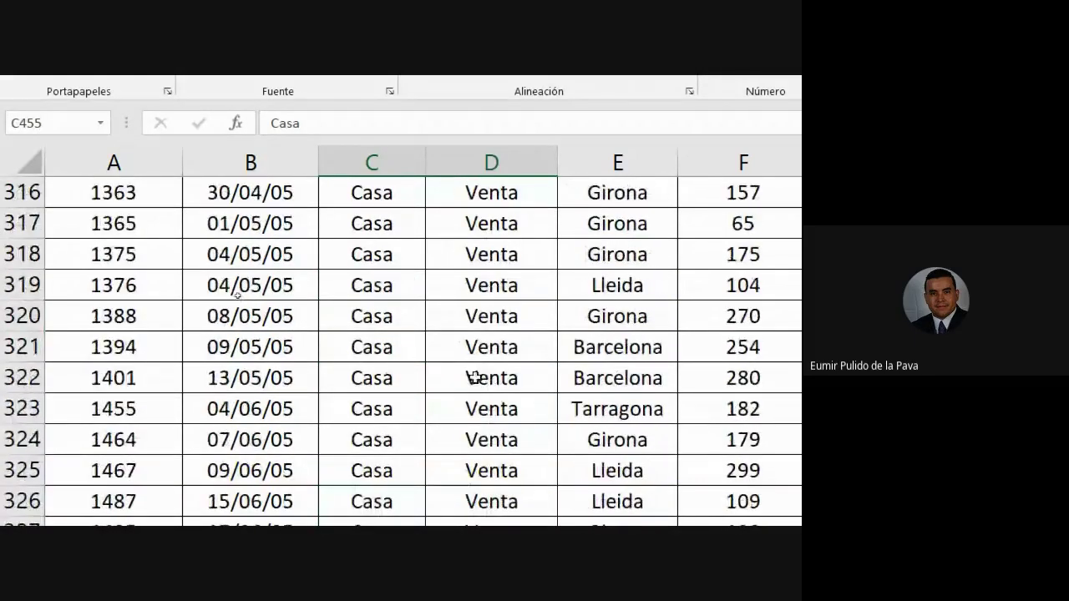
pyautogui.click(390, 287)
# - Jump to the top of the list, select several columns and cells, ending on the Provincia heading
pyautogui.hotkey('ctrl', 'Up')
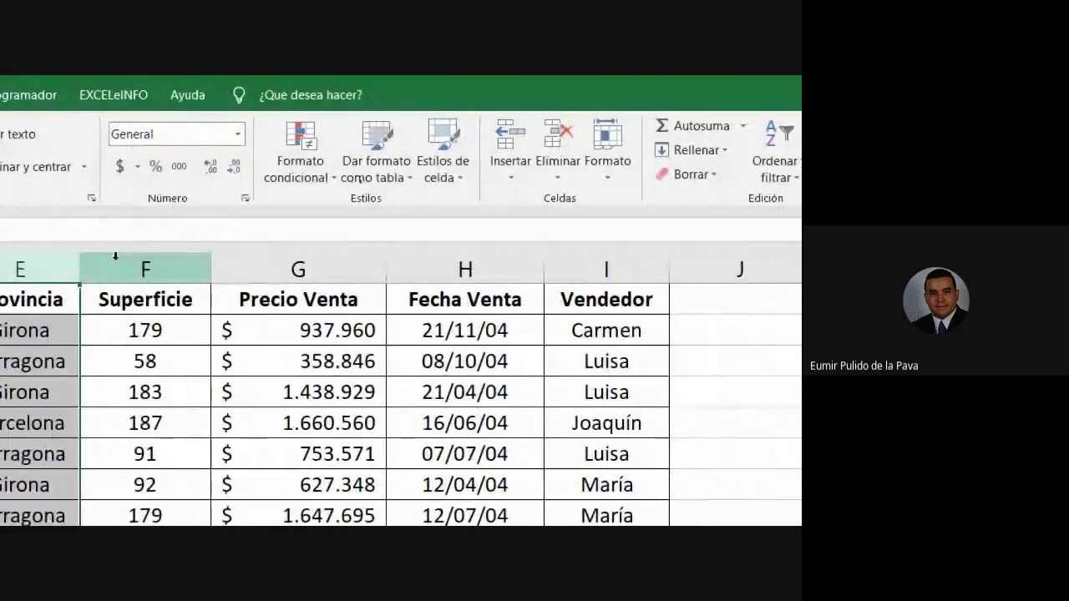
pyautogui.click(145, 269)
pyautogui.click(298, 269)
pyautogui.click(526, 264)
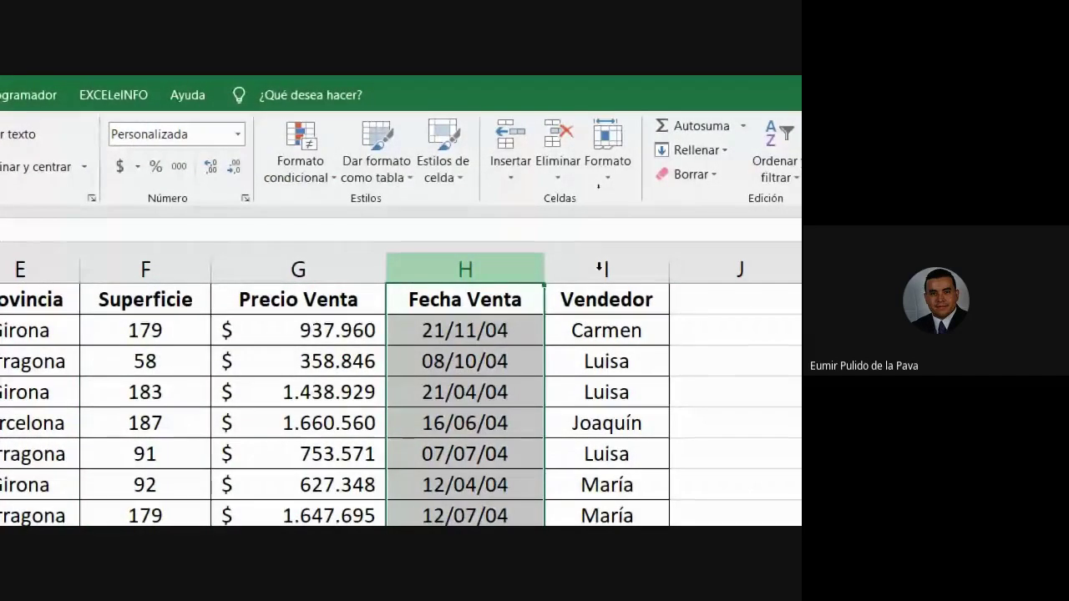
pyautogui.click(598, 294)
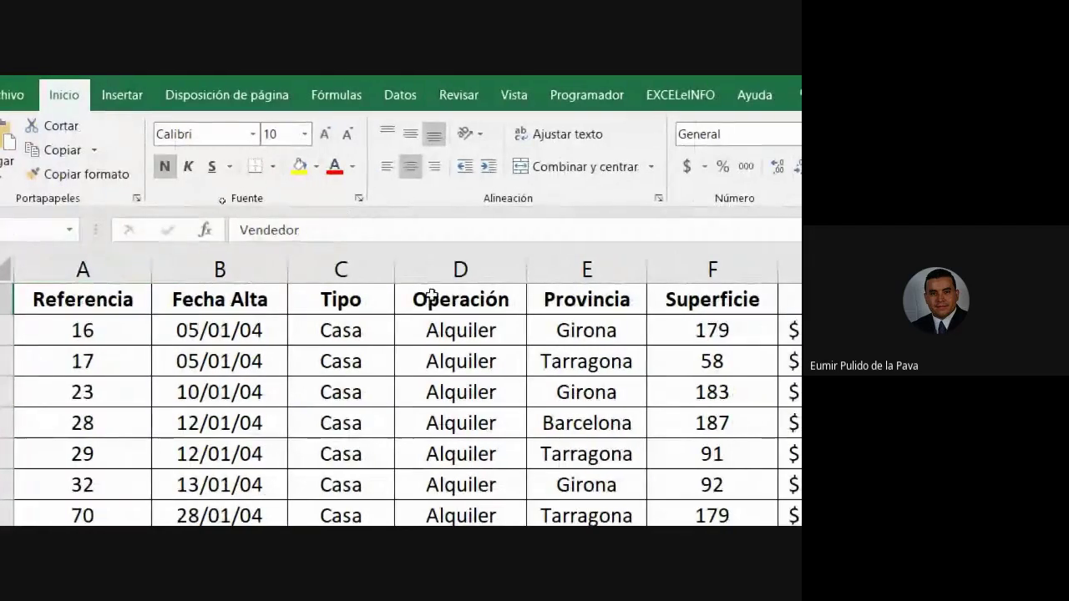
pyautogui.moveTo(344, 333); pyautogui.dragTo(460, 454)
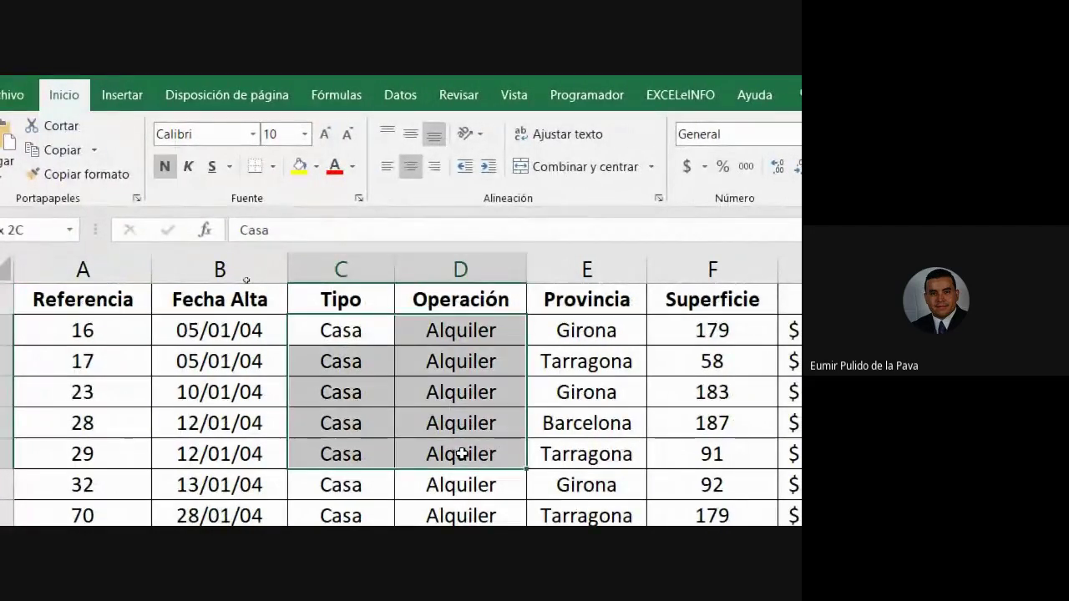
pyautogui.click(585, 302)
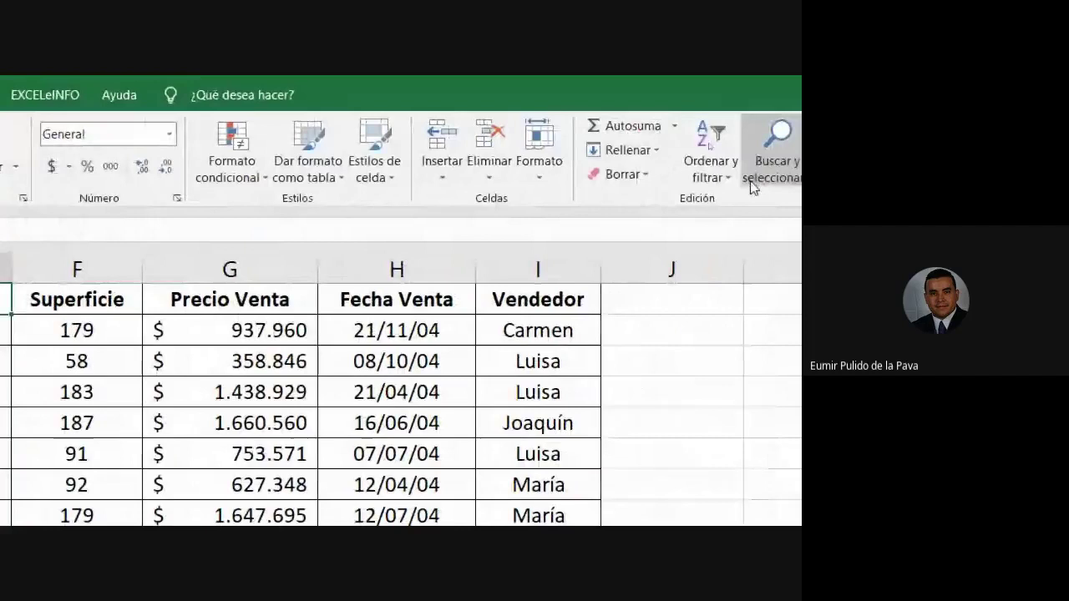
# - Remove the second sort level and re-sort the list by Provincia alone, A to Z
pyautogui.click(709, 159)
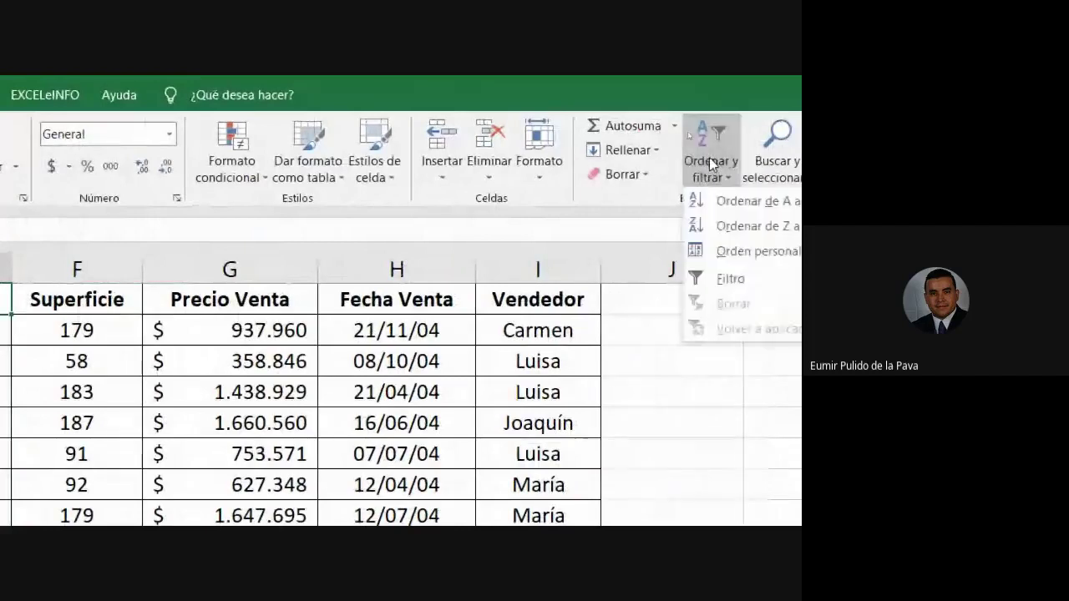
pyautogui.click(723, 249)
pyautogui.click(389, 236)
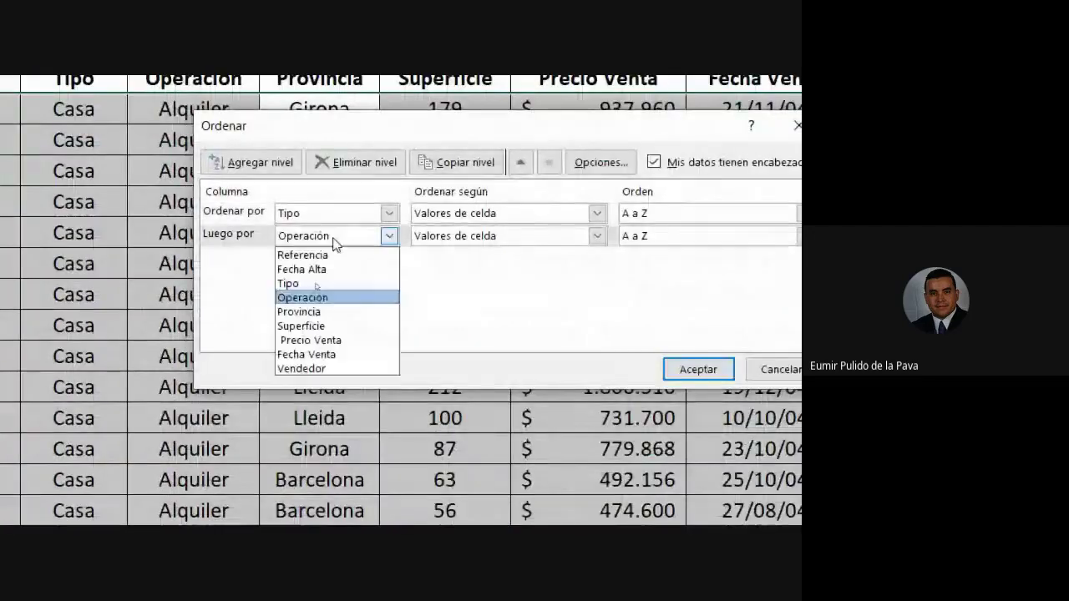
pyautogui.click(381, 170)
pyautogui.click(381, 167)
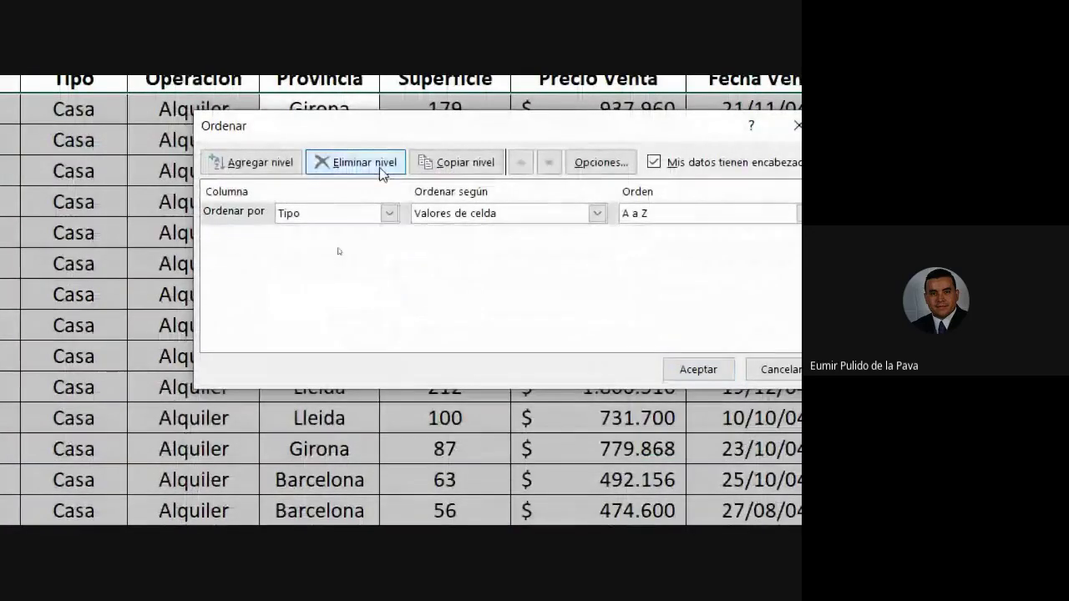
pyautogui.click(389, 213)
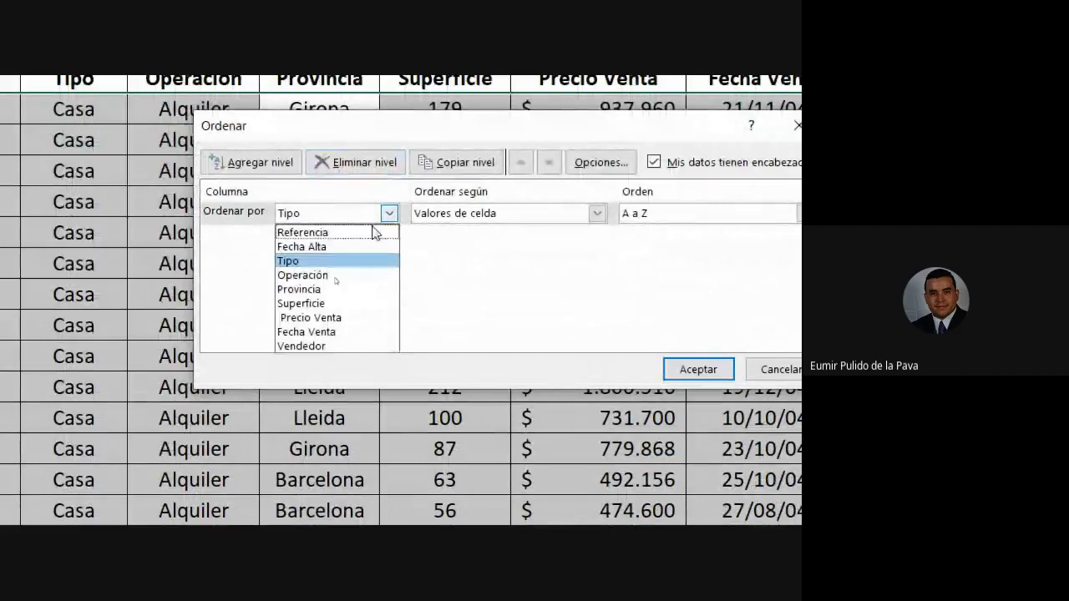
pyautogui.click(334, 289)
pyautogui.click(673, 369)
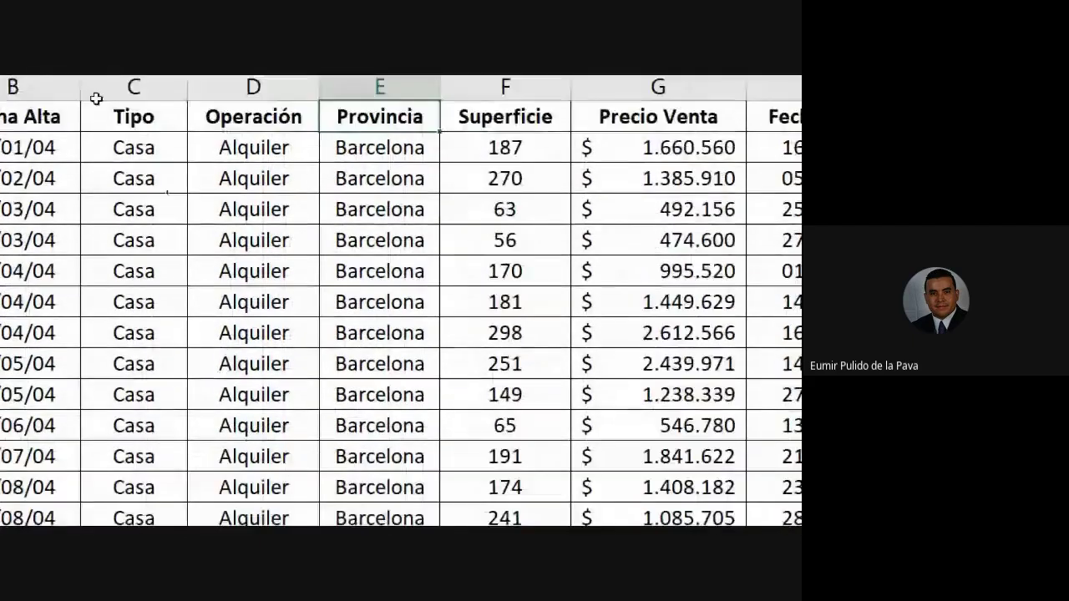
pyautogui.moveTo(134, 177); pyautogui.dragTo(230, 175)
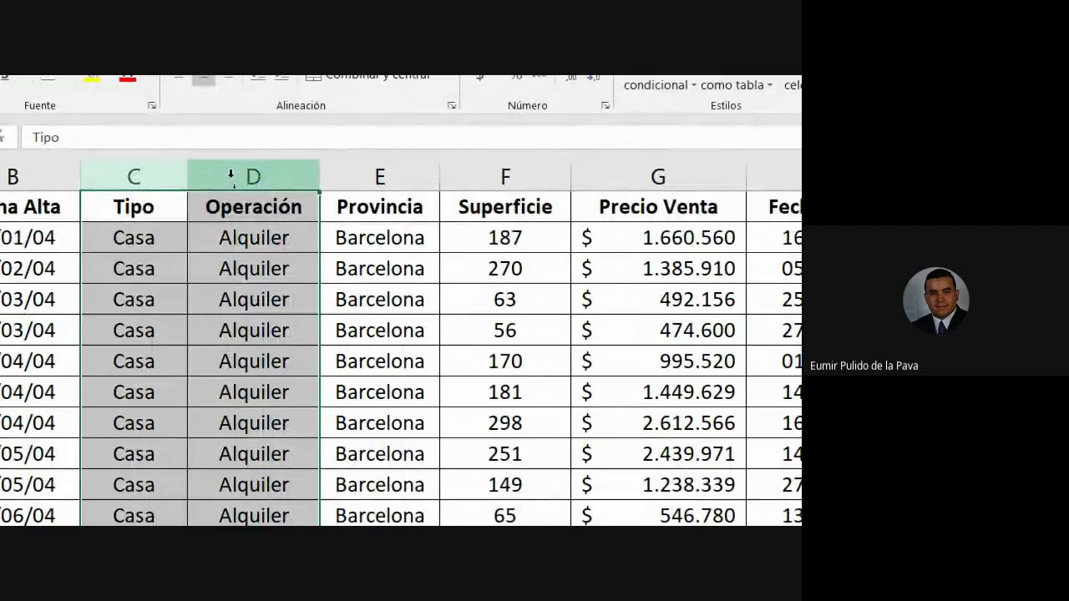
pyautogui.scroll(-5, 269, 354)
pyautogui.scroll(4, 306, 444)
pyautogui.scroll(1, 410, 205)
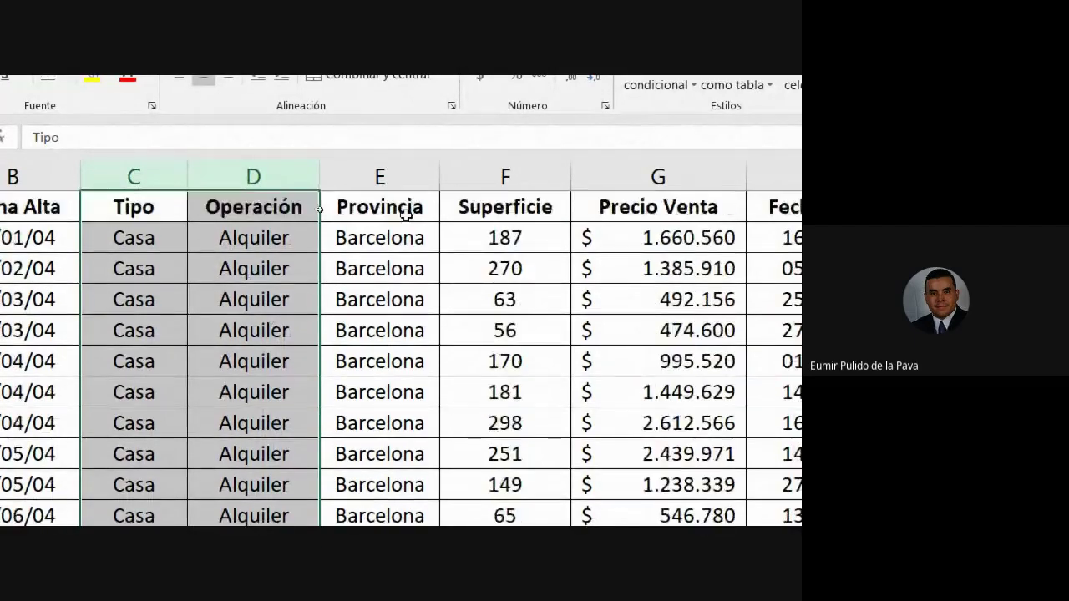
pyautogui.click(389, 174)
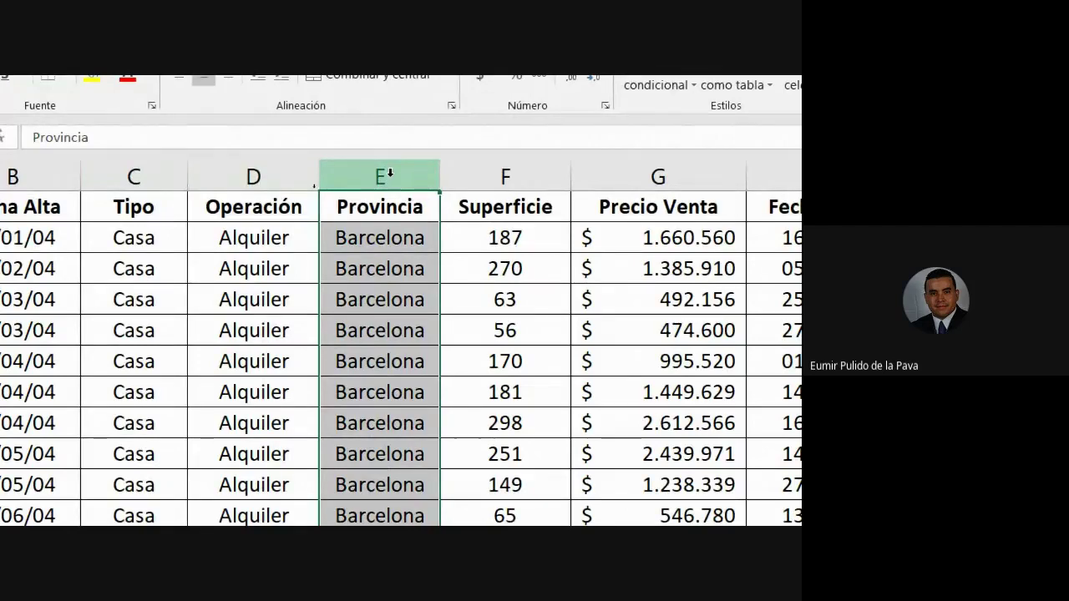
pyautogui.scroll(-4, 404, 418)
pyautogui.scroll(-10, 403, 446)
pyautogui.scroll(12, 409, 443)
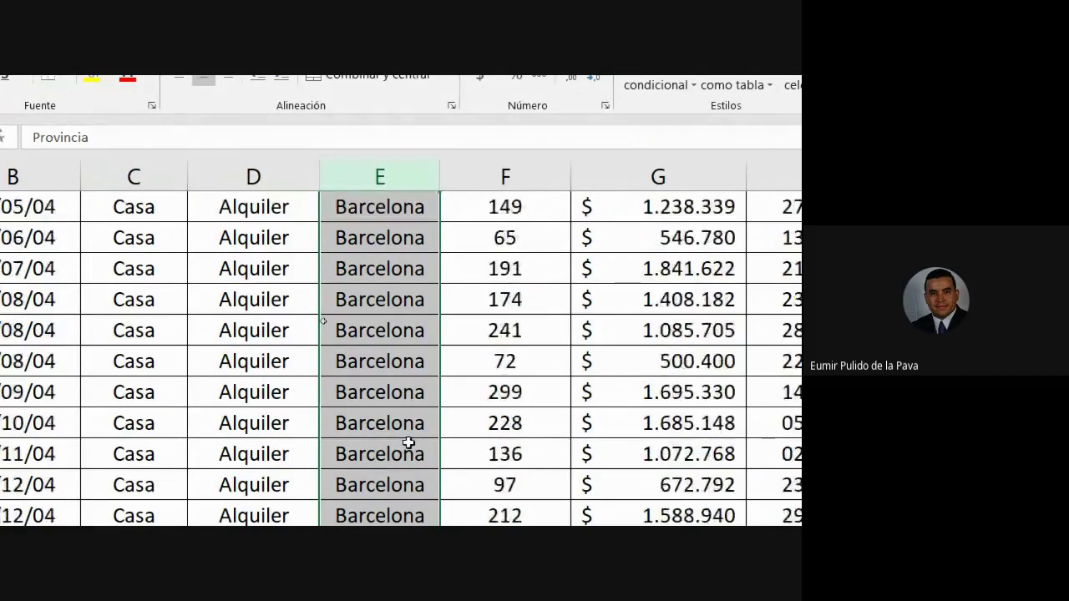
pyautogui.scroll(3, 409, 443)
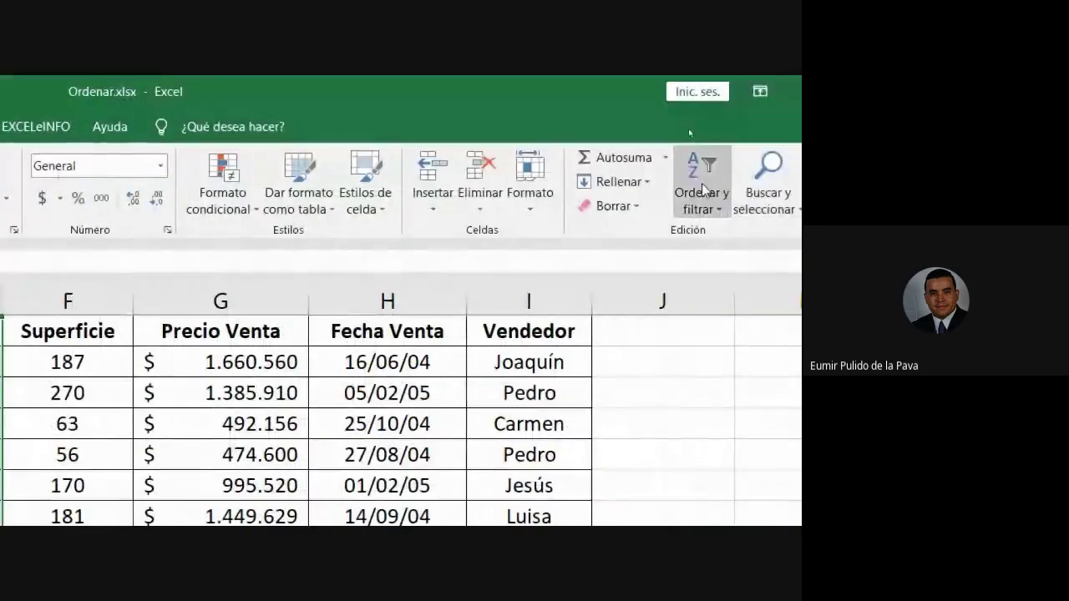
pyautogui.click(700, 180)
pyautogui.click(727, 284)
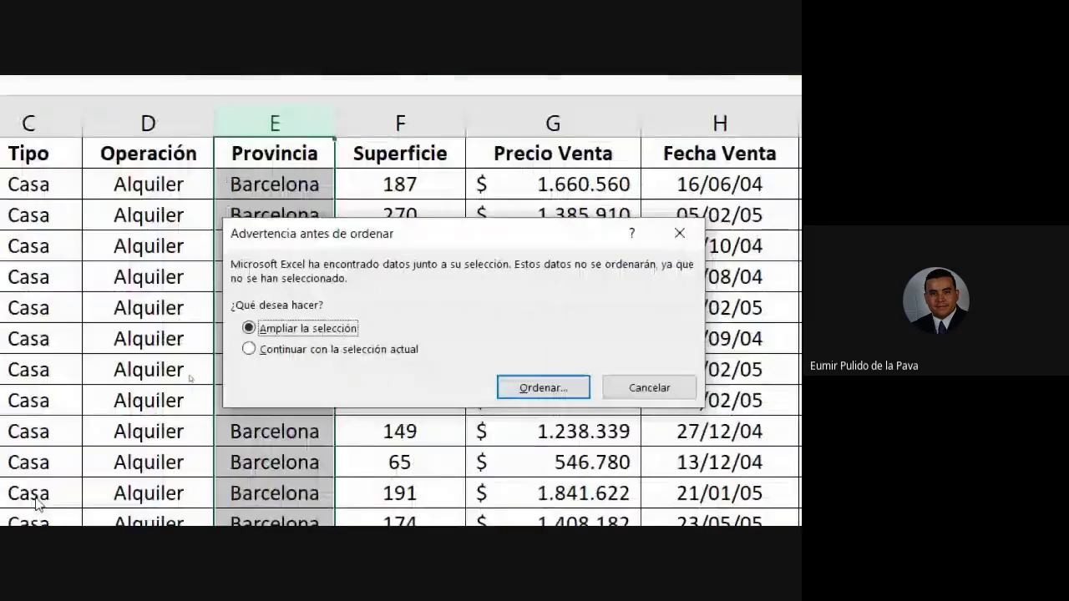
pyautogui.click(649, 386)
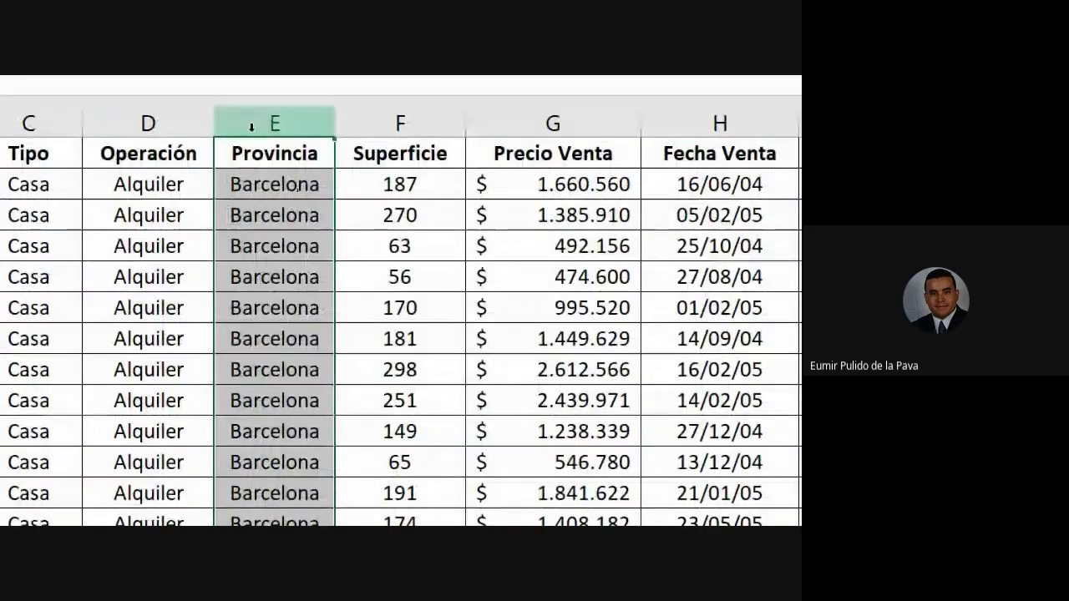
pyautogui.click(276, 150)
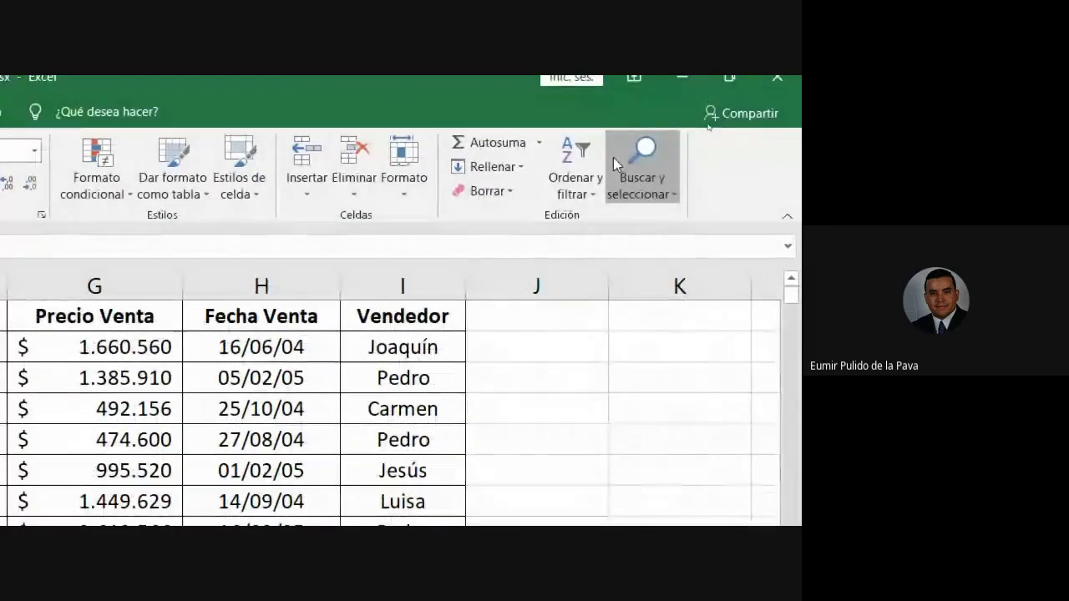
# - Apply a three-level custom sort: Tipo, then Operación, then Provincia, each A to Z
pyautogui.click(575, 172)
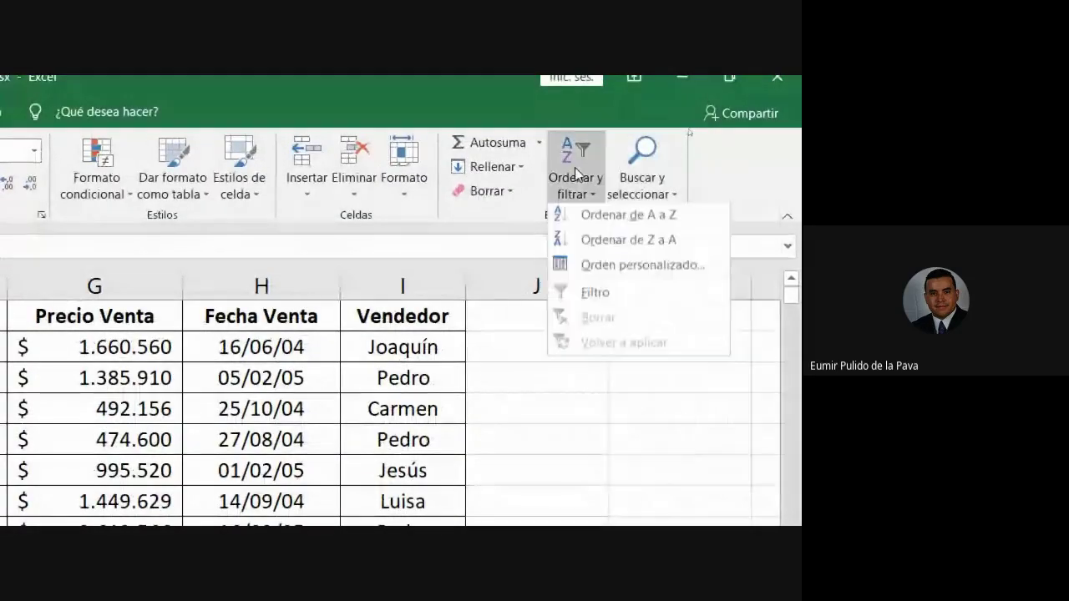
pyautogui.click(645, 267)
pyautogui.click(630, 278)
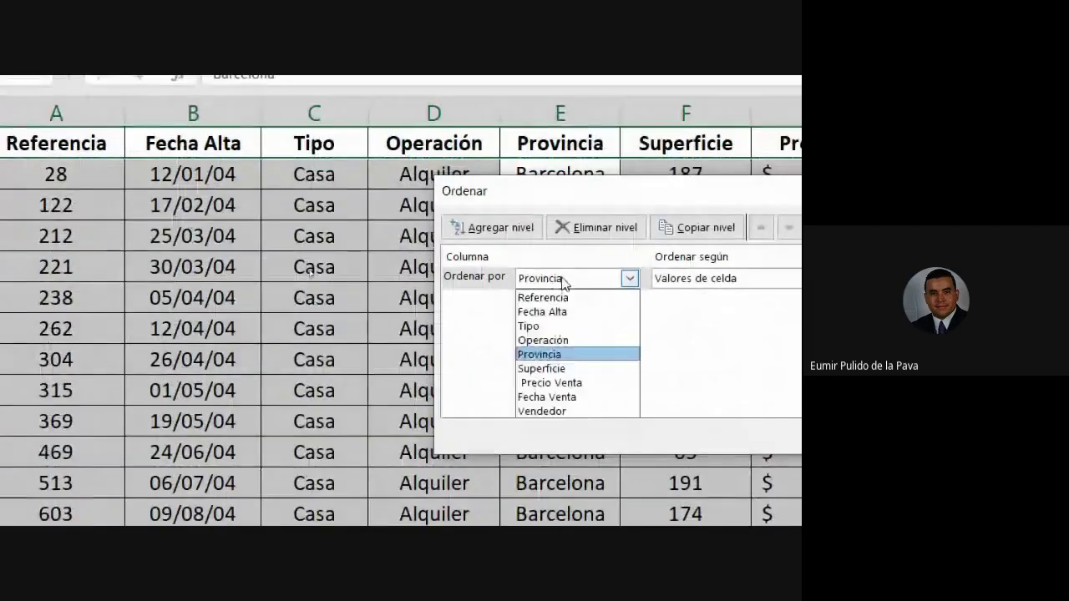
pyautogui.click(551, 327)
pyautogui.click(491, 227)
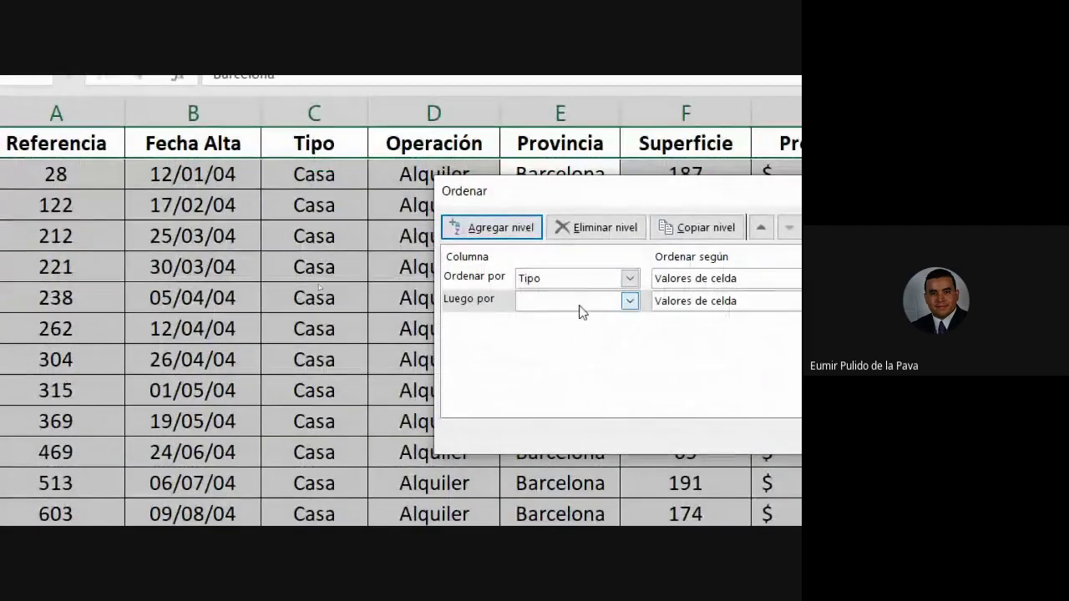
pyautogui.click(630, 300)
pyautogui.click(551, 361)
pyautogui.click(491, 227)
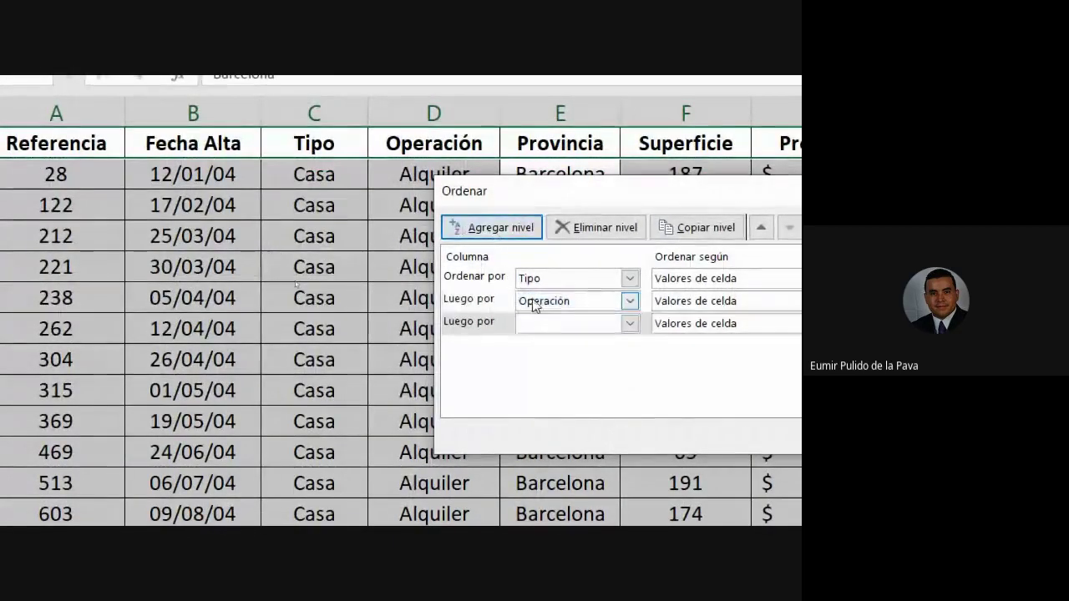
pyautogui.click(630, 324)
pyautogui.click(552, 396)
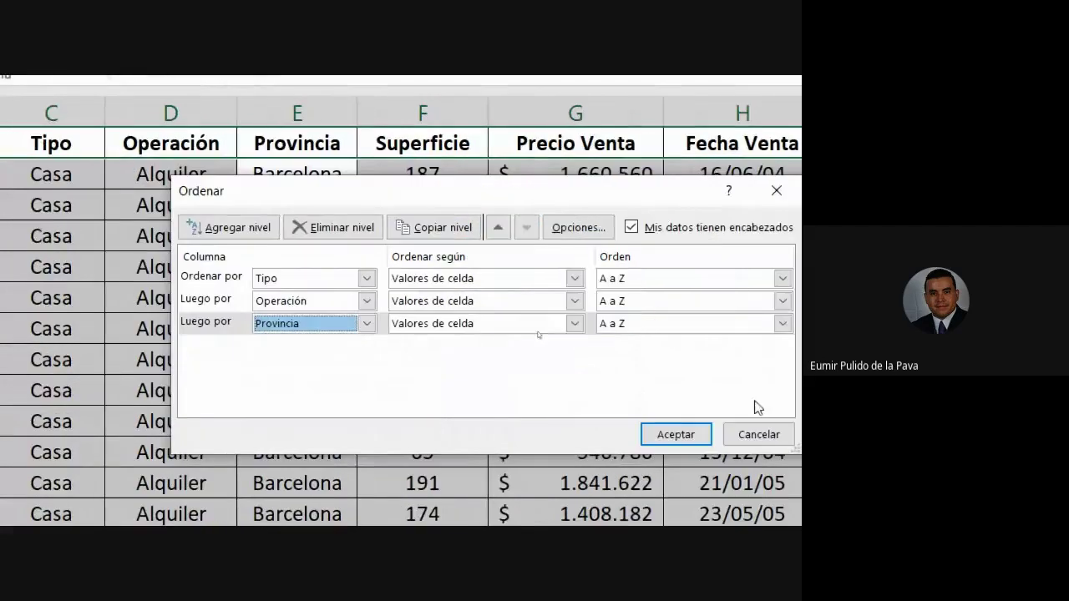
pyautogui.click(685, 435)
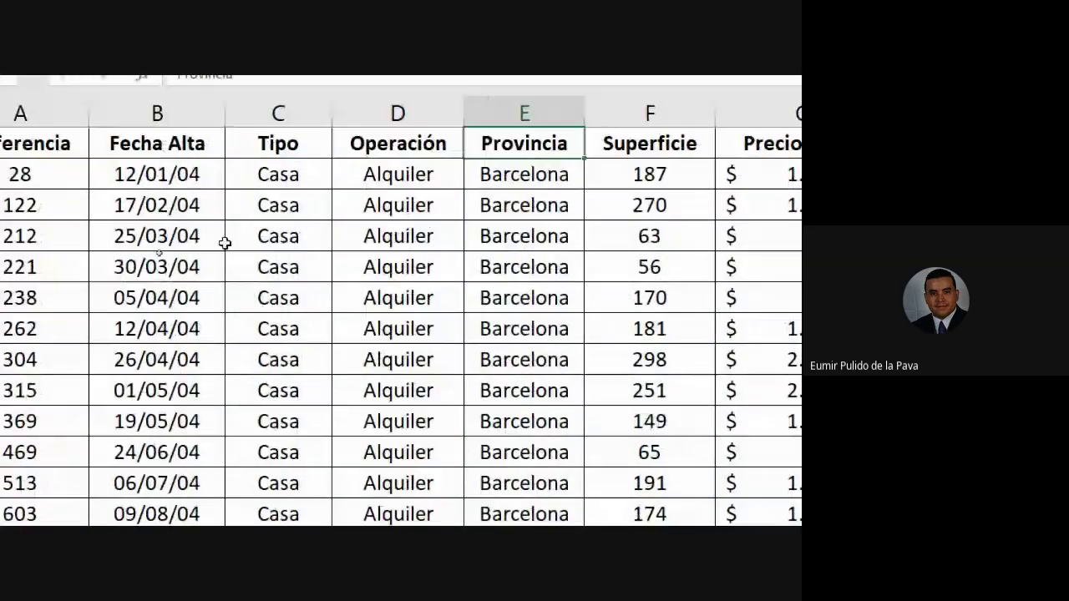
pyautogui.moveTo(278, 173); pyautogui.dragTo(535, 487)
pyautogui.scroll(-5, 534, 486)
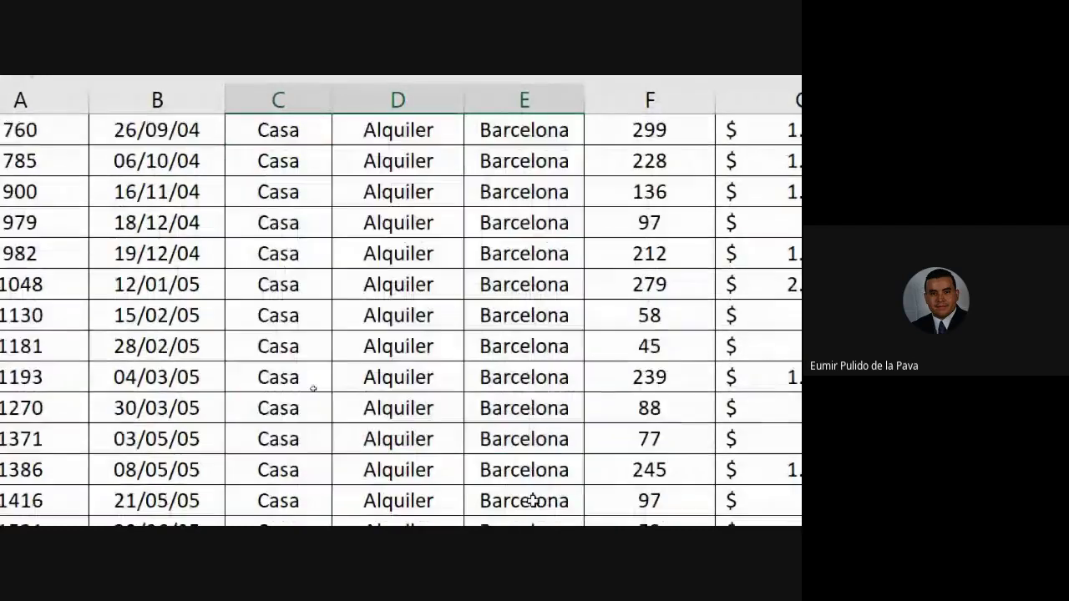
pyautogui.scroll(-3, 535, 468)
pyautogui.scroll(-3, 532, 451)
pyautogui.scroll(-10, 530, 429)
pyautogui.scroll(-1, 530, 428)
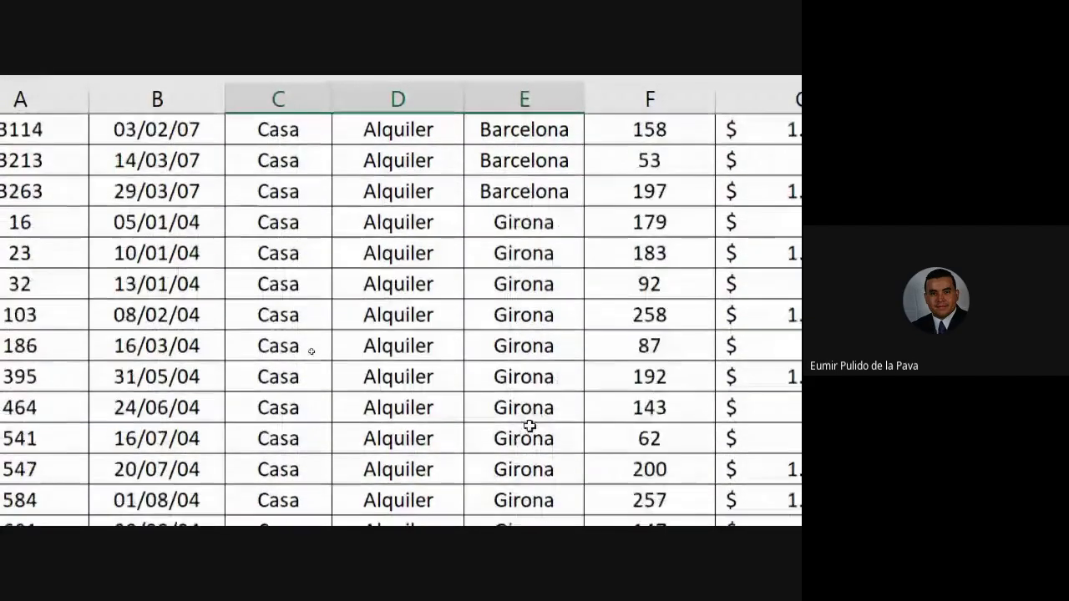
pyautogui.moveTo(325, 201)
pyautogui.mouseDown()
pyautogui.moveTo(543, 313)
pyautogui.moveTo(521, 493)
pyautogui.moveTo(534, 480)
pyautogui.mouseUp()
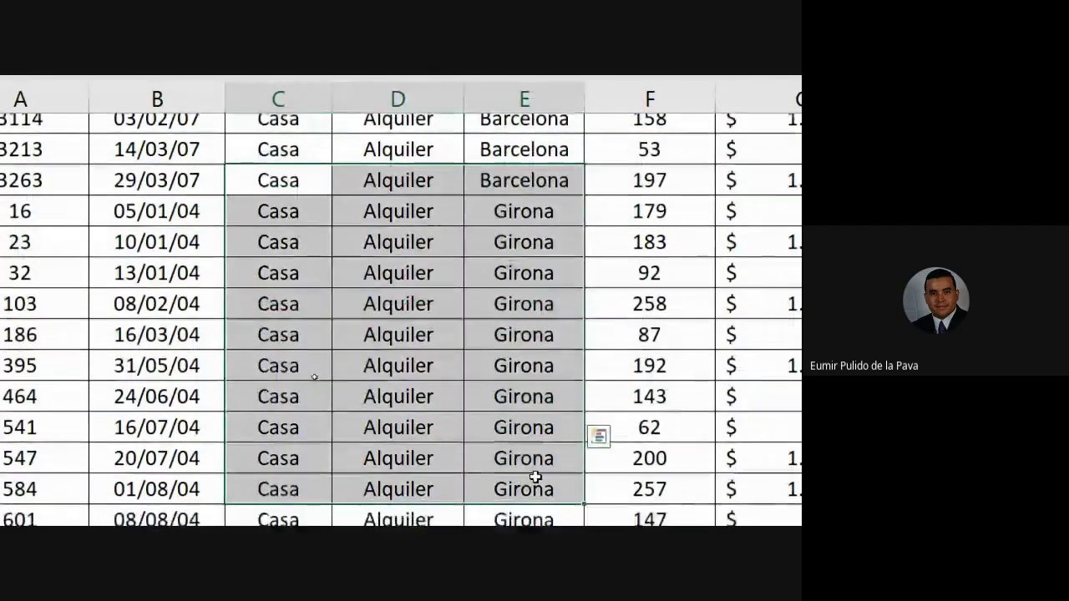
pyautogui.scroll(-5, 535, 476)
pyautogui.scroll(7, 535, 472)
pyautogui.scroll(6, 534, 468)
pyautogui.scroll(6, 535, 459)
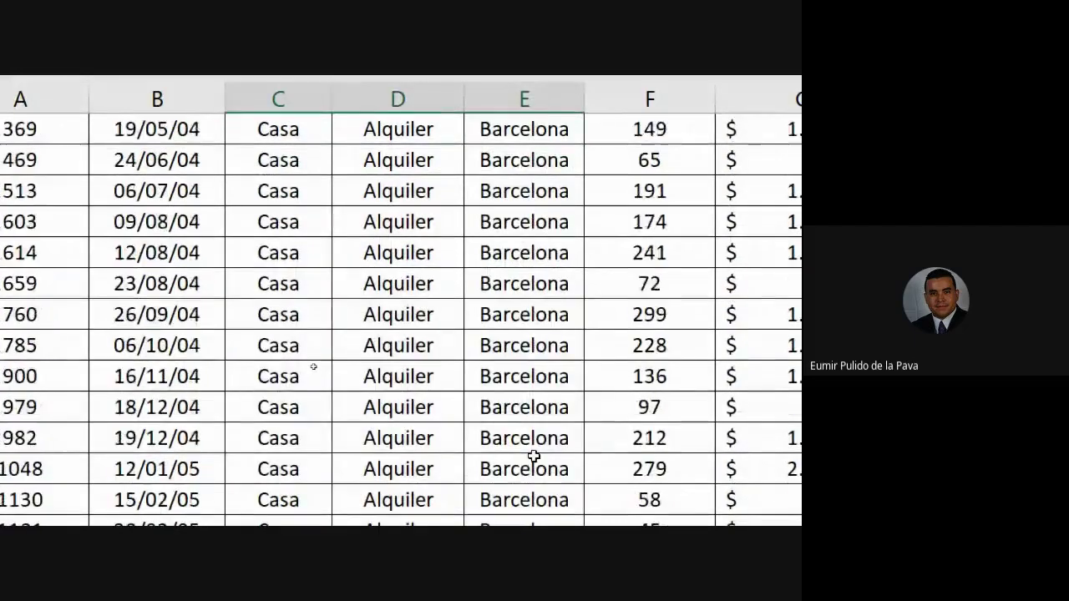
pyautogui.scroll(3, 535, 455)
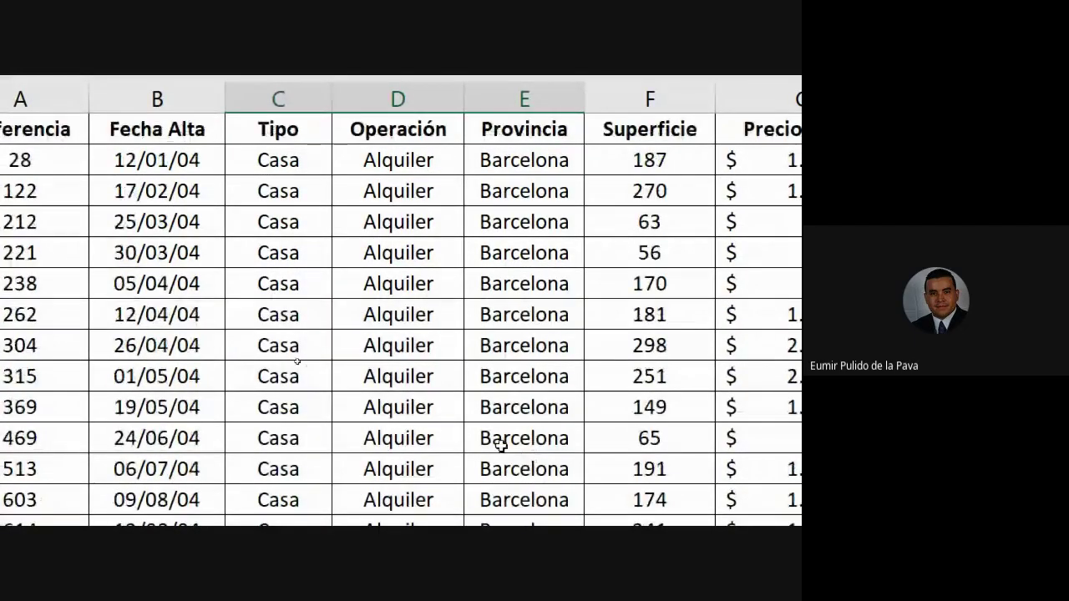
pyautogui.hscroll(-2, 496, 444)
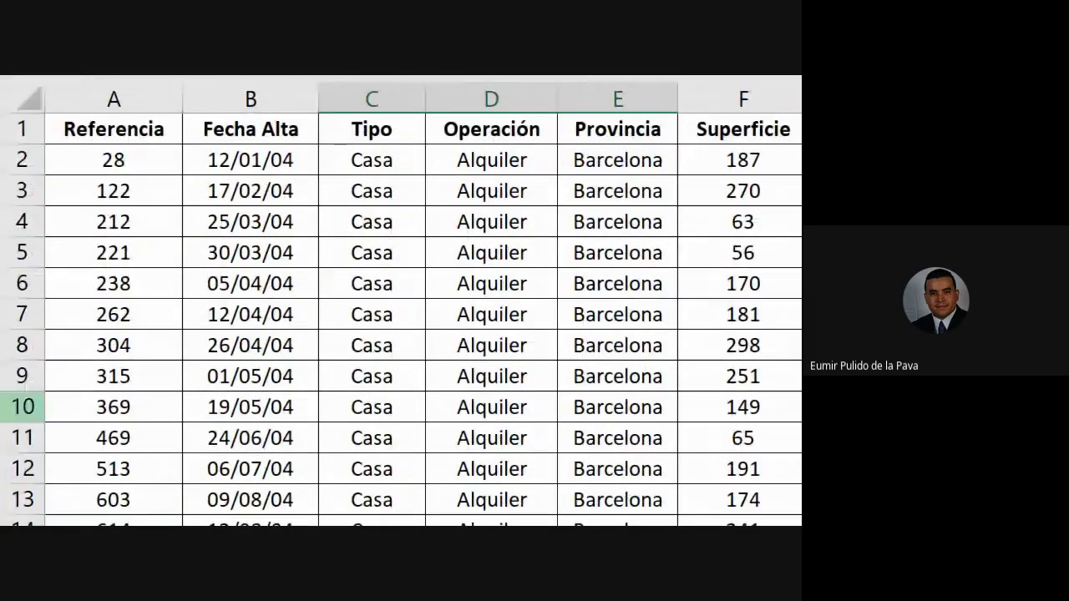
pyautogui.click(25, 253)
pyautogui.moveTo(101, 253); pyautogui.dragTo(357, 252)
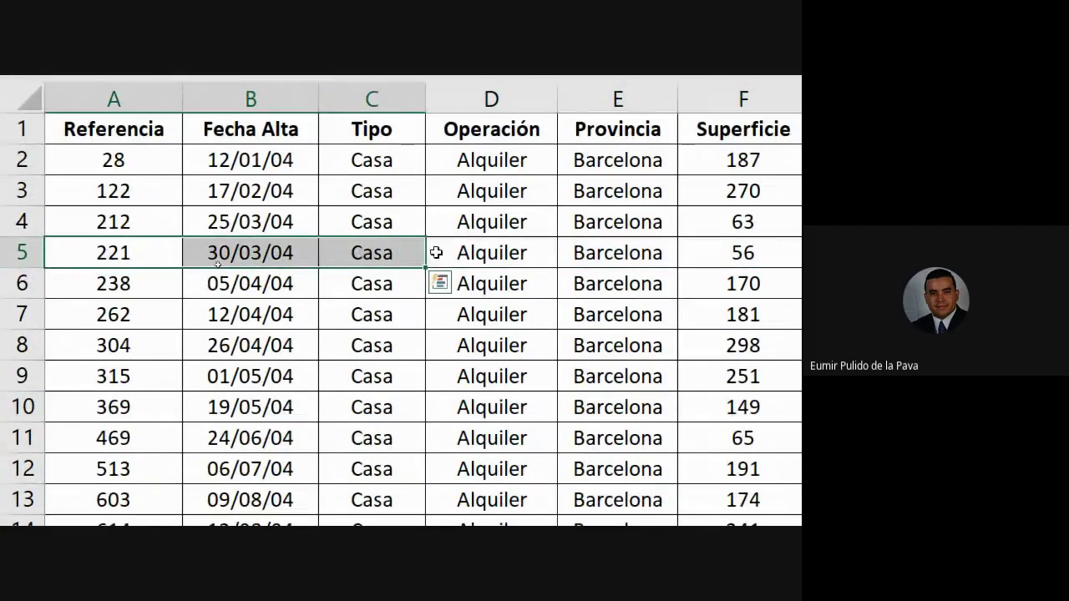
# - Reset Magnifier to 100%, close it, and bring Excel back with header cell D1 selected
pyautogui.click(495, 254)
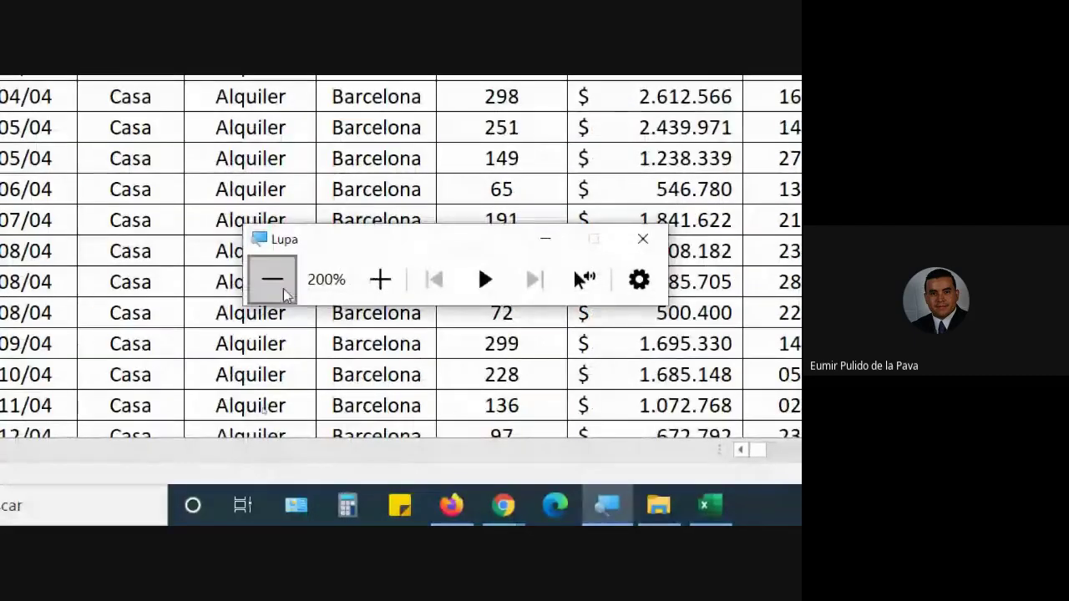
pyautogui.click(272, 280)
pyautogui.click(373, 517)
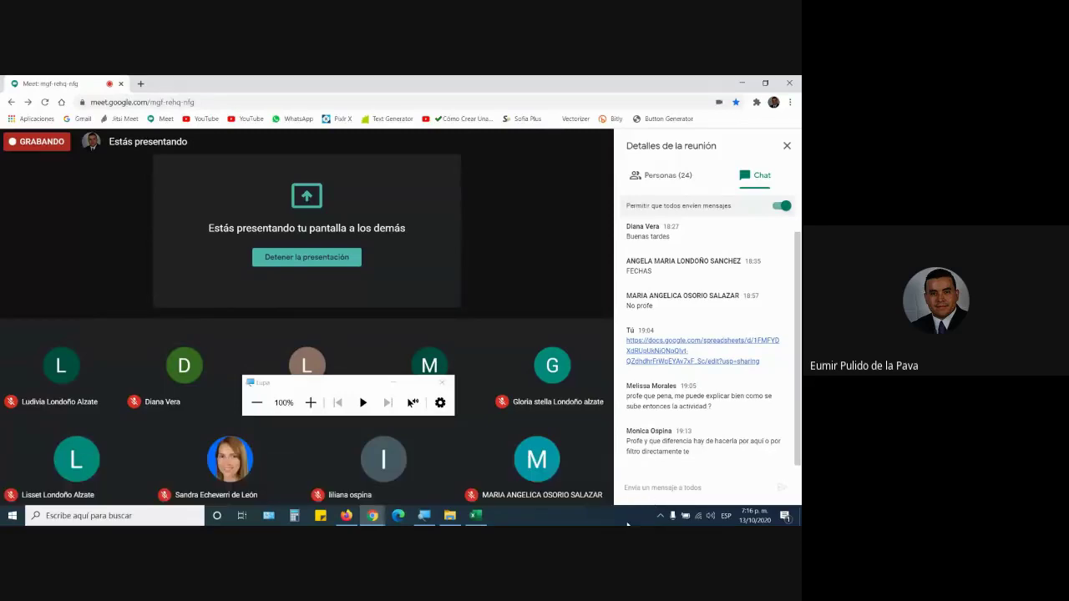
pyautogui.click(390, 386)
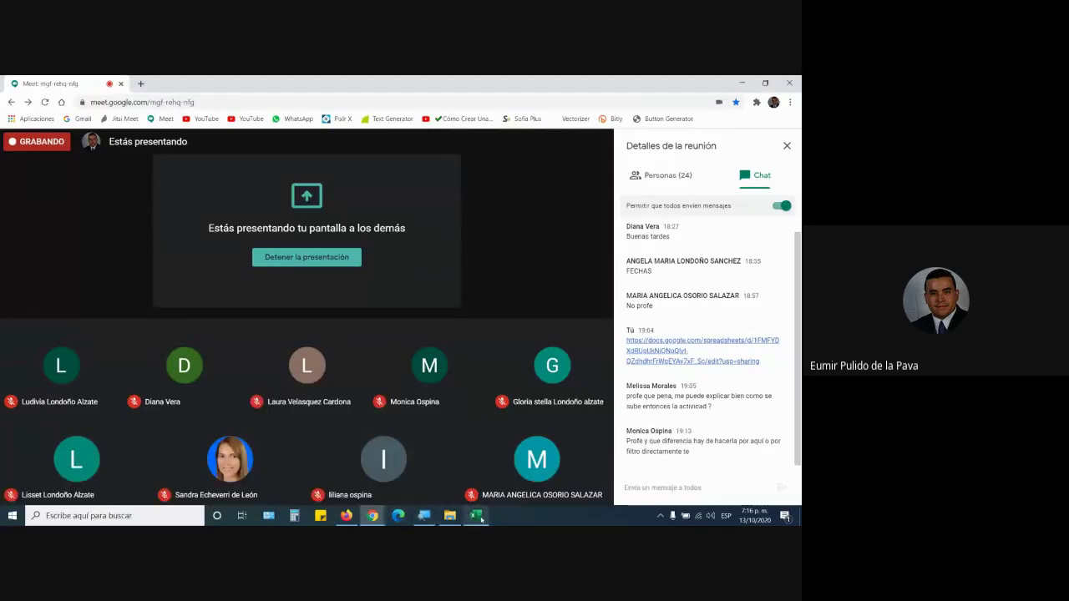
pyautogui.click(476, 516)
pyautogui.click(255, 203)
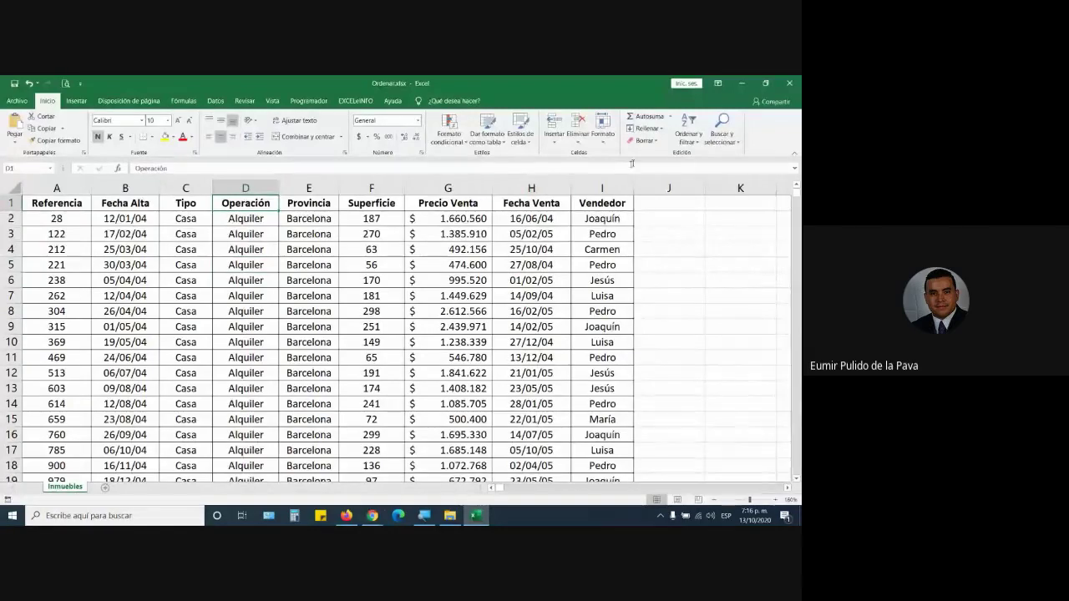
# - Turn on filter buttons for the header row and sort by Superficie, smallest first
pyautogui.click(688, 134)
pyautogui.click(702, 192)
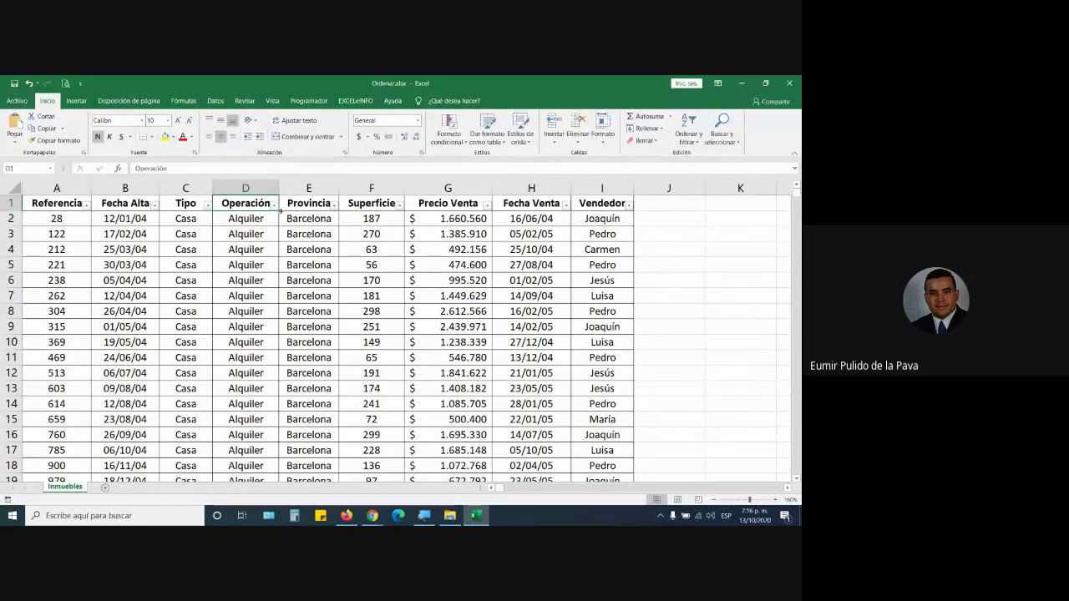
pyautogui.click(273, 207)
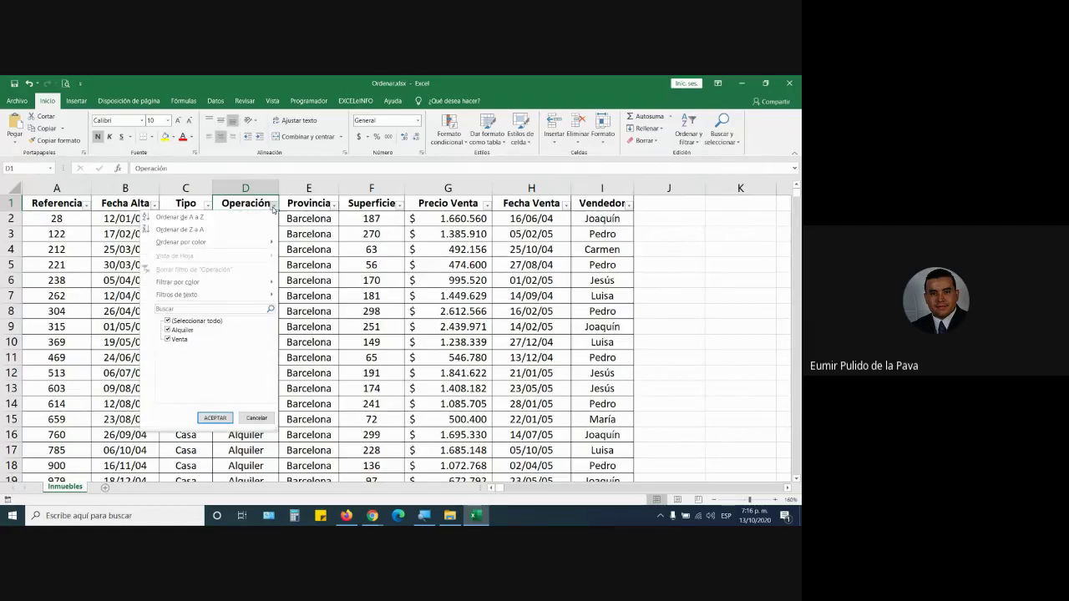
pyautogui.click(401, 206)
pyautogui.click(400, 206)
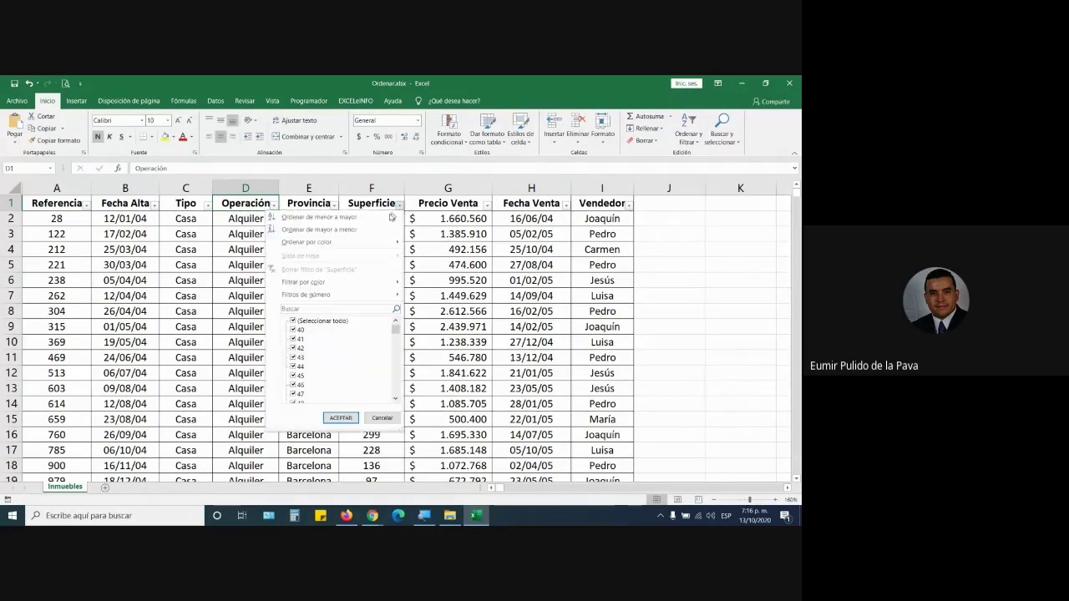
pyautogui.click(345, 218)
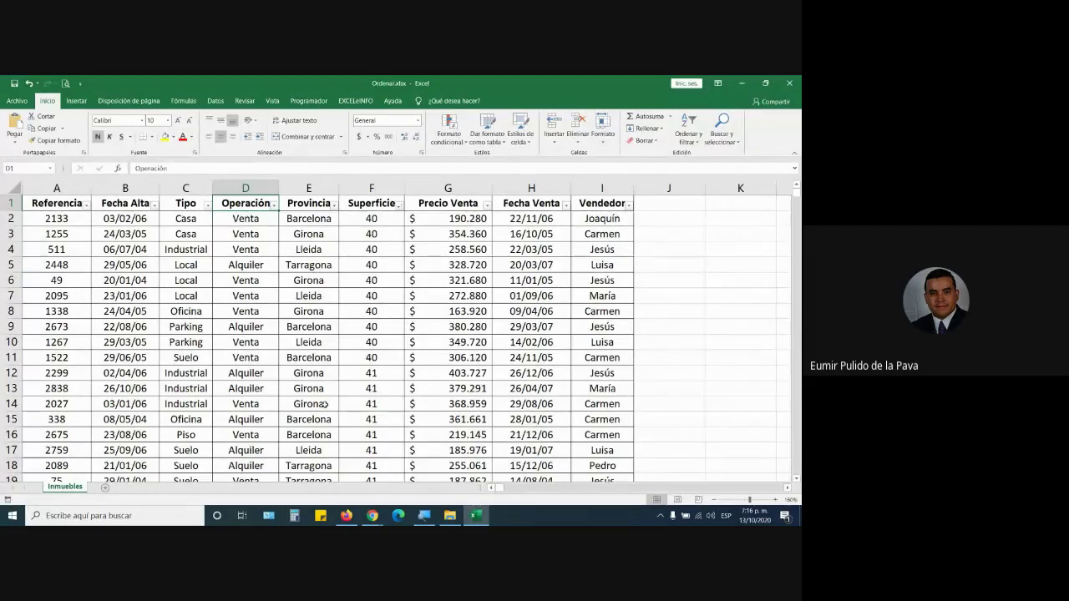
# - Sort A to Z by Tipo, Operación, and then Provincia using the column dropdowns
pyautogui.click(207, 204)
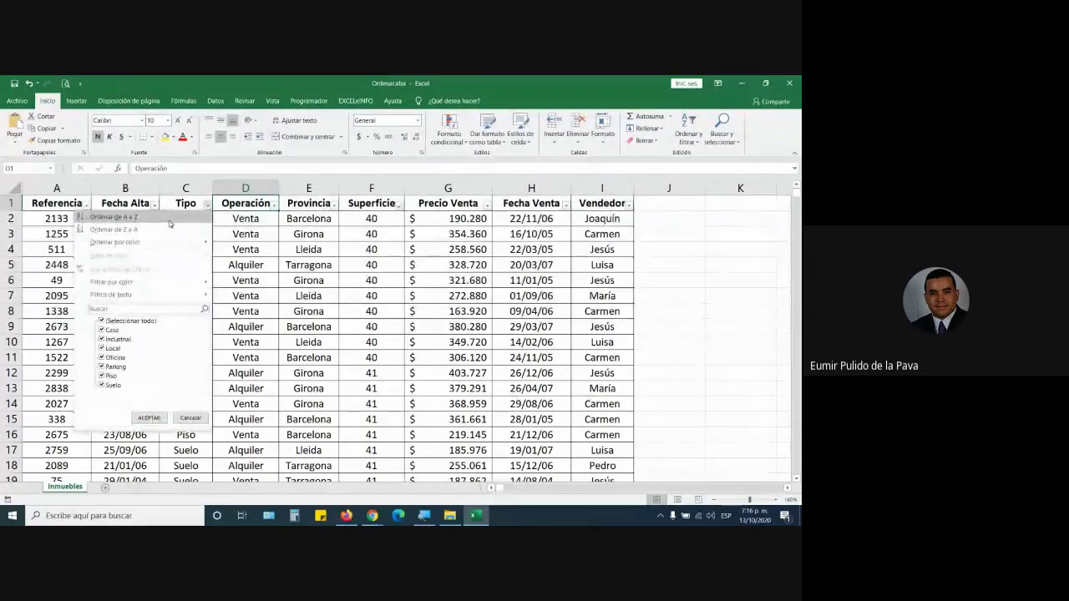
pyautogui.click(168, 218)
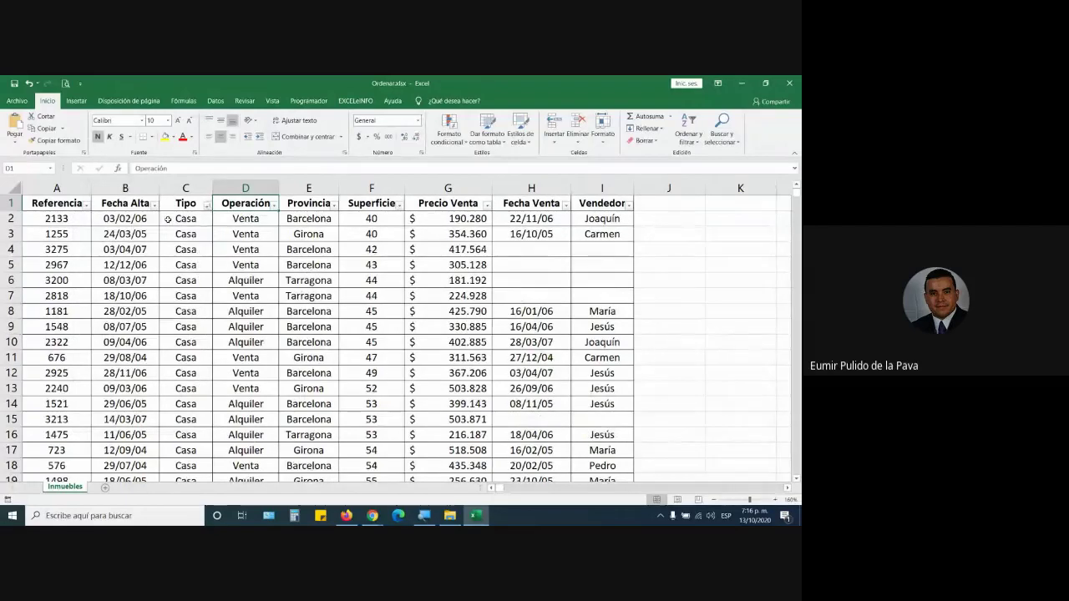
pyautogui.click(274, 208)
pyautogui.click(168, 218)
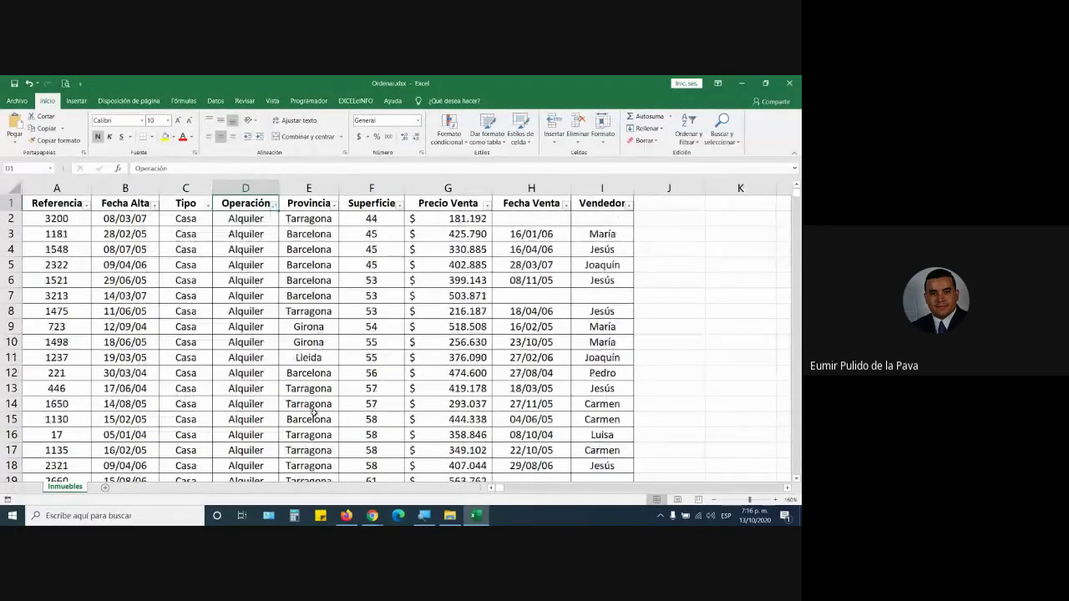
pyautogui.click(334, 204)
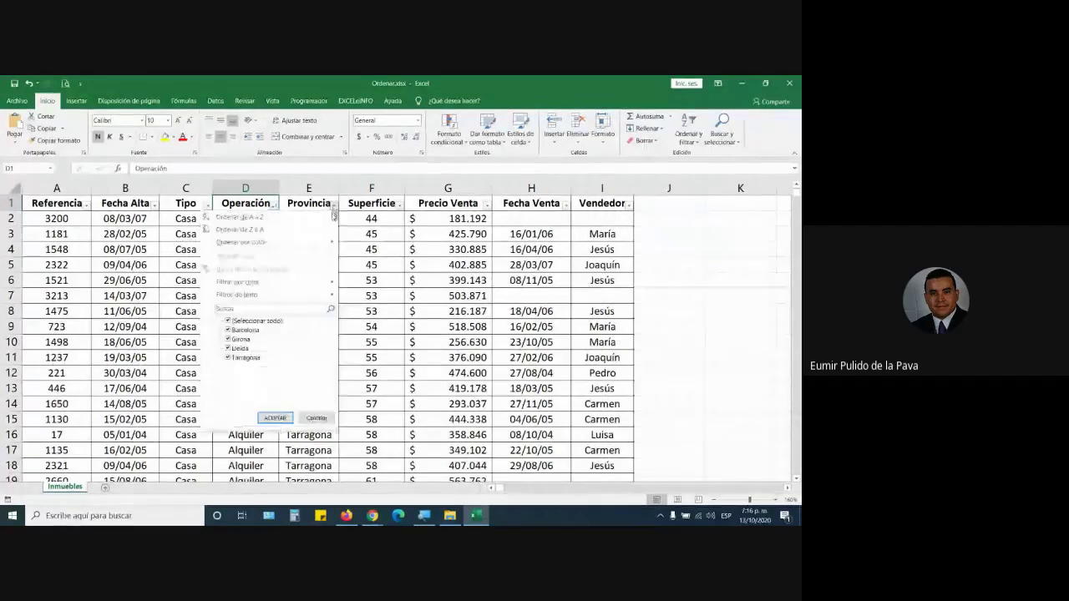
pyautogui.click(311, 221)
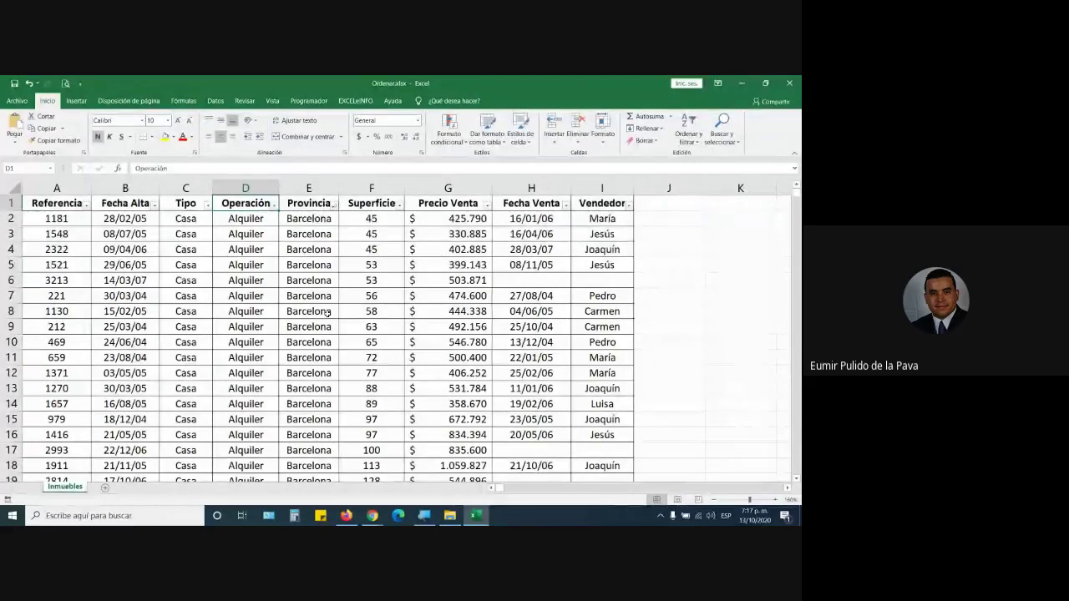
pyautogui.click(689, 135)
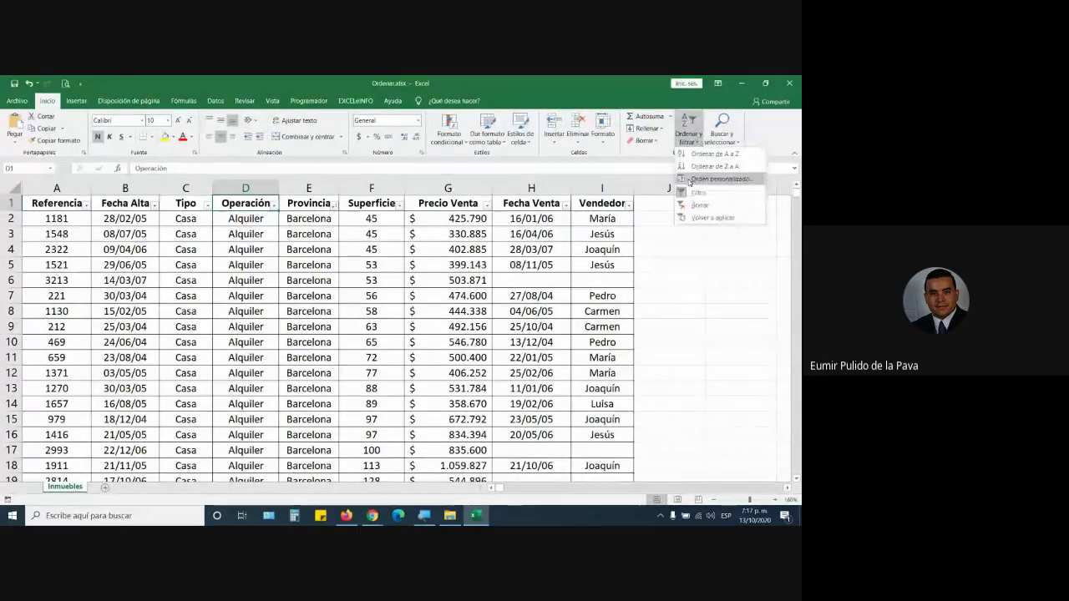
pyautogui.click(690, 179)
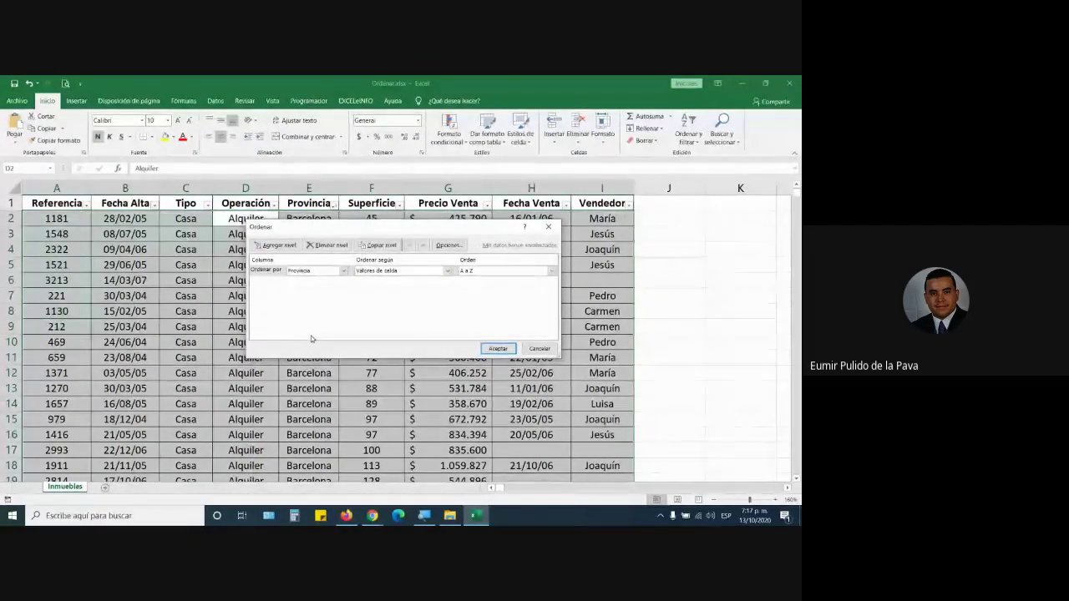
pyautogui.click(540, 348)
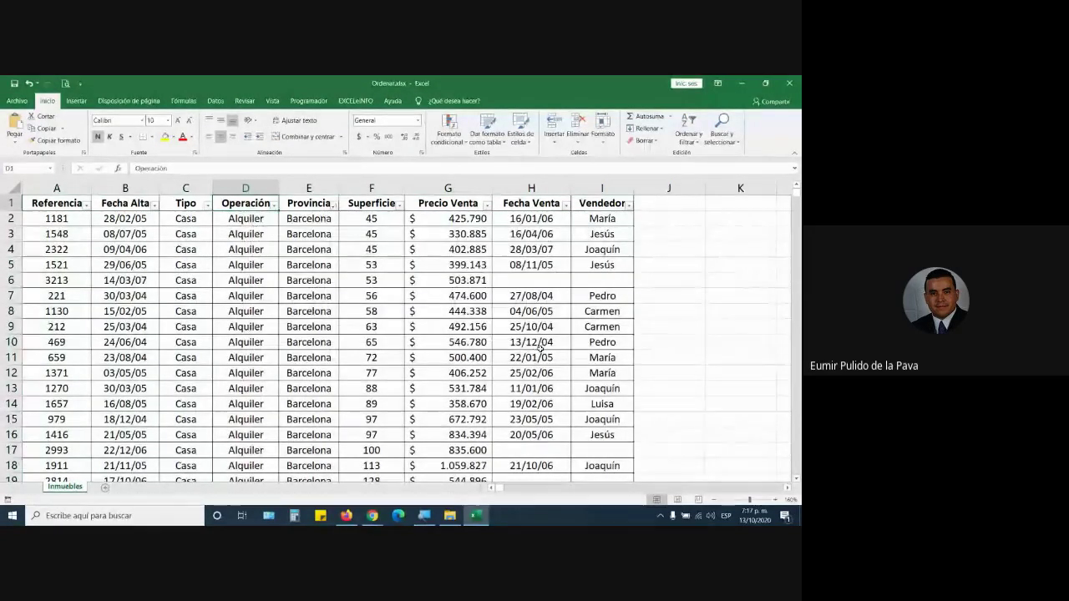
pyautogui.click(377, 520)
# - Bring the Google Meet call window to the front
pyautogui.click(315, 469)
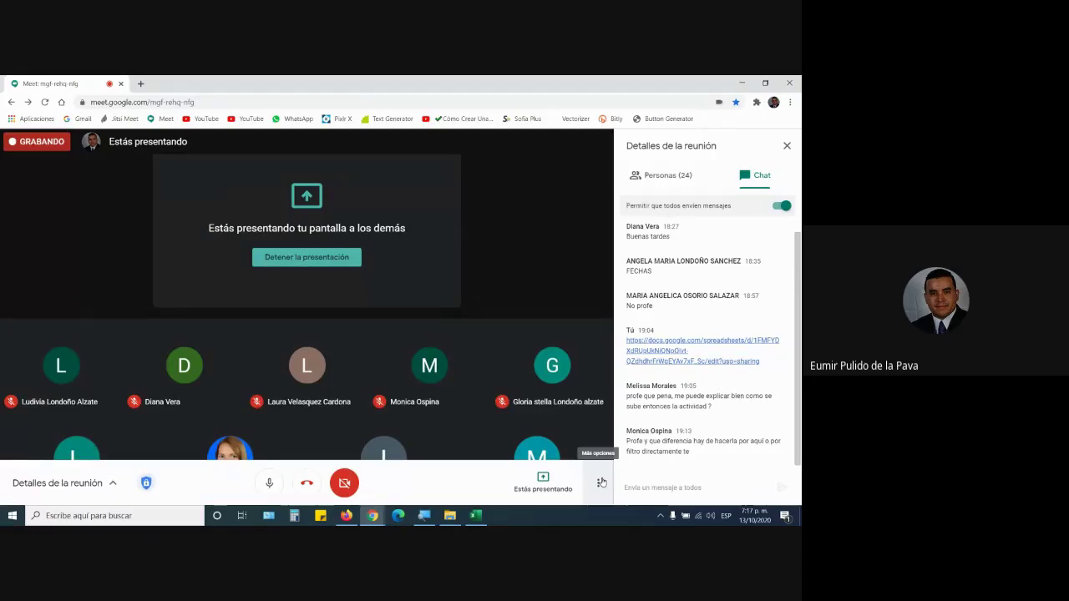
# - Open the ASISTENCIA attendance sheet in Firefox, scroll through it, then return to Meet
pyautogui.click(346, 515)
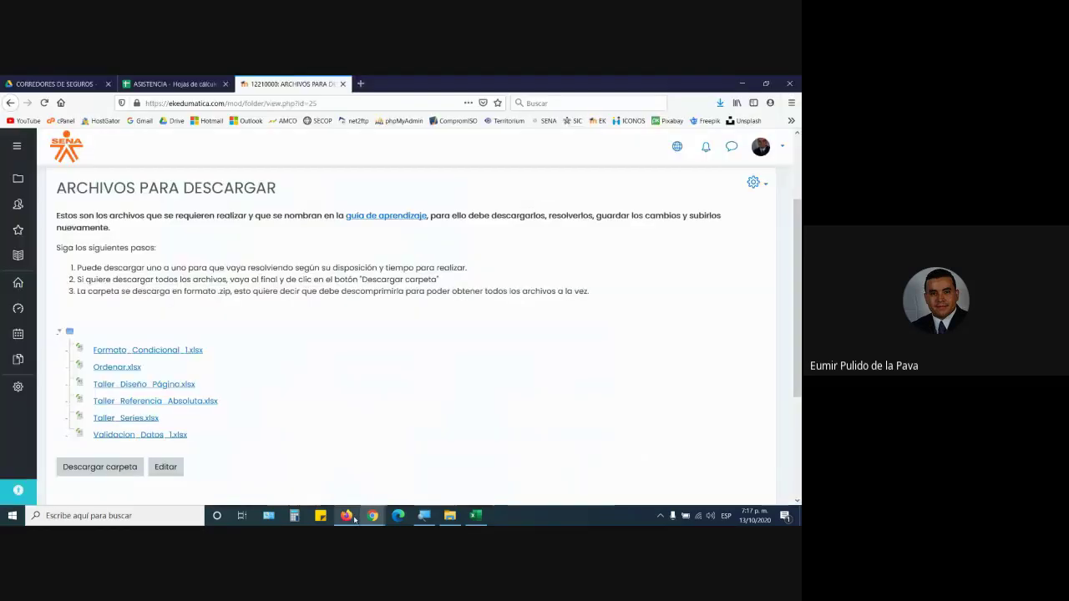
pyautogui.click(171, 83)
pyautogui.scroll(-1, 301, 262)
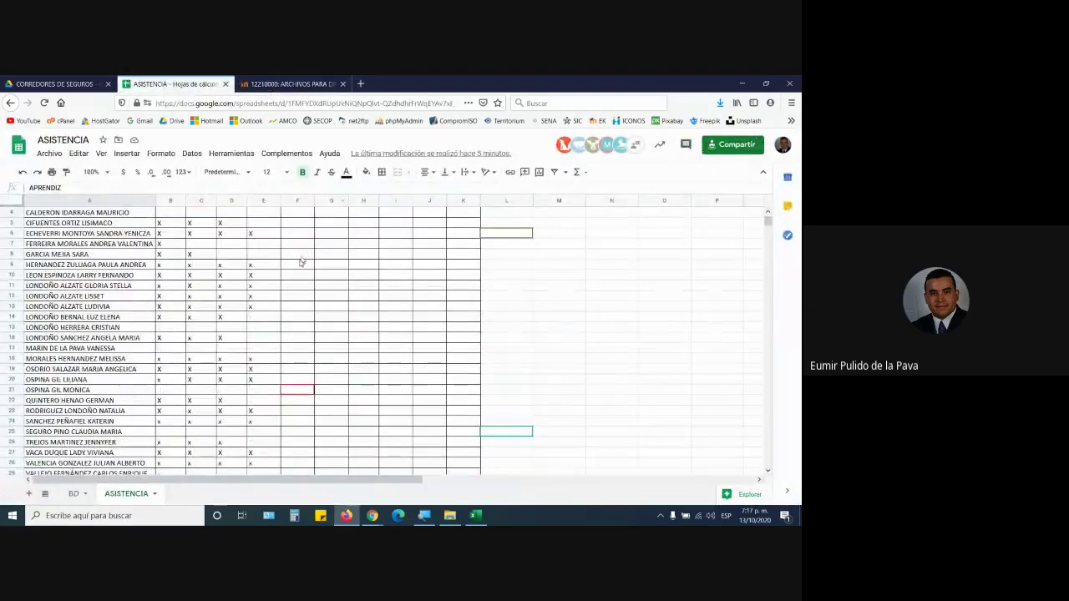
pyautogui.scroll(-4, 281, 351)
pyautogui.hotkey('alt', 'Tab')
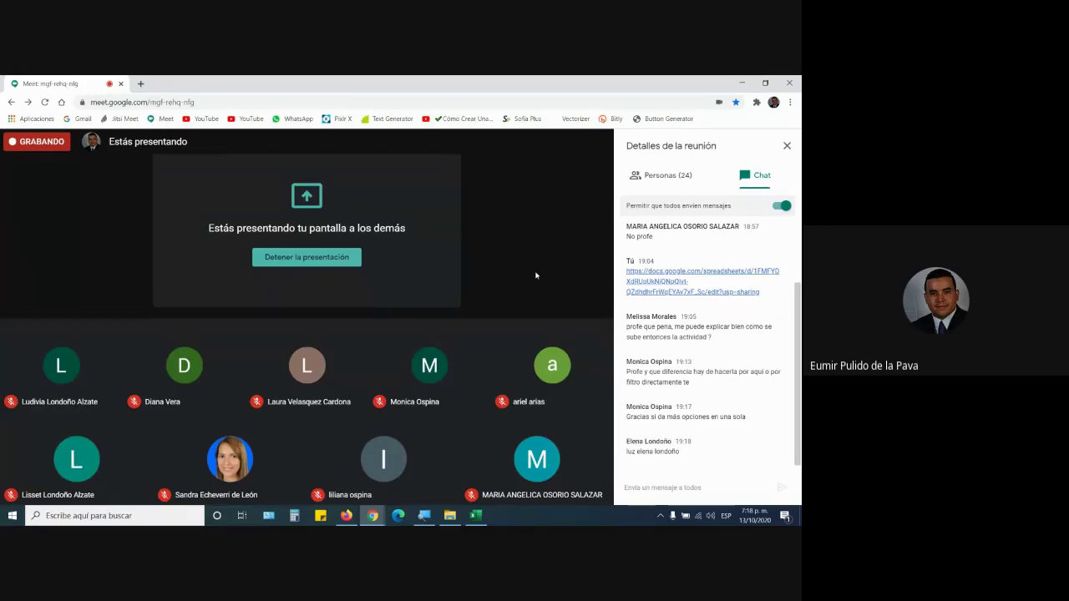
# - Select cell E14 in the attendance sheet, then open Meet's More options menu
pyautogui.hotkey('alt', 'Tab')
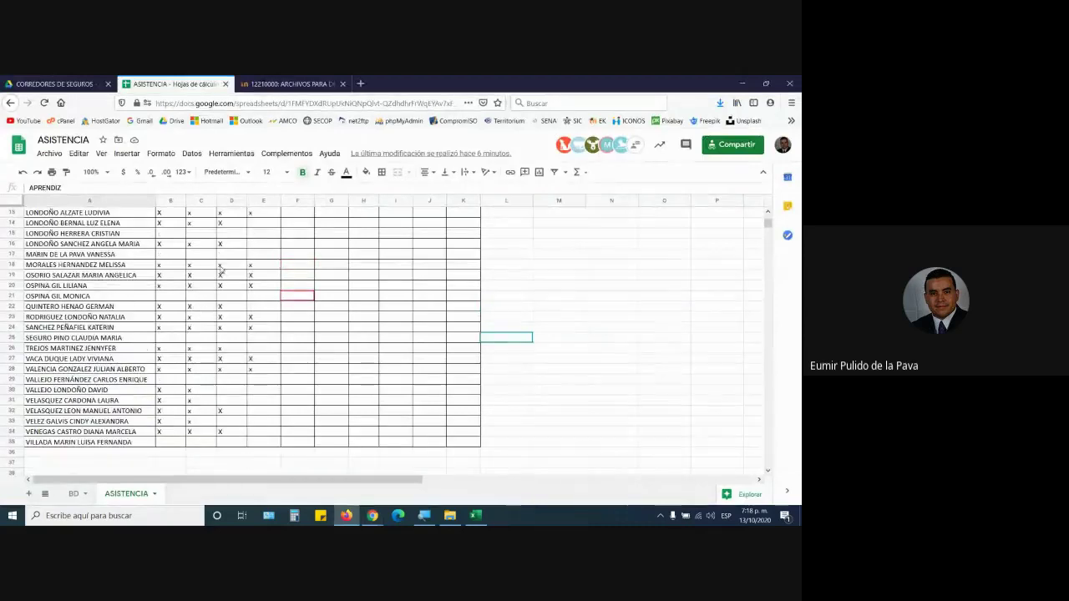
pyautogui.click(262, 225)
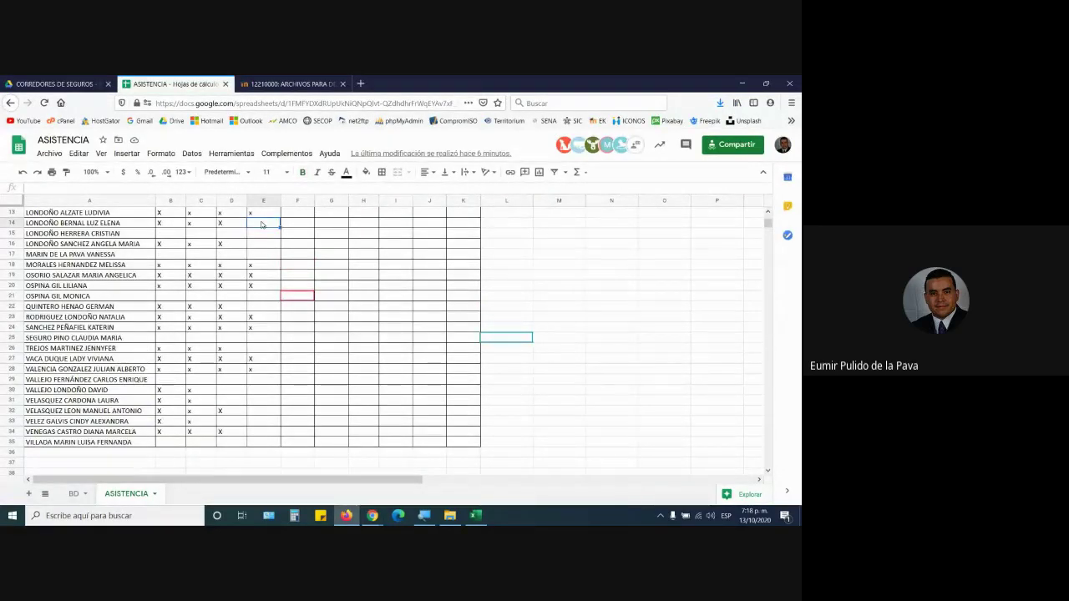
pyautogui.write('x')
pyautogui.hotkey('alt', 'Tab')
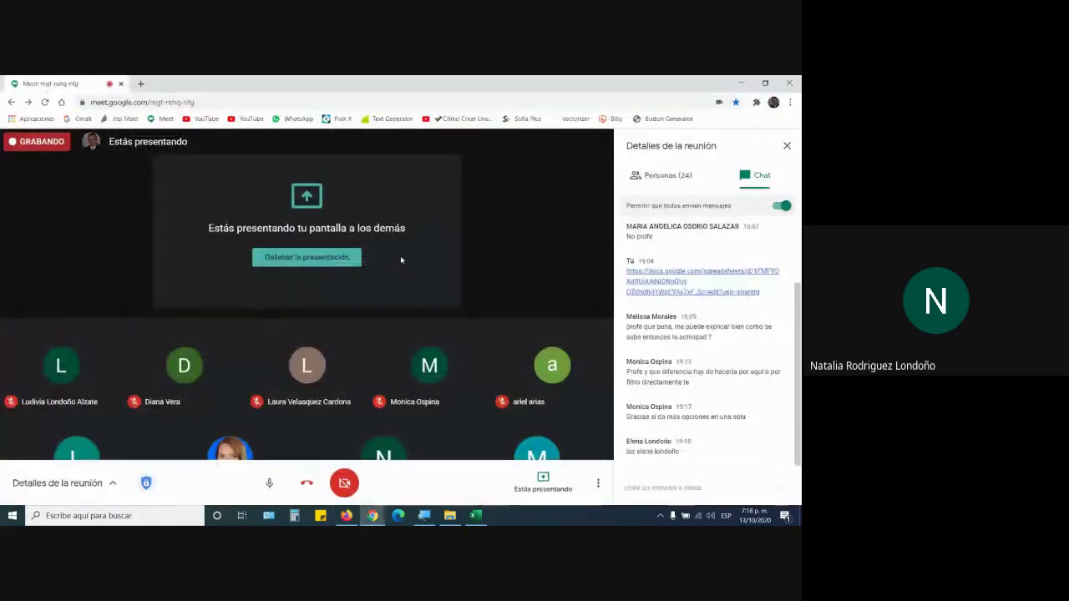
pyautogui.click(598, 483)
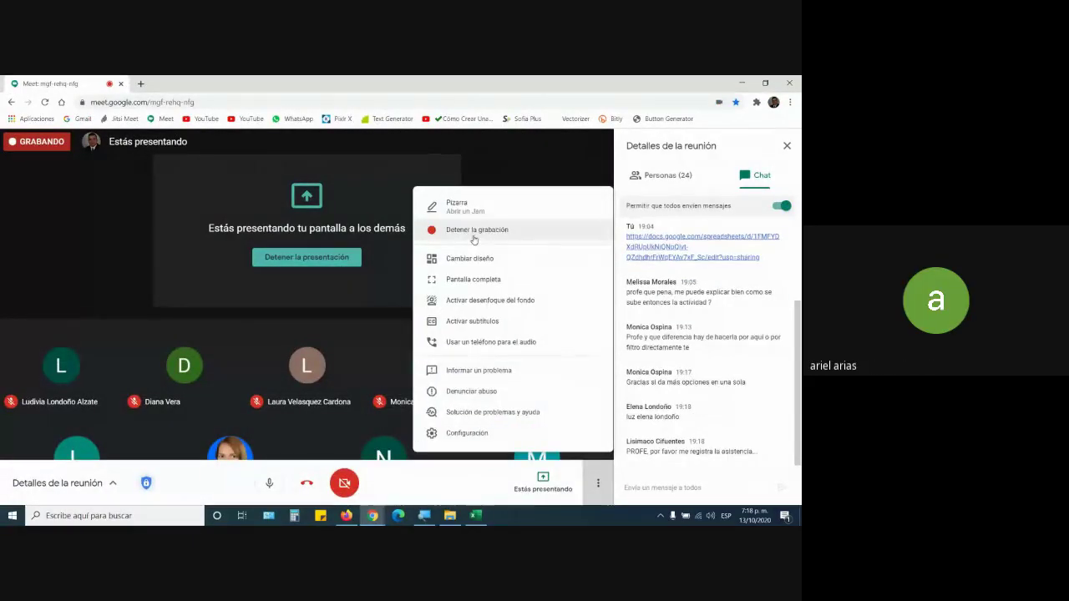